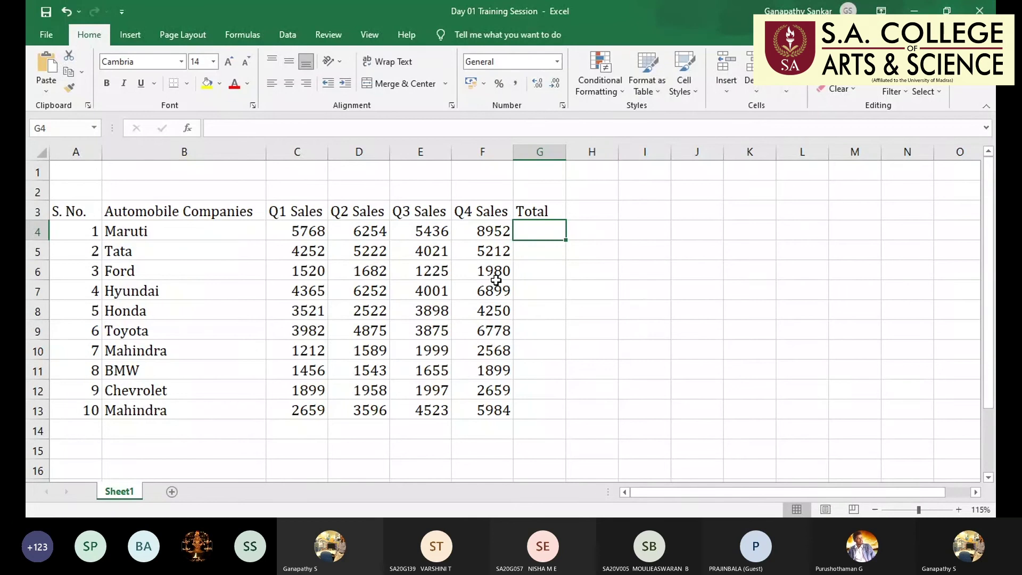
# Undo the entry of the Total heading in cell G3 of the sales table
pyautogui.hotkey('ctrl', 'z')
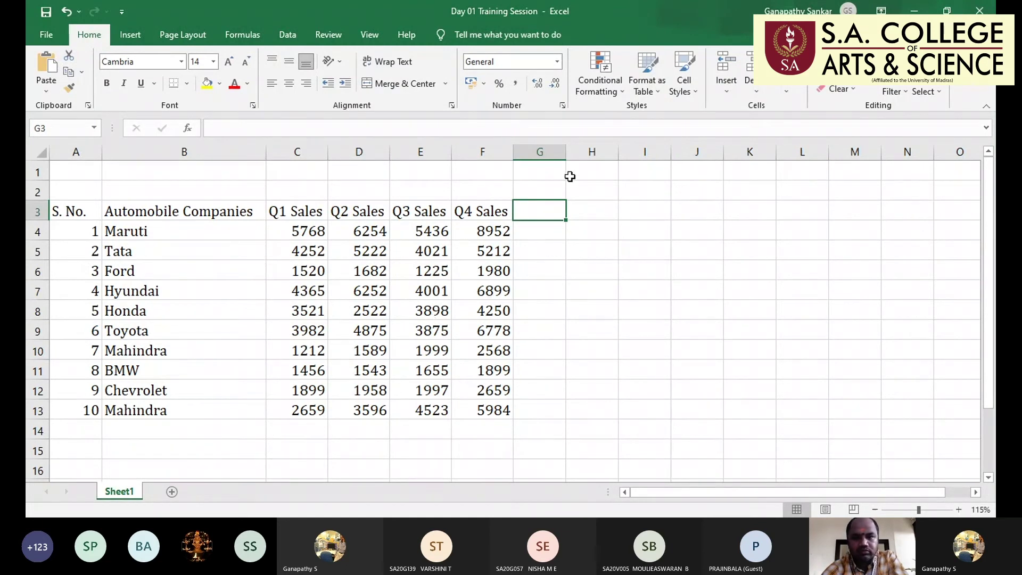
pyautogui.click(554, 175)
pyautogui.click(597, 171)
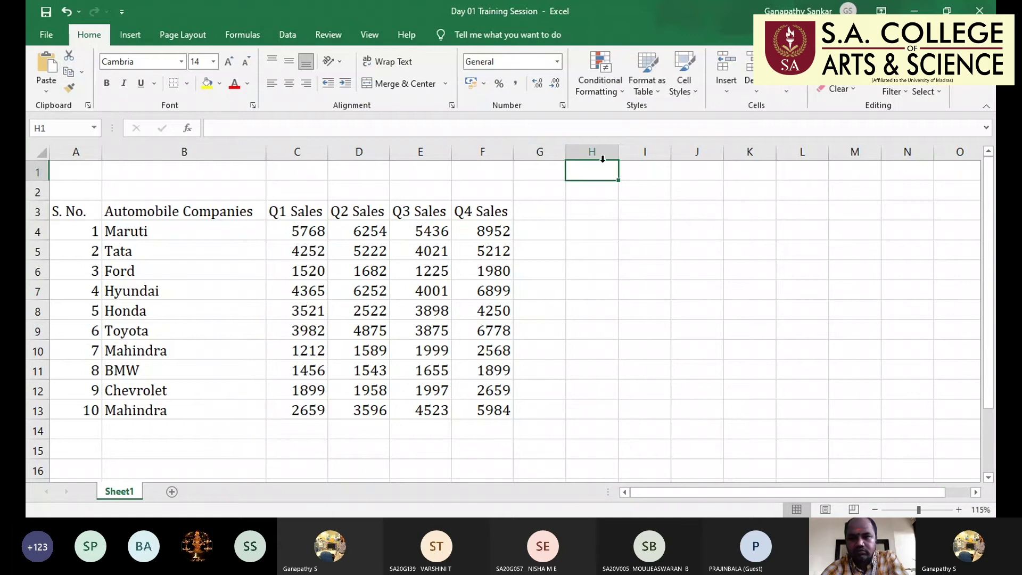
pyautogui.click(604, 251)
pyautogui.click(607, 373)
pyautogui.scroll(-4, 417, 413)
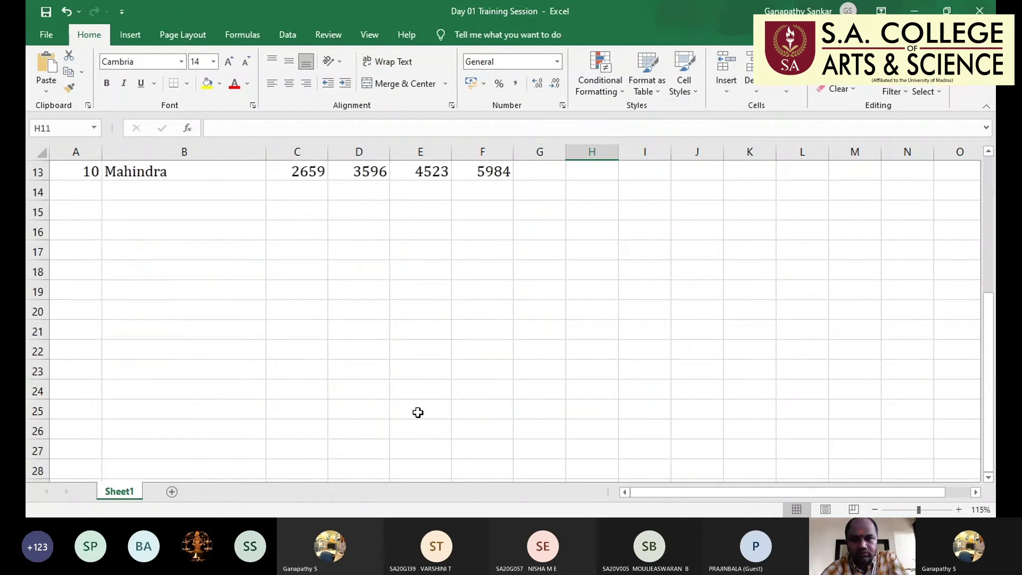
pyautogui.scroll(-1, 418, 413)
pyautogui.scroll(5, 417, 413)
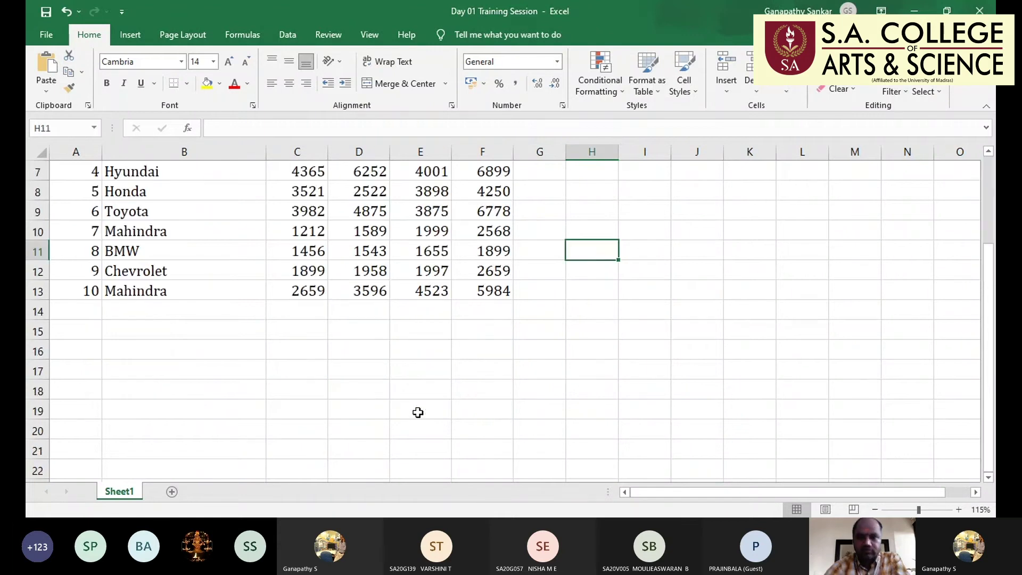
# Add a new worksheet and enter the text A1 in cell A1 and A2 in cell A2
pyautogui.click(172, 492)
pyautogui.click(111, 166)
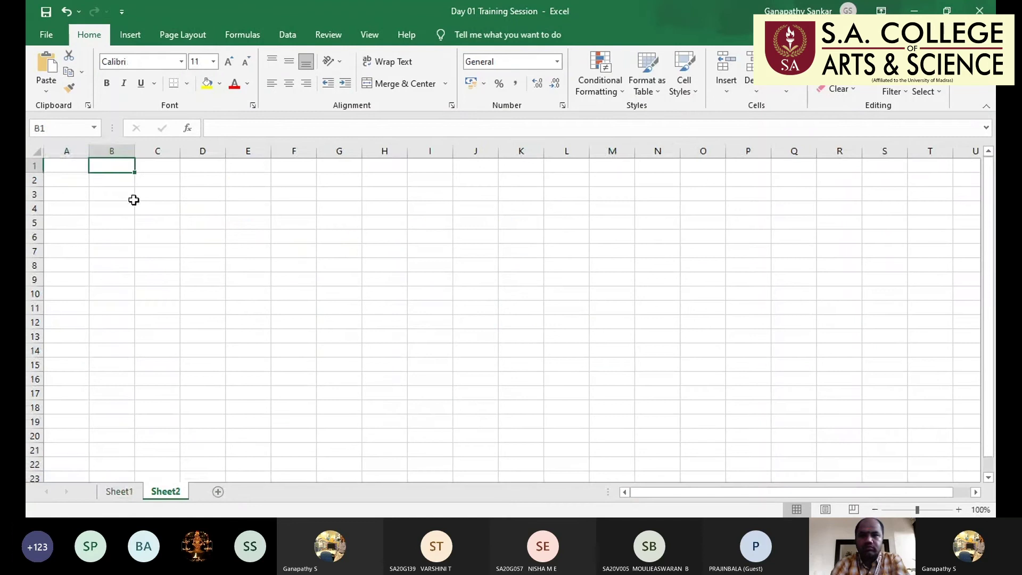
pyautogui.press('Left')
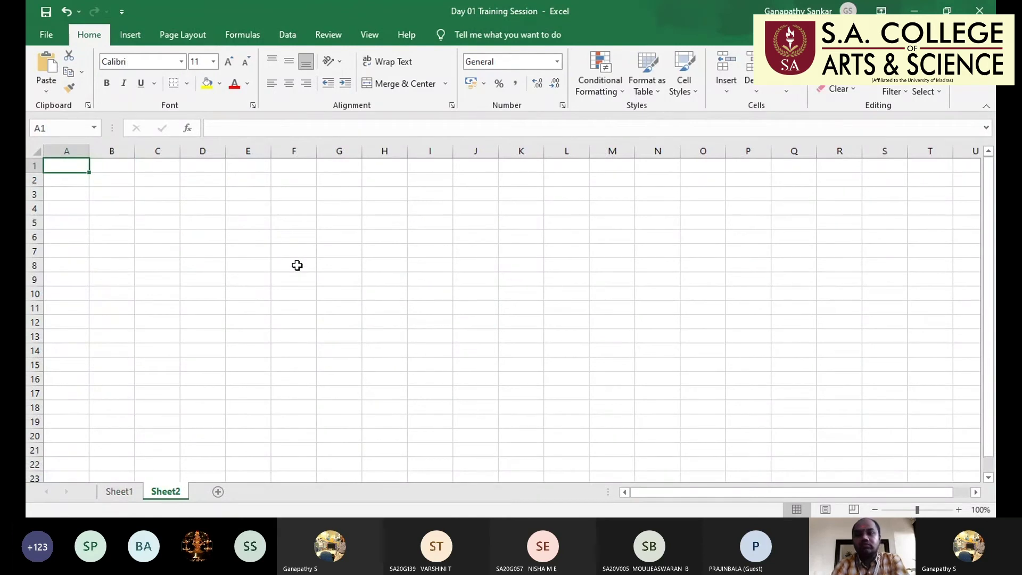
pyautogui.write('A1')
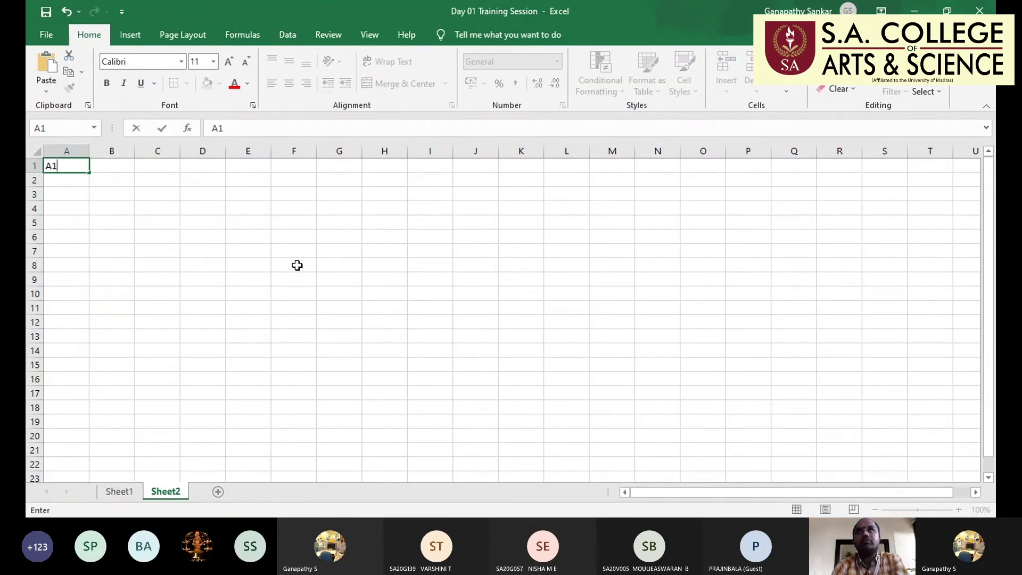
pyautogui.press('Return')
pyautogui.write('A1')
pyautogui.press('BackSpace')
pyautogui.write('2')
pyautogui.press('Return')
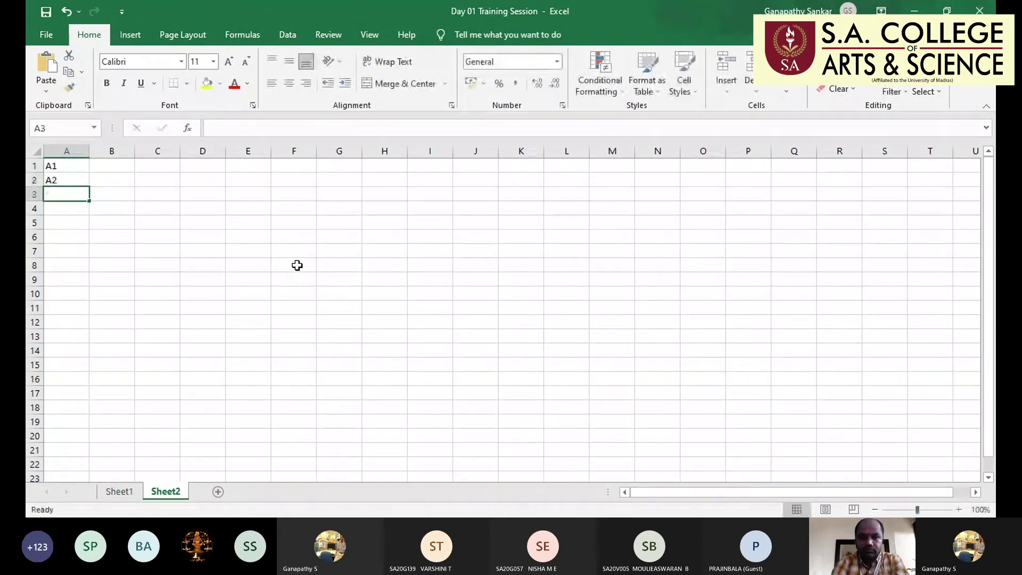
# Label cells D1 and D5 of the new sheet with the texts D1 and D5
pyautogui.press('Up')
pyautogui.press('Up')
pyautogui.press('Right')
pyautogui.press('Right')
pyautogui.press('Right')
pyautogui.write('D1')
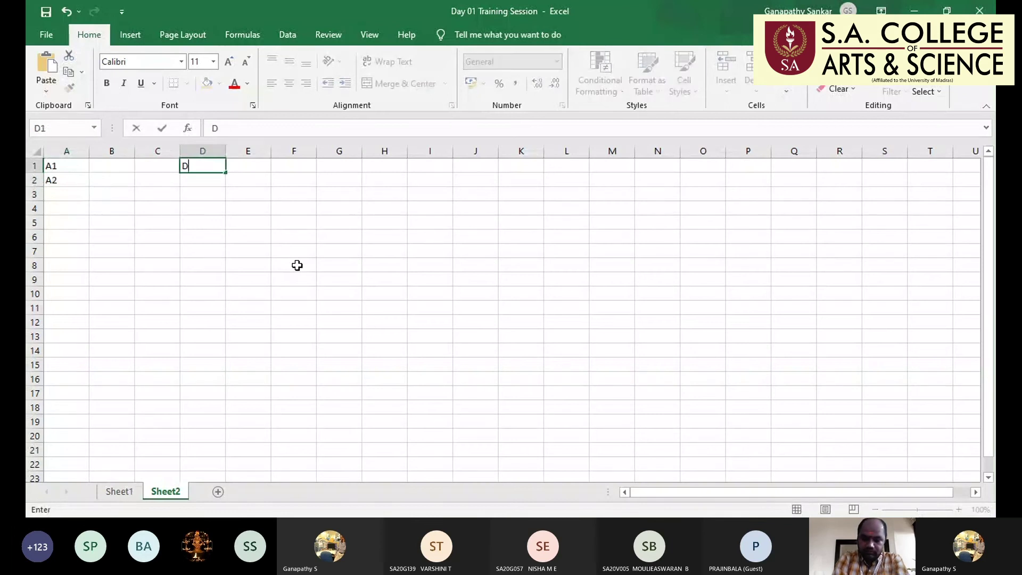
pyautogui.press('Return')
pyautogui.press('Down')
pyautogui.press('Down')
pyautogui.press('Down')
pyautogui.write('D5')
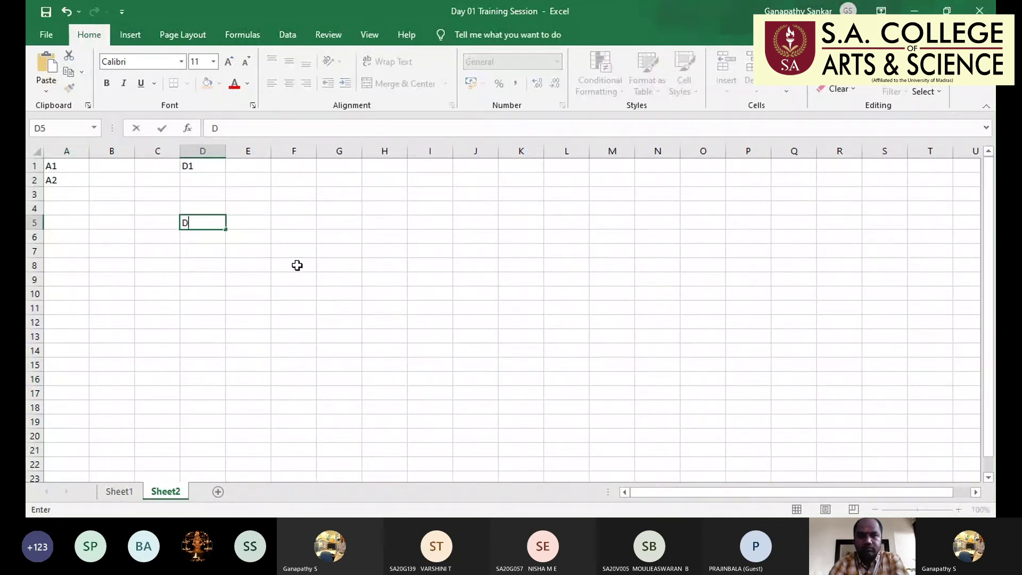
pyautogui.press('Return')
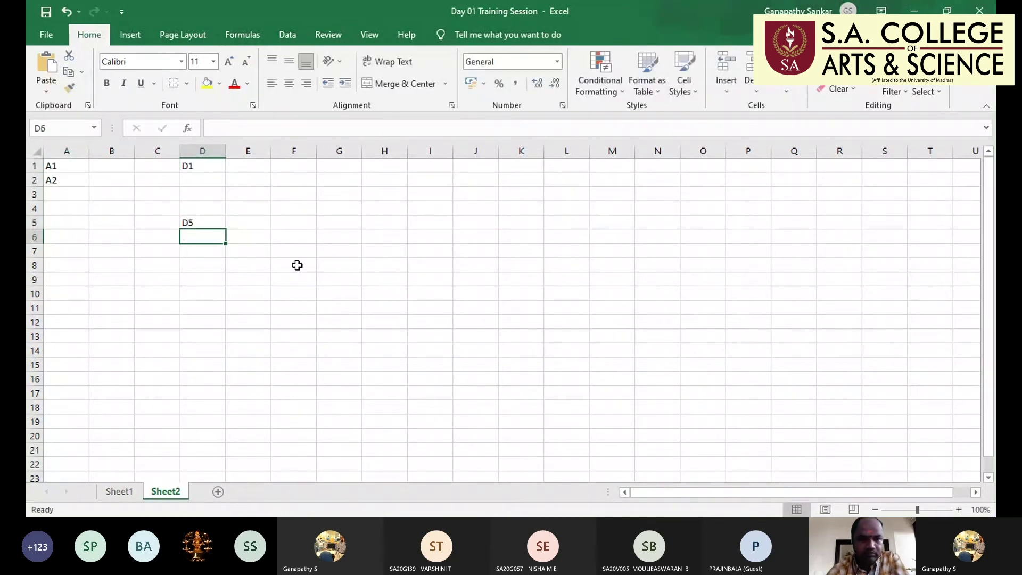
# Enlarge the sheet to 175% zoom and select the whole of column D
pyautogui.press('Up')
pyautogui.press('Up')
pyautogui.press('Up')
pyautogui.keyDown('ctrl'); pyautogui.scroll(5, 297, 265); pyautogui.keyUp('ctrl')
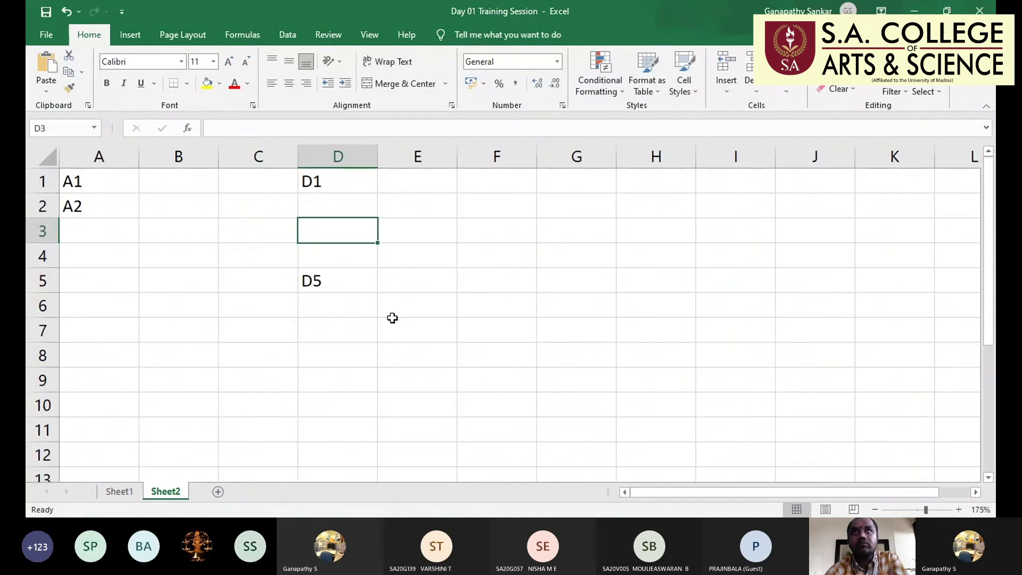
pyautogui.click(338, 155)
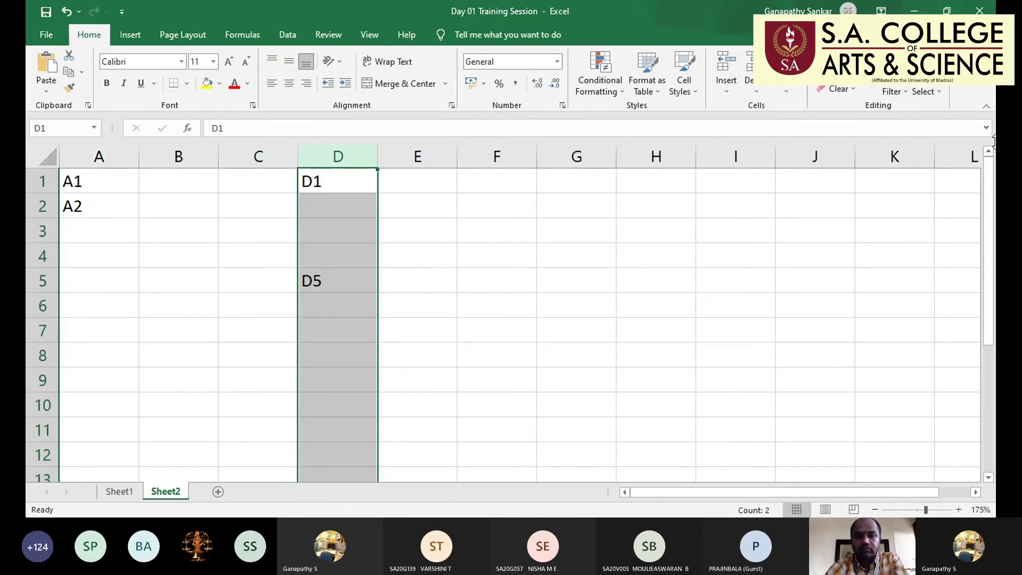
# Visit the last column of row 1, return to D1, and step cell by cell across row 1 as far as column DO
pyautogui.hotkey('ctrl', 'Right')
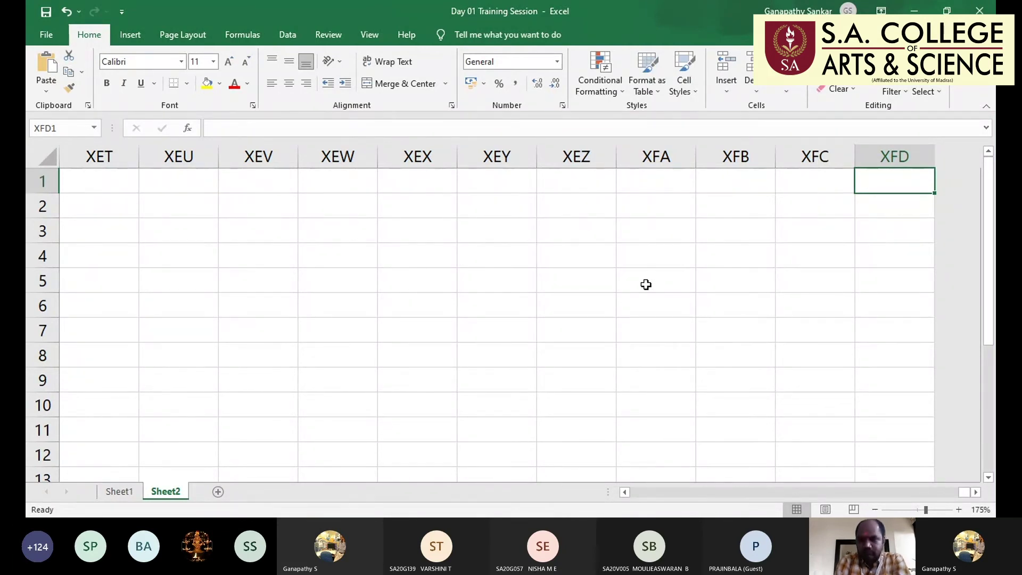
pyautogui.hotkey('ctrl', 'Left')
pyautogui.press('Right')
pyautogui.press('Right')
pyautogui.press('Right')
pyautogui.press('Right')
pyautogui.press('Right')
pyautogui.press('Right')
pyautogui.press('Right')
pyautogui.press('Right')
pyautogui.press('Right')
pyautogui.press('Right')
pyautogui.press('Right')
pyautogui.press('Right')
pyautogui.press('Right')
pyautogui.press('Right')
pyautogui.press('Right')
pyautogui.press('Right')
pyautogui.press('Right')
pyautogui.press('Right')
pyautogui.press('Right')
pyautogui.press('Right')
pyautogui.press('Right')
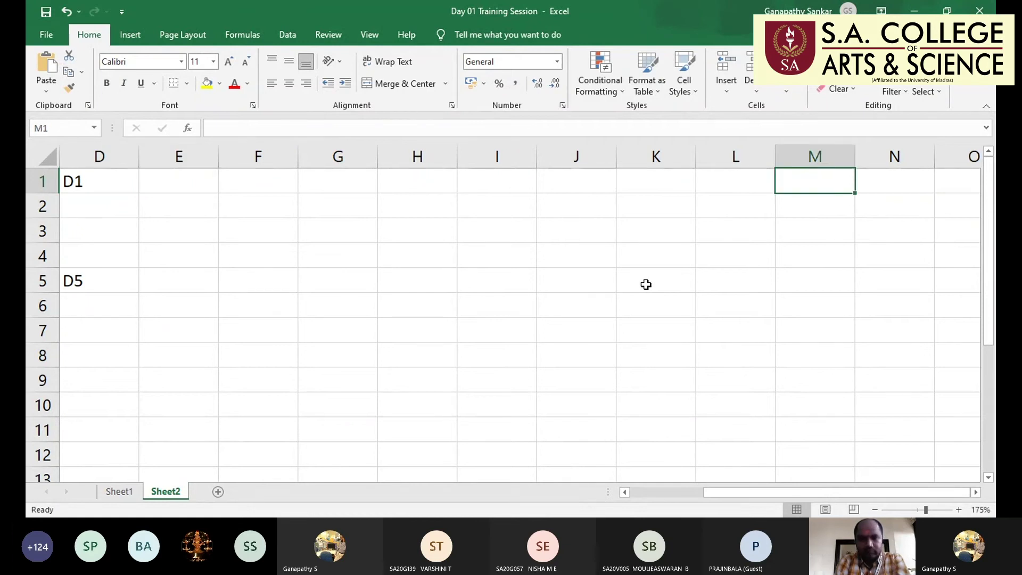
pyautogui.press('Right')
pyautogui.press('Right')
pyautogui.press('Right')
pyautogui.press('Right')
pyautogui.press('Right')
pyautogui.press('Right')
pyautogui.press('Right')
pyautogui.press('Right')
pyautogui.press('Right')
pyautogui.press('Right')
pyautogui.press('Right')
pyautogui.press('Right')
pyautogui.press('Right')
pyautogui.press('Right')
pyautogui.press('Right')
pyautogui.press('Right')
pyautogui.press('Right')
pyautogui.press('Right')
pyautogui.press('Right')
pyautogui.press('Right')
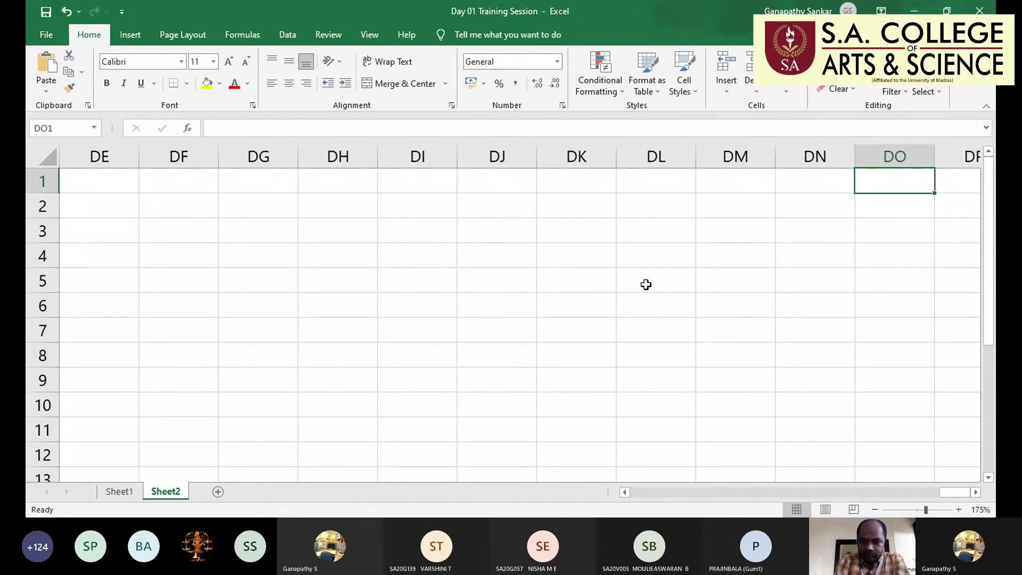
# Jump from column DO to the sheet's last column in row 1 and go back through D1 to cell A1
pyautogui.hotkey('ctrl', 'Right')
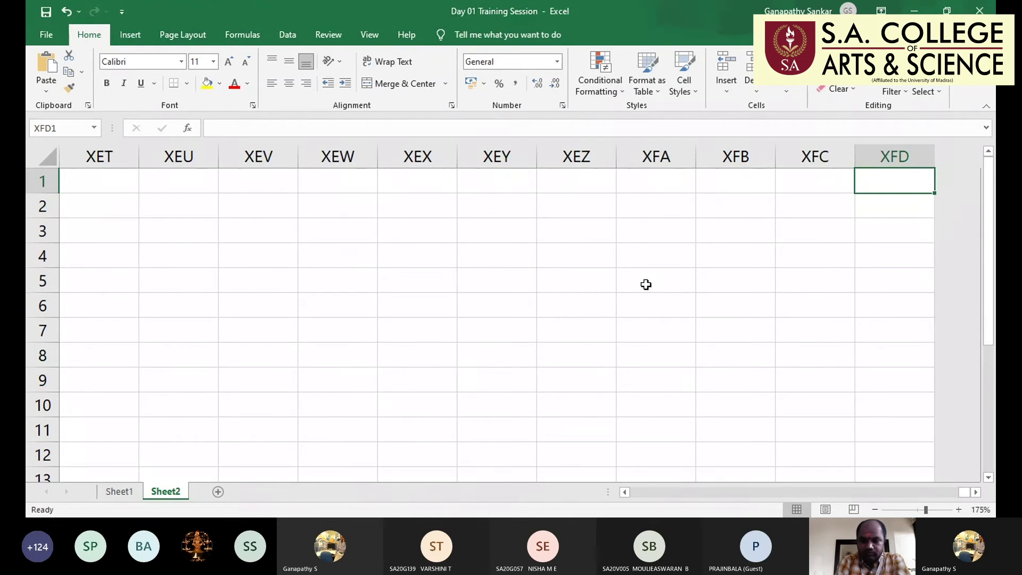
pyautogui.hotkey('ctrl', 'Left')
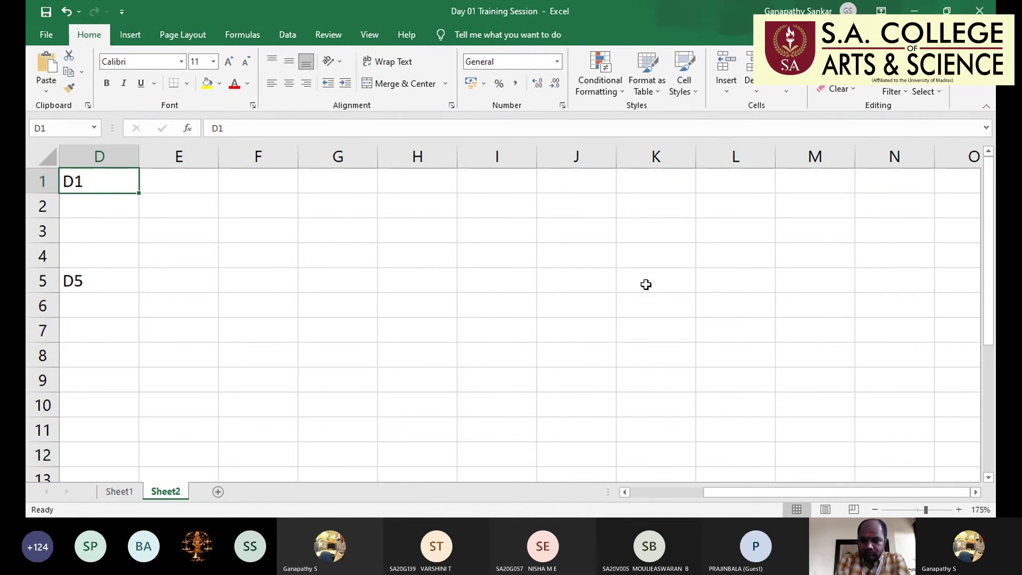
pyautogui.hotkey('ctrl', 'Left')
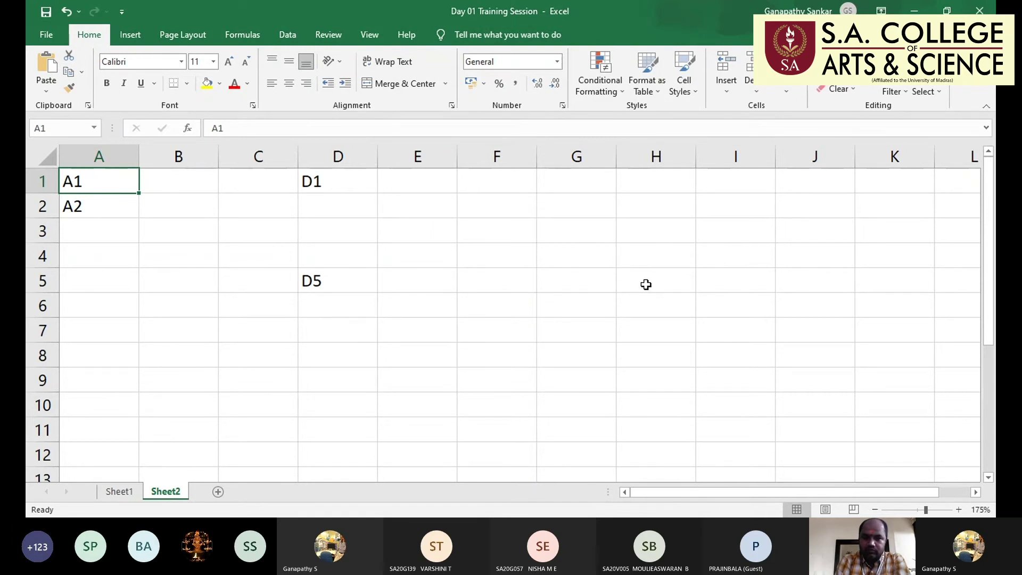
# Select column A, row 1 and their intersecting cell A1 in turn to demonstrate cell addressing
pyautogui.click(122, 155)
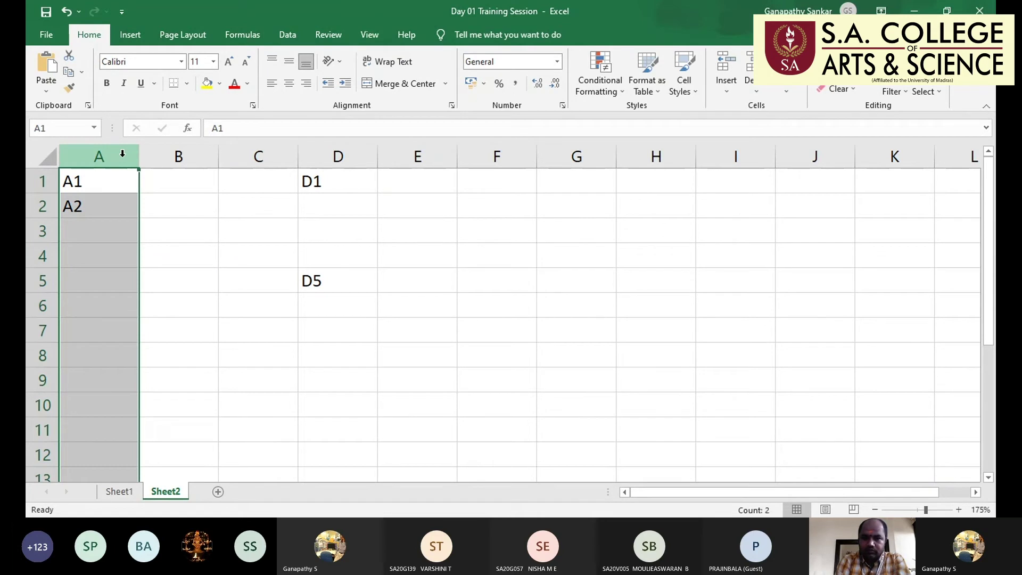
pyautogui.click(43, 181)
pyautogui.click(93, 182)
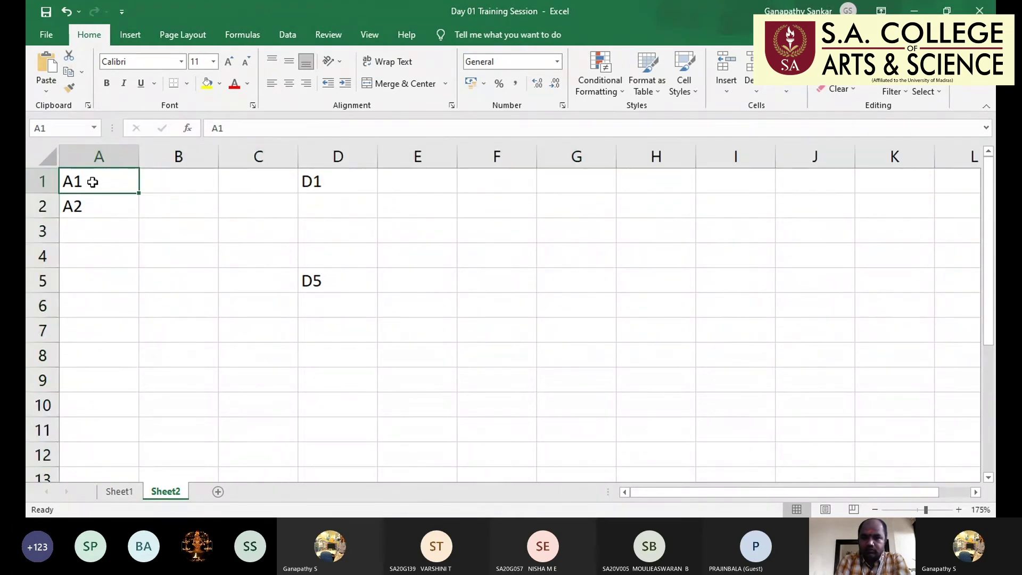
# Go from cell A2 to the last row of column A and return to cell A1
pyautogui.click(99, 198)
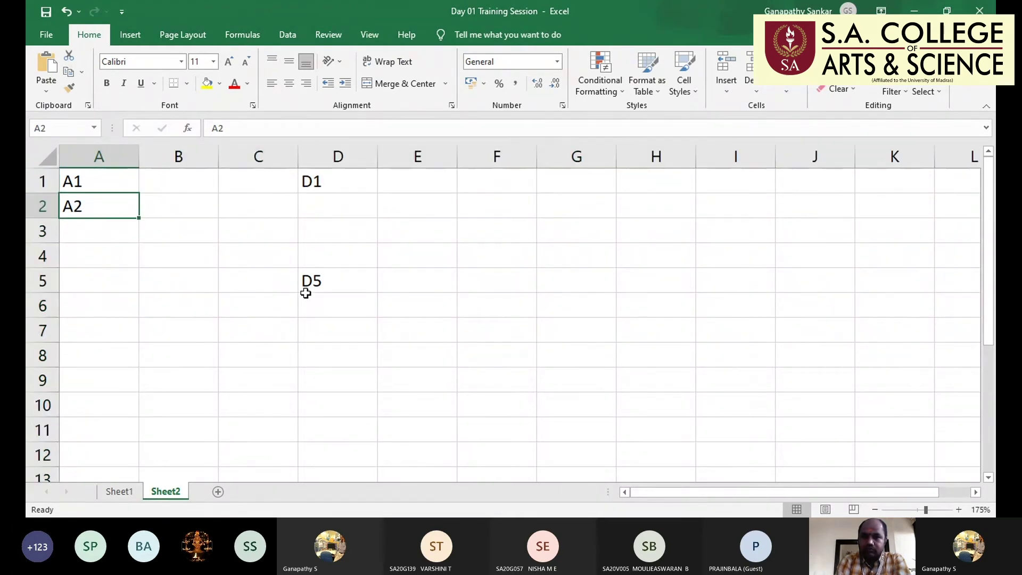
pyautogui.hotkey('ctrl', 'Down')
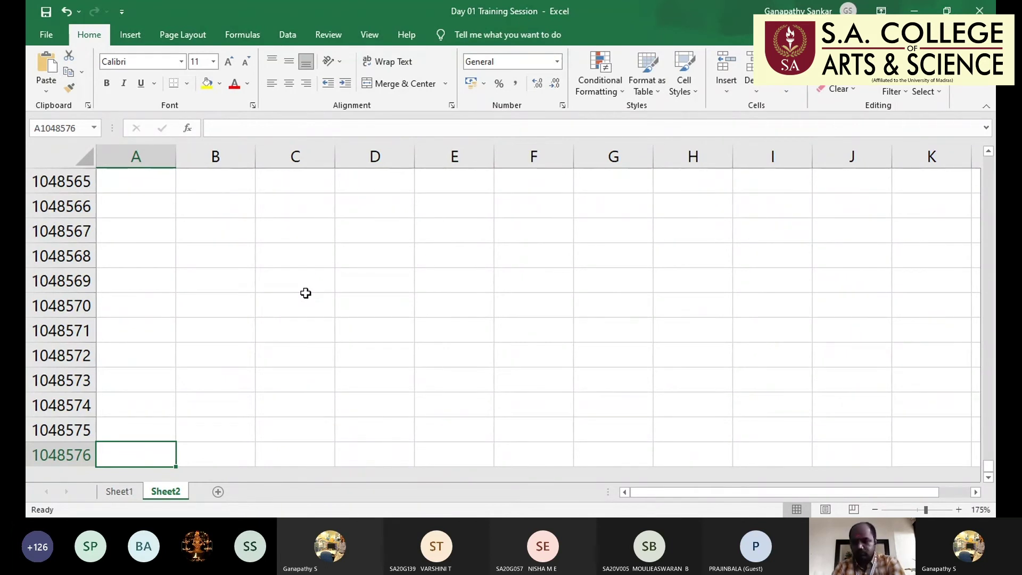
pyautogui.hotkey('ctrl', 'Home')
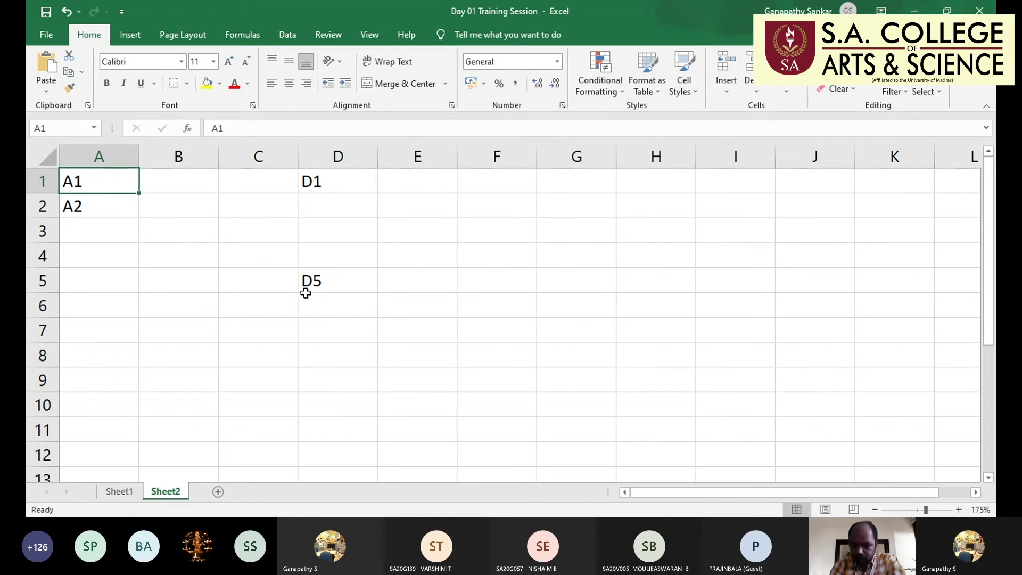
# Enter the text Ctrl+Home in cell A3 and return to cell A1
pyautogui.press('Down')
pyautogui.press('Down')
pyautogui.press('Down')
pyautogui.press('Up')
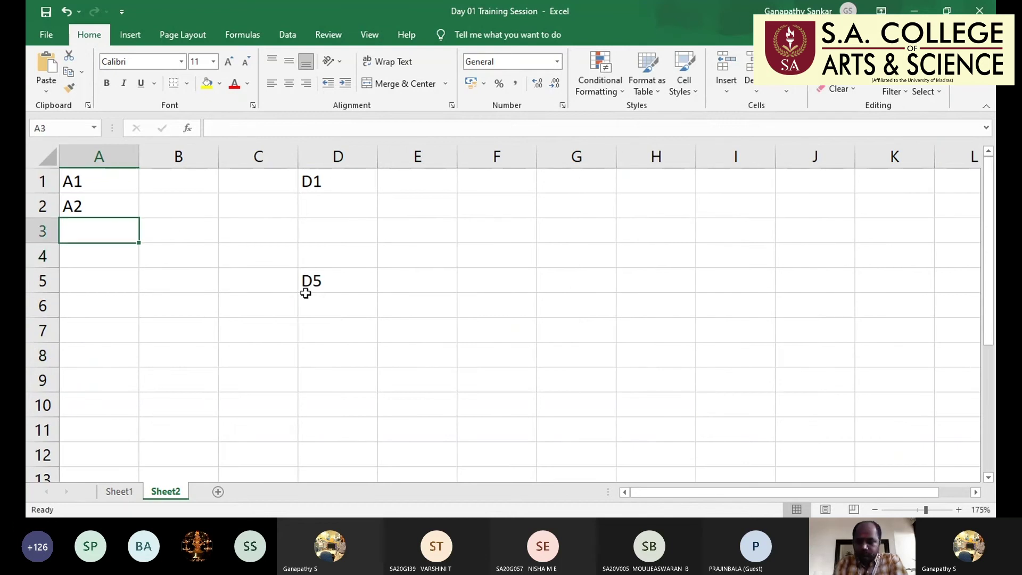
pyautogui.write('Ctrl+')
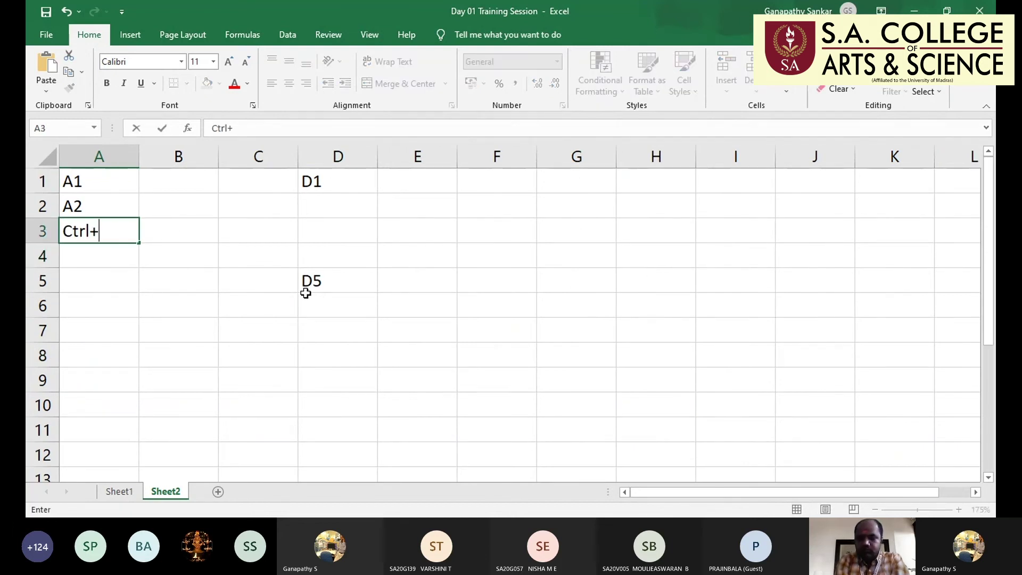
pyautogui.write('Home')
pyautogui.press('Return')
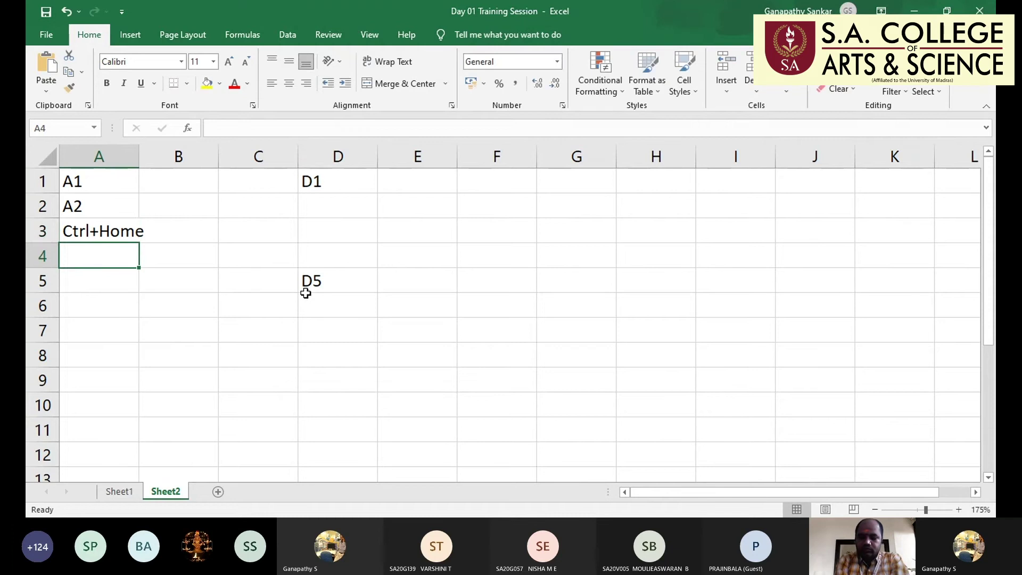
pyautogui.press('Up')
pyautogui.hotkey('ctrl', 'Home')
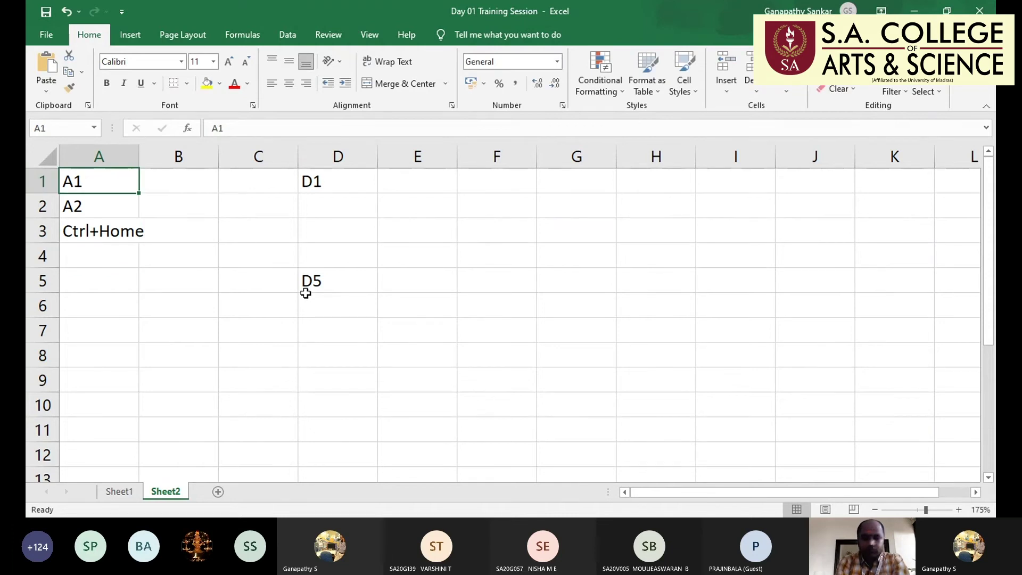
# From cell A4, jump to the last row of column A, back up to the Ctrl+Home entry, and to cell A1
pyautogui.press('Down')
pyautogui.press('Down')
pyautogui.press('Down')
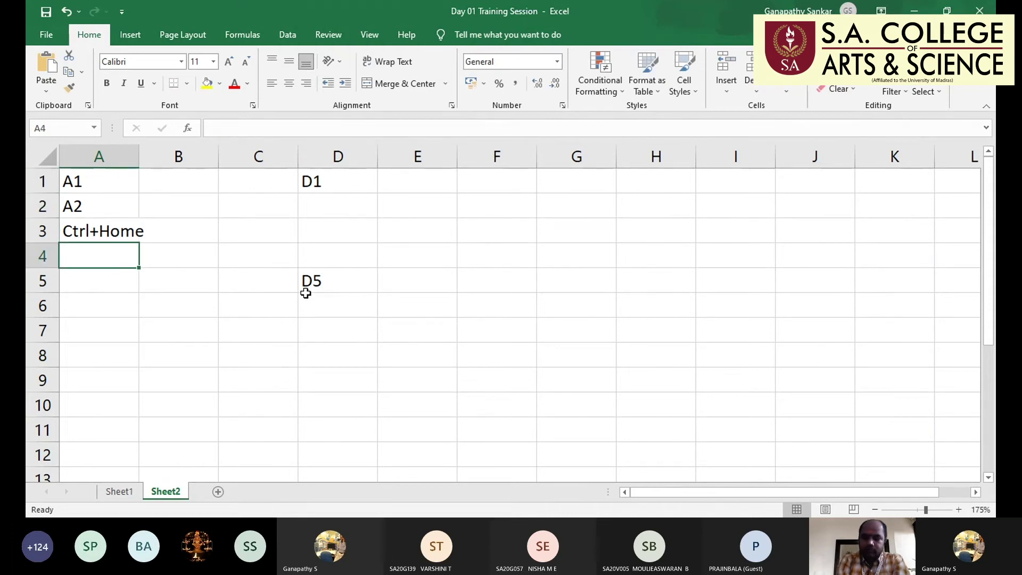
pyautogui.hotkey('ctrl', 'Down')
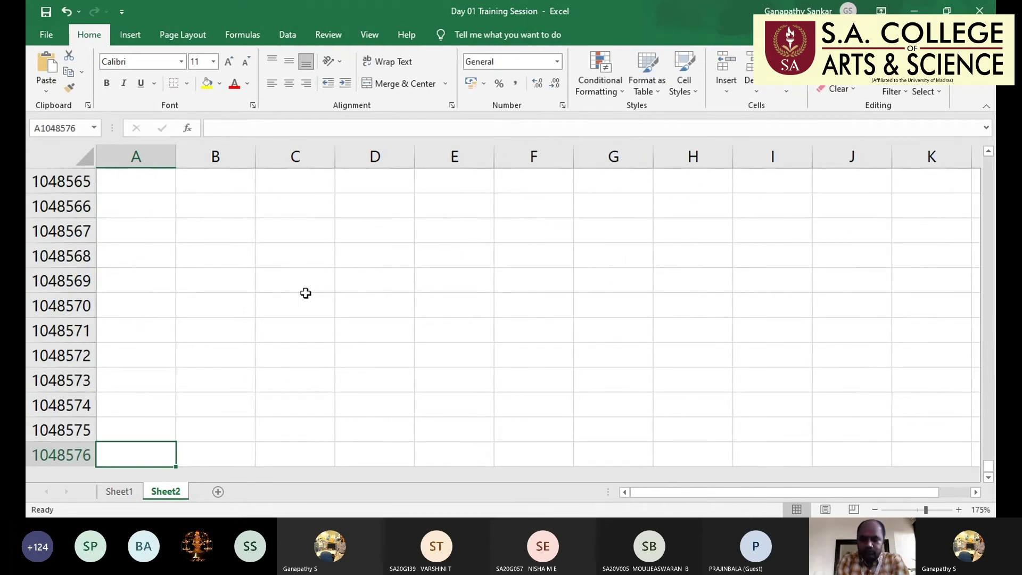
pyautogui.hotkey('ctrl', 'Up')
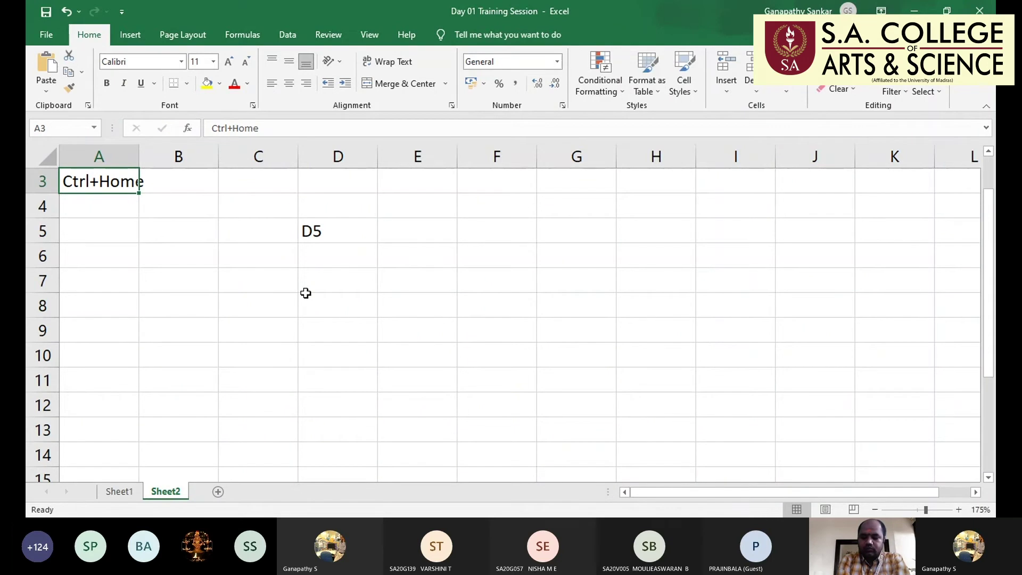
pyautogui.hotkey('ctrl', 'Home')
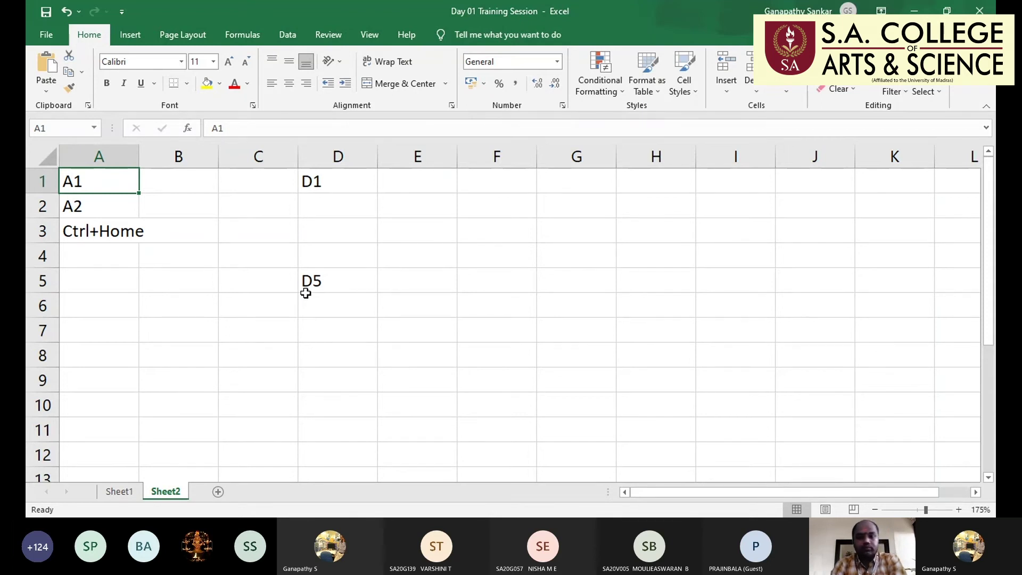
# Return to Sheet1 and highlight the sales table, followed by its Automobile Companies column in B3:B13
pyautogui.hotkey('ctrl', 'pageup')
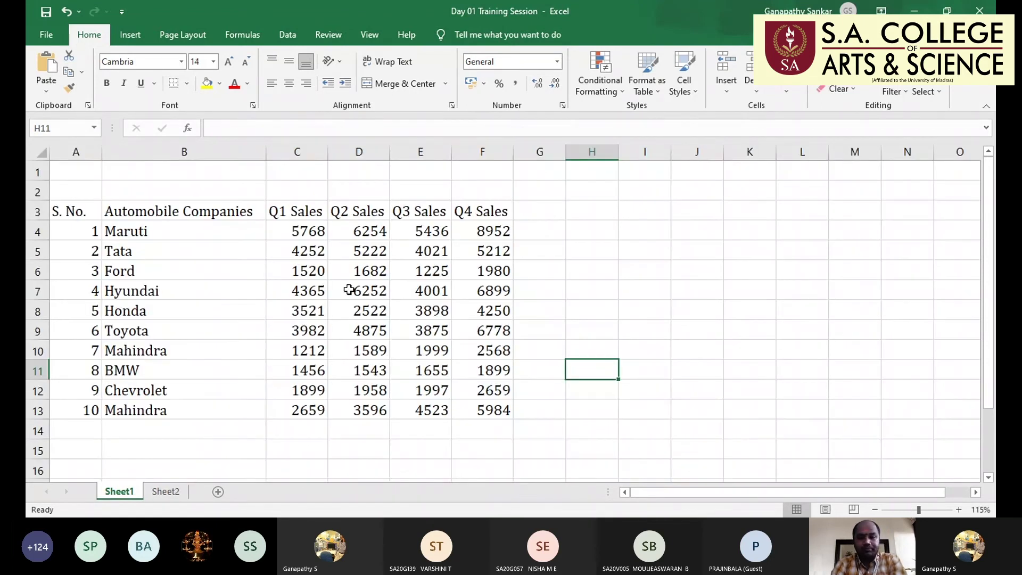
pyautogui.moveTo(68, 212); pyautogui.dragTo(483, 406)
pyautogui.click(89, 214)
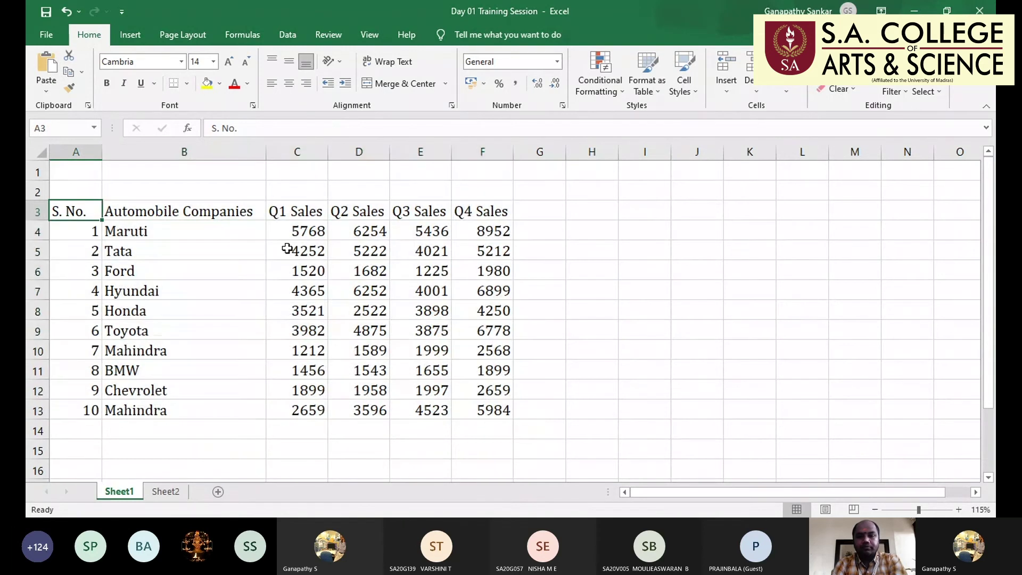
pyautogui.moveTo(200, 209); pyautogui.dragTo(221, 401)
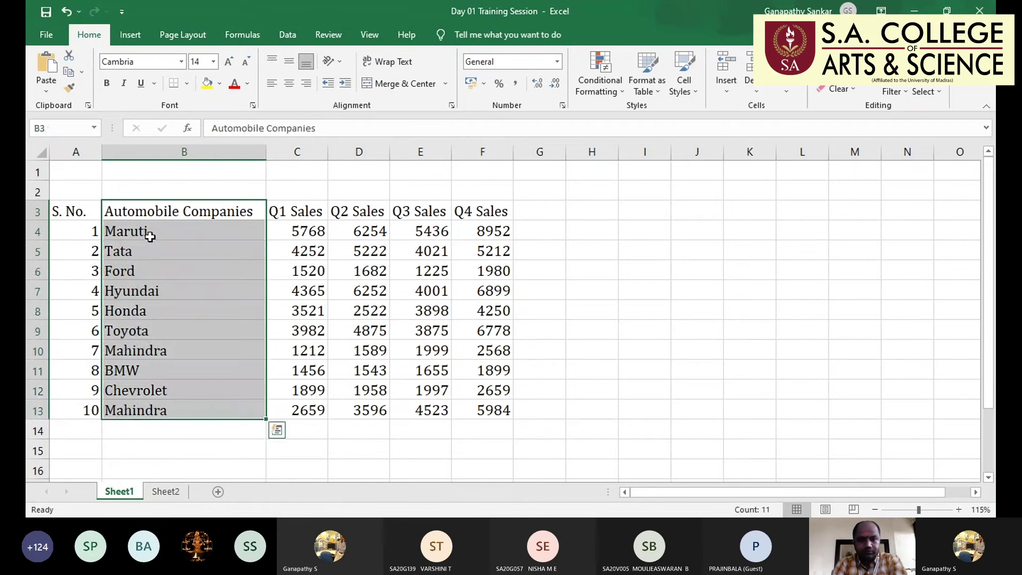
# Enter the period label Apr-June in cell C2, above the Q1 Sales heading
pyautogui.click(305, 207)
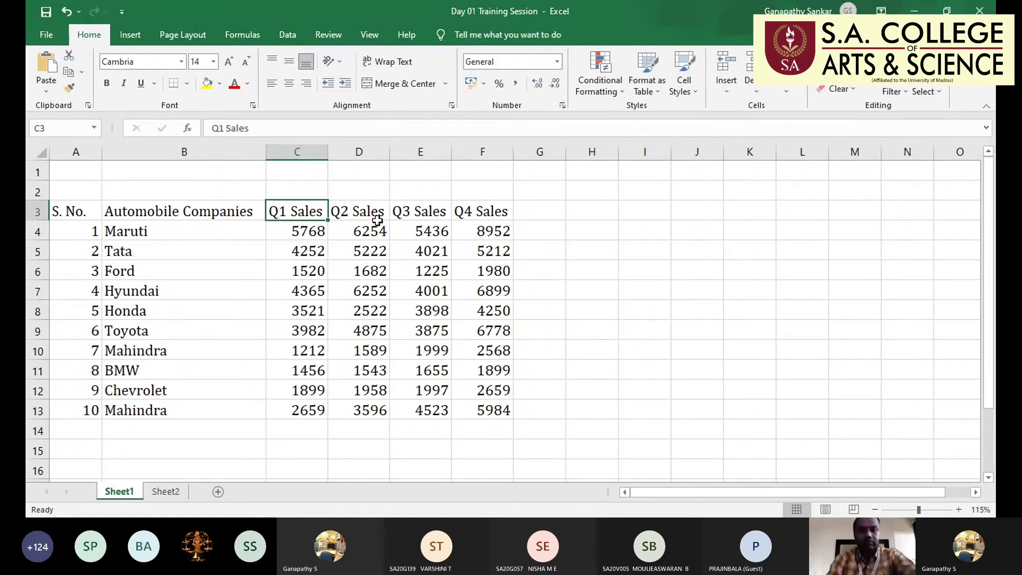
pyautogui.press('Up')
pyautogui.write('Apr')
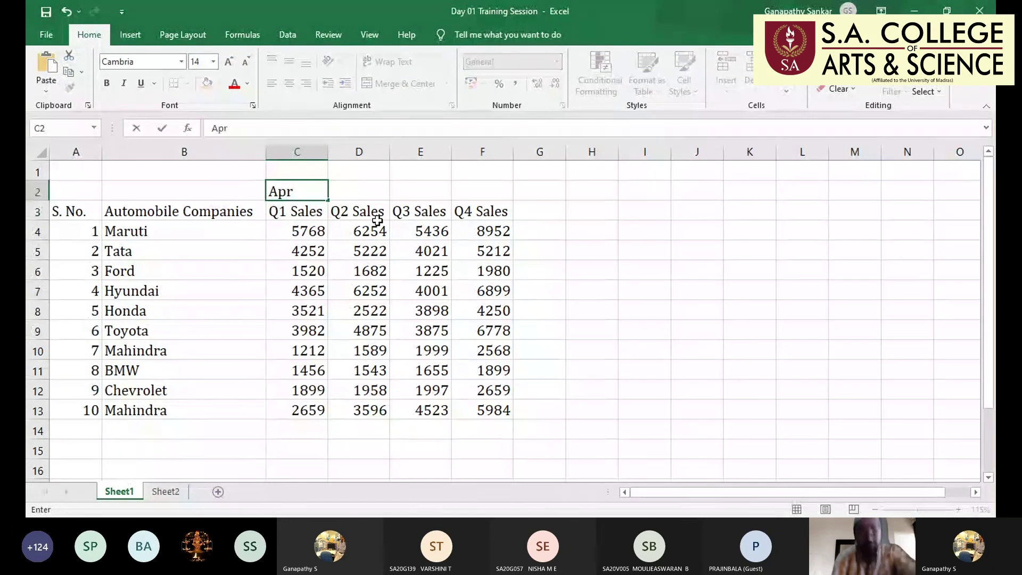
pyautogui.write('-June')
pyautogui.press('Tab')
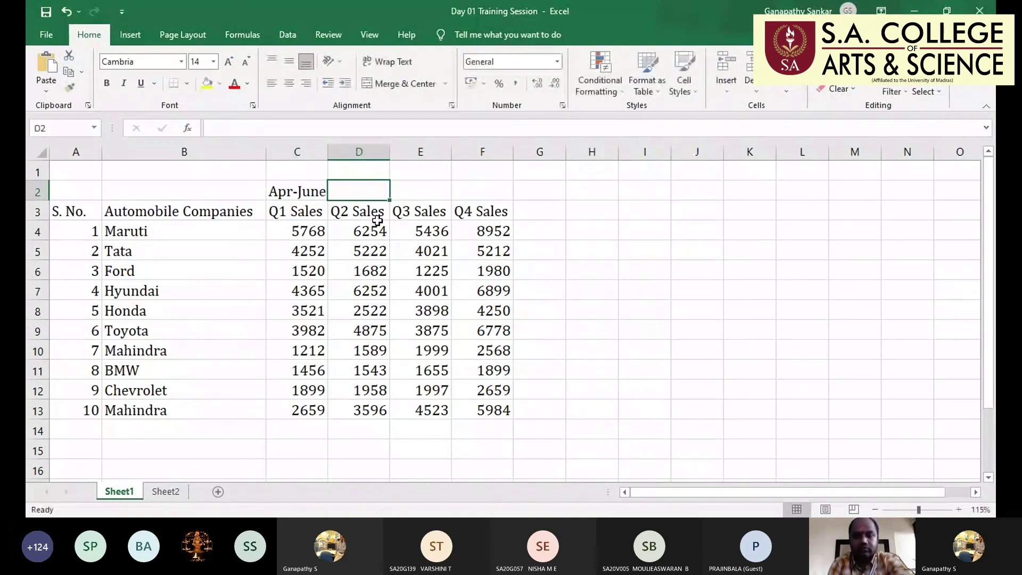
# Enter the label June-Sept in cell D2, above the Q2 Sales heading, and return to that cell
pyautogui.write('June')
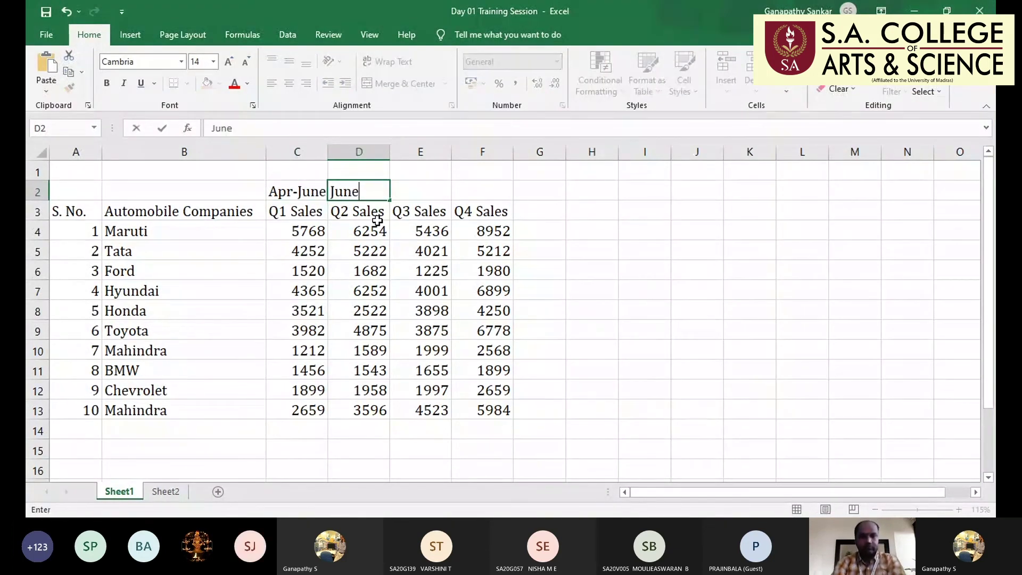
pyautogui.write('-')
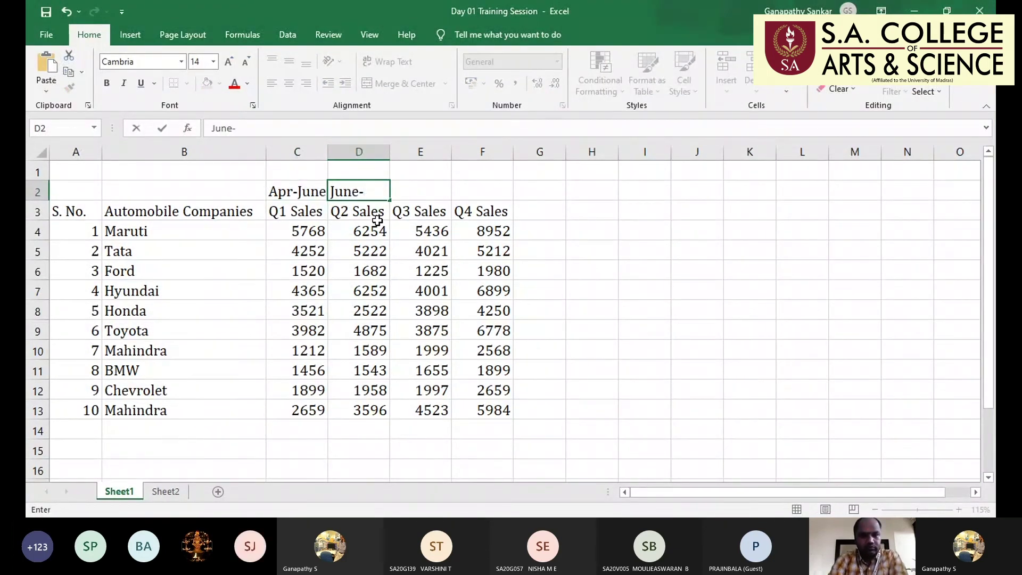
pyautogui.write('Sept')
pyautogui.press('Tab')
pyautogui.hotkey('shift', 'Tab')
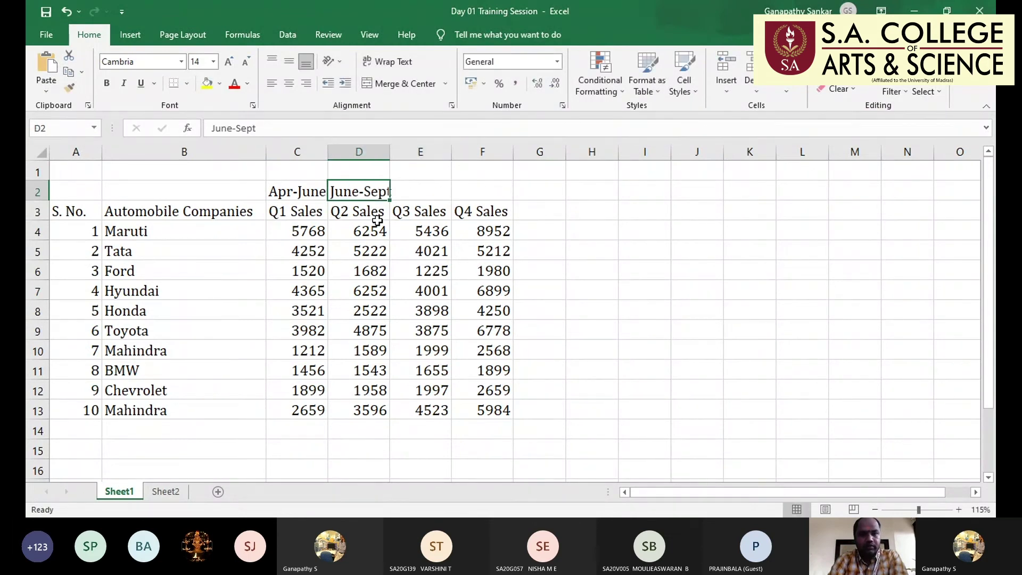
# Edit the period label in cell D2 to read July-Sept
pyautogui.press('F2')
pyautogui.press('Left')
pyautogui.press('Left')
pyautogui.press('Left')
pyautogui.press('Left')
pyautogui.press('Left')
pyautogui.press('BackSpace')
pyautogui.press('BackSpace')
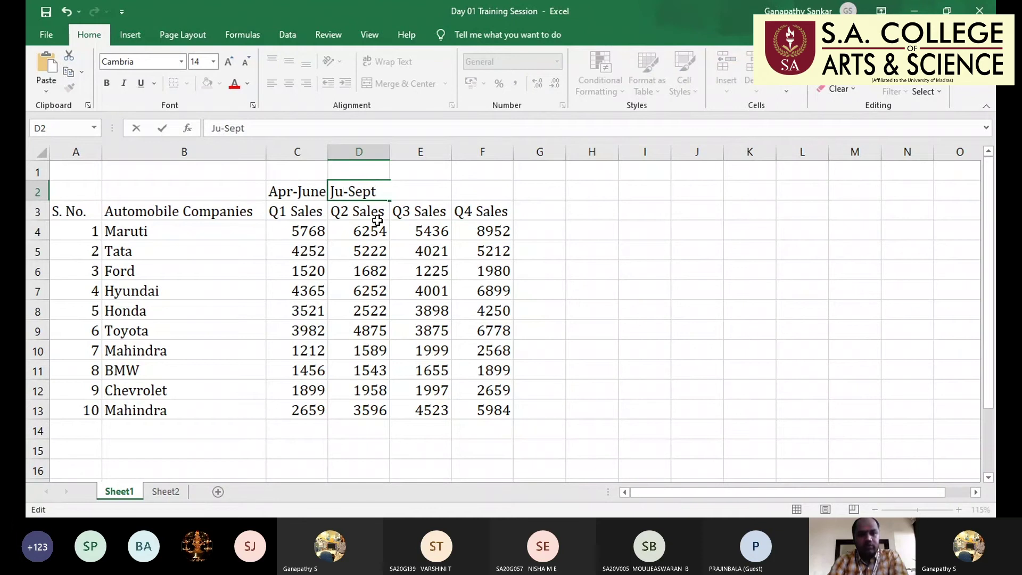
pyautogui.write('ly')
pyautogui.press('Tab')
# Enter the period label Oct-Dec in cell E2, above the Q3 Sales heading
pyautogui.write('O')
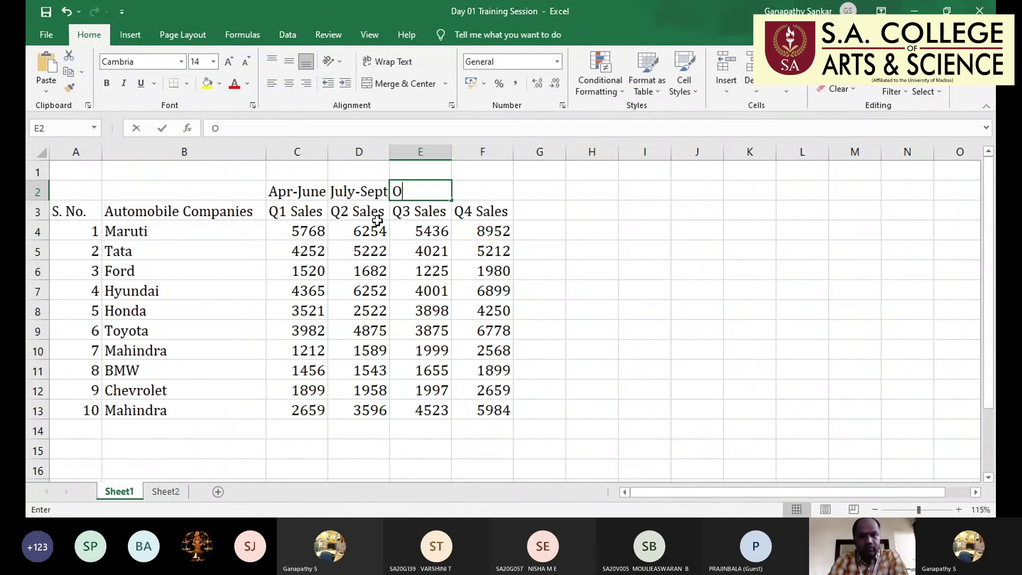
pyautogui.write('ct-De')
pyautogui.press('Tab')
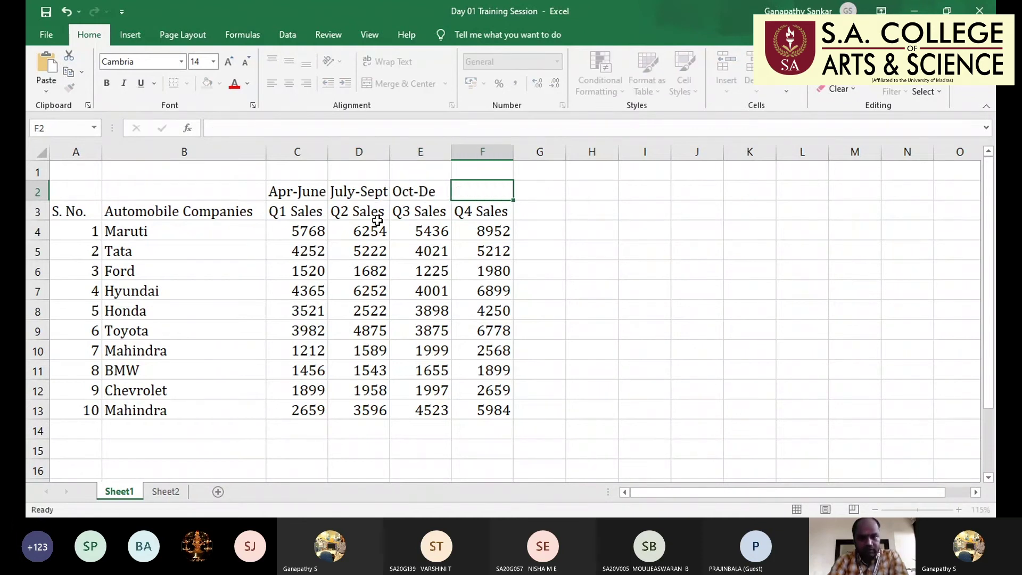
pyautogui.press('Left')
pyautogui.press('F2')
pyautogui.write('c')
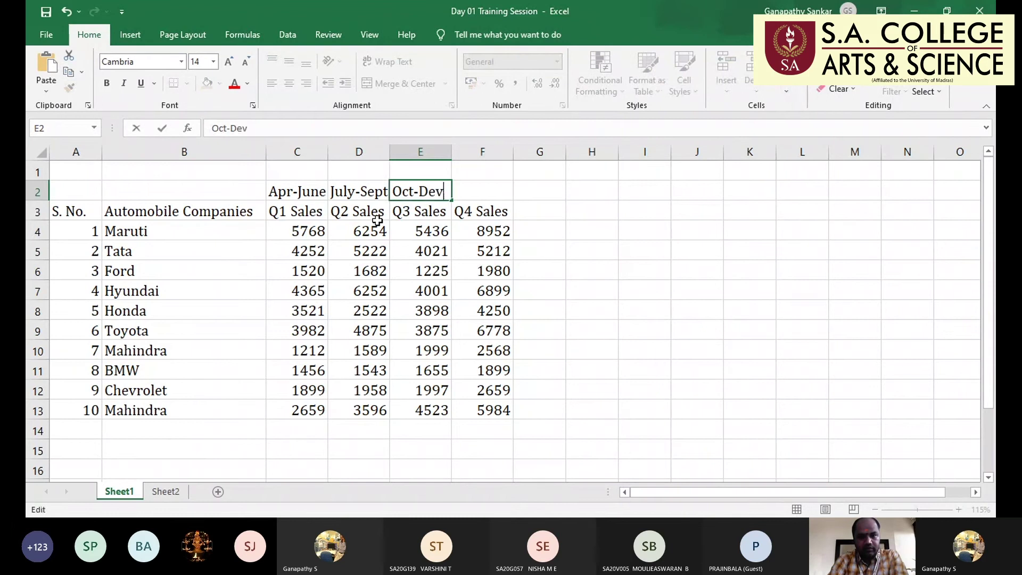
pyautogui.press('BackSpace')
pyautogui.write('c')
pyautogui.press('Tab')
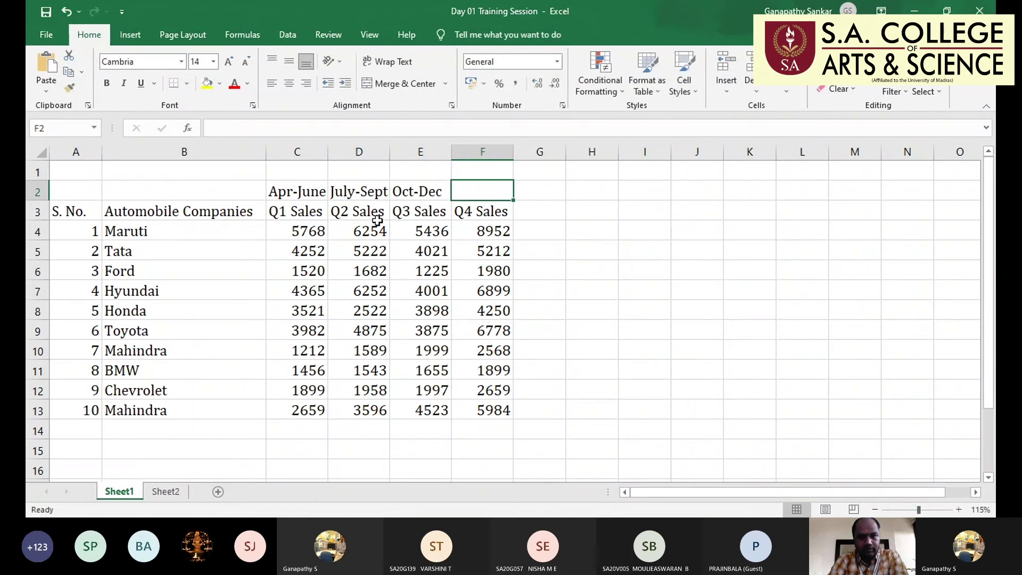
# Enter the period label Jan-Mar in cell F2, above the Q4 Sales heading
pyautogui.write('Jan-Mat')
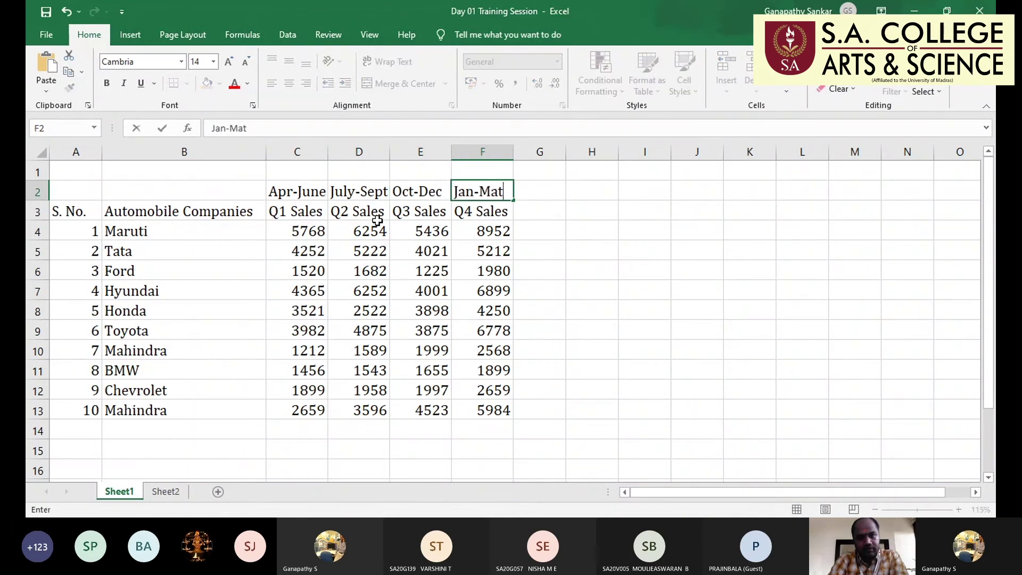
pyautogui.press('BackSpace')
pyautogui.write('r')
pyautogui.press('Return')
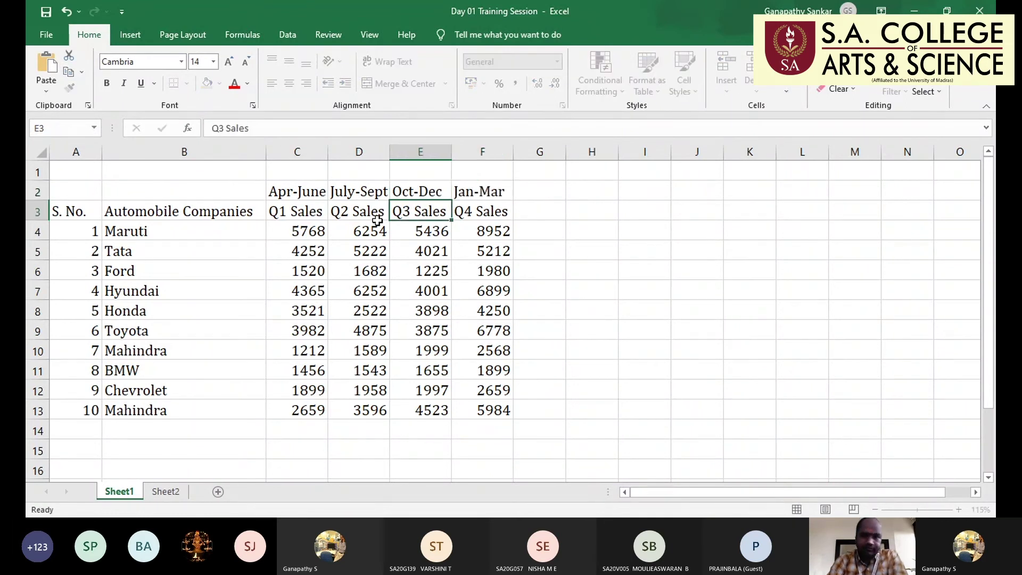
# Clear the four period labels in C2:F2 and return to the Q1 Sales heading in C3
pyautogui.press('Up')
pyautogui.press('Left')
pyautogui.press('Left')
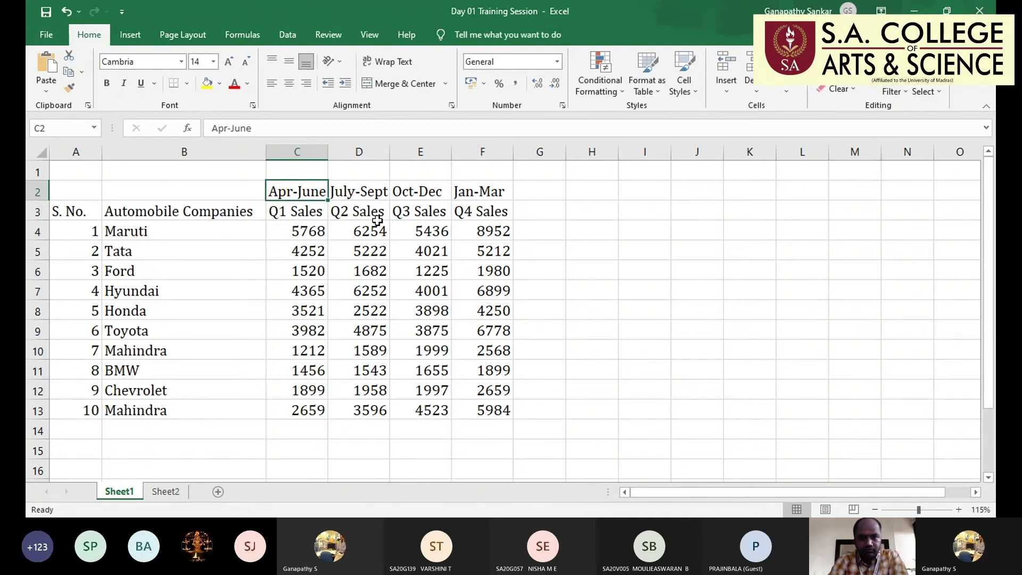
pyautogui.hotkey('shift', 'Right')
pyautogui.hotkey('shift', 'Right')
pyautogui.hotkey('shift', 'Right')
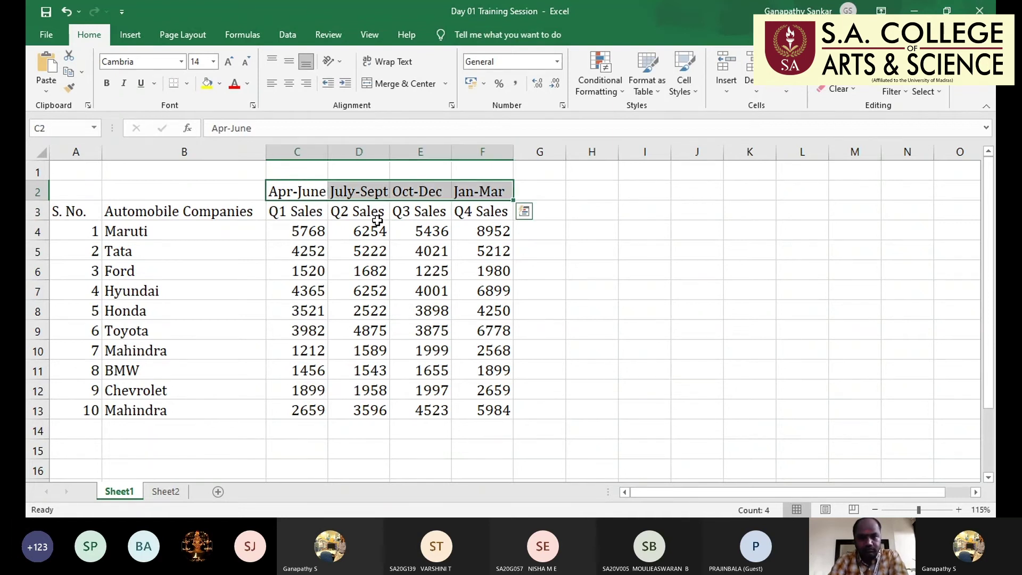
pyautogui.press('Delete')
pyautogui.press('Down')
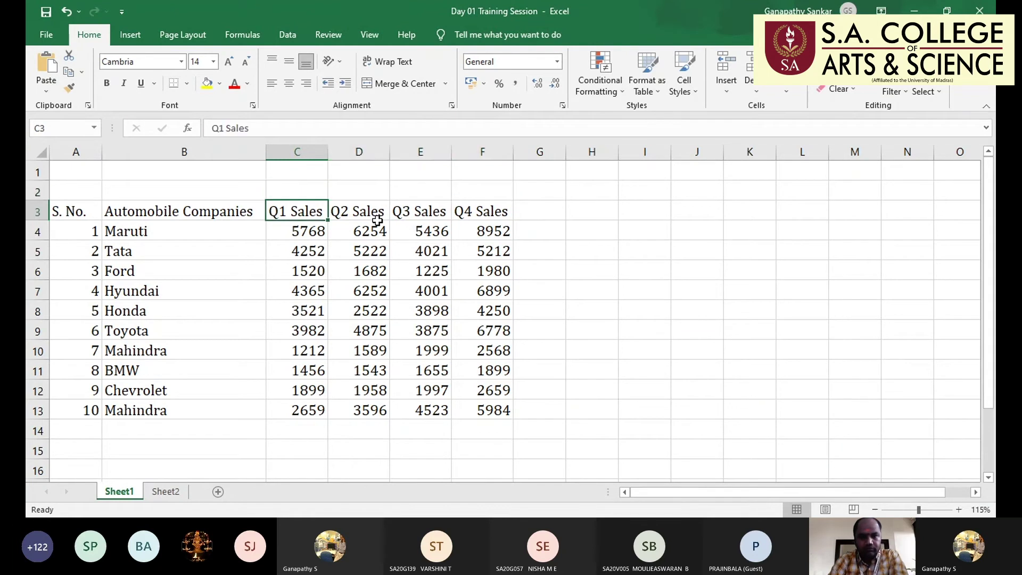
# Move across the quarterly sales headings, jump to the last Q1 Sales figure in C13, and return to its heading
pyautogui.click(377, 219)
pyautogui.press('Right')
pyautogui.press('Right')
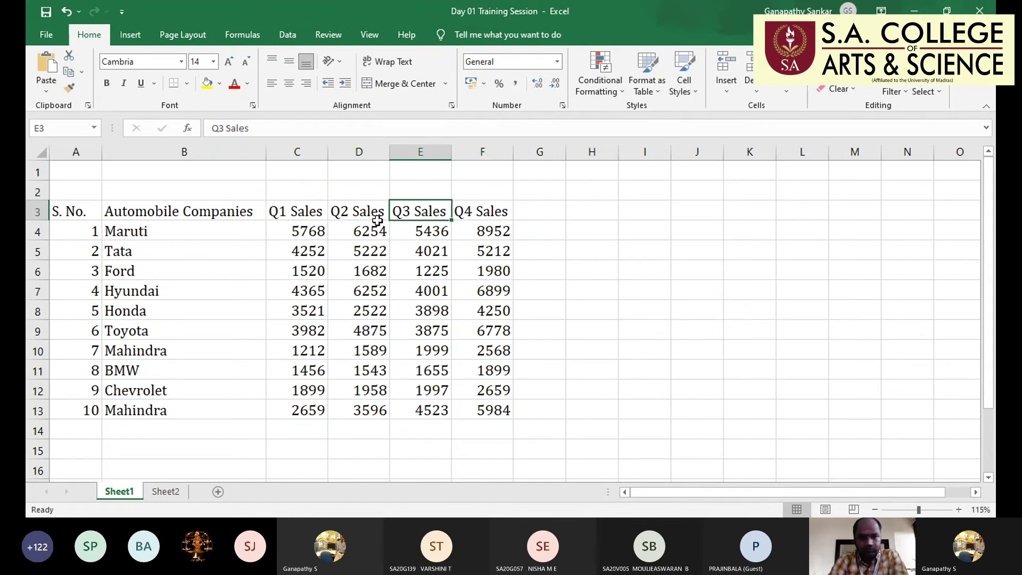
pyautogui.press('Left')
pyautogui.press('Left')
pyautogui.press('Left')
pyautogui.hotkey('ctrl', 'Down')
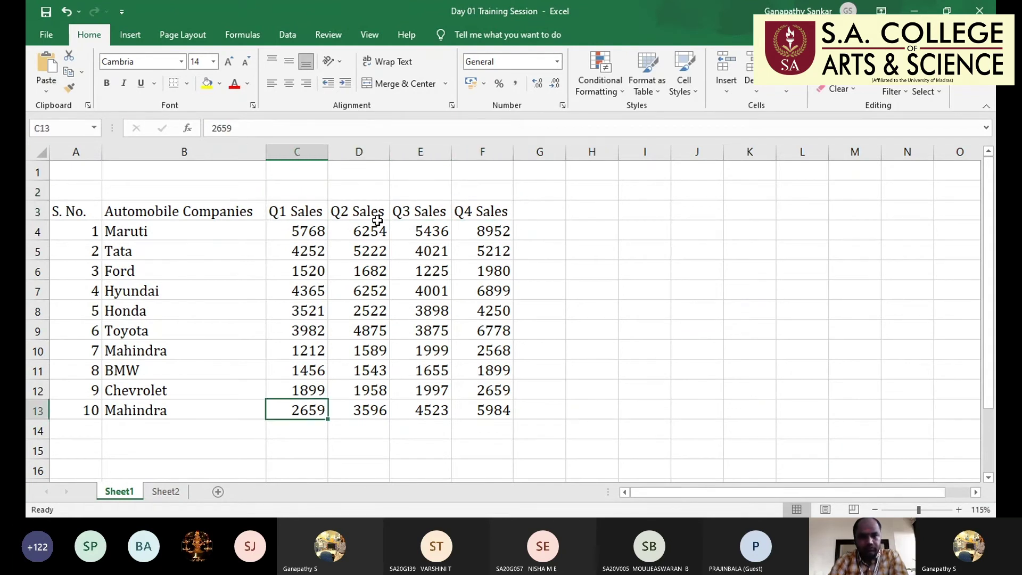
pyautogui.hotkey('ctrl', 'Up')
# Move cell by cell down the Q1 Sales figures to the empty cell C14
pyautogui.press('Down')
pyautogui.press('Down')
pyautogui.press('Down')
pyautogui.press('Down')
pyautogui.press('Down')
pyautogui.press('Down')
pyautogui.press('Down')
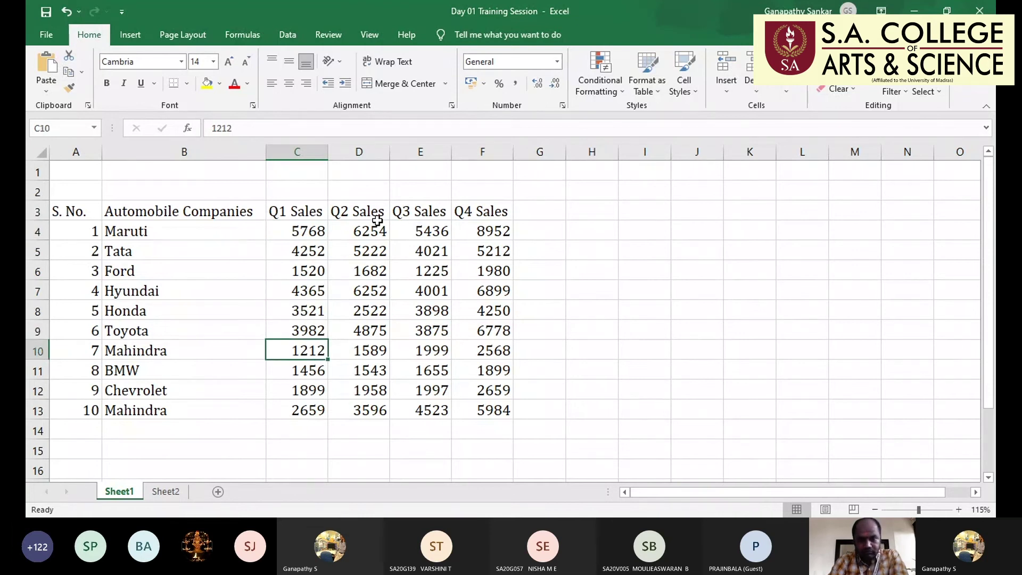
pyautogui.press('Down')
pyautogui.press('Down')
pyautogui.press('Down')
pyautogui.press('Down')
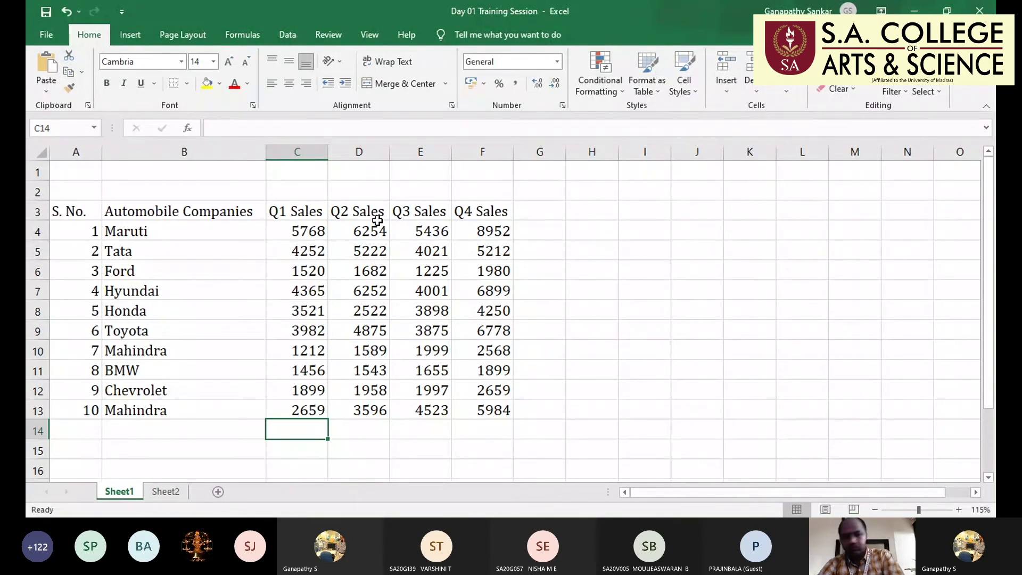
pyautogui.hotkey('alt', 'Tab')
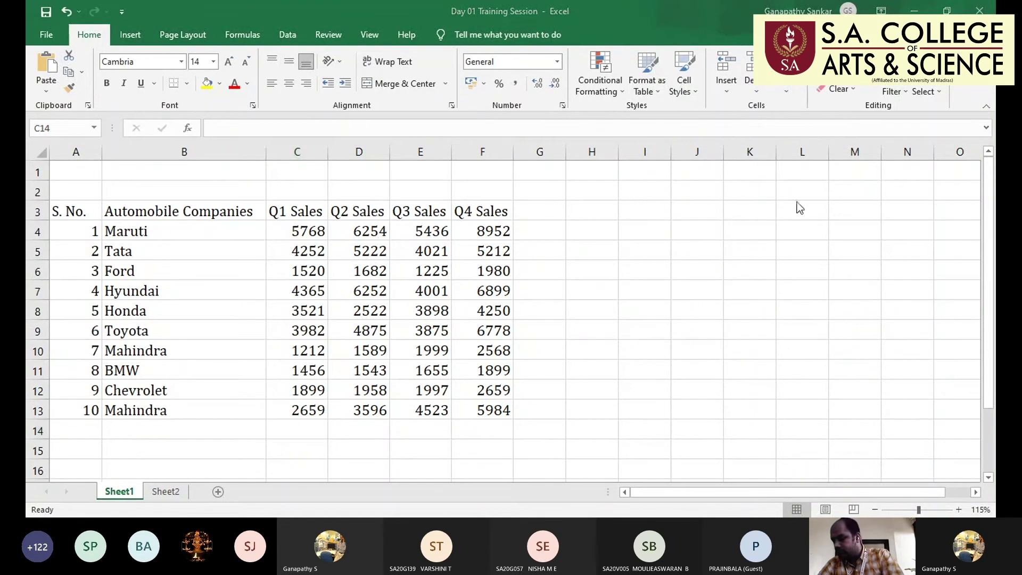
pyautogui.hotkey('alt', 'Tab')
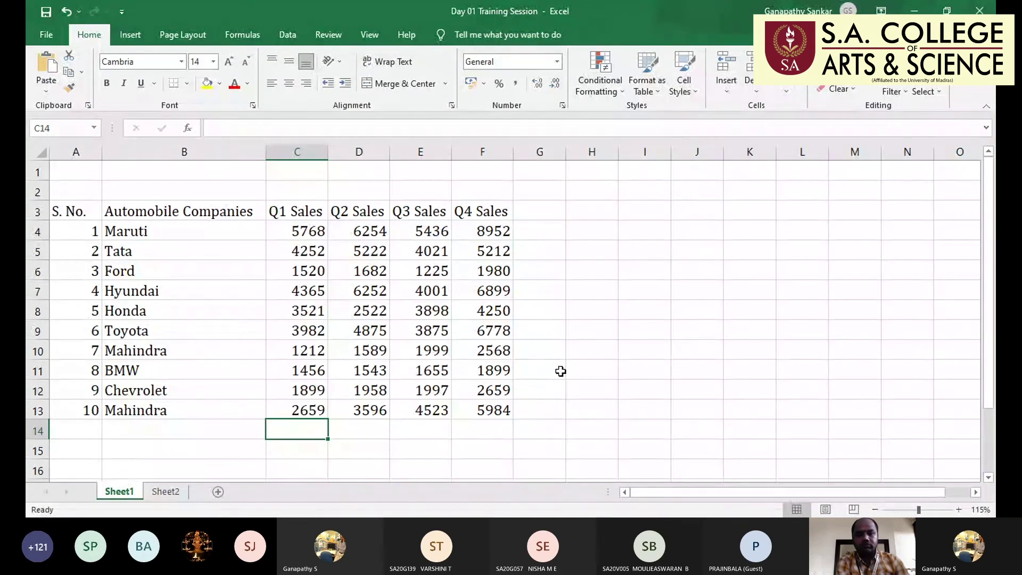
pyautogui.write('=')
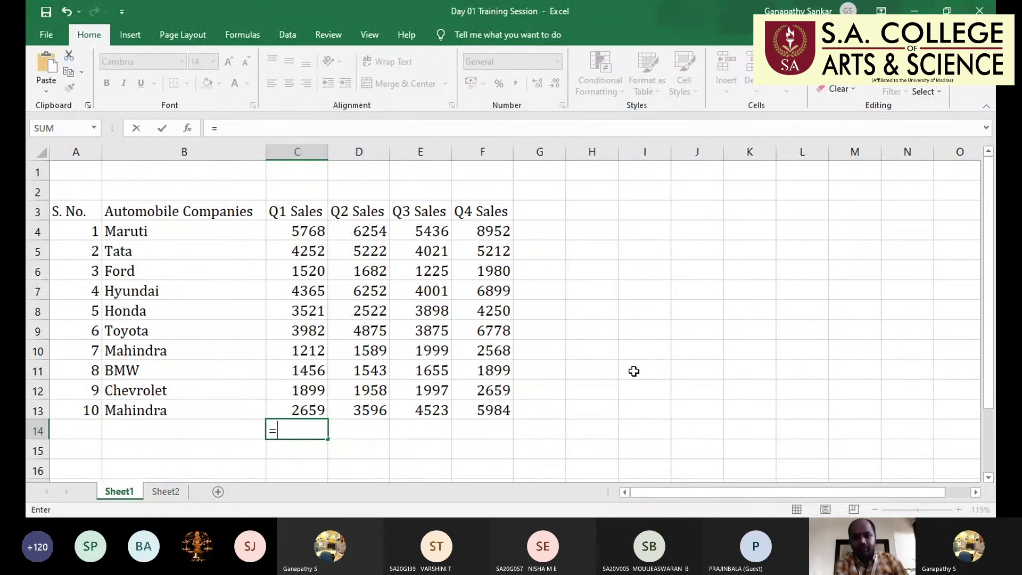
pyautogui.write('`')
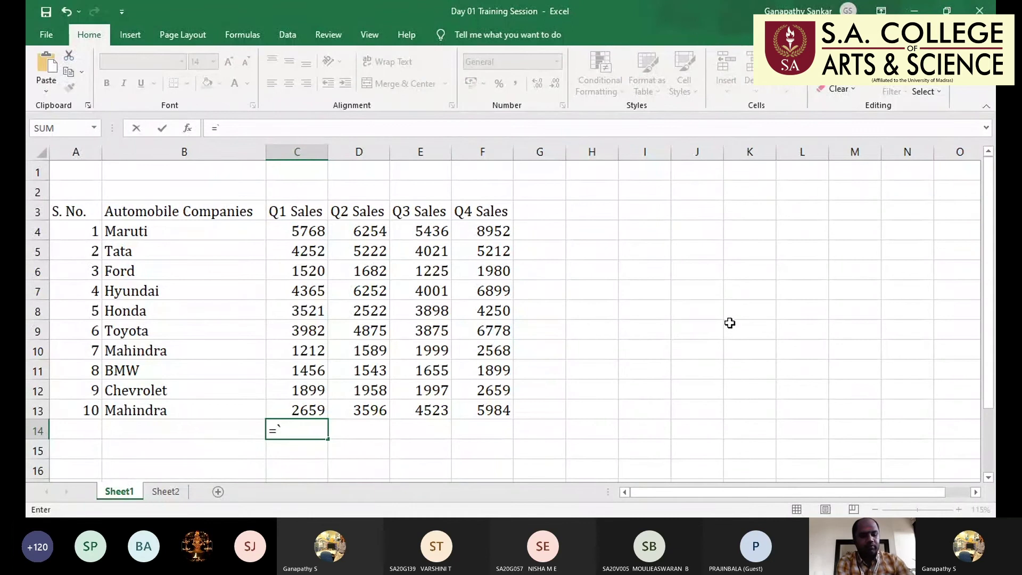
pyautogui.press('Escape')
# Try starting a formula with an equals sign in cell C14, below the Q1 Sales figures, and abandon the entry
pyautogui.scroll(1, 729, 322)
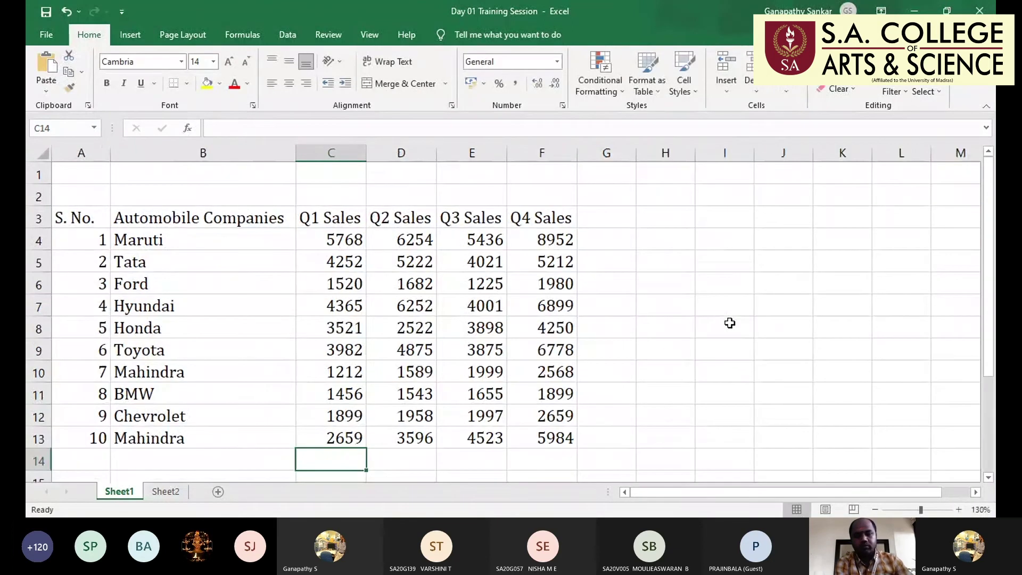
pyautogui.scroll(1, 730, 323)
pyautogui.write('=')
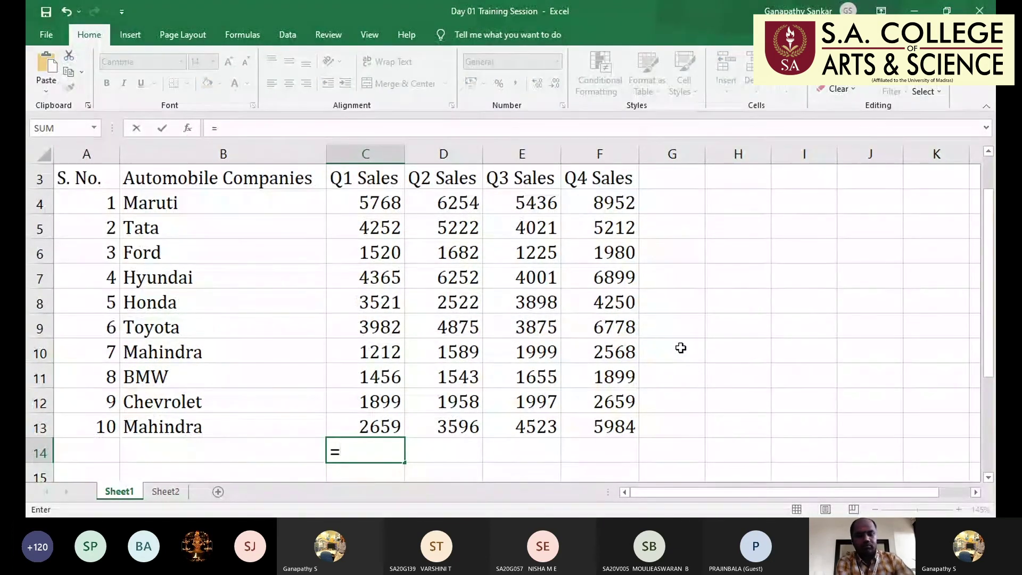
pyautogui.scroll(-1, 681, 348)
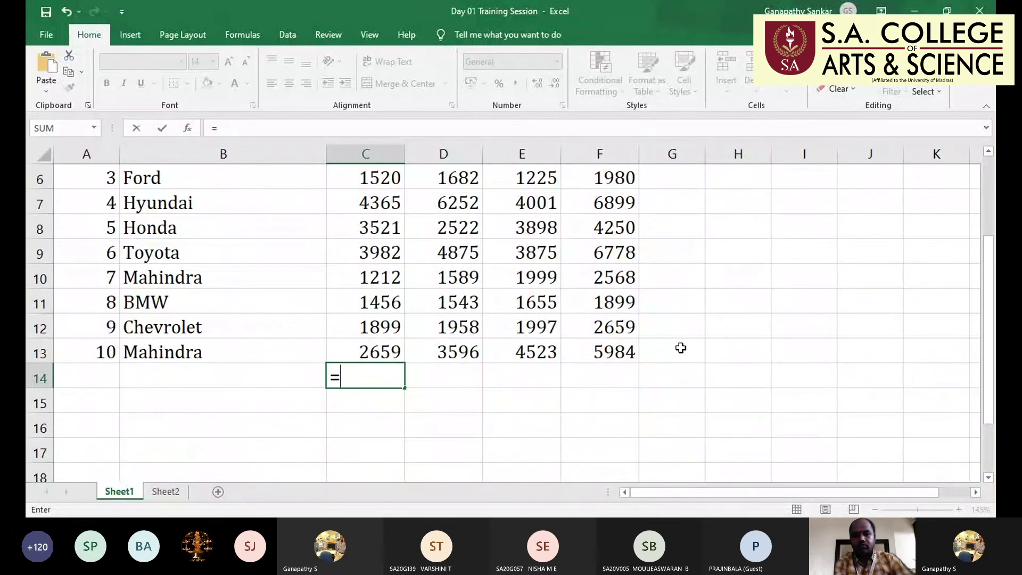
pyautogui.write('a')
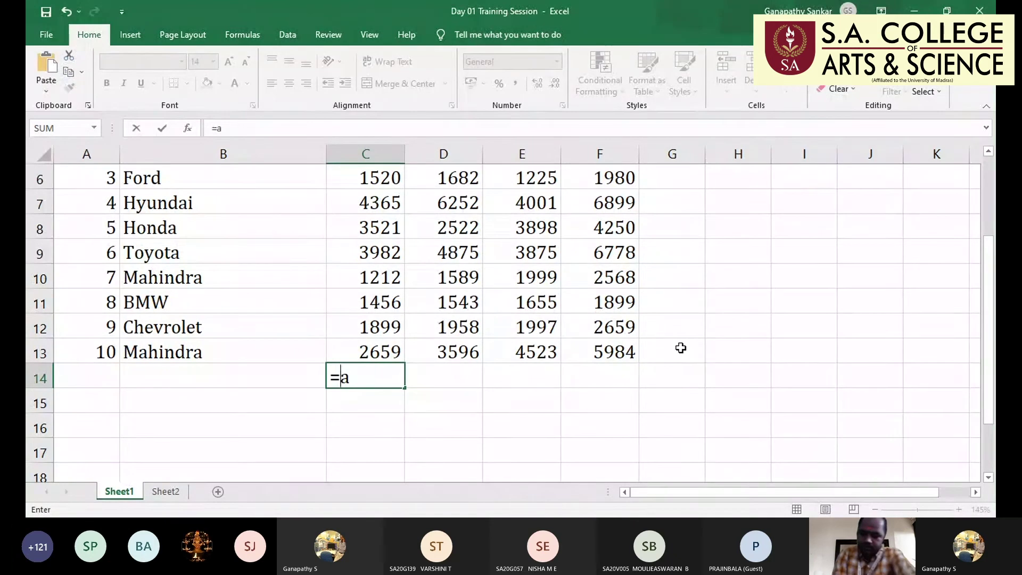
pyautogui.press('BackSpace')
pyautogui.write('a')
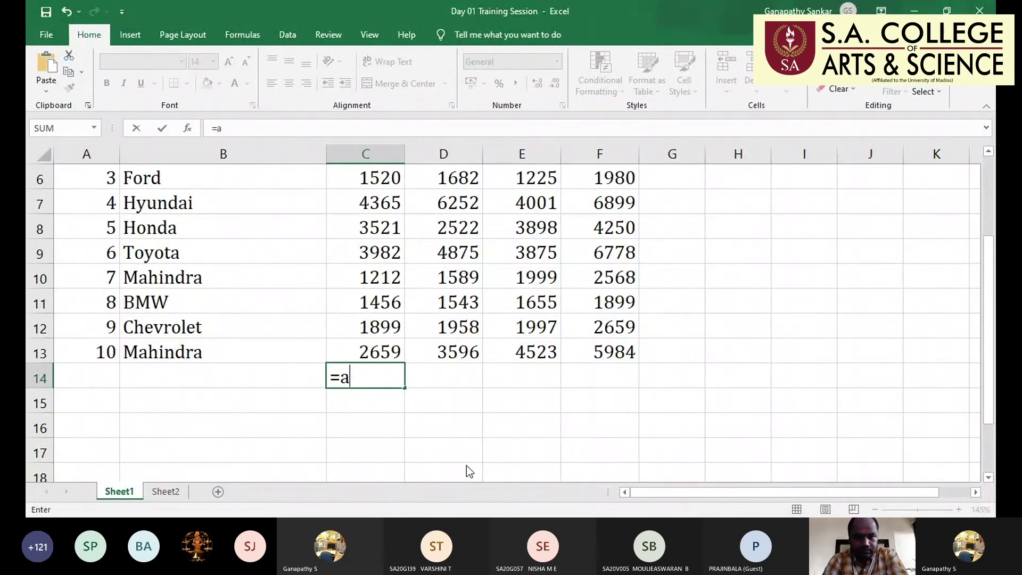
pyautogui.press('BackSpace')
pyautogui.write('b')
pyautogui.press('BackSpace')
pyautogui.press('Escape')
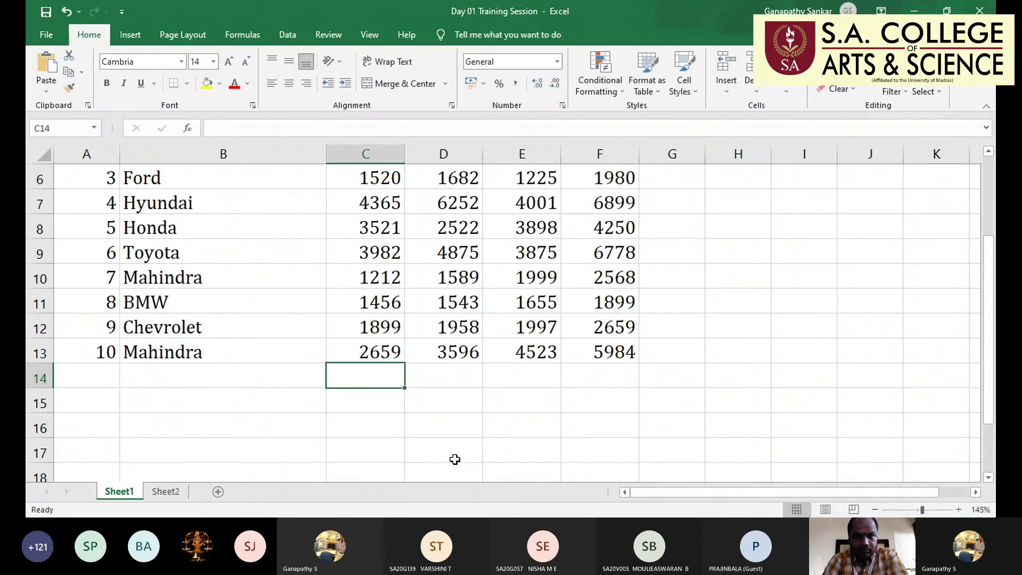
# Highlight the Q1 Sales figures in C4:C13, followed by Maruti's figure in C4 alone
pyautogui.scroll(1, 566, 430)
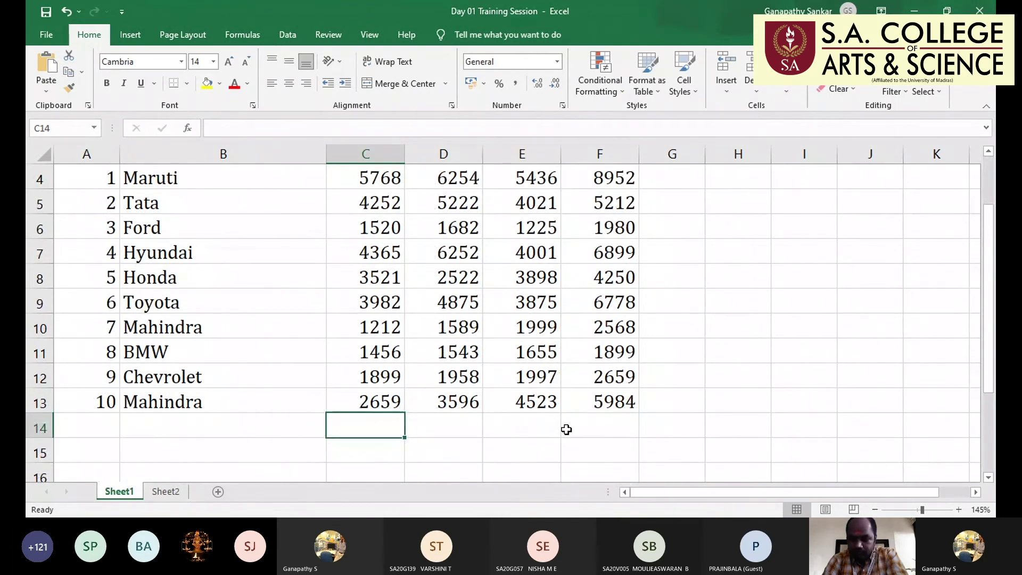
pyautogui.scroll(1, 991, 245)
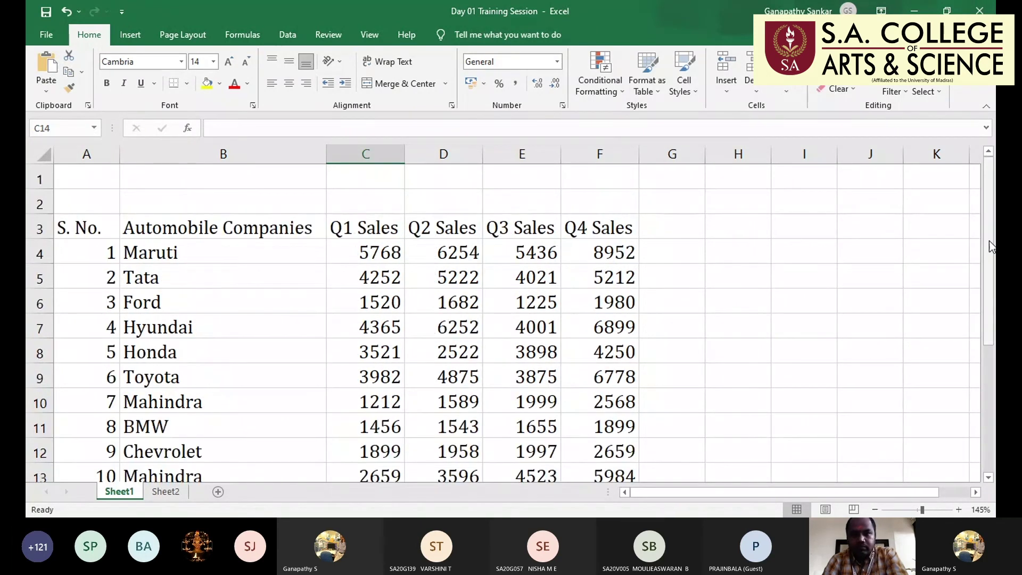
pyautogui.scroll(-1, 991, 246)
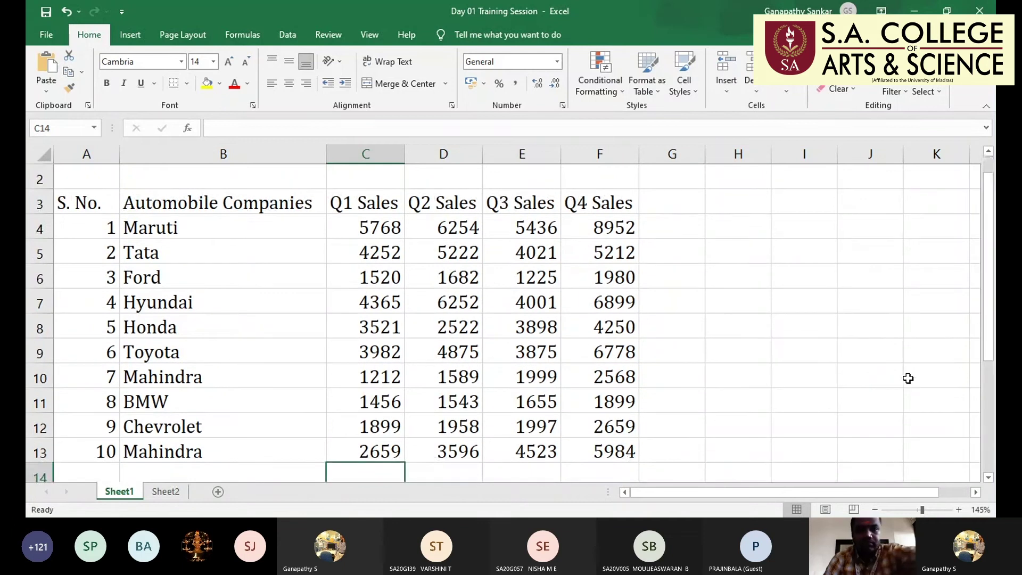
pyautogui.moveTo(390, 227); pyautogui.dragTo(393, 453)
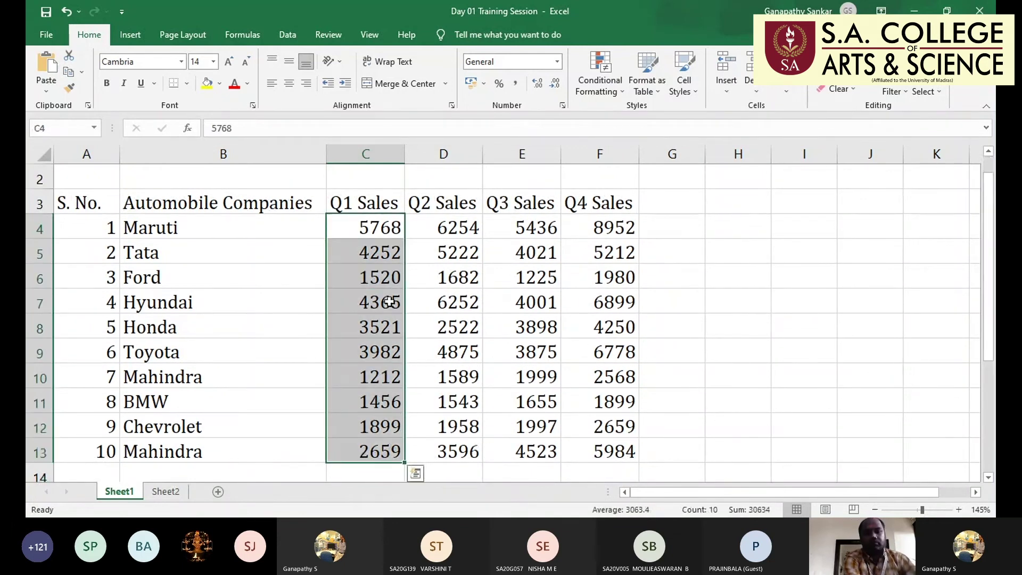
pyautogui.click(377, 226)
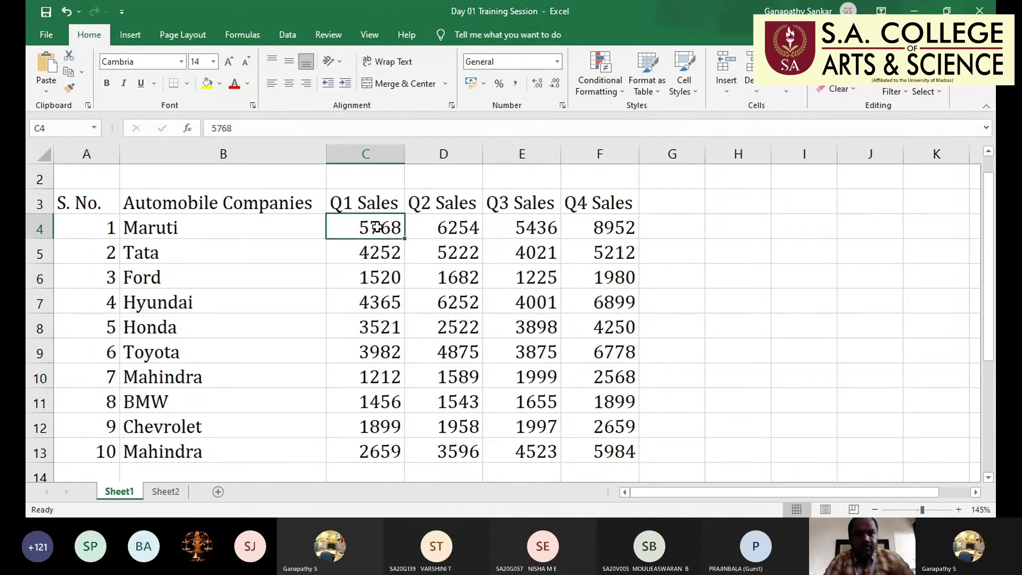
# Highlight the whole Q1 Sales column C together with Maruti's row 4 to show where they intersect
pyautogui.click(379, 154)
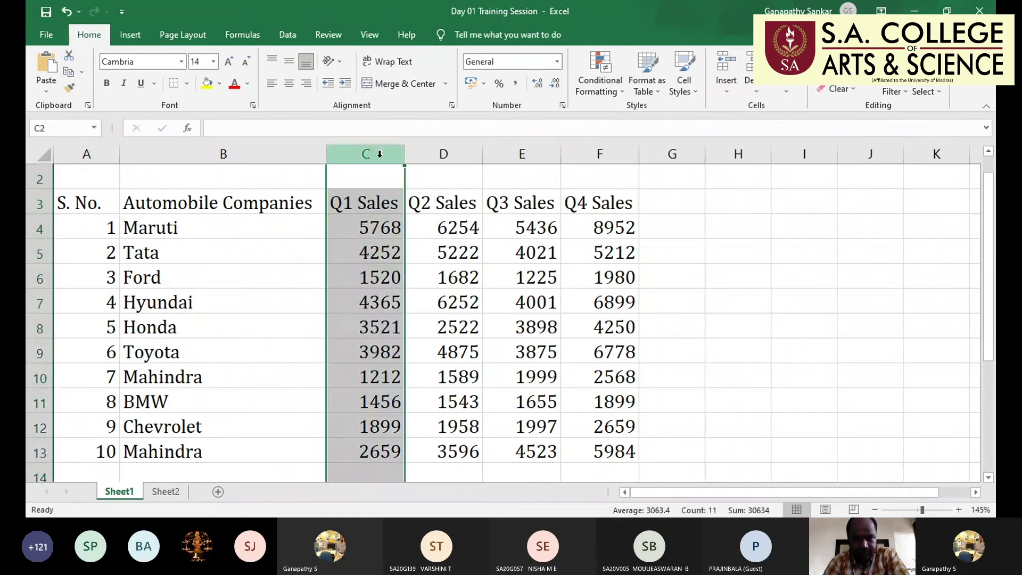
pyautogui.keyDown('ctrl'); pyautogui.click(41, 228); pyautogui.keyUp('ctrl')
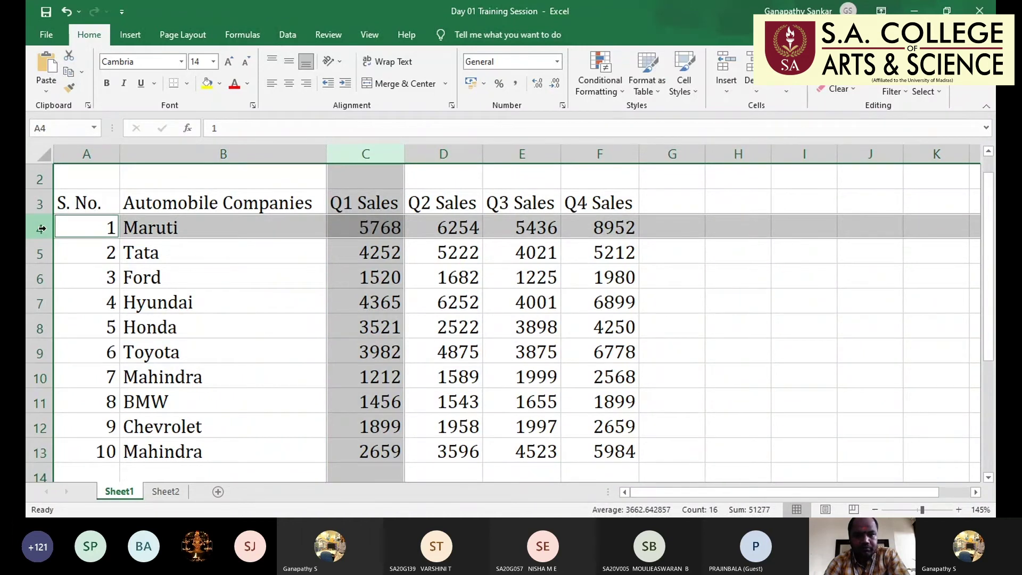
# Total the Q1 Sales figures in cell C14 with the formula =c4+c5+c6+c7+c8+c9+c10+c11+c12+c13
pyautogui.click(359, 475)
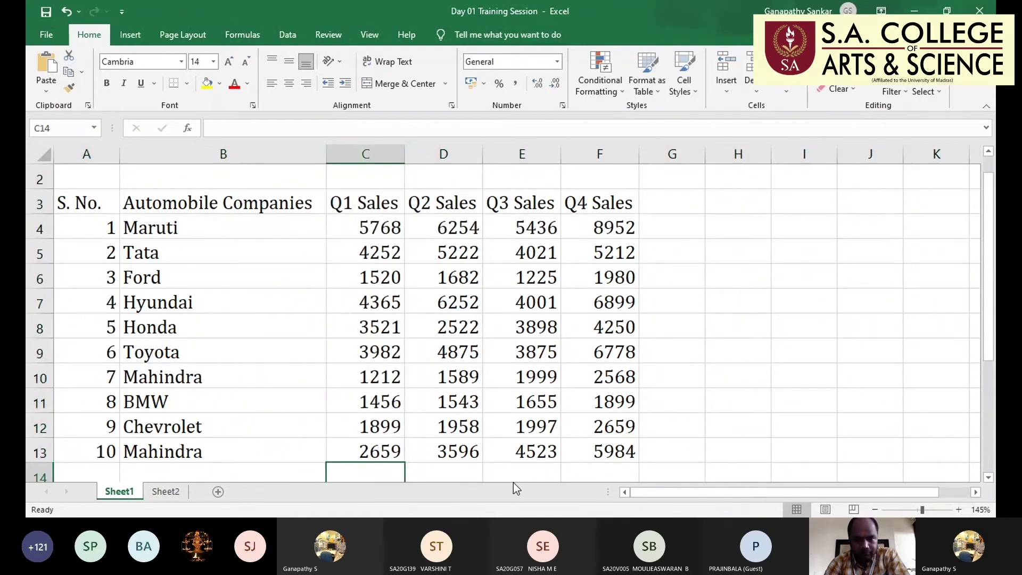
pyautogui.write('=')
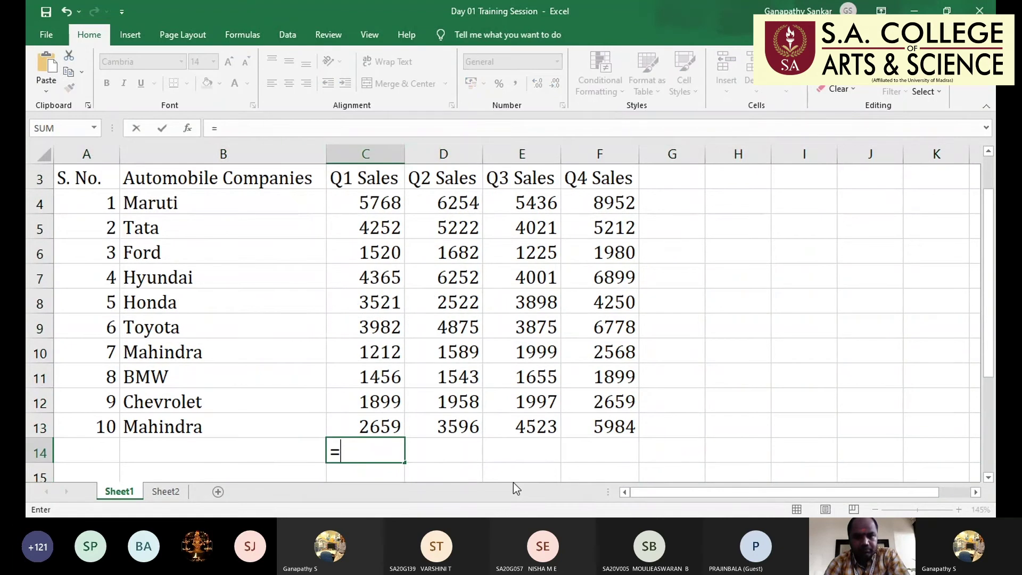
pyautogui.write('c4')
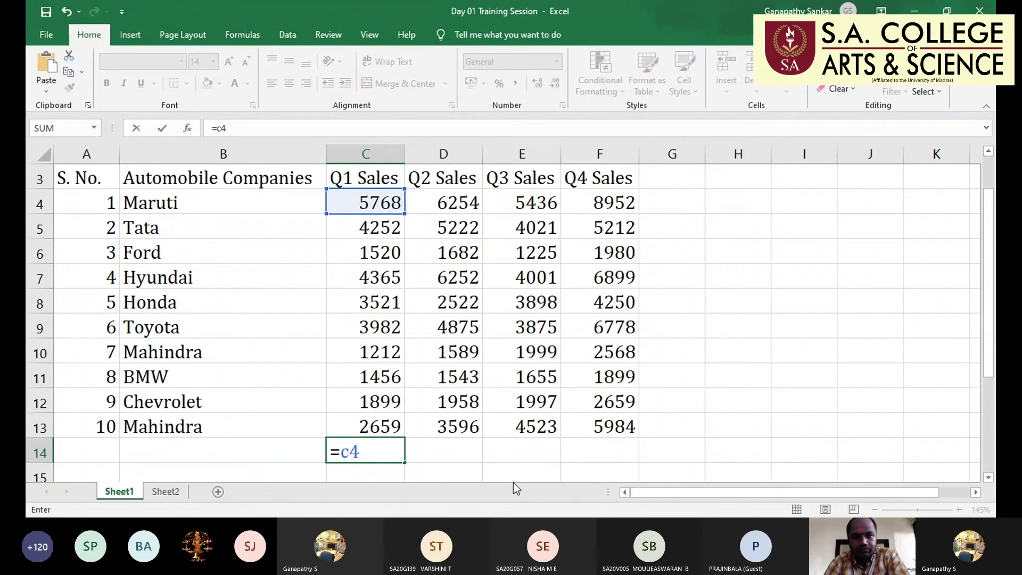
pyautogui.write('+')
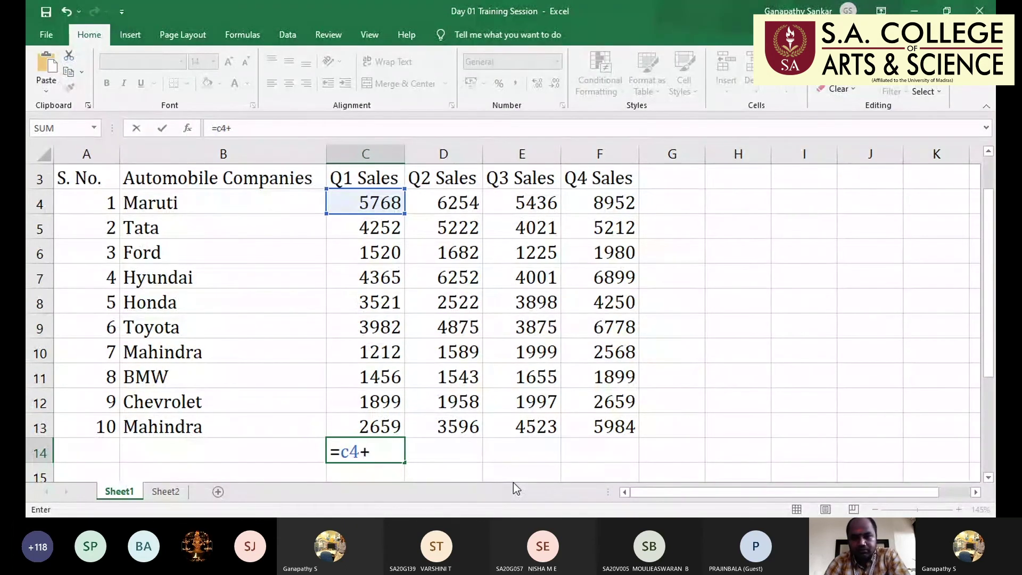
pyautogui.write('c')
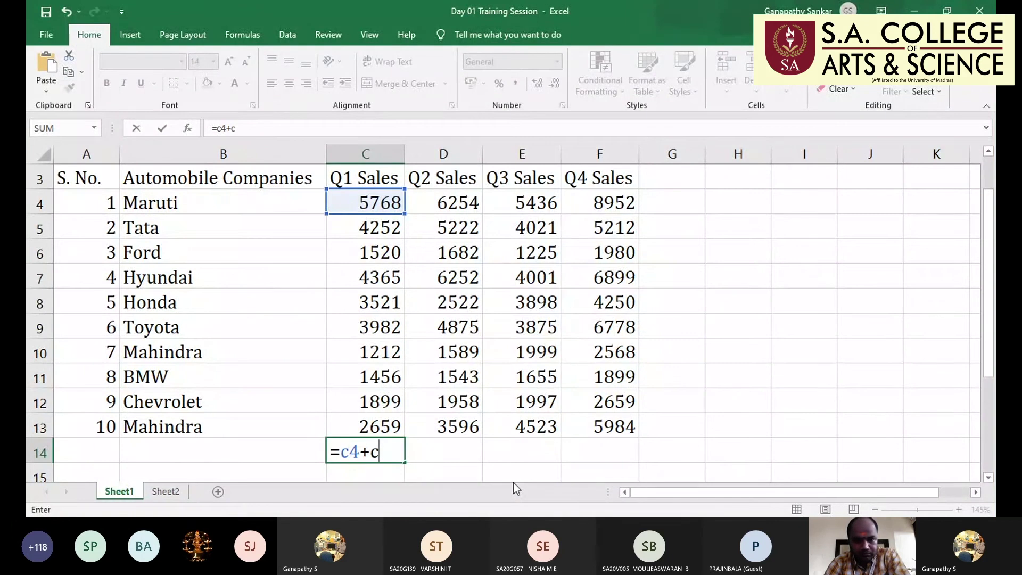
pyautogui.write('5')
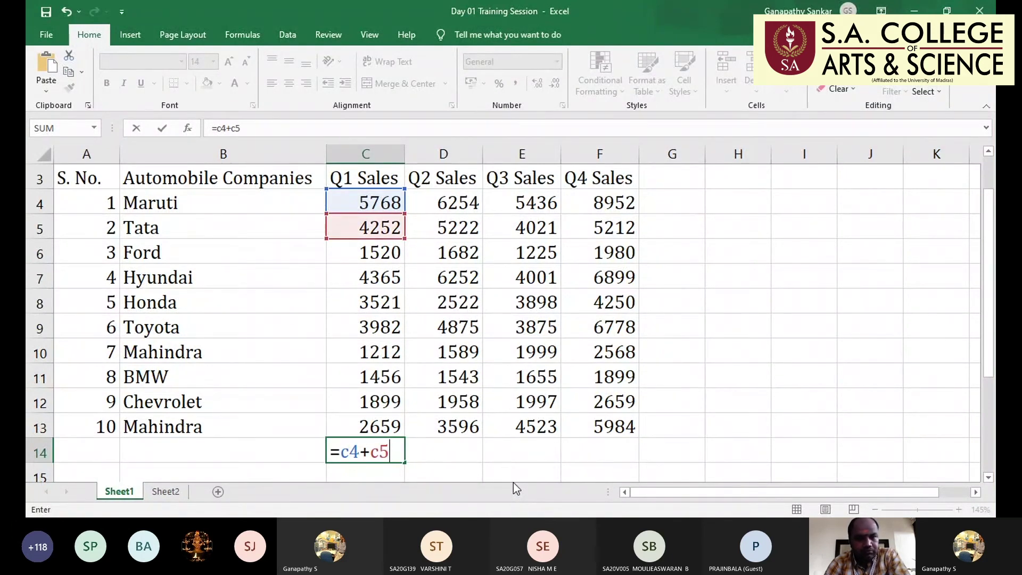
pyautogui.write('+c6')
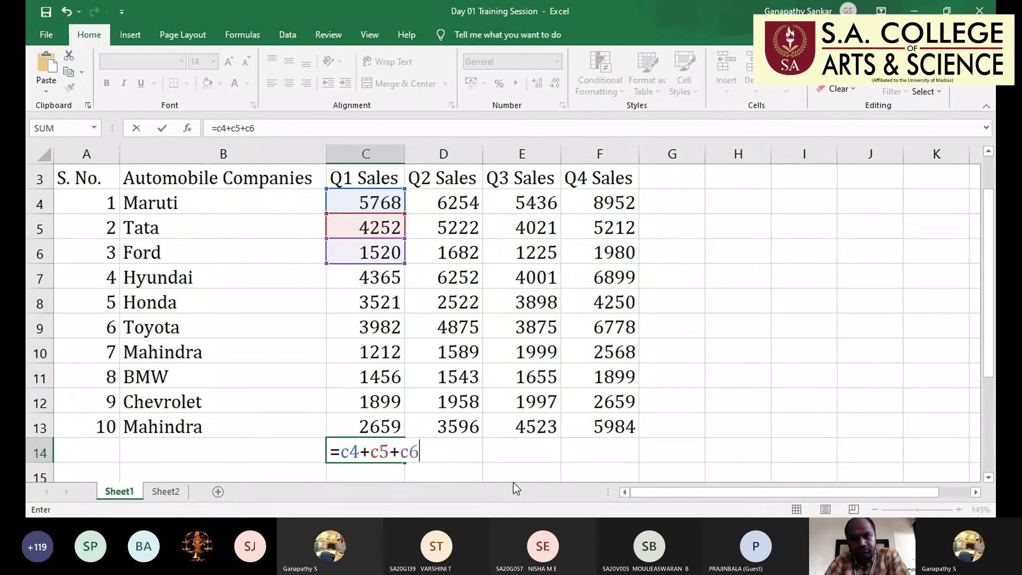
pyautogui.write('+c7')
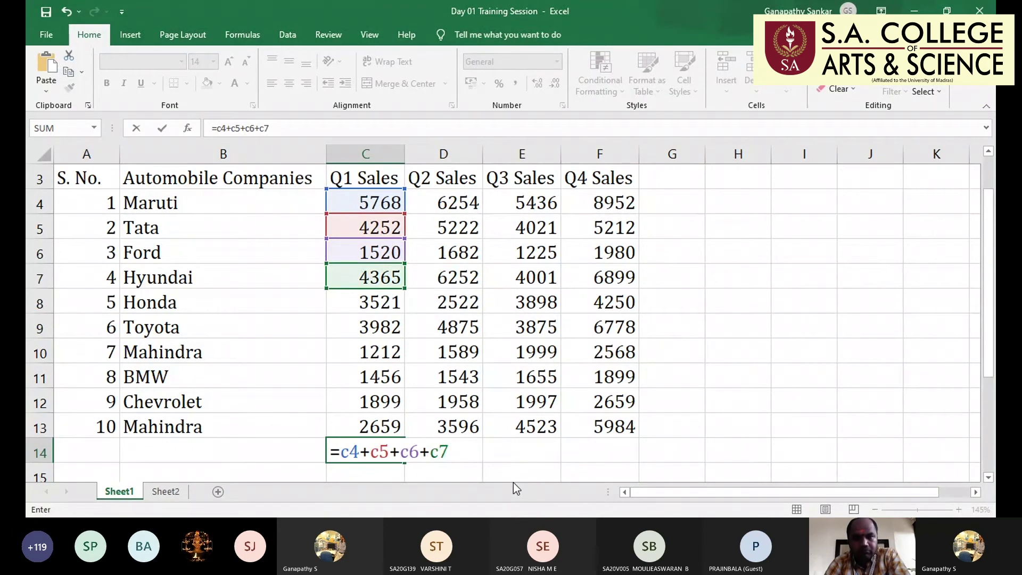
pyautogui.write('+')
pyautogui.write('c')
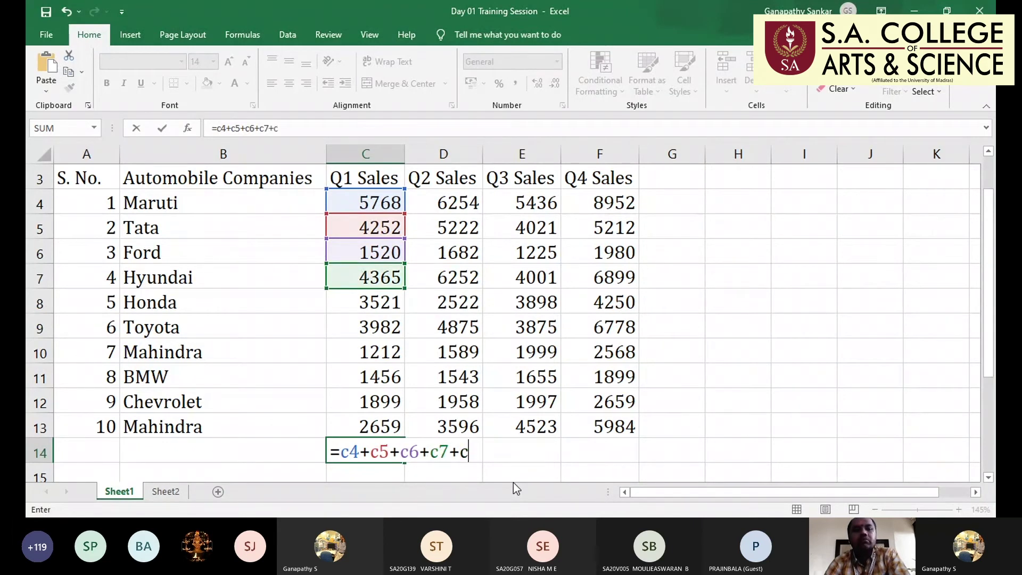
pyautogui.write('8+c')
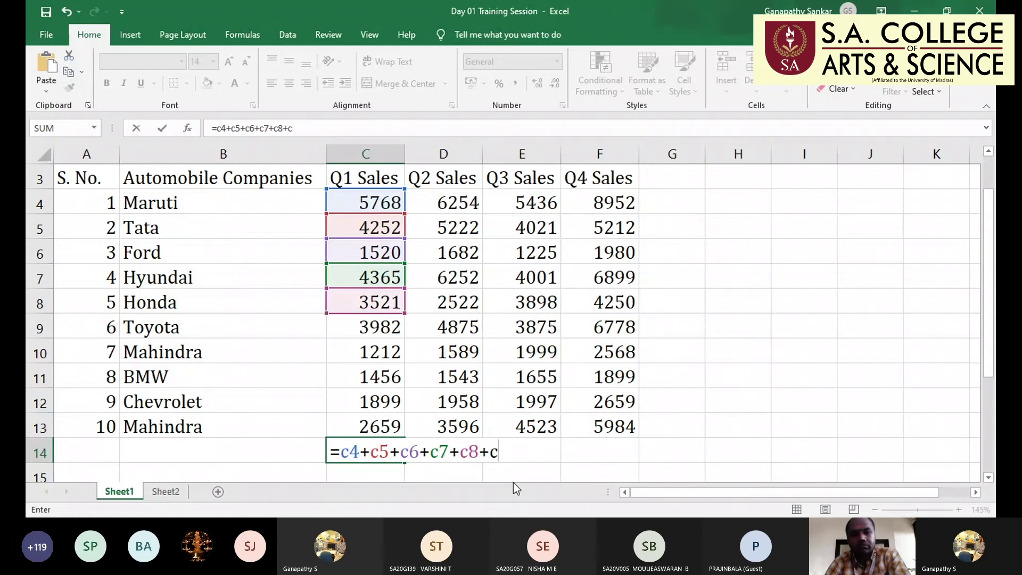
pyautogui.write('9+c10')
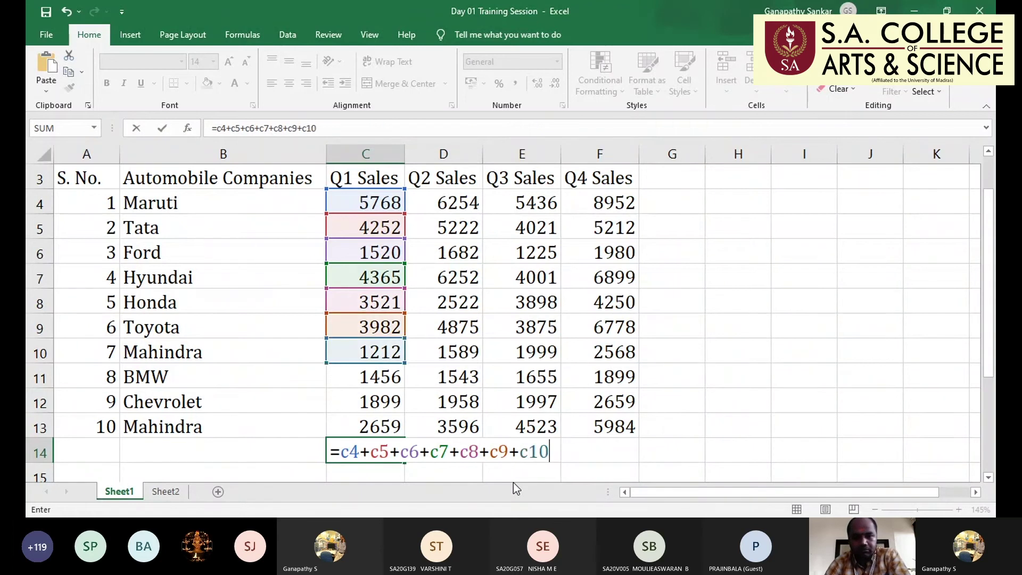
pyautogui.write('+c11+')
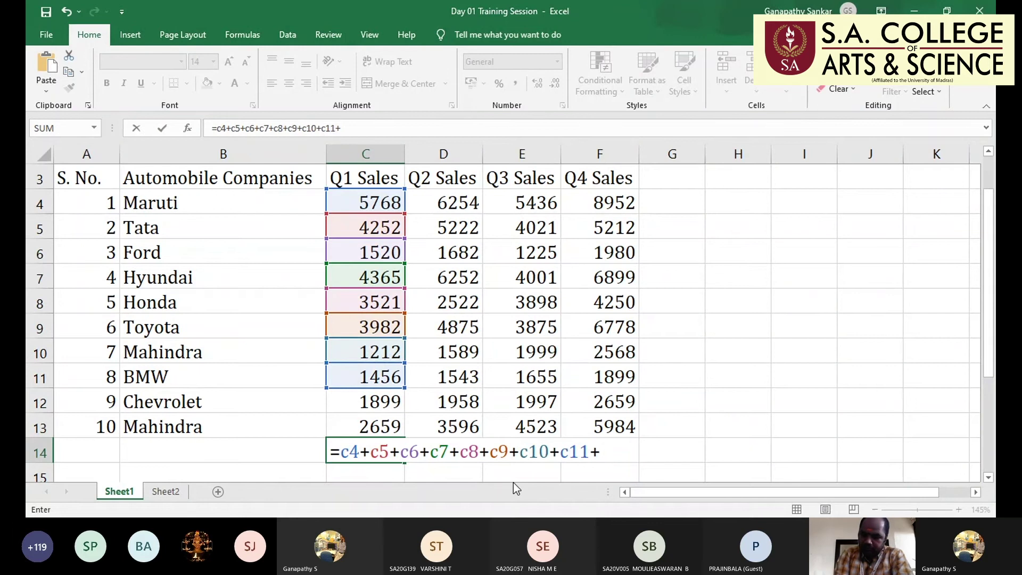
pyautogui.write('c12+c13')
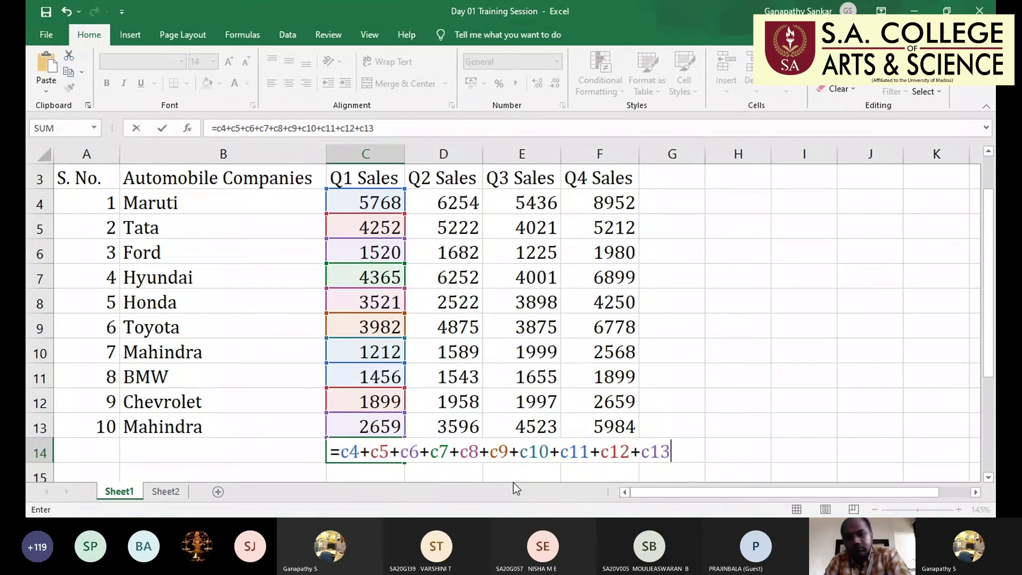
pyautogui.press('Return')
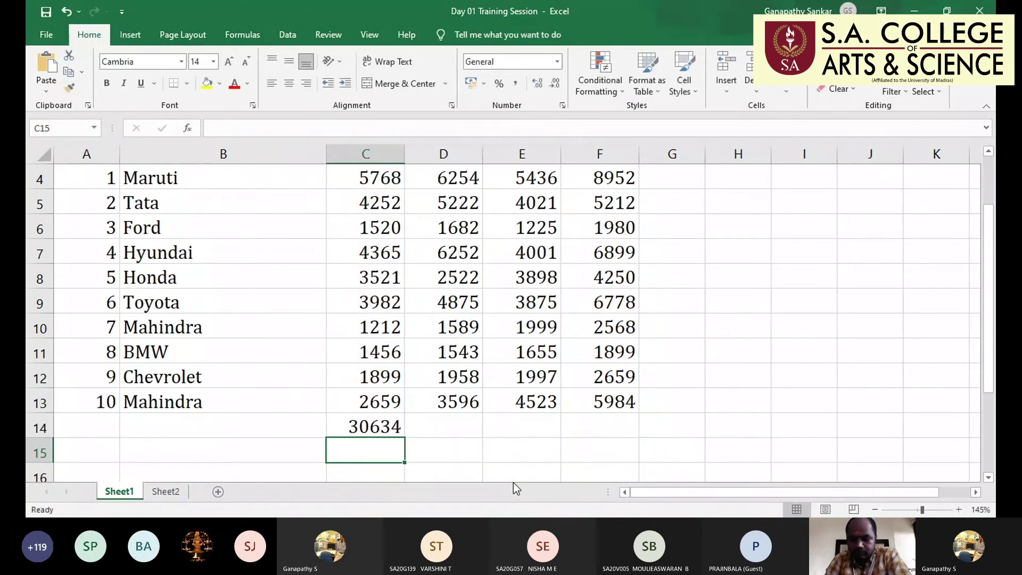
# Enter the label "Total" in cell B14, beside the Q1 Sales total
pyautogui.click(291, 429)
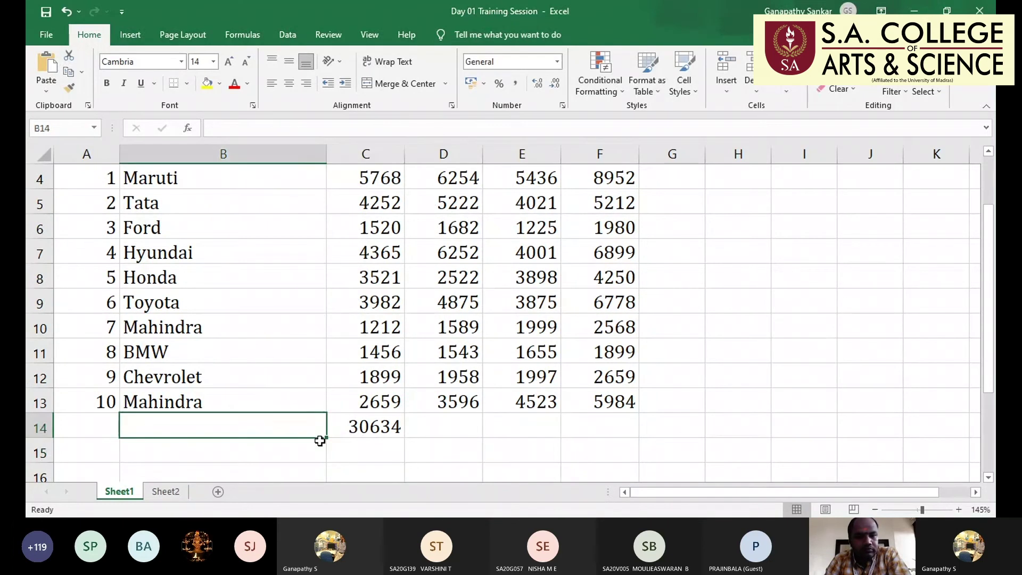
pyautogui.write('Total')
pyautogui.press('Return')
pyautogui.press('Up')
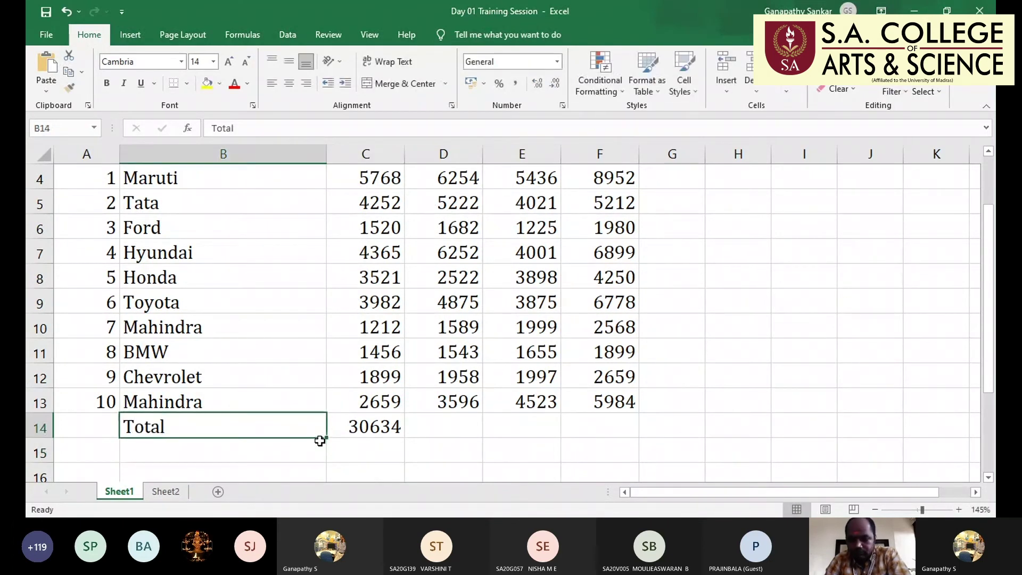
# Examine the formula in C14 and highlight the Q1 Sales figures it adds up
pyautogui.press('Right')
pyautogui.scroll(-1, 319, 441)
pyautogui.click(987, 477)
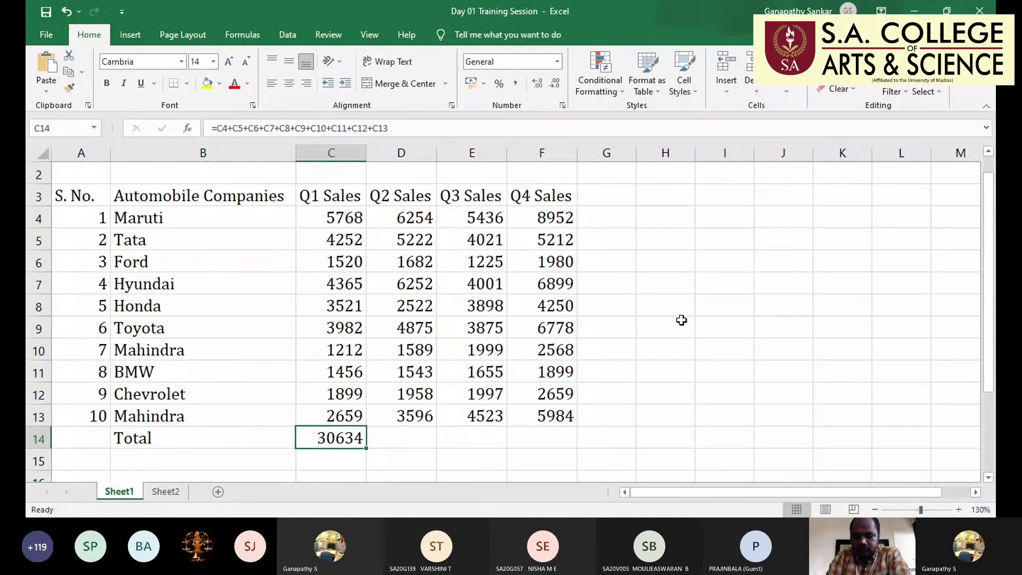
pyautogui.moveTo(337, 216); pyautogui.dragTo(334, 429)
pyautogui.click(331, 457)
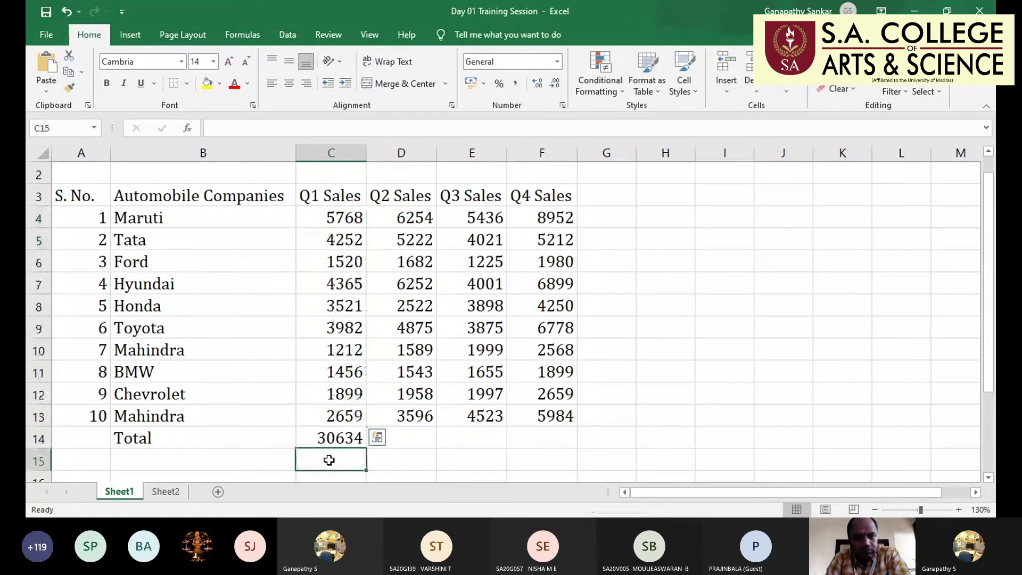
pyautogui.click(338, 440)
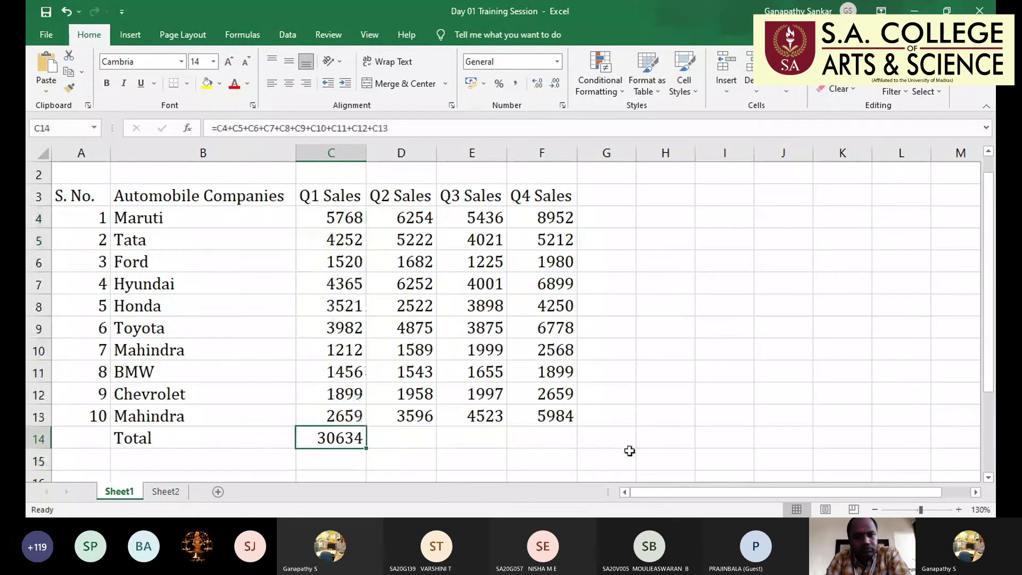
# Enter the note "Alt+=" in cell D15, one row below the Q2 Sales total cell
pyautogui.click(406, 440)
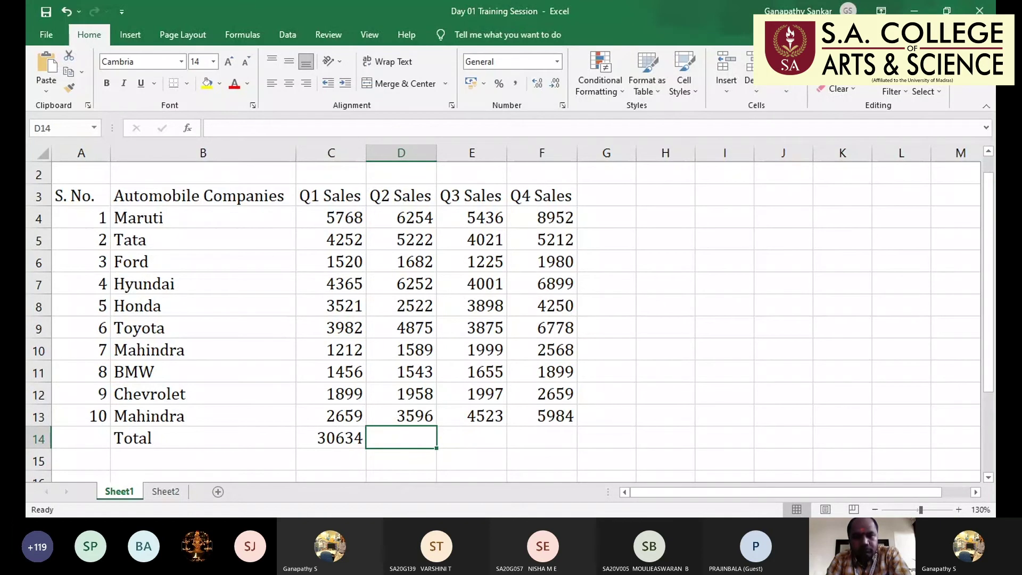
pyautogui.click(401, 459)
pyautogui.write('Alt+')
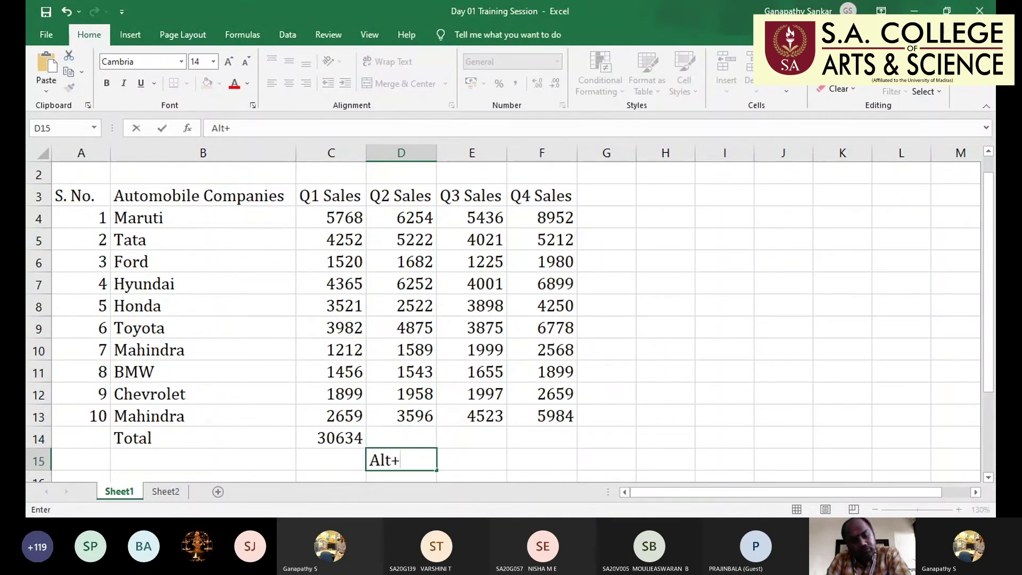
pyautogui.write('=')
pyautogui.press('Return')
pyautogui.press('Up')
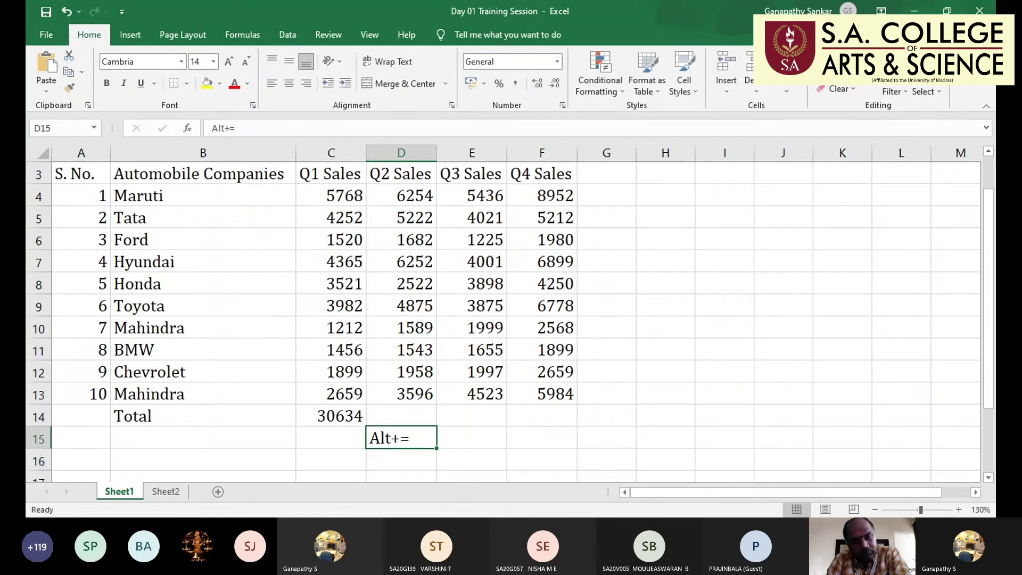
# Total the Q2 Sales figures in cell D14 using AutoSum over D4:D13
pyautogui.press('Up')
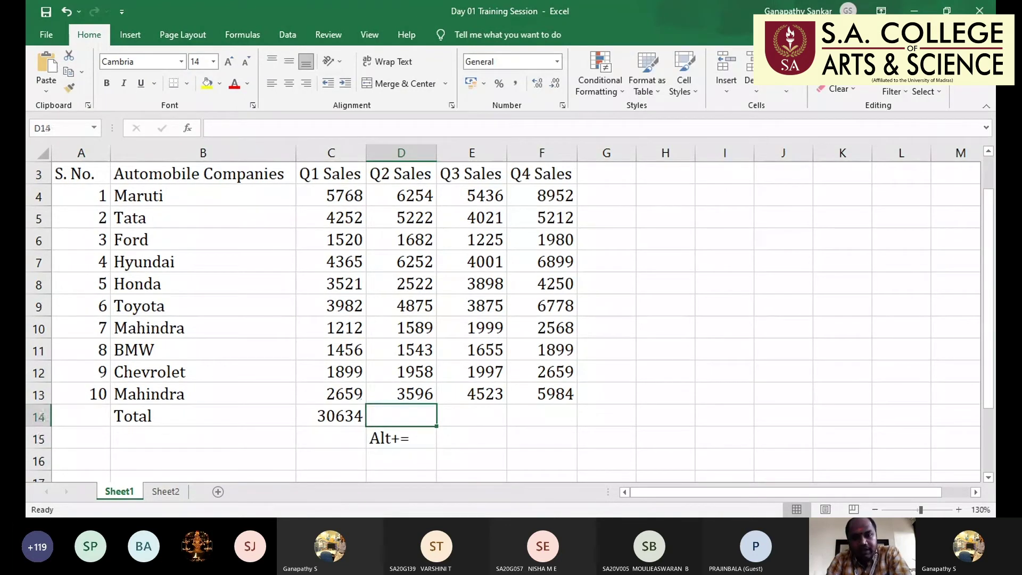
pyautogui.press('Down')
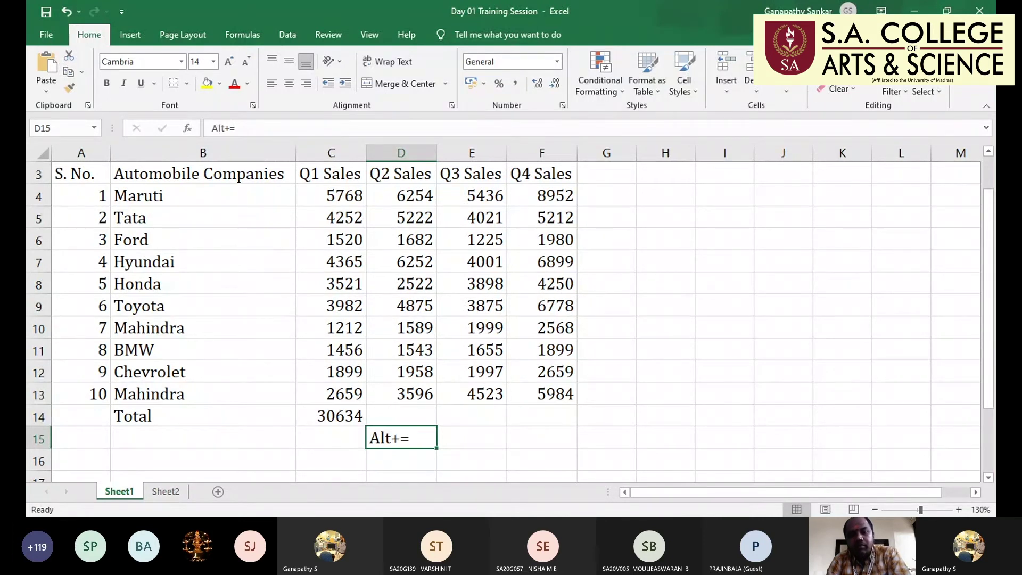
pyautogui.press('alt')
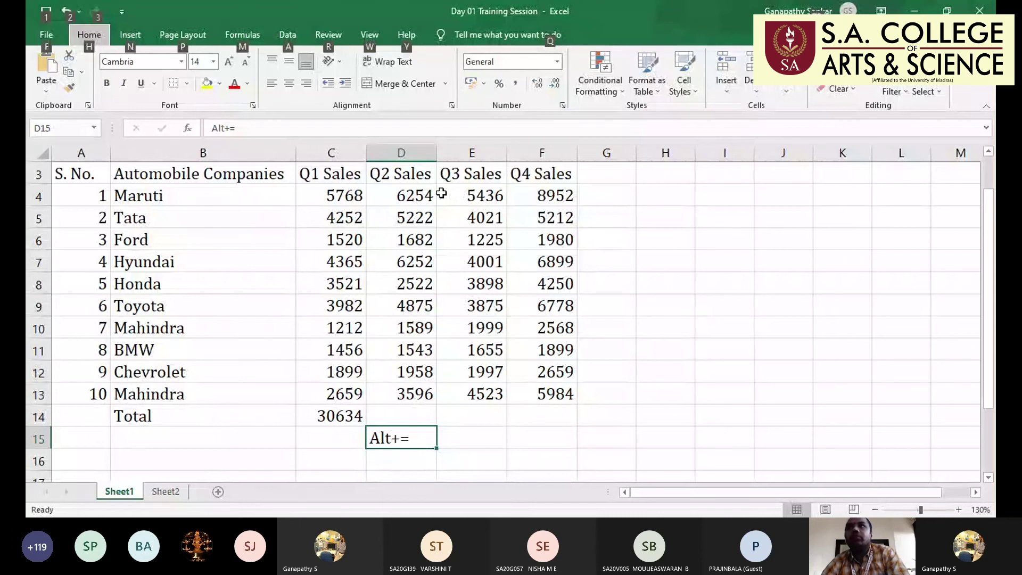
pyautogui.press('Escape')
pyautogui.press('Up')
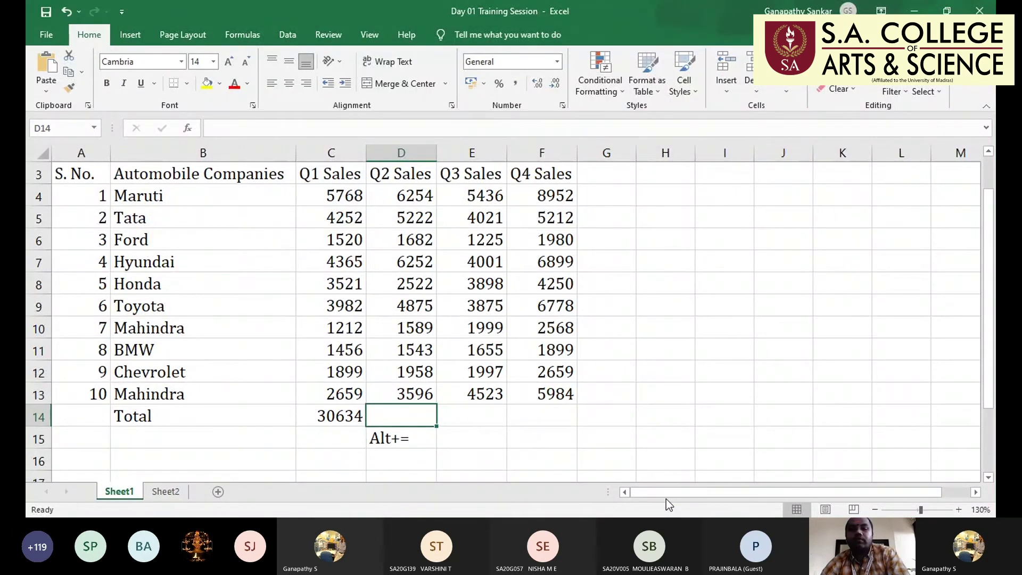
pyautogui.press('alt')
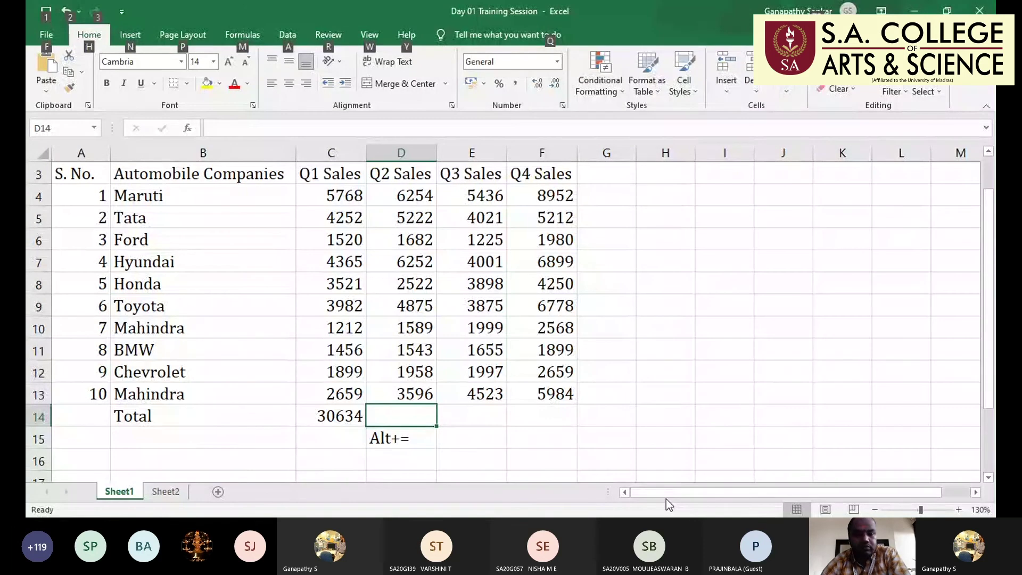
pyautogui.hotkey('alt', '=')
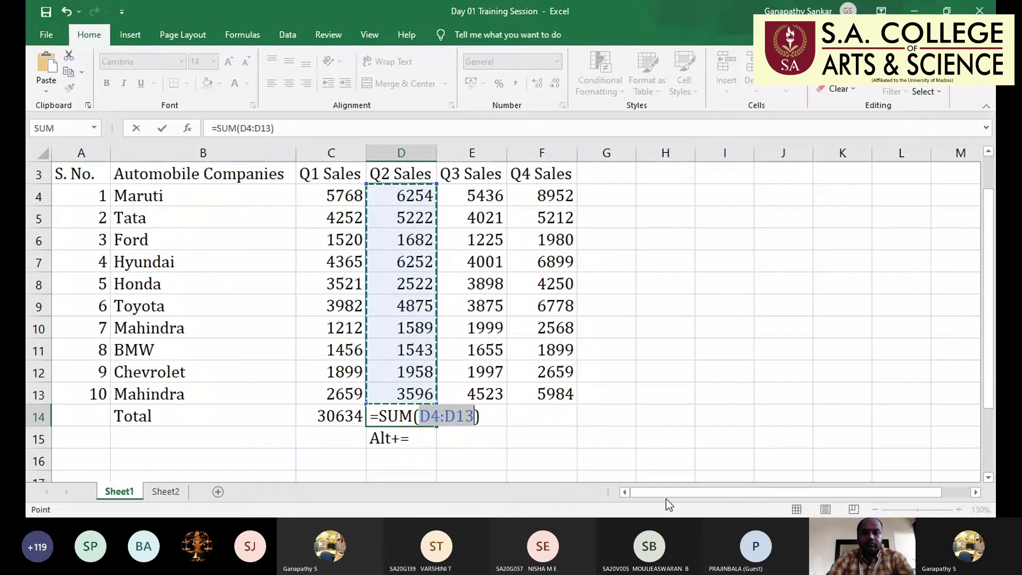
pyautogui.press('Return')
pyautogui.press('Up')
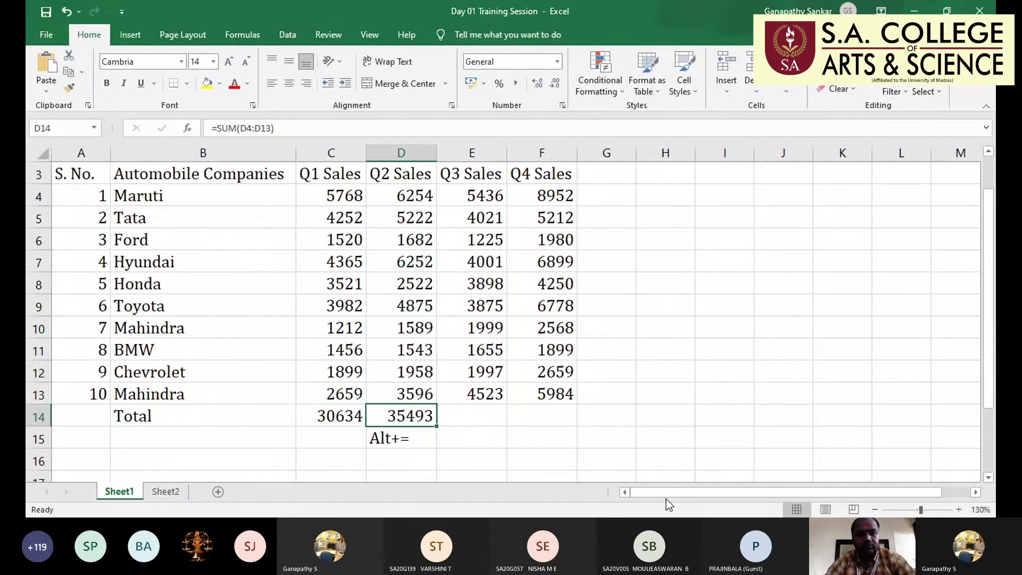
# Compare the formulas behind the Q1 and Q2 totals in C14 and D14, and move to the empty Q3 total cell E14
pyautogui.press('Left')
pyautogui.press('Right')
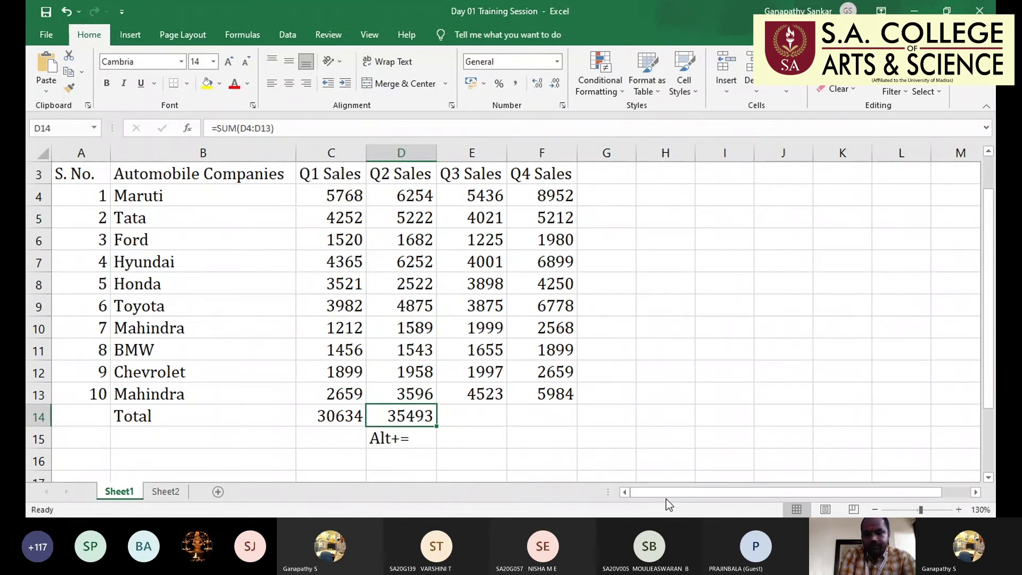
pyautogui.press('Right')
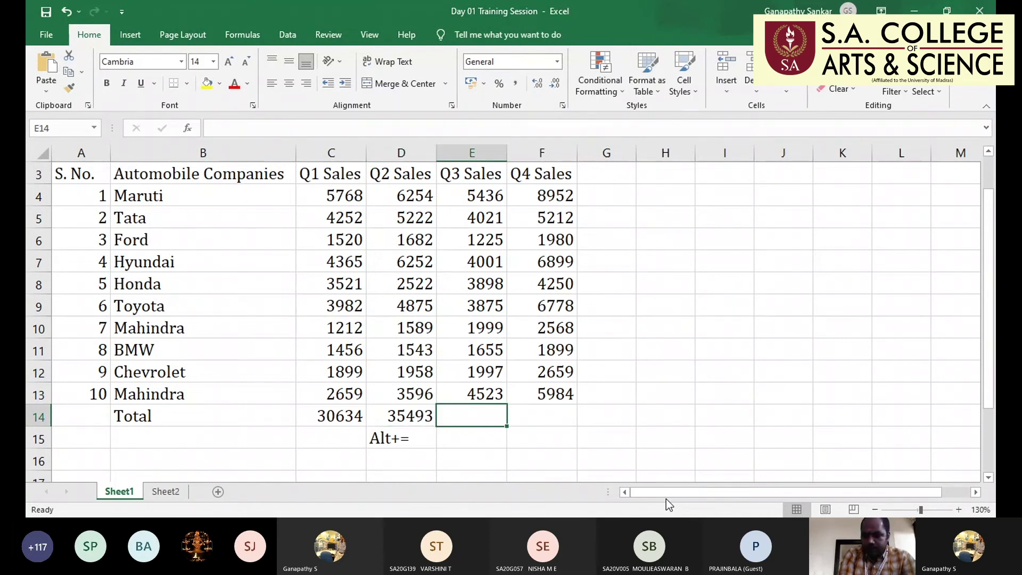
pyautogui.press('Left')
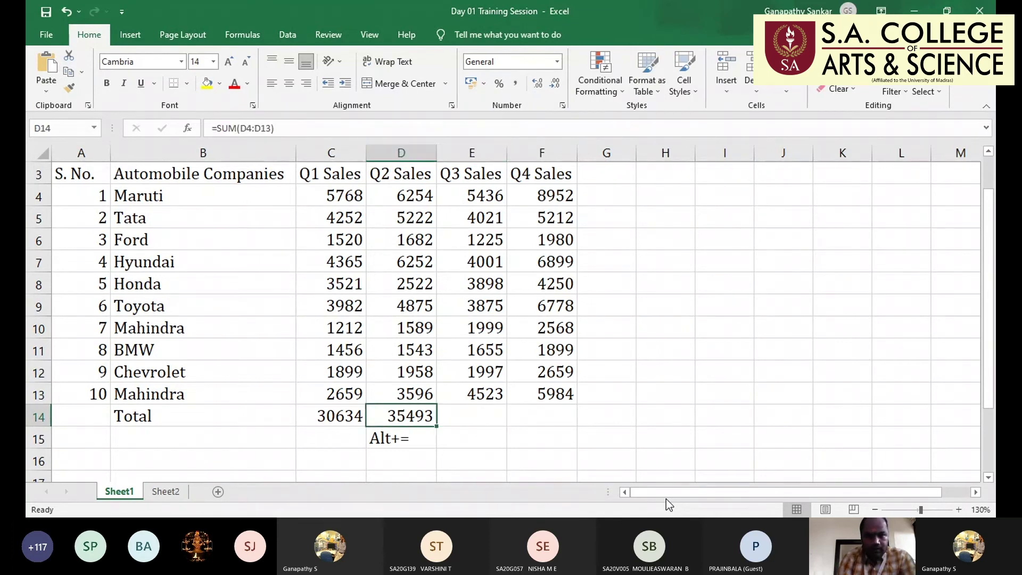
pyautogui.press('Down')
pyautogui.press('Up')
pyautogui.press('Right')
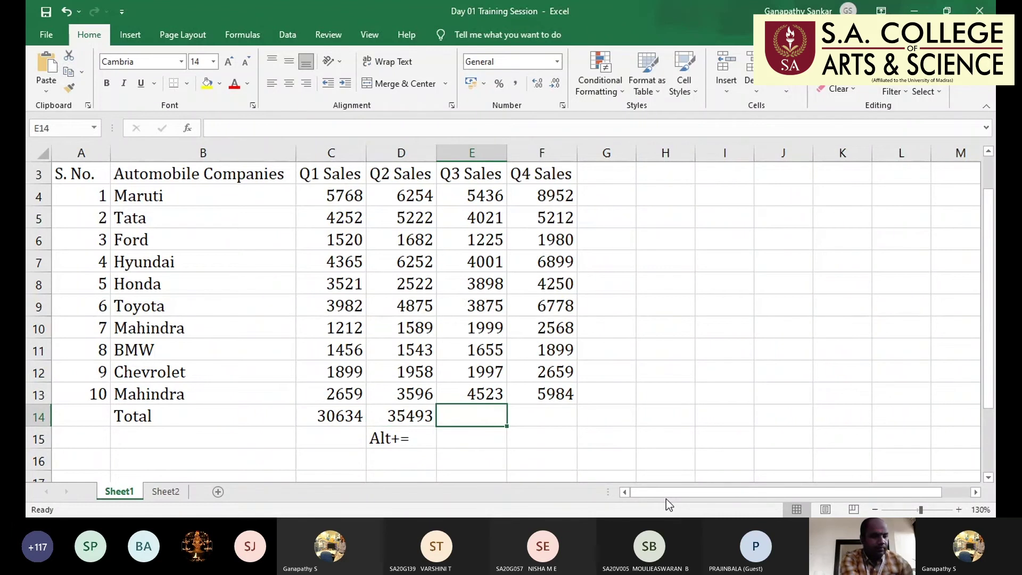
# Start a SUM formula in the empty Q3 total cell E14
pyautogui.write('=sum')
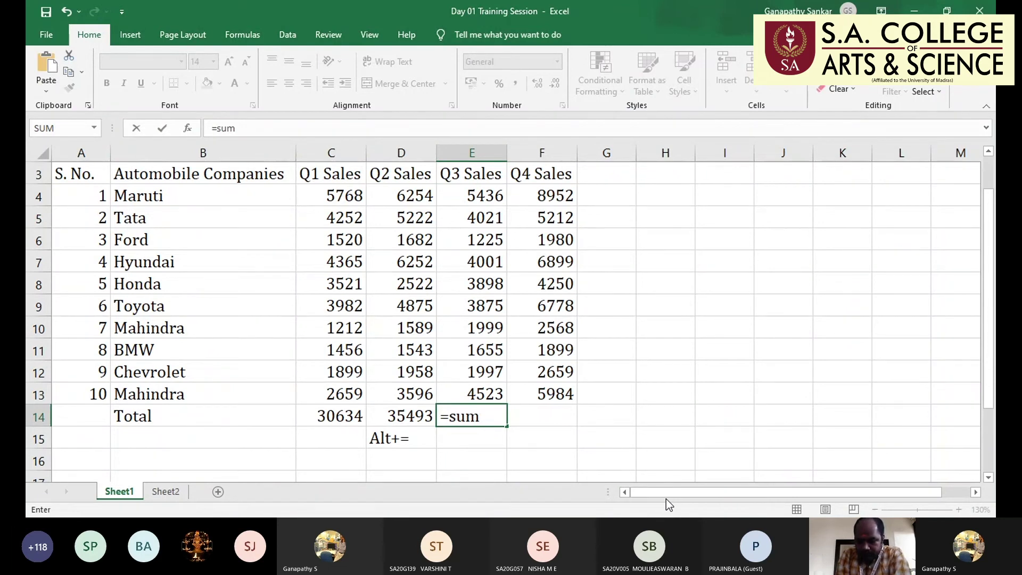
pyautogui.write('(')
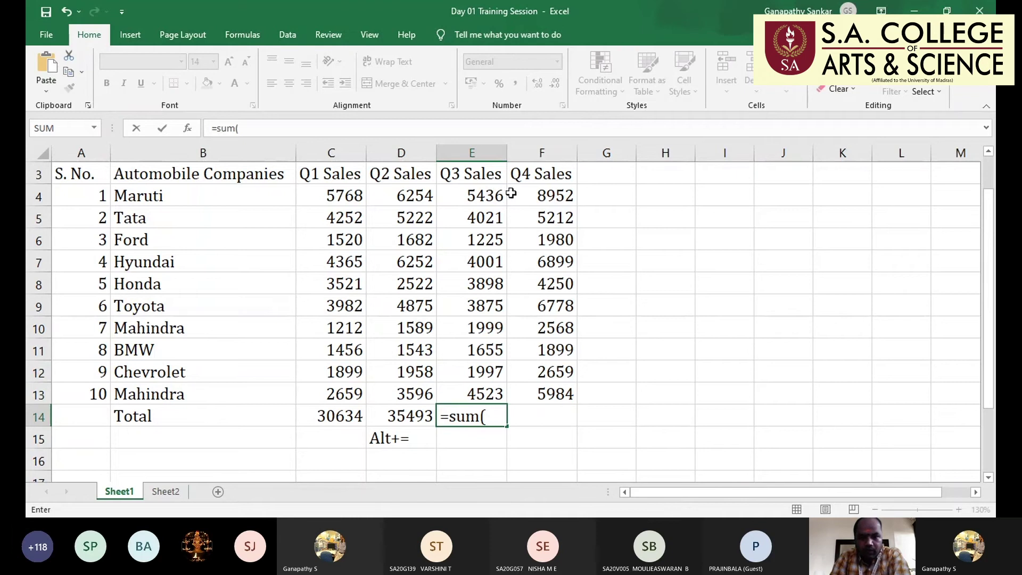
pyautogui.click(484, 196)
pyautogui.moveTo(484, 197); pyautogui.dragTo(490, 386)
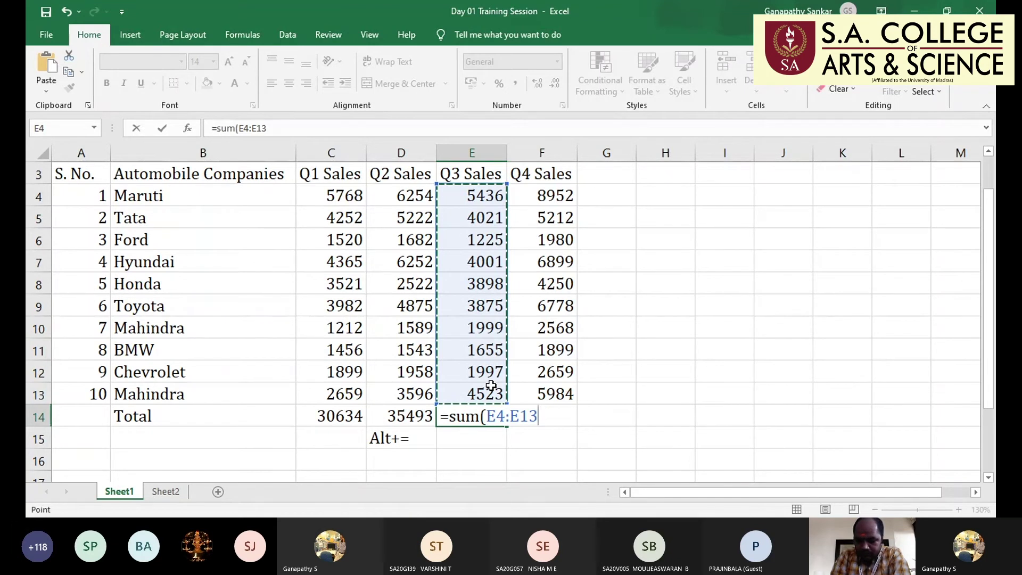
pyautogui.press('BackSpace')
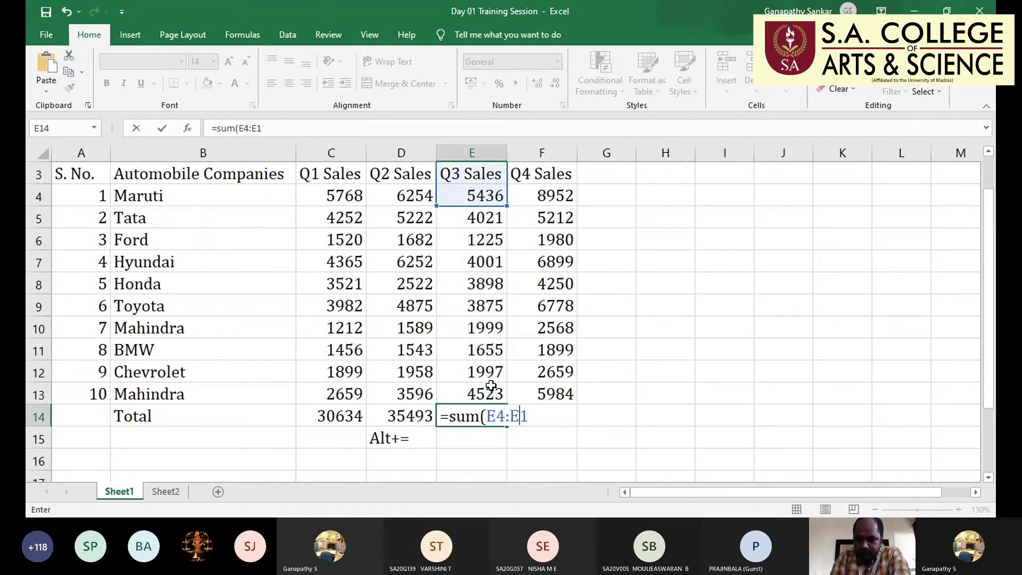
pyautogui.press('BackSpace')
pyautogui.press('BackSpace')
pyautogui.press('BackSpace')
pyautogui.press('BackSpace')
pyautogui.press('BackSpace')
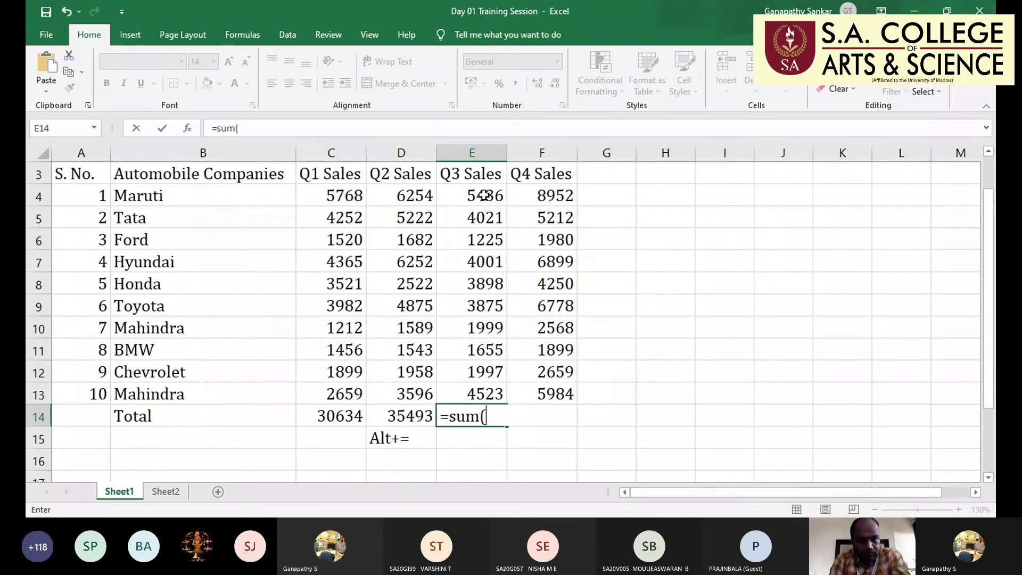
# Complete the SUM formula in E14 with the range E4:E13, writing the cell references out by hand
pyautogui.write('E4')
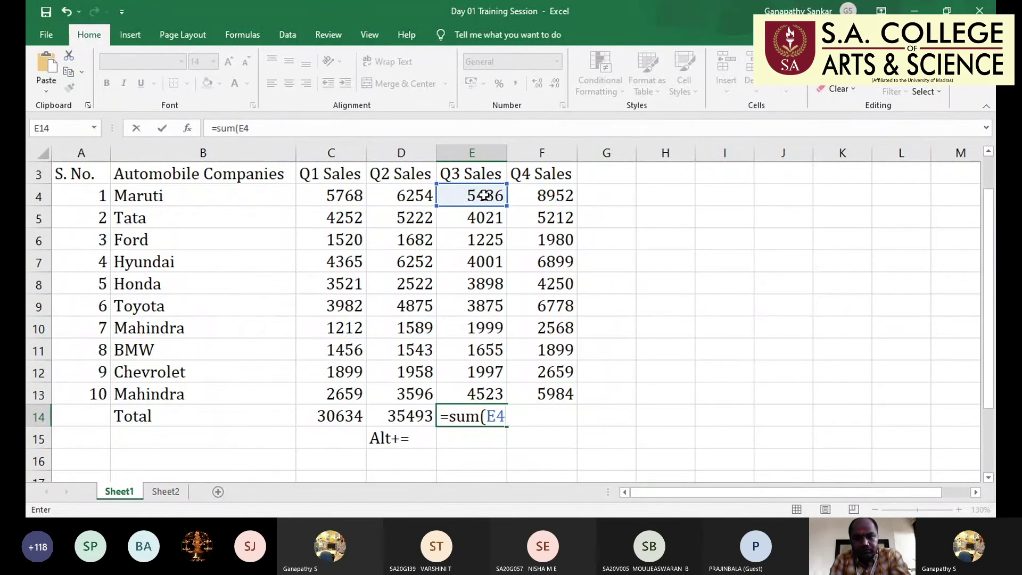
pyautogui.write(',E5')
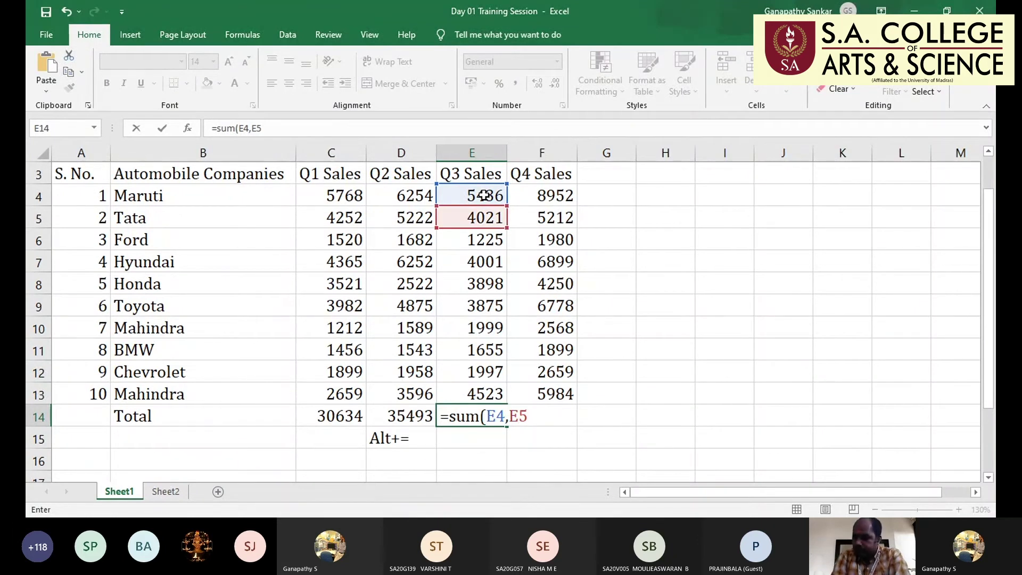
pyautogui.press('BackSpace')
pyautogui.press('BackSpace')
pyautogui.press('BackSpace')
pyautogui.write(':')
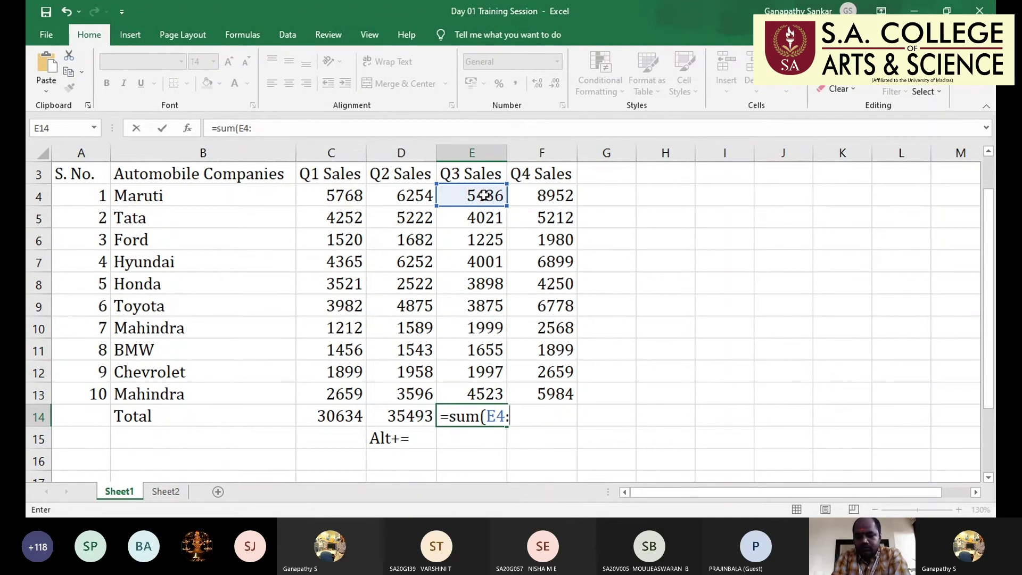
pyautogui.write('E')
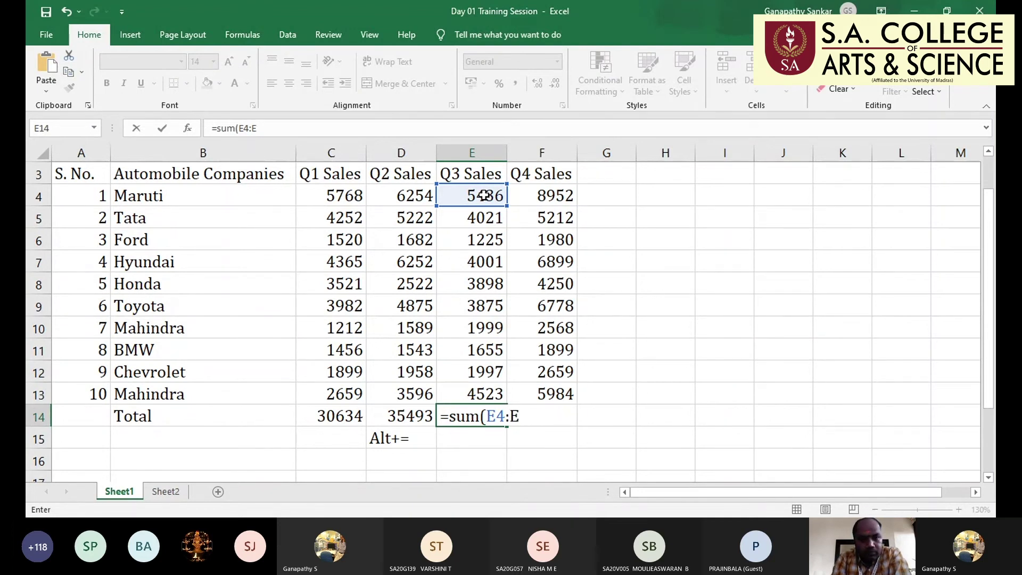
pyautogui.write('13')
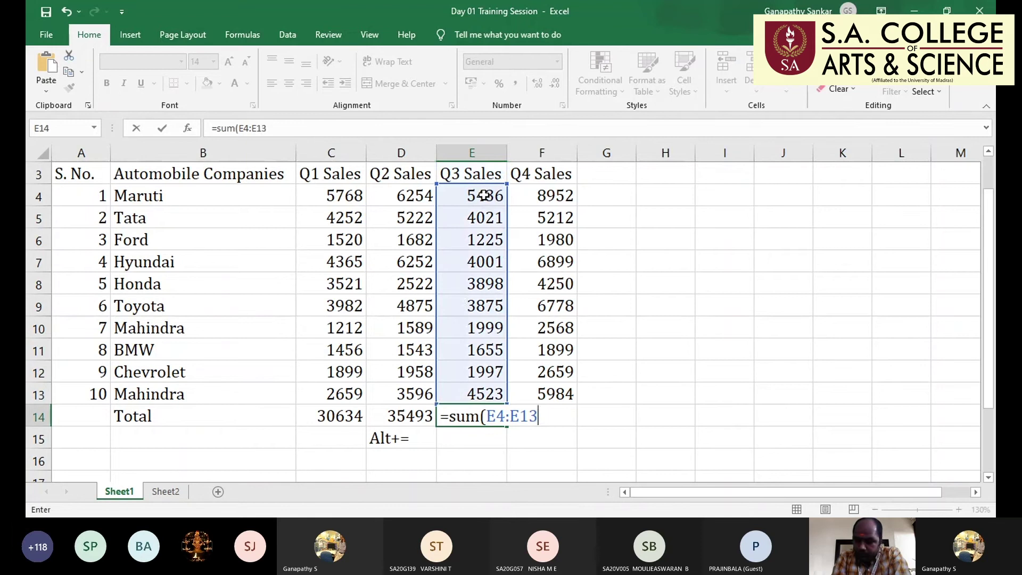
pyautogui.write(')')
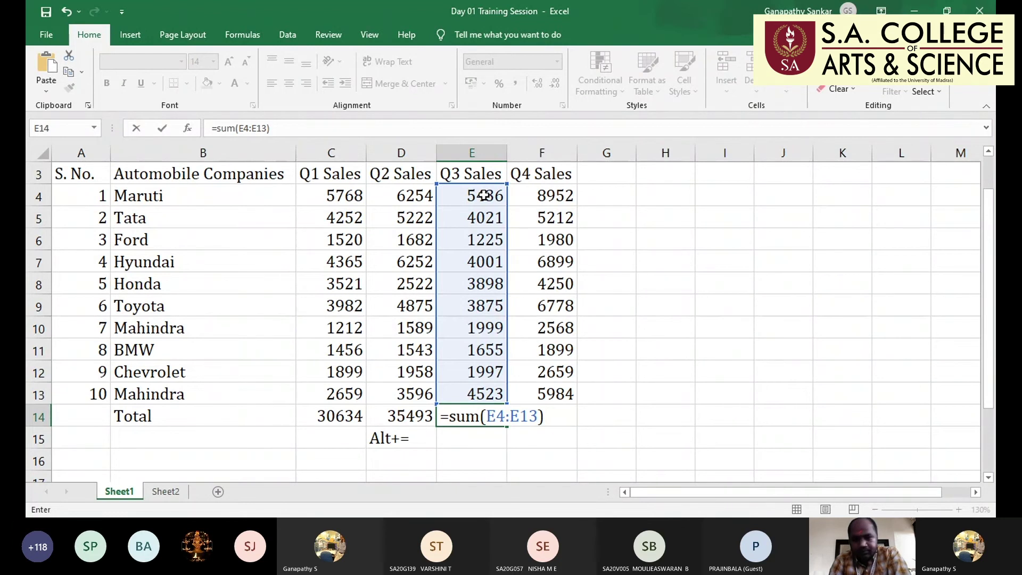
pyautogui.hotkey('ctrl', 'Return')
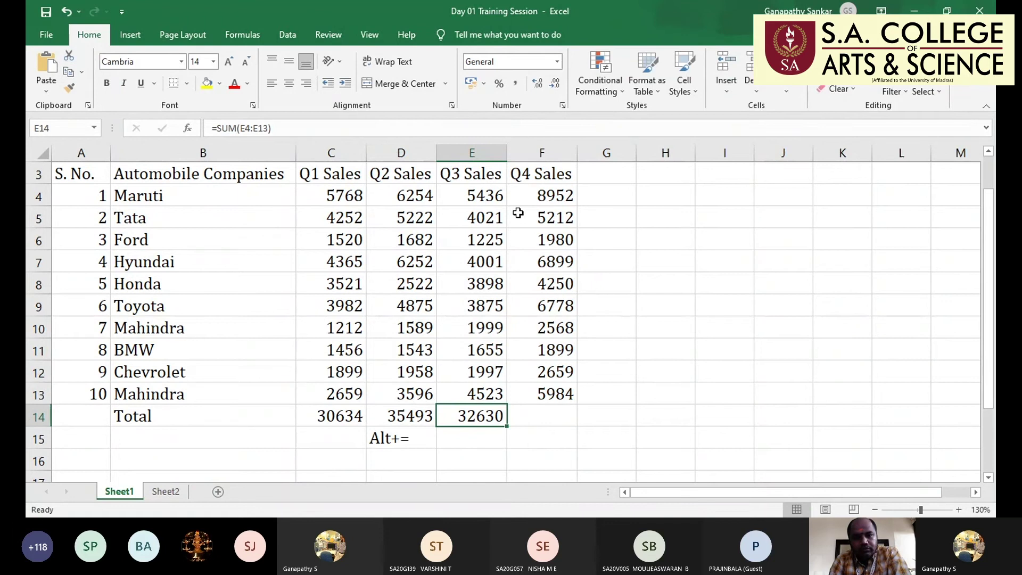
# Total the Q4 Sales figures in cell F14 using AutoSum over F4:F13
pyautogui.press('Right')
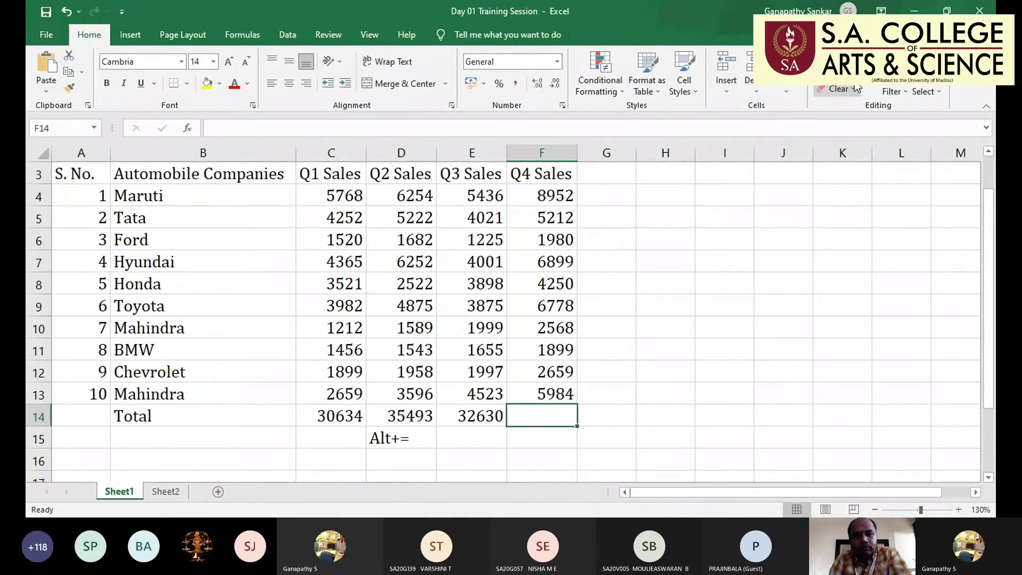
pyautogui.click(858, 59)
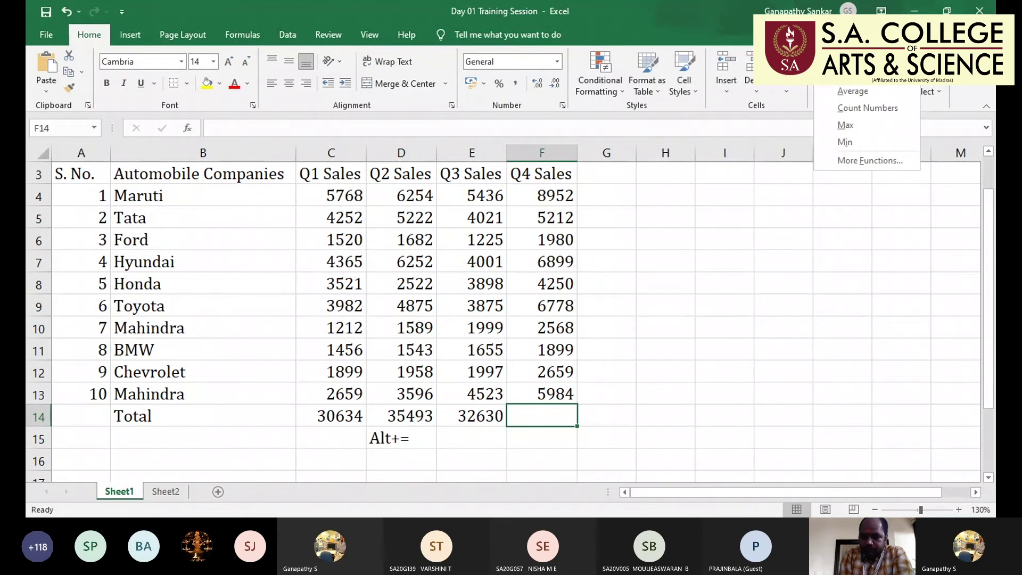
pyautogui.press('Escape')
pyautogui.hotkey('alt', '=')
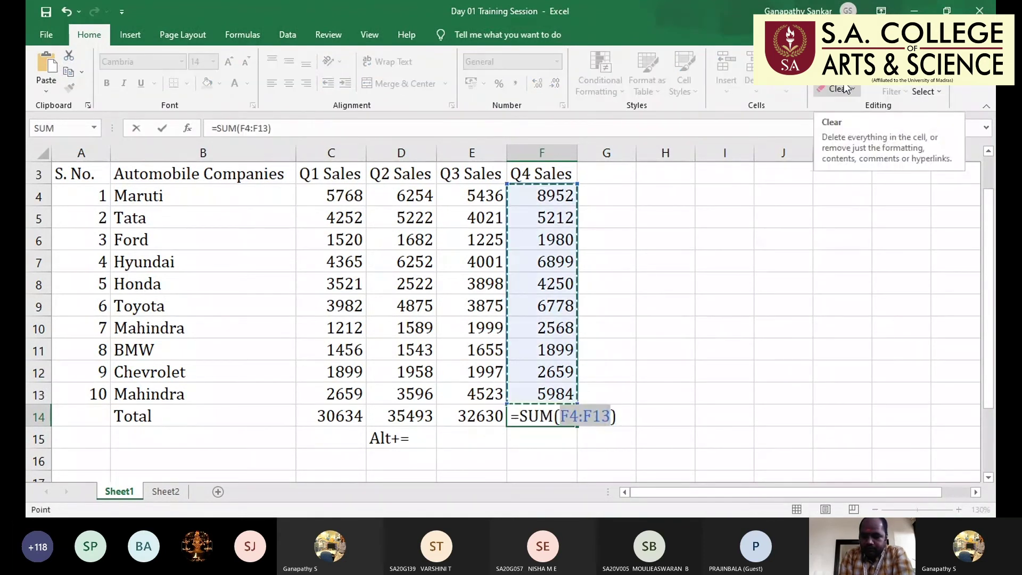
pyautogui.press('Escape')
pyautogui.click(854, 63)
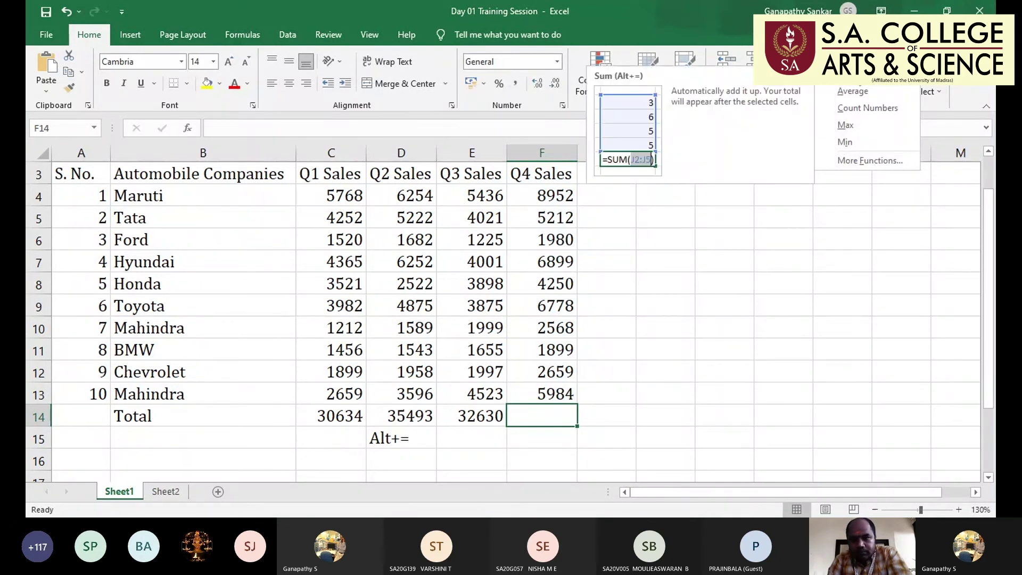
pyautogui.click(846, 74)
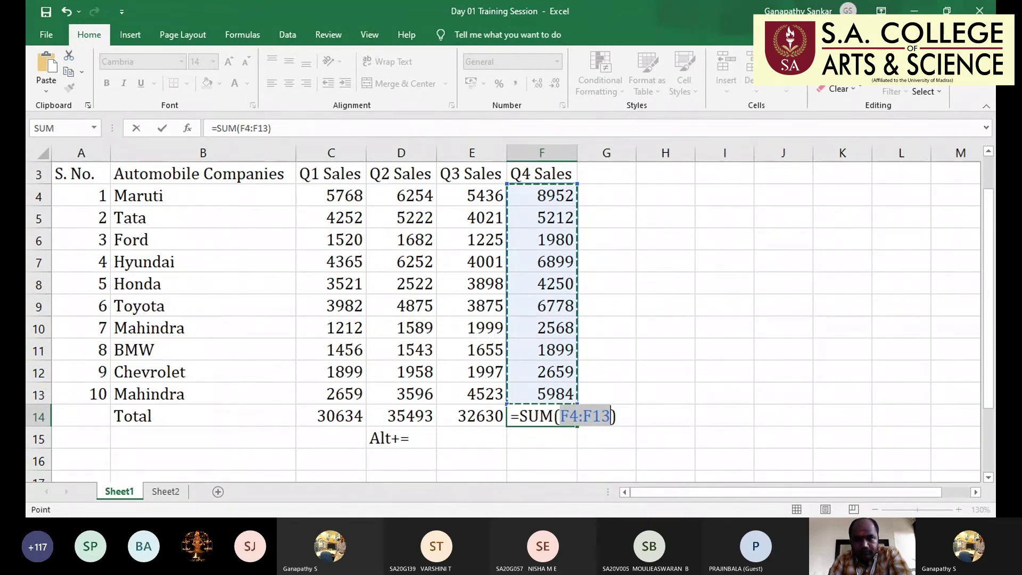
pyautogui.press('Return')
# Compare the formulas behind the Q4, Q1 and Q2 totals in F14, C14 and D14
pyautogui.click(542, 416)
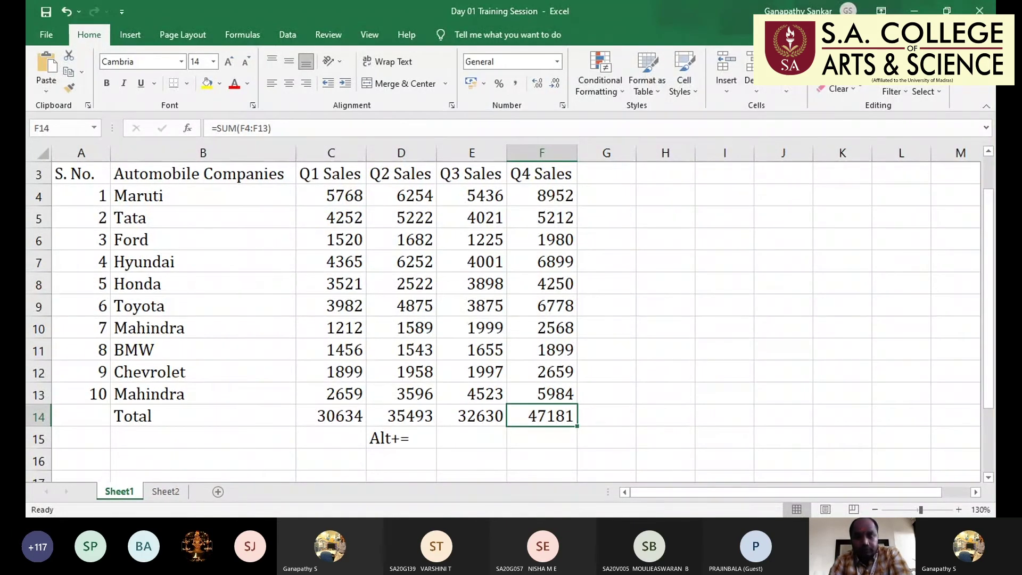
pyautogui.click(330, 416)
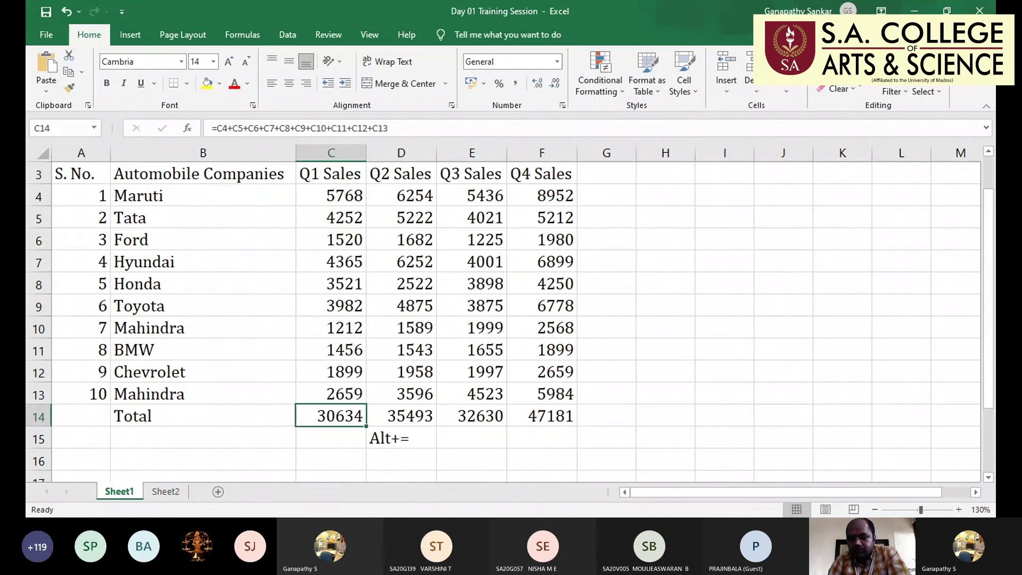
pyautogui.click(401, 416)
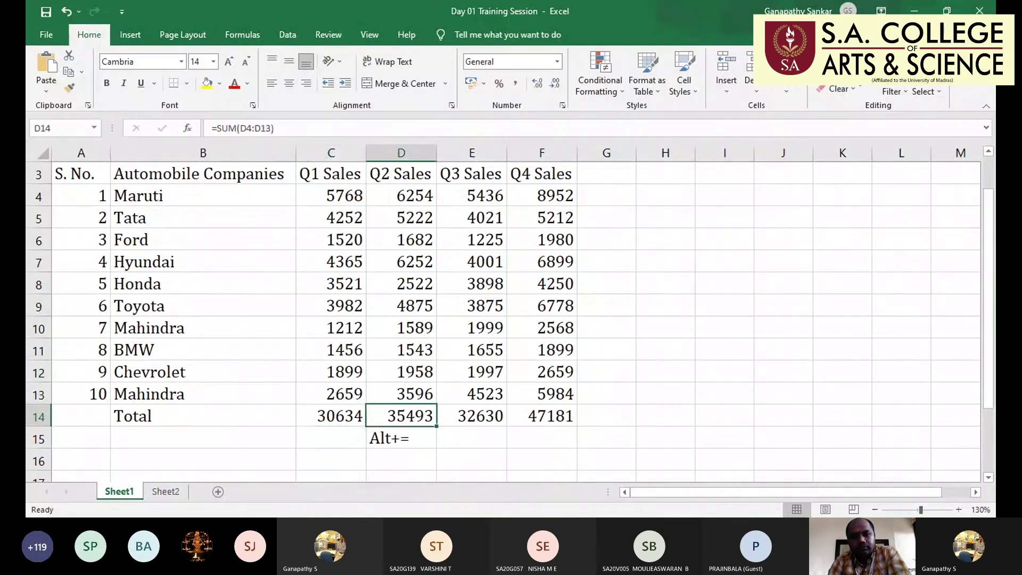
# Change the shortcut note in cell D15 to "Alt =", replacing the plus sign with a space
pyautogui.click(401, 437)
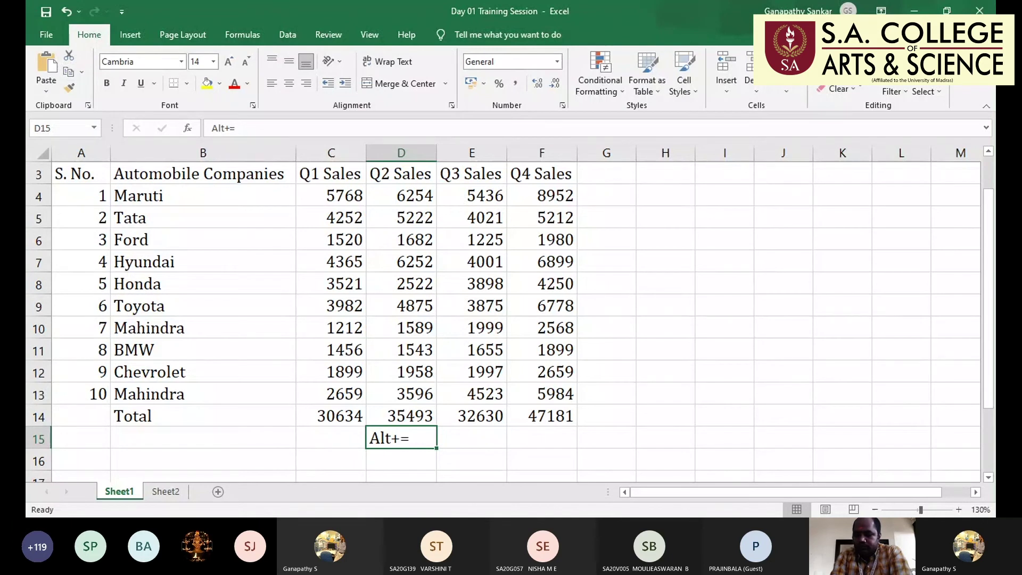
pyautogui.press('F2')
pyautogui.press('Left')
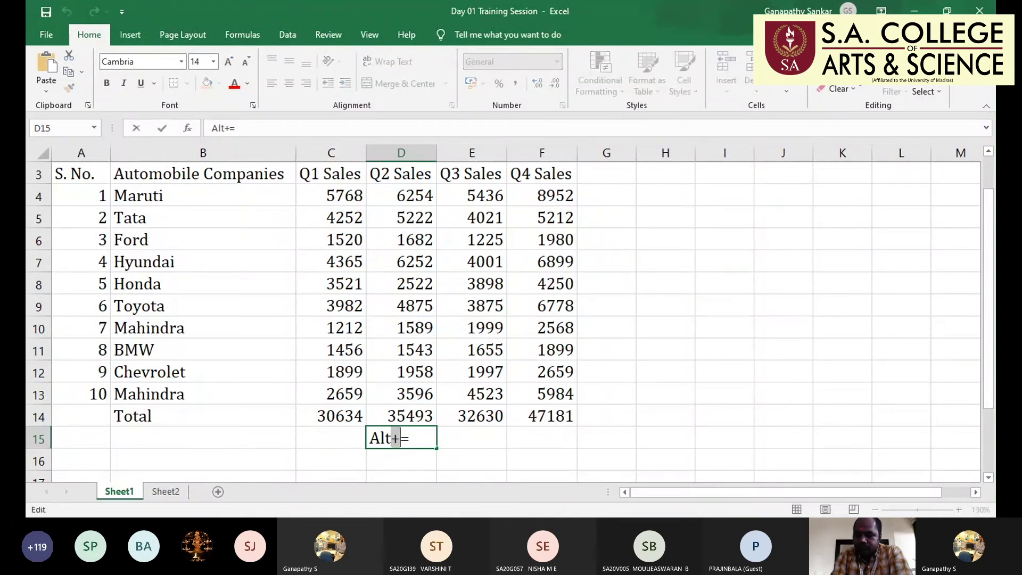
pyautogui.press('BackSpace')
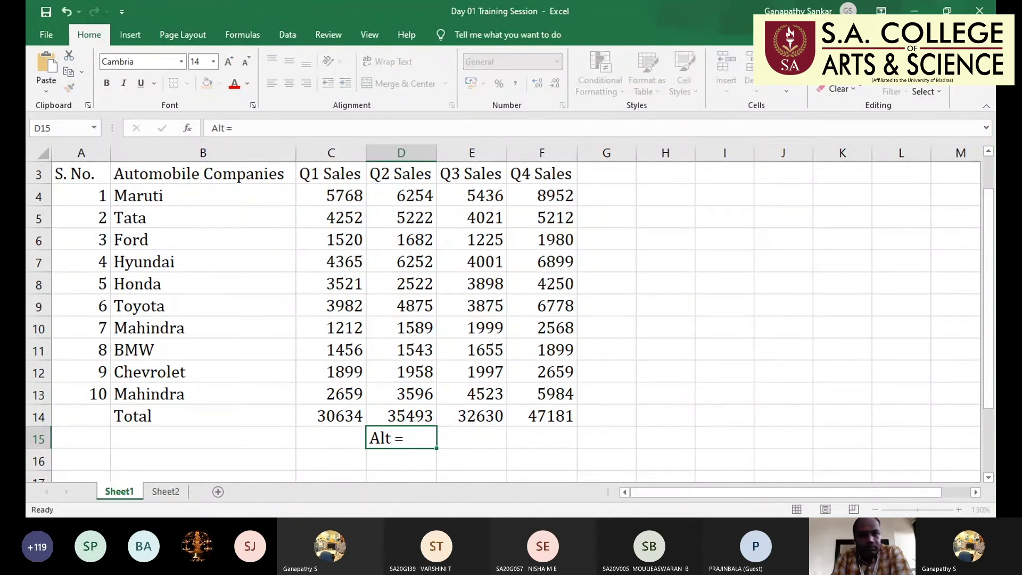
pyautogui.press('Return')
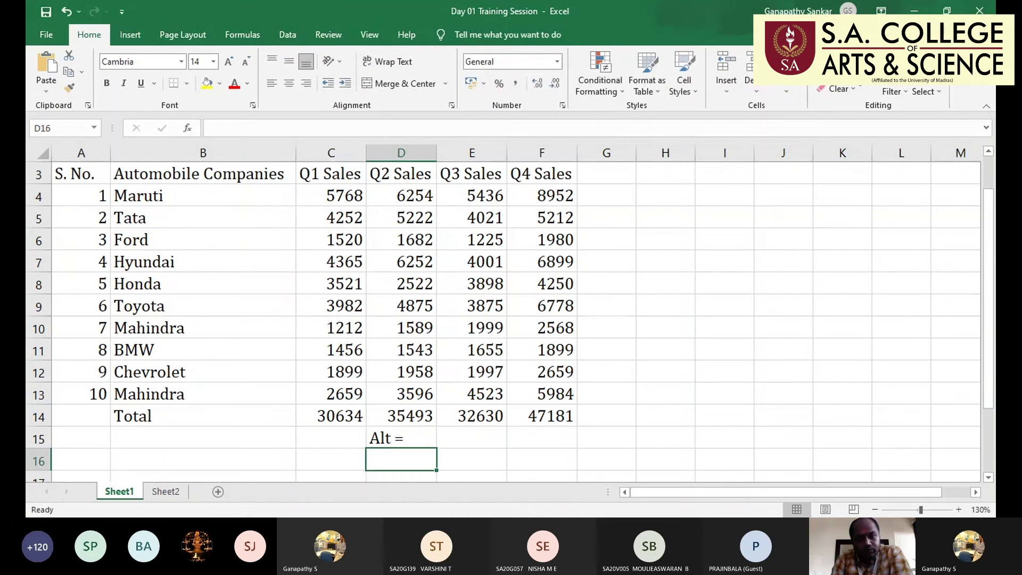
# Review the shortcut note in D15 and the total formulas in D14 and E14
pyautogui.click(401, 437)
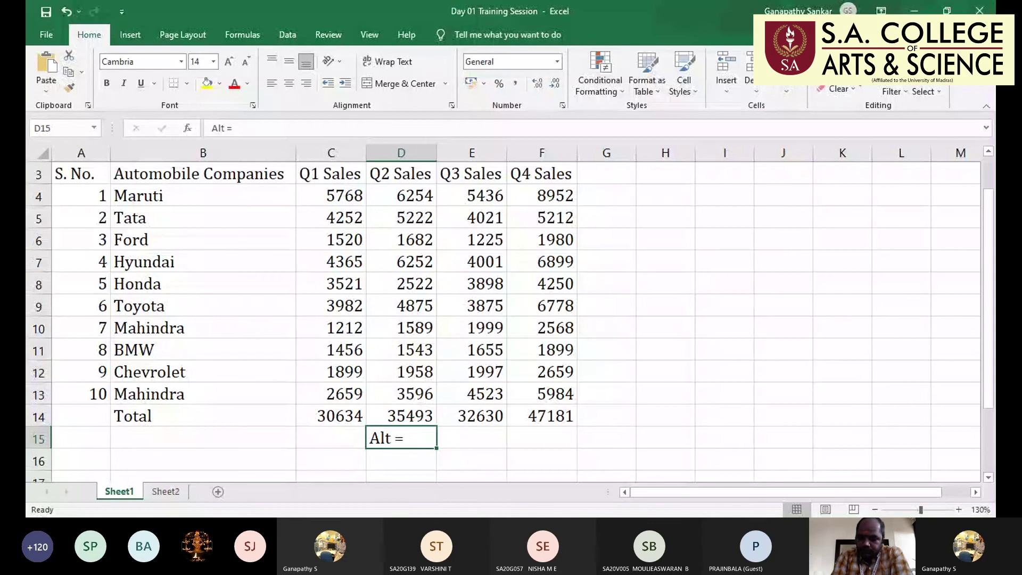
pyautogui.press('alt')
pyautogui.press('3')
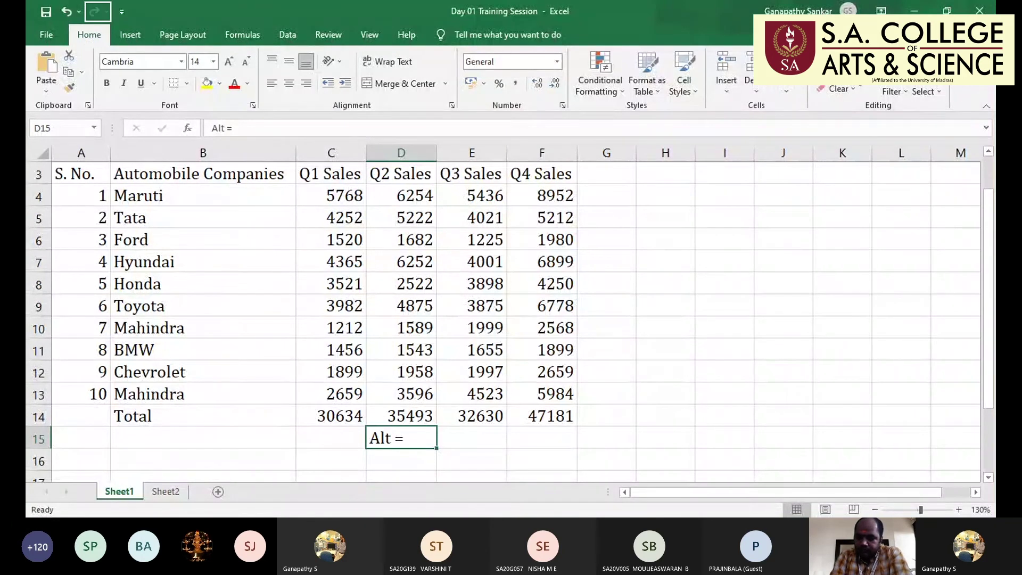
pyautogui.press('Escape')
pyautogui.press('Up')
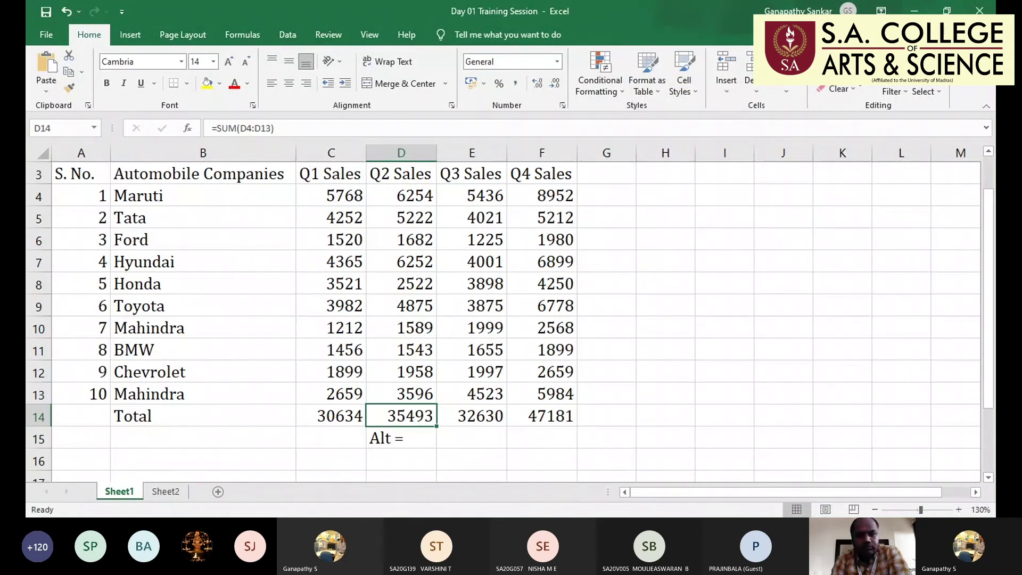
pyautogui.press('Right')
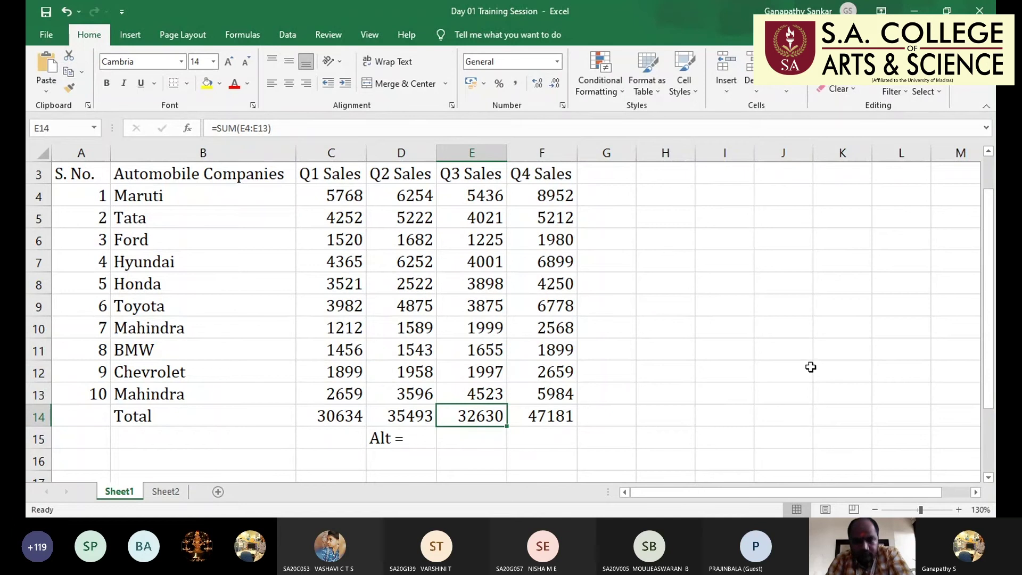
# Fill the empty cell J9 with yellow and highlight column J and row 9 together to show where they cross
pyautogui.click(778, 299)
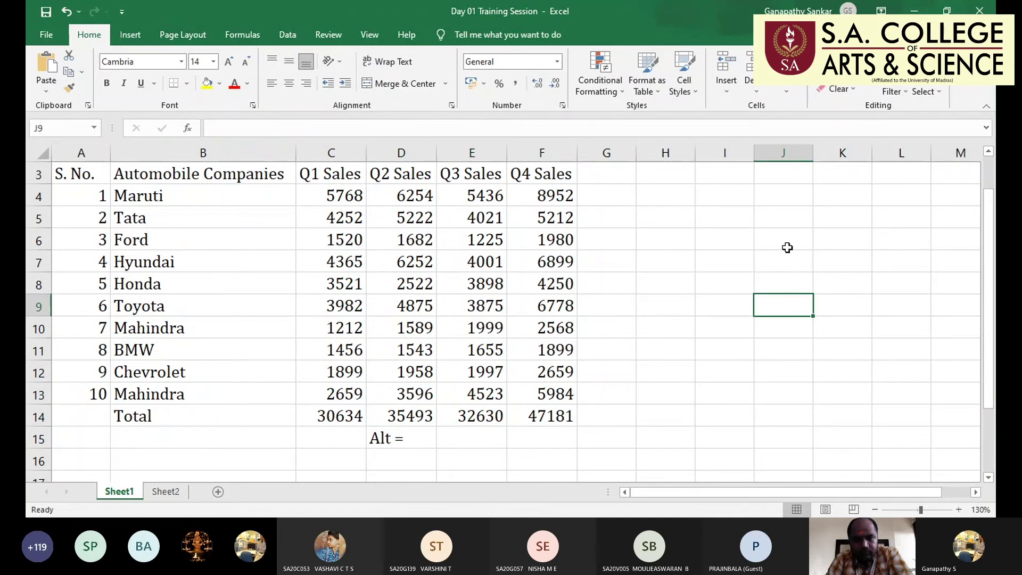
pyautogui.click(208, 84)
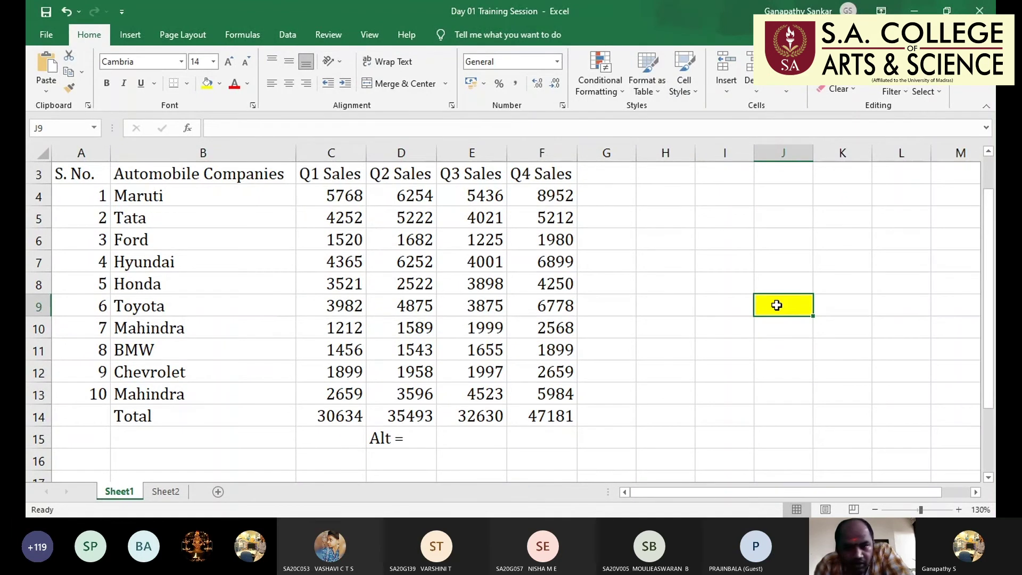
pyautogui.click(790, 149)
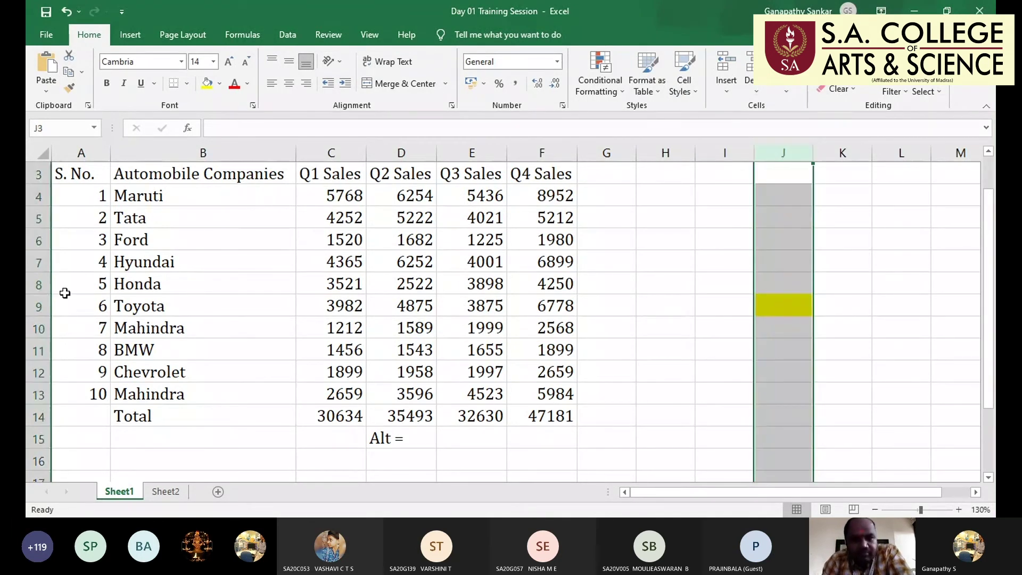
pyautogui.click(32, 305)
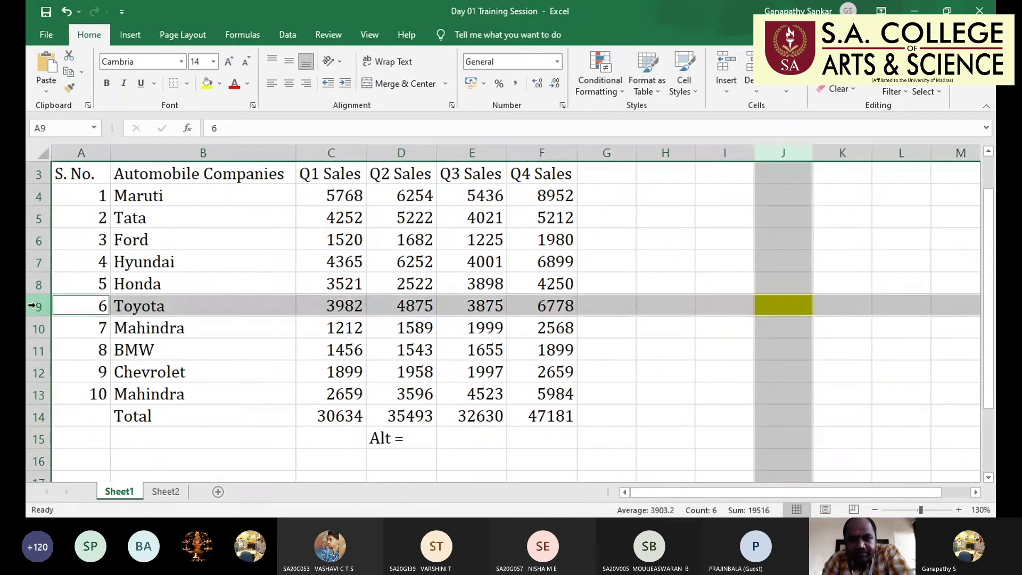
# Enter the cell's own address, J9, as text in the yellow cell
pyautogui.click(775, 303)
pyautogui.write('J')
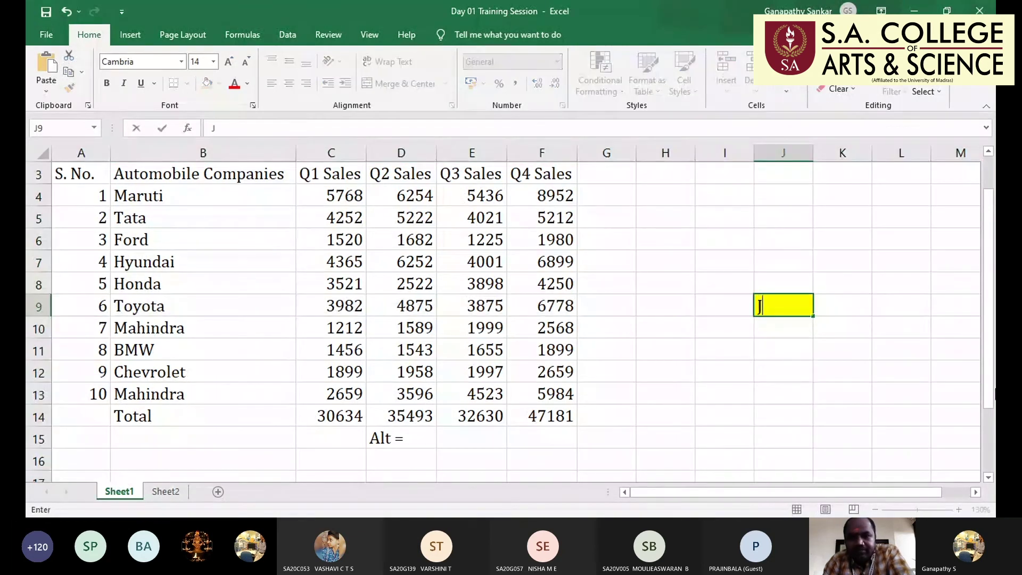
pyautogui.write('9')
pyautogui.press('Return')
pyautogui.click(783, 305)
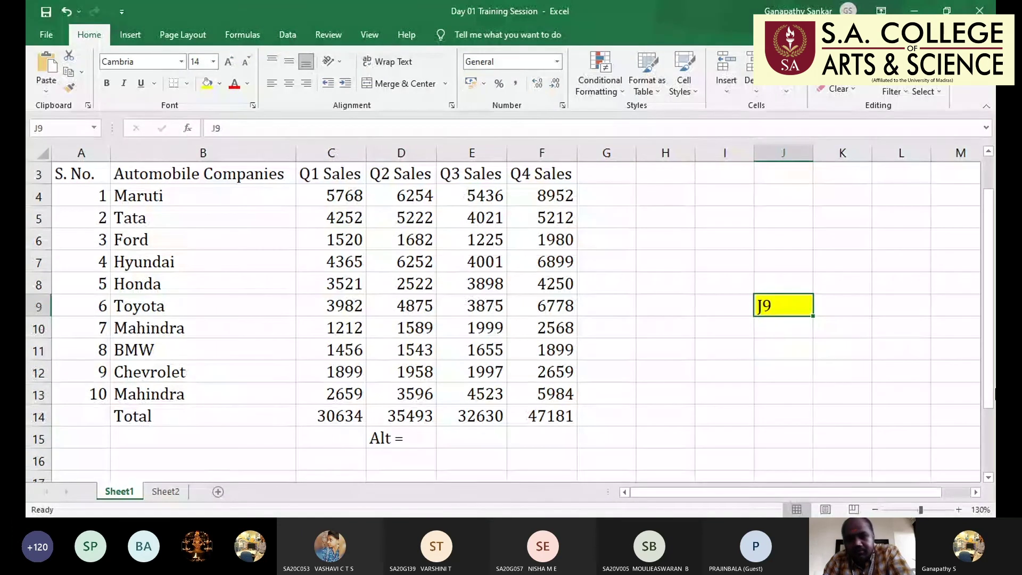
pyautogui.hotkey('alt', 'Tab')
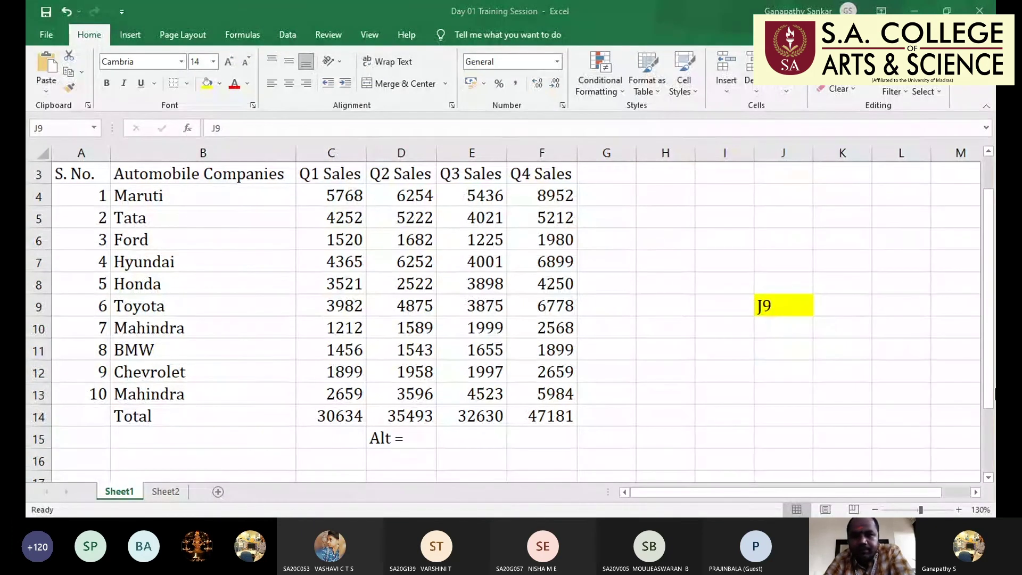
# Centre the text in the yellow cell J9 horizontally
pyautogui.hotkey('alt', 'Tab')
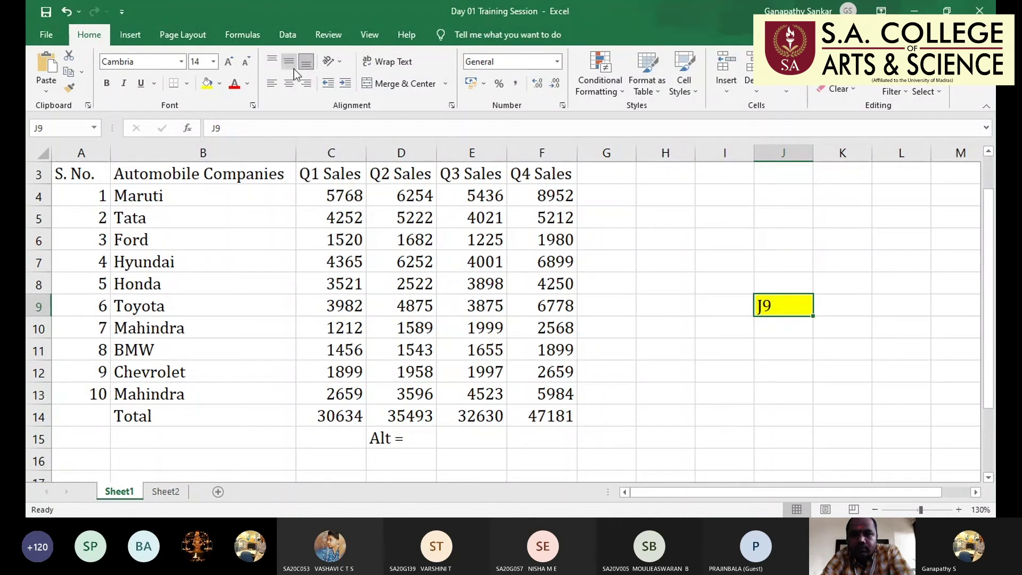
pyautogui.click(288, 84)
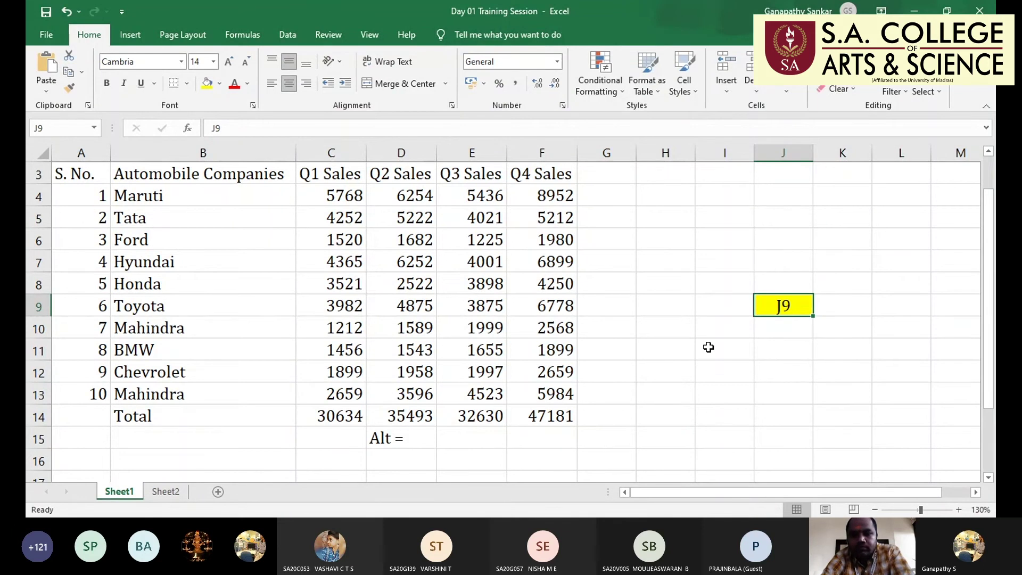
# Inspect the Q2 total formula in D14 and the first and last cells of its range, D4 and D13
pyautogui.click(397, 420)
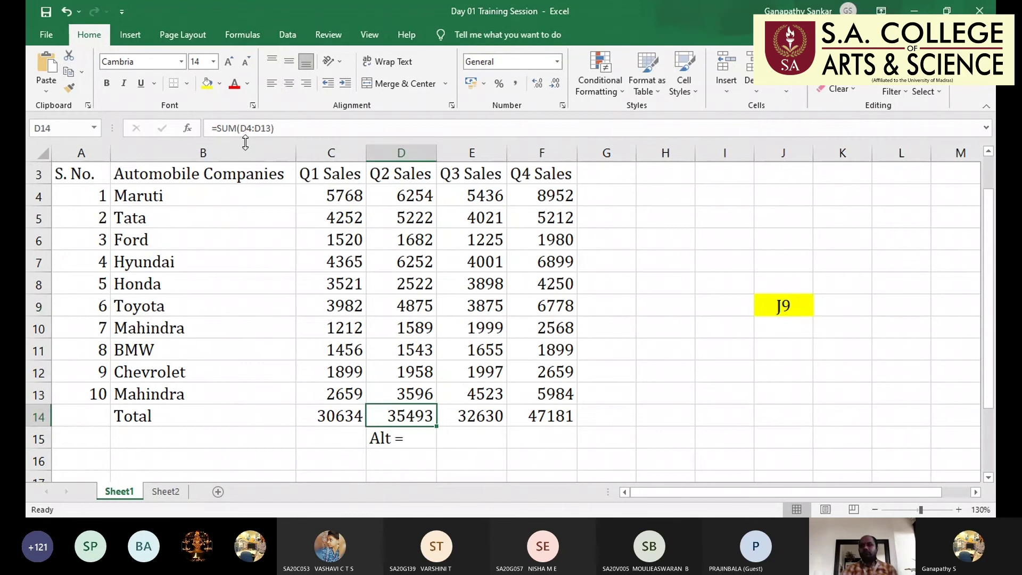
pyautogui.click(399, 196)
pyautogui.click(434, 393)
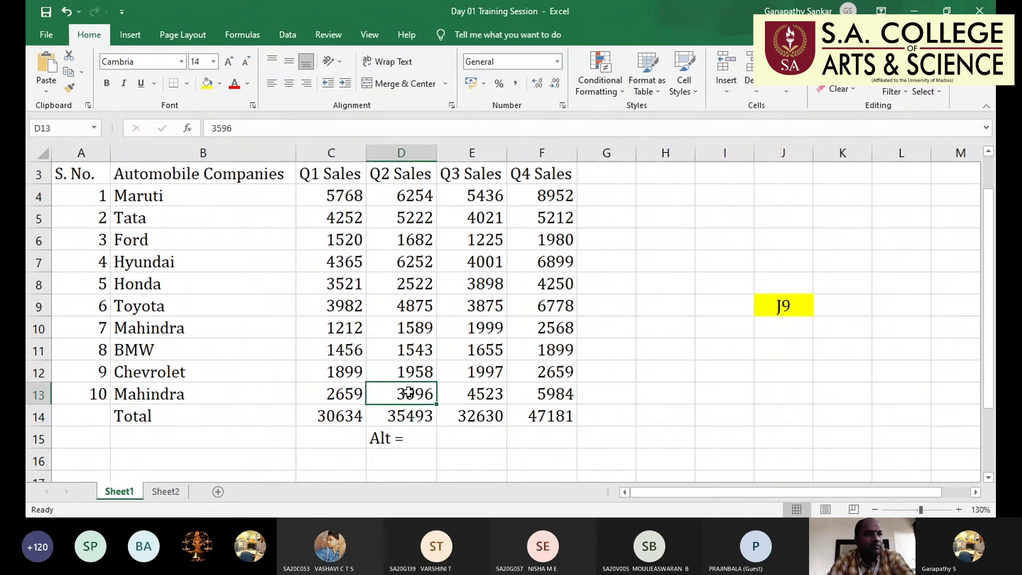
# Fill D4 with orange and highlight column D and row 4 together to show where they cross
pyautogui.click(407, 195)
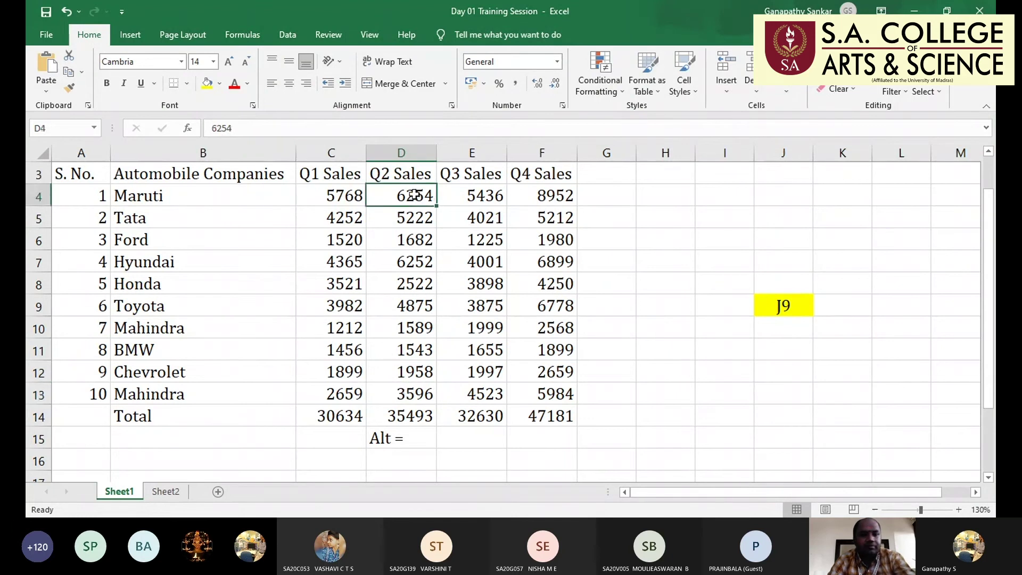
pyautogui.click(207, 84)
pyautogui.click(219, 84)
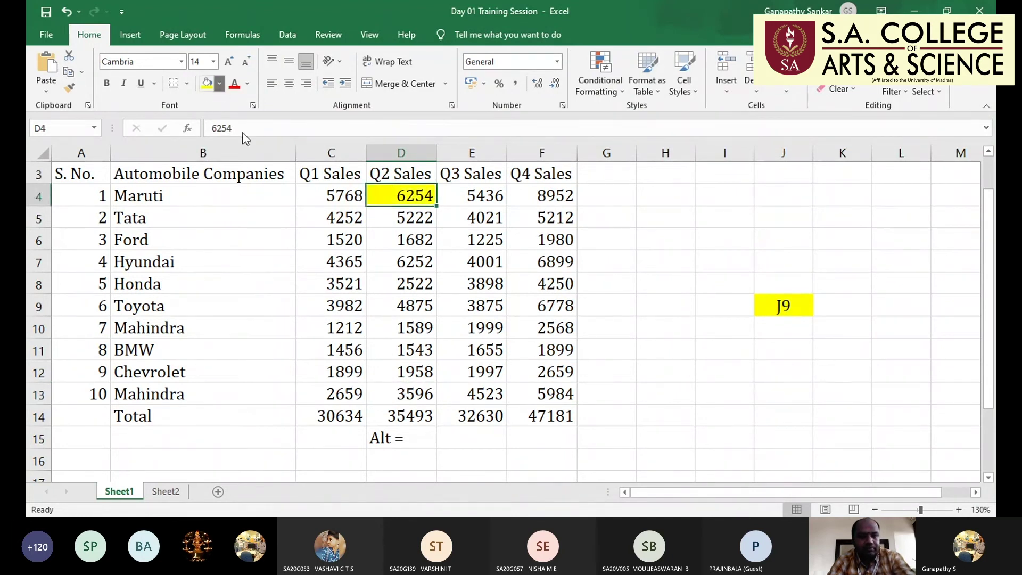
pyautogui.click(231, 194)
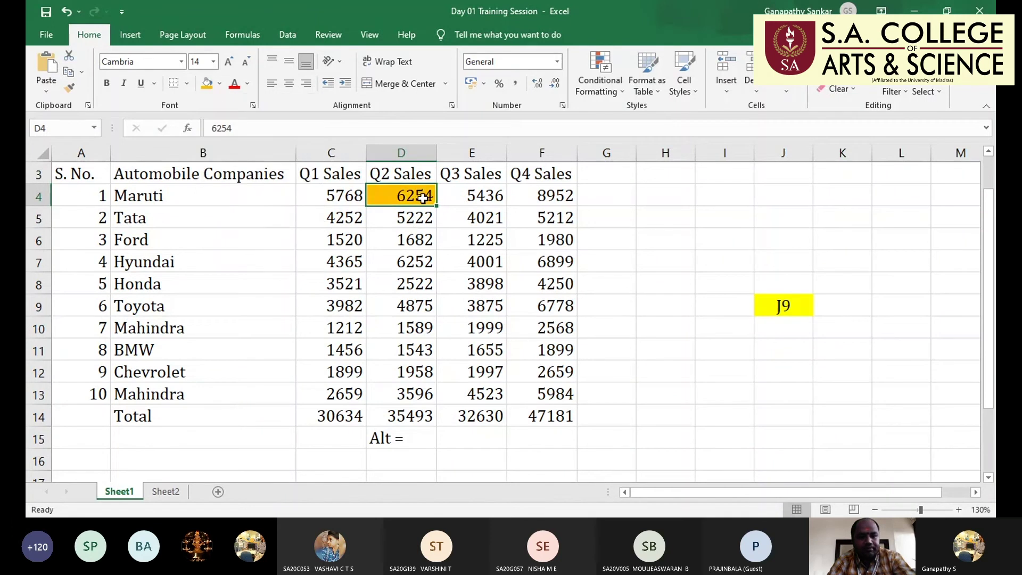
pyautogui.click(401, 153)
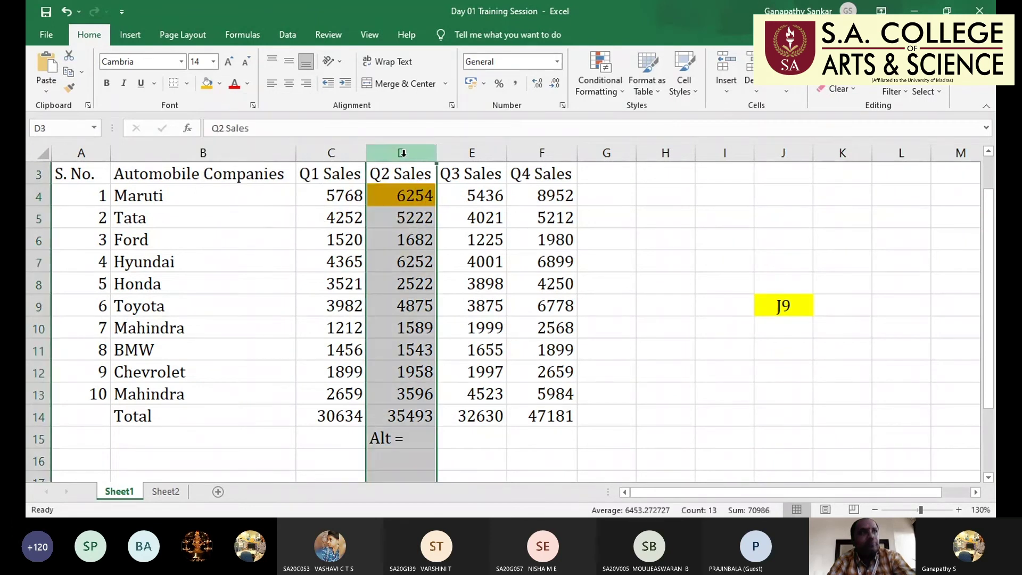
pyautogui.keyDown('ctrl'); pyautogui.click(40, 198); pyautogui.keyUp('ctrl')
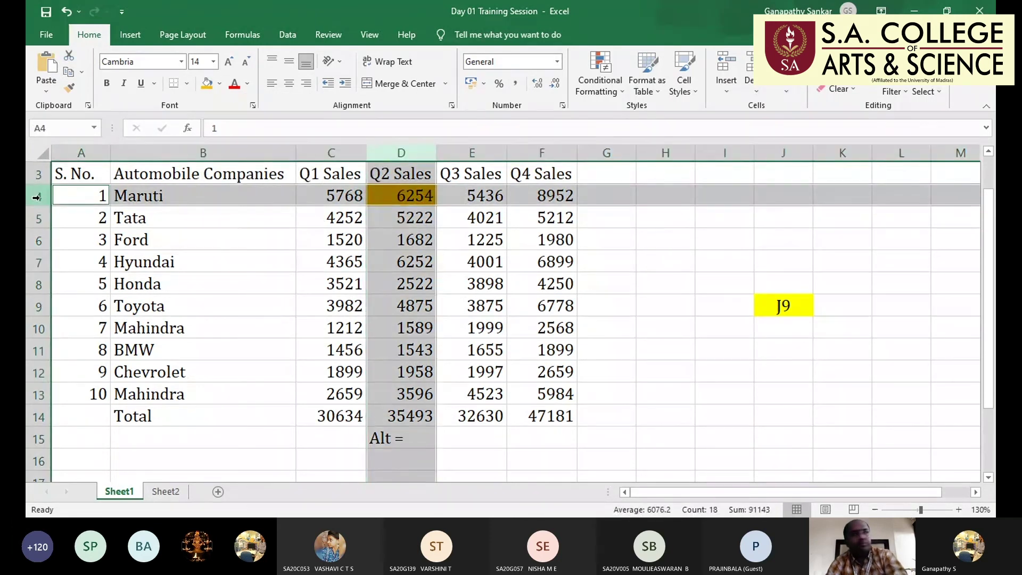
# Fill D13 with the same orange and highlight column D and row 13 together to show its address
pyautogui.click(401, 393)
pyautogui.click(209, 84)
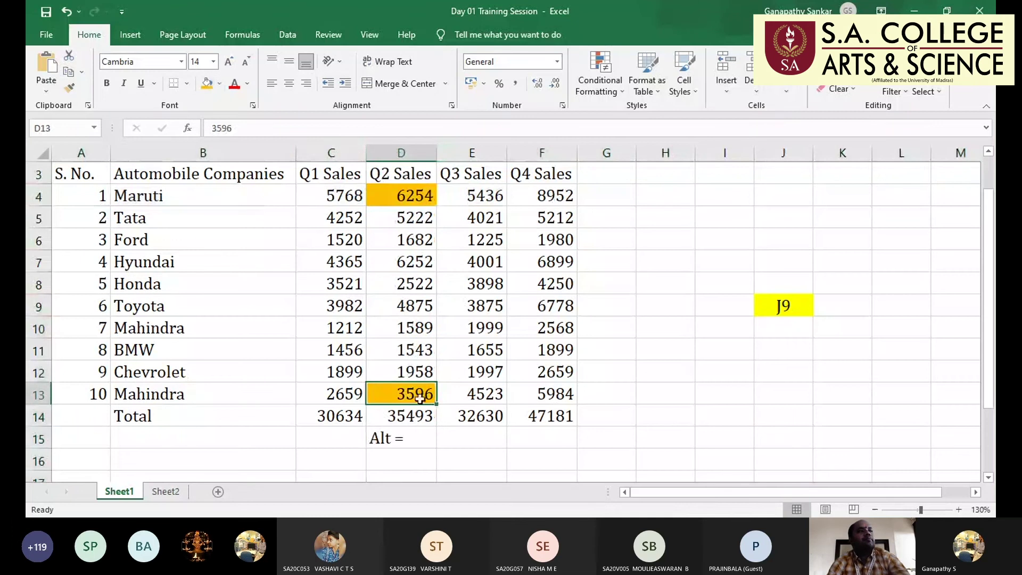
pyautogui.click(406, 153)
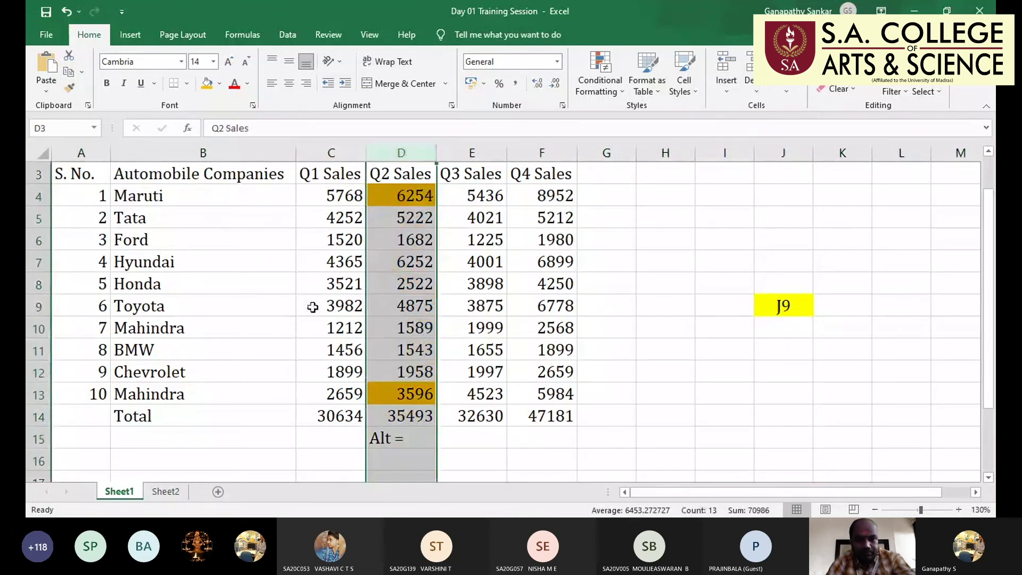
pyautogui.click(43, 392)
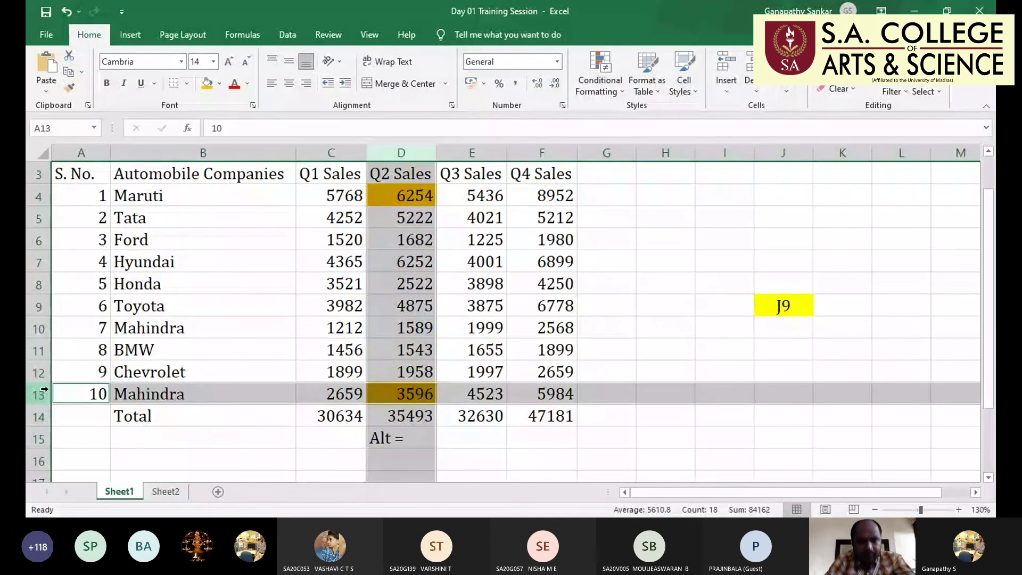
pyautogui.click(417, 392)
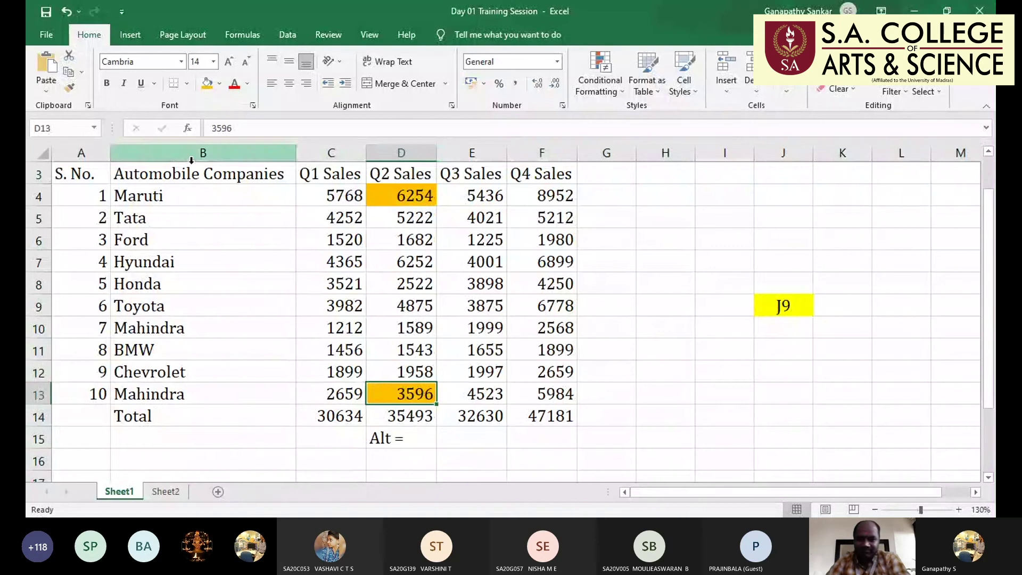
# Review the range start in D4 and the SUM formulas in D14 and E14
pyautogui.click(429, 197)
pyautogui.click(432, 414)
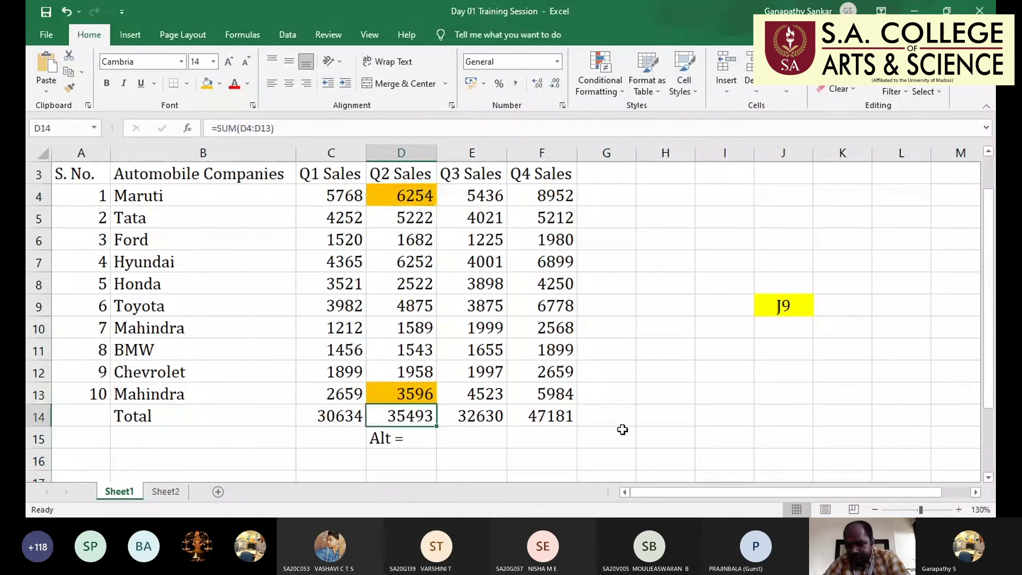
pyautogui.press('Right')
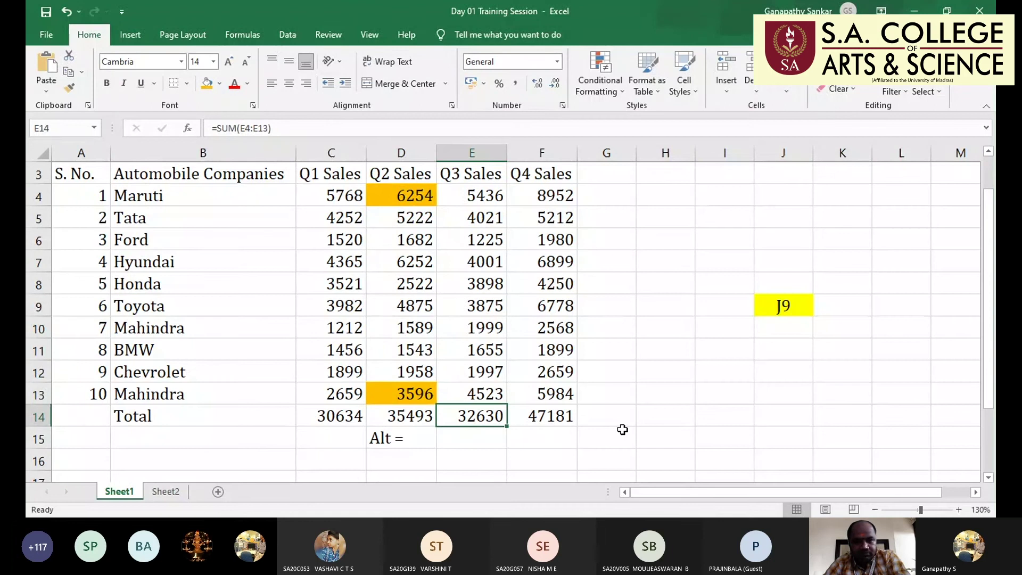
# Clear the Q4 total in F14 and recalculate it with AutoSum over F4:F13
pyautogui.press('Right')
pyautogui.press('Delete')
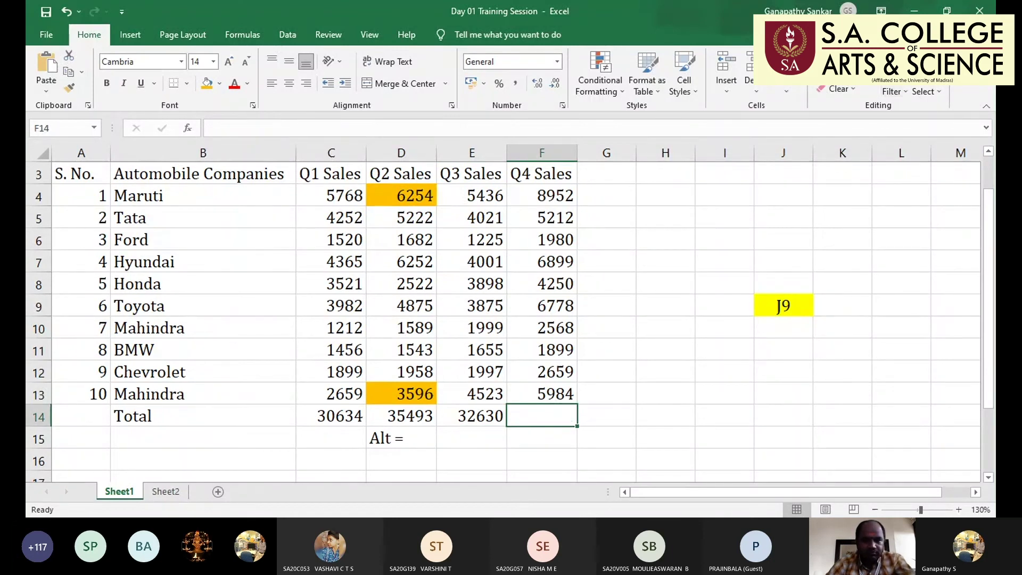
pyautogui.click(864, 59)
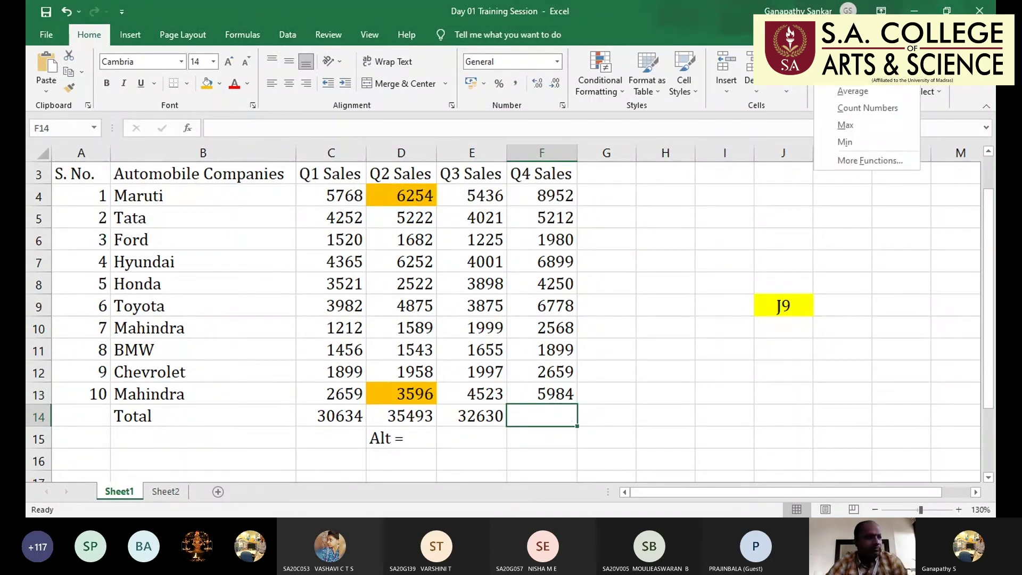
pyautogui.click(849, 75)
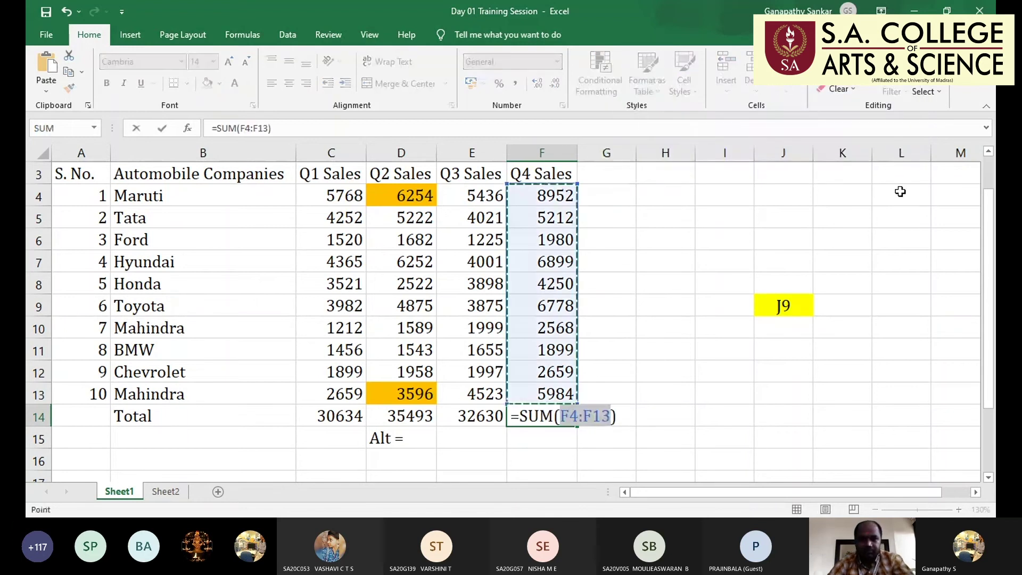
pyautogui.press('Return')
pyautogui.press('Up')
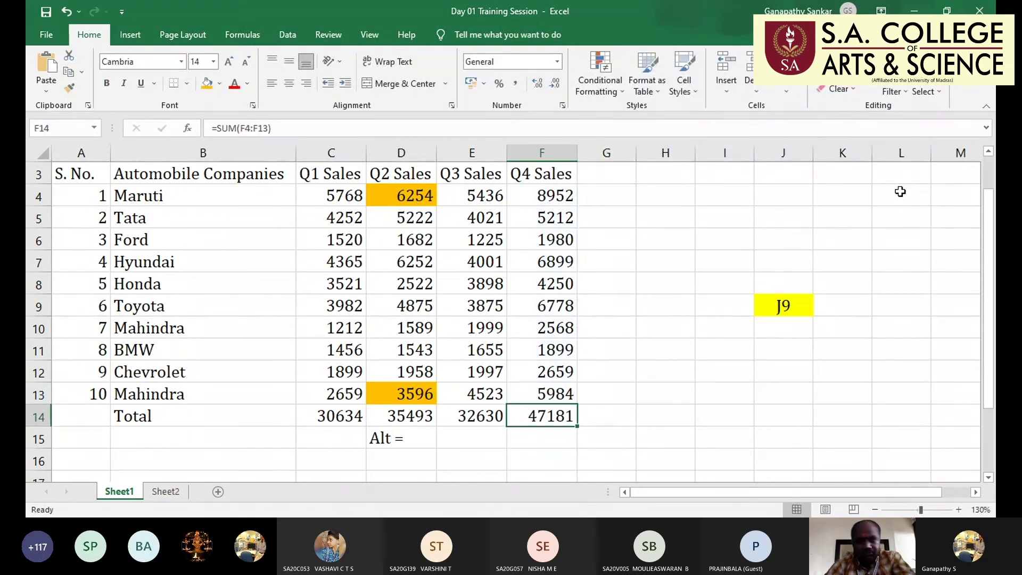
# Select the Q1 to Q3 totals in C14:E14 to compare how each was calculated
pyautogui.press('Left')
pyautogui.press('Left')
pyautogui.press('Left')
pyautogui.hotkey('shift', 'Right')
pyautogui.hotkey('shift', 'Right')
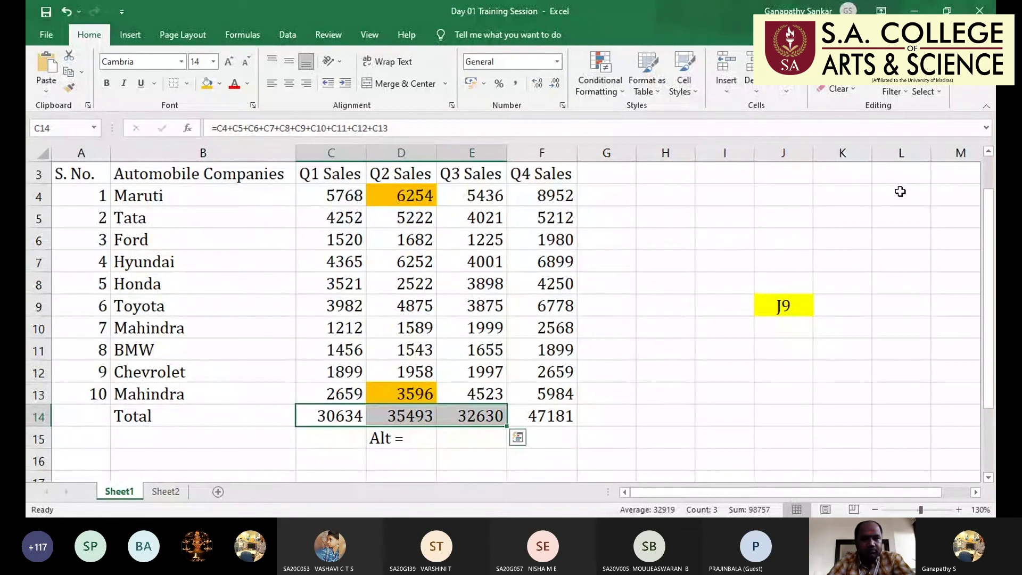
# Clear the Q4 Sales total in F14
pyautogui.press('Right')
pyautogui.press('Right')
pyautogui.press('Right')
pyautogui.press('Delete')
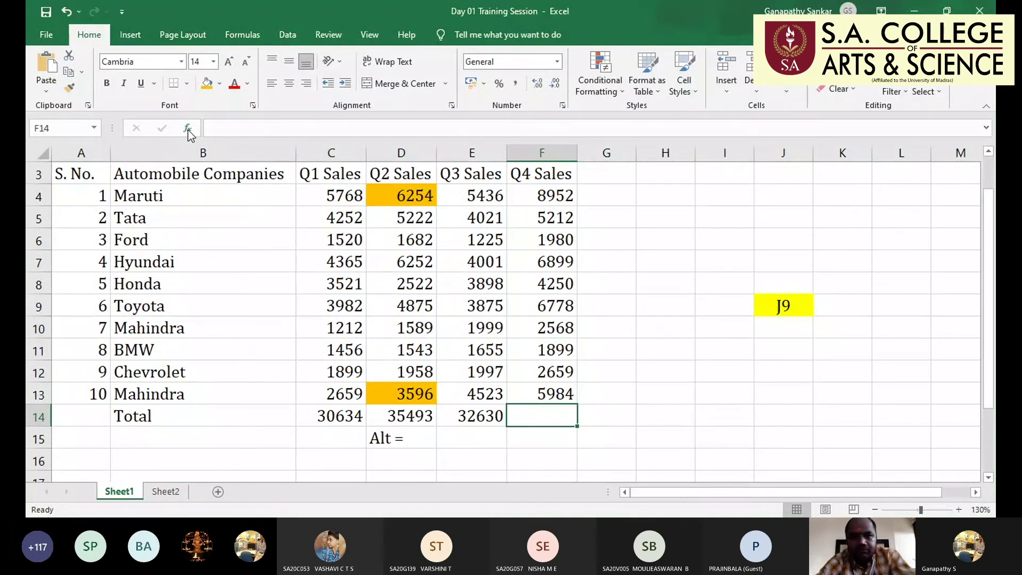
# Total the Q4 sales in F14 by choosing SUM through Insert Function, with the range F4:F13
pyautogui.click(98, 130)
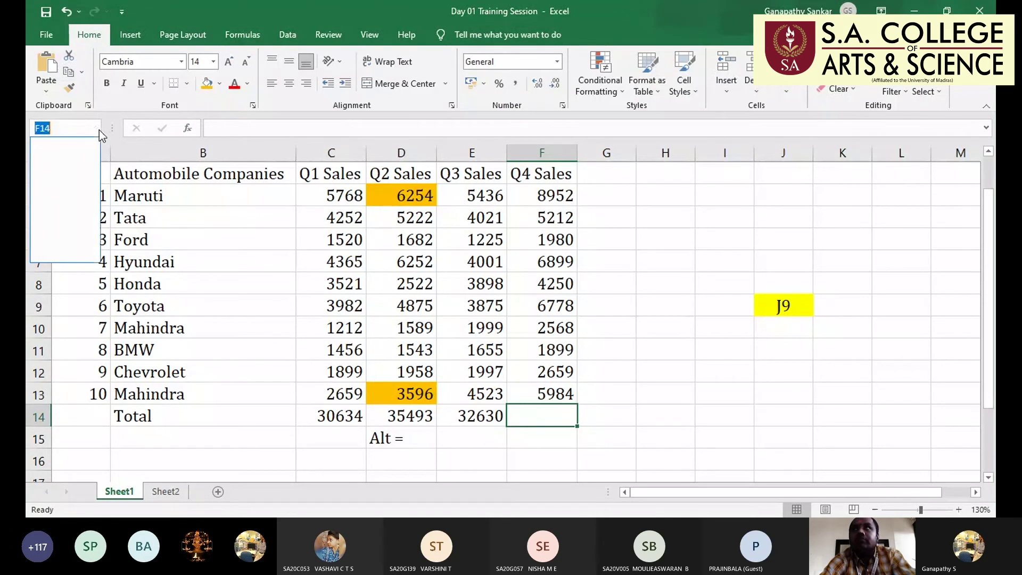
pyautogui.click(99, 130)
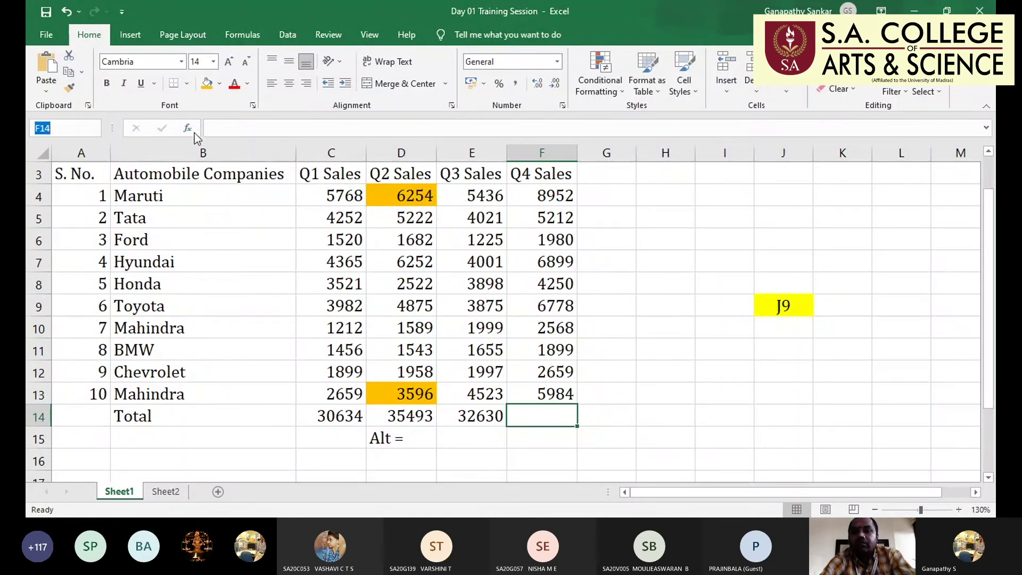
pyautogui.click(205, 128)
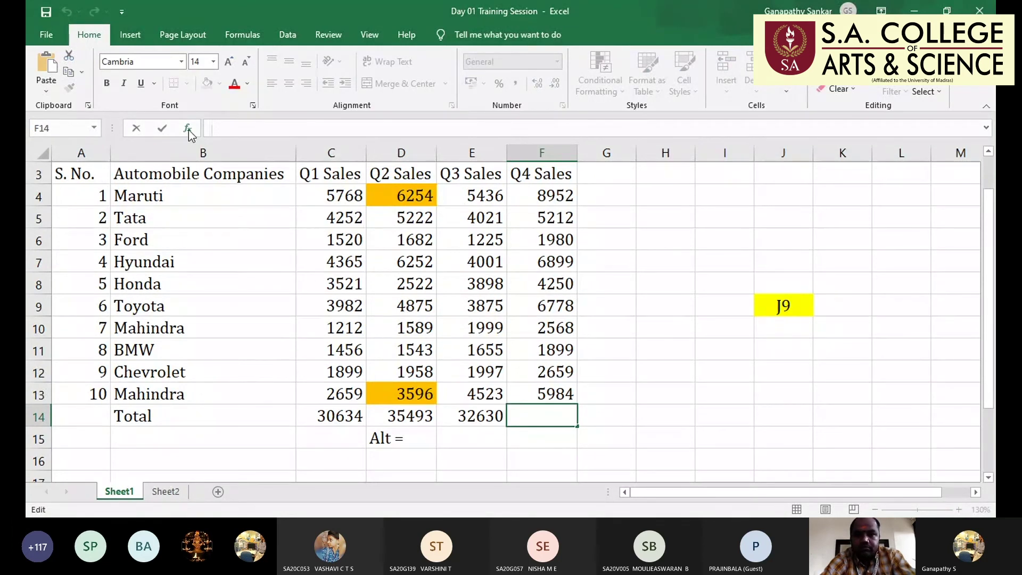
pyautogui.click(188, 128)
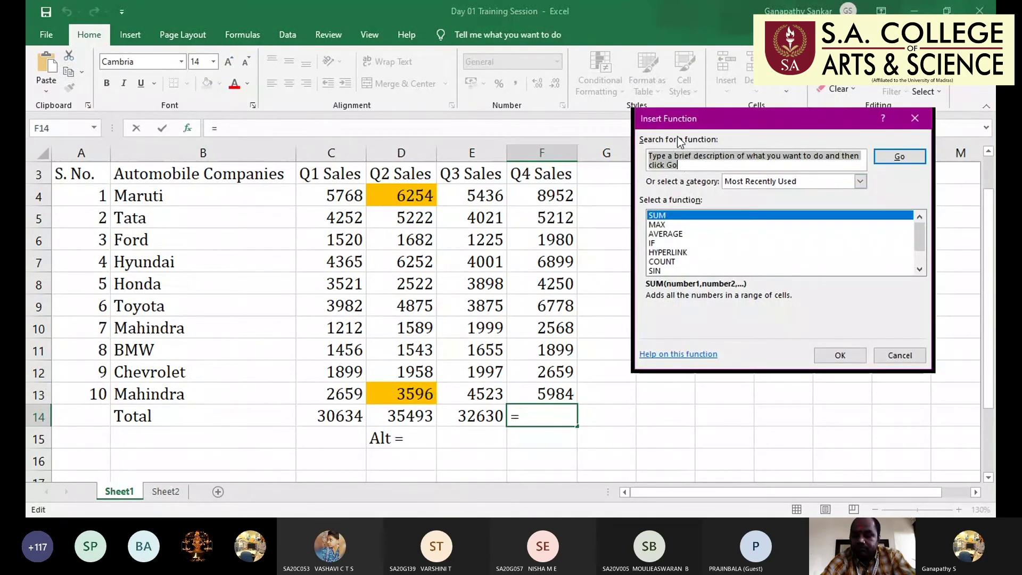
pyautogui.click(670, 224)
pyautogui.press('Down')
pyautogui.press('Down')
pyautogui.press('Down')
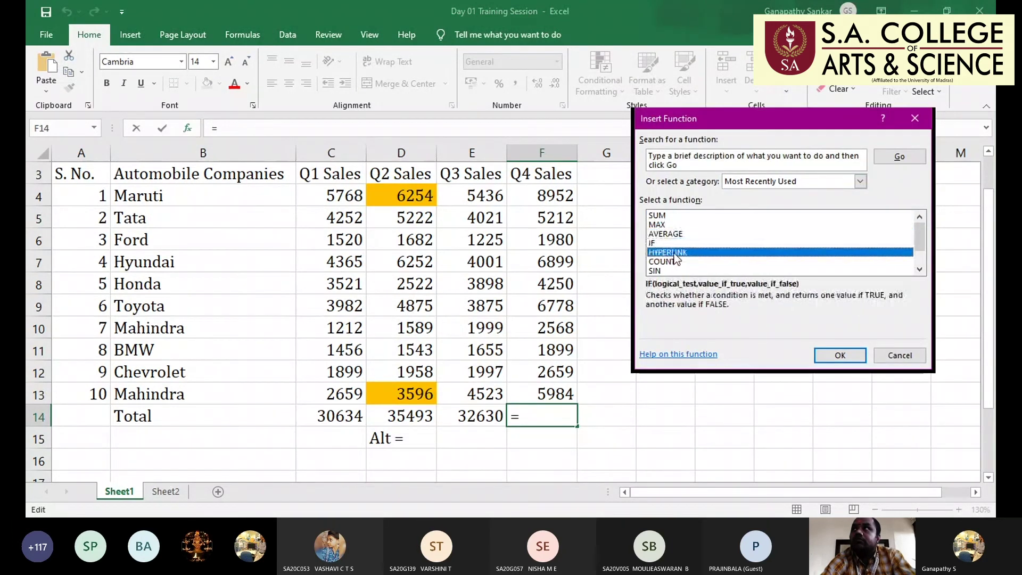
pyautogui.click(666, 219)
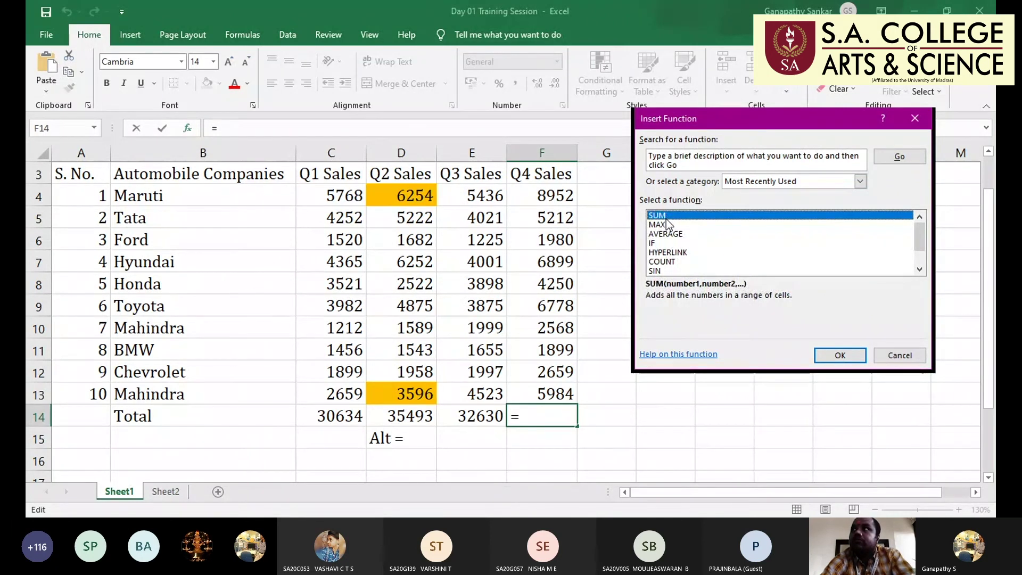
pyautogui.click(837, 355)
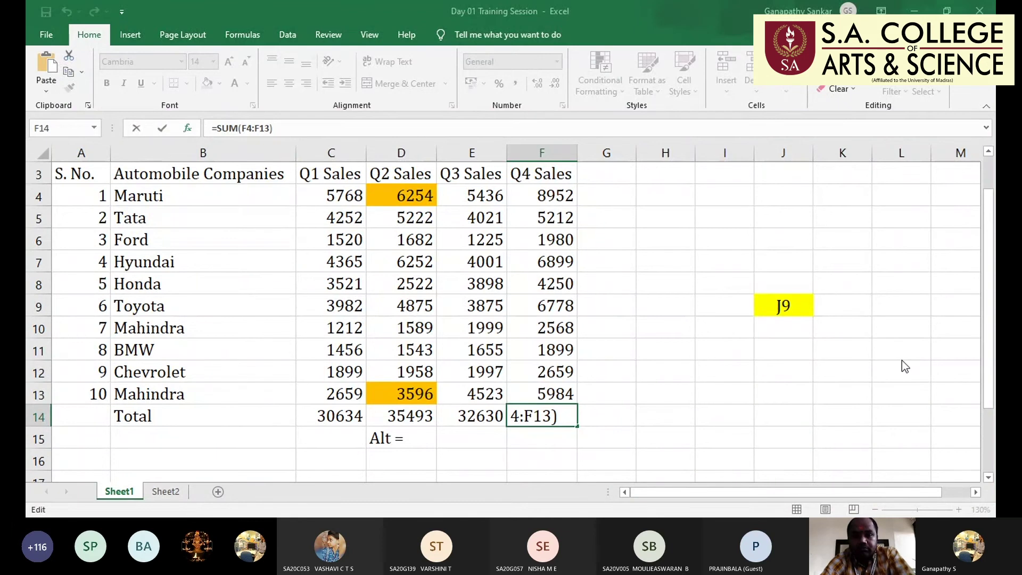
pyautogui.hotkey('ctrl', 'Return')
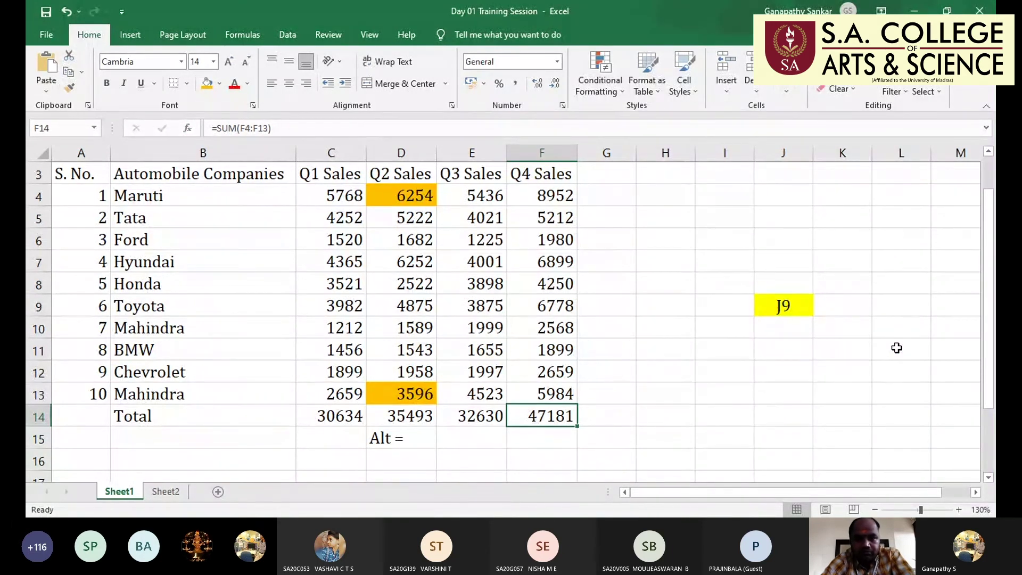
# Try clearing the range D14:F15 and undo the deletion
pyautogui.press('Left')
pyautogui.press('Left')
pyautogui.hotkey('shift', 'Right')
pyautogui.hotkey('shift', 'Right')
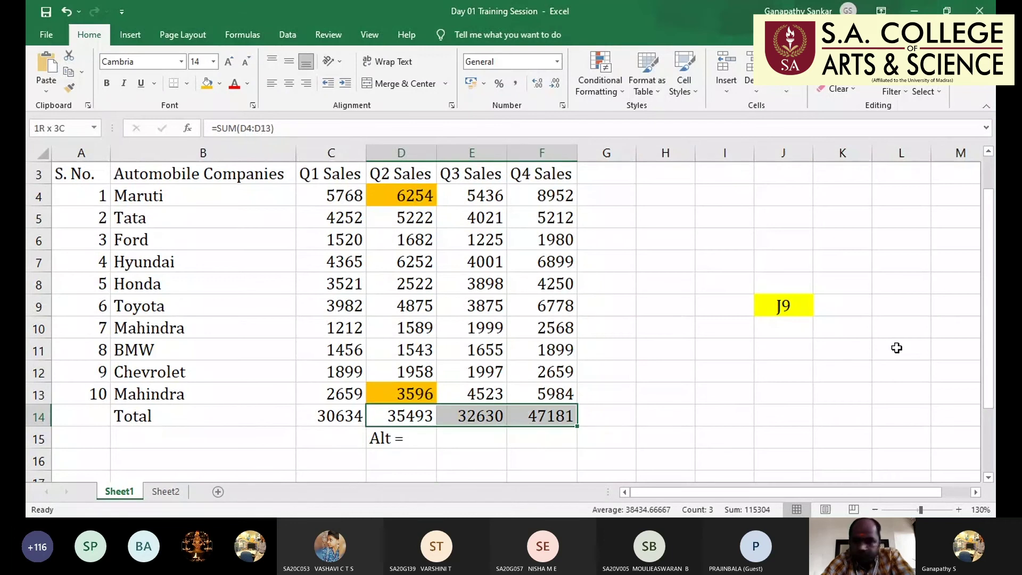
pyautogui.hotkey('shift', 'Down')
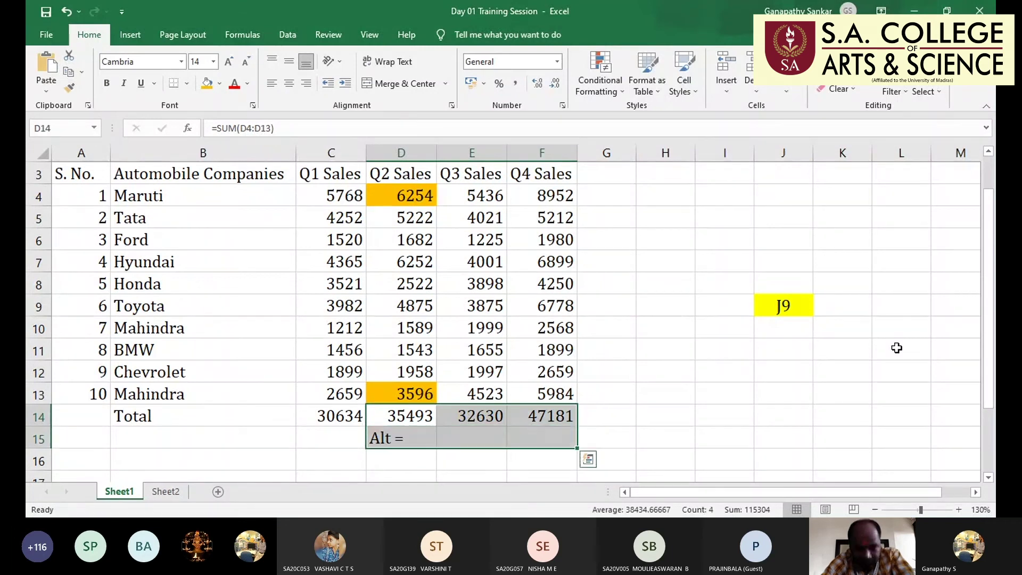
pyautogui.press('Delete')
pyautogui.hotkey('ctrl', 'z')
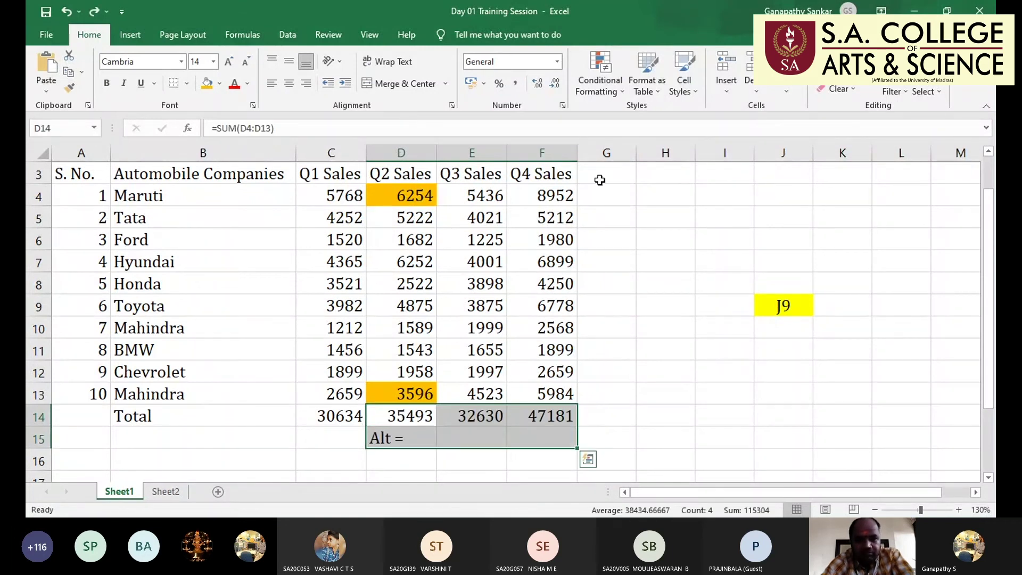
# Enter the column heading Total in G3, beside Q4 Sales
pyautogui.click(600, 180)
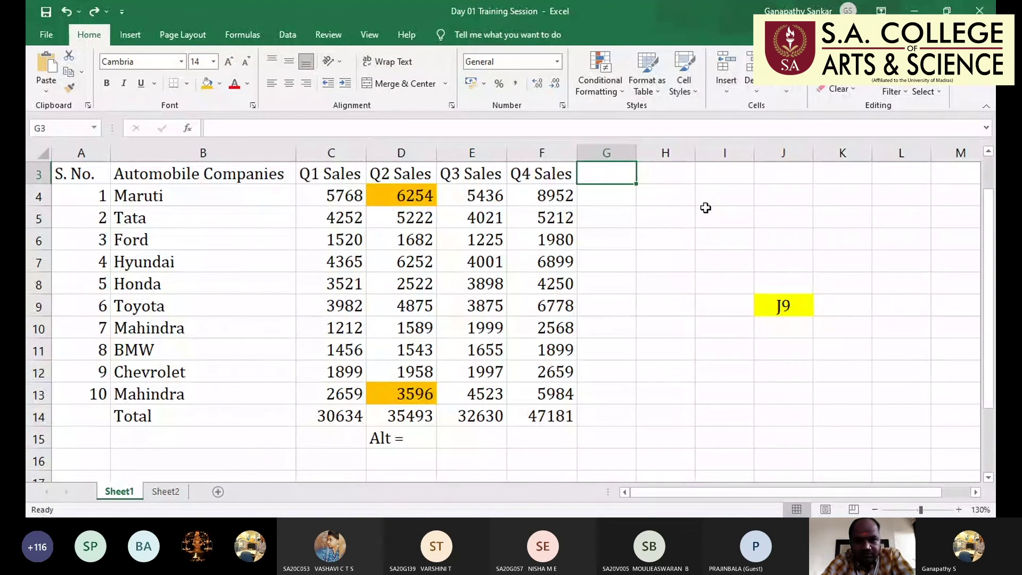
pyautogui.write('tOTAL')
pyautogui.press('Return')
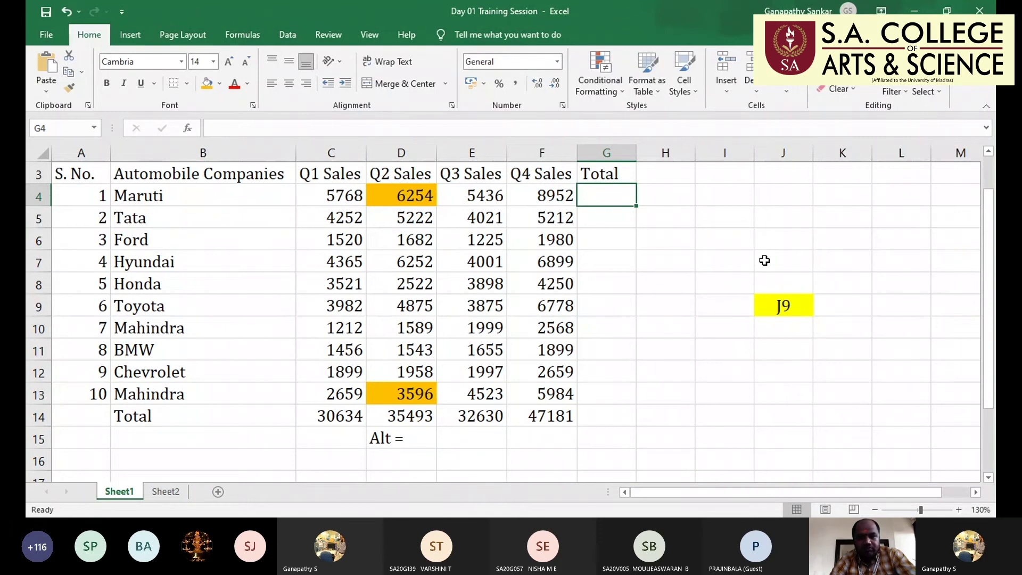
# Try AutoSum in G4 for Maruti's quarterly sales and cancel the formula
pyautogui.press('alt')
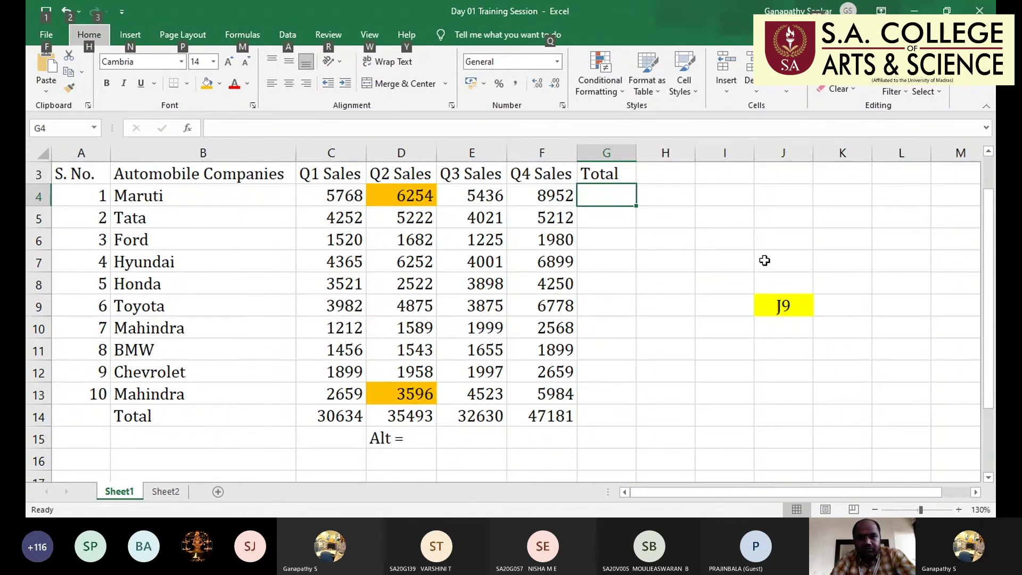
pyautogui.press('alt')
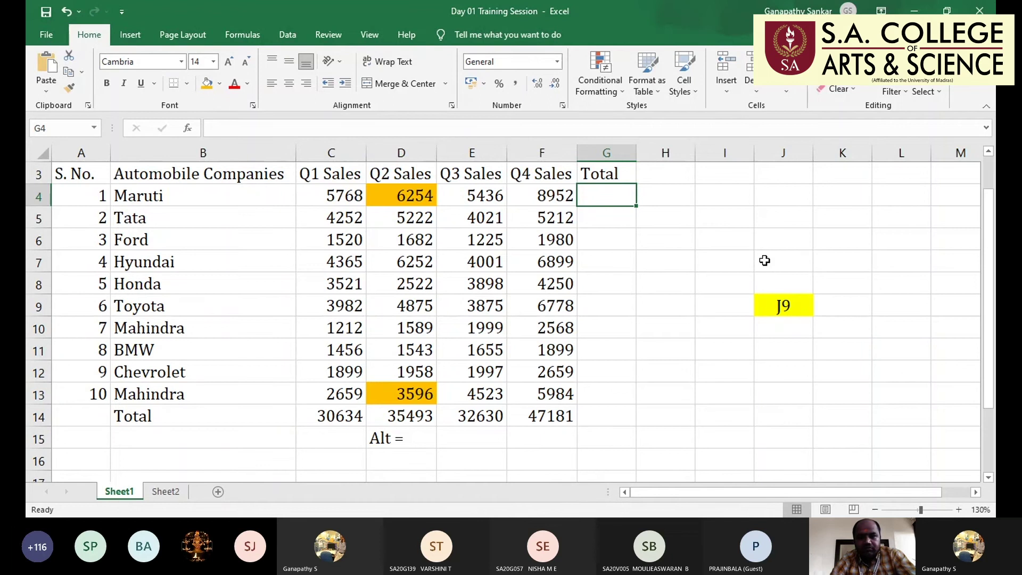
pyautogui.hotkey('alt', '=')
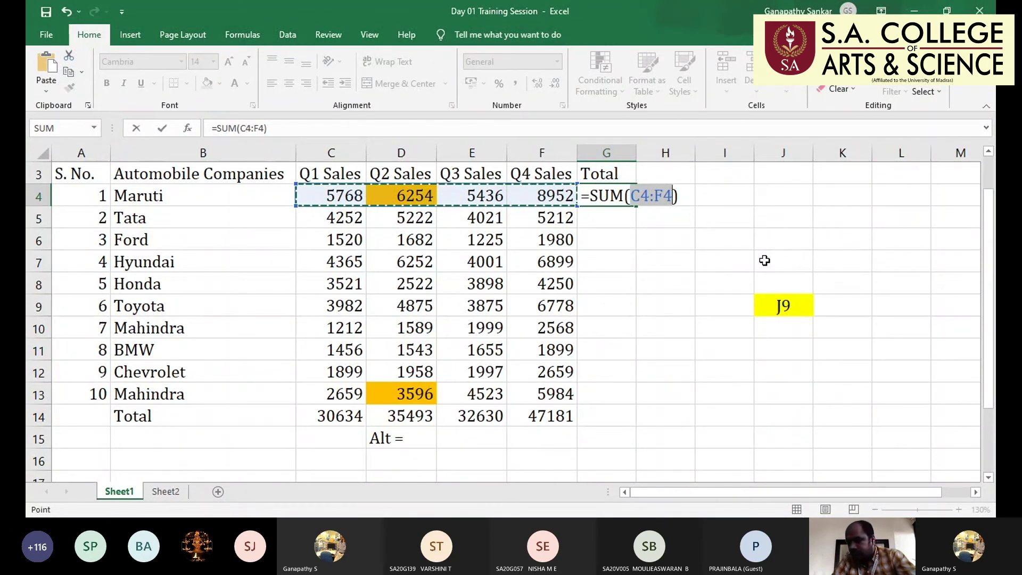
pyautogui.press('Escape')
# Replace the company name in B4 with the number 1223
pyautogui.press('Left')
pyautogui.press('Left')
pyautogui.press('Left')
pyautogui.press('Left')
pyautogui.press('Left')
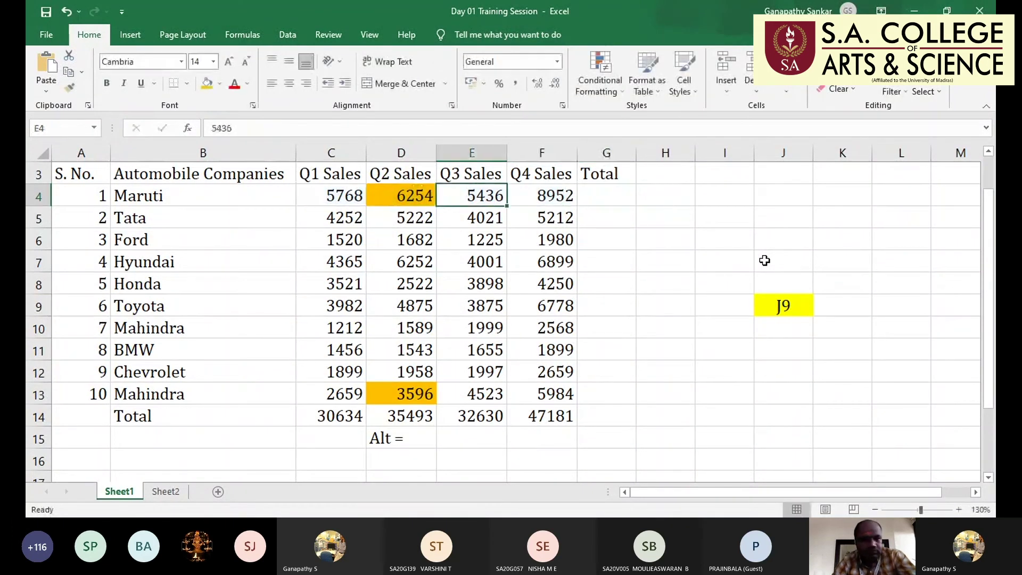
pyautogui.write('1223')
pyautogui.press('Return')
pyautogui.press('Up')
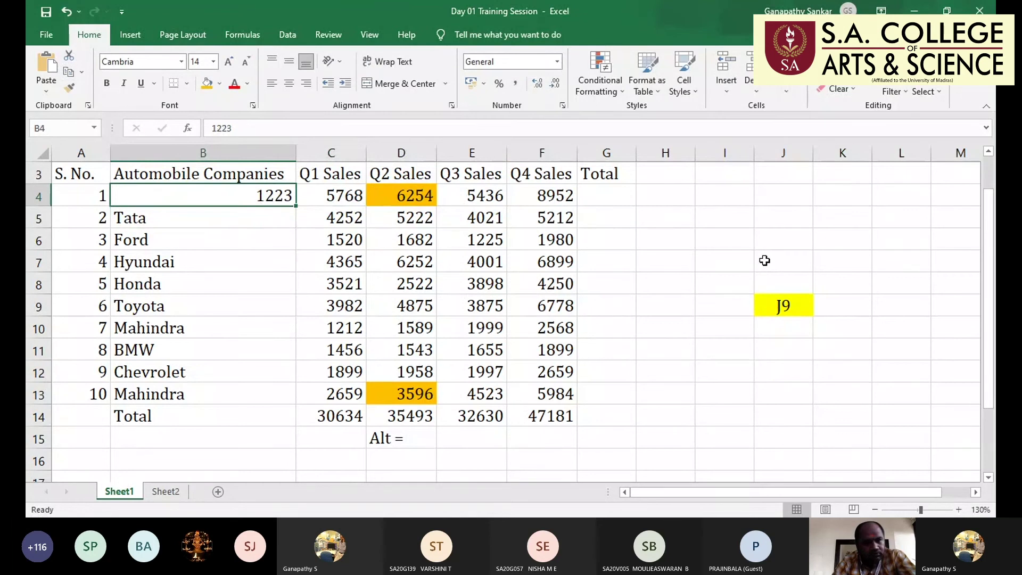
# Try AutoSum in G4 with the numeric entry in B4 included, covering A4:F4, and cancel the formula
pyautogui.press('Right')
pyautogui.press('Right')
pyautogui.press('Right')
pyautogui.press('Right')
pyautogui.press('Right')
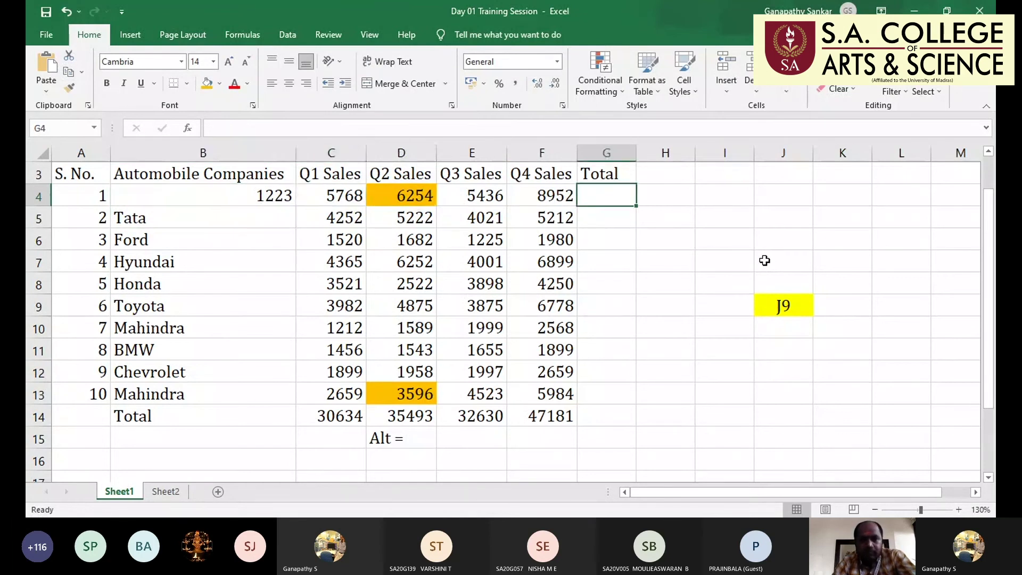
pyautogui.hotkey('alt', '=')
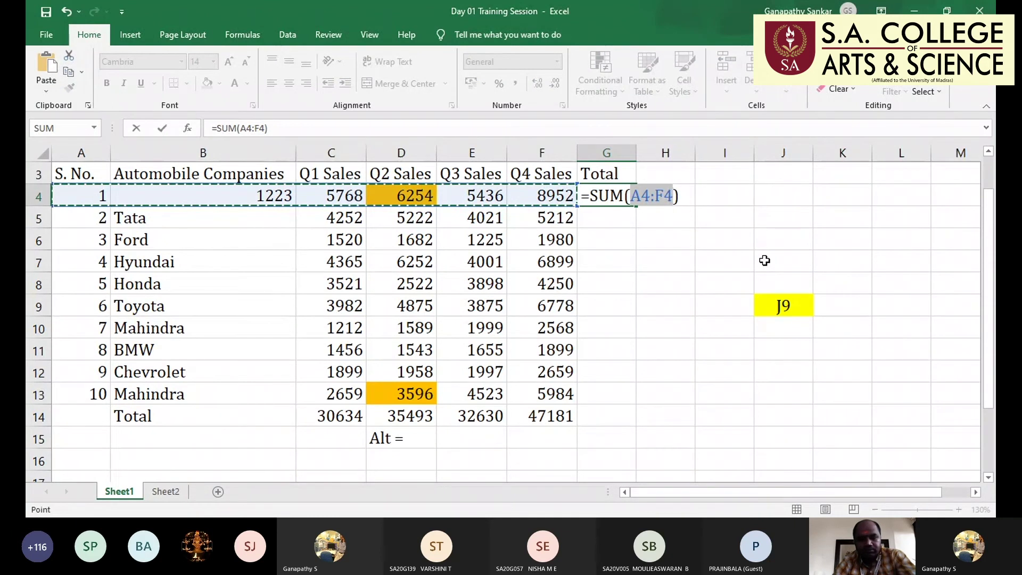
pyautogui.press('Escape')
# Undo the numeric entry in B4 to restore the company name
pyautogui.press('Left')
pyautogui.press('Left')
pyautogui.press('Left')
pyautogui.press('Left')
pyautogui.press('Left')
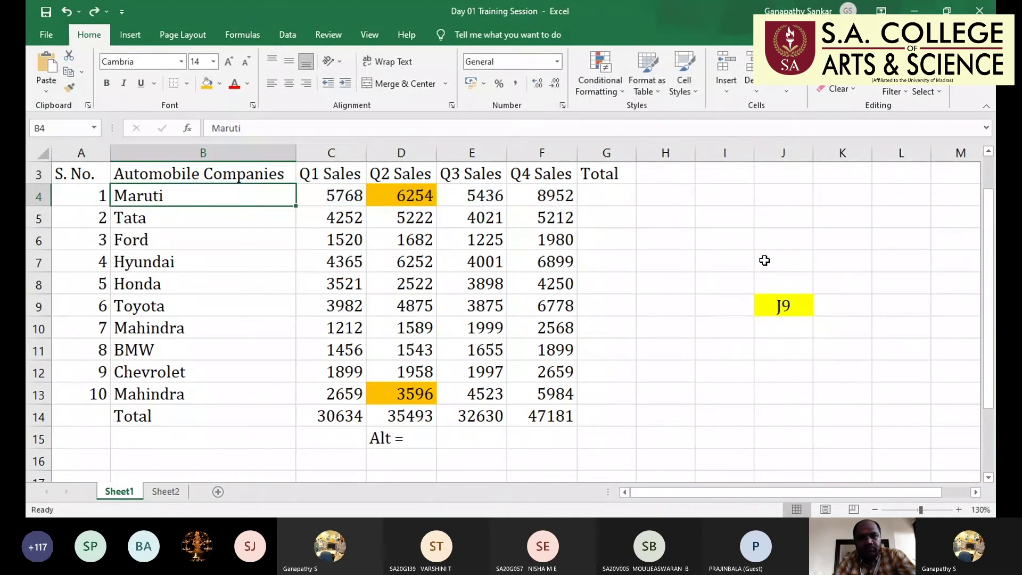
# Total Maruti's quarterly sales in G4 with AutoSum over C4:F4 and check the resulting formula
pyautogui.press('Right')
pyautogui.press('Right')
pyautogui.press('Right')
pyautogui.press('Right')
pyautogui.press('Right')
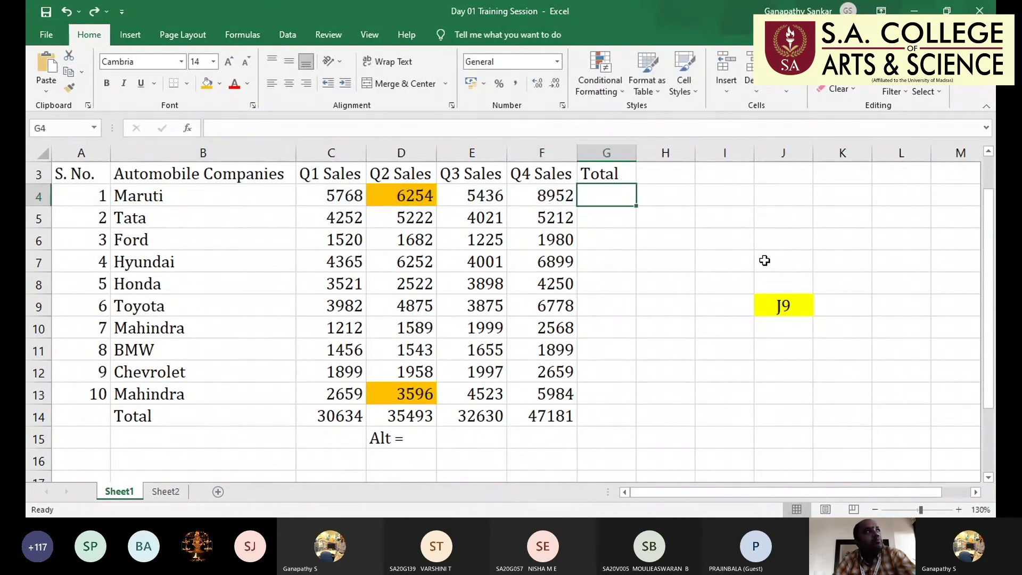
pyautogui.hotkey('alt', '=')
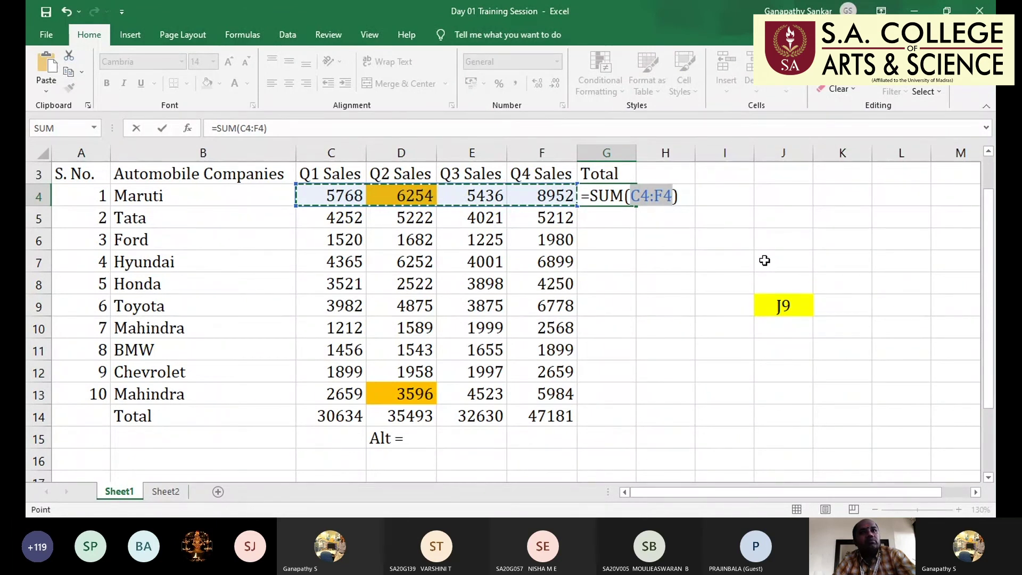
pyautogui.press('Return')
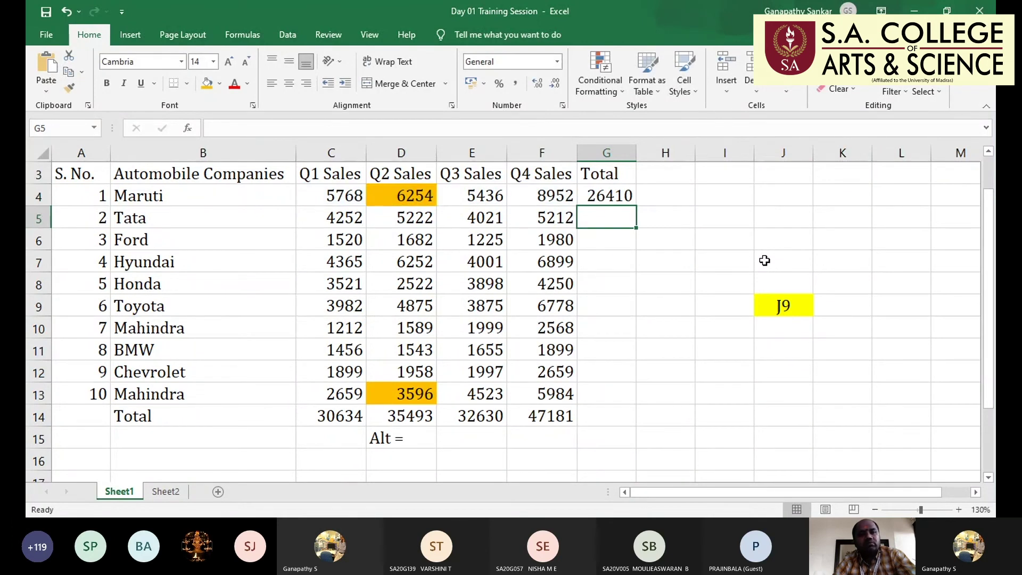
pyautogui.press('Up')
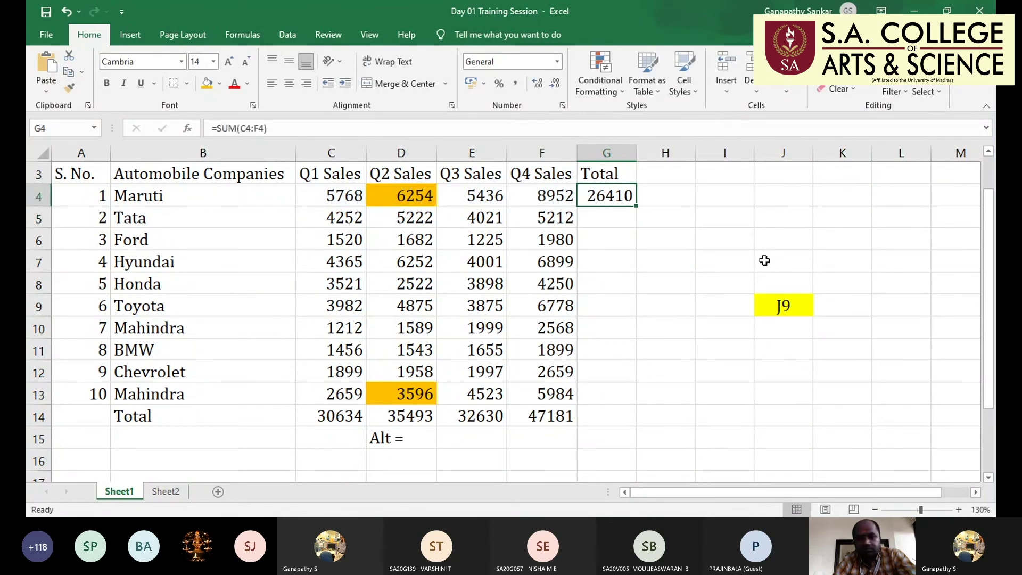
# Enter the note Ctrl + D in H5, beside Tata's Total cell
pyautogui.press('Down')
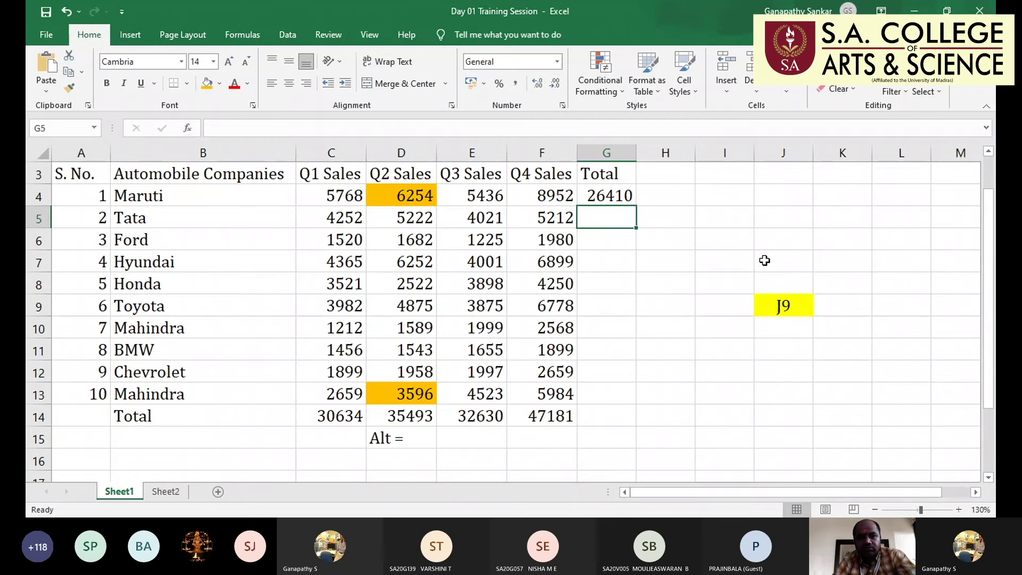
pyautogui.press('Right')
pyautogui.write('Ct')
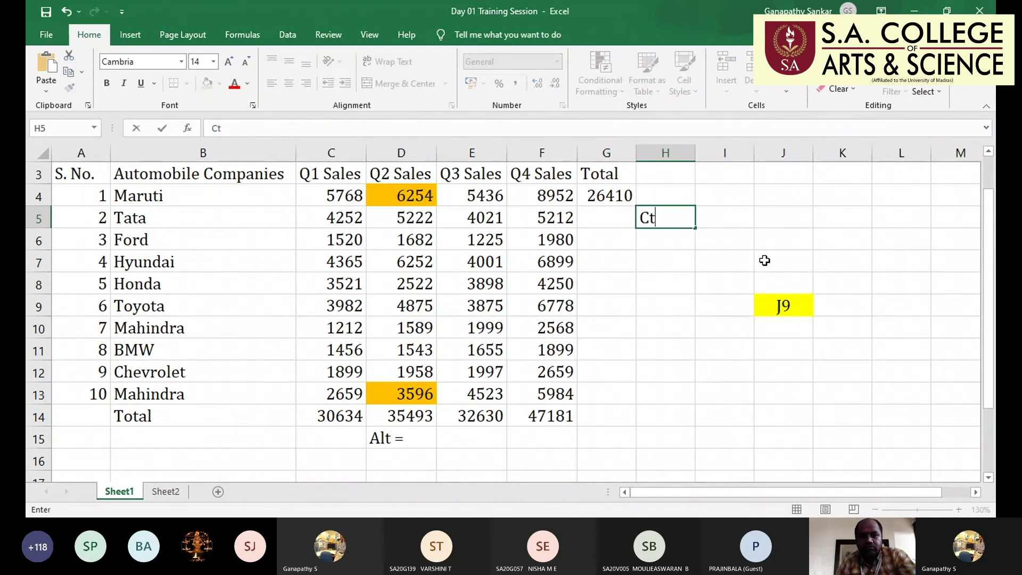
pyautogui.write('rl + D')
pyautogui.press('Return')
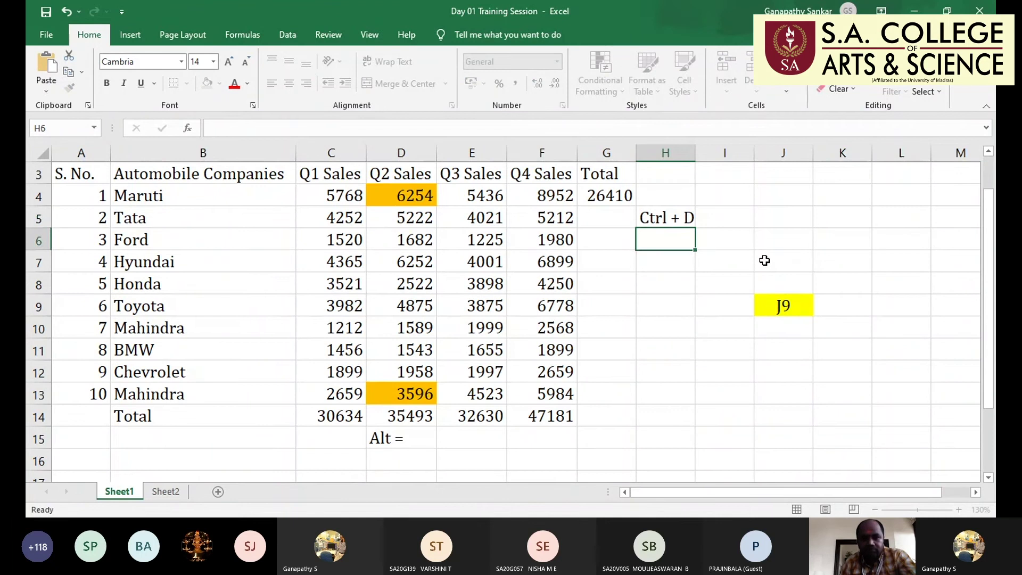
# Fill the total formula from G4 down into G5 and compare the formulas of both cells
pyautogui.press('Up')
pyautogui.press('Left')
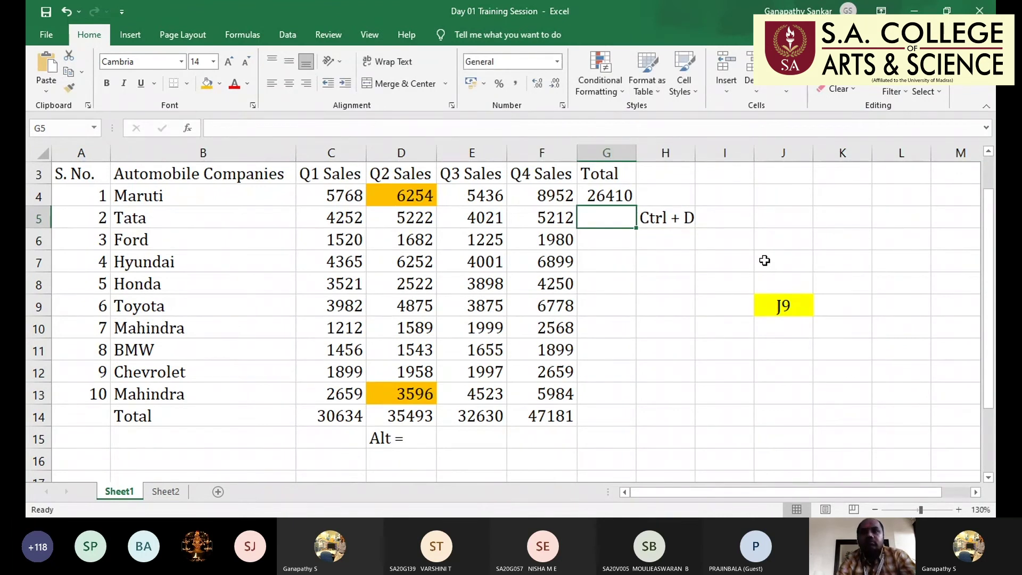
pyautogui.hotkey('ctrl', 'd')
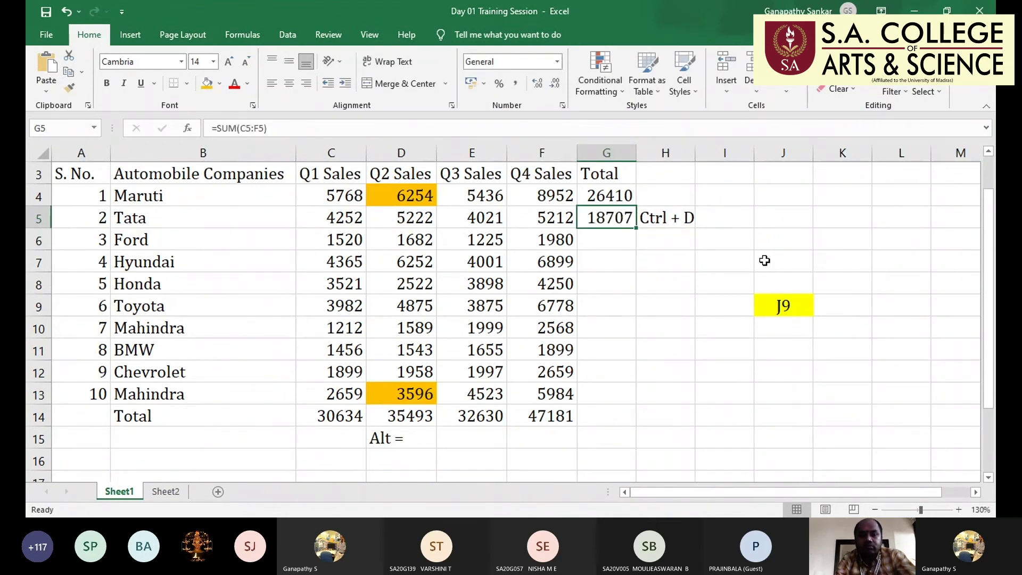
pyautogui.press('Up')
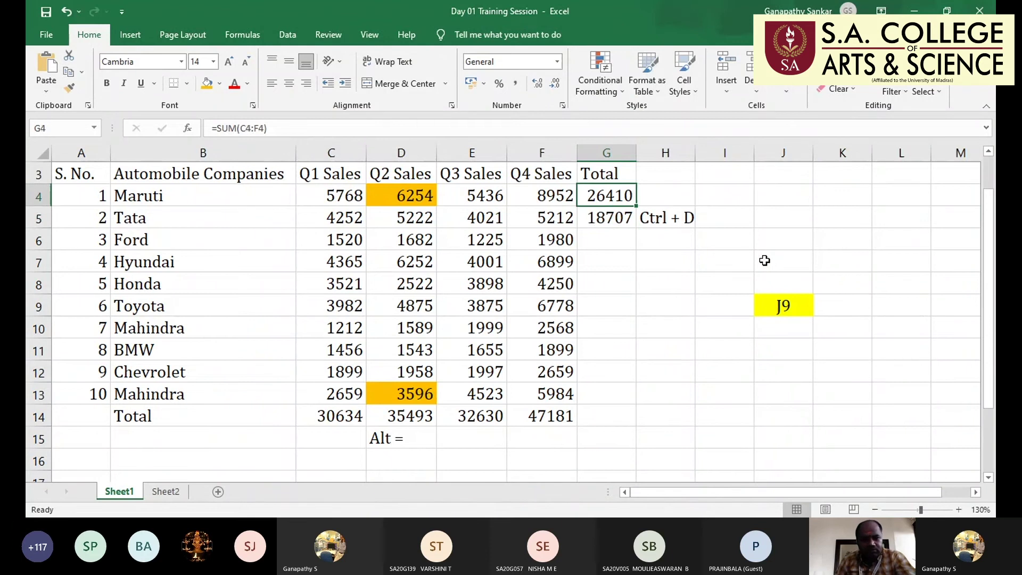
pyautogui.press('Down')
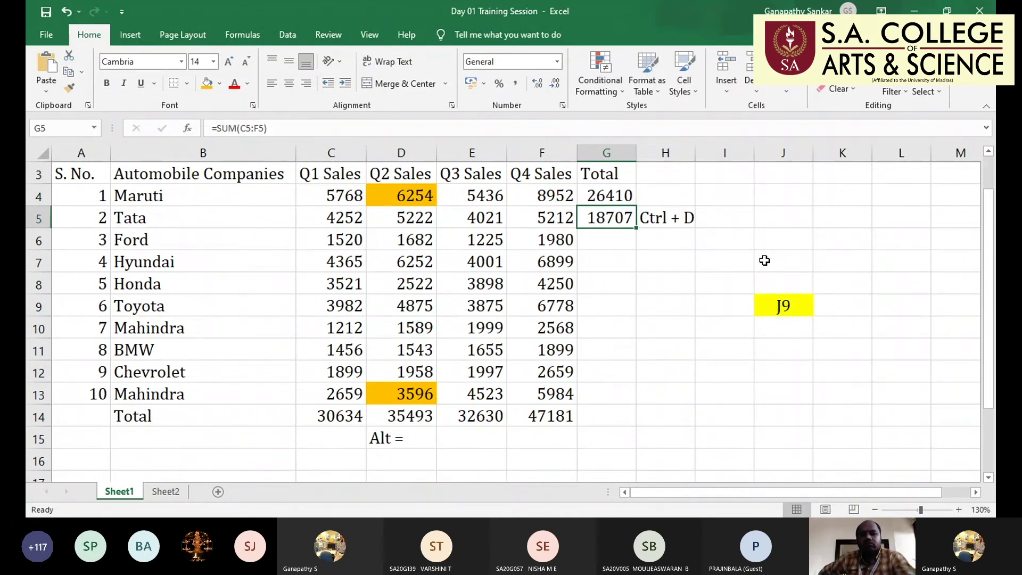
# Fill the total formula down one cell at a time from G6 through G11
pyautogui.press('Down')
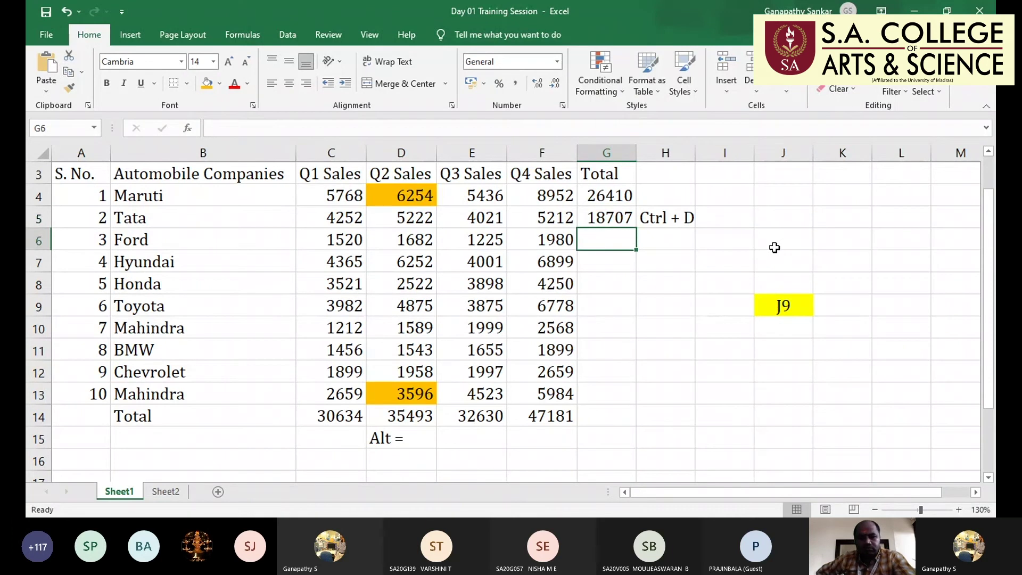
pyautogui.hotkey('ctrl', 'd')
pyautogui.press('Down')
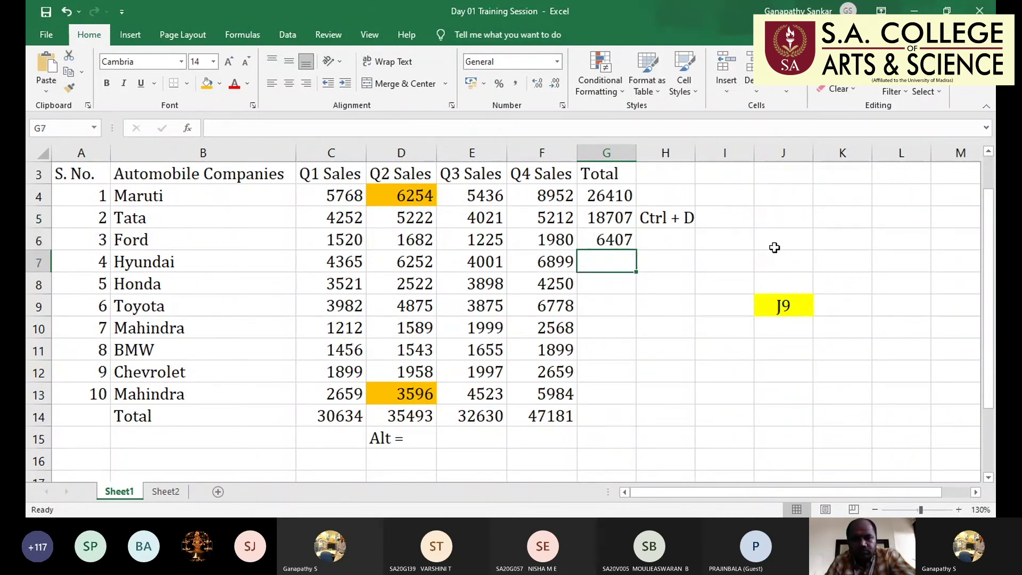
pyautogui.hotkey('ctrl', 'd')
pyautogui.press('Down')
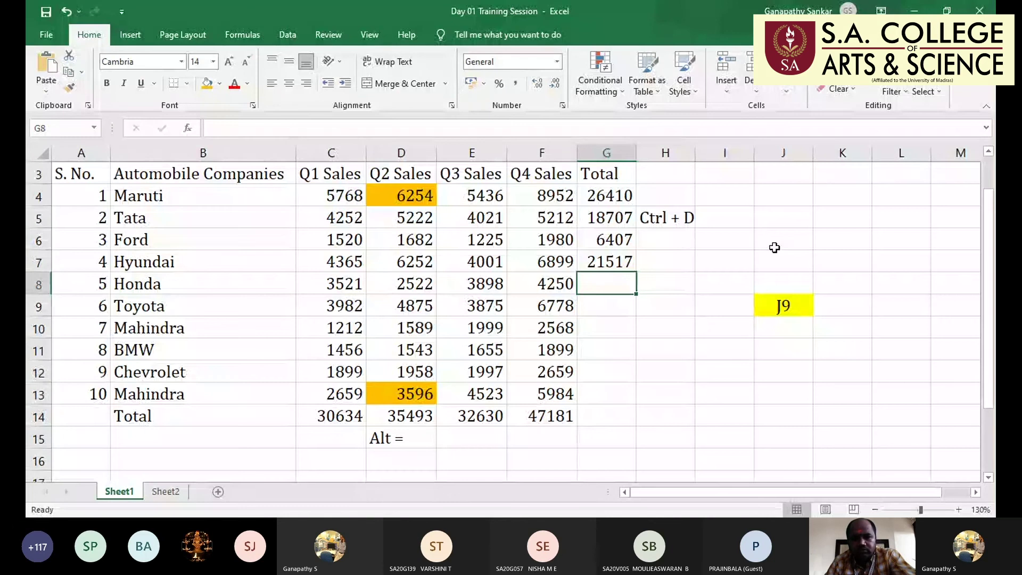
pyautogui.hotkey('ctrl', 'd')
pyautogui.press('Down')
pyautogui.hotkey('ctrl', 'd')
pyautogui.press('Down')
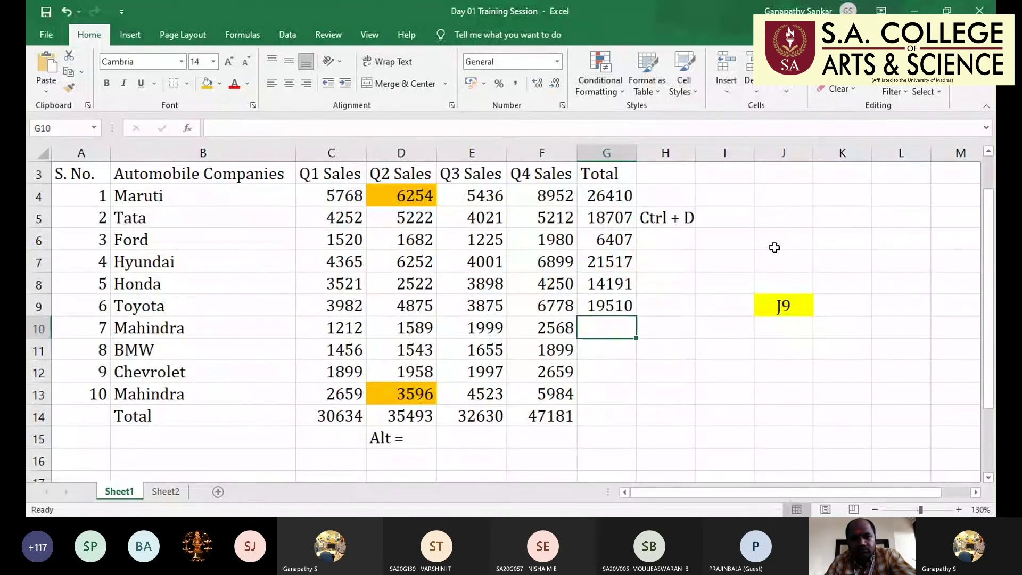
pyautogui.hotkey('ctrl', 'd')
pyautogui.press('Down')
pyautogui.hotkey('ctrl', 'd')
# Fill the yellow J9 cell's text and formatting down one cell at a time through J10:J13
pyautogui.click(775, 248)
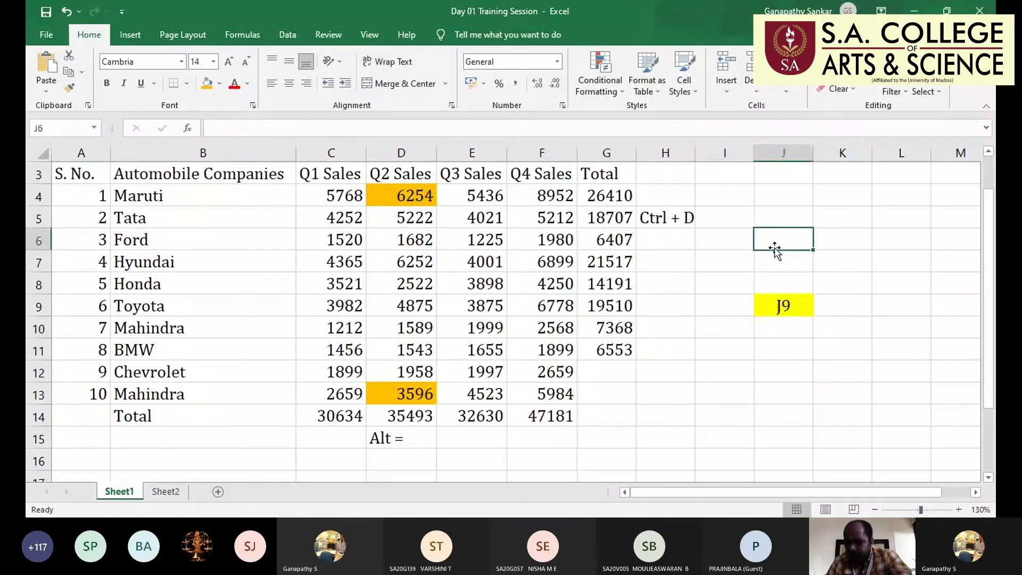
pyautogui.press('Down')
pyautogui.press('Down')
pyautogui.press('Down')
pyautogui.press('Down')
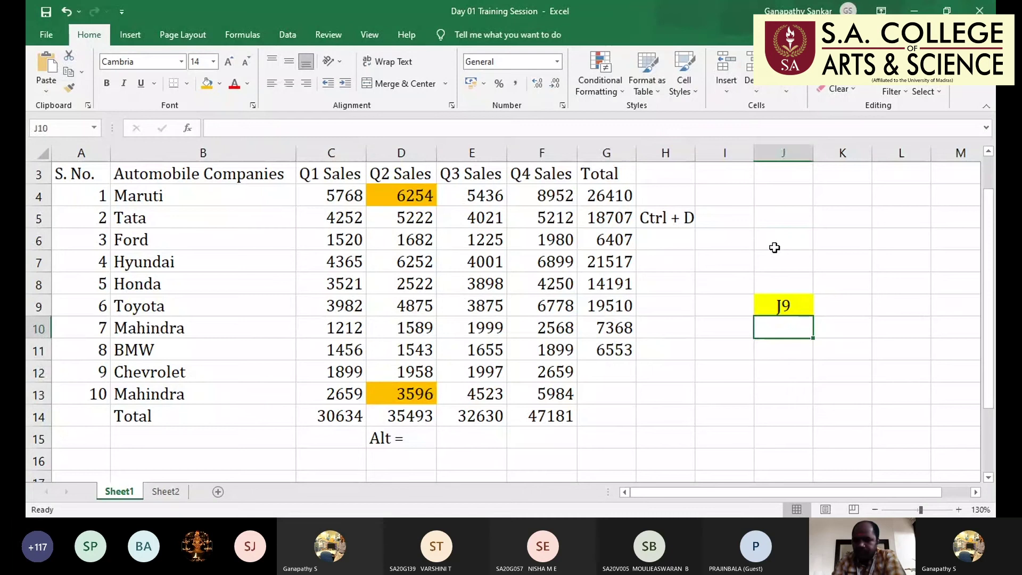
pyautogui.hotkey('ctrl', 'd')
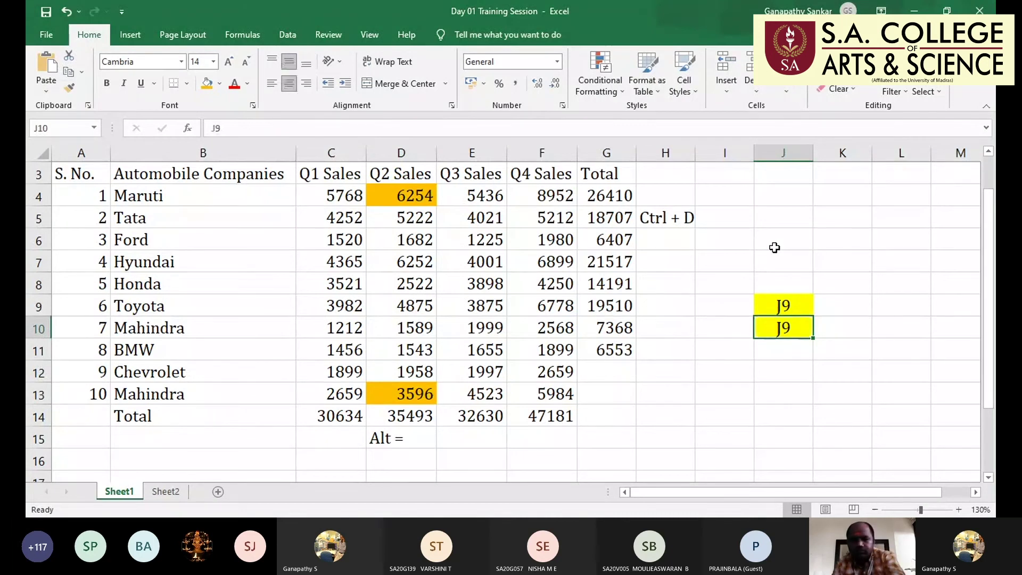
pyautogui.press('Down')
pyautogui.hotkey('ctrl', 'd')
pyautogui.press('Down')
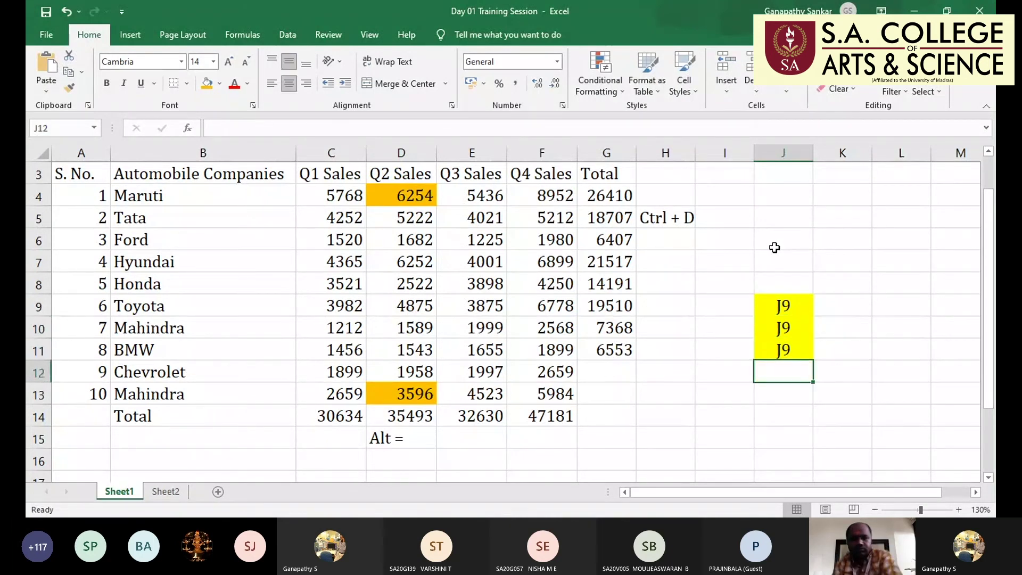
pyautogui.hotkey('ctrl', 'd')
pyautogui.press('Down')
pyautogui.hotkey('ctrl', 'd')
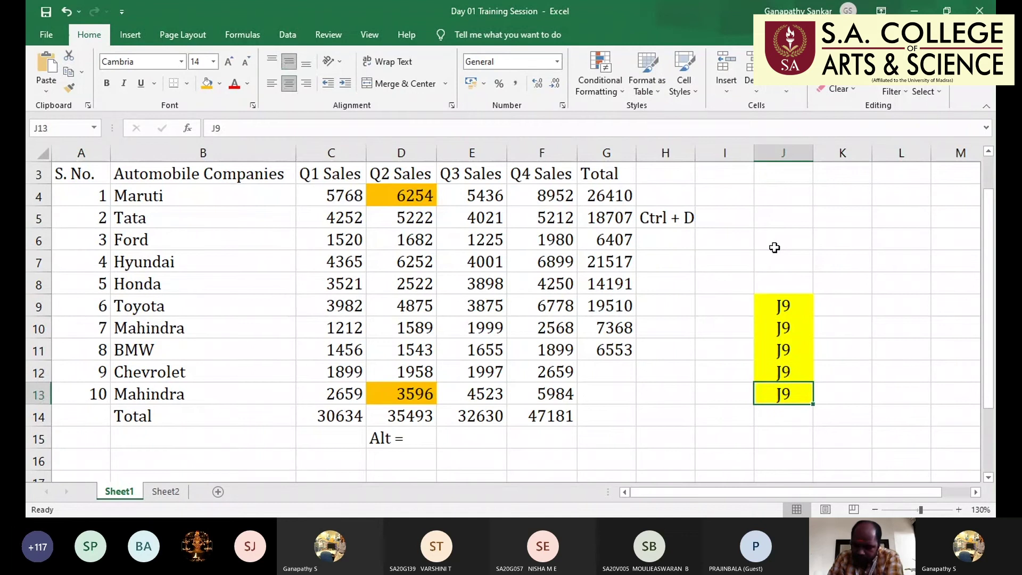
# Fill the total formula down into G12 and G13 for Chevrolet and the last Mahindra row
pyautogui.press('Up')
pyautogui.press('Left')
pyautogui.press('Left')
pyautogui.press('Left')
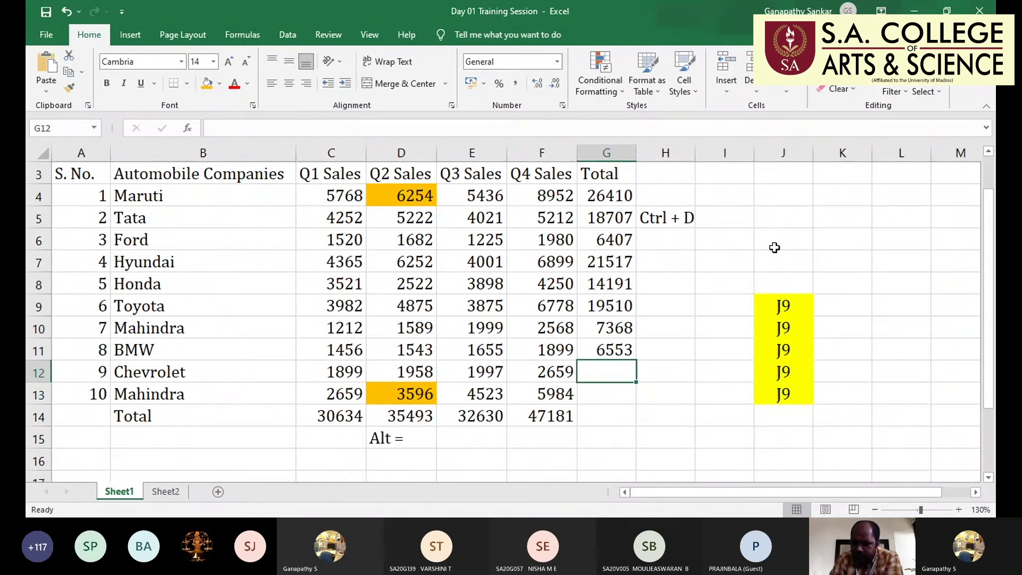
pyautogui.hotkey('ctrl', 'd')
pyautogui.press('Down')
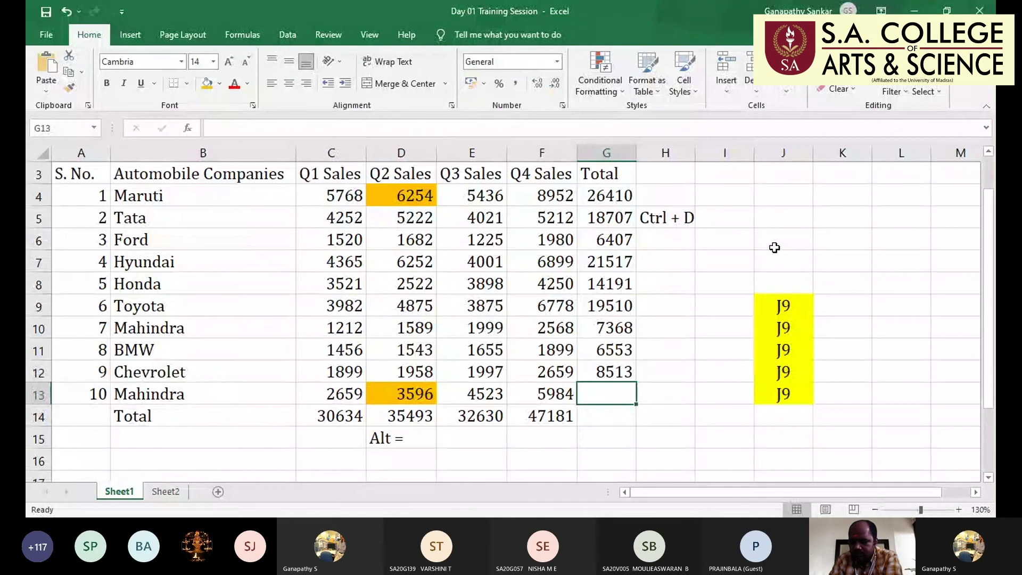
pyautogui.hotkey('ctrl', 'd')
# Clear the company totals in G5:G13, keeping only Maruti's total in G4
pyautogui.hotkey('shift', 'Up')
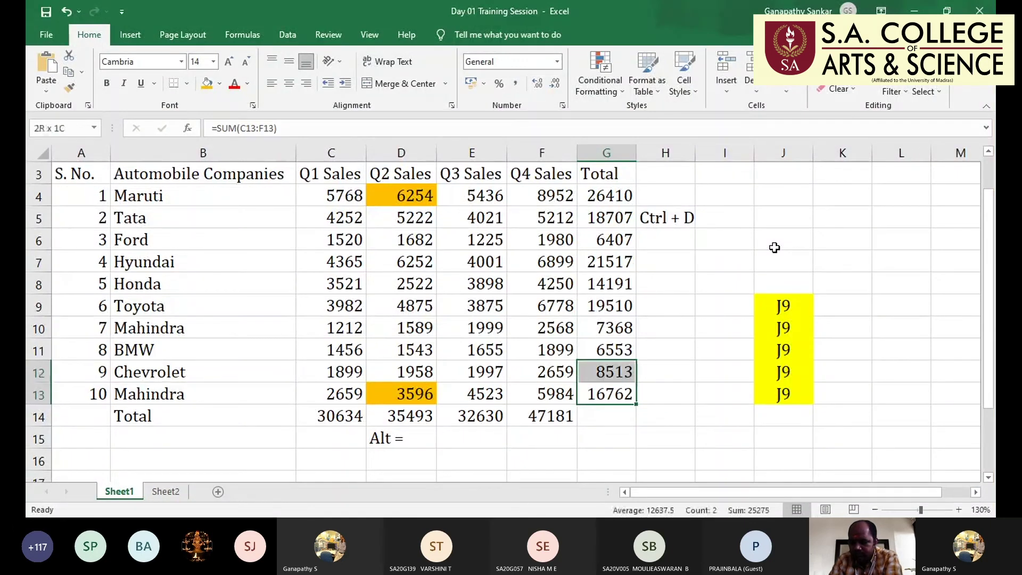
pyautogui.hotkey('shift', 'Up')
pyautogui.hotkey('shift', 'Up')
pyautogui.hotkey('shift', 'Up')
pyautogui.hotkey('shift', 'Up')
pyautogui.hotkey('shift', 'Up')
pyautogui.hotkey('shift', 'Up')
pyautogui.hotkey('shift', 'Up')
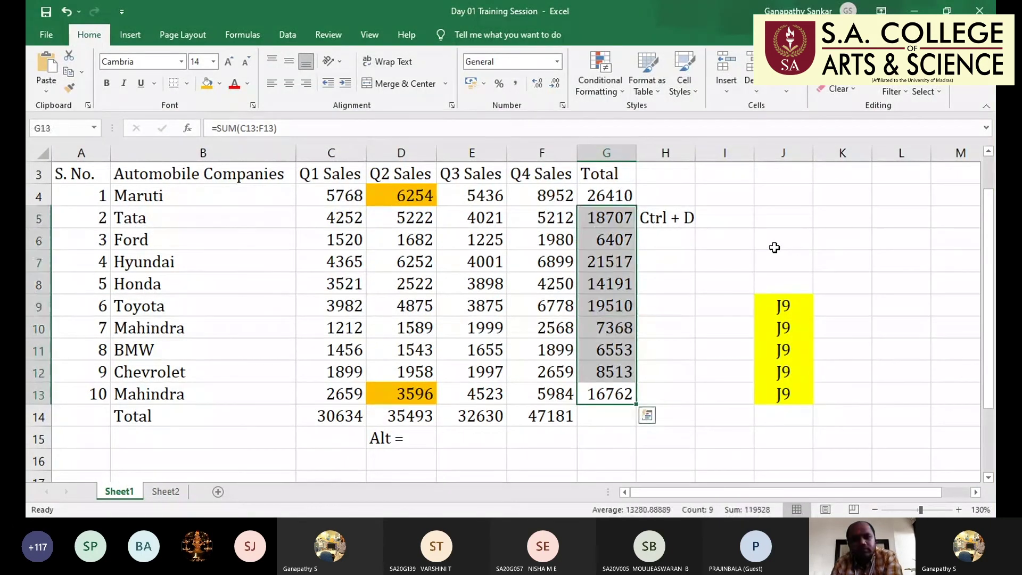
pyautogui.press('Delete')
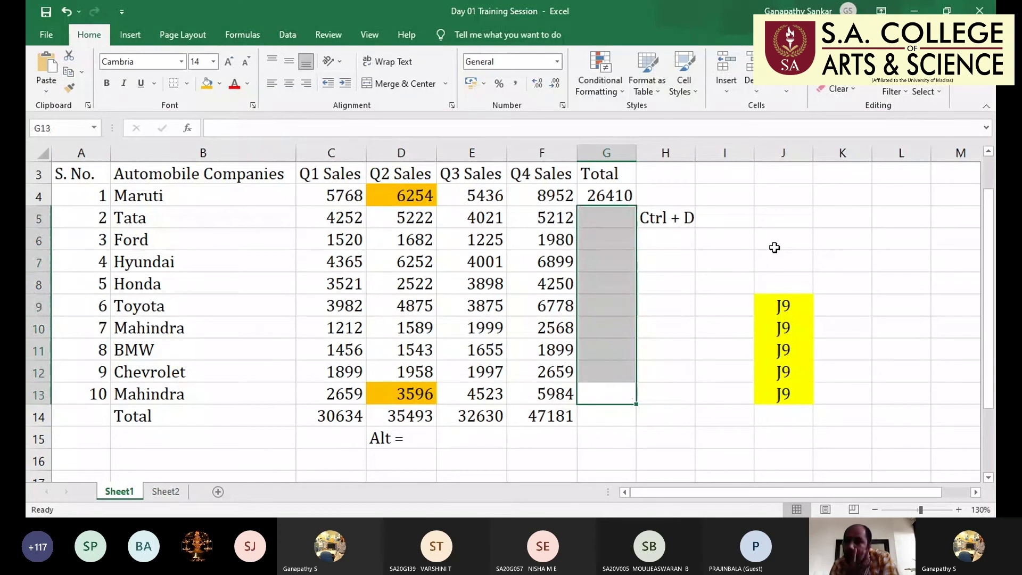
pyautogui.press('Up')
pyautogui.press('Up')
pyautogui.press('Up')
pyautogui.press('Up')
pyautogui.press('Up')
pyautogui.press('Up')
pyautogui.press('Up')
pyautogui.press('Up')
pyautogui.press('Up')
pyautogui.hotkey('ctrl', 'c')
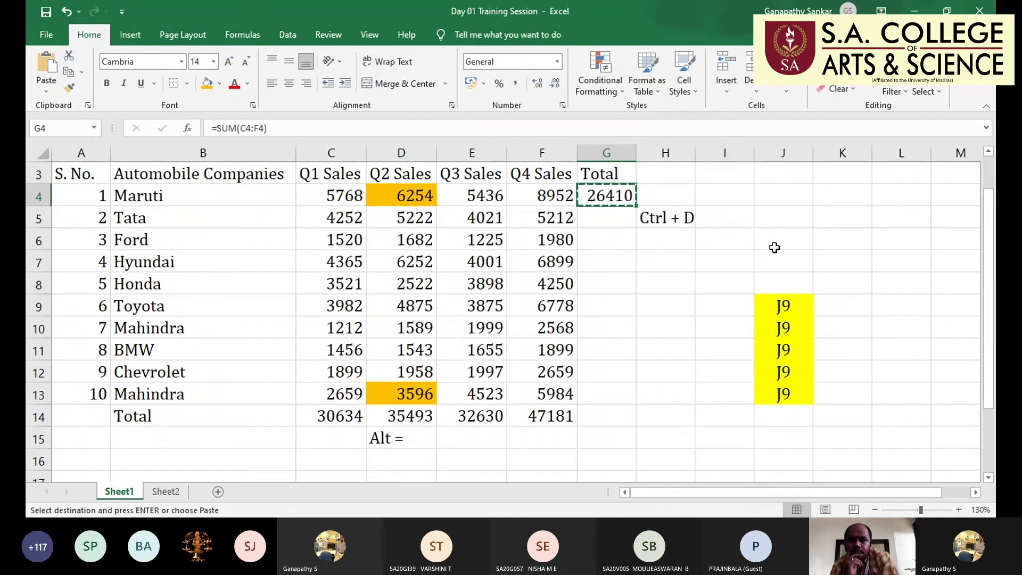
pyautogui.press('Down')
pyautogui.hotkey('shift', 'Down')
pyautogui.hotkey('shift', 'Down')
pyautogui.hotkey('shift', 'Down')
pyautogui.hotkey('shift', 'Down')
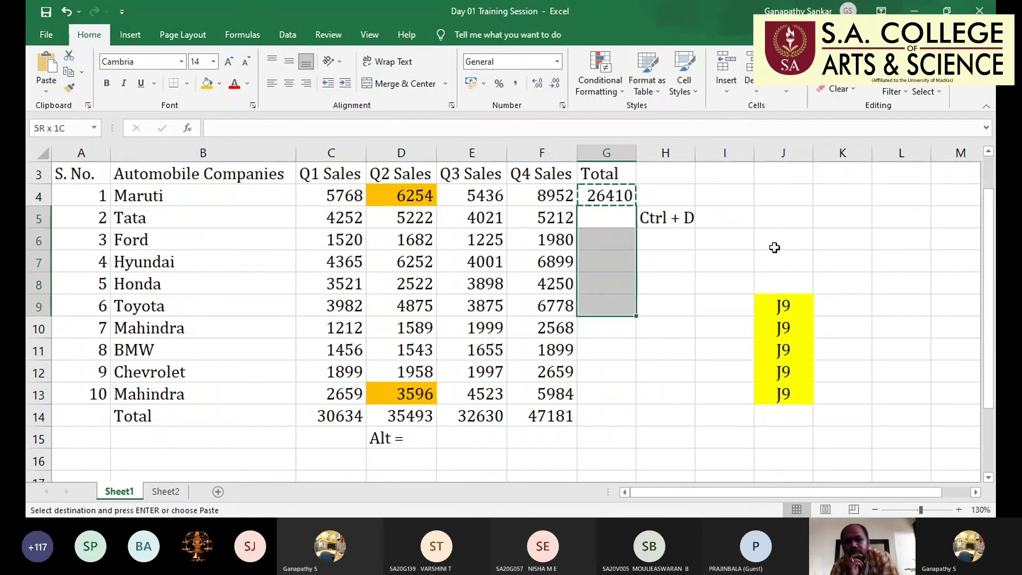
pyautogui.hotkey('shift', 'Down')
pyautogui.hotkey('shift', 'Down')
pyautogui.hotkey('shift', 'Down')
pyautogui.hotkey('shift', 'Down')
pyautogui.press('Down')
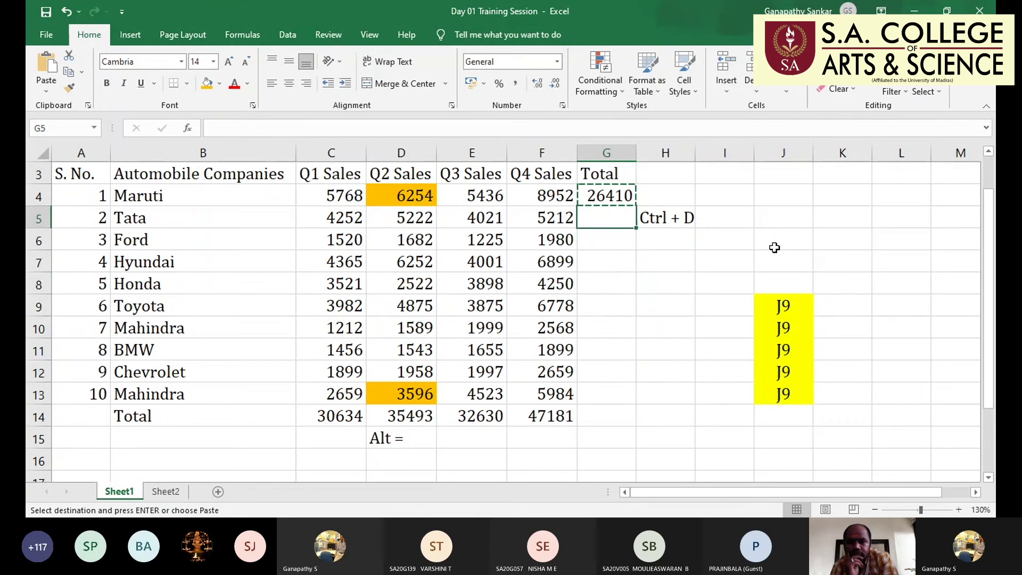
# Enter the shortcut note "Shift Down Arrow" in H6, below the "Ctrl + D" note
pyautogui.press('Right')
pyautogui.write('Shi')
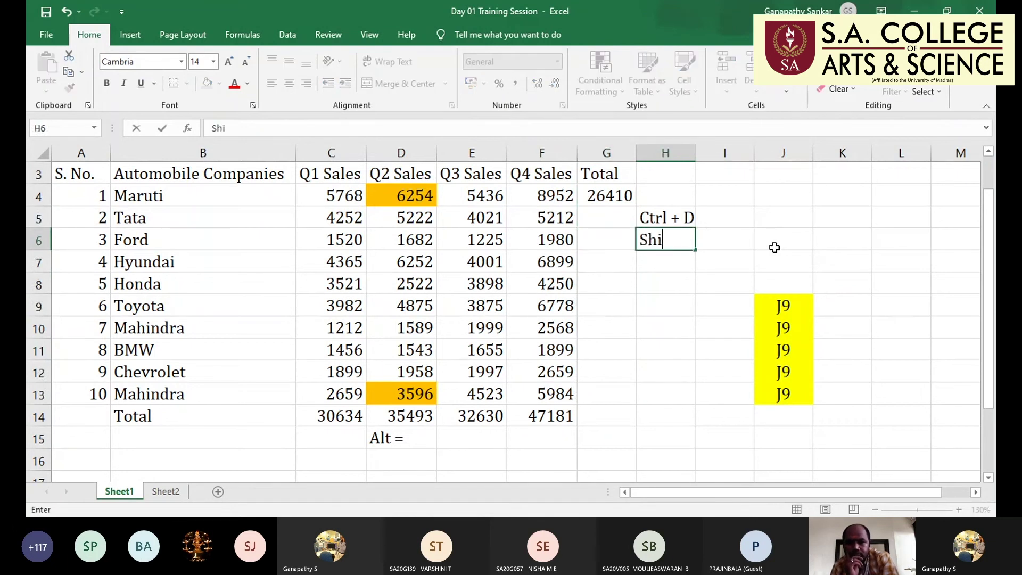
pyautogui.write('ft Down ')
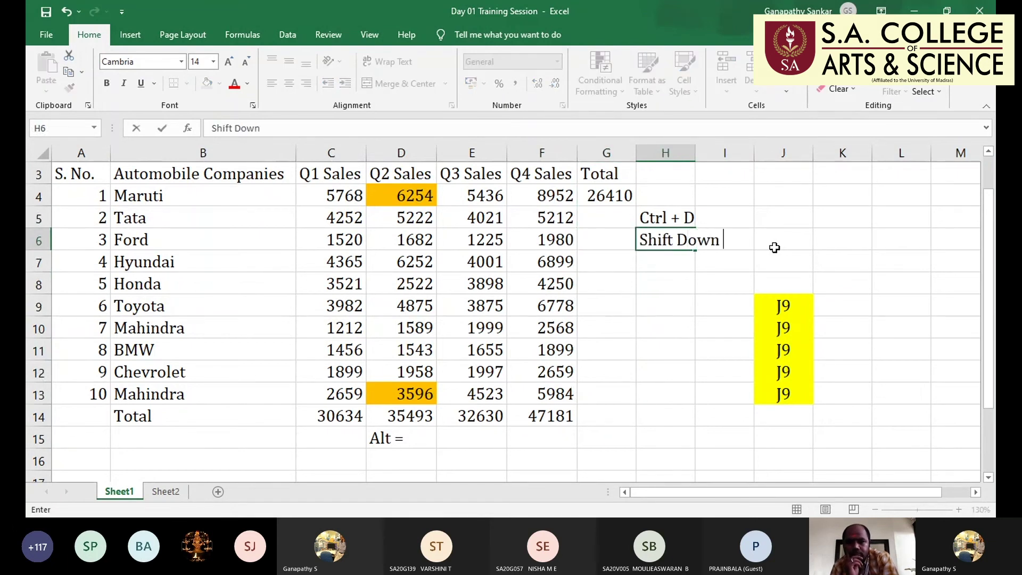
pyautogui.write('Arrow')
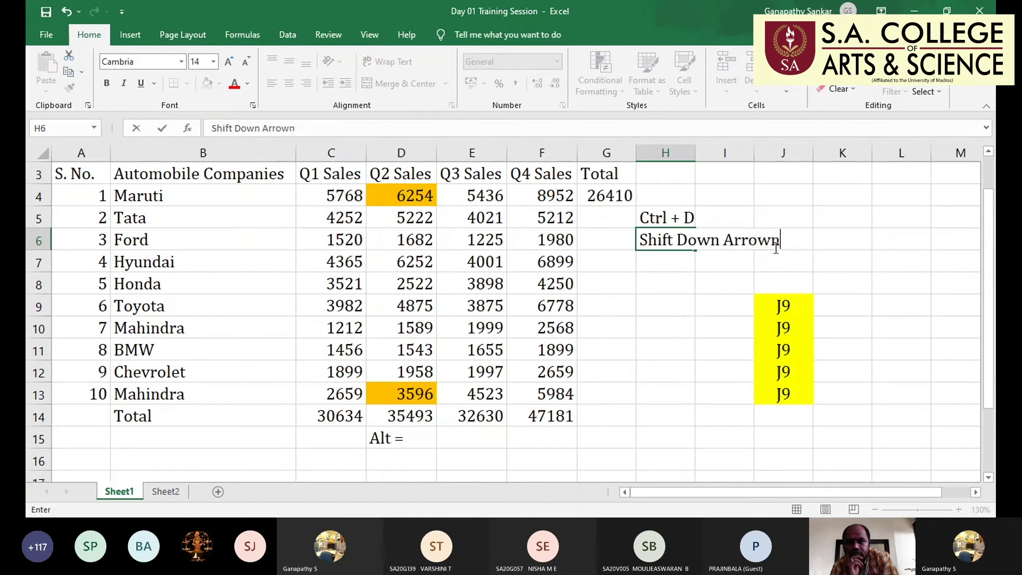
pyautogui.click(776, 248)
pyautogui.write("'")
pyautogui.press('Escape')
# Copy Maruti's total formula from G4 into G5:G13, and clear the pasted totals
pyautogui.press('Up')
pyautogui.press('Up')
pyautogui.press('Left')
pyautogui.hotkey('ctrl', 'c')
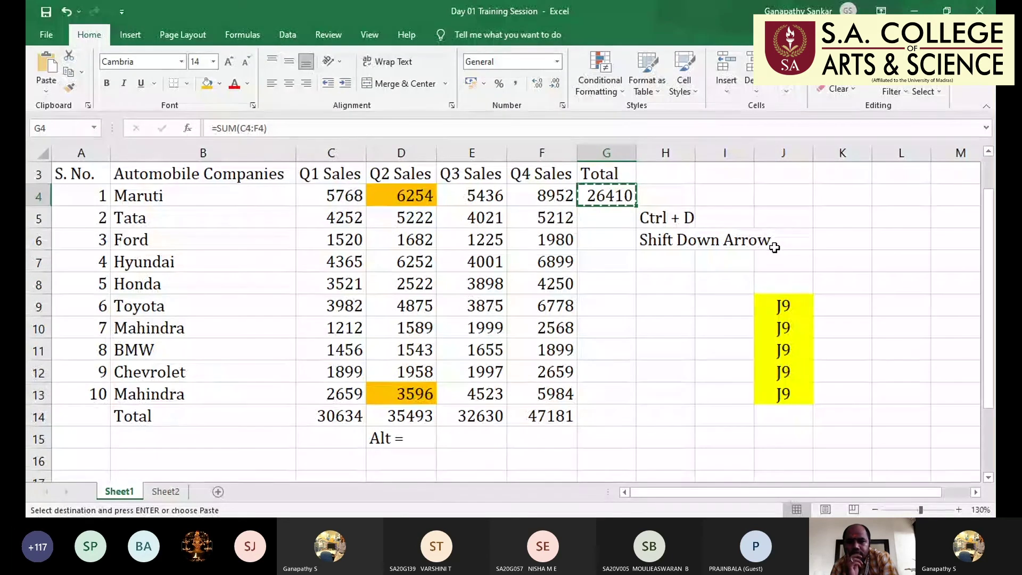
pyautogui.press('Down')
pyautogui.hotkey('shift', 'Down')
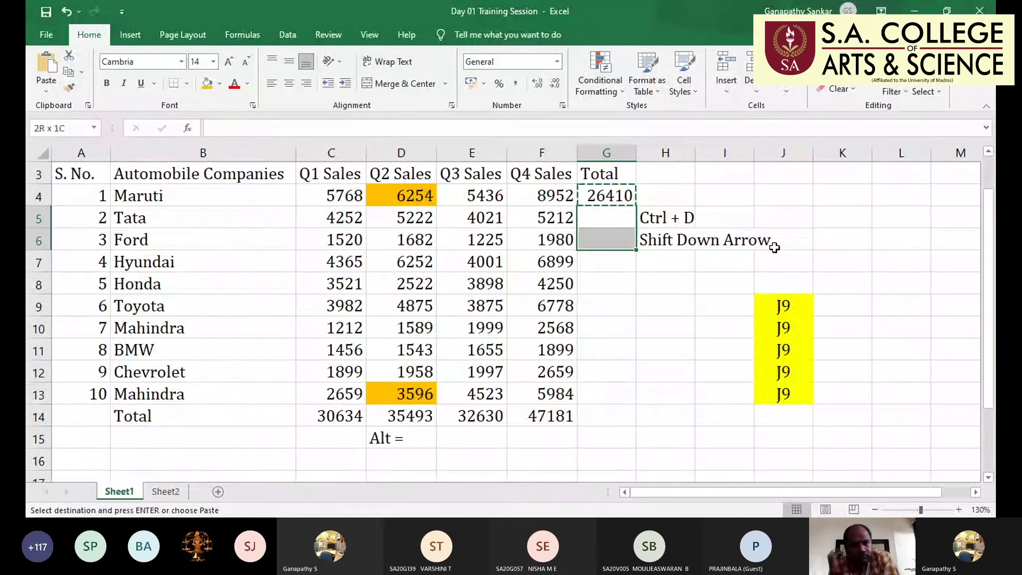
pyautogui.hotkey('shift', 'Down')
pyautogui.hotkey('shift', 'Down')
pyautogui.hotkey('shift', 'Down')
pyautogui.hotkey('shift', 'Down')
pyautogui.hotkey('shift', 'Down')
pyautogui.hotkey('shift', 'Down')
pyautogui.hotkey('shift', 'Down')
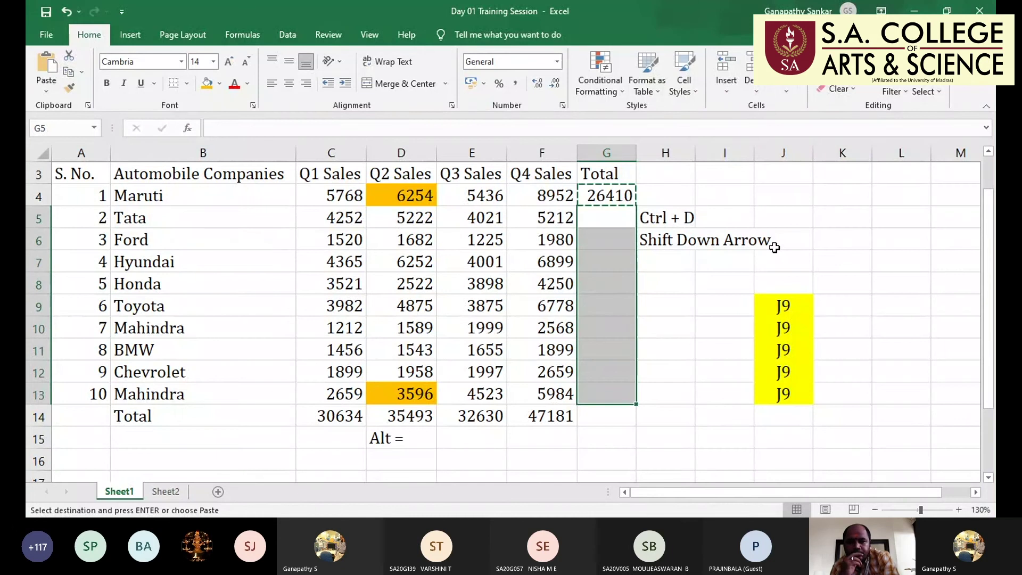
pyautogui.press('Return')
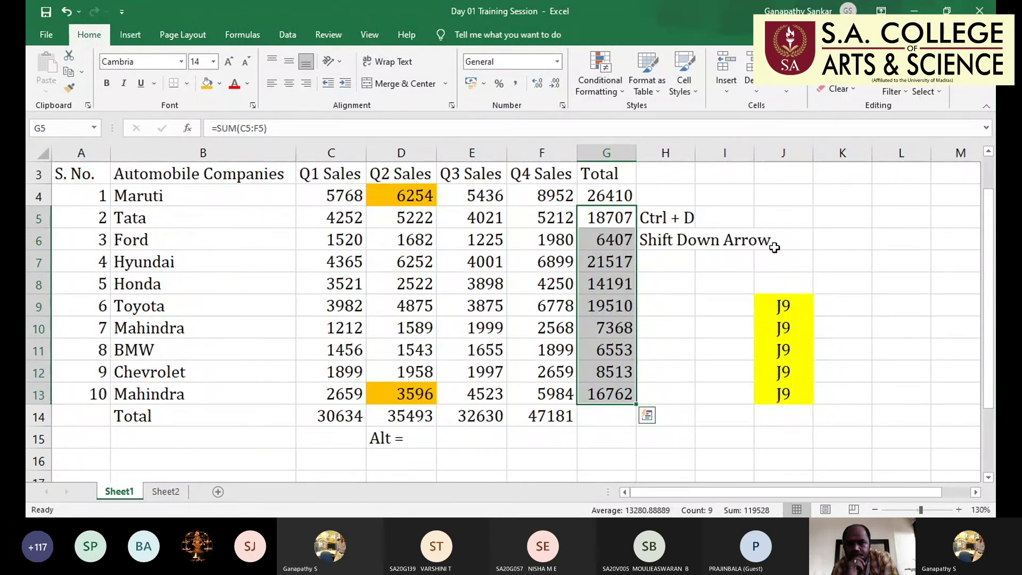
pyautogui.press('Delete')
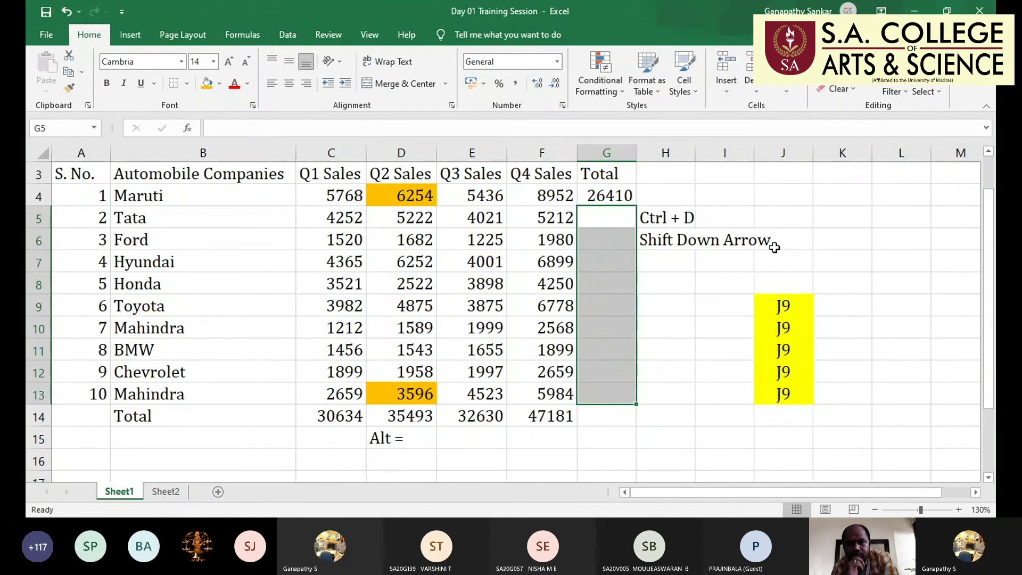
pyautogui.press('Up')
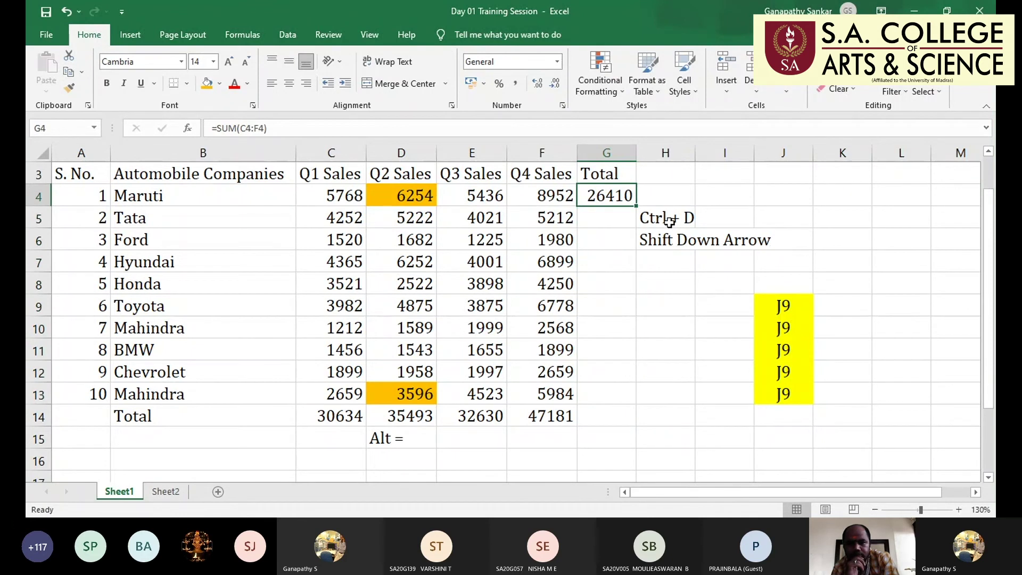
# Move the two shortcut notes from H5:H6 to I5:I6
pyautogui.moveTo(665, 219); pyautogui.dragTo(665, 263)
pyautogui.press('Delete')
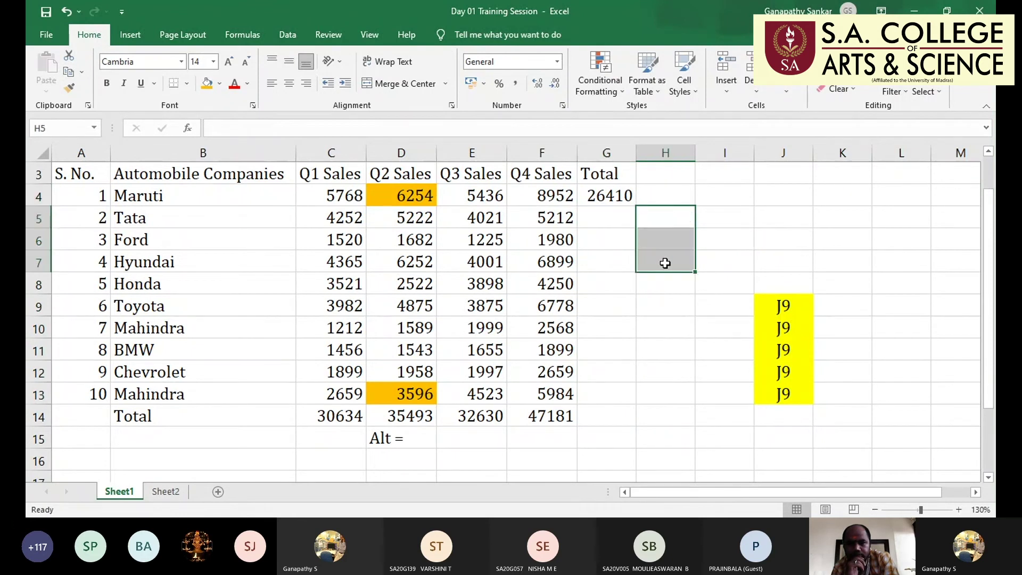
pyautogui.hotkey('ctrl', 'z')
pyautogui.hotkey('shift', 'Up')
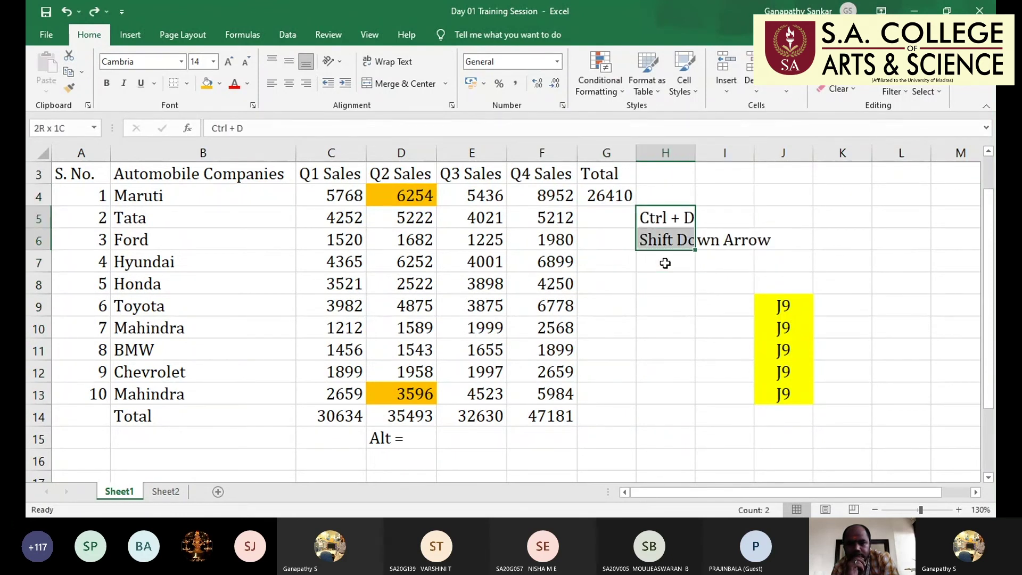
pyautogui.hotkey('ctrl', 'c')
pyautogui.press('Right')
pyautogui.hotkey('ctrl', 'v')
pyautogui.press('Left')
pyautogui.press('Left')
pyautogui.press('Up')
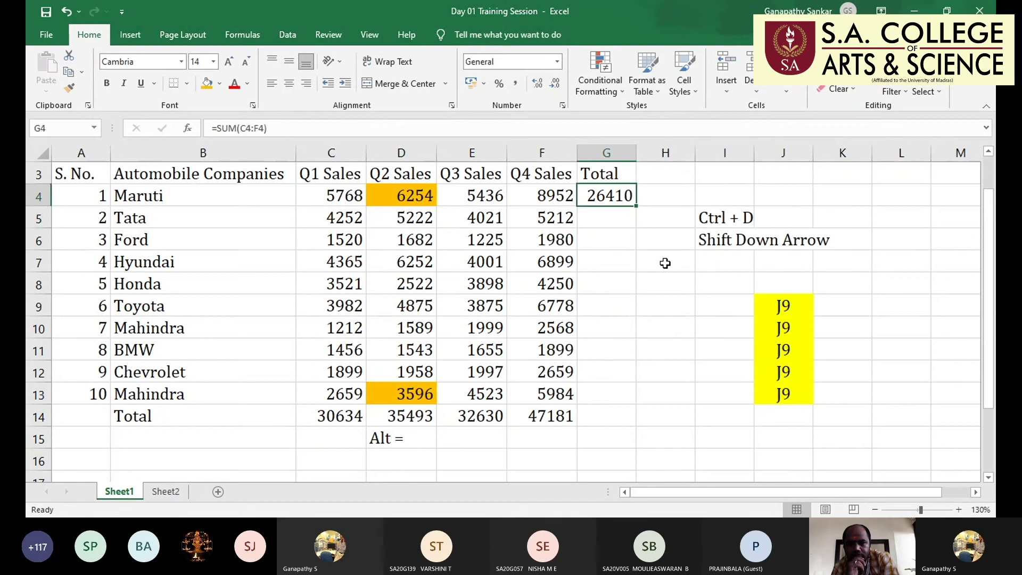
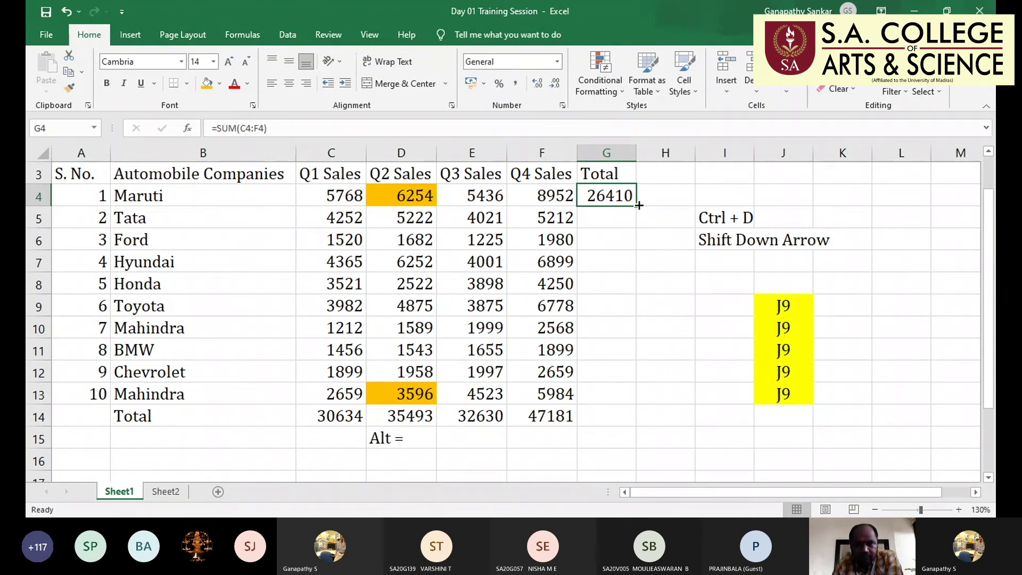
# Fill Maruti's total formula from G4 down through G13, and clear all the company totals in G4:G13
pyautogui.moveTo(638, 205); pyautogui.dragTo(630, 395)
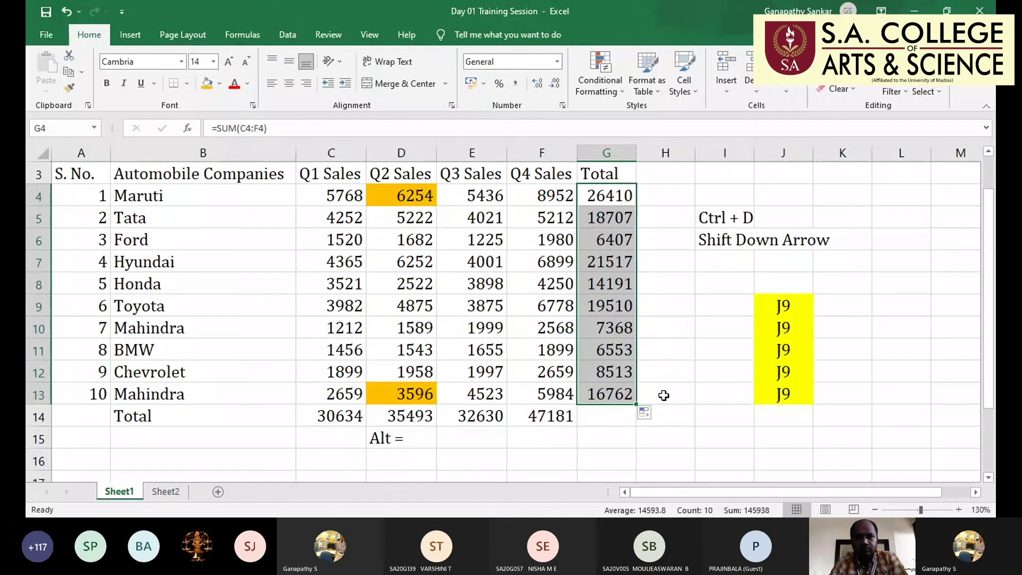
pyautogui.press('Delete')
# Clear the Q2 to Q4 totals and the shortcut note in D14:F15, keeping the Q1 total
pyautogui.press('Down')
pyautogui.press('Down')
pyautogui.press('Down')
pyautogui.press('Down')
pyautogui.press('Down')
pyautogui.press('Down')
pyautogui.press('Down')
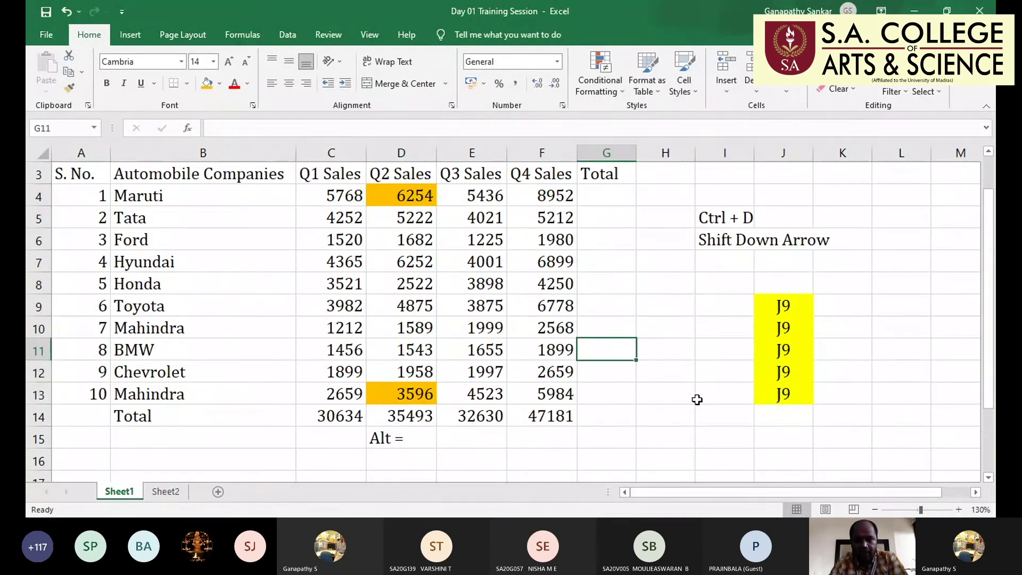
pyautogui.press('Down')
pyautogui.press('Down')
pyautogui.press('Down')
pyautogui.press('Left')
pyautogui.press('Left')
pyautogui.press('Left')
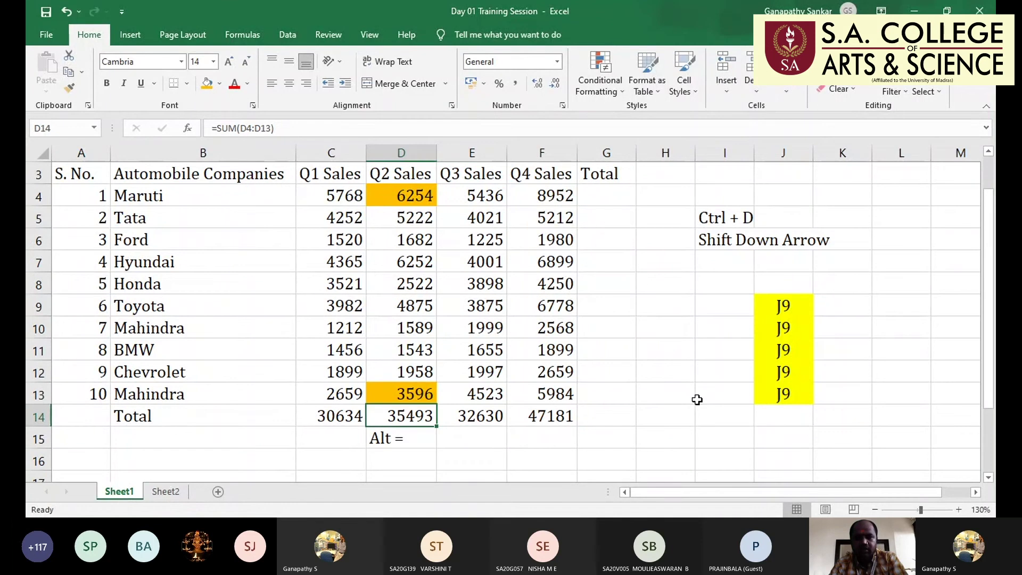
pyautogui.hotkey('shift', 'Right')
pyautogui.hotkey('shift', 'Right')
pyautogui.hotkey('shift', 'Down')
pyautogui.press('Delete')
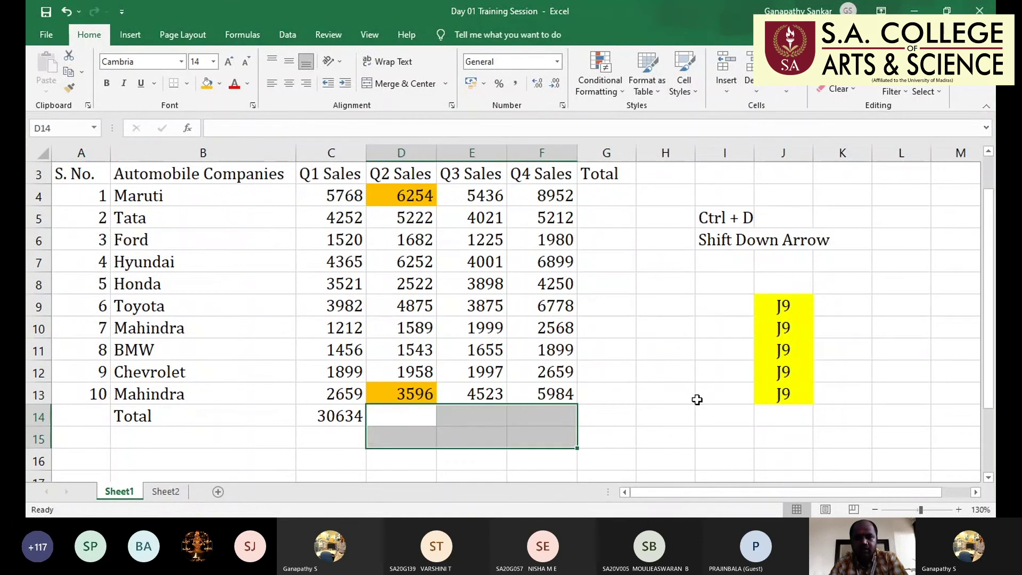
# Enter the note "Ctrl + R" in D15 and fill the Q1 total formula right into D14
pyautogui.press('Left')
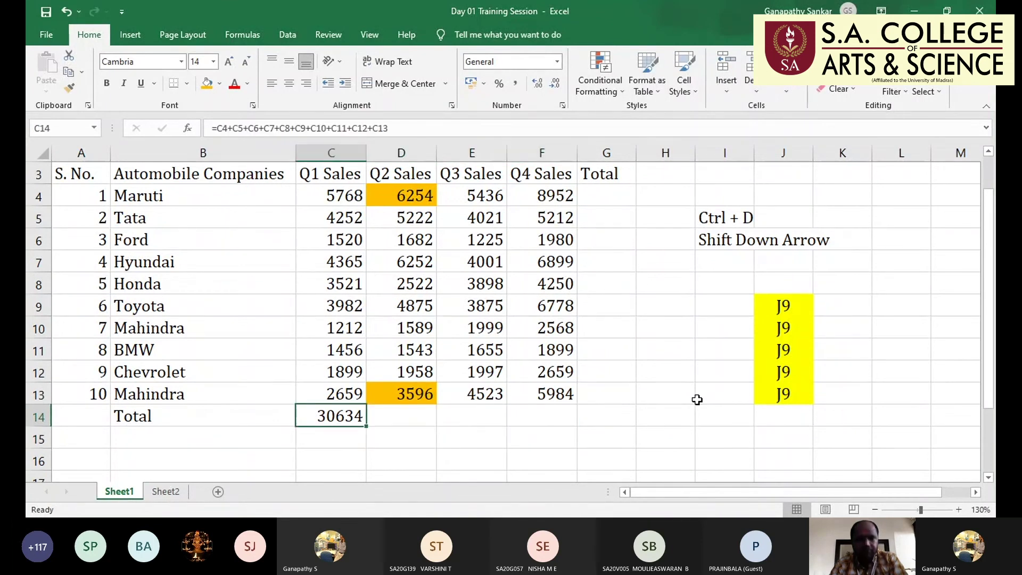
pyautogui.press('Right')
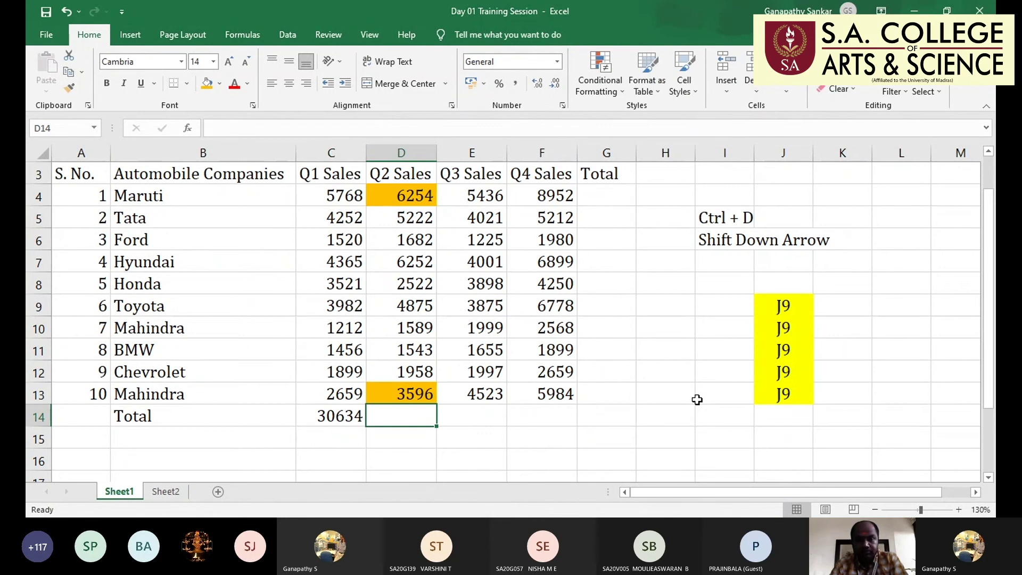
pyautogui.press('Down')
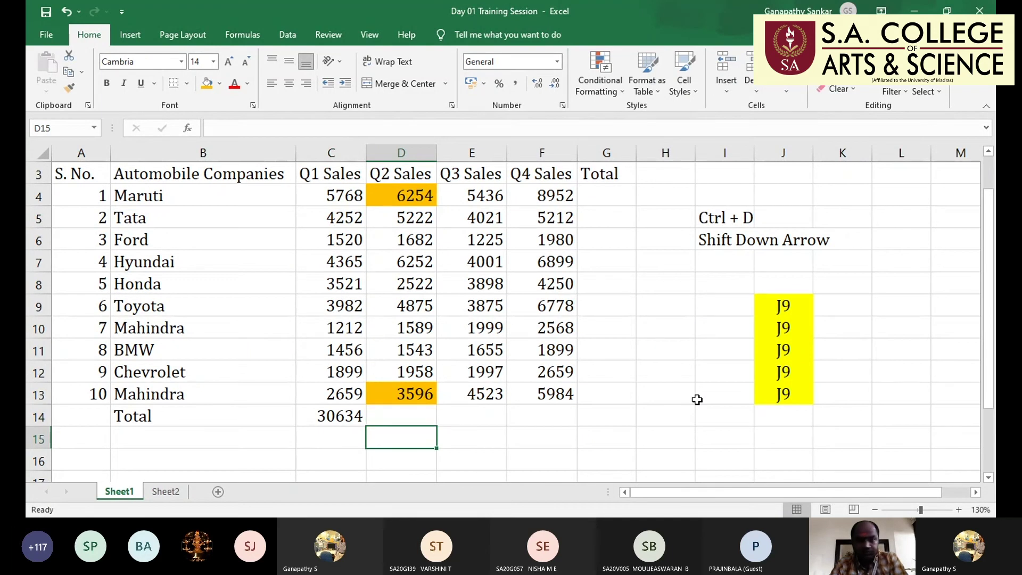
pyautogui.write('Ctrl + R')
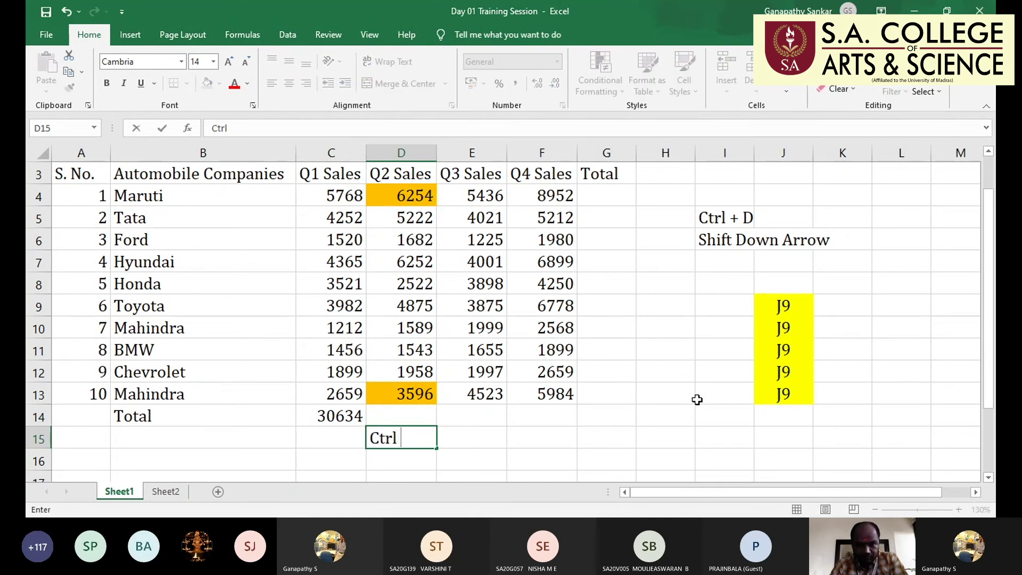
pyautogui.hotkey('ctrl', 'Return')
pyautogui.press('Up')
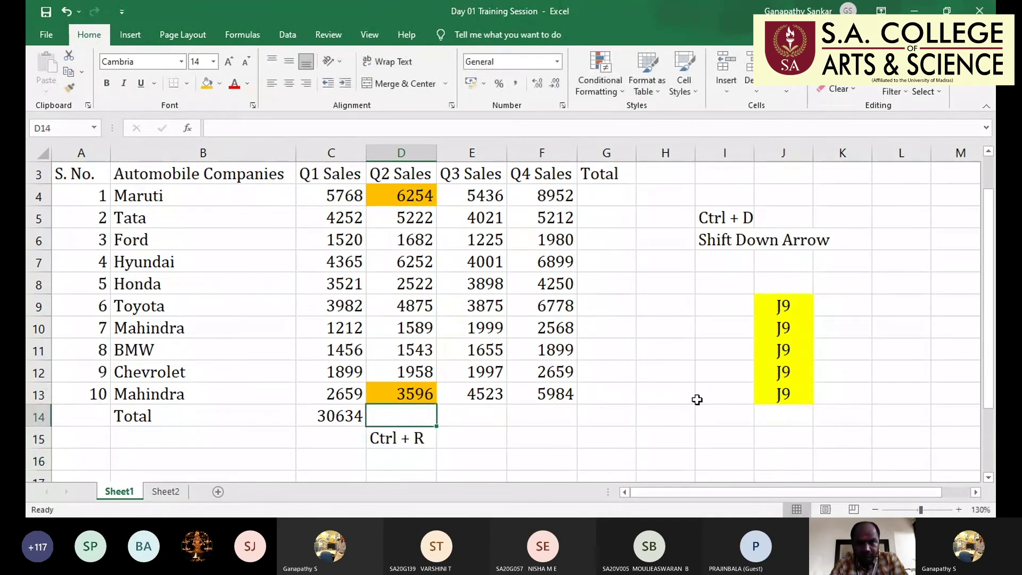
pyautogui.hotkey('ctrl', 'r')
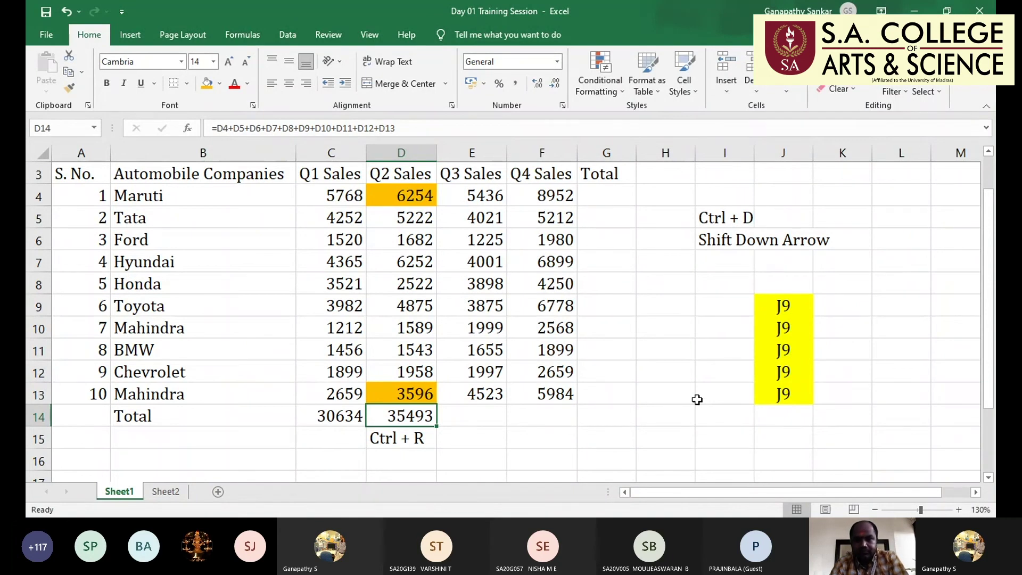
# Compare the total formulas in C14 and D14 with the Q1 and Q2 cells they reference, and look at the Q3 column
pyautogui.moveTo(402, 195); pyautogui.dragTo(401, 372)
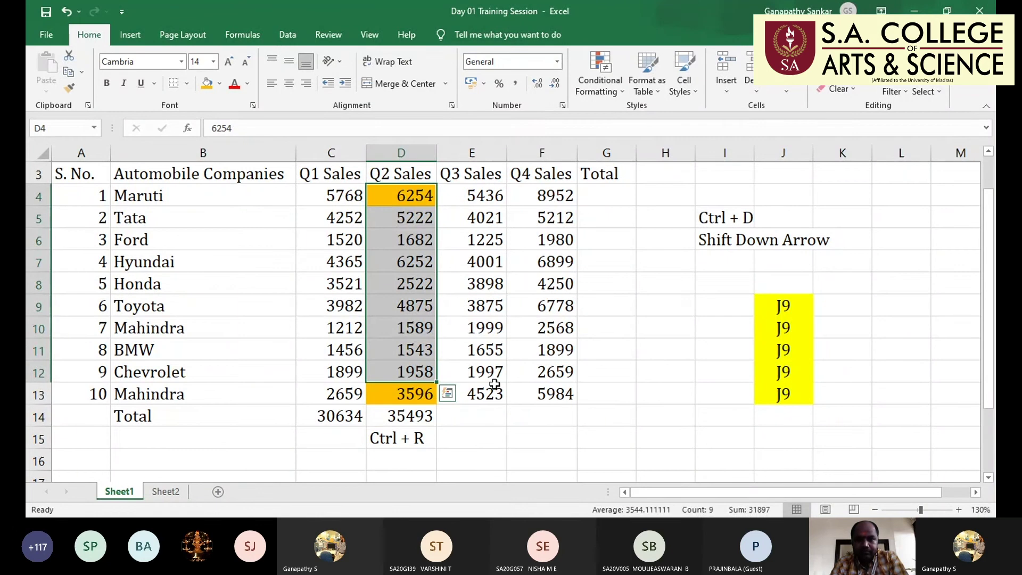
pyautogui.hotkey('shift', 'Down')
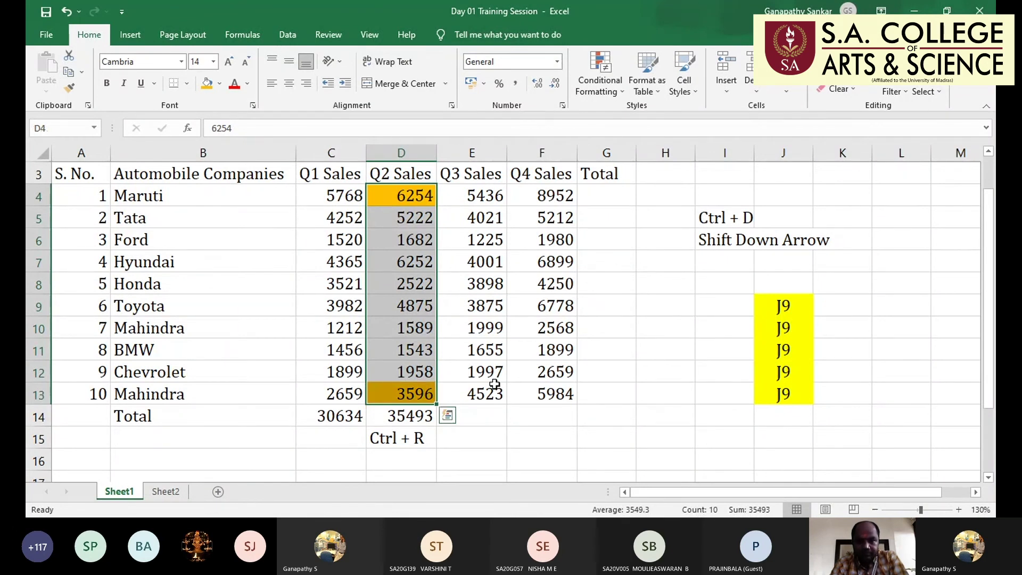
pyautogui.moveTo(331, 174); pyautogui.dragTo(349, 410)
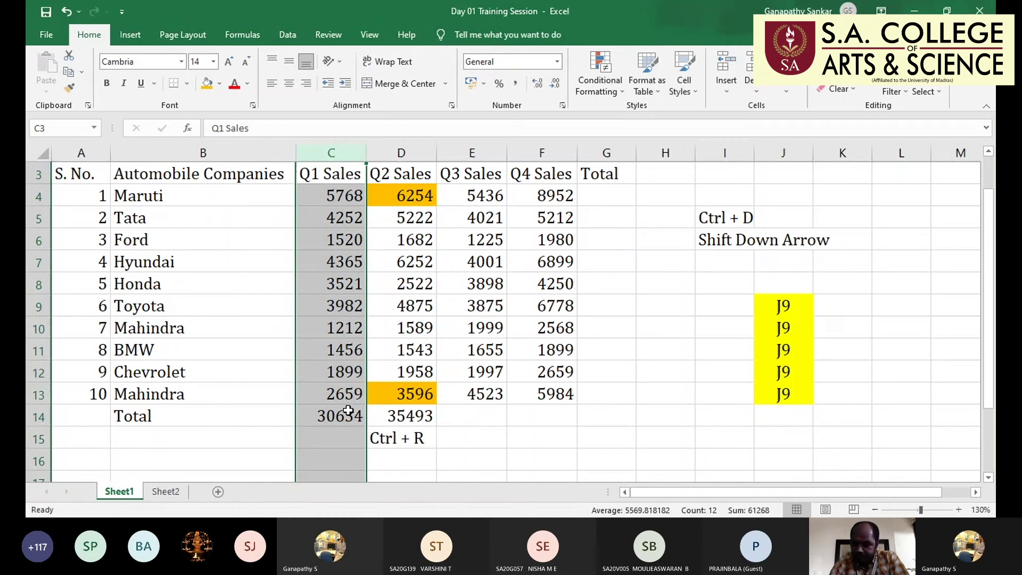
pyautogui.click(349, 410)
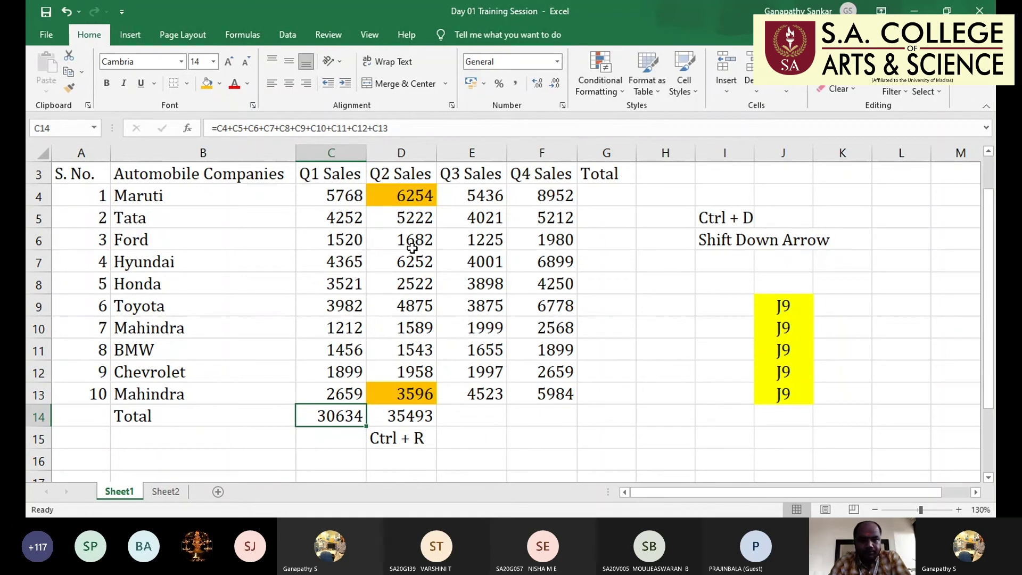
pyautogui.click(408, 130)
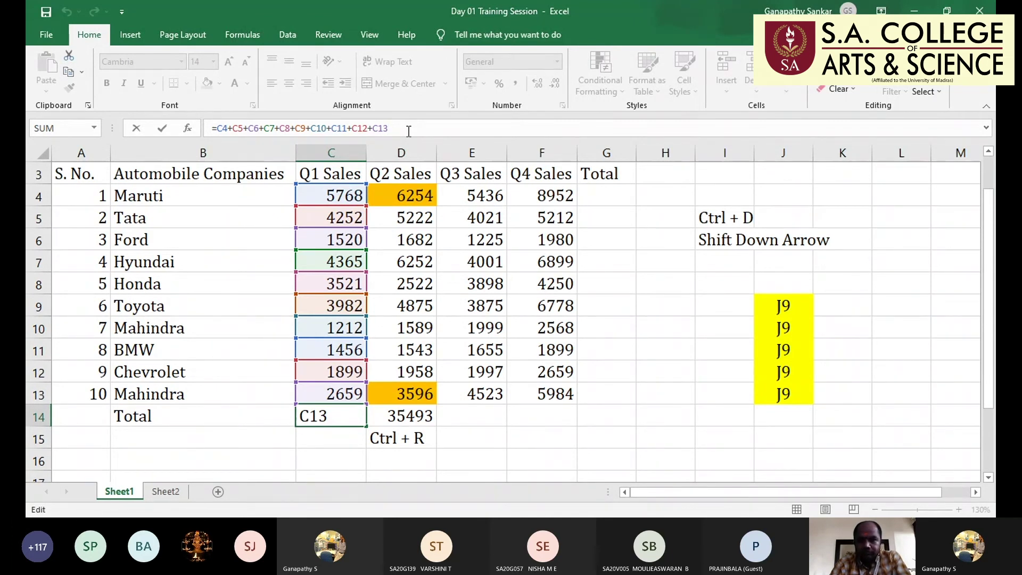
pyautogui.press('Tab')
pyautogui.click(408, 130)
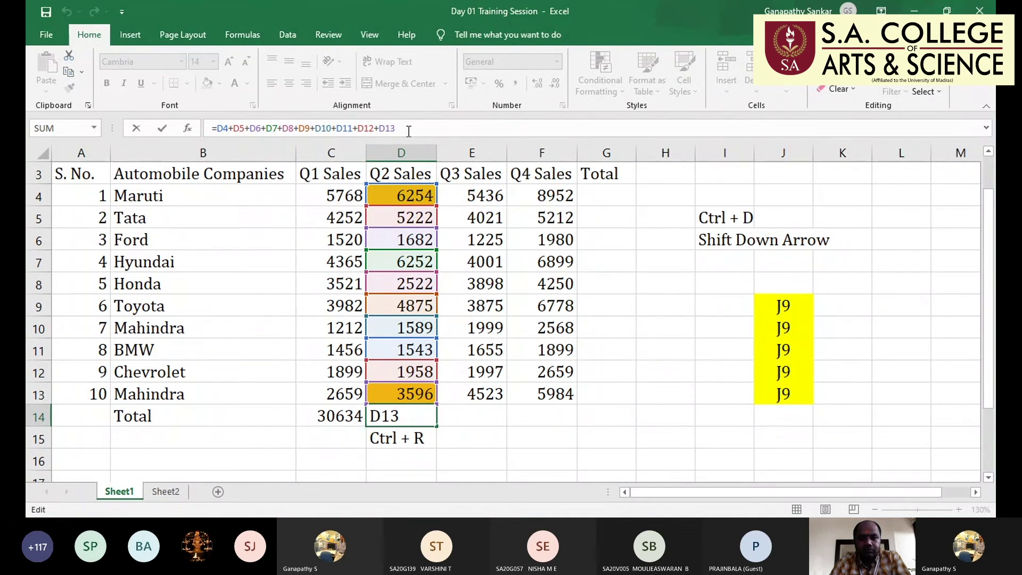
pyautogui.press('Tab')
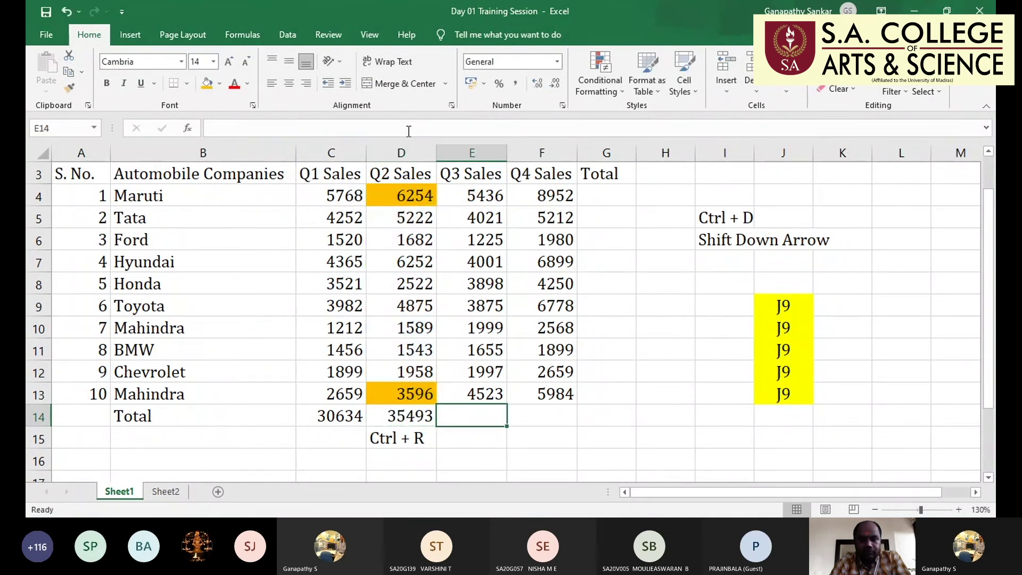
pyautogui.click(452, 146)
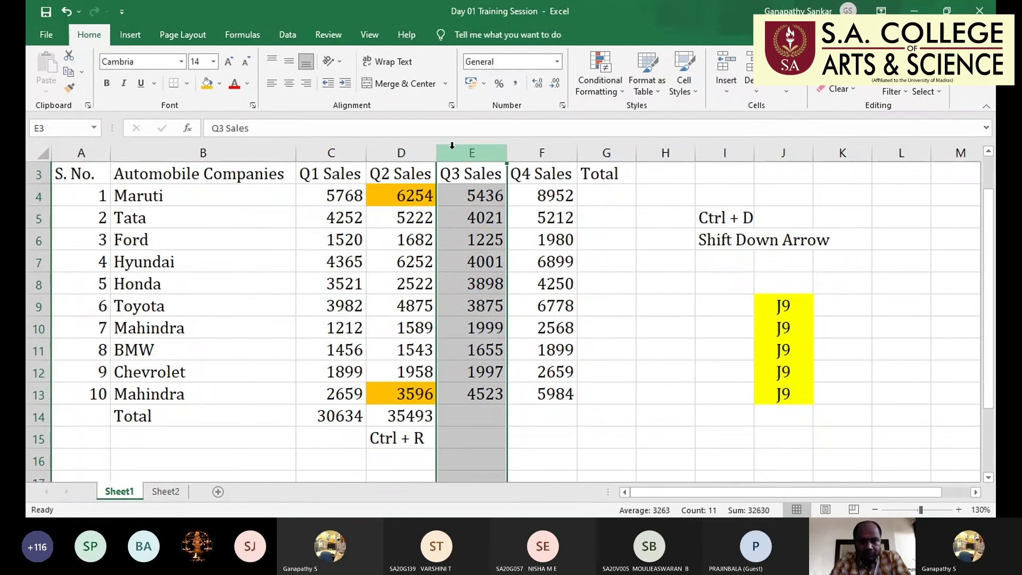
pyautogui.click(494, 407)
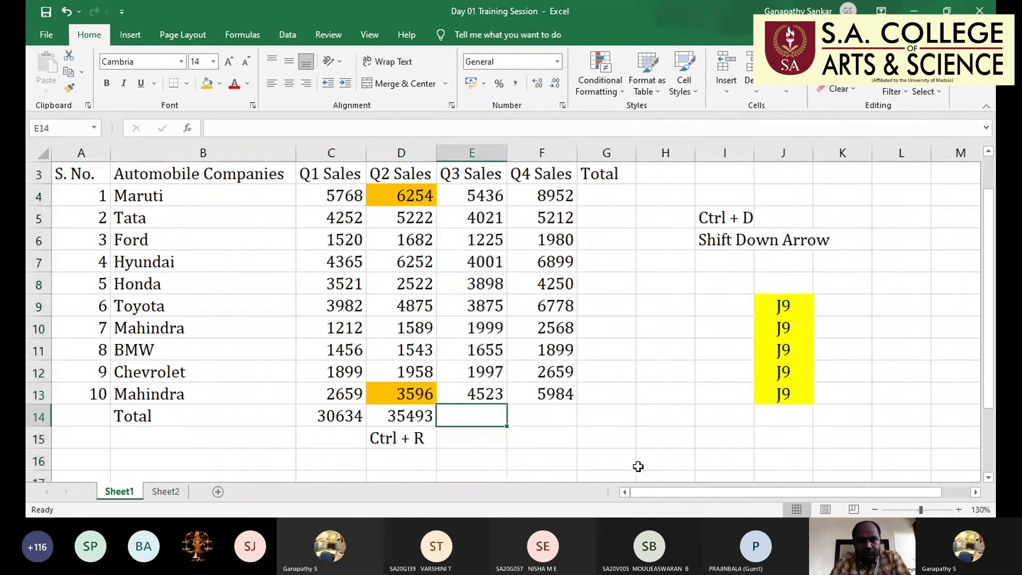
# Fill the total formula right into E14 and F14 for Q3 and Q4, checking the cells each formula references
pyautogui.hotkey('ctrl', 'r')
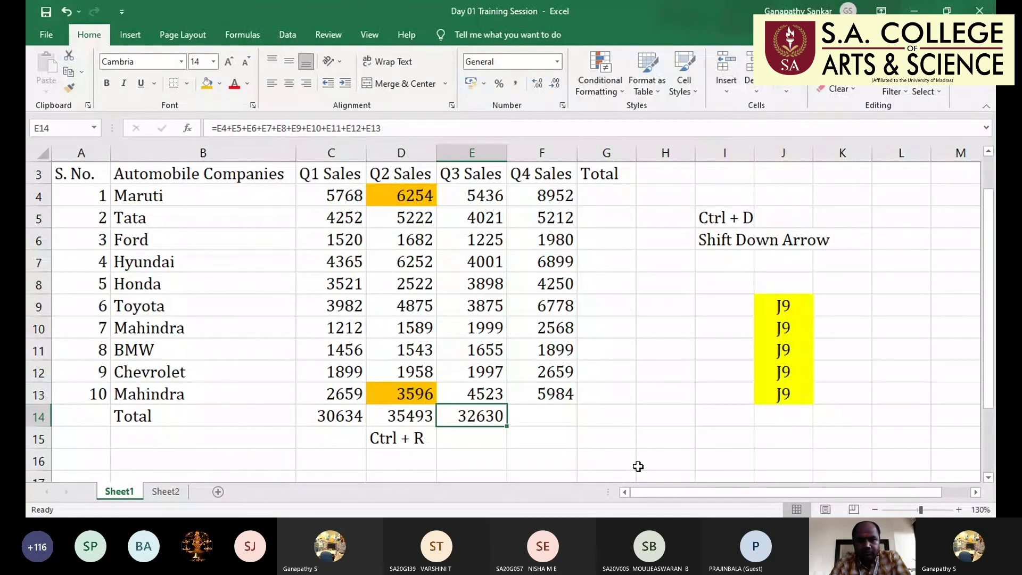
pyautogui.press('F2')
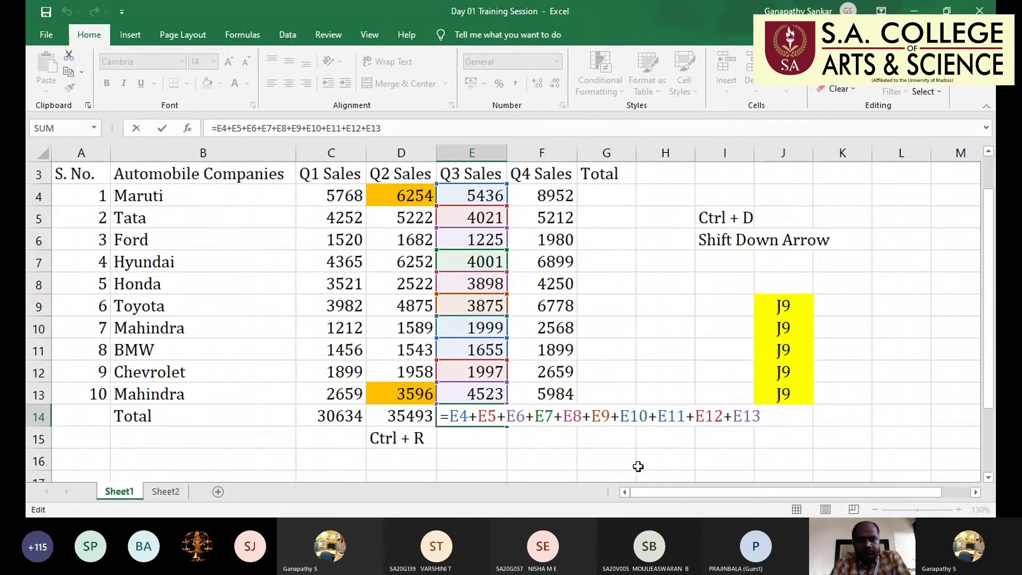
pyautogui.hotkey('ctrl', 'Return')
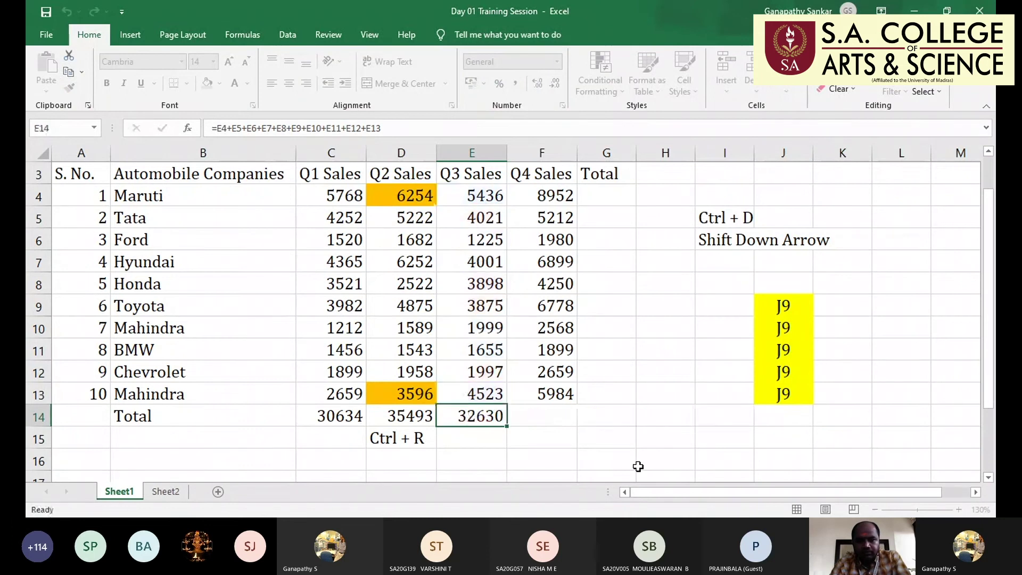
pyautogui.press('Right')
pyautogui.hotkey('ctrl', 'r')
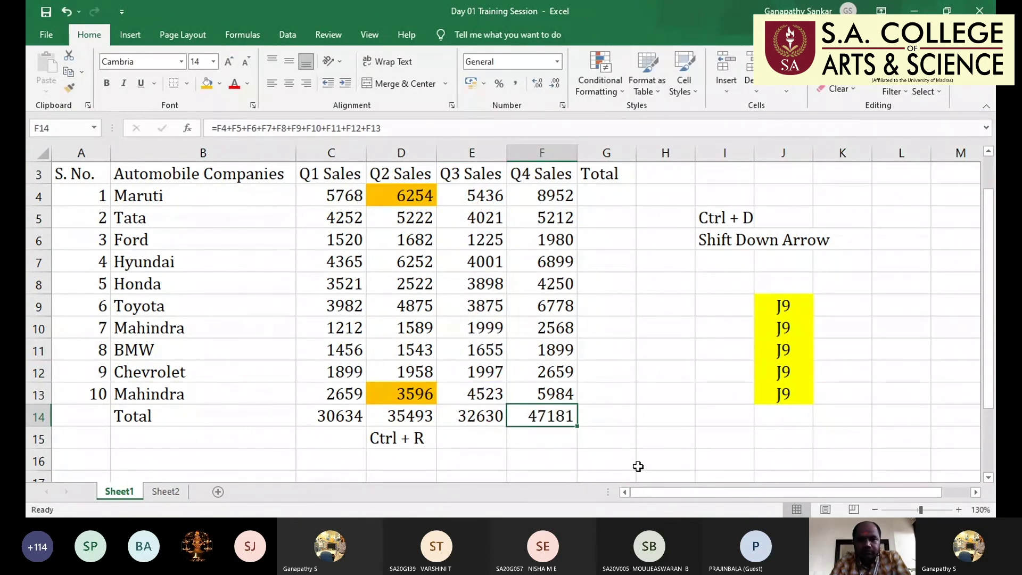
pyautogui.press('F2')
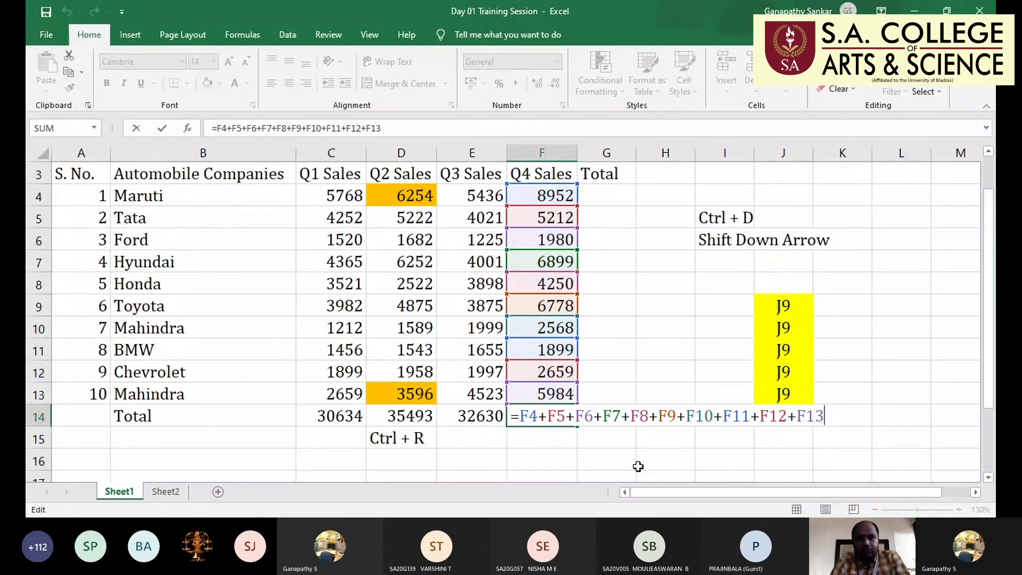
pyautogui.press('Return')
pyautogui.click(600, 193)
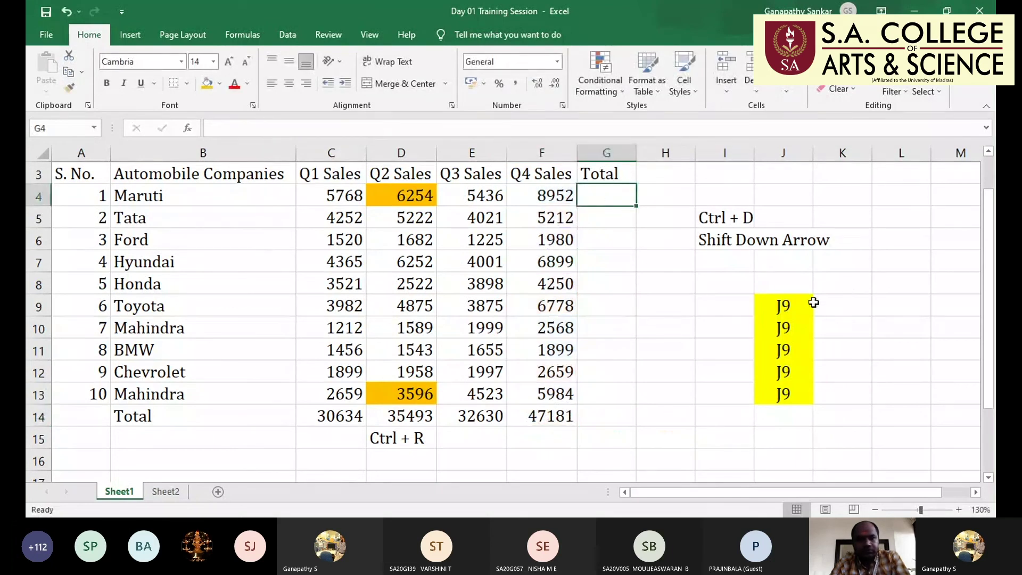
pyautogui.click(713, 221)
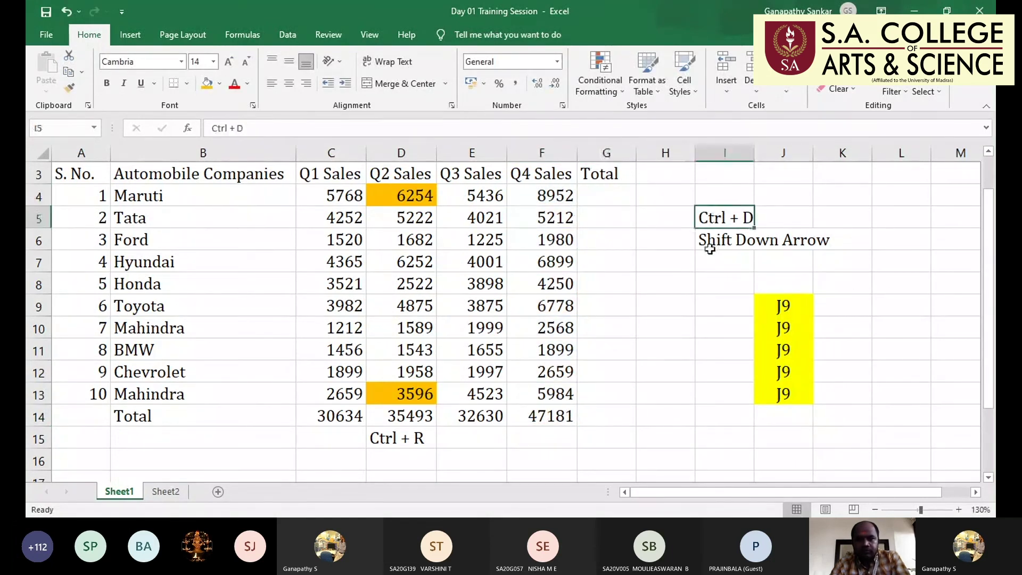
pyautogui.moveTo(604, 213); pyautogui.dragTo(600, 406)
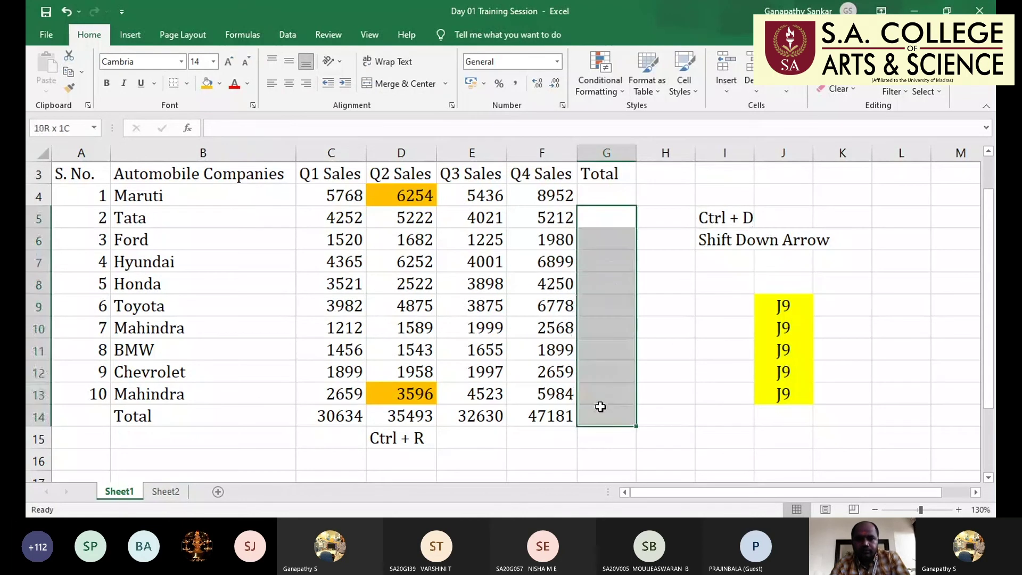
# Fill the yellow J9 entries from J9:J13 right into K9:K13, one cell at a time
pyautogui.click(854, 307)
pyautogui.hotkey('ctrl', 'r')
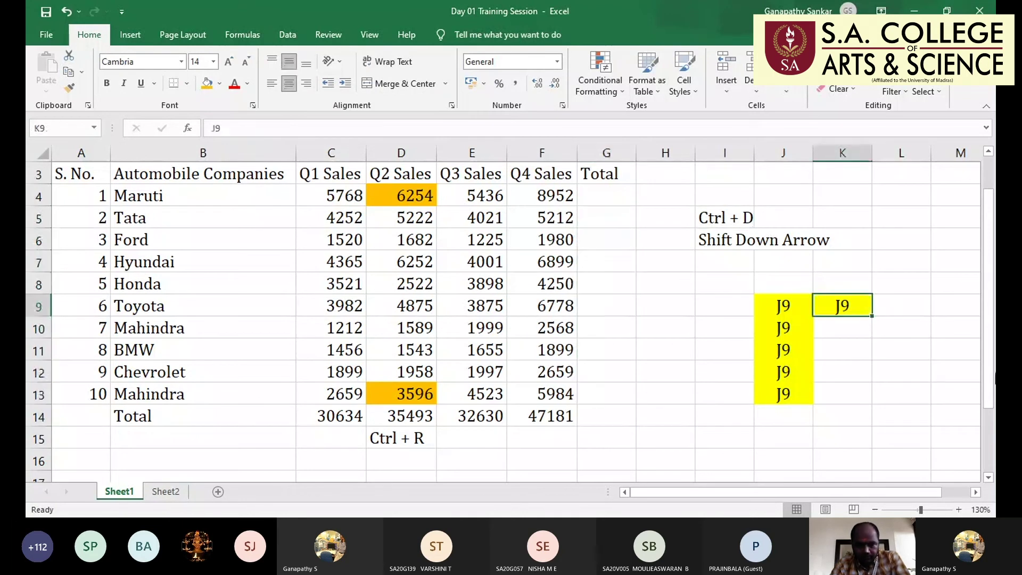
pyautogui.press('Down')
pyautogui.hotkey('ctrl', 'r')
pyautogui.press('Down')
pyautogui.hotkey('ctrl', 'r')
pyautogui.press('Down')
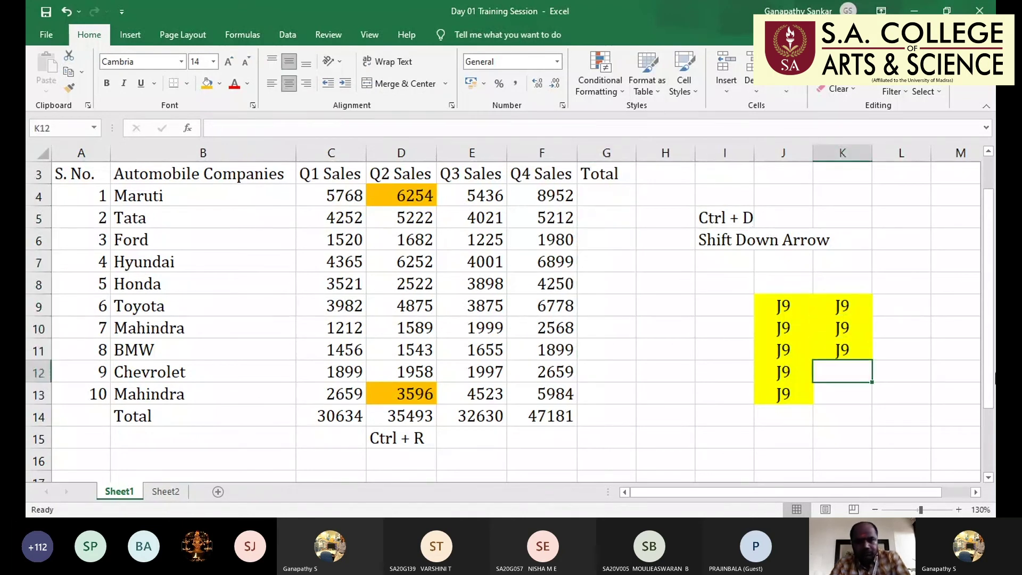
pyautogui.hotkey('ctrl', 'r')
pyautogui.press('Down')
pyautogui.hotkey('ctrl', 'r')
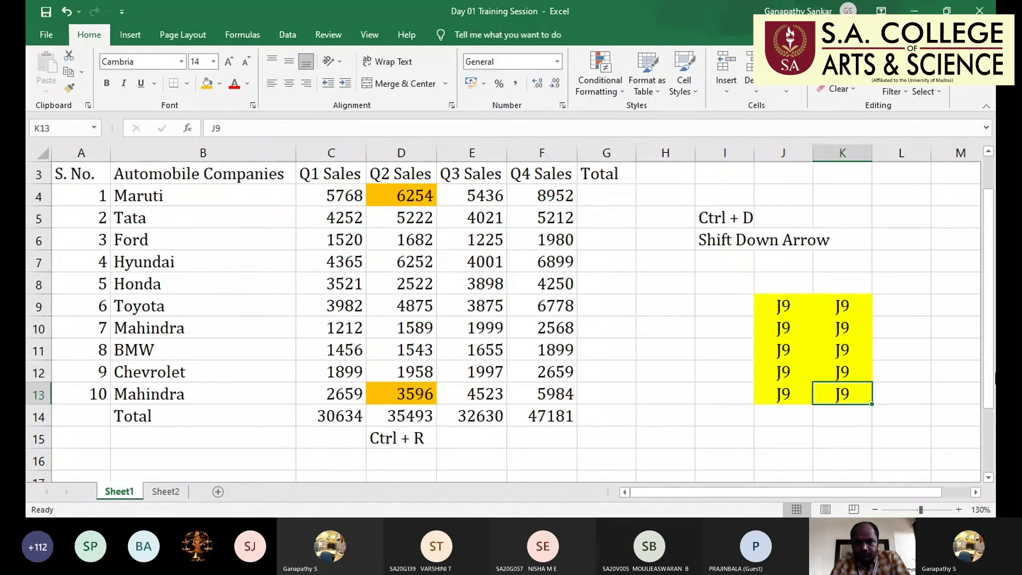
# Fill the yellow entries from K9:K13 right into L9:L13, row by row
pyautogui.hotkey('ctrl', 'Up')
pyautogui.press('Right')
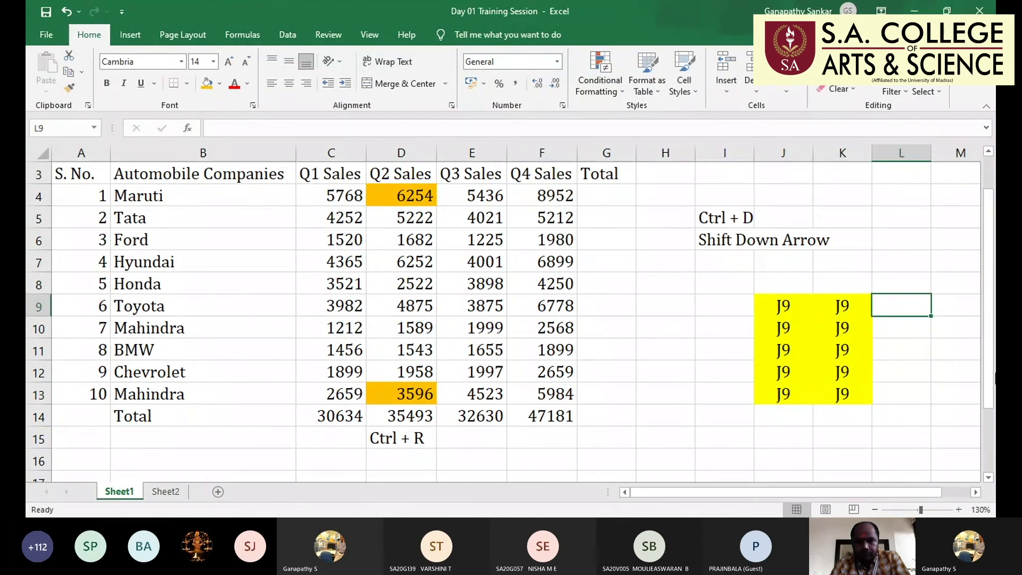
pyautogui.hotkey('ctrl', 'r')
pyautogui.press('Down')
pyautogui.hotkey('ctrl', 'r')
pyautogui.press('Down')
pyautogui.hotkey('ctrl', 'r')
pyautogui.press('Down')
pyautogui.hotkey('ctrl', 'r')
pyautogui.press('Down')
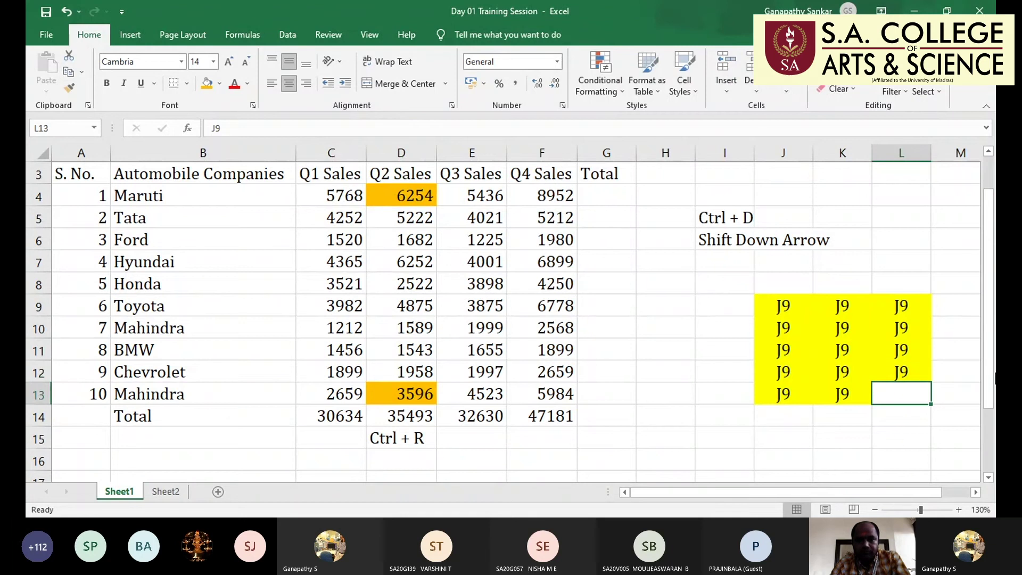
pyautogui.hotkey('ctrl', 'r')
pyautogui.press('Up')
pyautogui.press('Up')
pyautogui.press('Up')
pyautogui.press('Up')
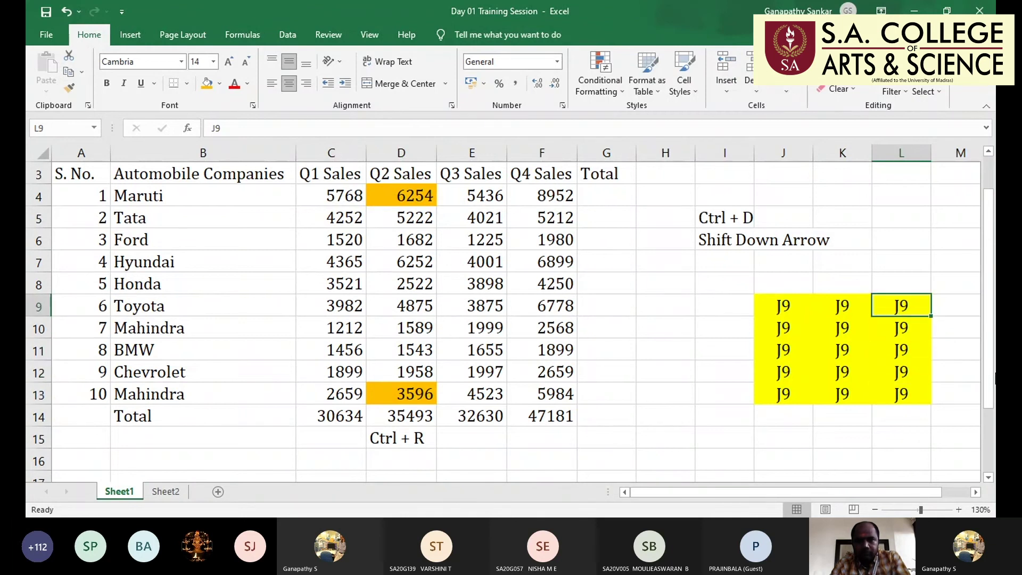
pyautogui.press('Left')
pyautogui.hotkey('shift', 'Down')
pyautogui.hotkey('shift', 'Down')
pyautogui.hotkey('shift', 'Down')
pyautogui.hotkey('shift', 'Down')
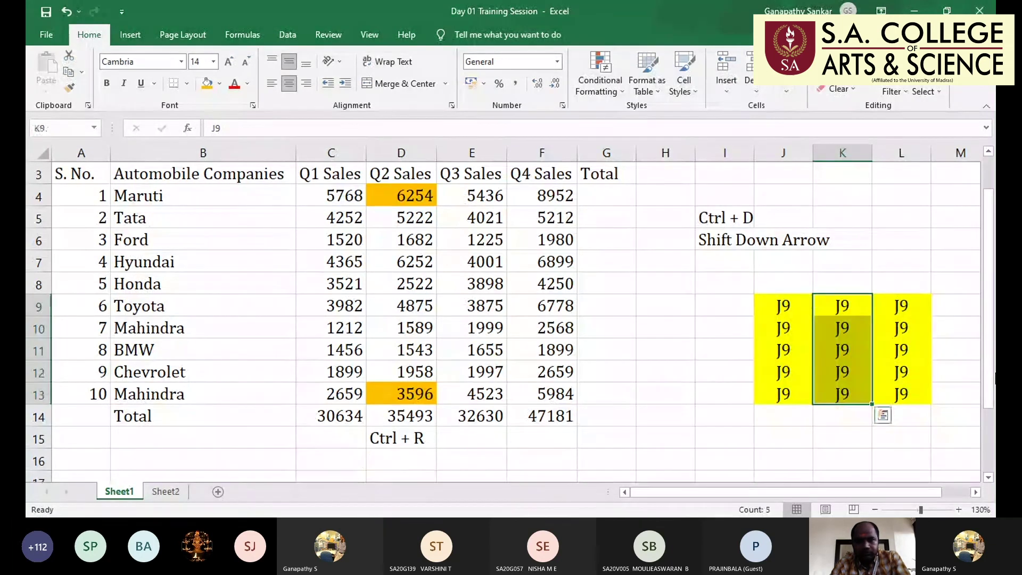
pyautogui.press('Right')
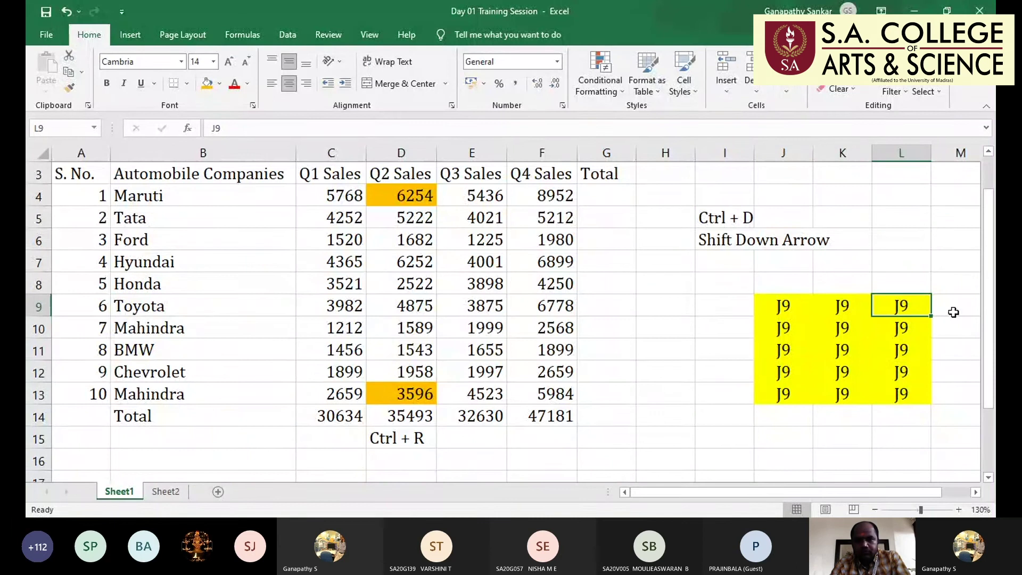
# Copy the company names from B4:B13 to B18:B27 and fill each name right into C18:C27
pyautogui.moveTo(210, 195); pyautogui.dragTo(214, 390)
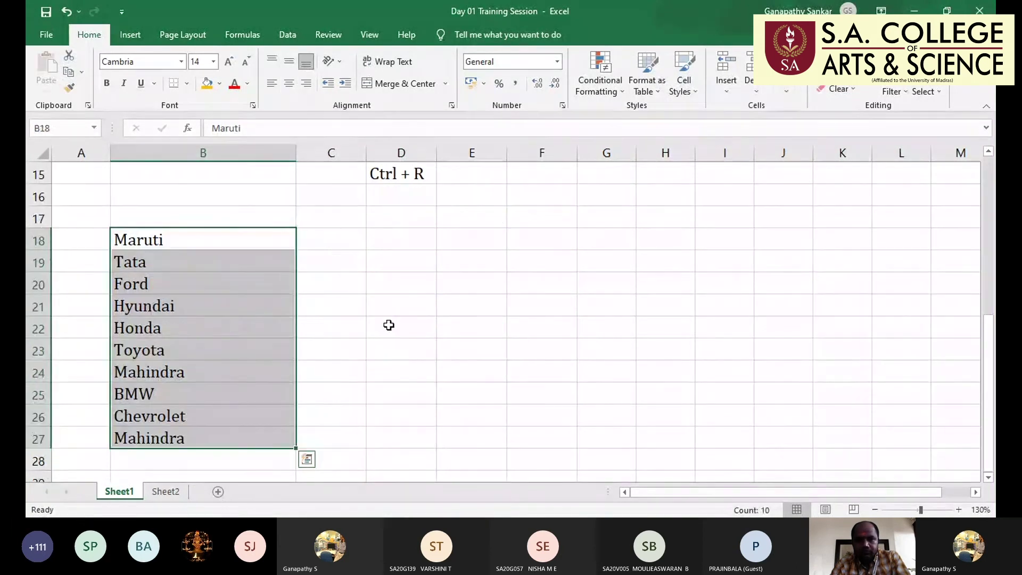
pyautogui.press('Right')
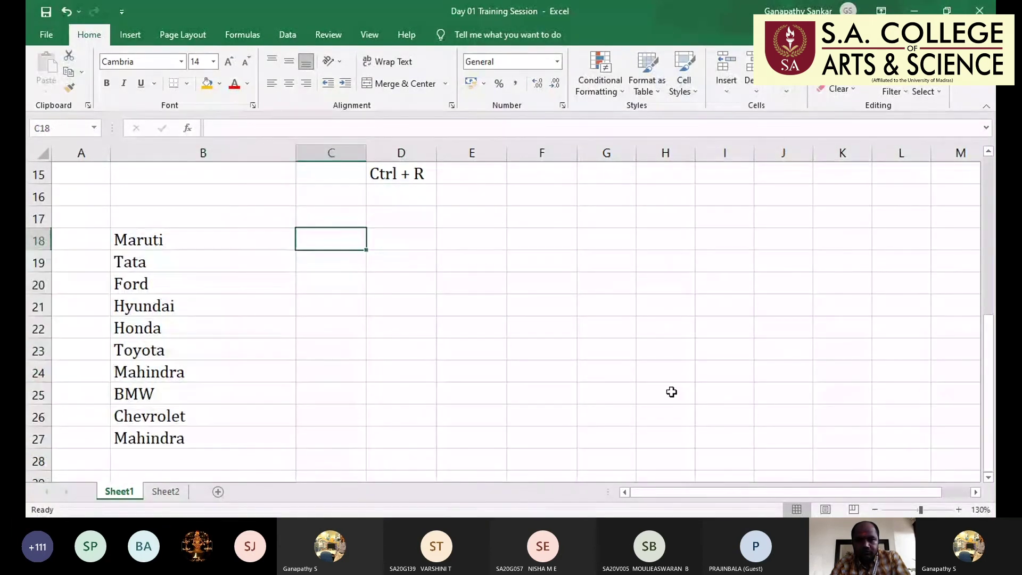
pyautogui.hotkey('ctrl', 'r')
pyautogui.press('Return')
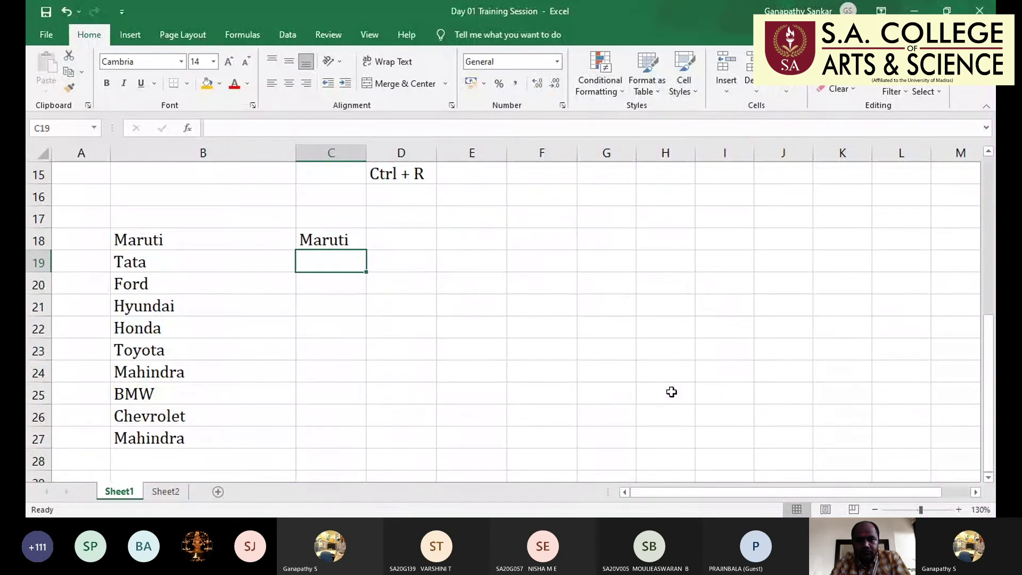
pyautogui.hotkey('ctrl', 'r')
pyautogui.press('Return')
pyautogui.hotkey('ctrl', 'r')
pyautogui.press('Return')
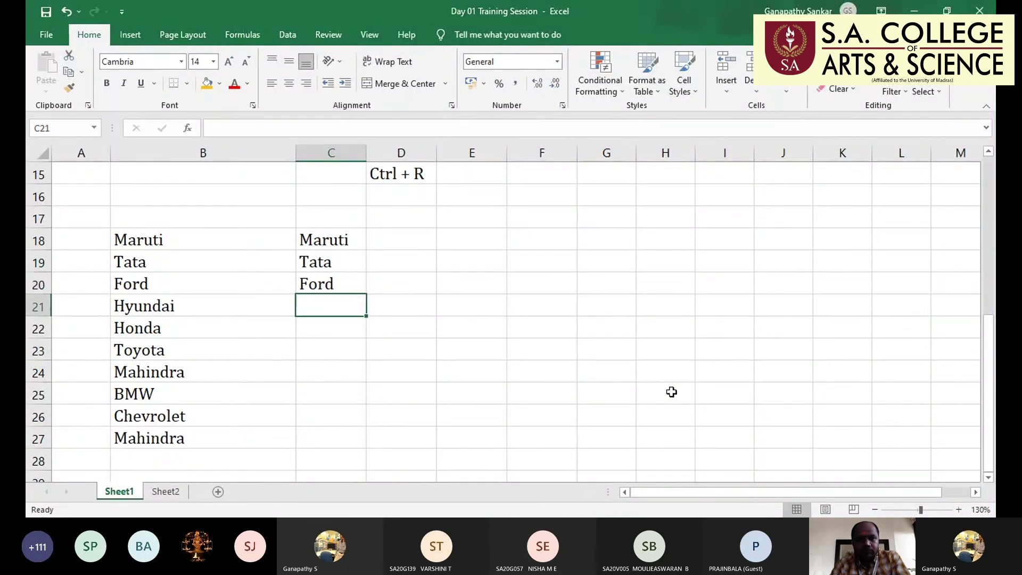
pyautogui.hotkey('ctrl', 'r')
pyautogui.press('Return')
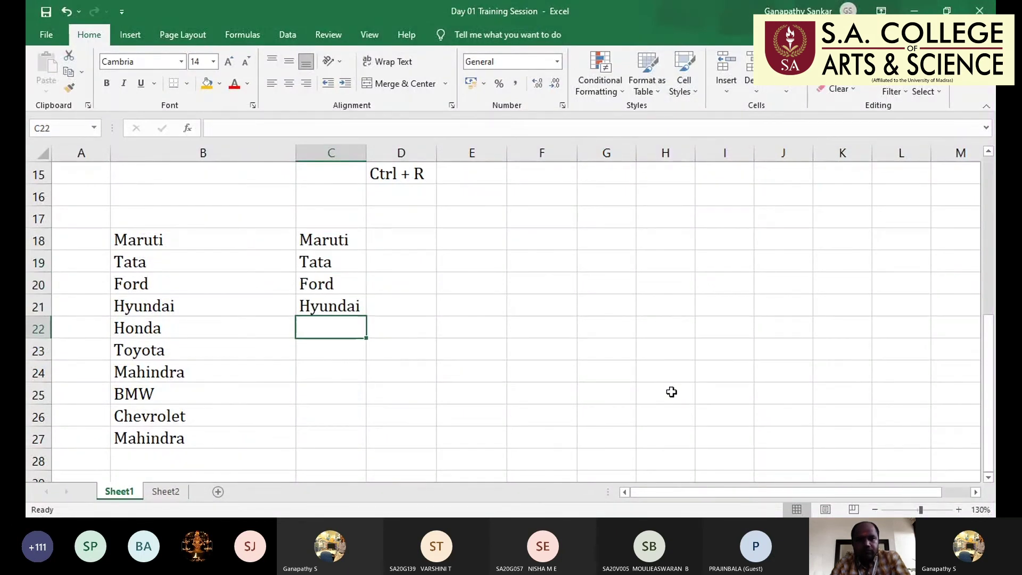
pyautogui.hotkey('ctrl', 'r')
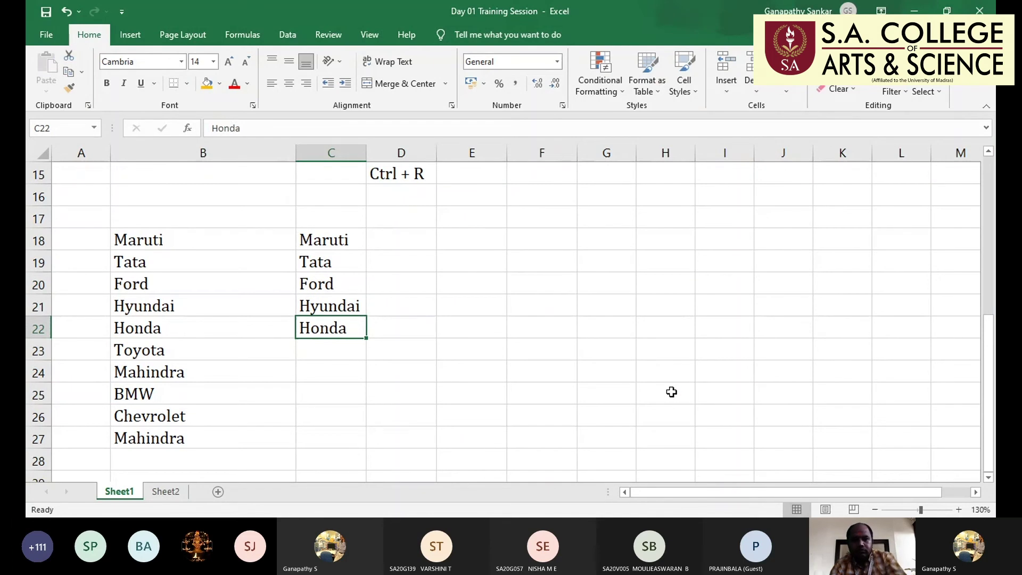
pyautogui.press('Return')
pyautogui.hotkey('ctrl', 'r')
pyautogui.press('Return')
pyautogui.hotkey('ctrl', 'r')
pyautogui.press('Return')
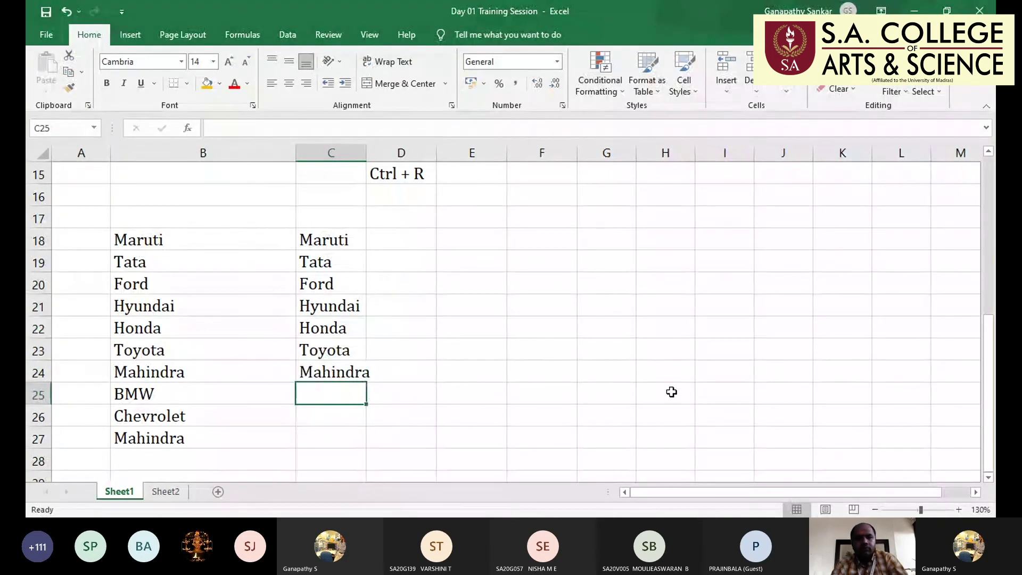
pyautogui.hotkey('ctrl', 'r')
pyautogui.press('Return')
pyautogui.hotkey('ctrl', 'r')
pyautogui.press('Return')
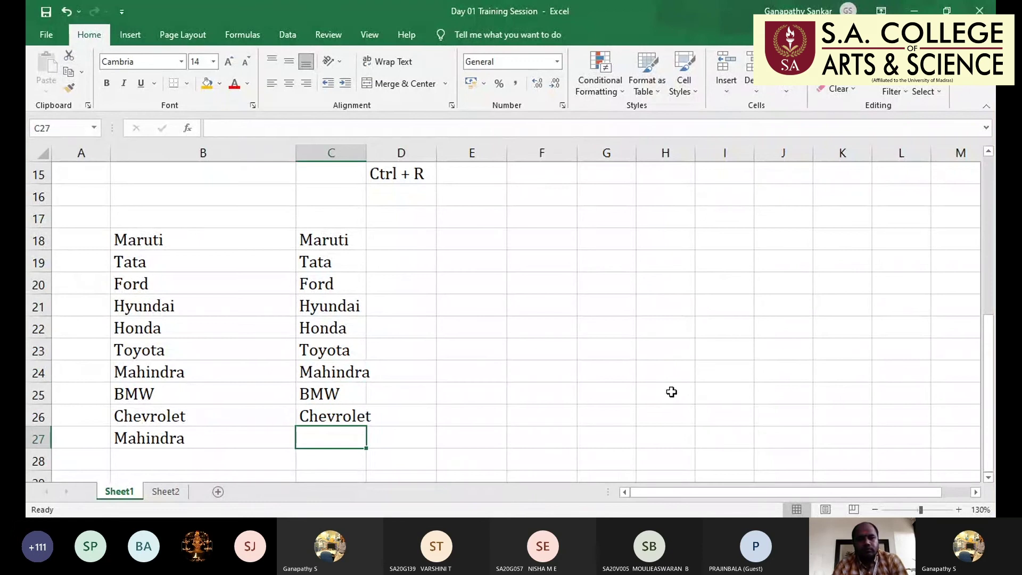
pyautogui.hotkey('ctrl', 'r')
pyautogui.press('Return')
# Fill Mahindra down from C27 through C38, one cell at a time
pyautogui.hotkey('ctrl', 'd')
pyautogui.press('Return')
pyautogui.hotkey('ctrl', 'd')
pyautogui.press('Return')
pyautogui.hotkey('ctrl', 'd')
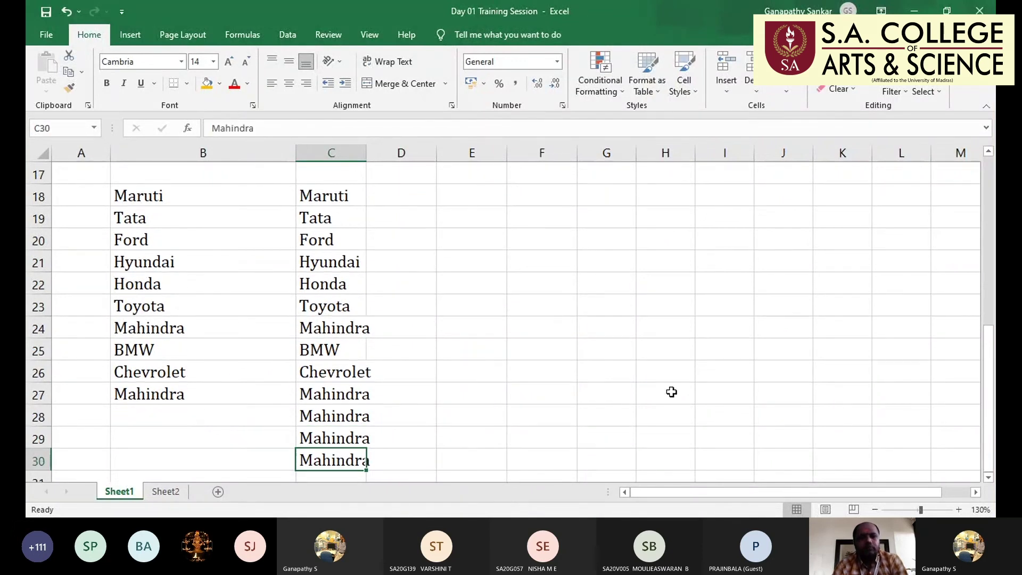
pyautogui.press('Return')
pyautogui.hotkey('ctrl', 'd')
pyautogui.press('Return')
pyautogui.hotkey('ctrl', 'd')
pyautogui.press('Return')
pyautogui.hotkey('ctrl', 'd')
pyautogui.press('Return')
pyautogui.hotkey('ctrl', 'd')
pyautogui.press('Return')
pyautogui.hotkey('ctrl', 'd')
pyautogui.press('Return')
pyautogui.hotkey('ctrl', 'd')
pyautogui.press('Return')
pyautogui.hotkey('ctrl', 'd')
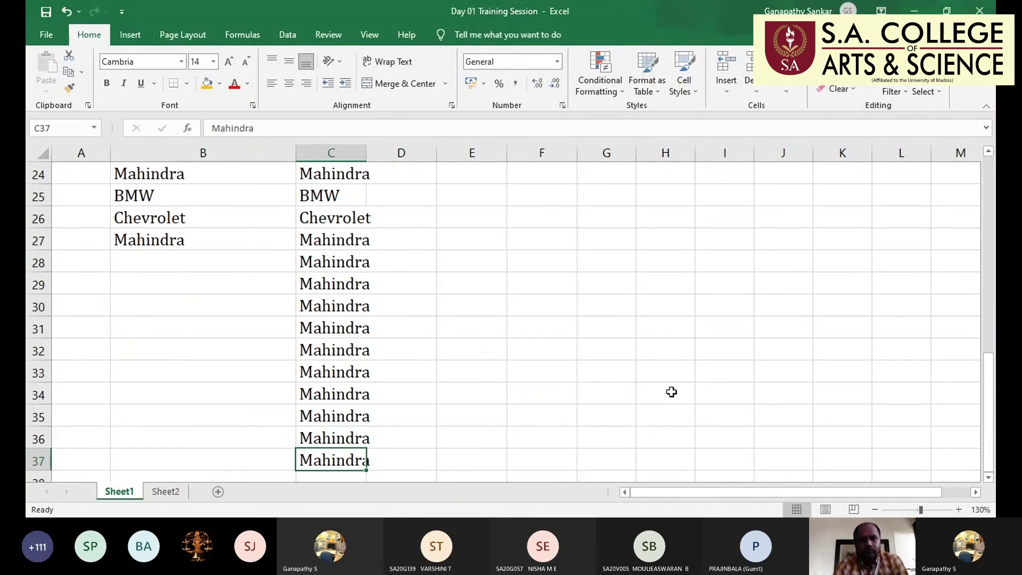
pyautogui.press('Return')
pyautogui.hotkey('ctrl', 'd')
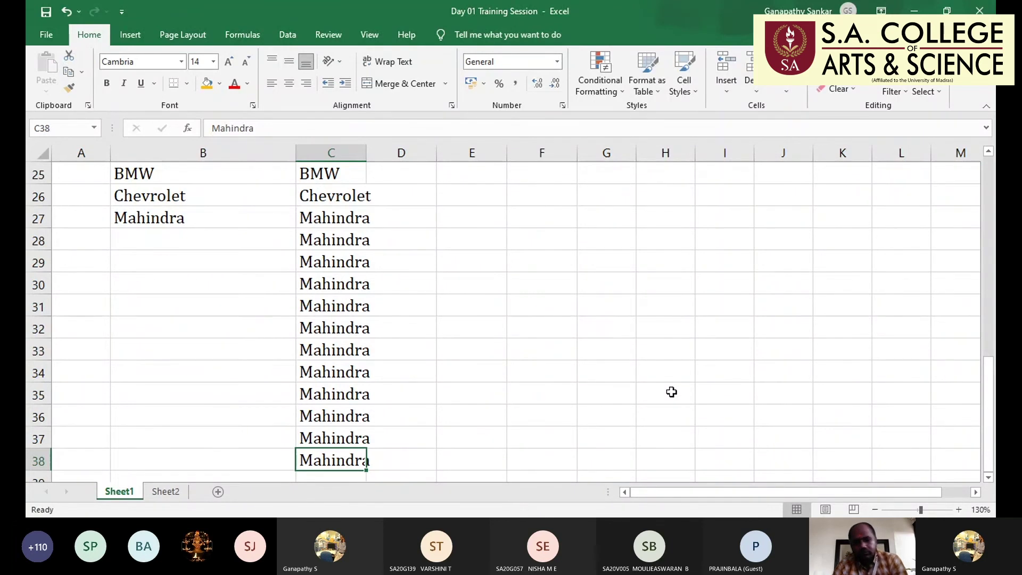
# Clear the practice company lists below the sales table and return to cell A1
pyautogui.hotkey('ctrl', 'a')
pyautogui.press('Delete')
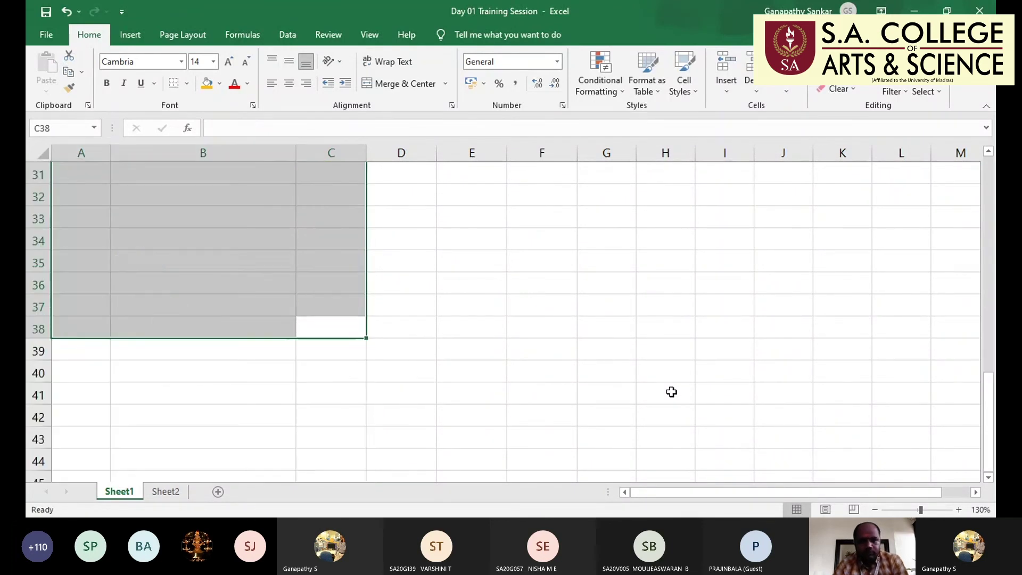
pyautogui.hotkey('ctrl', 'Home')
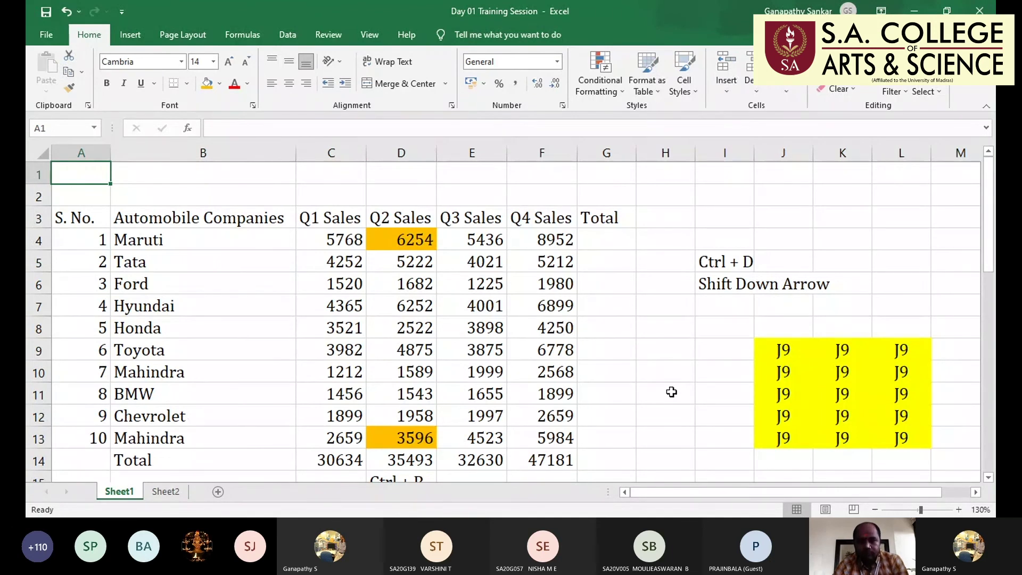
# Review the Q1 and Q2 total formulas in C14 and D14, the Q1 column and the shortcut note in D15
pyautogui.click(357, 458)
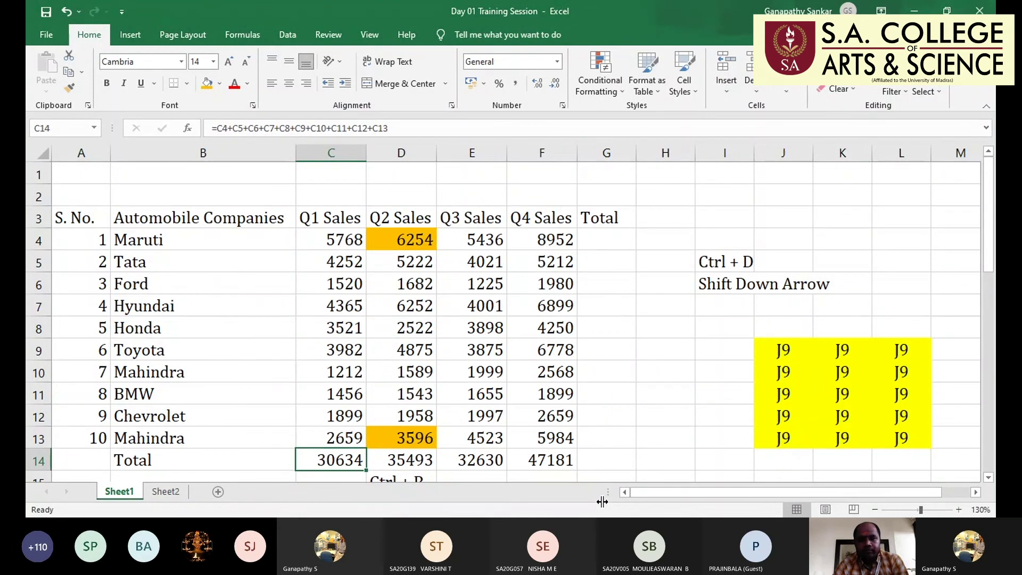
pyautogui.click(331, 153)
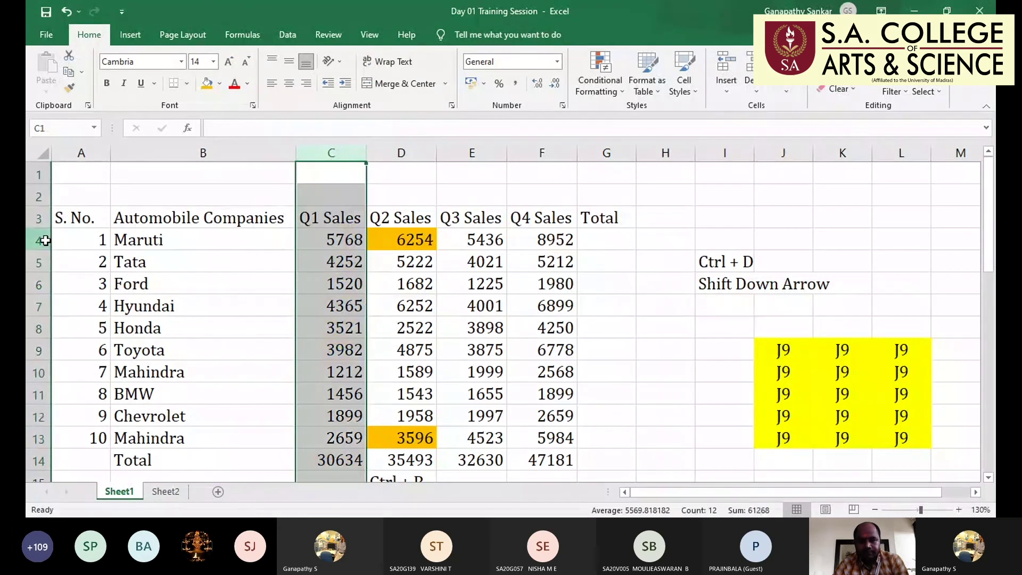
pyautogui.click(360, 463)
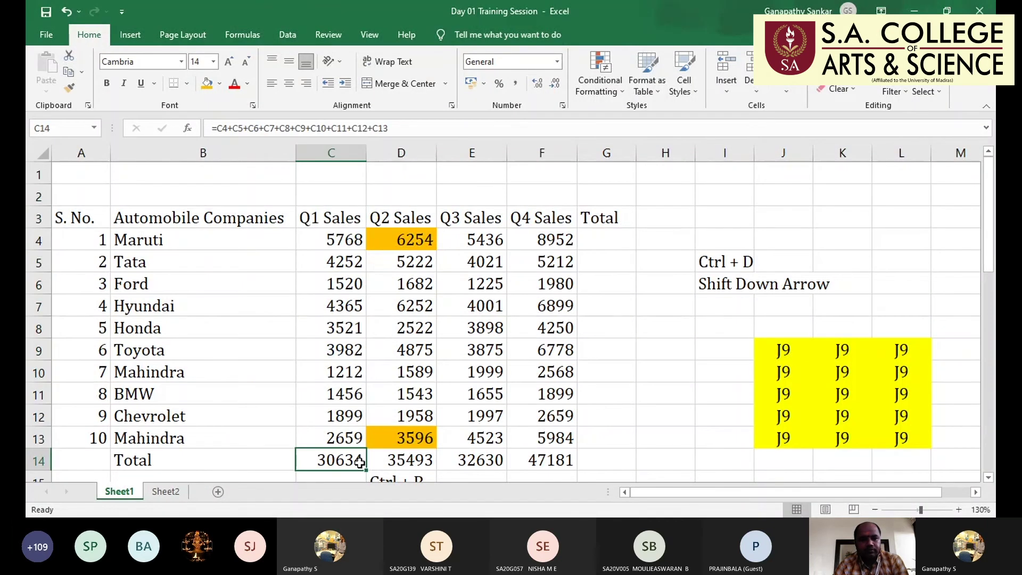
pyautogui.click(426, 467)
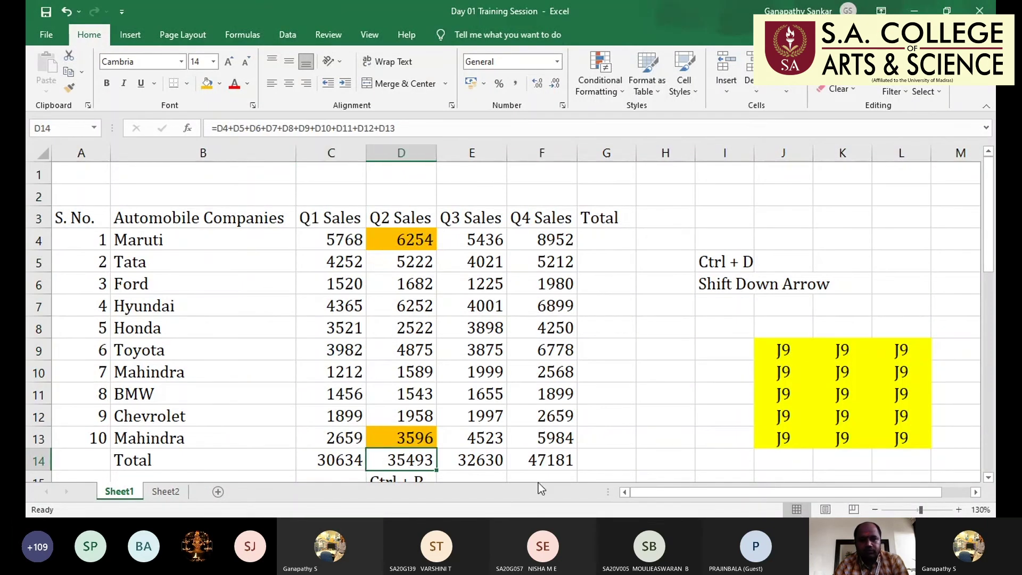
pyautogui.scroll(-1, 413, 451)
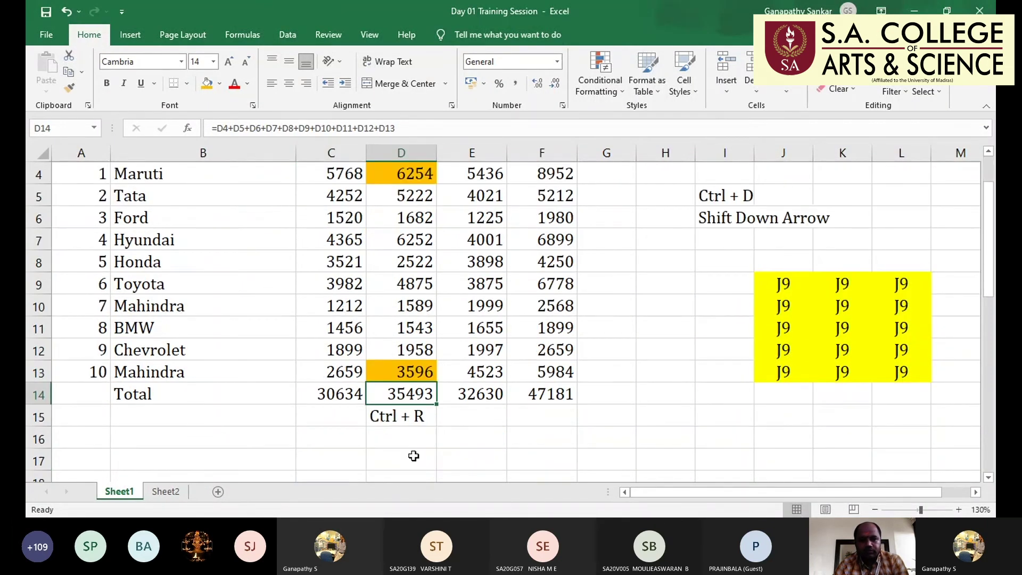
pyautogui.click(402, 415)
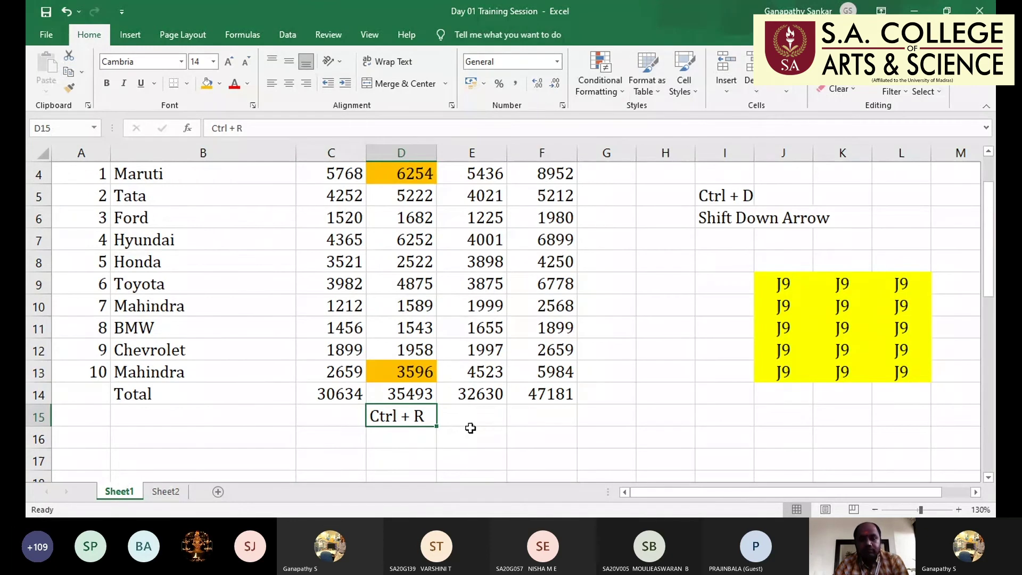
# Total Maruti's four quarterly sales in G4 with a SUM of C4:F4
pyautogui.scroll(1, 596, 343)
pyautogui.click(606, 239)
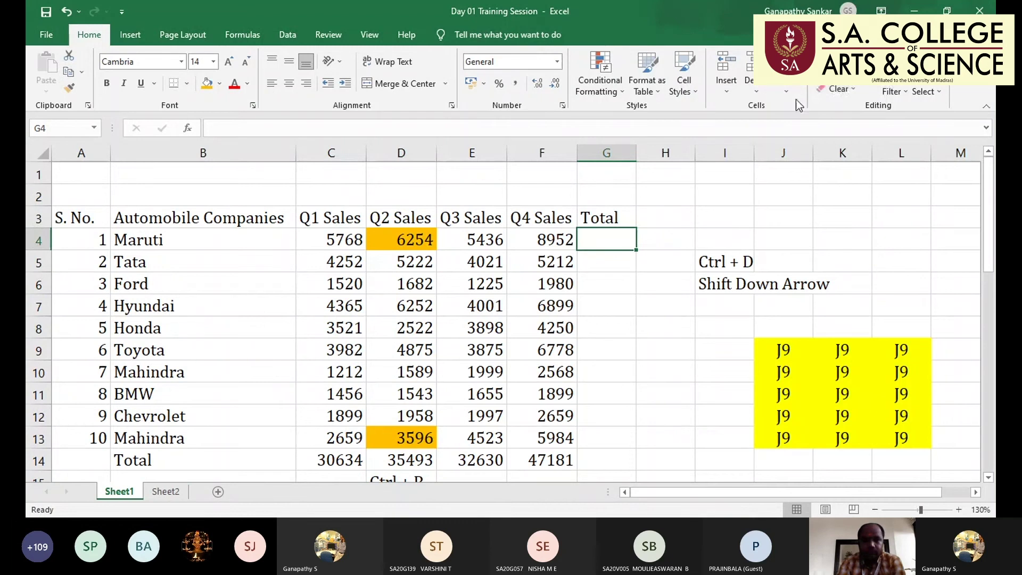
pyautogui.click(189, 129)
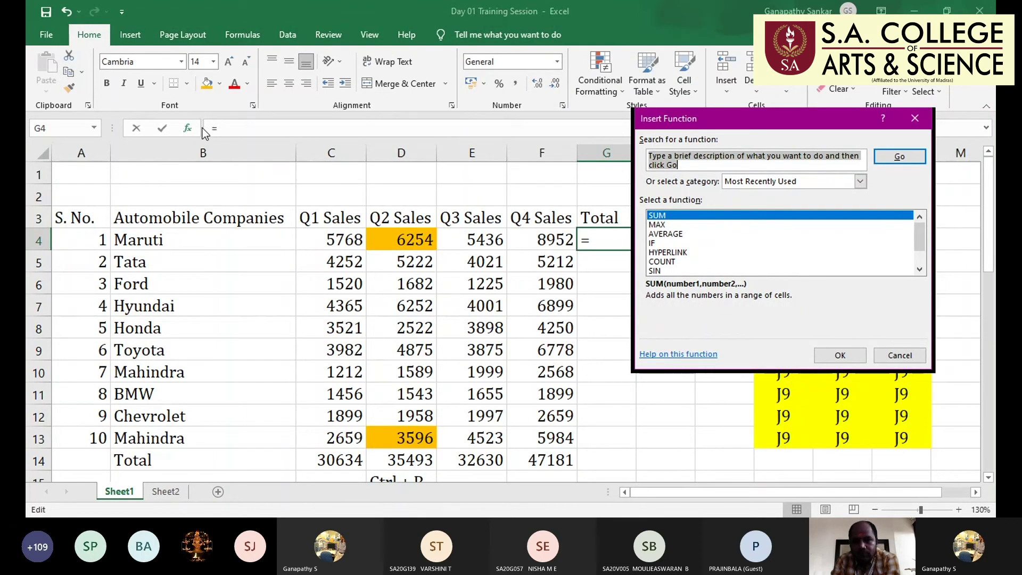
pyautogui.press('Escape')
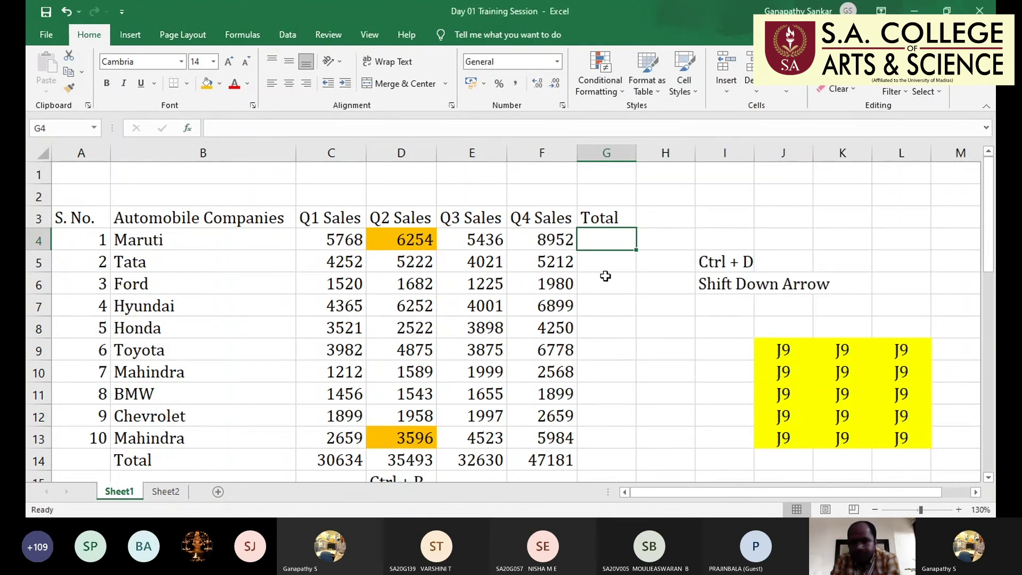
pyautogui.hotkey('alt', '=')
pyautogui.press('Return')
pyautogui.press('Up')
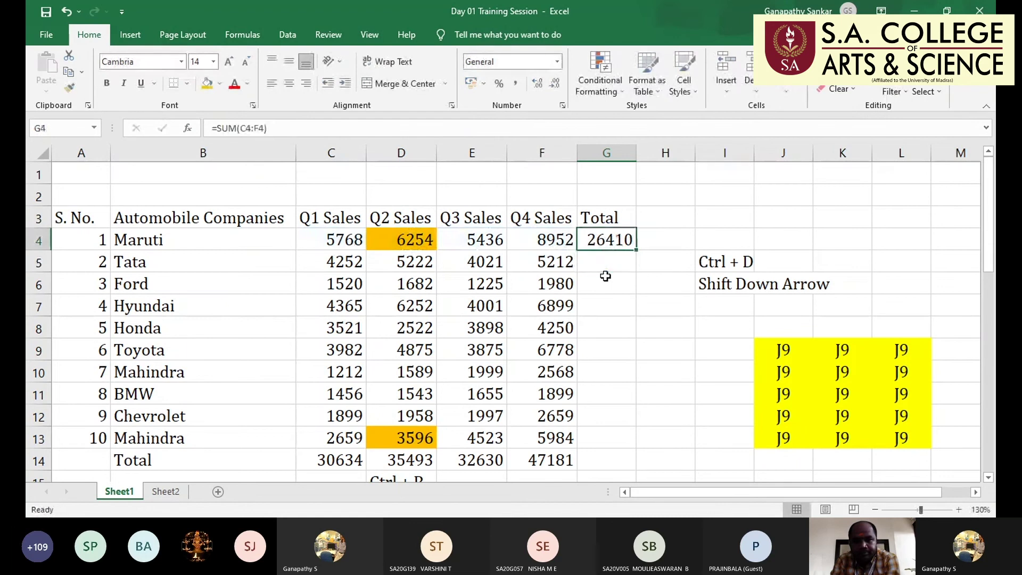
# Copy the Maruti total formula from G4 down to G13 for all companies
pyautogui.hotkey('ctrl', 'c')
pyautogui.press('Left')
pyautogui.hotkey('ctrl', 'Down')
pyautogui.press('Right')
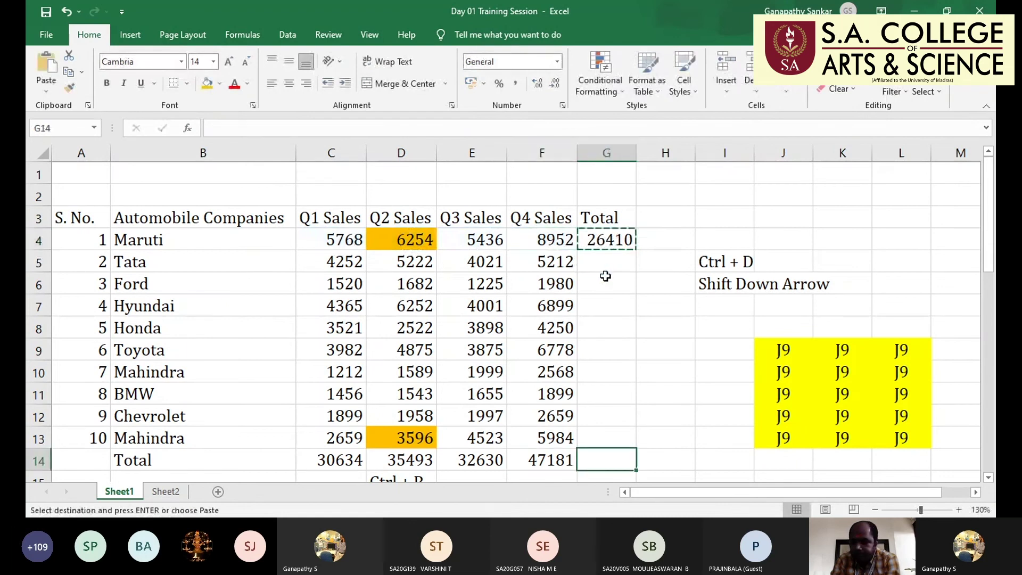
pyautogui.press('Up')
pyautogui.hotkey('ctrl', 'shift', 'Up')
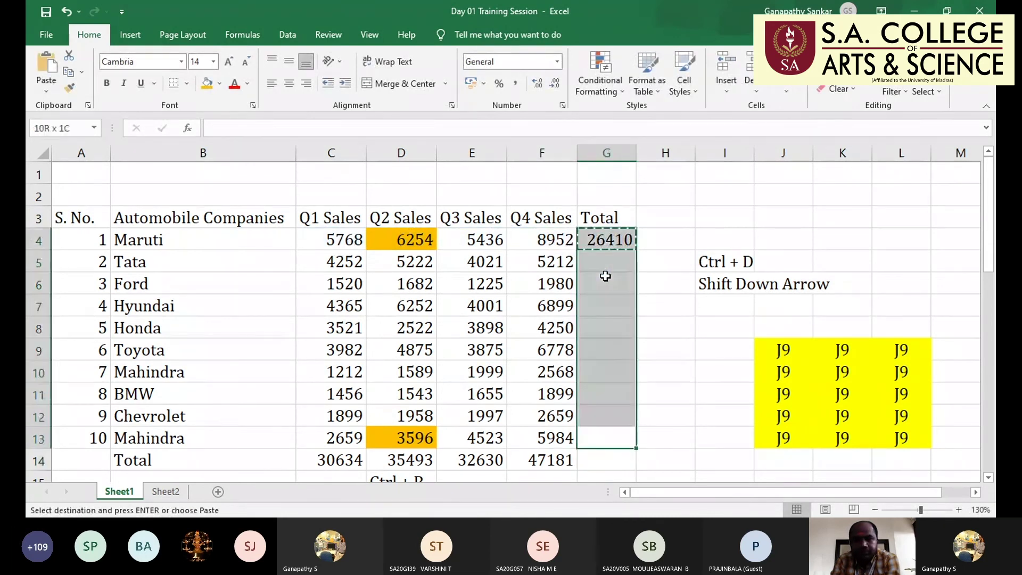
pyautogui.press('Return')
pyautogui.press('Down')
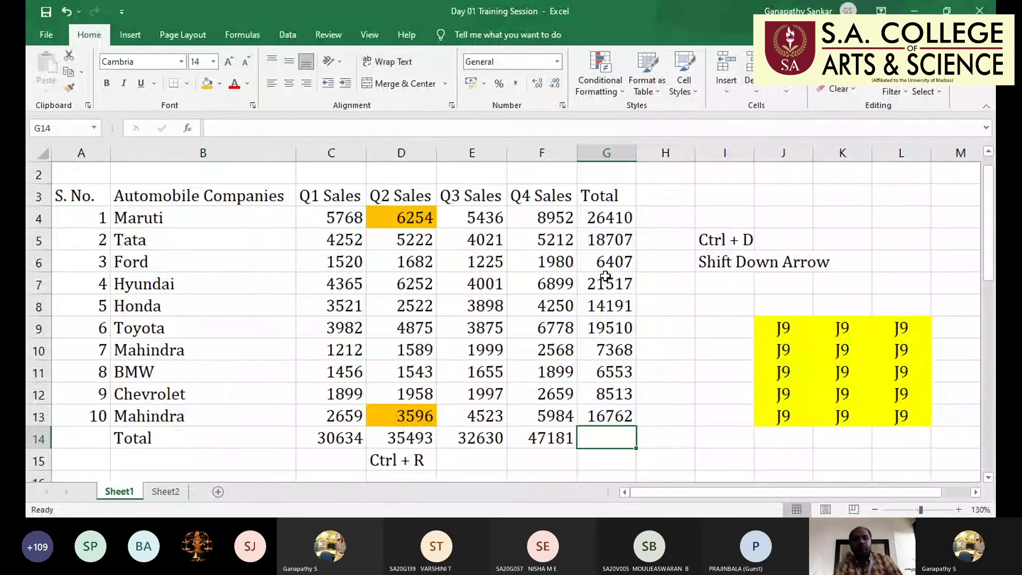
# Clear the shortcut note from D15 and enter the row label Average in B15
pyautogui.click(405, 459)
pyautogui.scroll(-2, 742, 383)
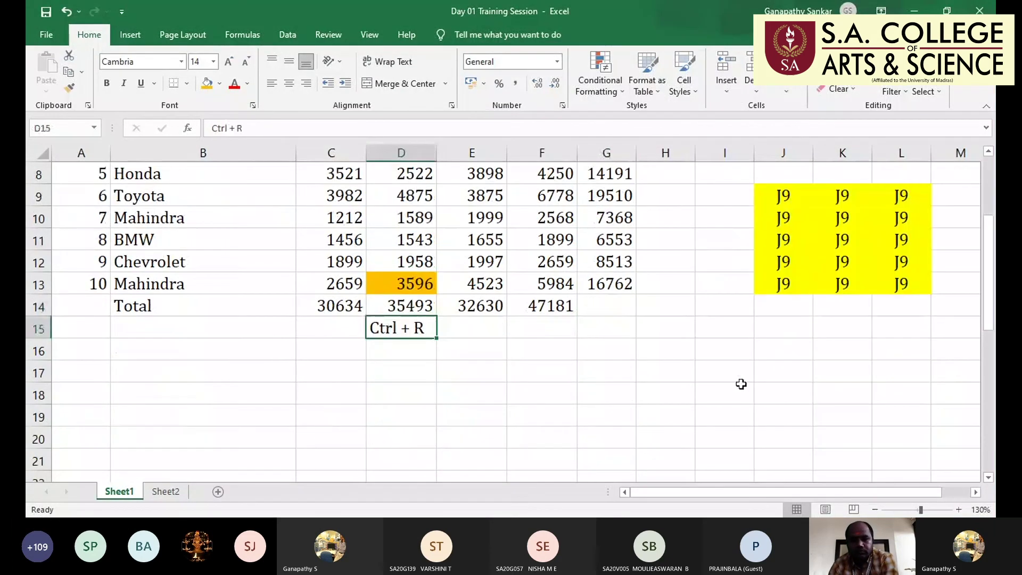
pyautogui.press('Delete')
pyautogui.click(208, 330)
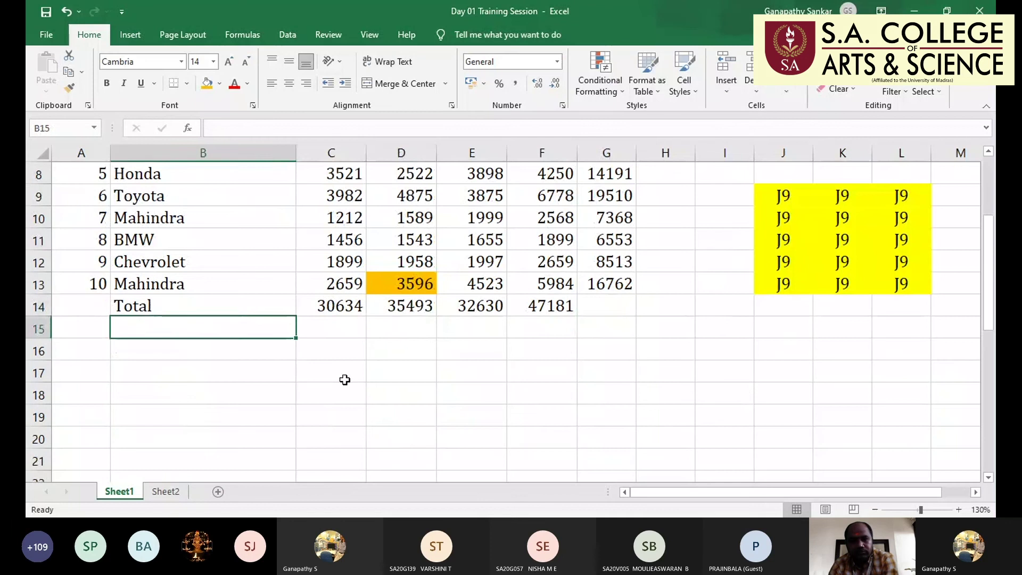
pyautogui.scroll(1, 379, 399)
pyautogui.write('Average')
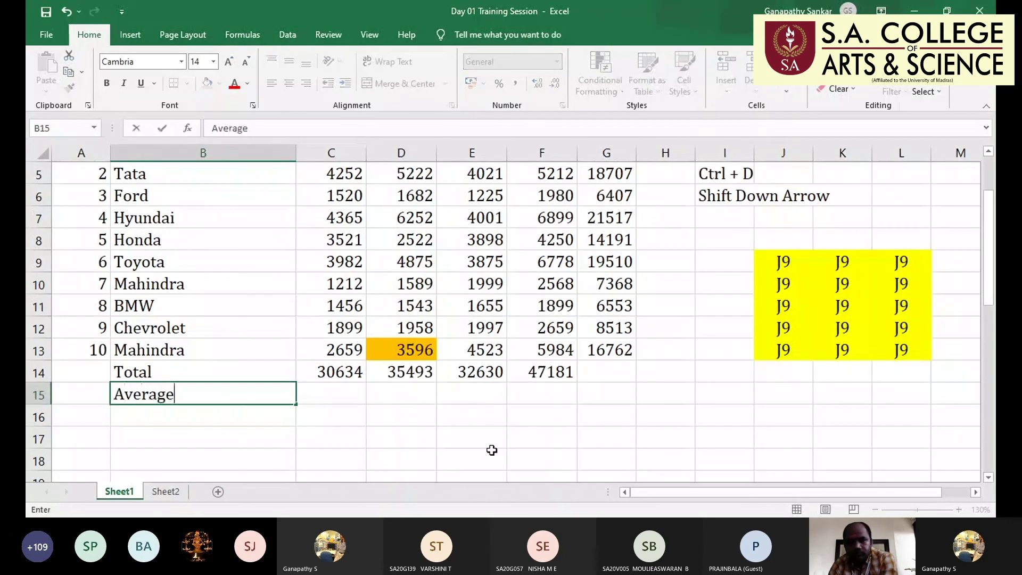
pyautogui.press('Return')
# Calculate the average Q1 sales in C15 with the formula =AVERAGE(C4:C13)
pyautogui.press('Up')
pyautogui.press('Right')
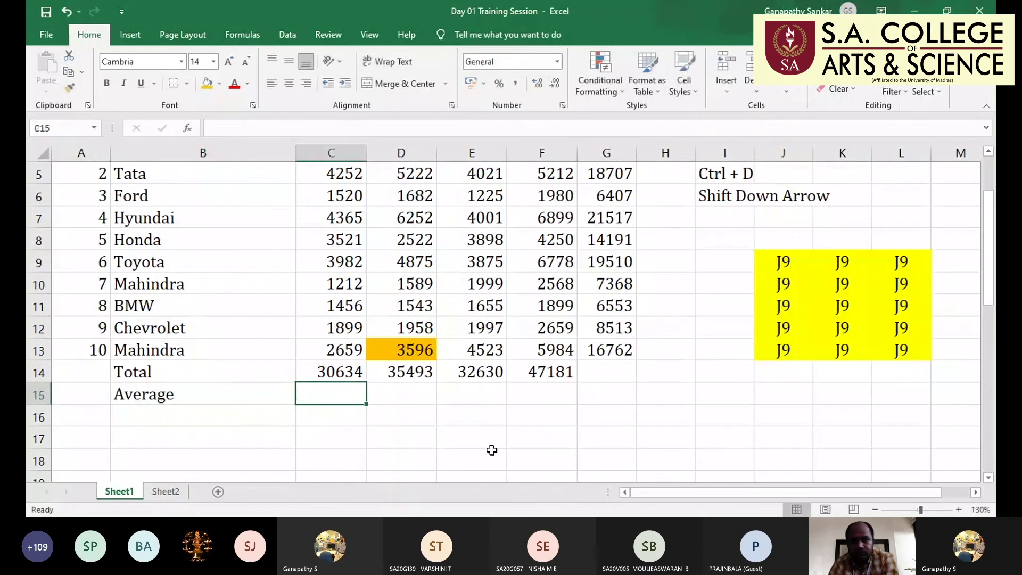
pyautogui.write('=av')
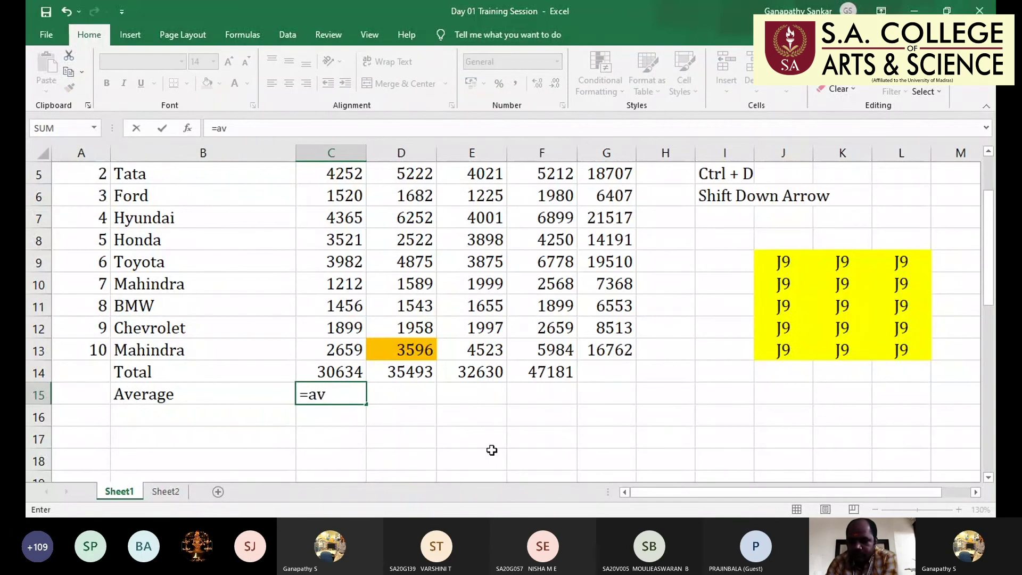
pyautogui.write('e')
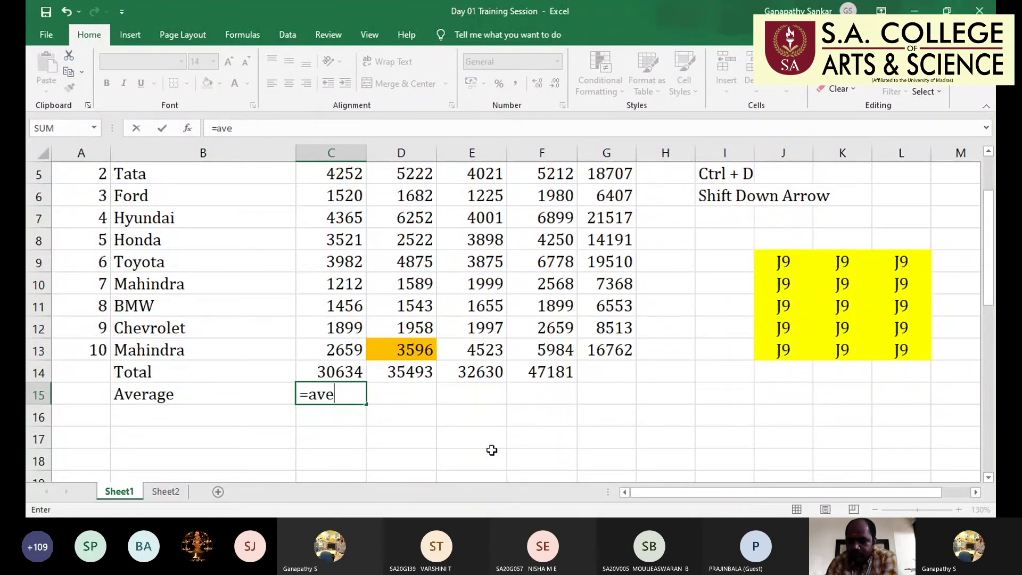
pyautogui.write('rage')
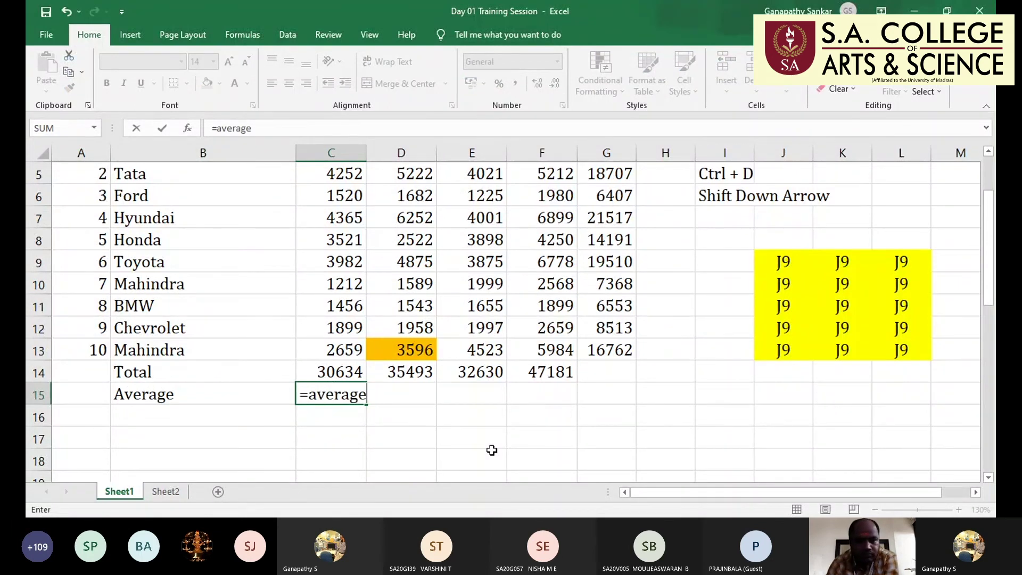
pyautogui.write('(')
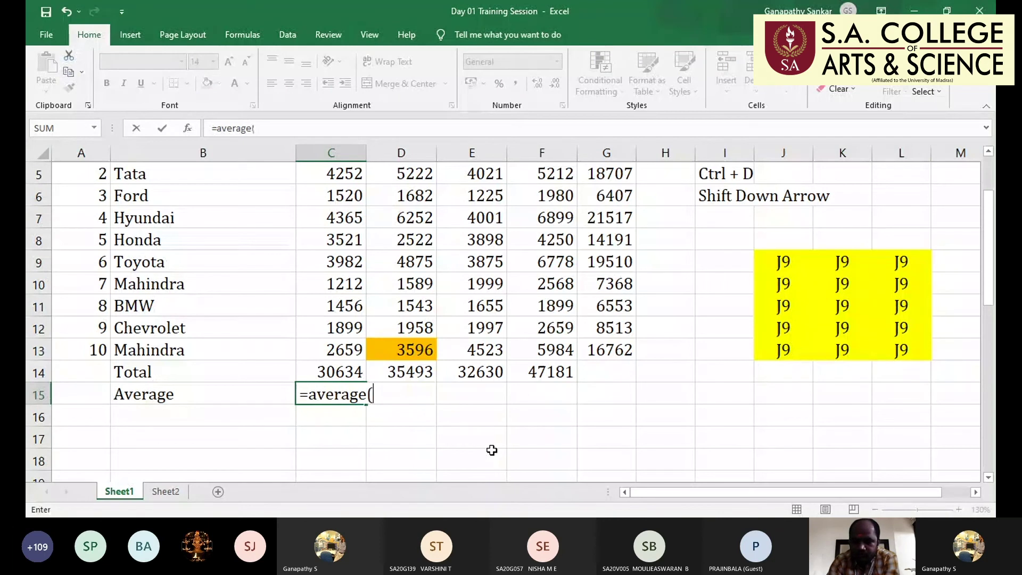
pyautogui.press('Up')
pyautogui.press('Up')
pyautogui.press('Up')
pyautogui.press('Down')
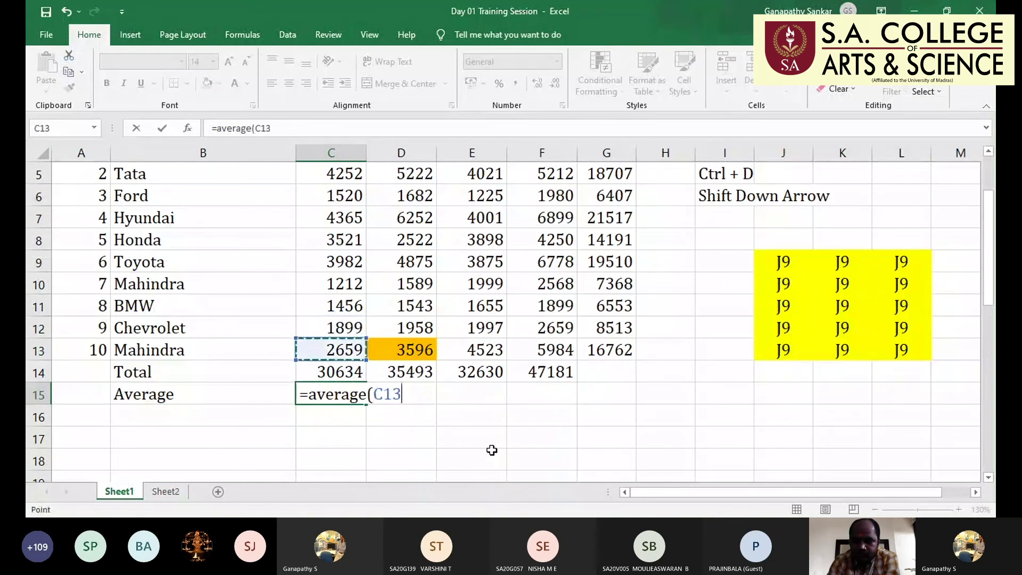
pyautogui.hotkey('shift', 'Up')
pyautogui.hotkey('shift', 'Up')
pyautogui.hotkey('shift', 'Up')
pyautogui.hotkey('shift', 'Up')
pyautogui.hotkey('shift', 'Up')
pyautogui.hotkey('shift', 'Up')
pyautogui.hotkey('shift', 'Up')
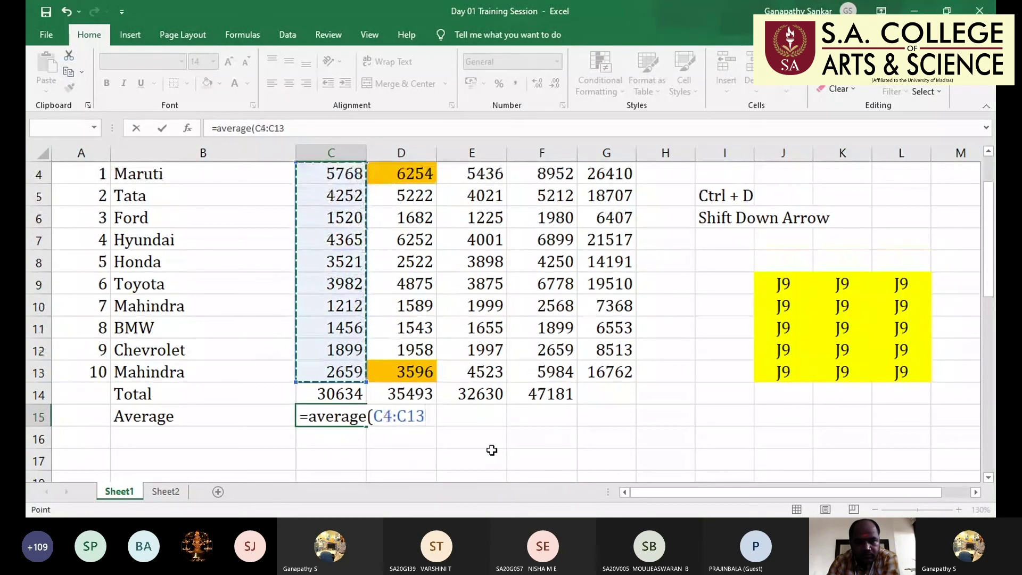
pyautogui.write(')')
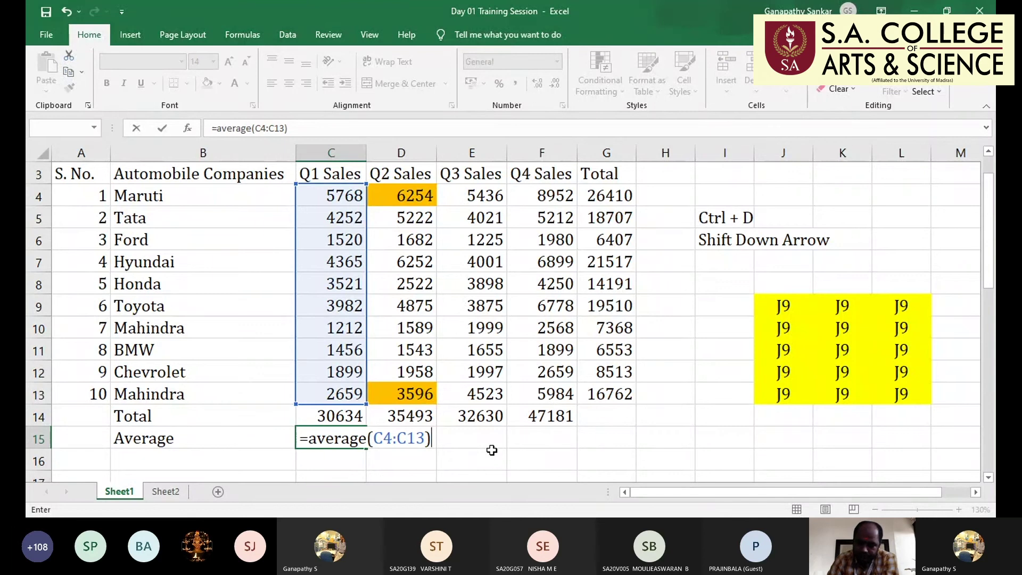
pyautogui.press('Return')
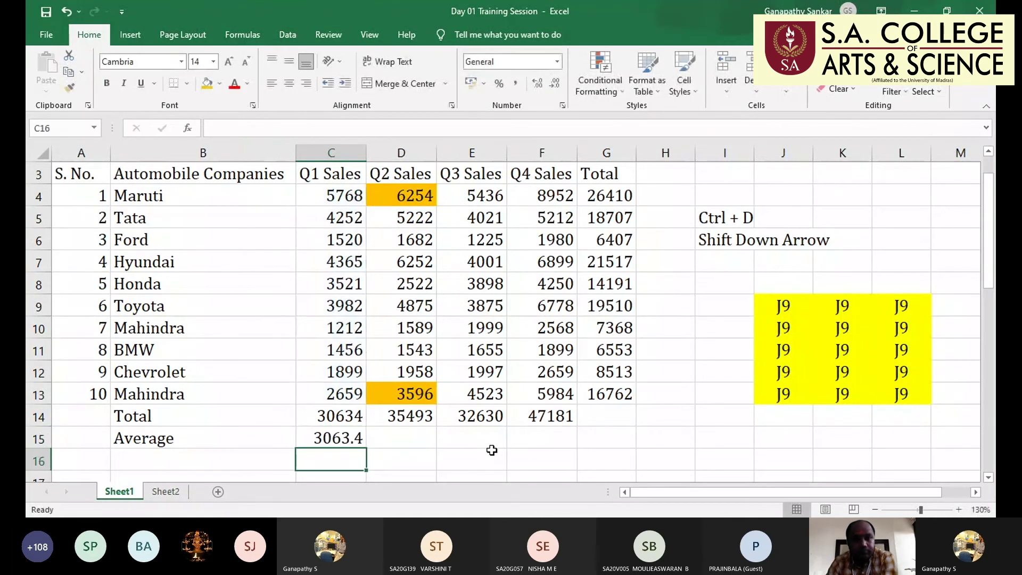
# Examine the Q1 total formula in C14 and the average formula in C15, ending on cell D15
pyautogui.press('Up')
pyautogui.press('Up')
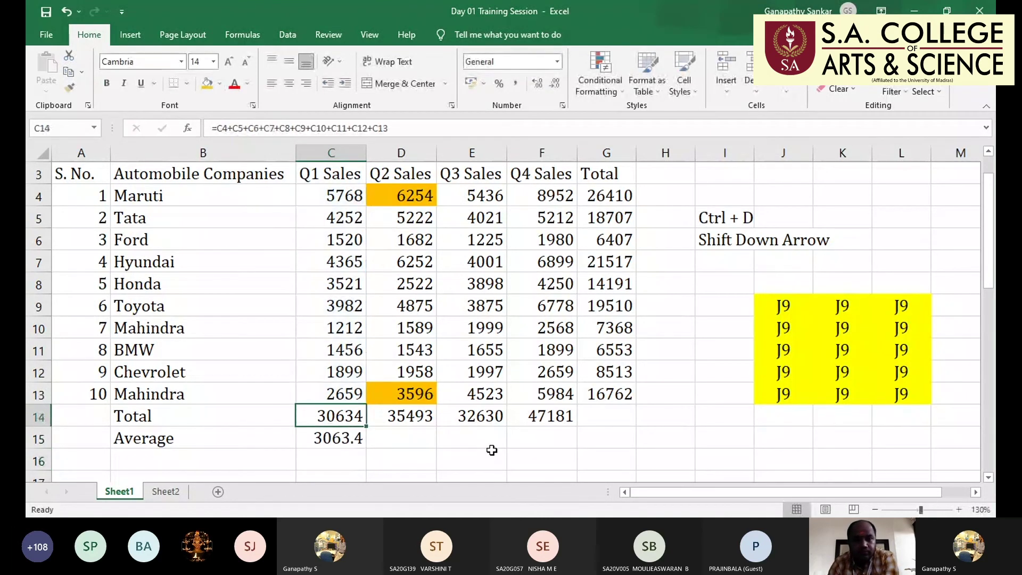
pyautogui.press('Left')
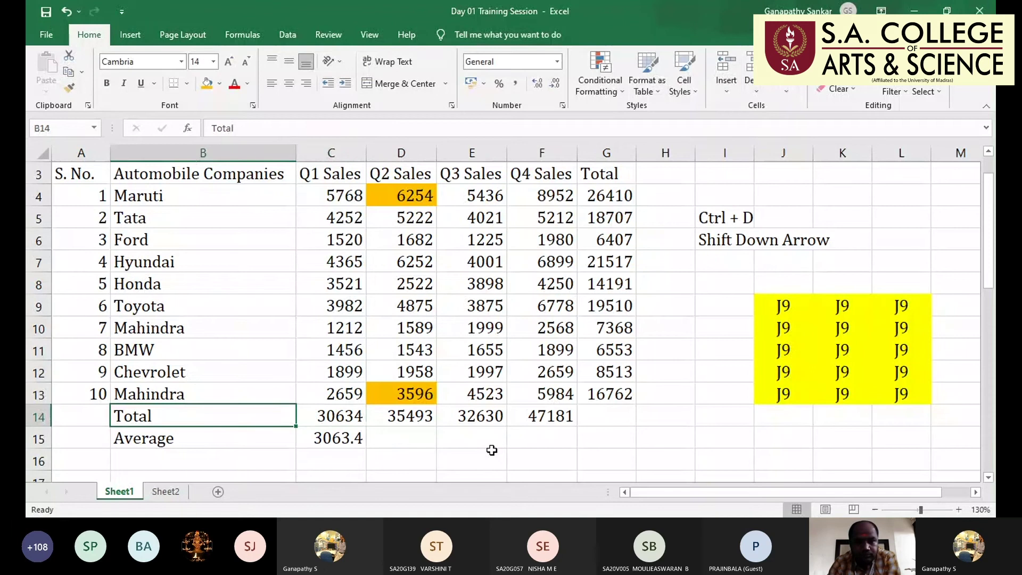
pyautogui.press('Left')
pyautogui.press('Up')
pyautogui.press('Down')
pyautogui.press('Down')
pyautogui.press('Right')
pyautogui.press('Right')
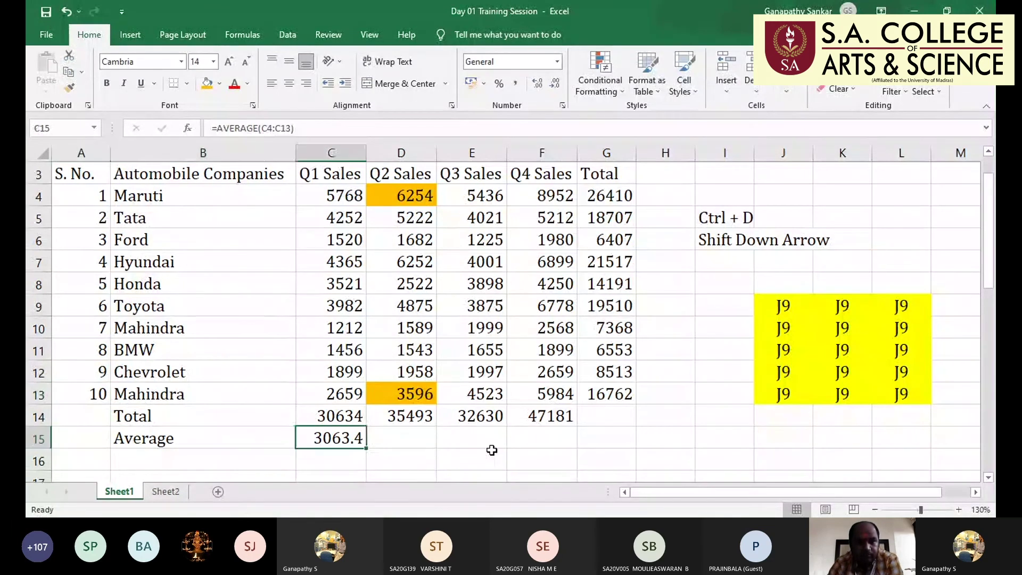
pyautogui.press('Up')
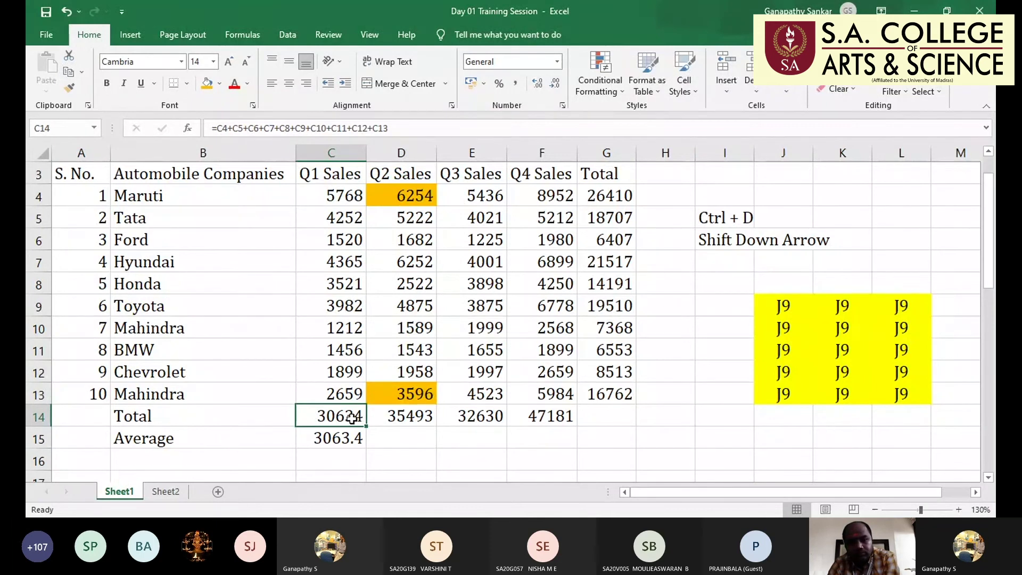
pyautogui.click(347, 434)
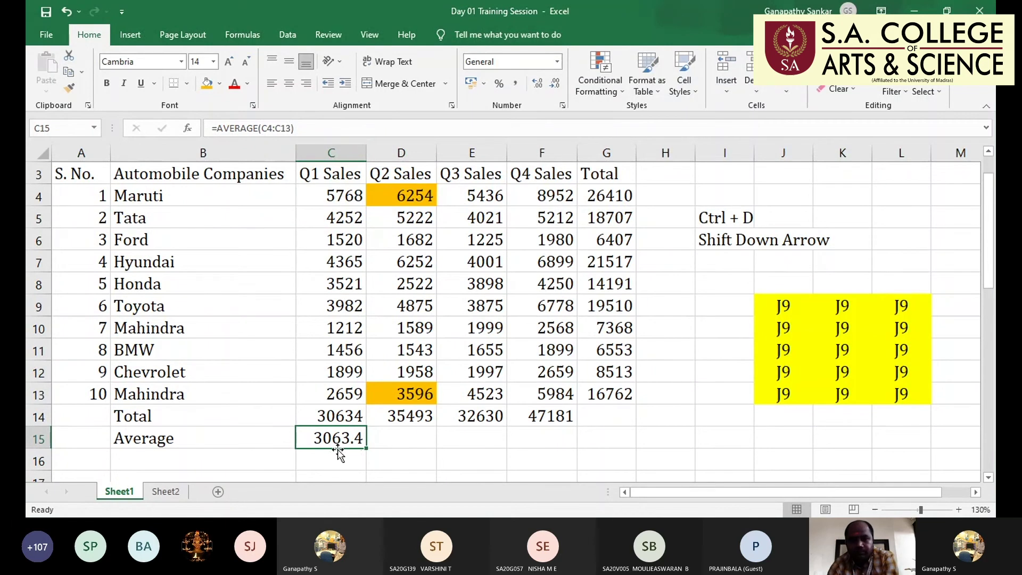
pyautogui.press('Right')
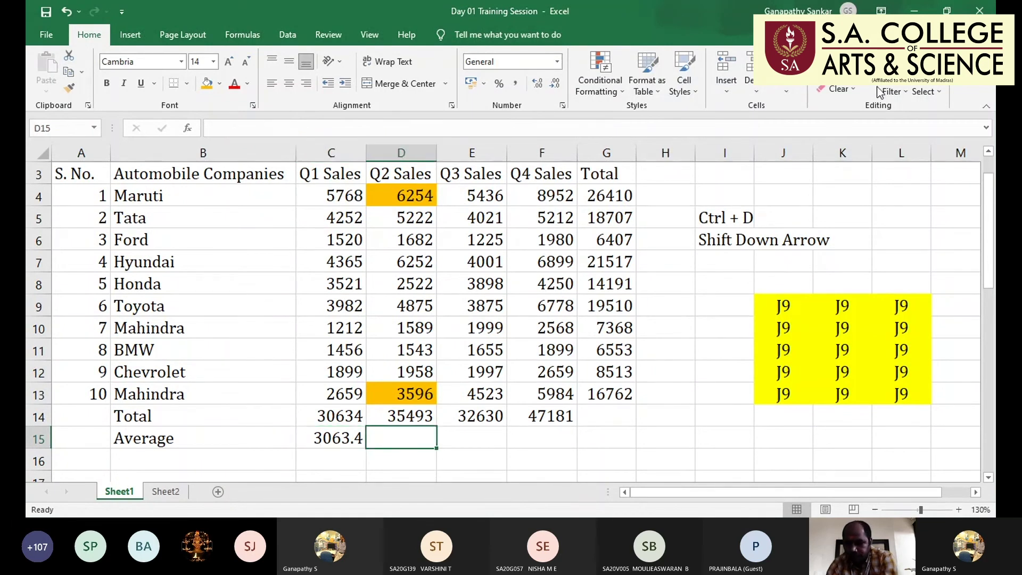
pyautogui.click(868, 62)
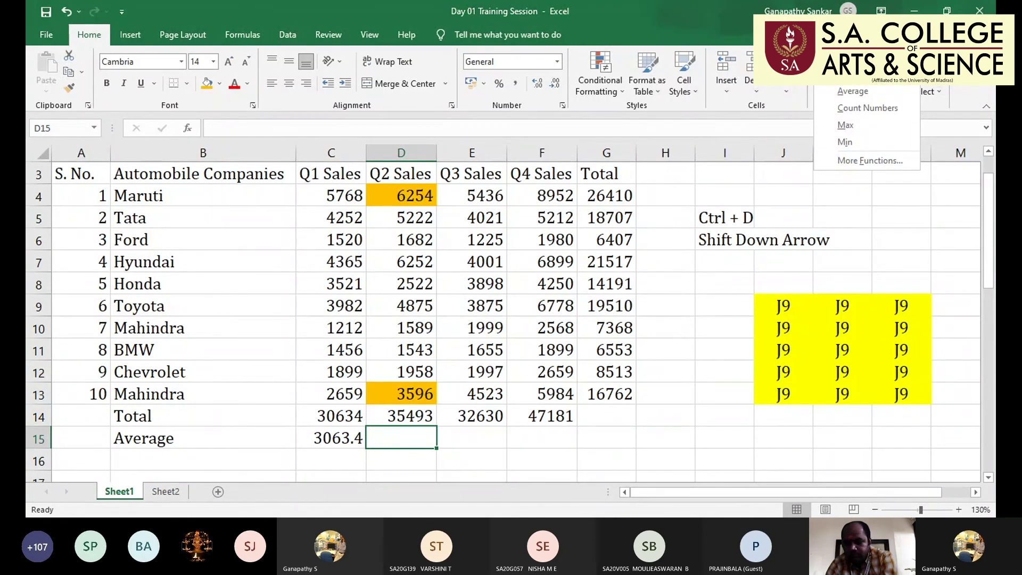
pyautogui.click(864, 92)
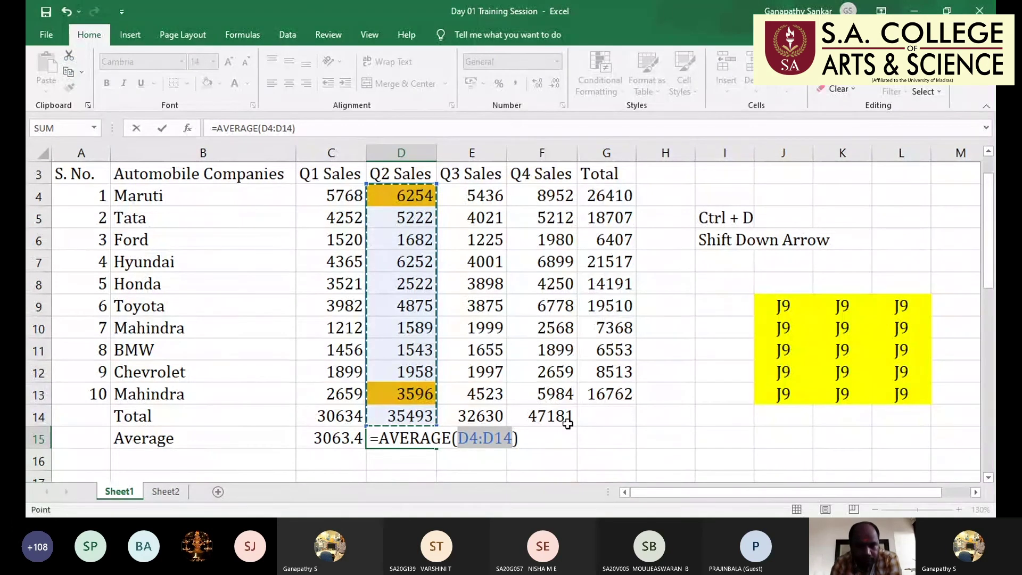
pyautogui.press('Right')
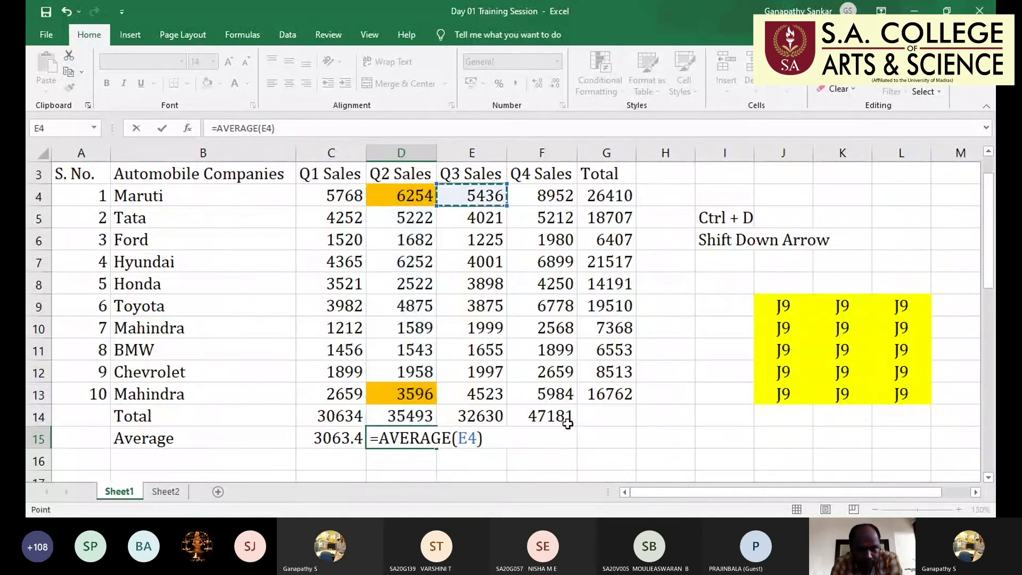
pyautogui.press('Escape')
# Insert the Average function in D15 and set its range to D4:D13, leaving out the total row
pyautogui.click(873, 62)
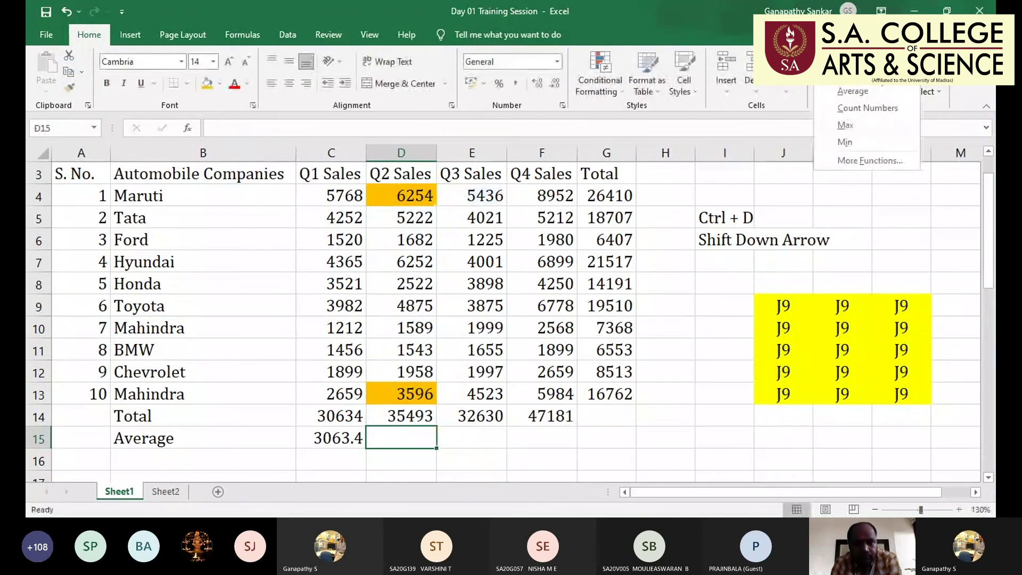
pyautogui.click(852, 91)
pyautogui.click(513, 437)
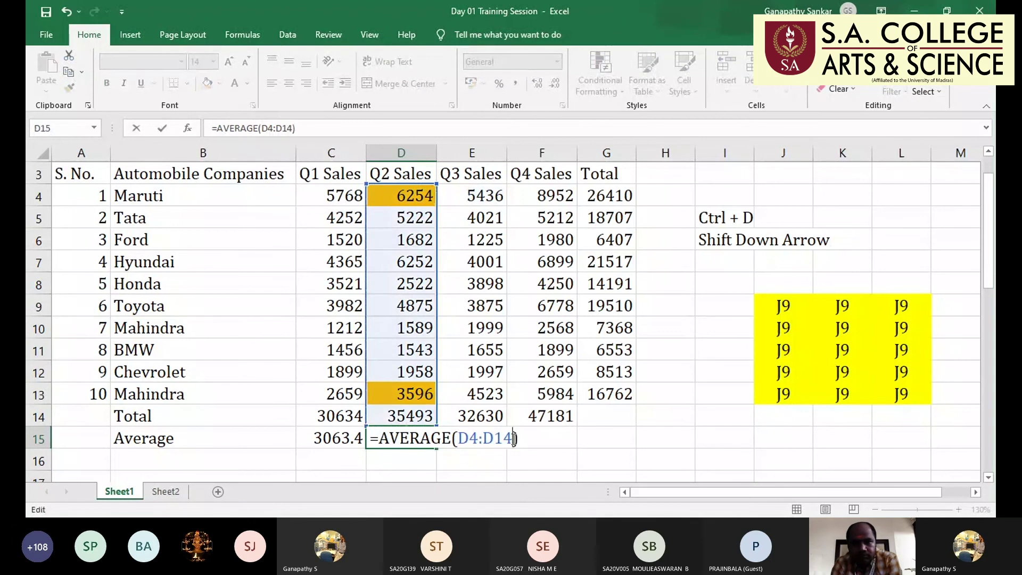
pyautogui.press('BackSpace')
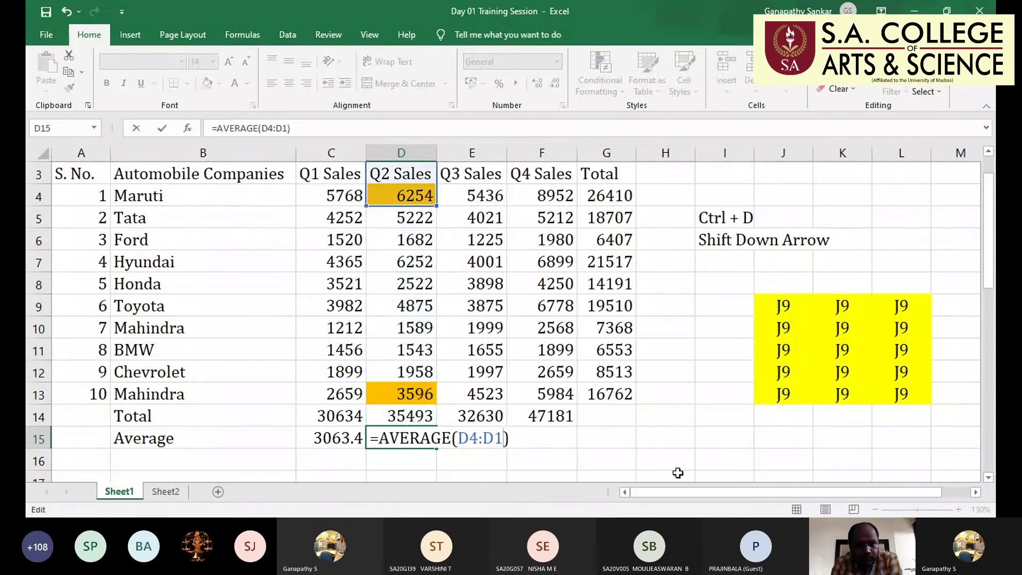
pyautogui.write('3')
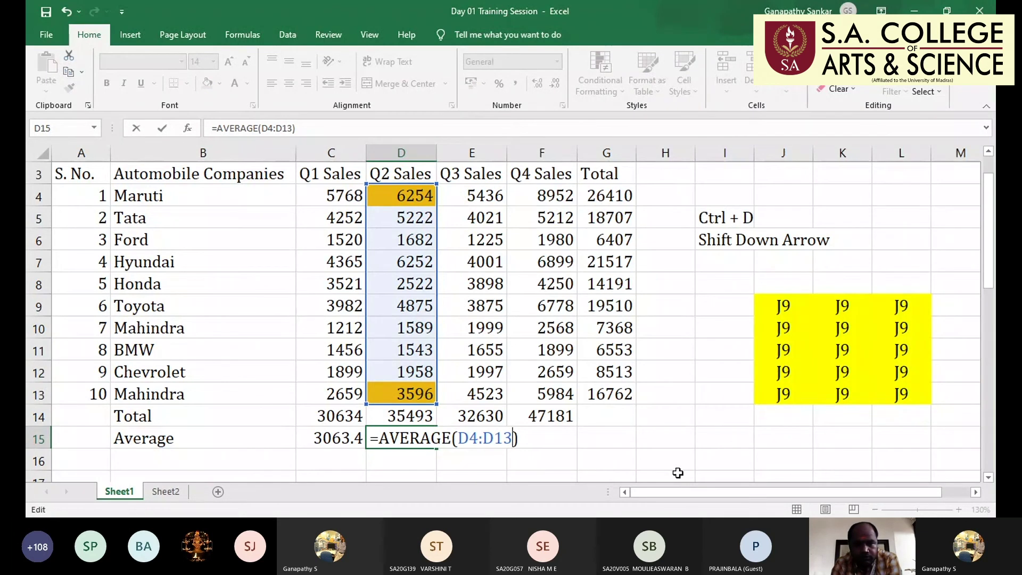
pyautogui.press('Return')
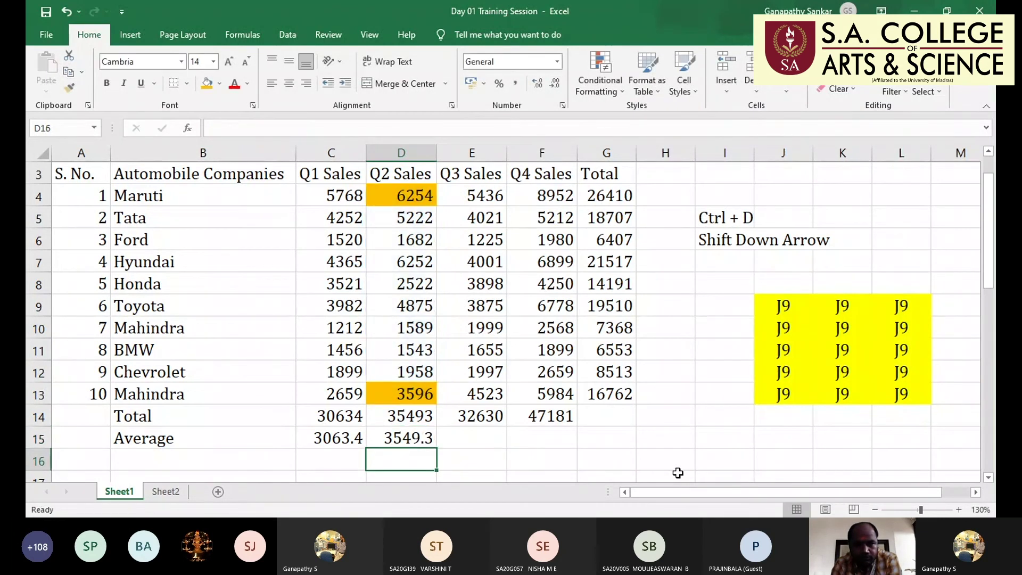
# Fill the Q2 average formula from D15 right into E15 for the Q3 sales
pyautogui.press('Up')
pyautogui.press('Right')
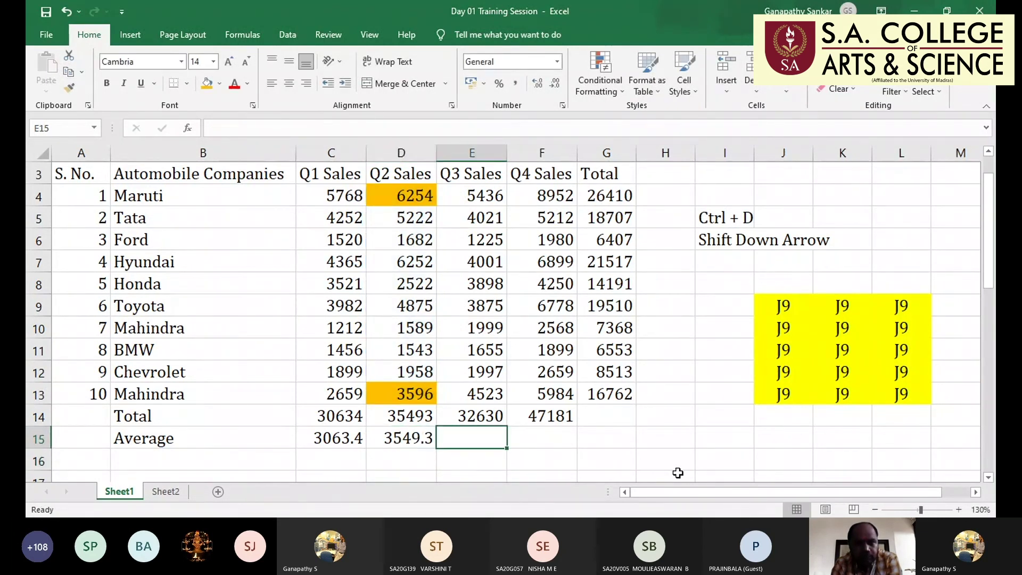
pyautogui.hotkey('ctrl', 'r')
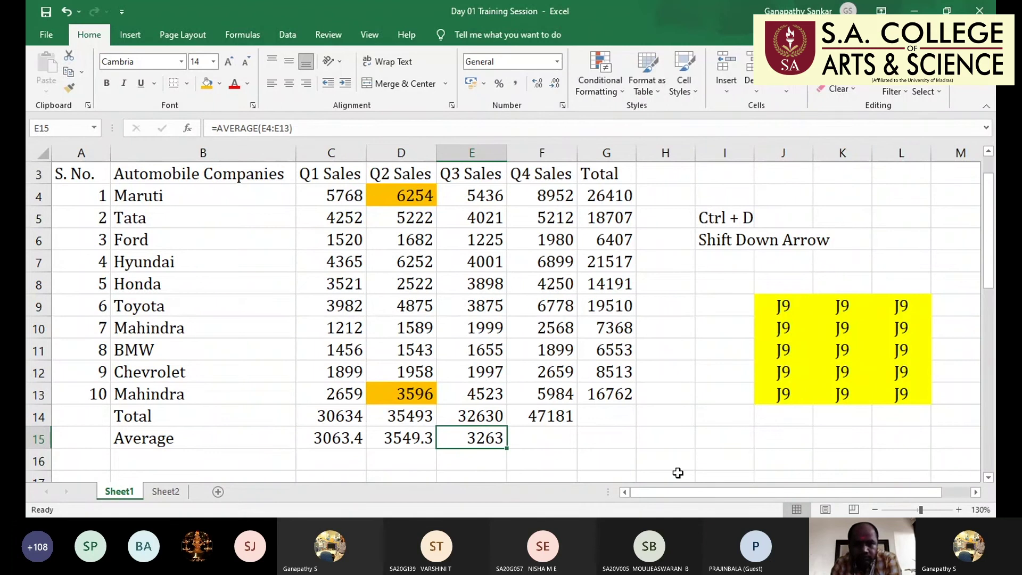
# Fill the average formula right into F15 for the Q4 sales and label B16 as Count
pyautogui.press('Right')
pyautogui.hotkey('ctrl', 'r')
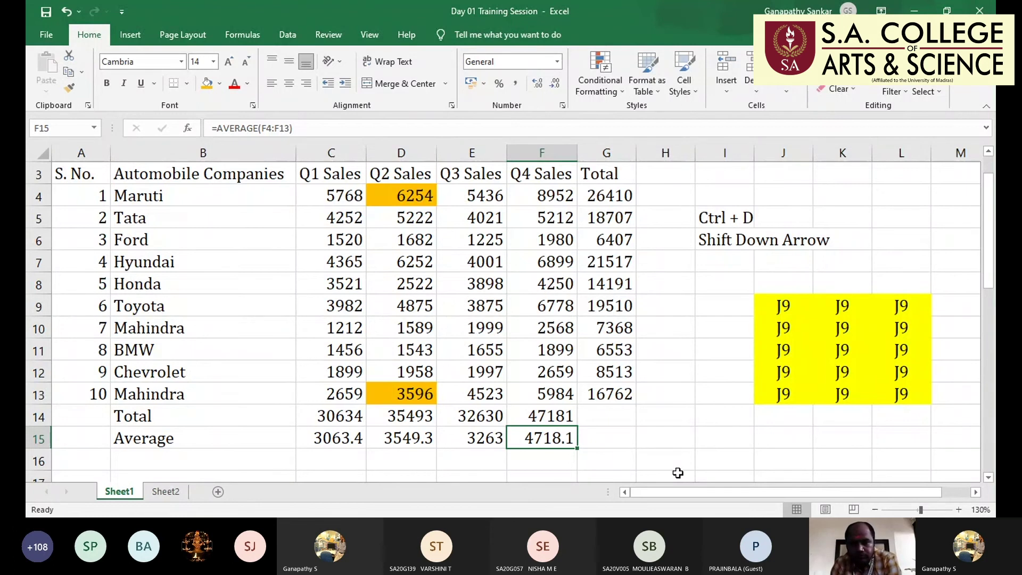
pyautogui.press('Left')
pyautogui.press('Left')
pyautogui.press('Left')
pyautogui.press('Left')
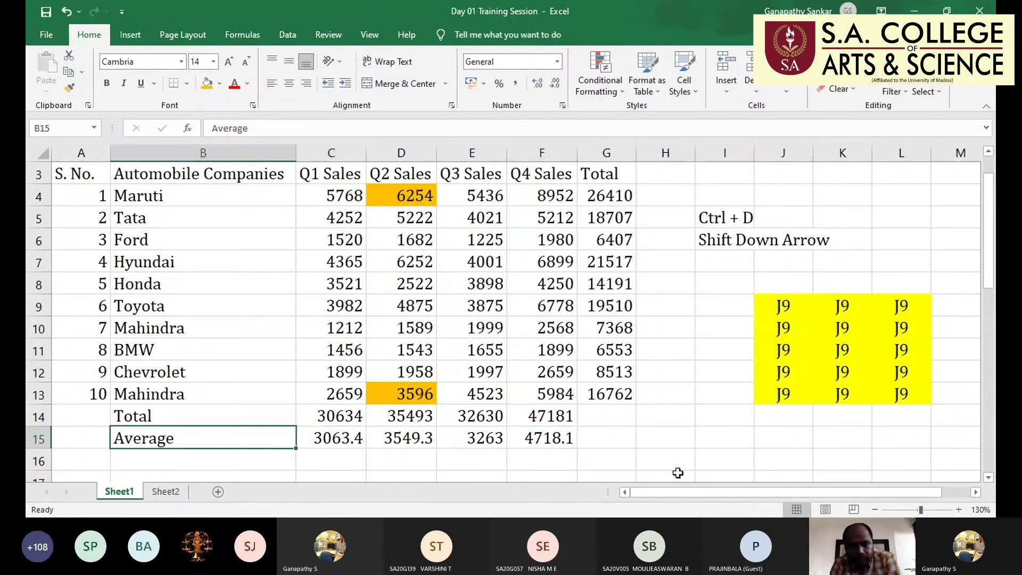
pyautogui.press('Down')
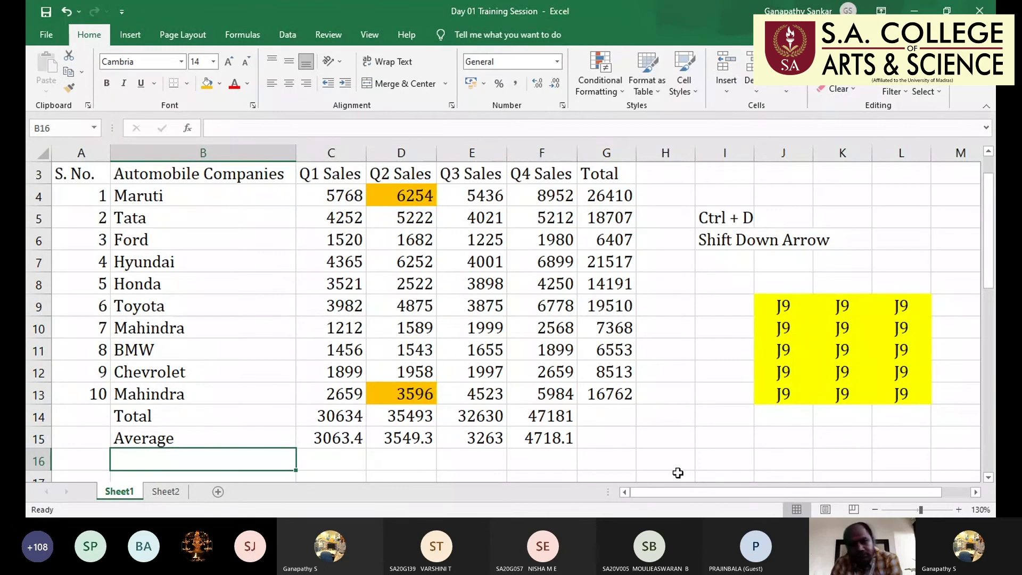
pyautogui.write('Count')
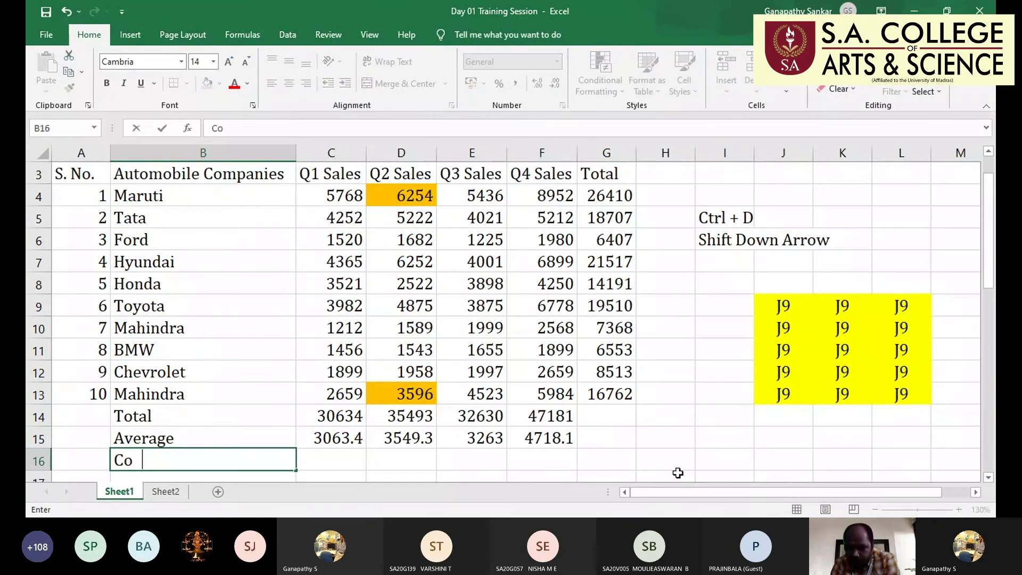
pyautogui.press('Return')
pyautogui.press('Up')
pyautogui.press('Right')
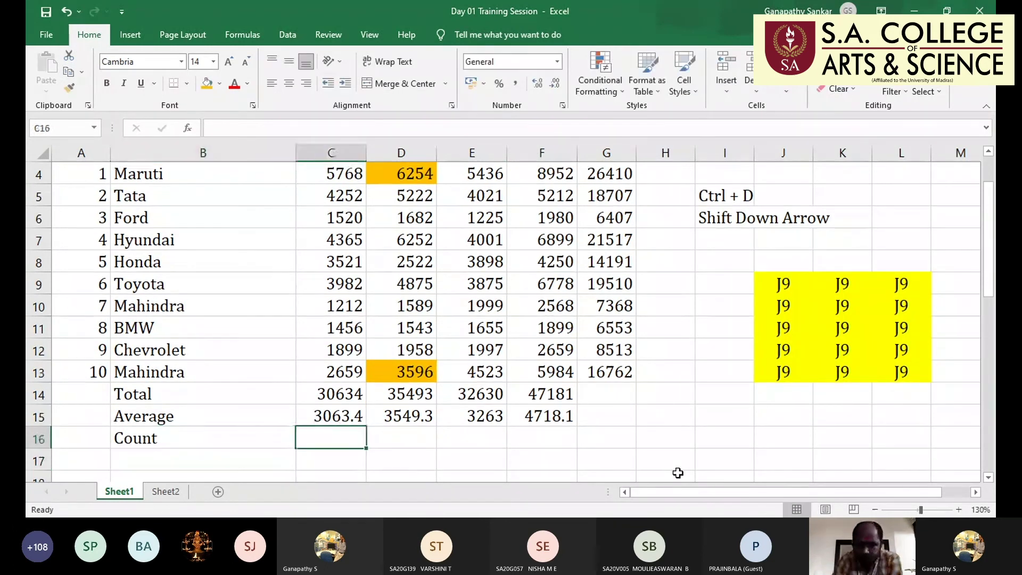
# Select the Q1 sales figures and the serial numbers in A4:A13 to check how many entries the table holds
pyautogui.scroll(1, 598, 452)
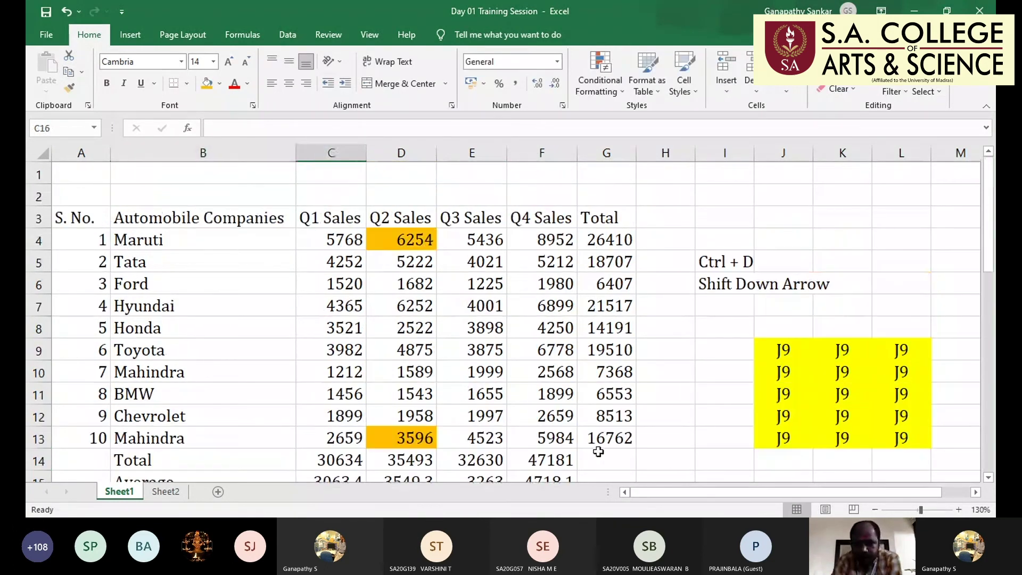
pyautogui.moveTo(341, 239); pyautogui.dragTo(340, 373)
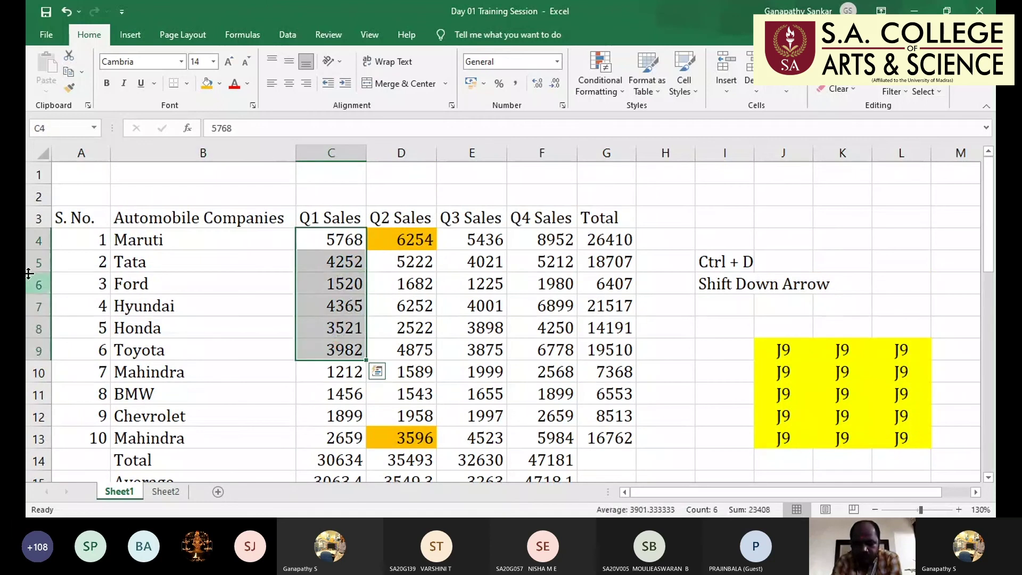
pyautogui.moveTo(82, 239); pyautogui.dragTo(93, 436)
pyautogui.scroll(-1, 301, 441)
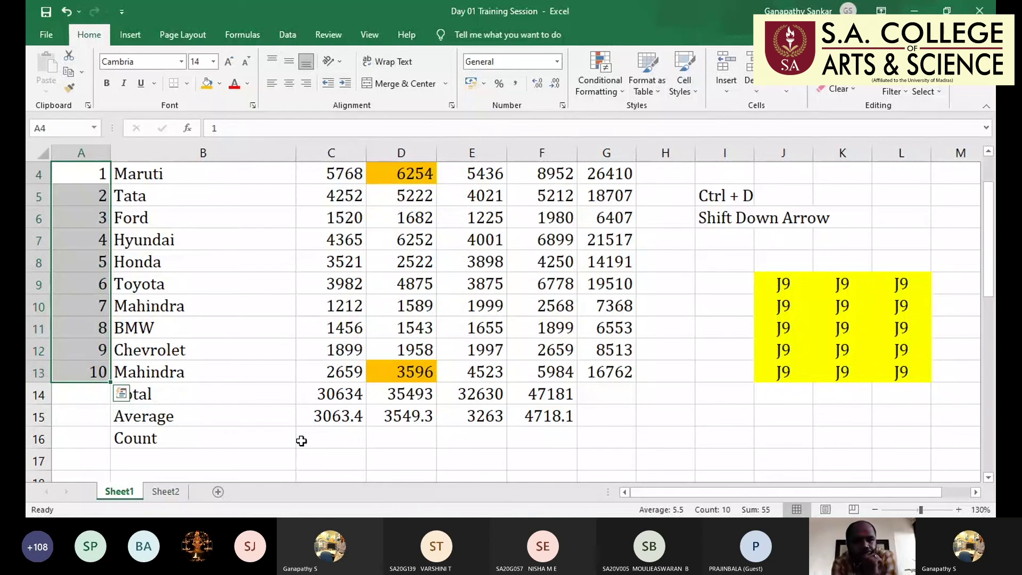
# Count the Q1 sales entries in C16 with the formula =COUNT(C4:C13)
pyautogui.click(301, 440)
pyautogui.write('=count')
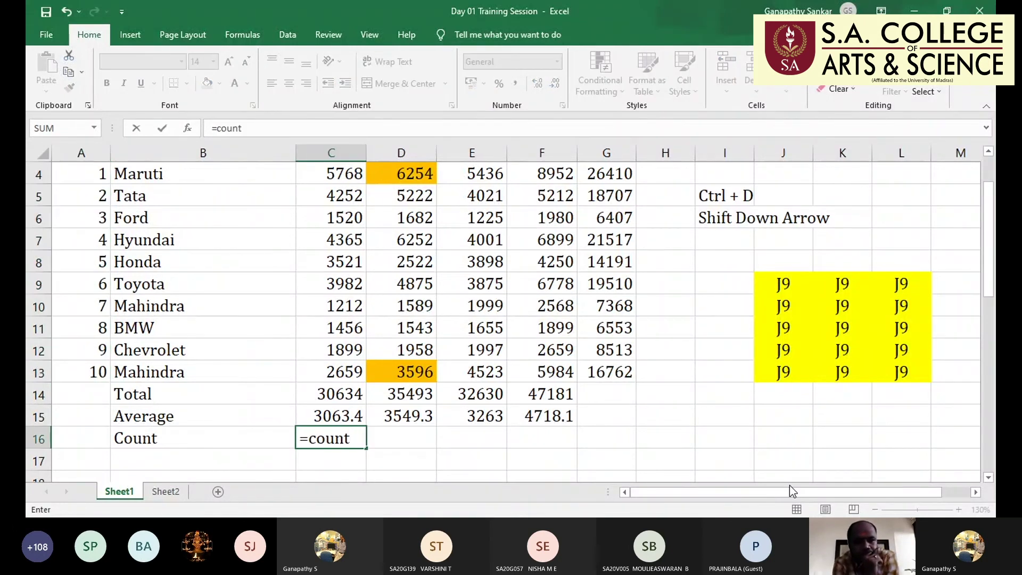
pyautogui.write('(')
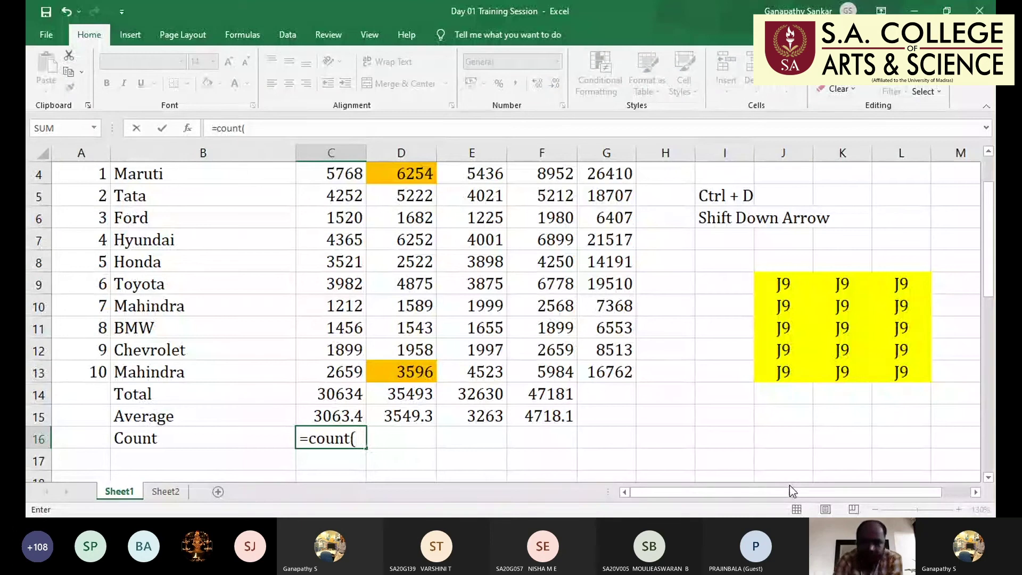
pyautogui.press('Up')
pyautogui.press('Up')
pyautogui.press('Up')
pyautogui.hotkey('shift', 'Up')
pyautogui.hotkey('shift', 'Up')
pyautogui.hotkey('shift', 'Up')
pyautogui.hotkey('shift', 'Up')
pyautogui.hotkey('shift', 'Up')
pyautogui.hotkey('shift', 'Up')
pyautogui.hotkey('shift', 'Up')
pyautogui.hotkey('shift', 'Up')
pyautogui.hotkey('shift', 'Up')
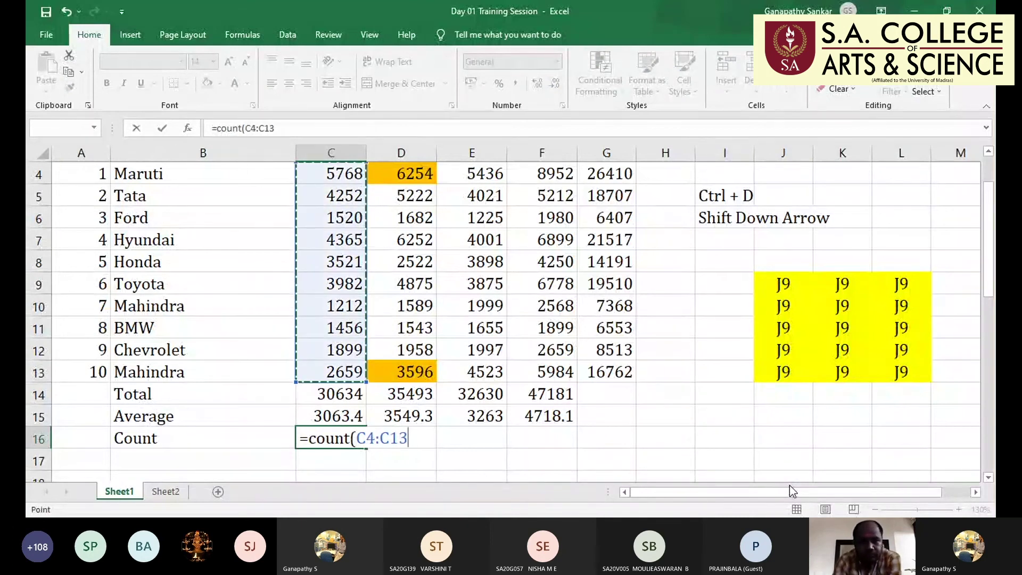
pyautogui.write(')')
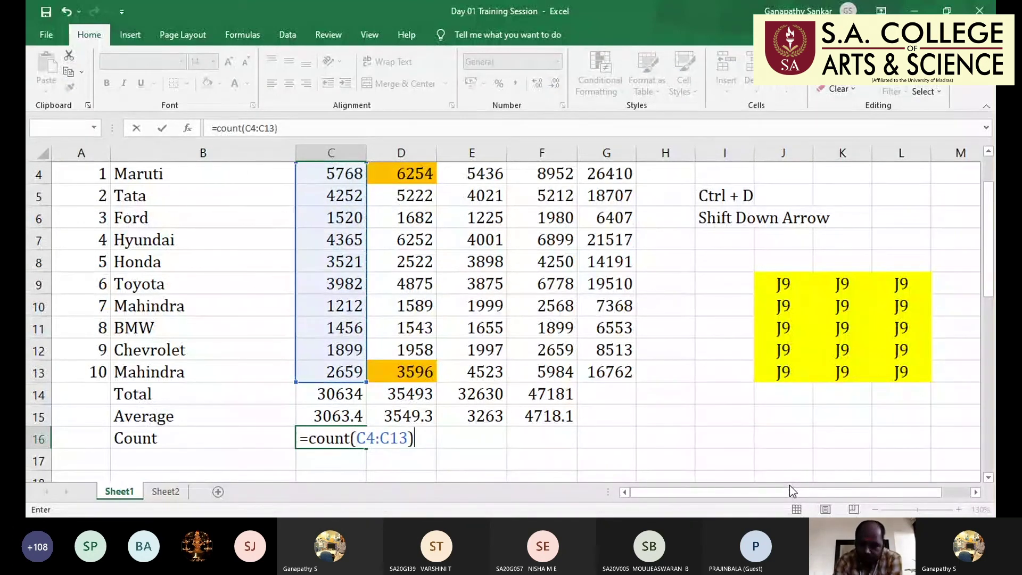
pyautogui.press('Return')
pyautogui.press('Return')
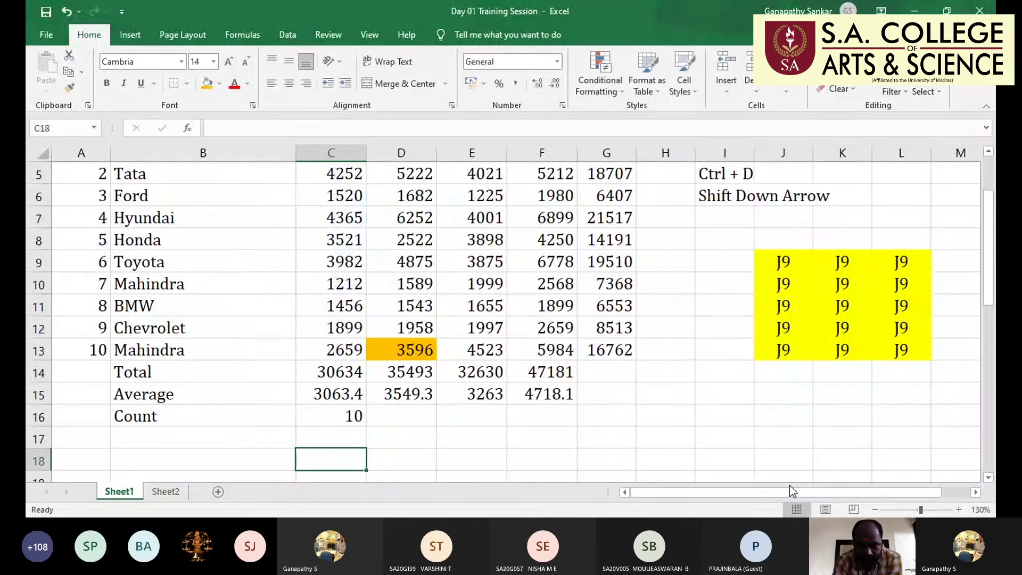
pyautogui.press('Up')
pyautogui.press('Up')
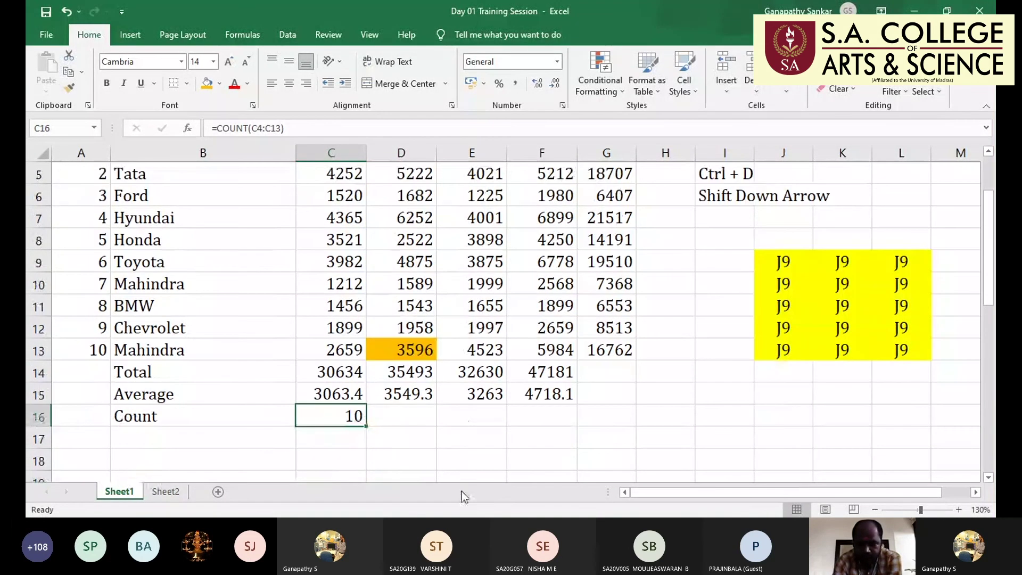
# Insert the Count Numbers function in D16 for the Q2 sales range D4:D13
pyautogui.click(412, 414)
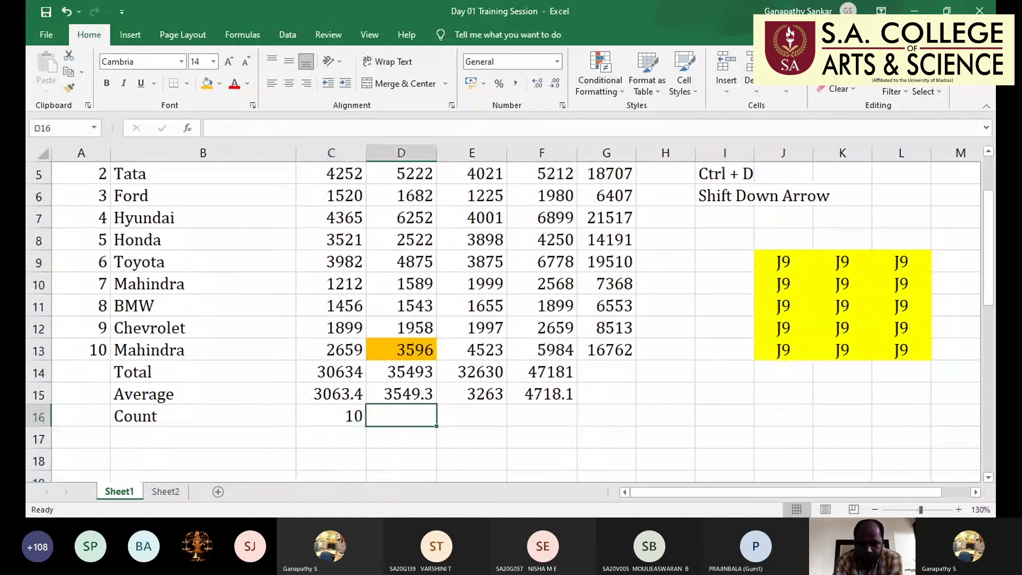
pyautogui.click(863, 60)
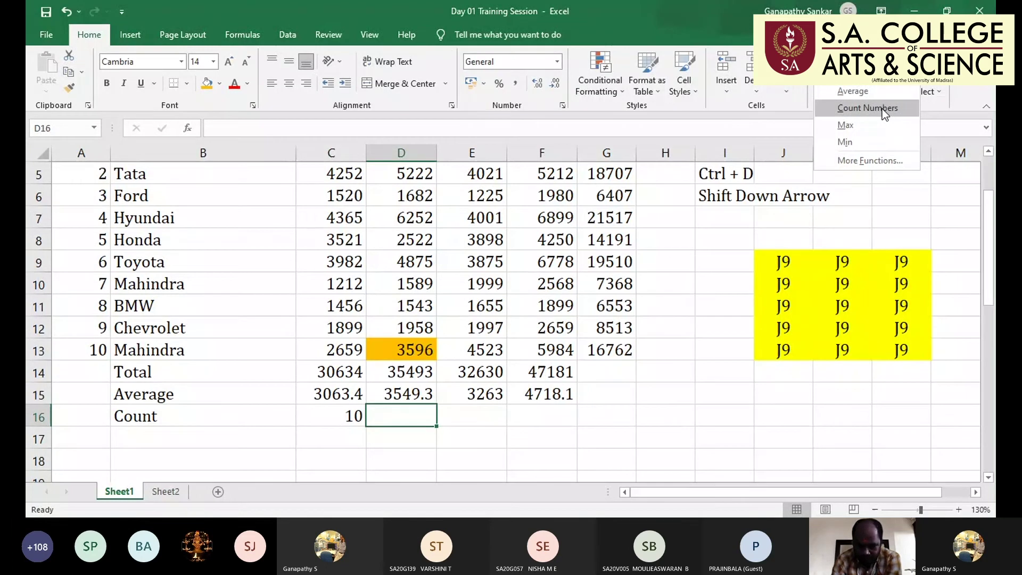
pyautogui.click(867, 108)
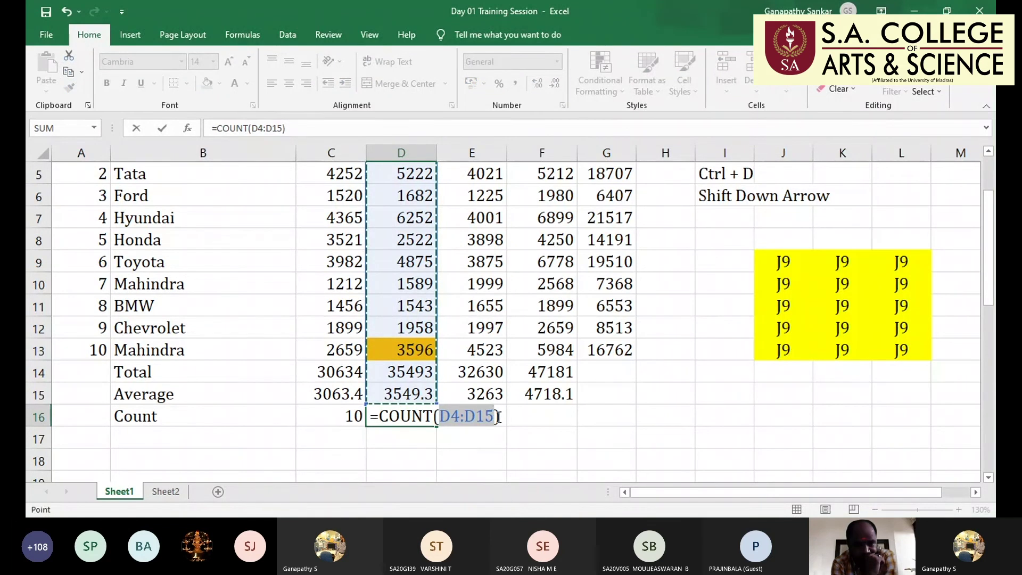
pyautogui.press('Return')
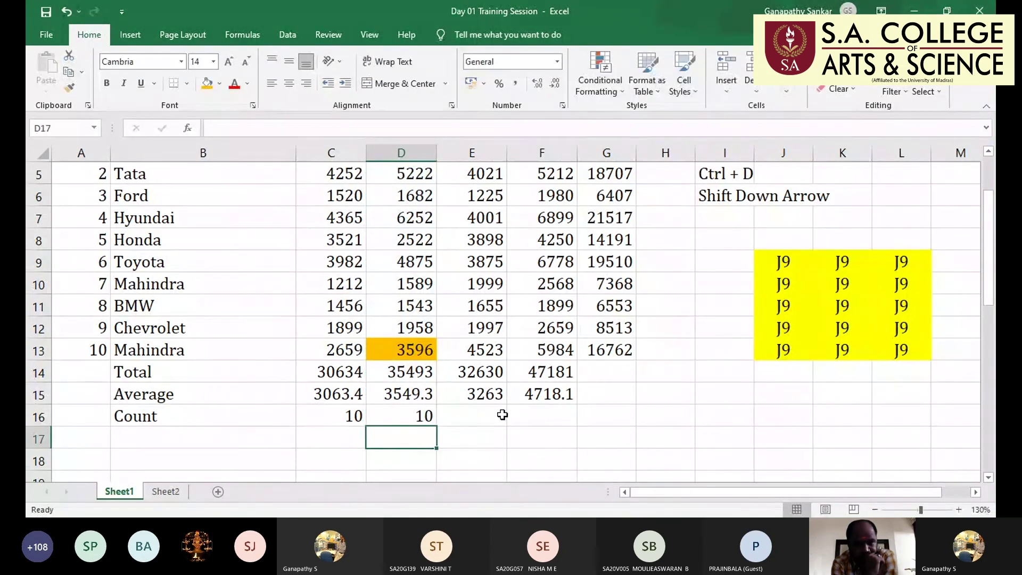
# Fill the count formula from D16 right into E16 and F16 for the Q3 and Q4 sales
pyautogui.click(502, 414)
pyautogui.hotkey('ctrl', 'r')
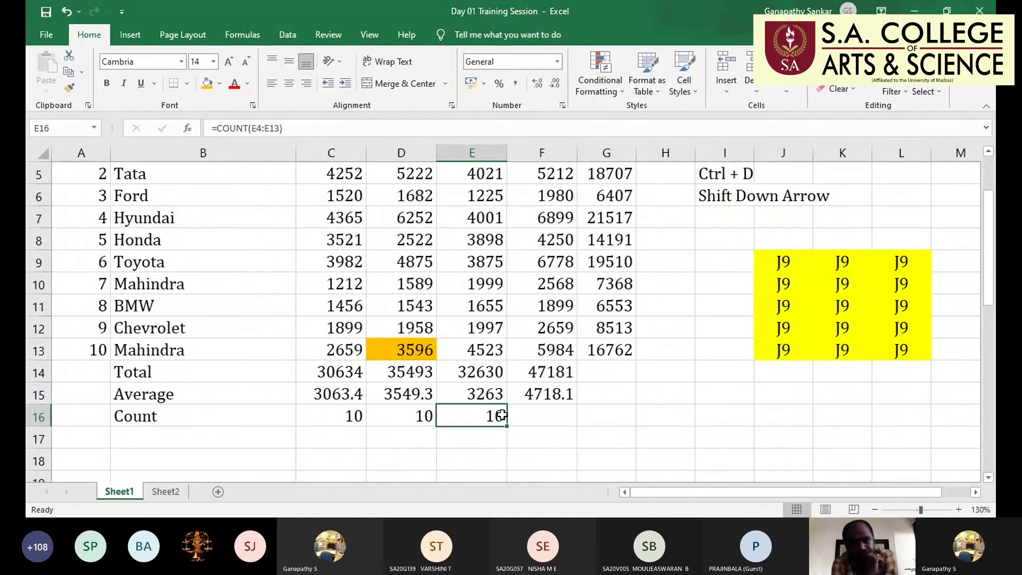
pyautogui.press('Right')
pyautogui.hotkey('ctrl', 'r')
pyautogui.press('Down')
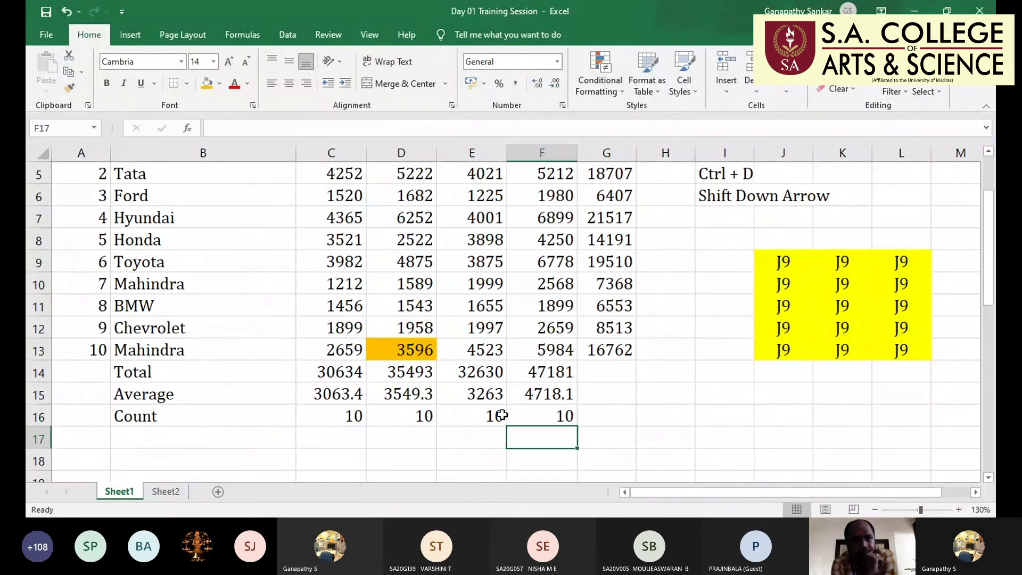
# Label B17 as Max below the Count row and move to C17
pyautogui.press('Left')
pyautogui.press('Left')
pyautogui.press('Left')
pyautogui.press('Left')
pyautogui.write('Mx')
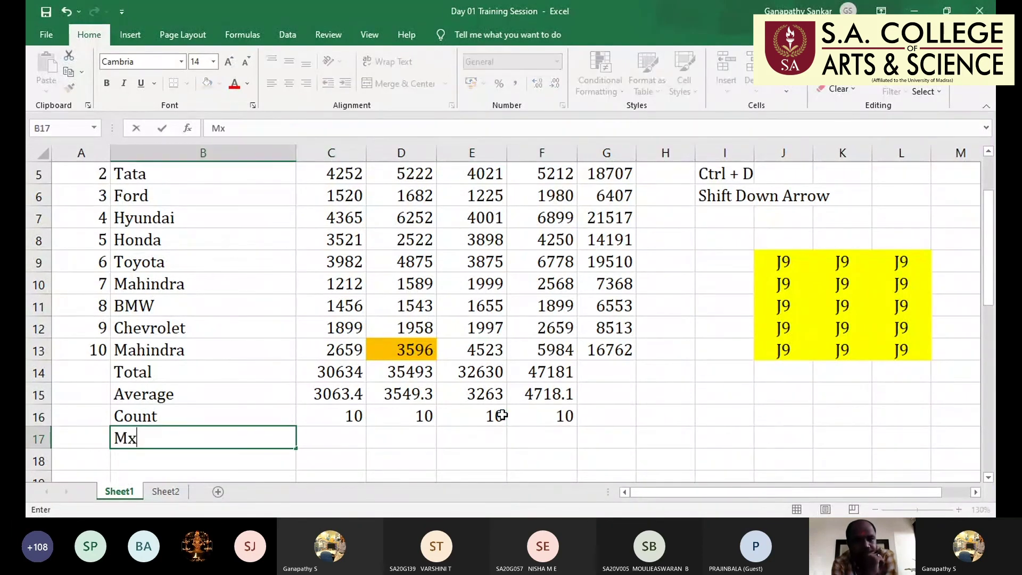
pyautogui.press('BackSpace')
pyautogui.write('ax')
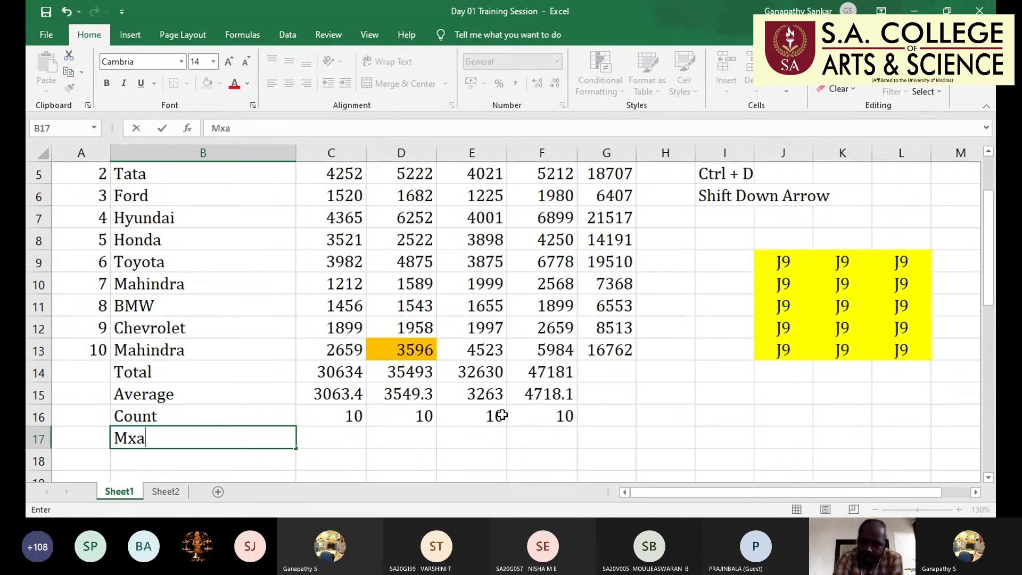
pyautogui.press('Tab')
pyautogui.press('Return')
pyautogui.press('Up')
pyautogui.press('Right')
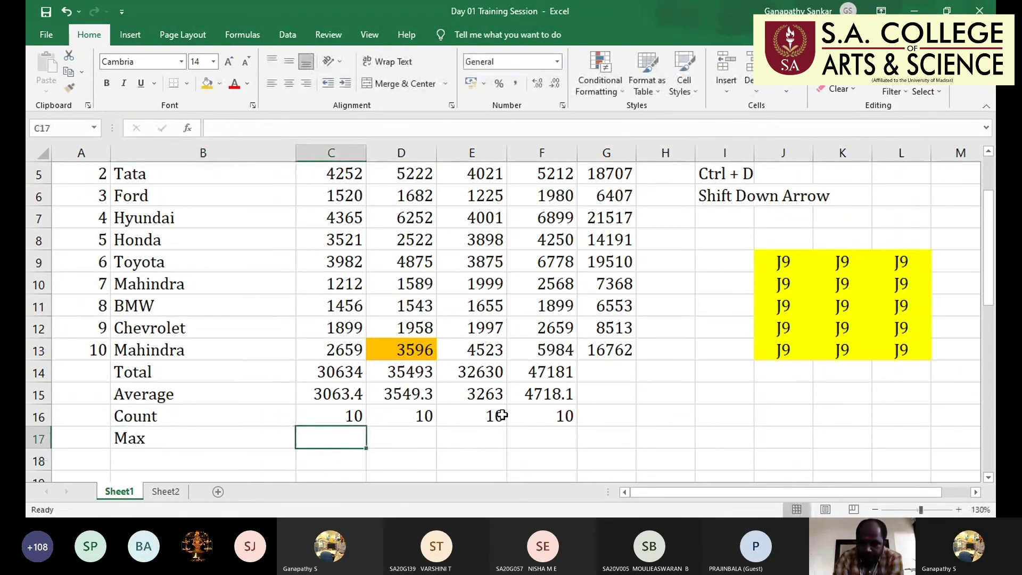
# Copy the Q1 sales values C4:C13 from Sheet1 and paste them at E3 in a new worksheet
pyautogui.scroll(2, 311, 228)
pyautogui.moveTo(343, 245); pyautogui.dragTo(362, 435)
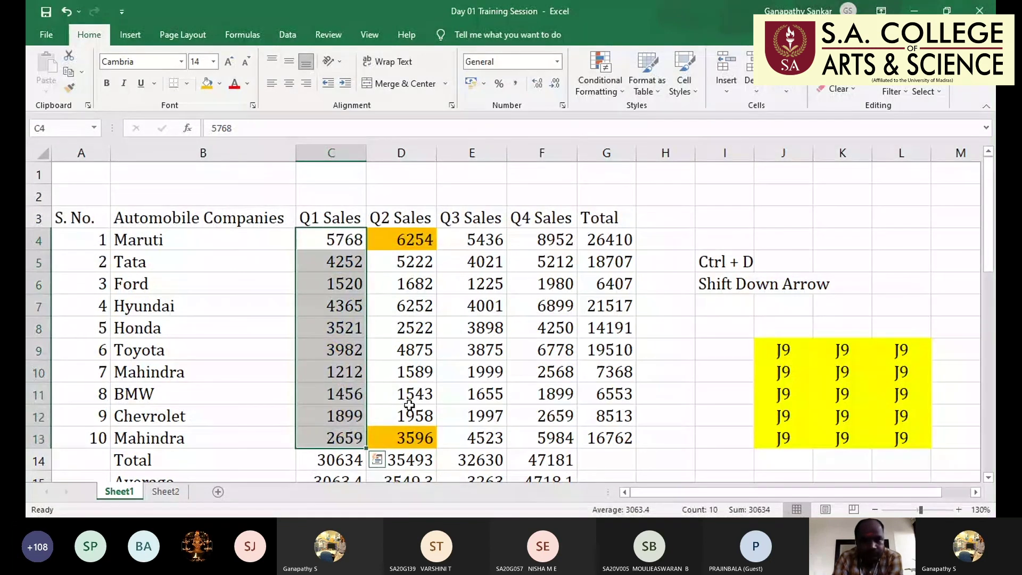
pyautogui.hotkey('ctrl', 'c')
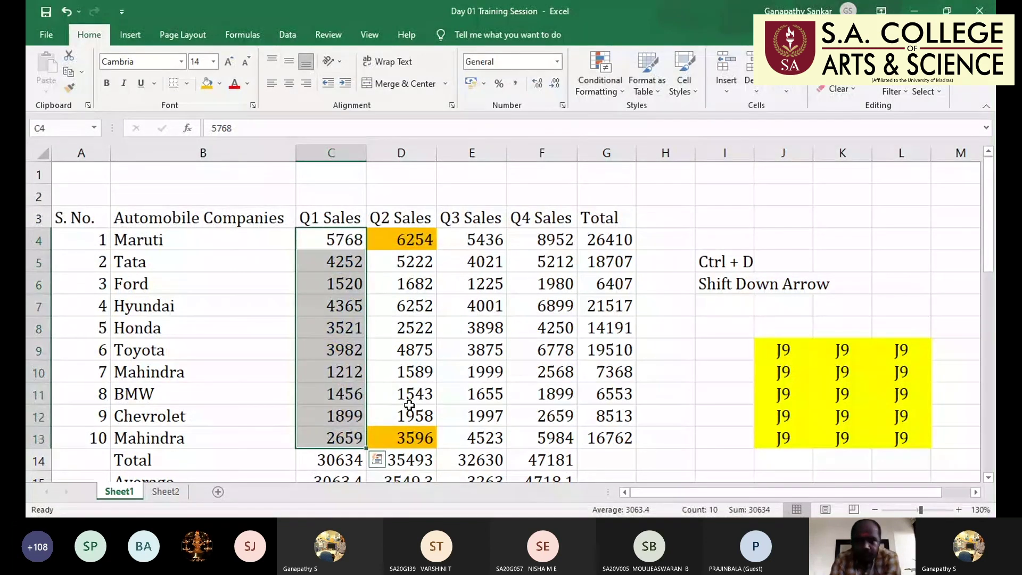
pyautogui.hotkey('ctrl', 'pagedown')
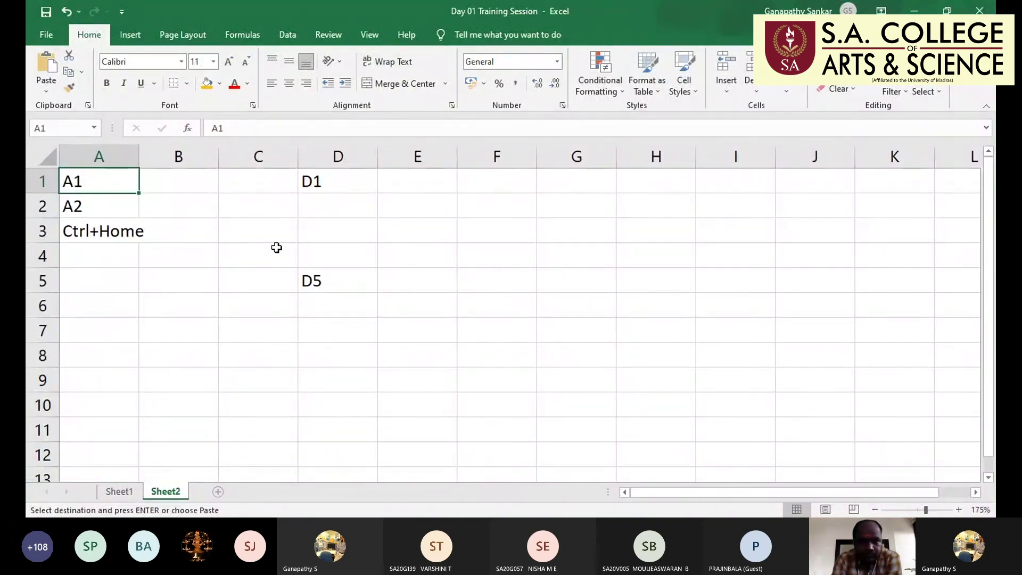
pyautogui.hotkey('shift', 'F11')
pyautogui.click(245, 194)
pyautogui.hotkey('ctrl', 'v')
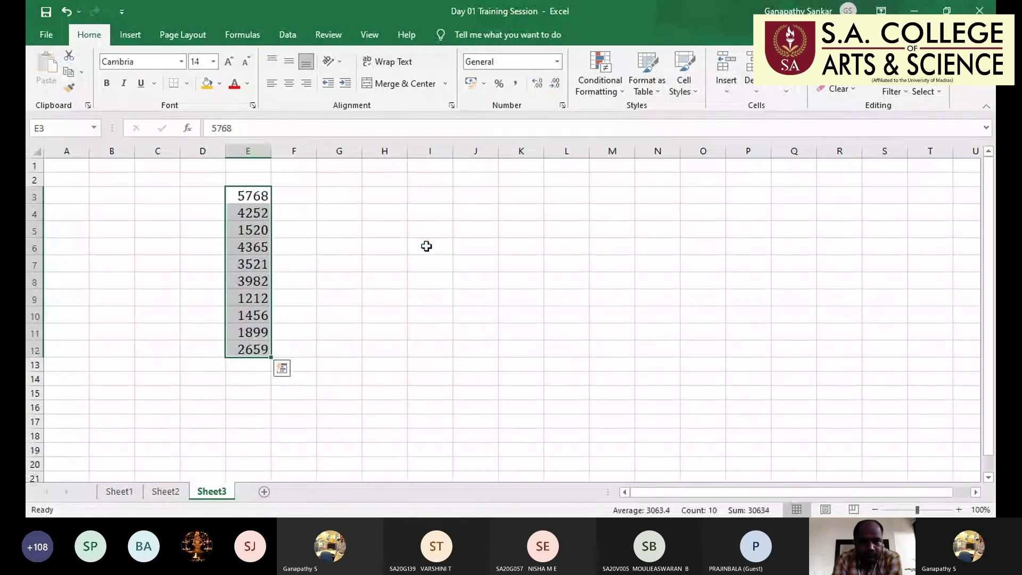
# Copy the values in E3:E12 and paste them directly below, starting at E13
pyautogui.hotkey('ctrl', 'c')
pyautogui.press('Down')
pyautogui.press('Down')
pyautogui.hotkey('ctrl', 'Down')
pyautogui.press('Down')
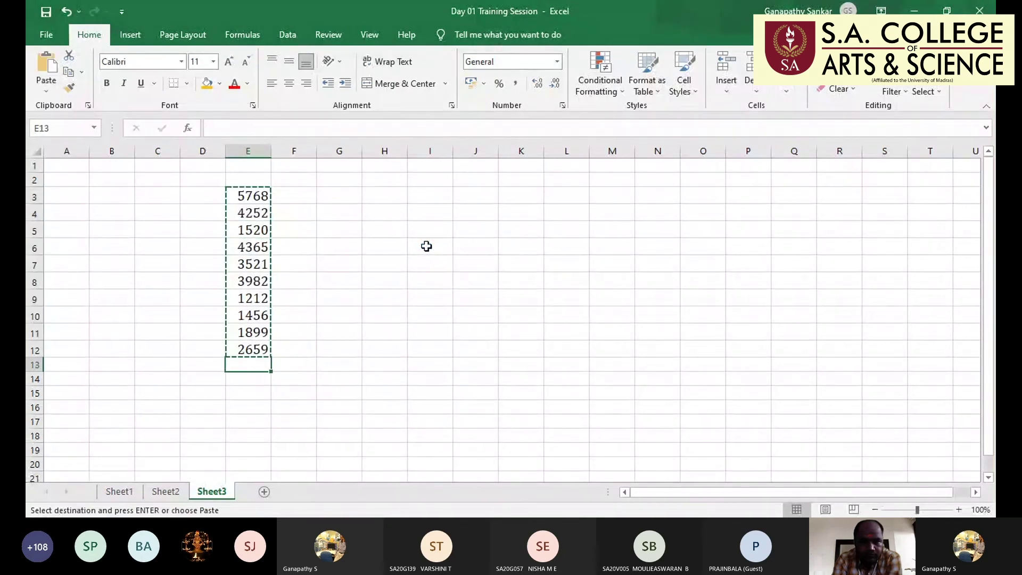
pyautogui.hotkey('ctrl', 'shift', 'Down')
pyautogui.hotkey('ctrl', 'v')
pyautogui.press('Down')
pyautogui.press('Down')
pyautogui.press('Down')
pyautogui.press('Down')
pyautogui.press('Down')
pyautogui.press('Down')
pyautogui.press('Down')
pyautogui.press('Down')
pyautogui.press('Down')
pyautogui.press('Down')
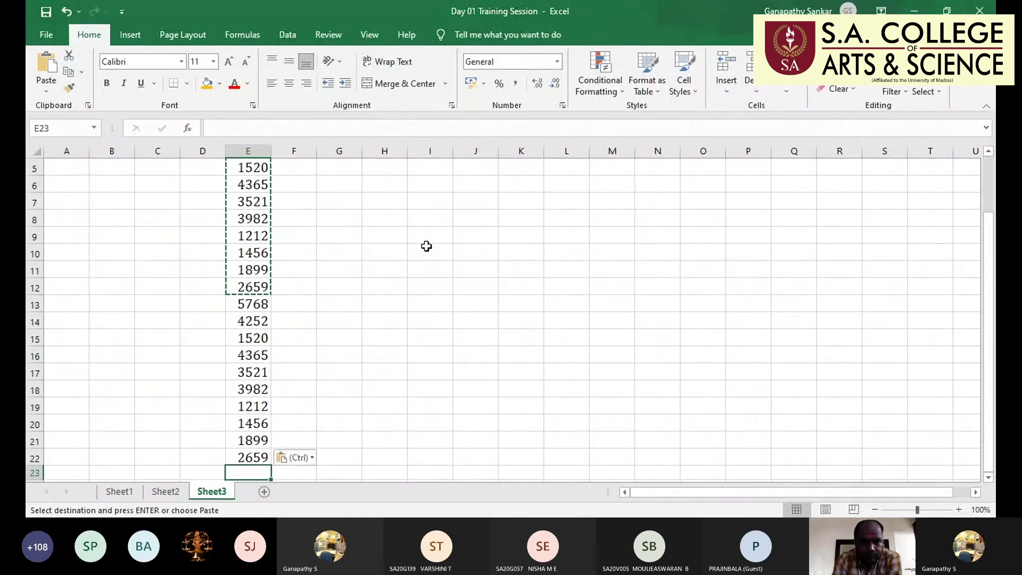
# Extend the list by pasting the copied block three more times, at E23, E33 and E43
pyautogui.hotkey('ctrl', 'v')
pyautogui.press('Down')
pyautogui.press('Down')
pyautogui.press('Down')
pyautogui.press('Down')
pyautogui.press('Down')
pyautogui.press('Down')
pyautogui.press('Down')
pyautogui.press('Down')
pyautogui.press('Down')
pyautogui.press('Down')
pyautogui.hotkey('ctrl', 'v')
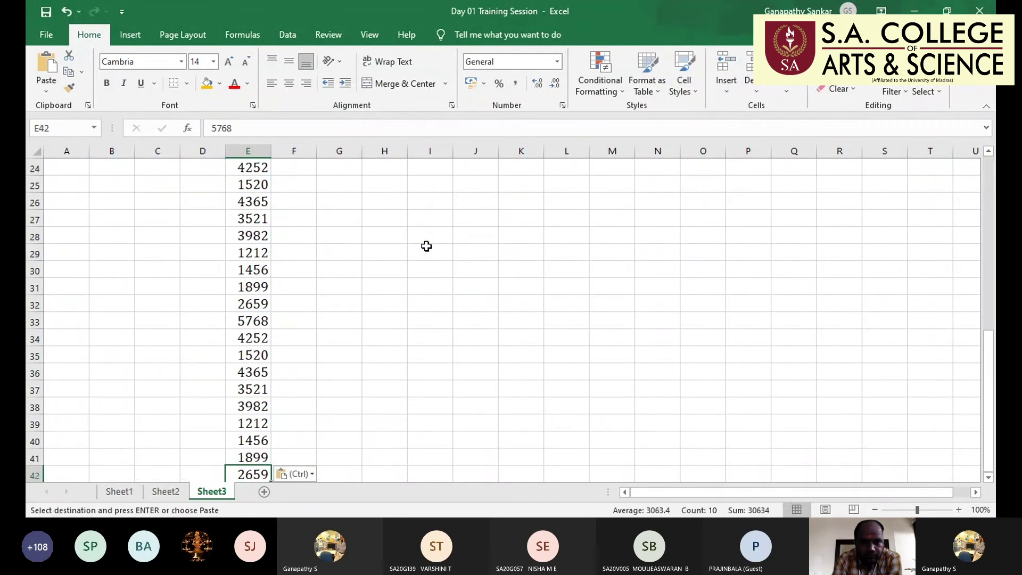
pyautogui.press('Down')
pyautogui.press('Down')
pyautogui.press('Down')
pyautogui.press('Down')
pyautogui.press('Down')
pyautogui.press('Down')
pyautogui.press('Down')
pyautogui.press('Down')
pyautogui.press('Down')
pyautogui.press('Down')
pyautogui.hotkey('ctrl', 'v')
pyautogui.press('Down')
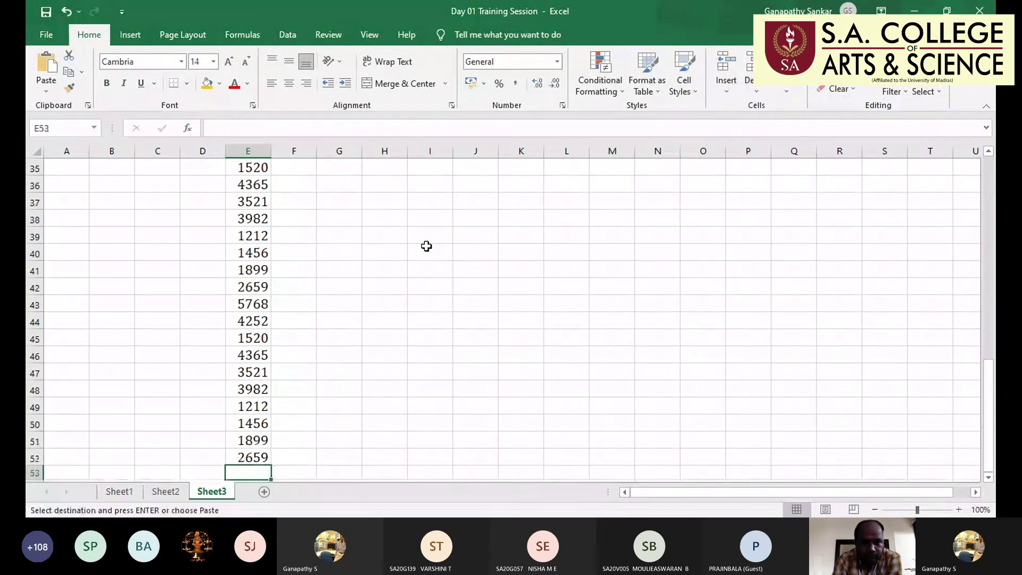
# Paste further copies of the block from E53 on, placing the last one at E56
pyautogui.hotkey('ctrl', 'v')
pyautogui.press('Down')
pyautogui.press('Down')
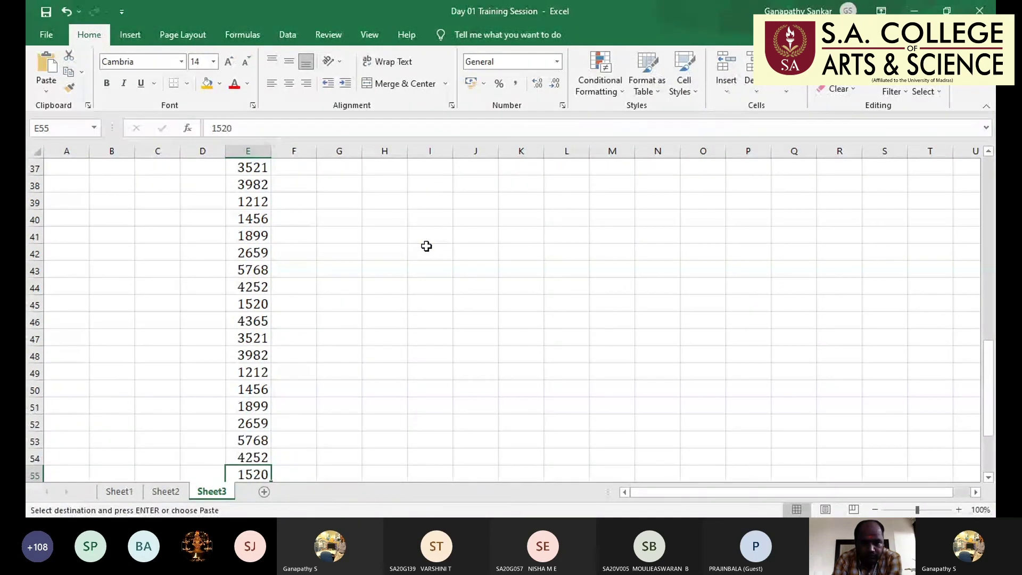
pyautogui.hotkey('ctrl', 'v')
pyautogui.press('ctrl')
pyautogui.press('ctrl')
pyautogui.press('Down')
pyautogui.hotkey('ctrl', 'v')
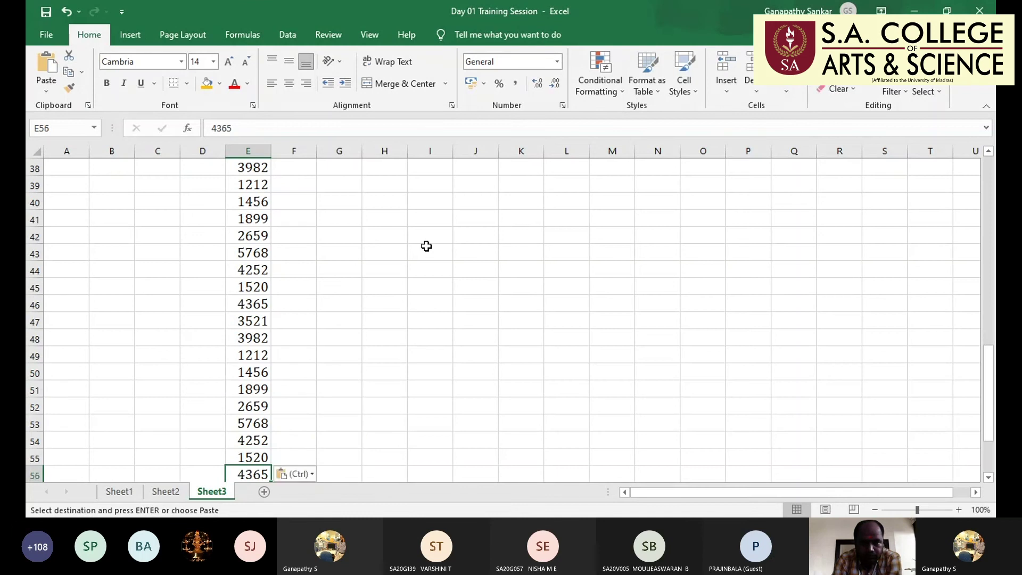
pyautogui.press('Return')
# Select the complete list of pasted values, E3:E65
pyautogui.press('Down')
pyautogui.press('Up')
pyautogui.hotkey('ctrl', 'Up')
pyautogui.hotkey('ctrl', 'shift', 'Down')
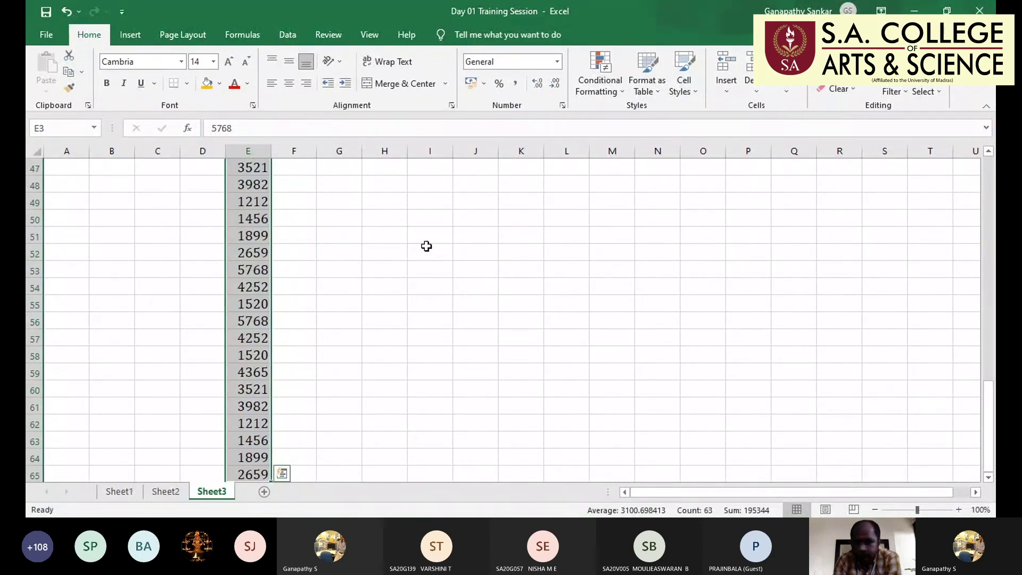
pyautogui.scroll(2, 430, 281)
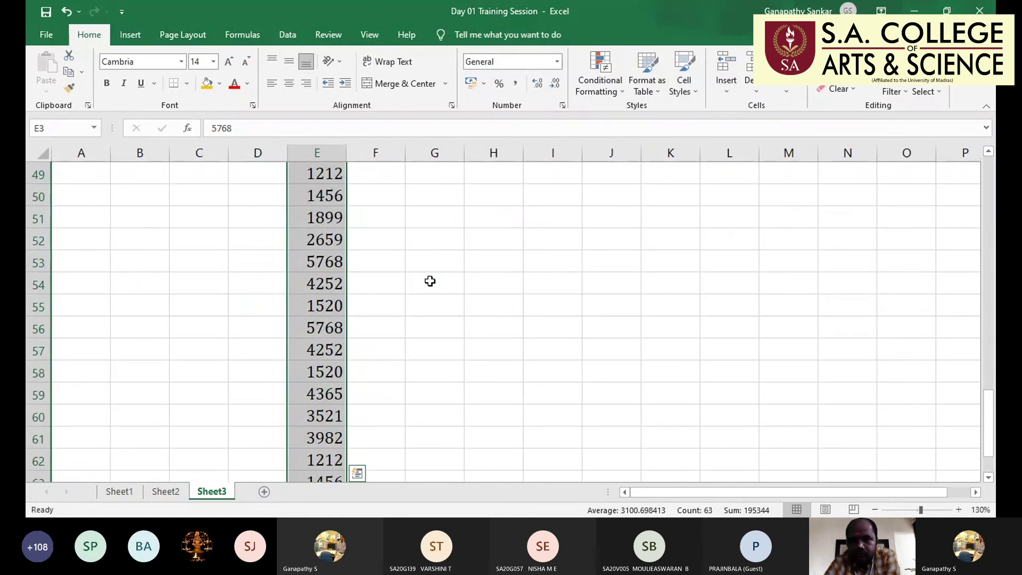
# Return to the start of the list and select its first value in E3, its row 3 and column E
pyautogui.scroll(2, 470, 308)
pyautogui.scroll(7, 512, 335)
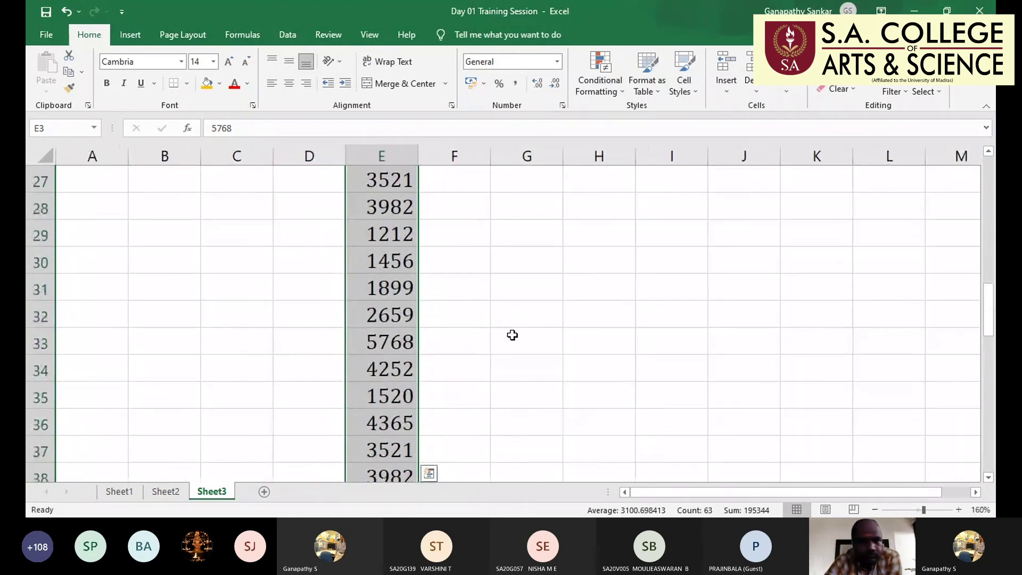
pyautogui.scroll(9, 512, 334)
pyautogui.click(372, 223)
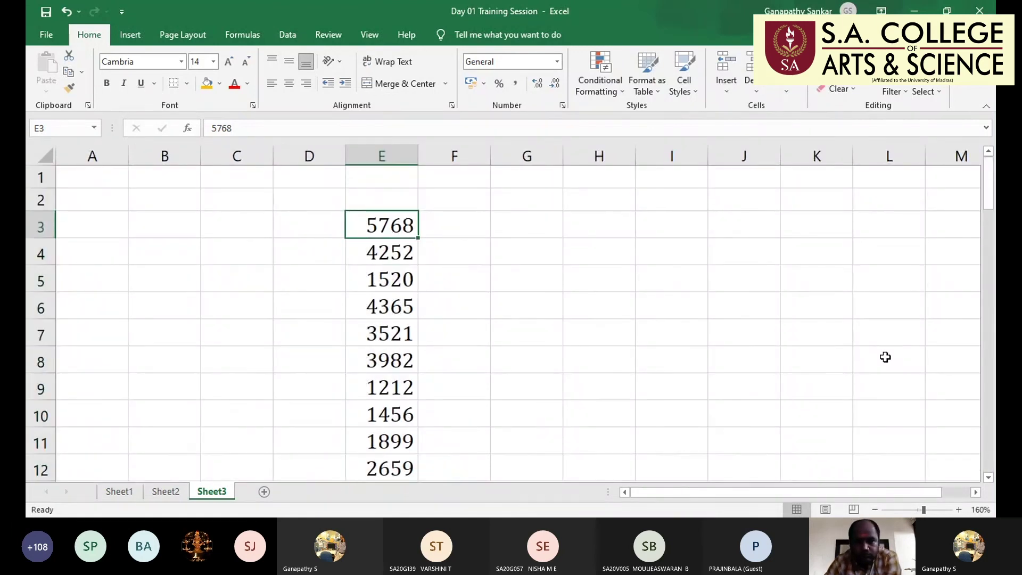
pyautogui.click(32, 228)
pyautogui.click(391, 154)
# Go to the end of the list and select its last value in E65 and its row 65
pyautogui.scroll(-8, 439, 336)
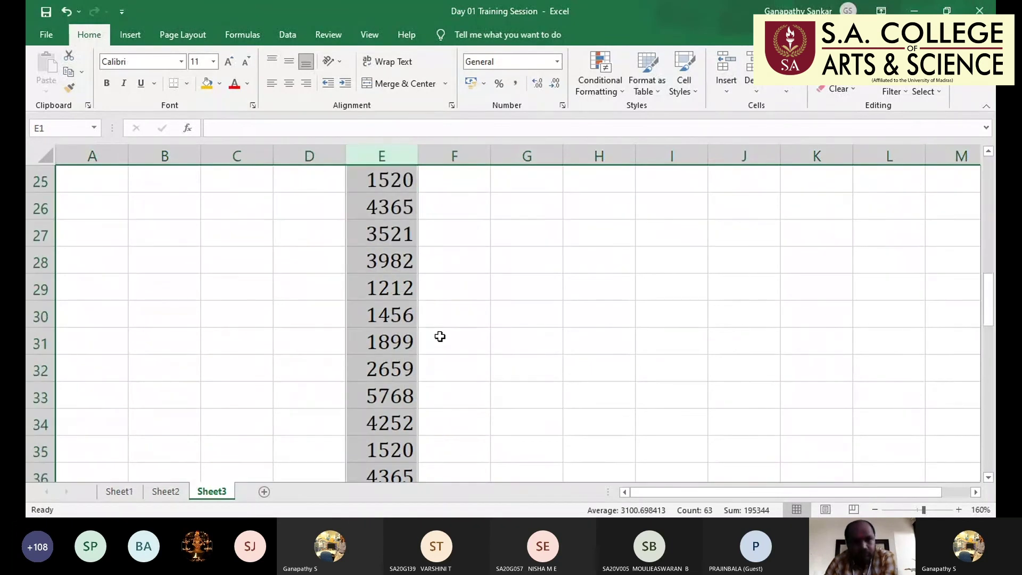
pyautogui.scroll(-16, 439, 336)
pyautogui.scroll(4, 426, 314)
pyautogui.click(413, 288)
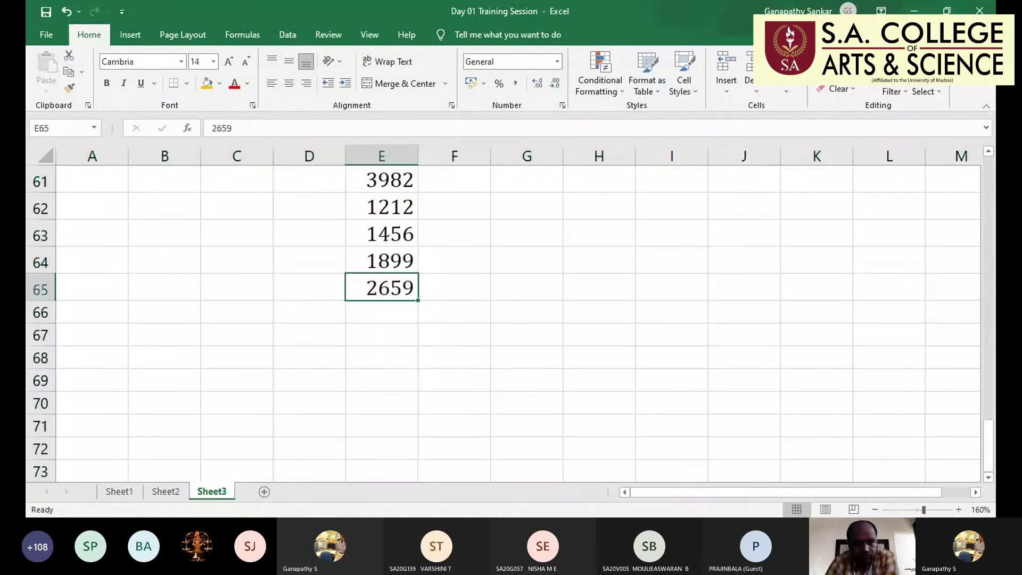
pyautogui.click(40, 289)
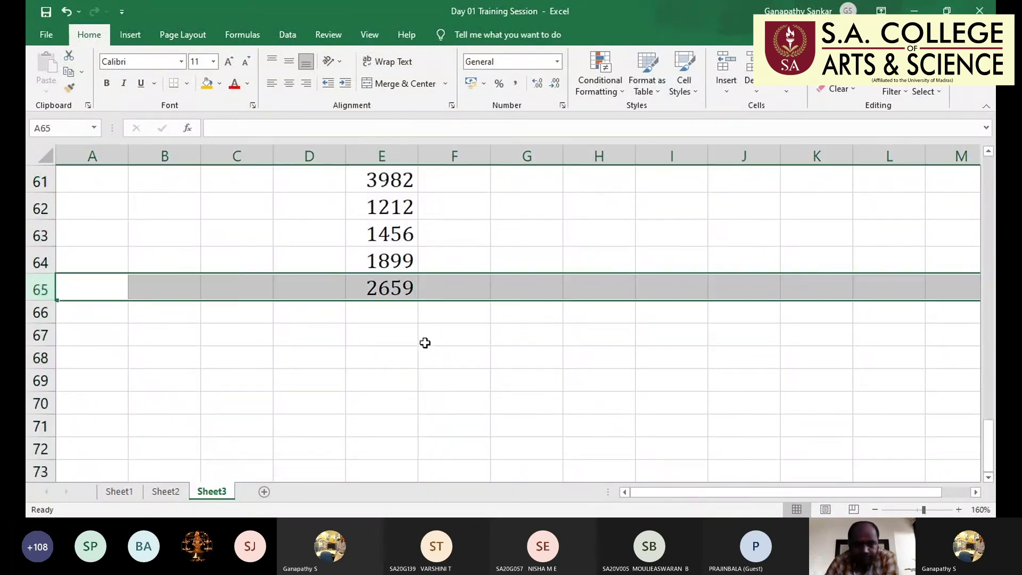
# Calculate the maximum of E3:E65 in cell E66 directly below the list and fill that cell with orange
pyautogui.scroll(20, 425, 341)
pyautogui.click(404, 233)
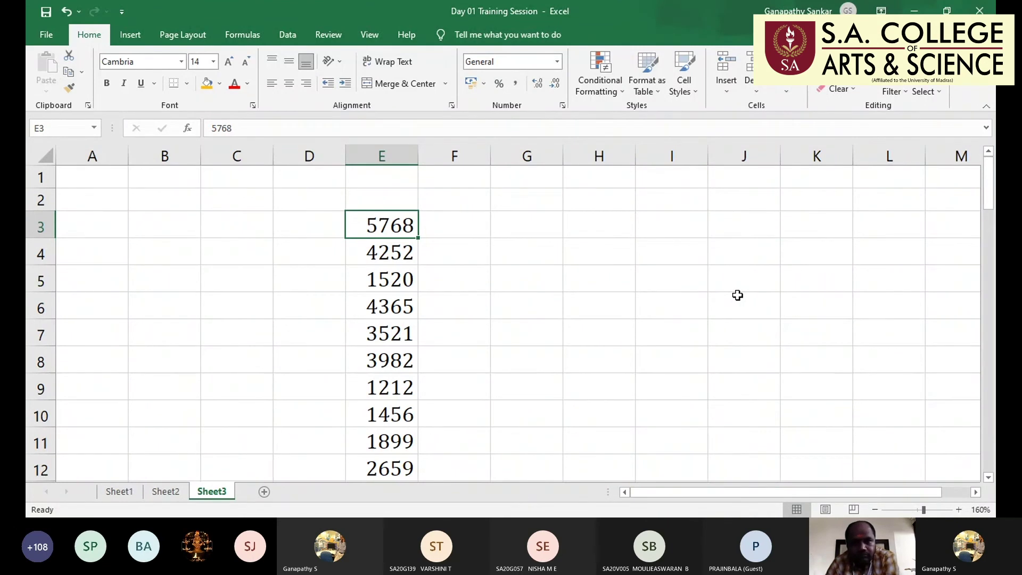
pyautogui.hotkey('ctrl', 'Down')
pyautogui.press('Down')
pyautogui.press('Left')
pyautogui.press('Right')
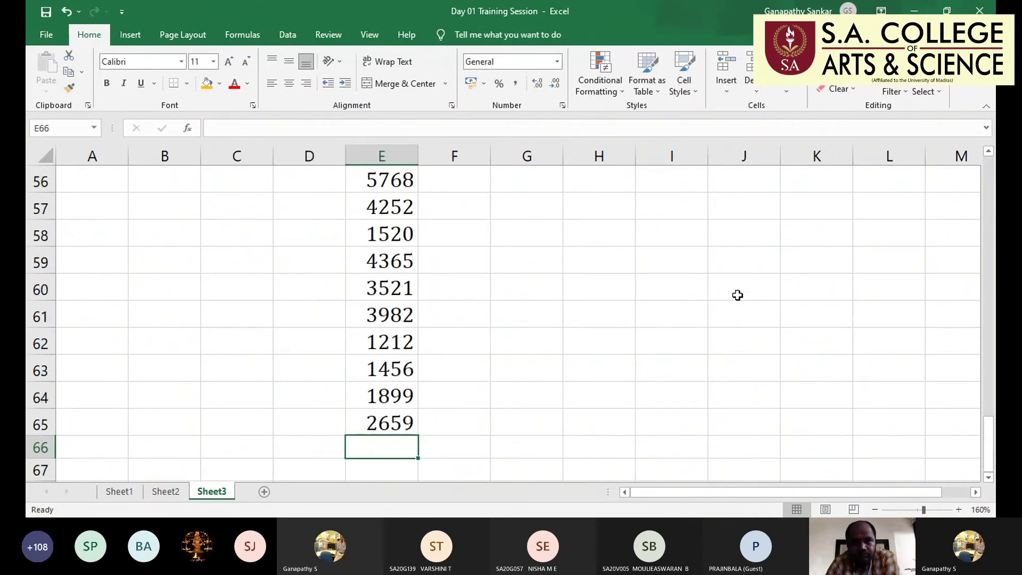
pyautogui.write('=max')
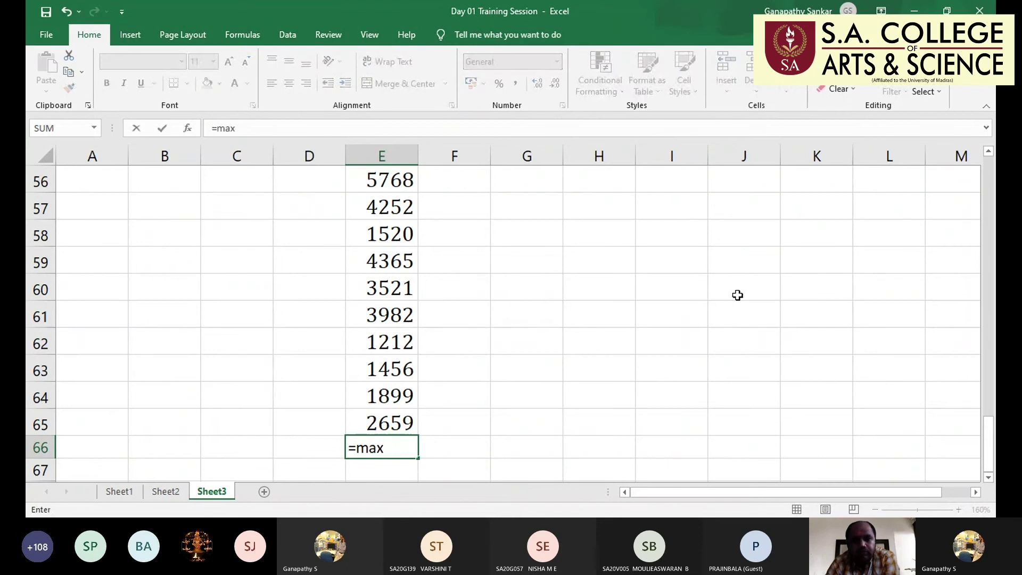
pyautogui.write('(')
pyautogui.press('Up')
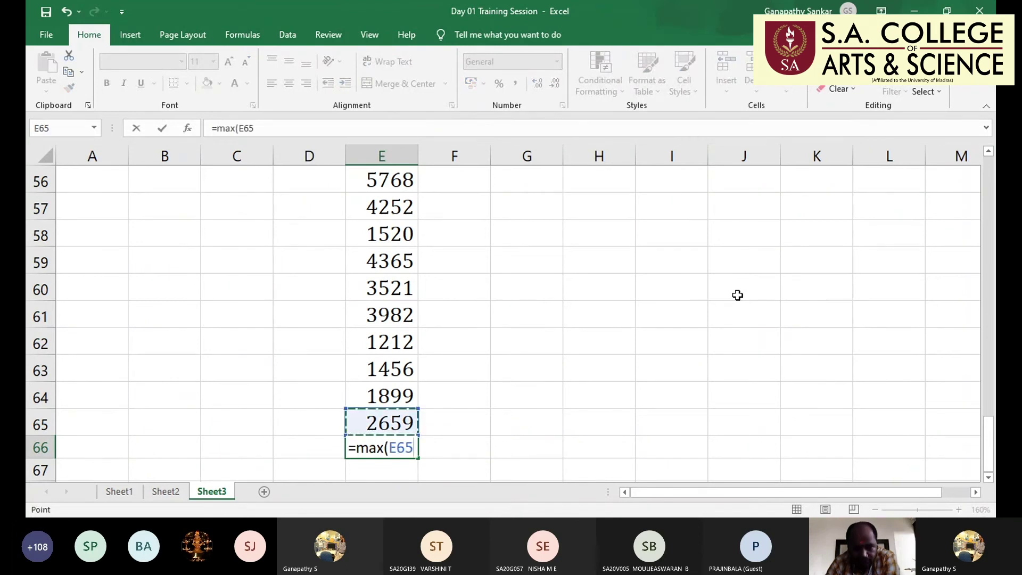
pyautogui.hotkey('ctrl', 'shift', 'Up')
pyautogui.press('Return')
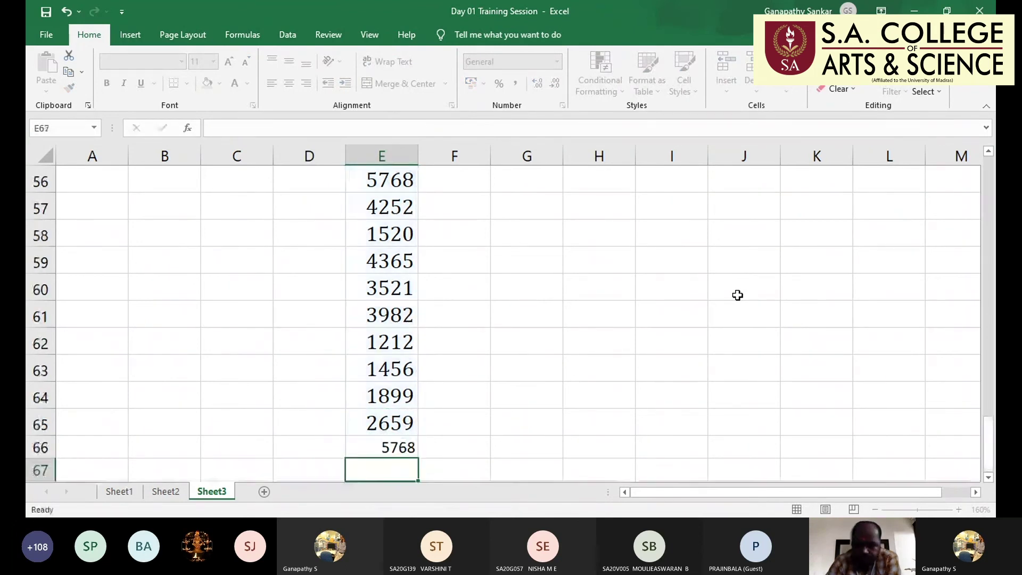
pyautogui.press('Up')
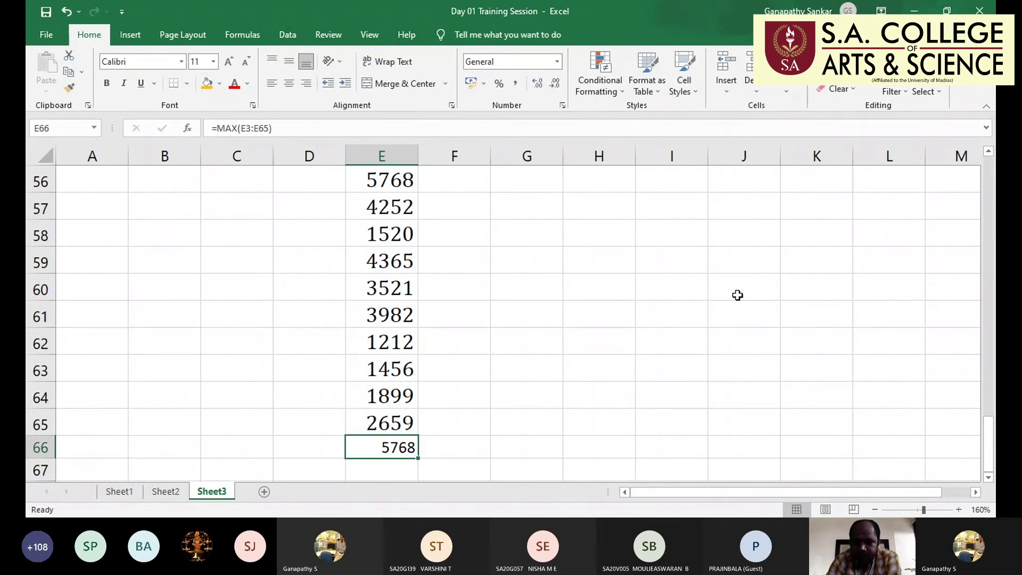
pyautogui.click(213, 79)
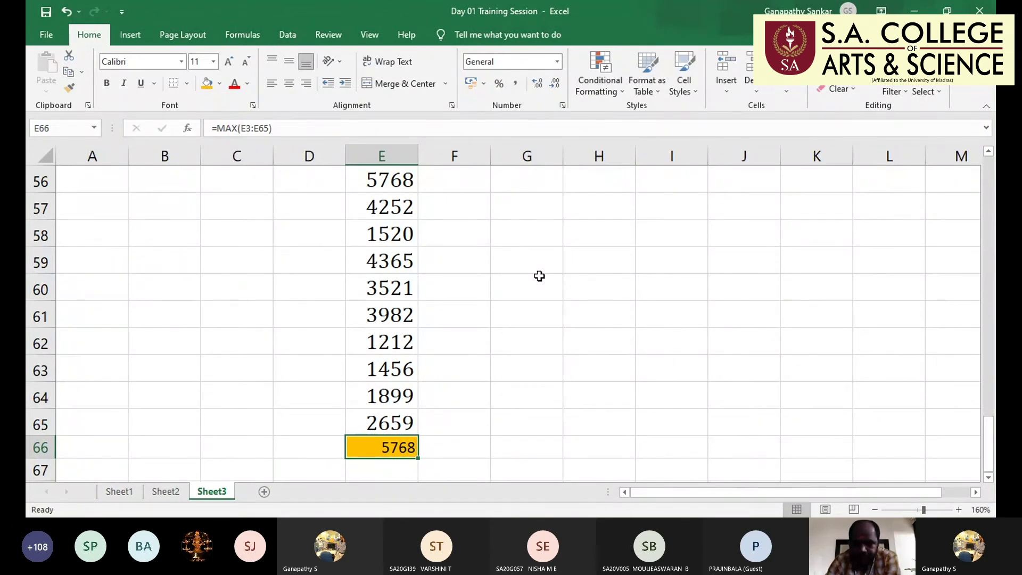
# On Sheet1, start a formula with =max in C17, the Q1 Sales cell of the Max row
pyautogui.click(119, 491)
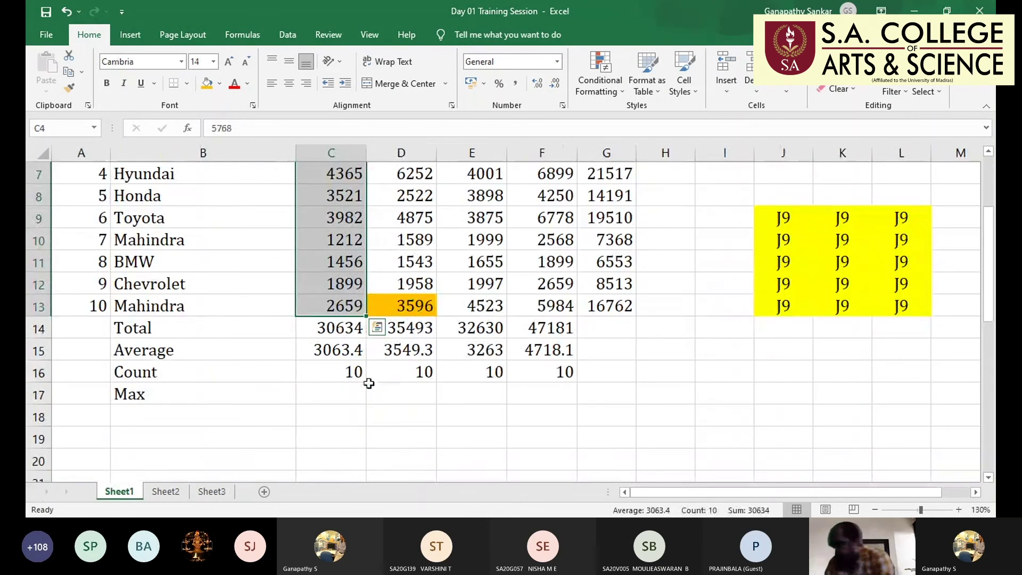
pyautogui.click(330, 394)
pyautogui.write('=max')
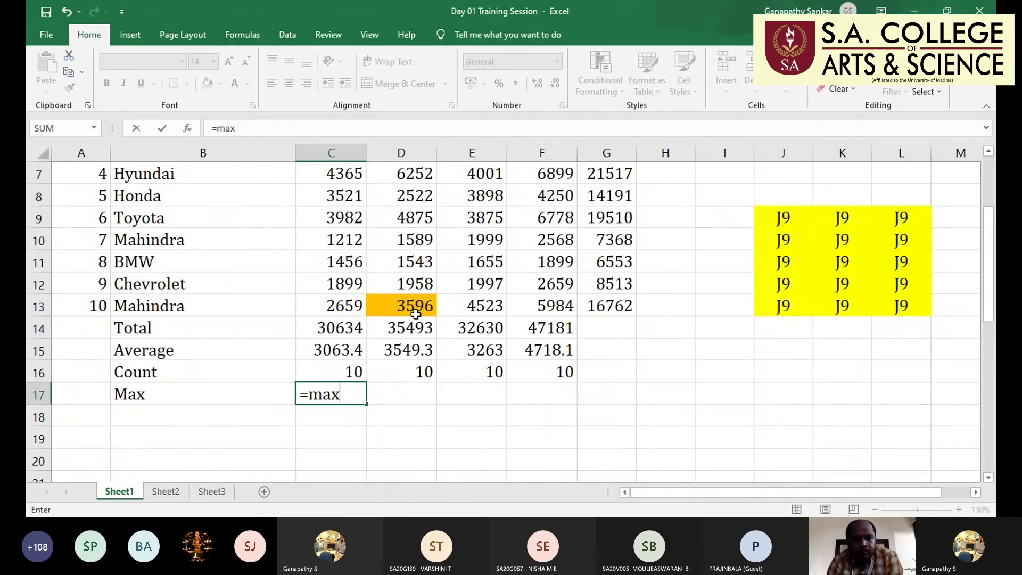
pyautogui.scroll(2, 415, 314)
pyautogui.moveTo(346, 243); pyautogui.dragTo(346, 439)
pyautogui.write(')')
pyautogui.press('Return')
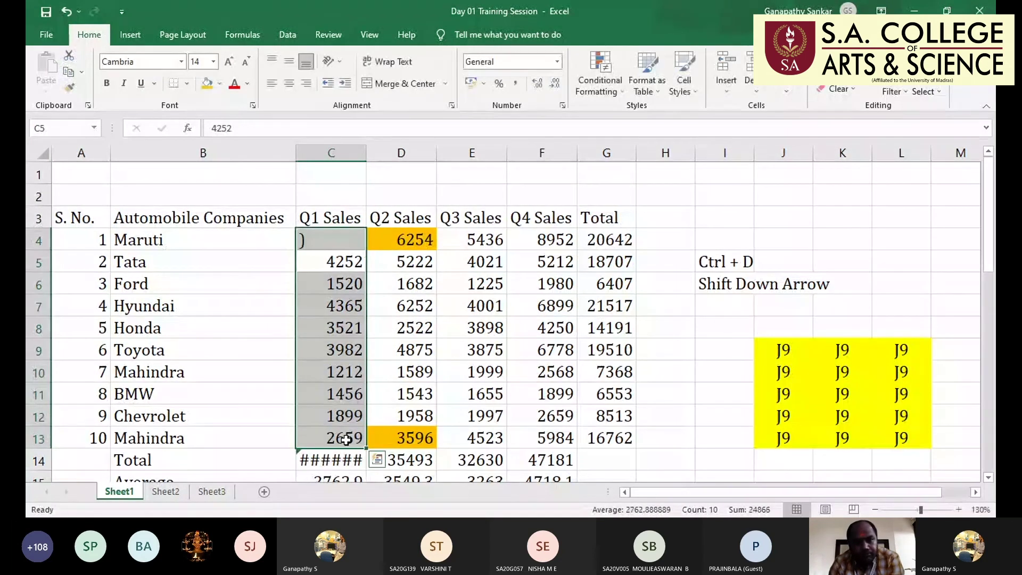
pyautogui.hotkey('ctrl', 'z')
# Reopen the =max formula in C17 and add the Q1 Sales values C4:C13 as its range
pyautogui.press('Down')
pyautogui.press('Down')
pyautogui.press('Down')
pyautogui.press('Down')
pyautogui.press('Down')
pyautogui.press('Down')
pyautogui.press('Down')
pyautogui.press('Down')
pyautogui.press('Down')
pyautogui.press('Down')
pyautogui.press('Down')
pyautogui.press('Down')
pyautogui.press('Down')
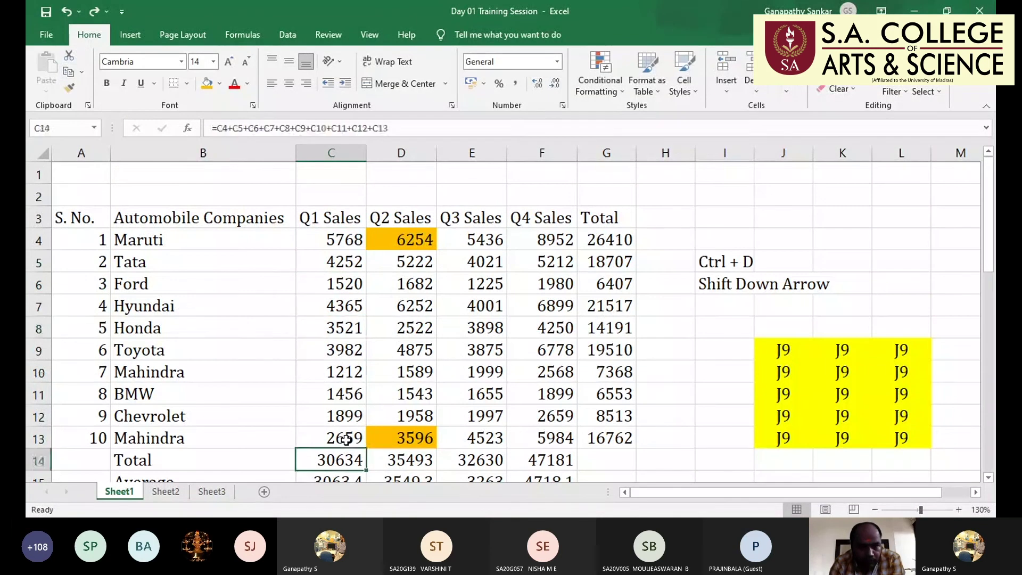
pyautogui.press('F2')
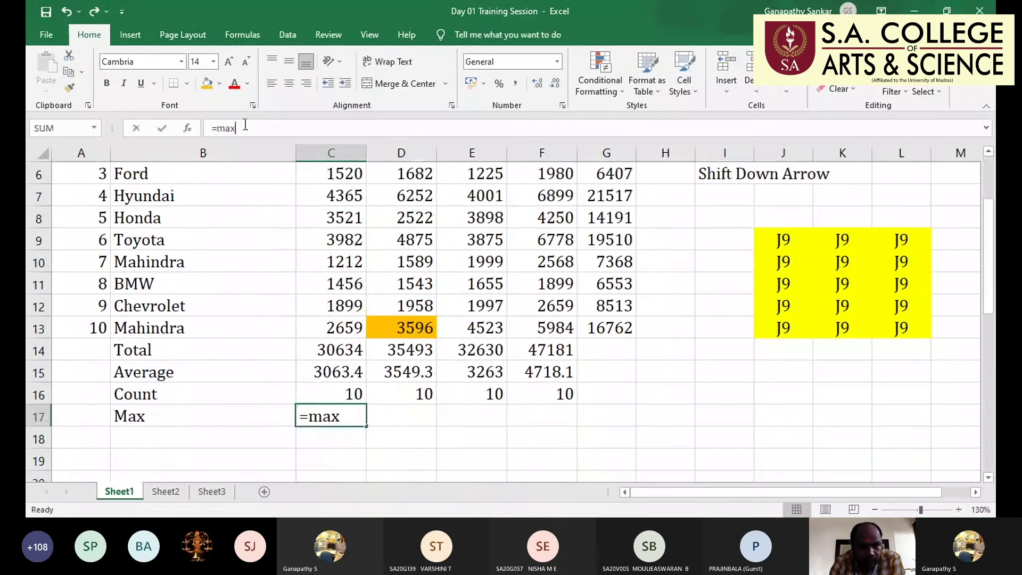
pyautogui.write('(')
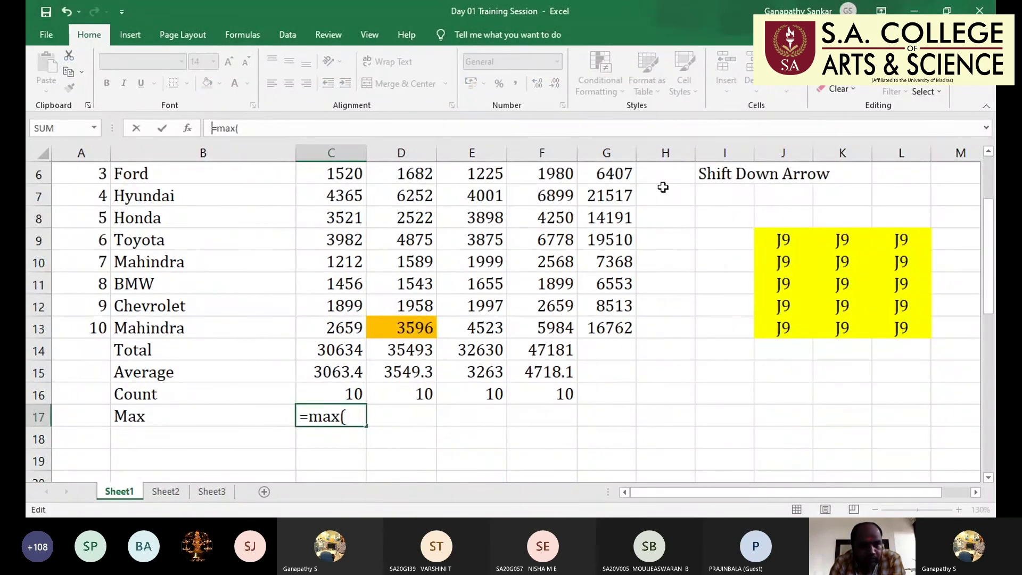
pyautogui.scroll(2, 372, 293)
pyautogui.moveTo(351, 246); pyautogui.dragTo(349, 264)
pyautogui.moveTo(348, 330); pyautogui.dragTo(349, 441)
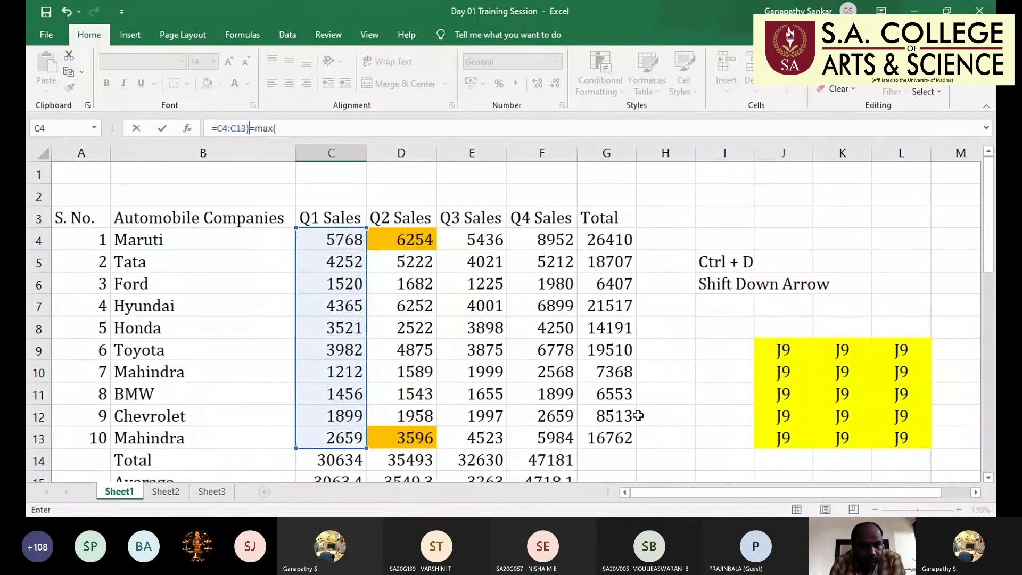
# Replace the faulty formula in the Max row's Q1 Sales cell C17 with =MAX(C4:C13)
pyautogui.press('Return')
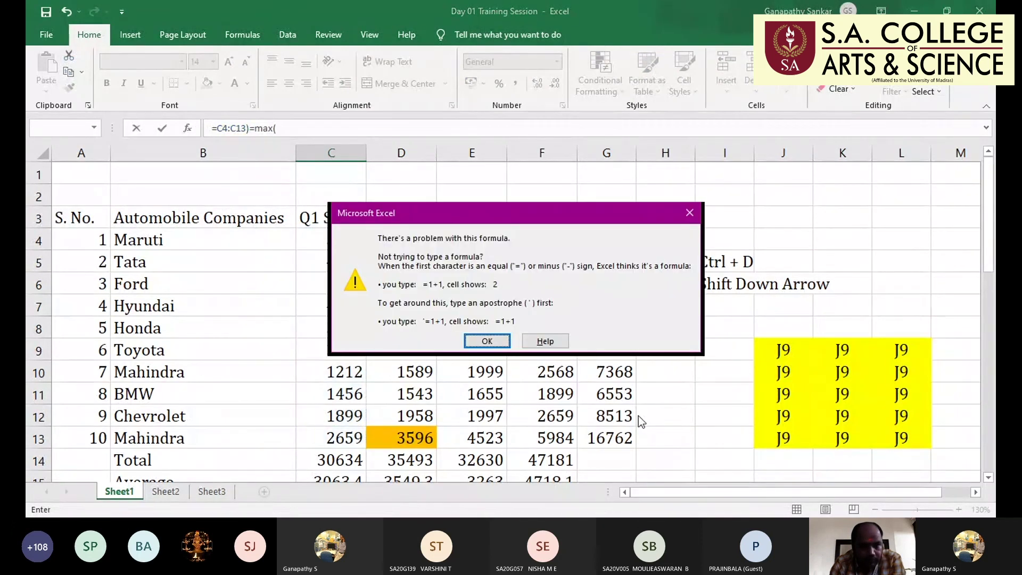
pyautogui.press('Return')
pyautogui.press('BackSpace')
pyautogui.press('BackSpace')
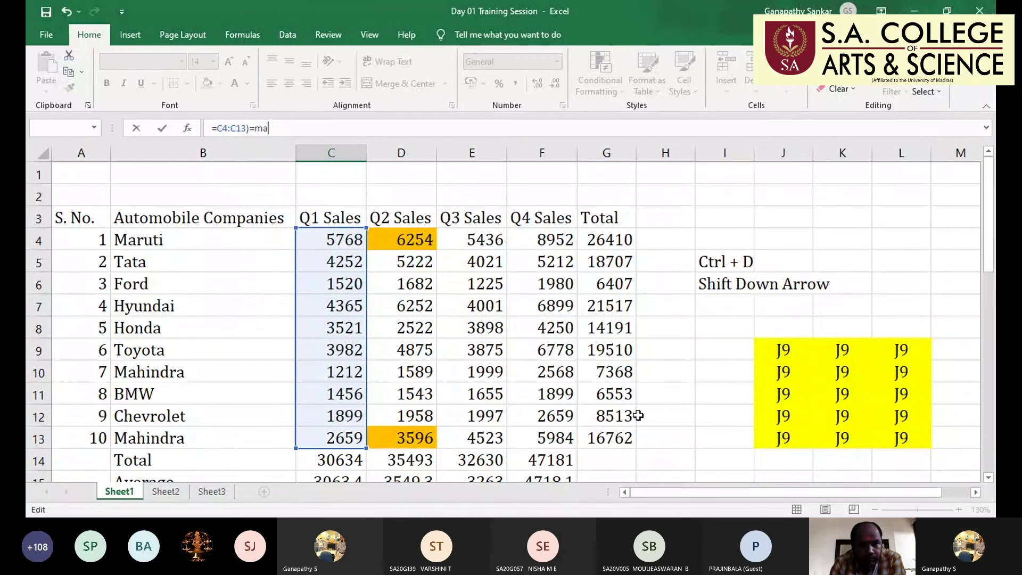
pyautogui.press('BackSpace')
pyautogui.press('BackSpace')
pyautogui.press('BackSpace')
pyautogui.press('BackSpace')
pyautogui.press('BackSpace')
pyautogui.press('BackSpace')
pyautogui.press('BackSpace')
pyautogui.press('BackSpace')
pyautogui.press('BackSpace')
pyautogui.press('BackSpace')
pyautogui.press('BackSpace')
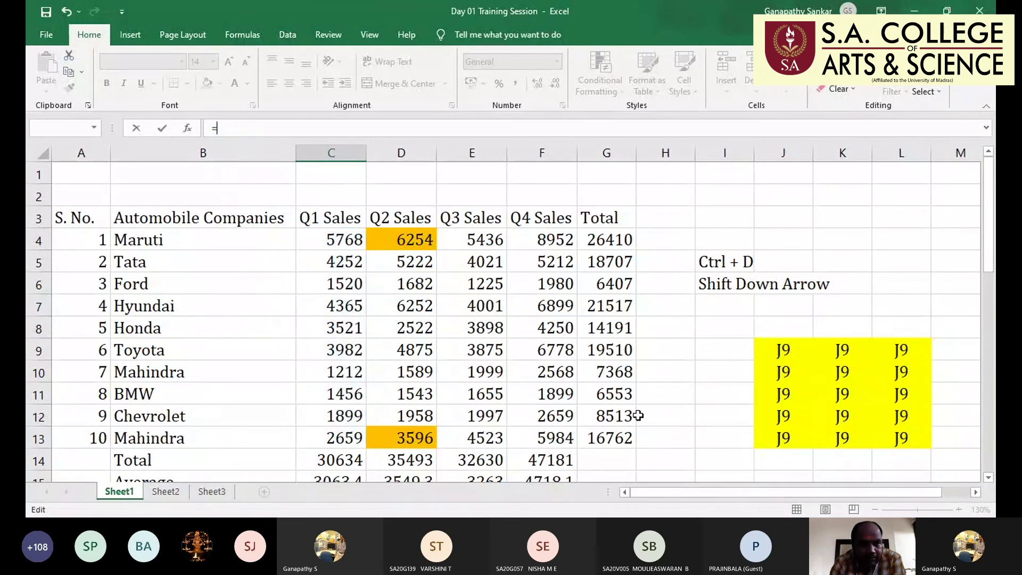
pyautogui.write('=max(')
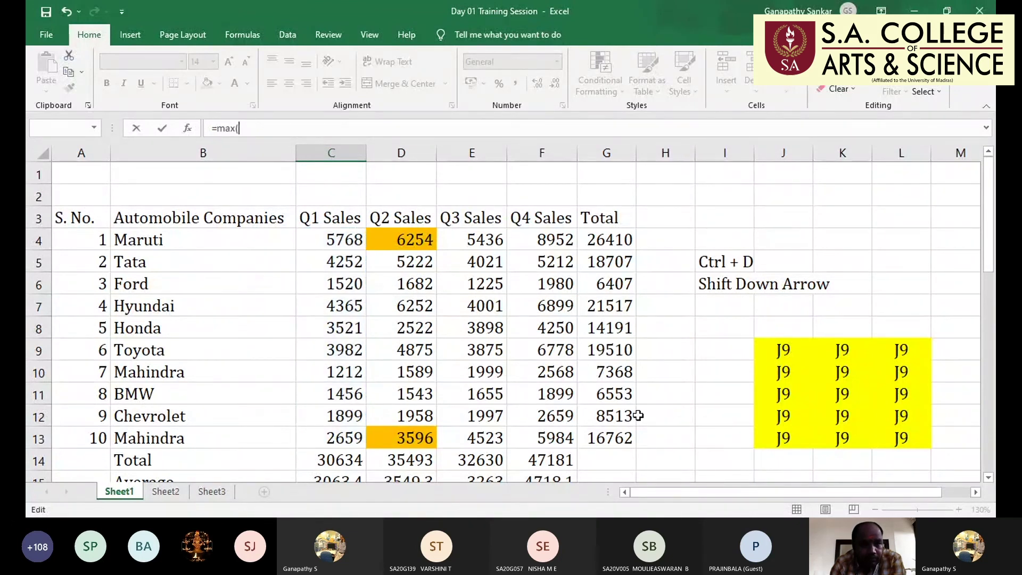
pyautogui.write('c4:c13)')
pyautogui.press('Tab')
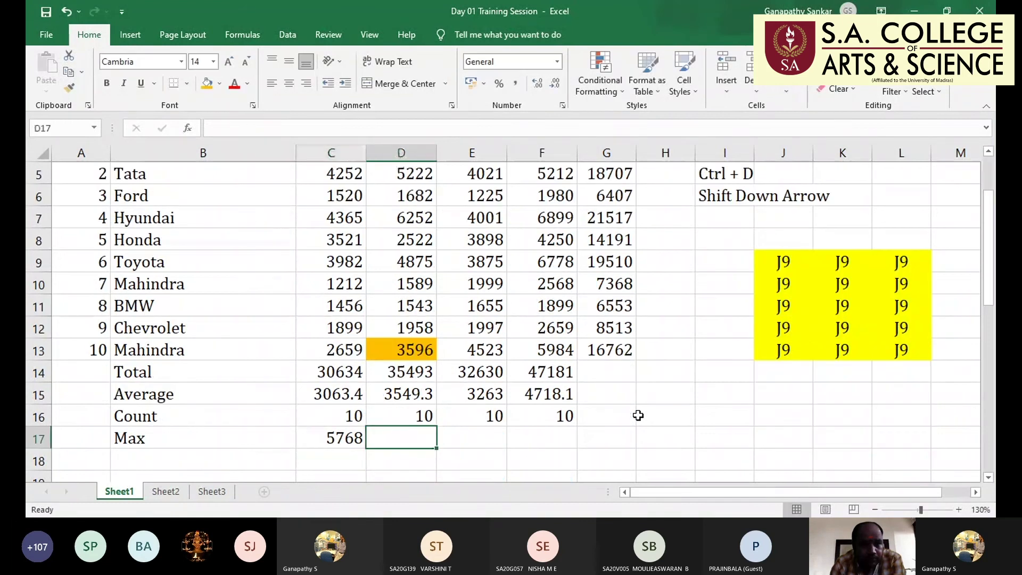
# Fill the MAX formula across the Q2 to Q4 Sales columns in D17:F17 and reselect C17
pyautogui.hotkey('ctrl', 'r')
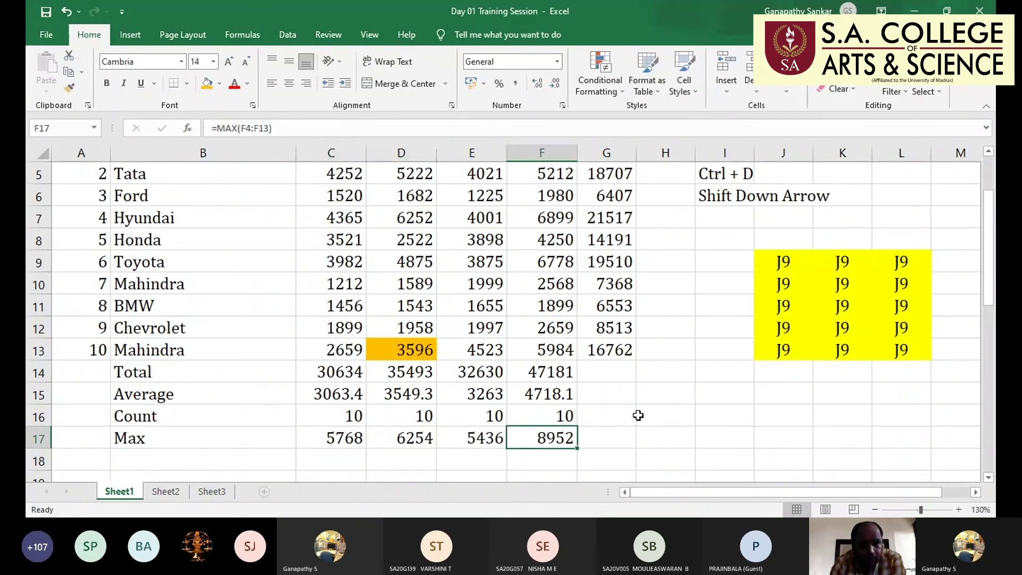
pyautogui.press('Left')
pyautogui.press('Left')
pyautogui.press('Left')
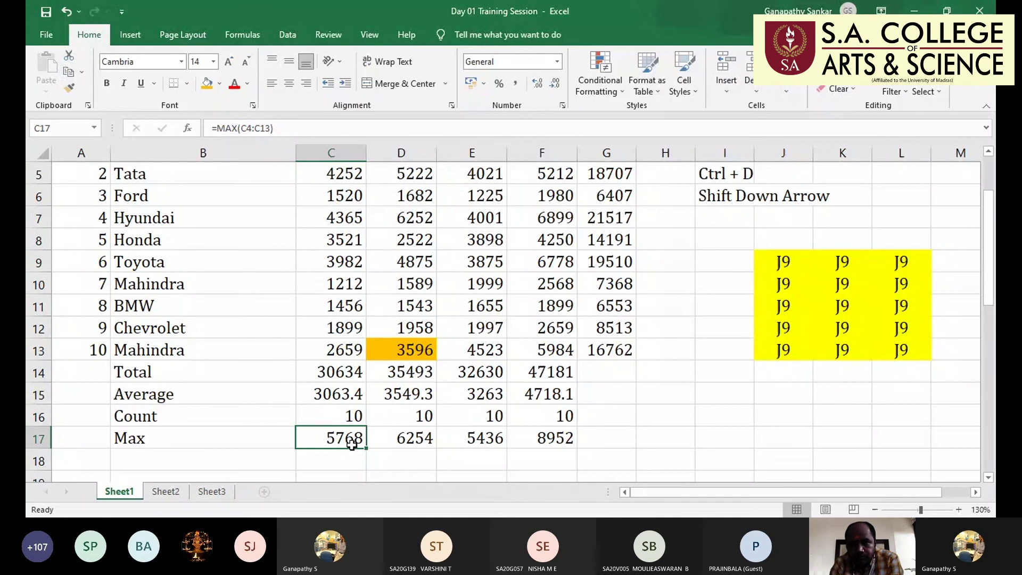
# Examine the Q1 Sales values in C4:C13 against the MAX formula in C17
pyautogui.scroll(1, 352, 444)
pyautogui.moveTo(346, 218); pyautogui.dragTo(343, 415)
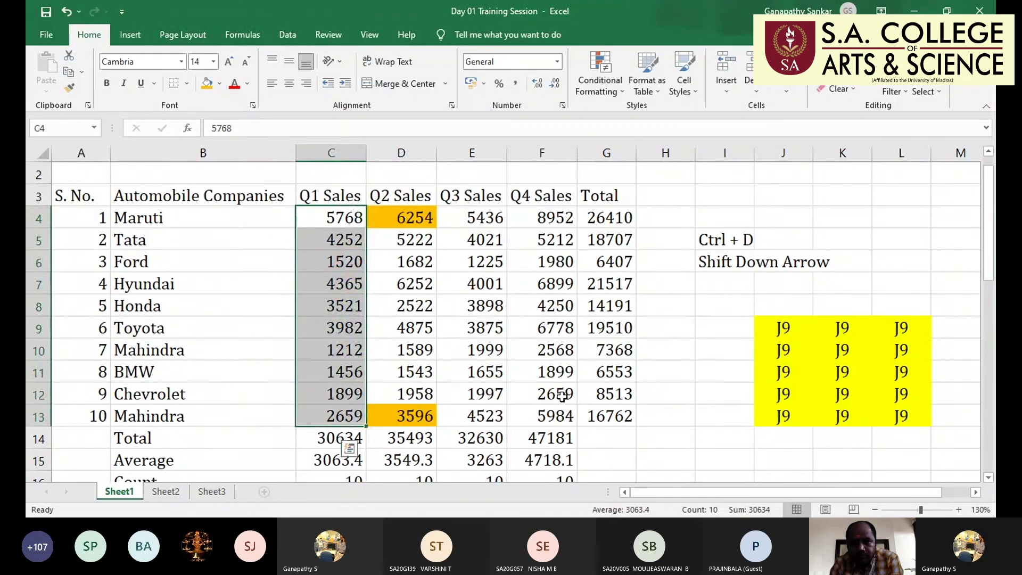
pyautogui.scroll(1, 562, 396)
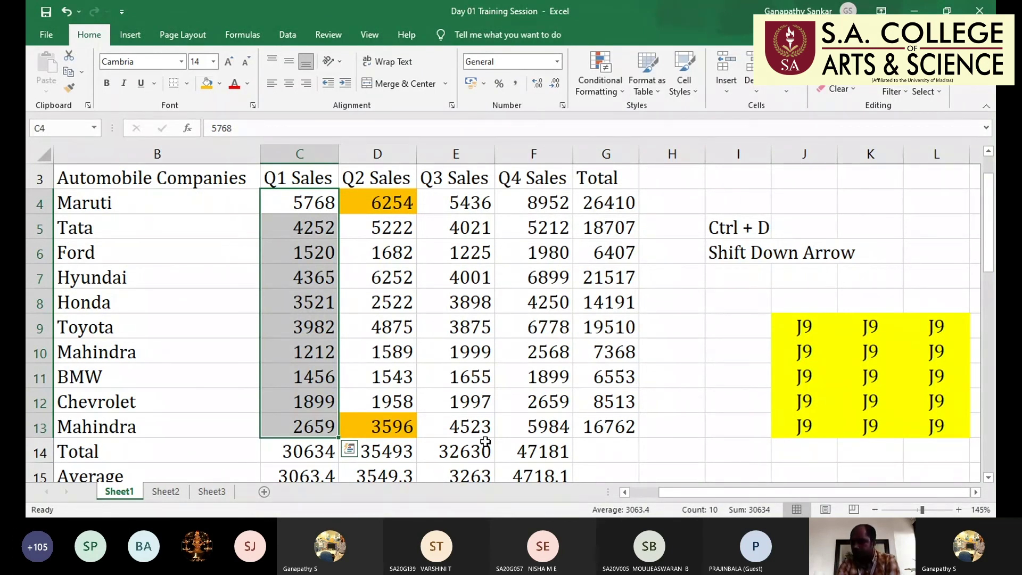
pyautogui.scroll(-1, 327, 452)
pyautogui.click(327, 451)
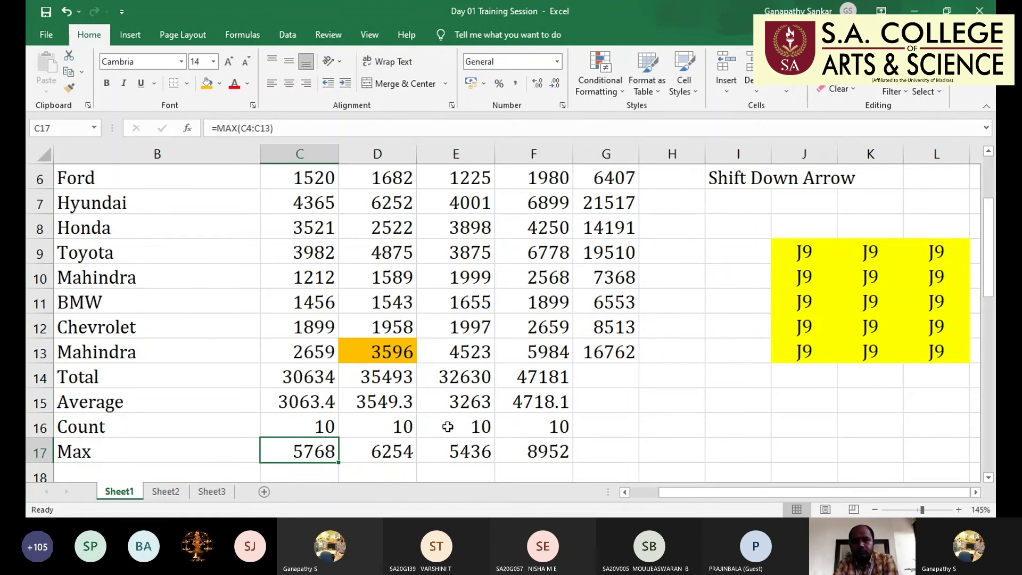
# Label cell B18, below the Max row, as Min
pyautogui.press('Down')
pyautogui.press('Home')
pyautogui.press('Right')
pyautogui.write('Min')
pyautogui.press('Tab')
pyautogui.write('=')
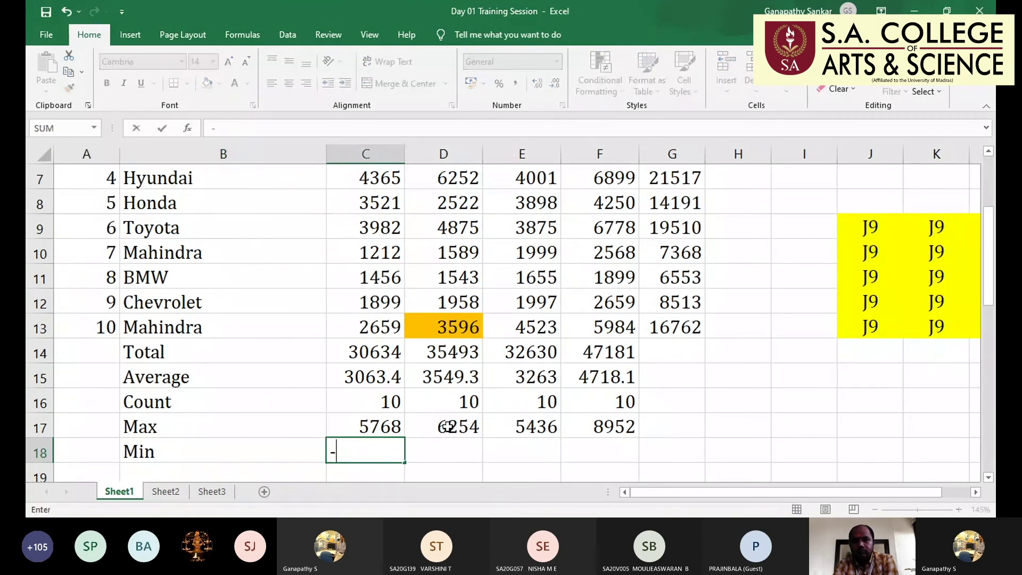
pyautogui.press('Escape')
pyautogui.write('min')
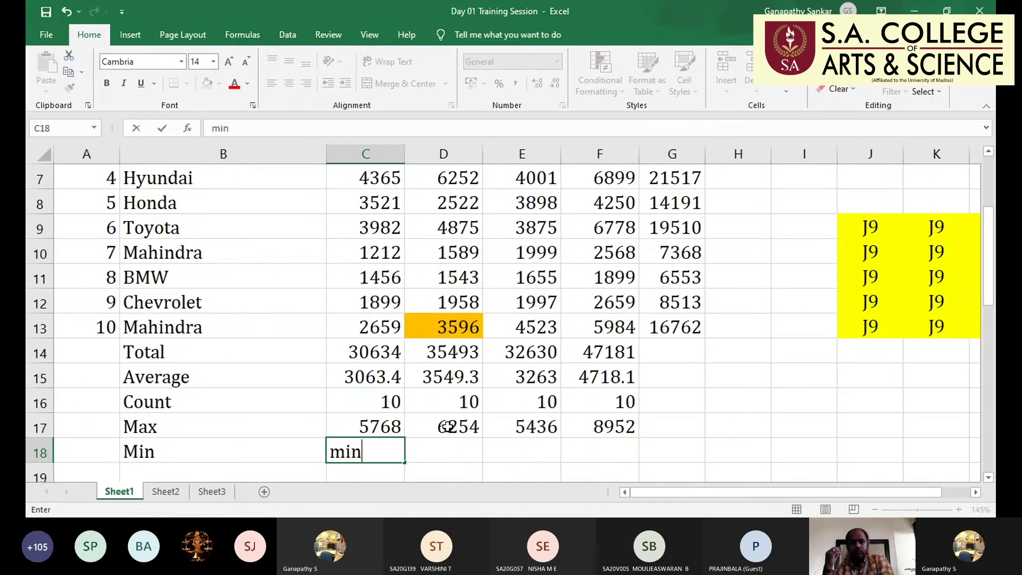
pyautogui.write('(')
pyautogui.hotkey('ctrl', 'Return')
# Enter a MIN formula in C18 covering the Q1 Sales values C4:C13
pyautogui.write('=min')
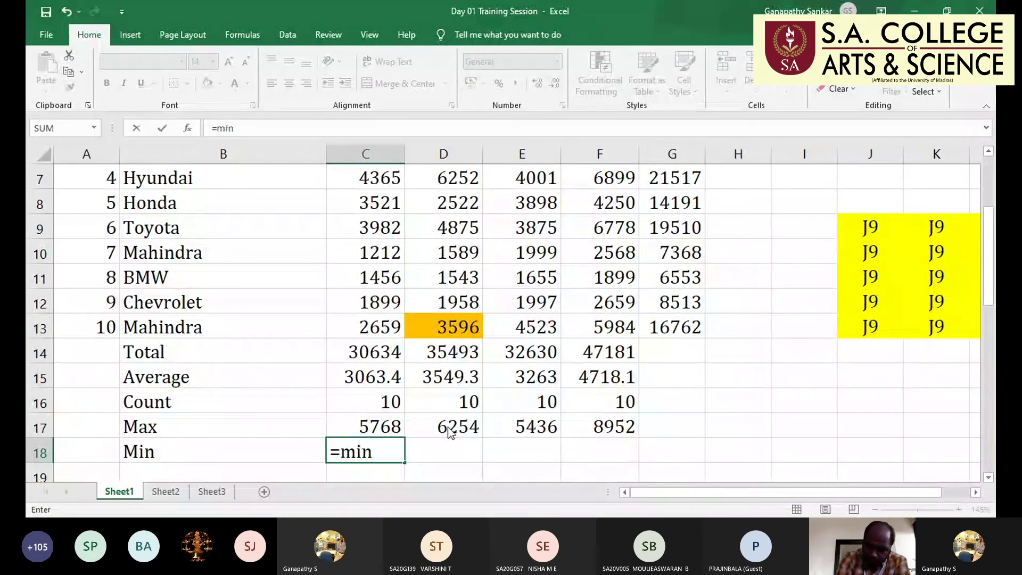
pyautogui.write('(')
pyautogui.press('Up')
pyautogui.press('Up')
pyautogui.press('Up')
pyautogui.press('Up')
pyautogui.press('Up')
pyautogui.hotkey('shift', 'Up')
pyautogui.hotkey('shift', 'Up')
pyautogui.hotkey('shift', 'Up')
pyautogui.hotkey('shift', 'Up')
pyautogui.hotkey('shift', 'Up')
pyautogui.hotkey('shift', 'Up')
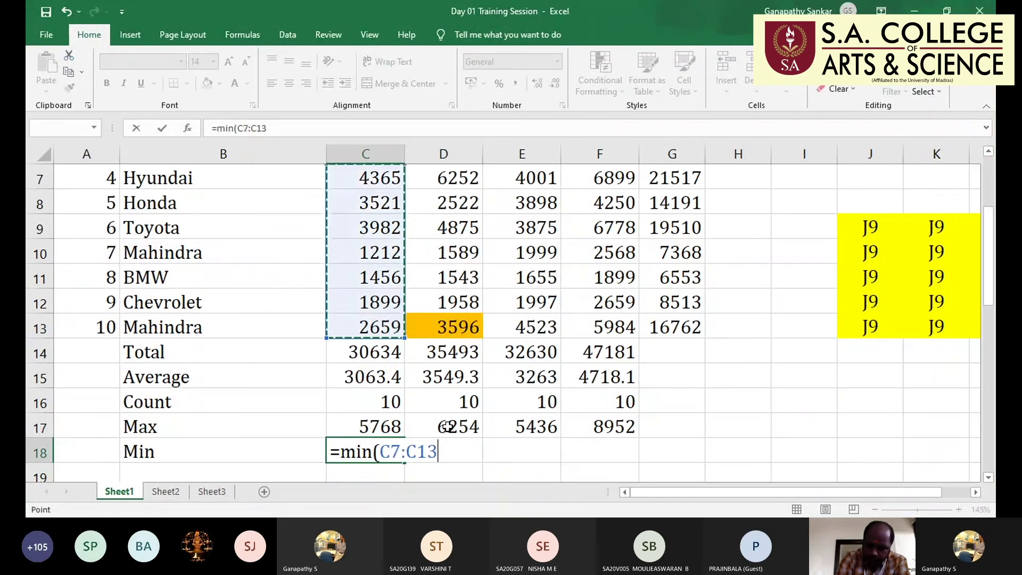
pyautogui.hotkey('shift', 'Up')
pyautogui.hotkey('shift', 'Up')
pyautogui.hotkey('shift', 'Up')
pyautogui.press('Return')
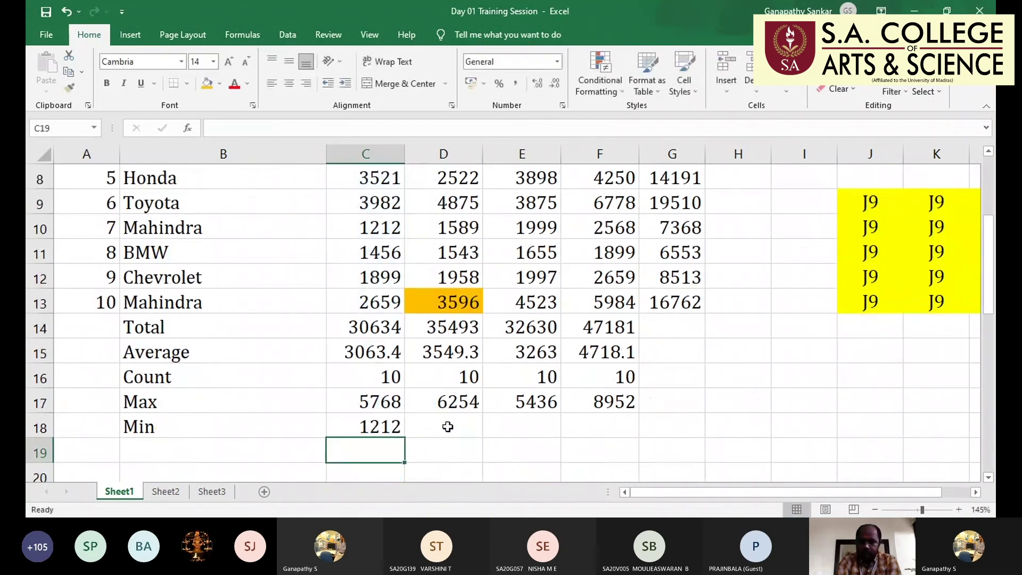
# Fill the MIN formula across the Q2 to Q4 Sales columns in D18:F18
pyautogui.press('Up')
pyautogui.press('Right')
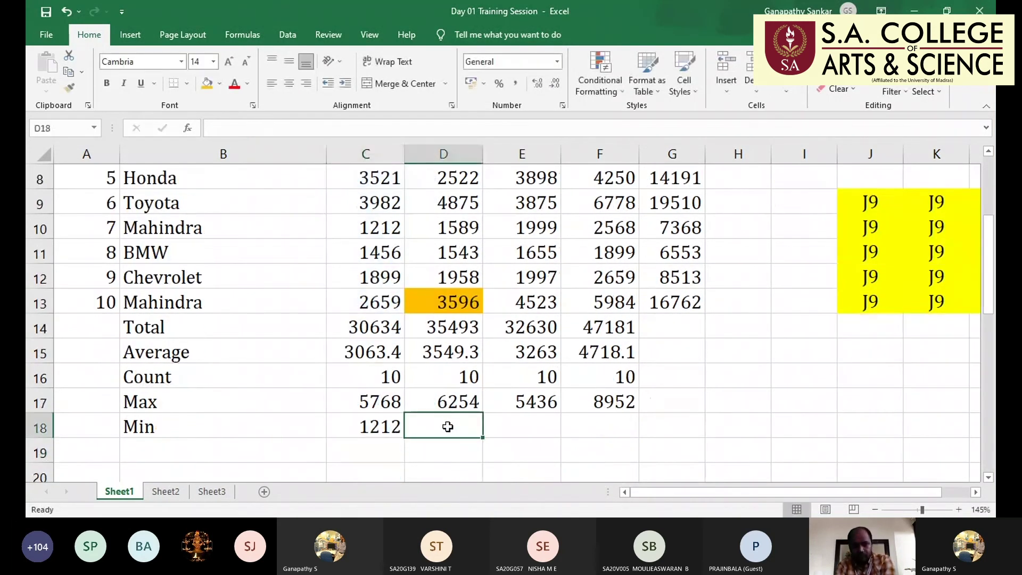
pyautogui.press('Left')
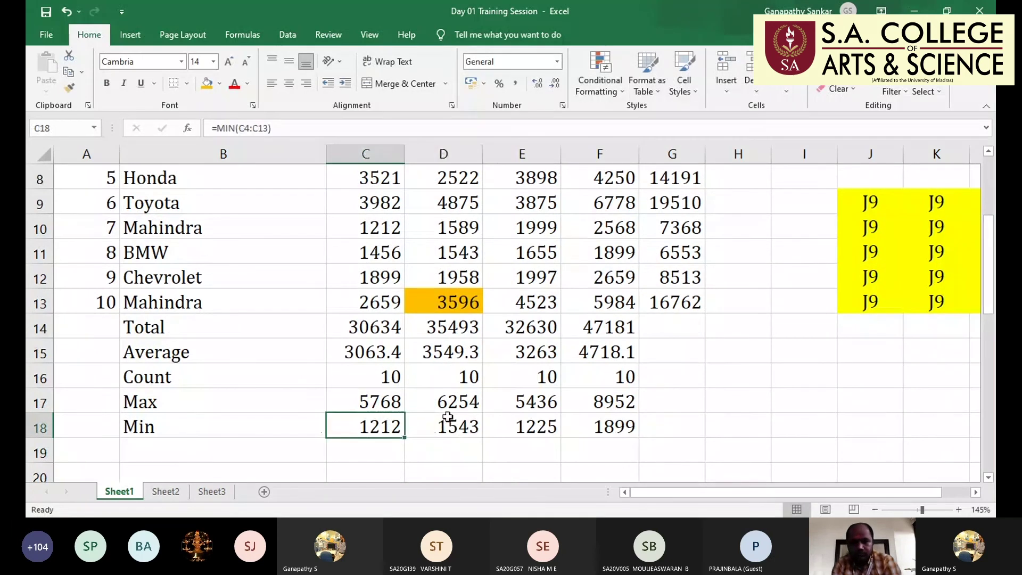
# Go through the Total, Average, Count, Max and Min labels beneath the sales table one by one
pyautogui.scroll(1, 444, 326)
pyautogui.scroll(-2, 443, 326)
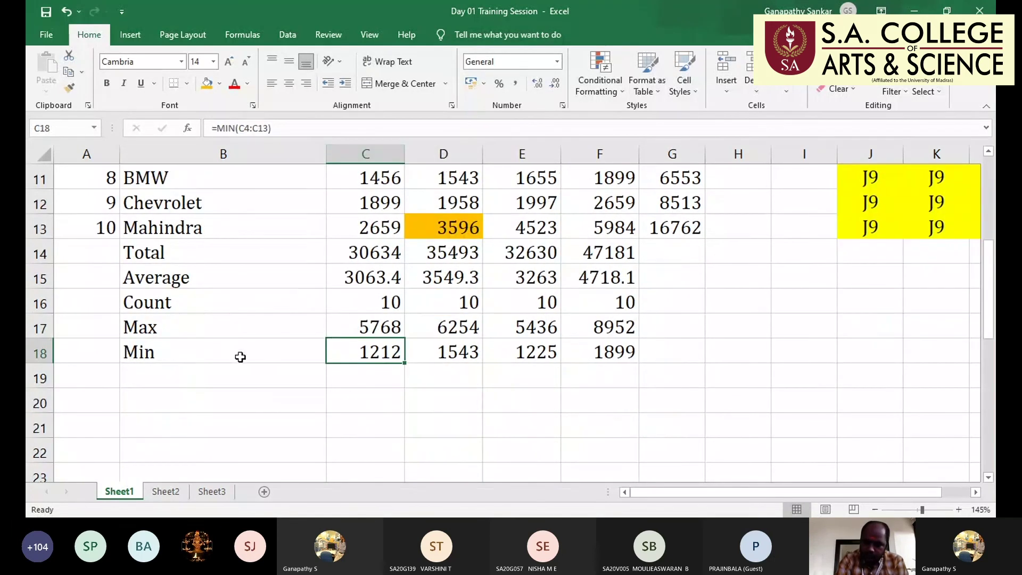
pyautogui.click(208, 266)
pyautogui.click(202, 282)
pyautogui.click(195, 306)
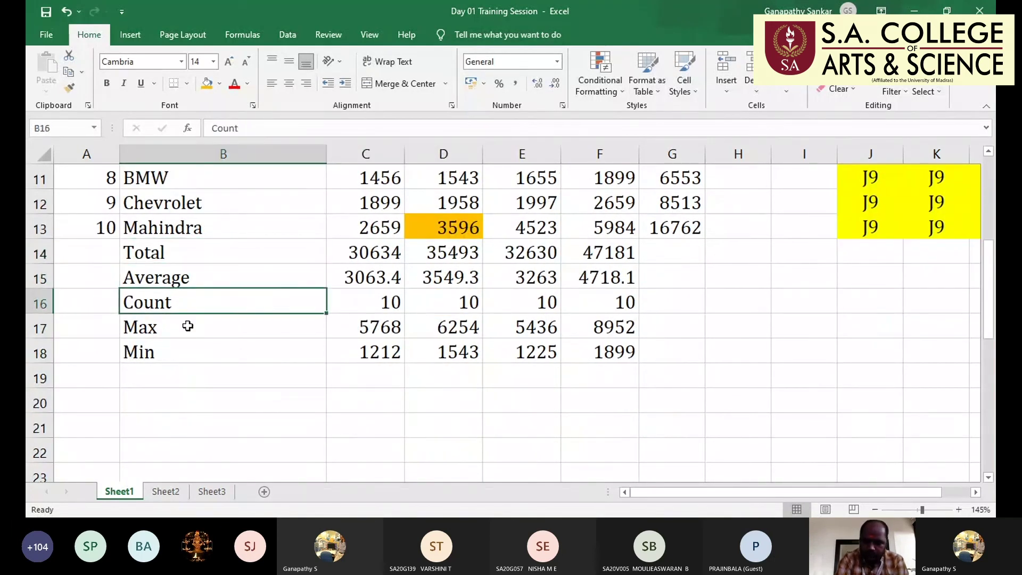
pyautogui.click(187, 333)
pyautogui.click(223, 356)
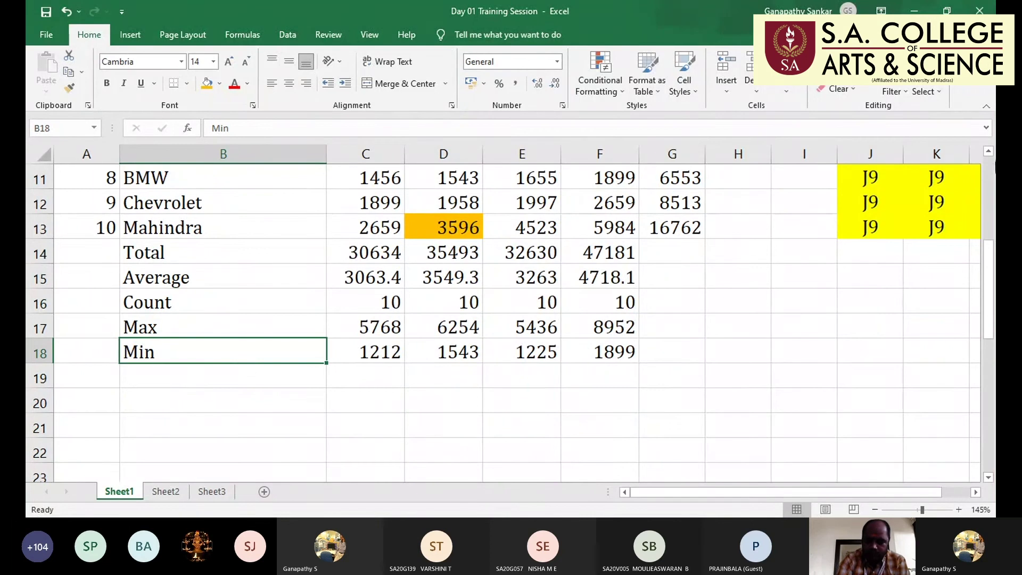
# View the AutoSum function choices, including Average, Count Numbers, Max and Min, without changing the Min label
pyautogui.click(893, 91)
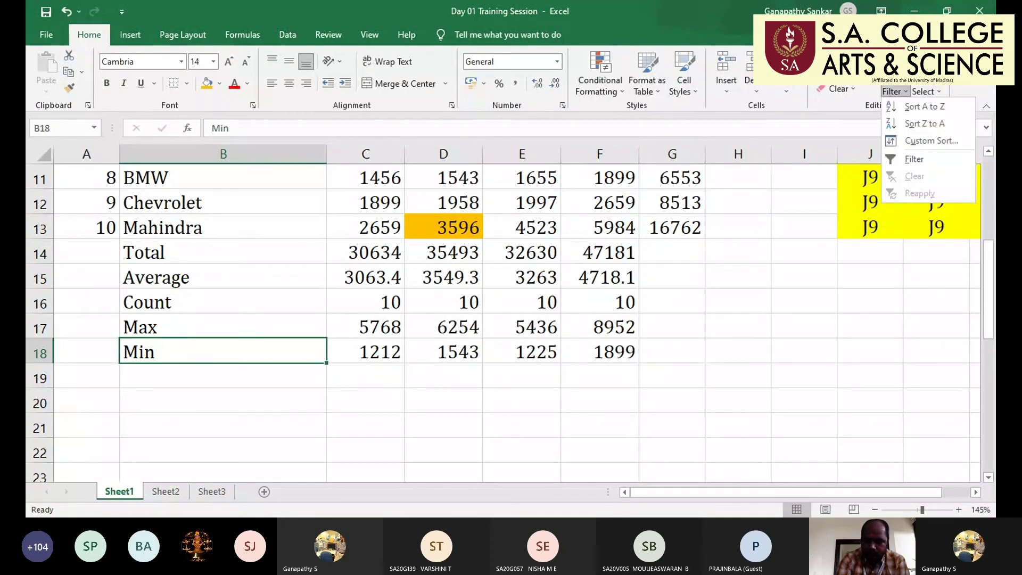
pyautogui.click(827, 59)
pyautogui.click(828, 59)
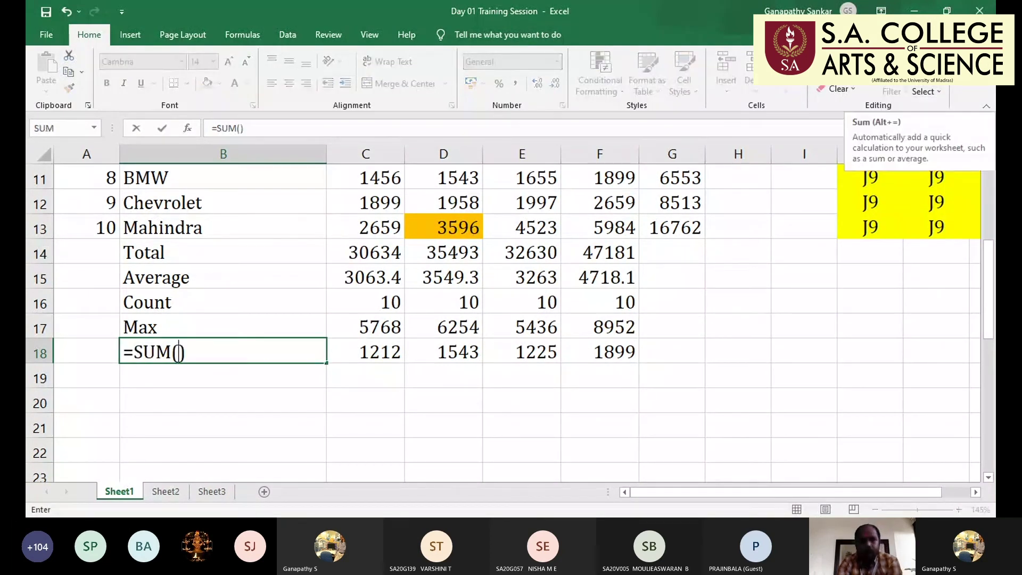
pyautogui.press('Escape')
pyautogui.click(850, 59)
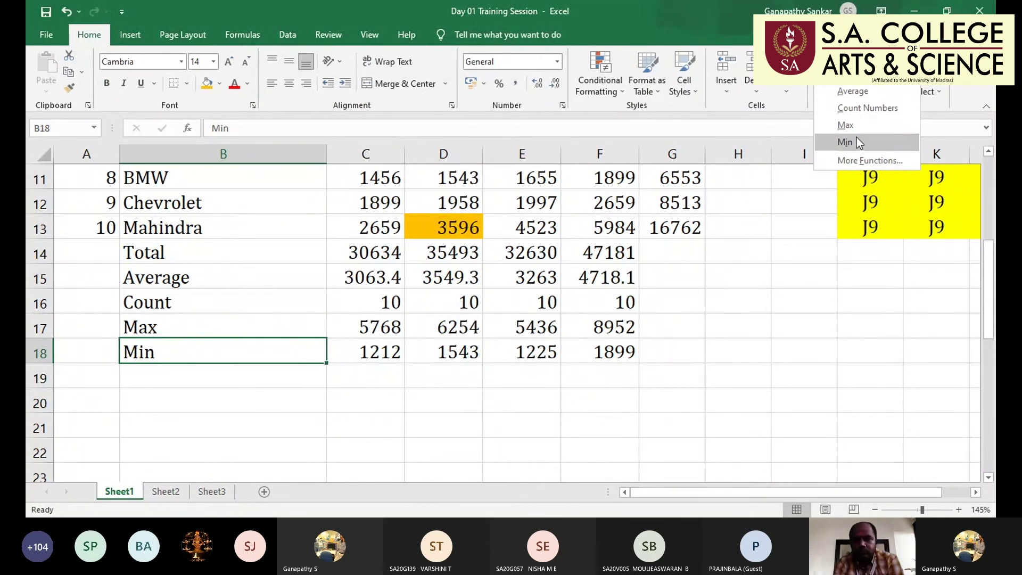
pyautogui.click(395, 358)
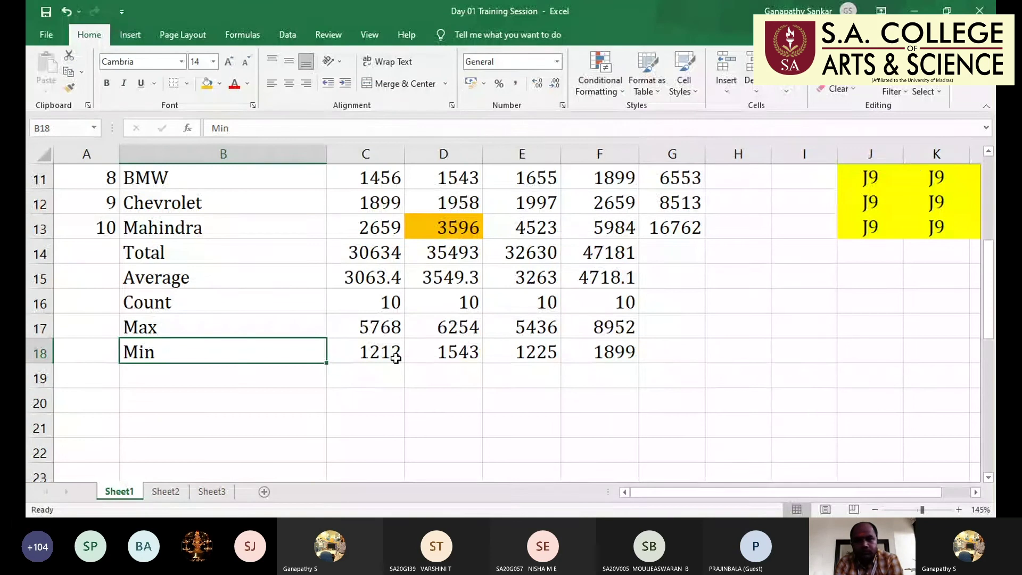
# Review the quarterly sales table and highlight the companies' totals in G4:G13
pyautogui.scroll(4, 474, 430)
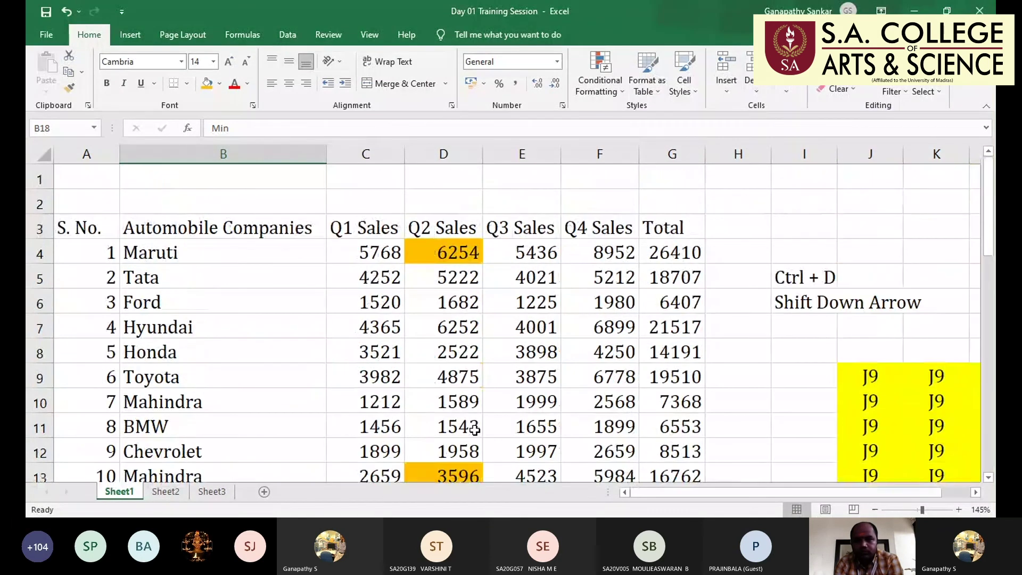
pyautogui.scroll(-2, 474, 430)
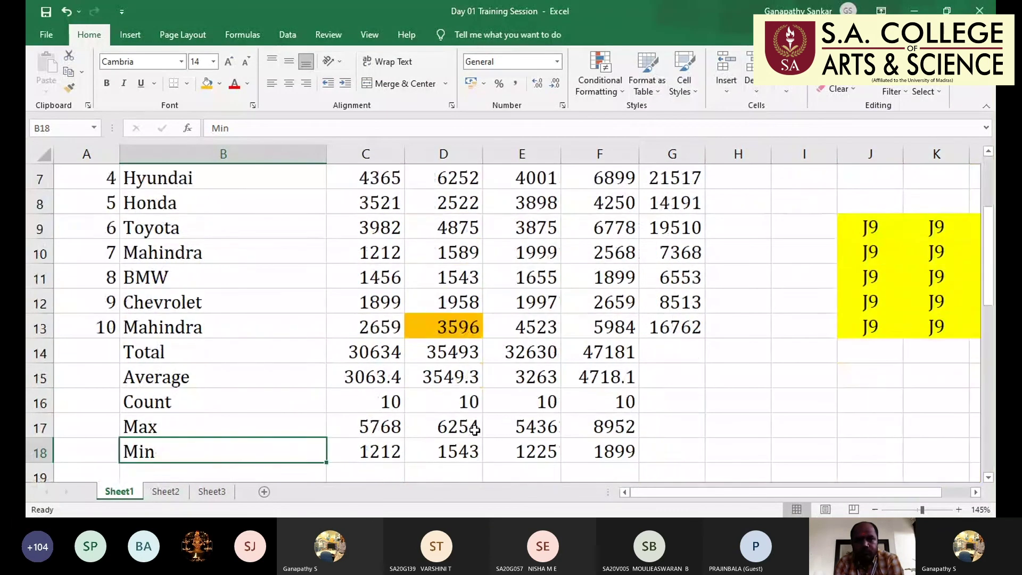
pyautogui.scroll(1, 474, 430)
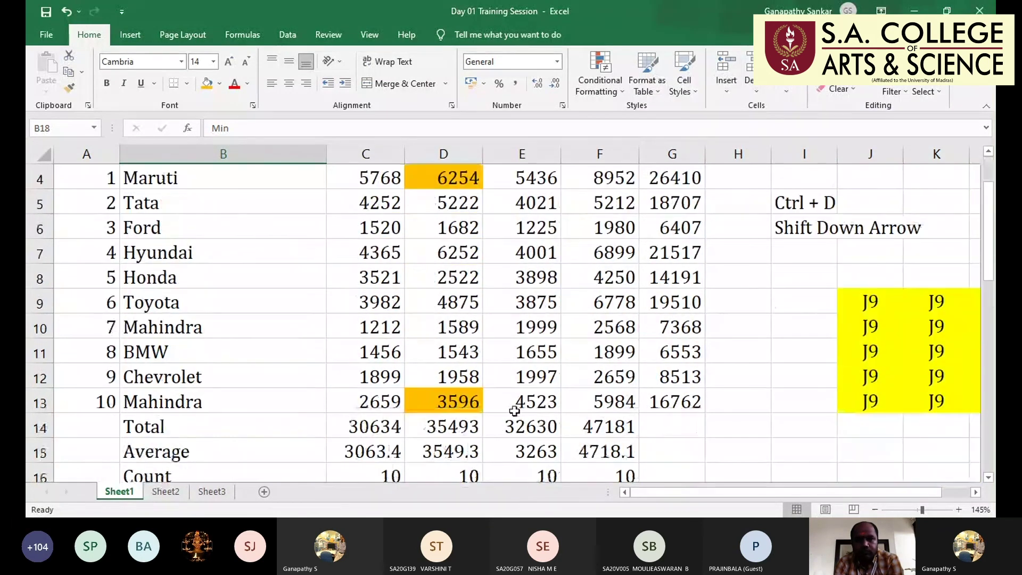
pyautogui.scroll(1, 665, 276)
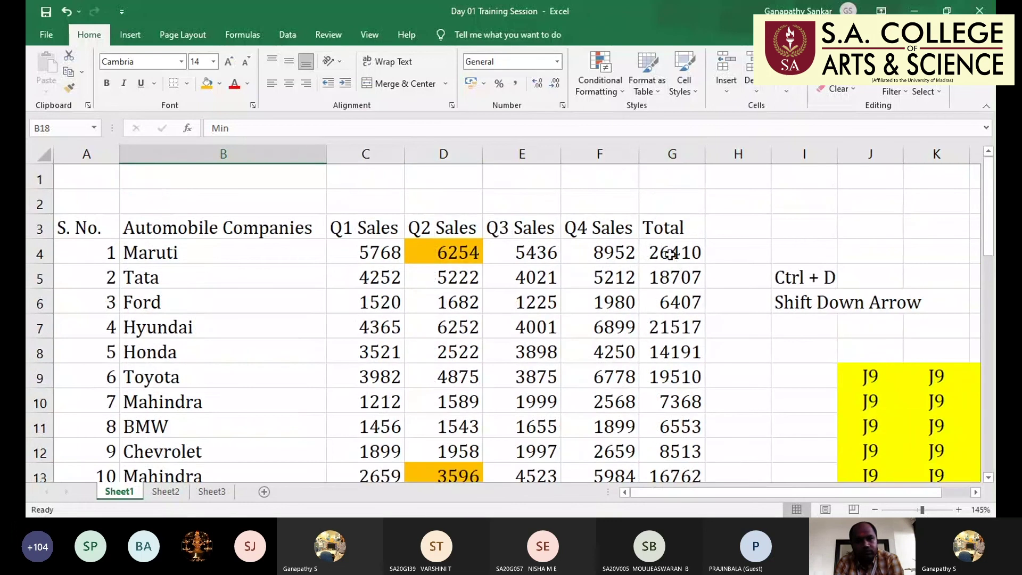
pyautogui.moveTo(671, 254); pyautogui.dragTo(675, 476)
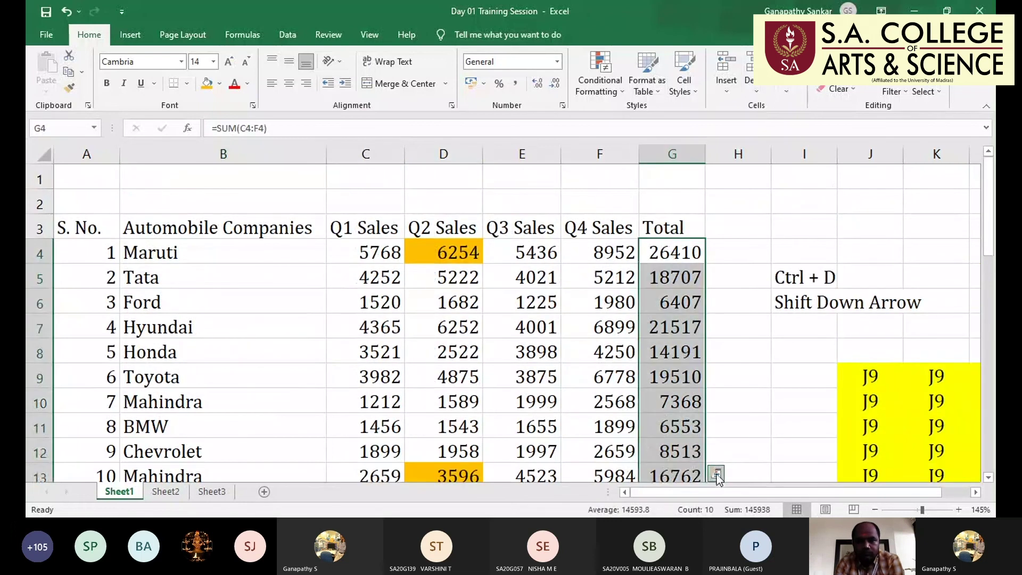
pyautogui.scroll(-1, 718, 479)
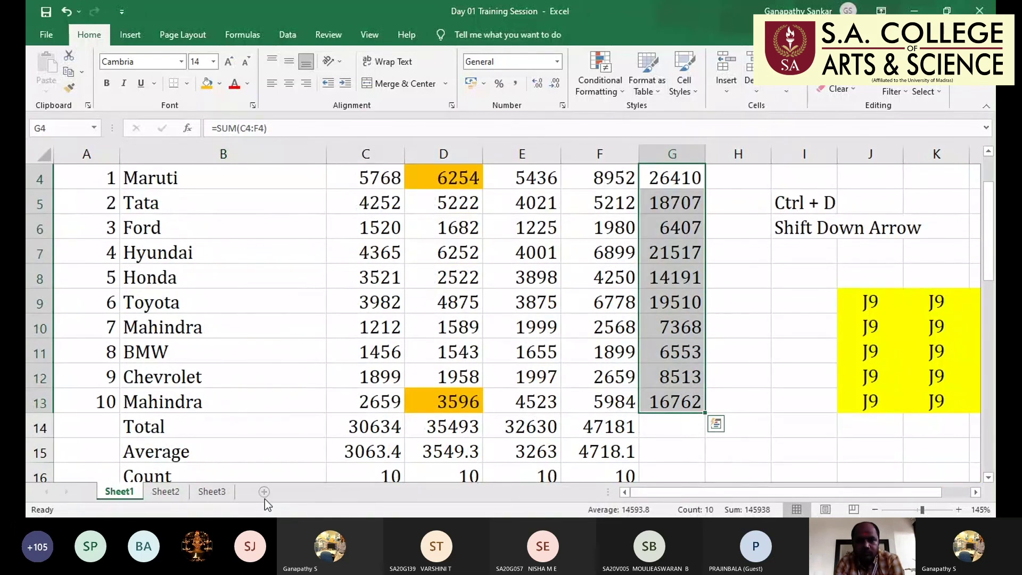
# Delete the contents of the summary rows in B14:G18, including the Total, Average, Count, Max and Min labels
pyautogui.moveTo(154, 425); pyautogui.dragTo(660, 479)
pyautogui.press('Delete')
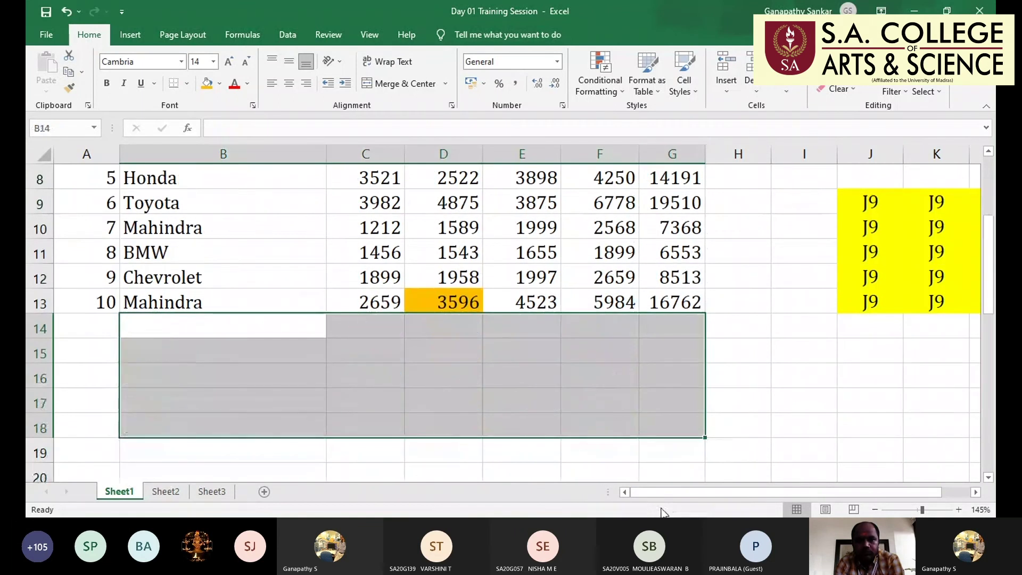
pyautogui.keyDown('ctrl'); pyautogui.scroll(-1, 539, 408); pyautogui.keyUp('ctrl')
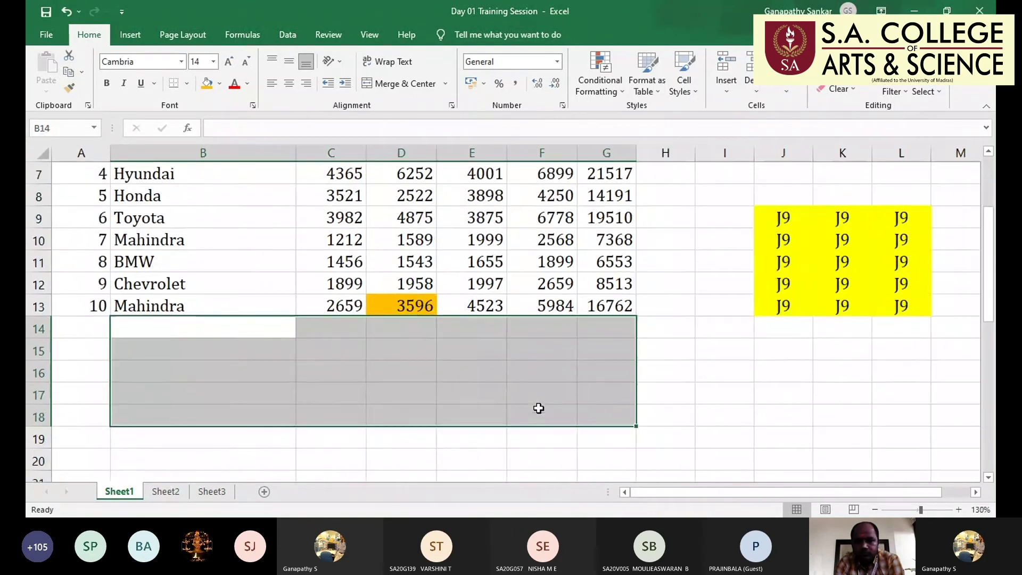
# Select the Q1 Sales figures in C4:C13 of the quarterly sales table
pyautogui.scroll(2, 539, 408)
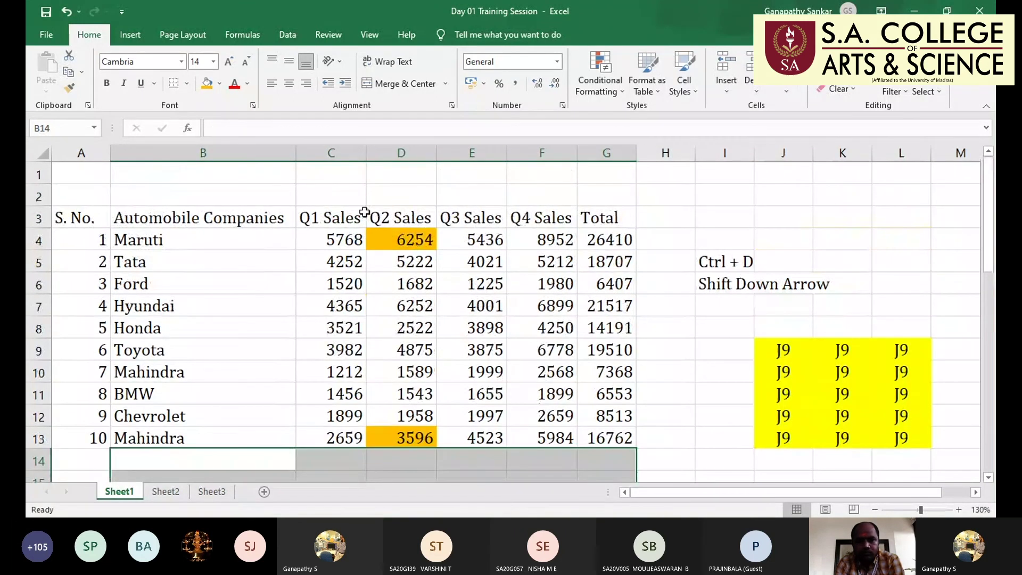
pyautogui.click(364, 213)
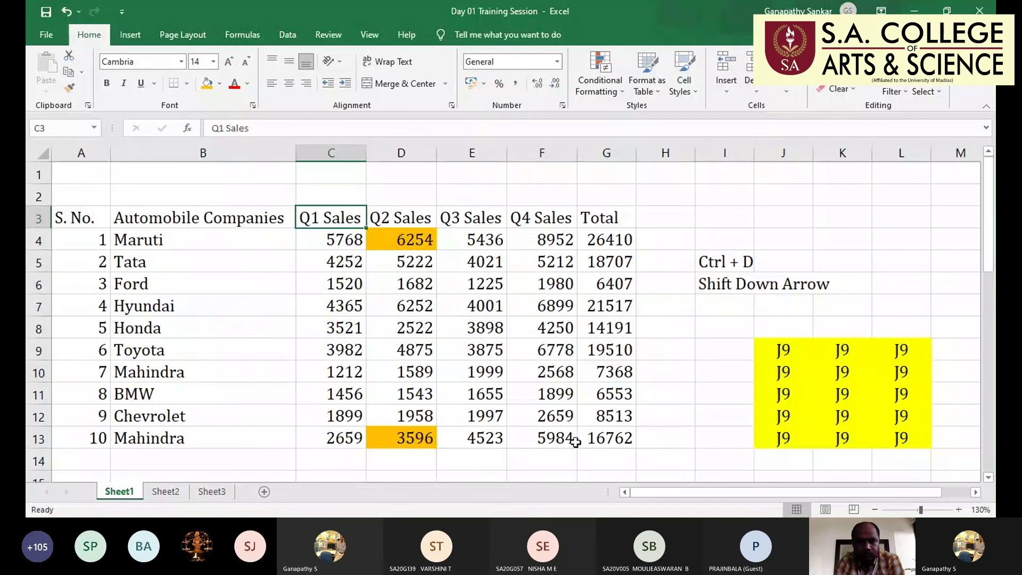
pyautogui.click(360, 464)
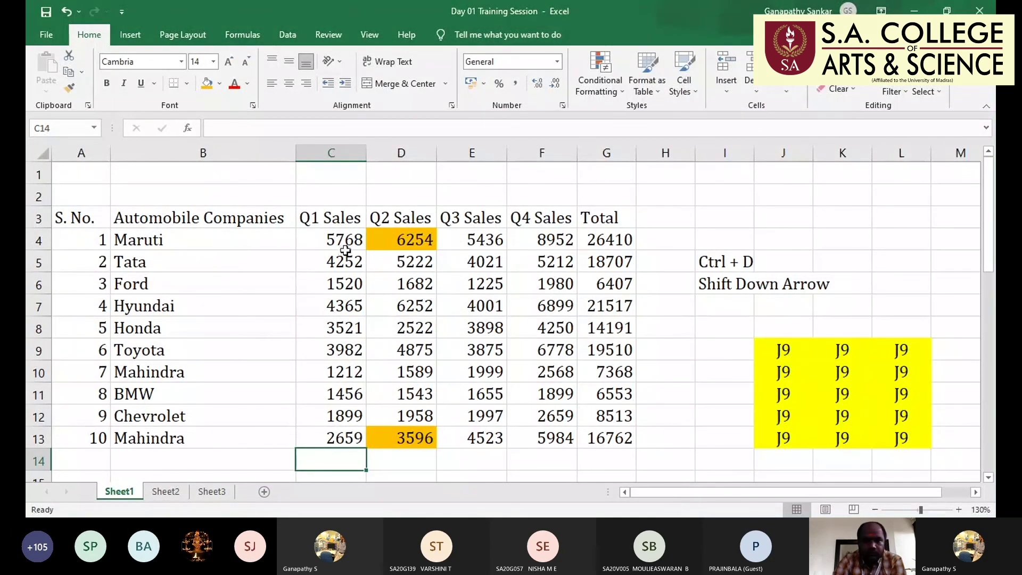
pyautogui.moveTo(343, 240); pyautogui.dragTo(343, 438)
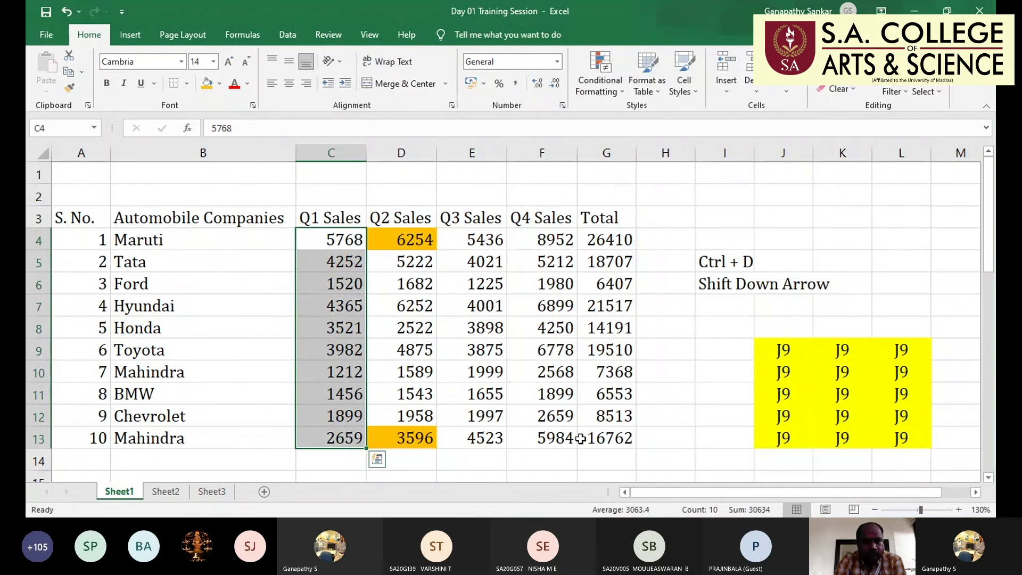
# Reselect C4:C13 by extending the selection from C4 one cell at a time, and repeat it once
pyautogui.click(344, 244)
pyautogui.hotkey('shift', 'Down')
pyautogui.hotkey('shift', 'Down')
pyautogui.hotkey('shift', 'Down')
pyautogui.hotkey('shift', 'Down')
pyautogui.hotkey('shift', 'Down')
pyautogui.hotkey('shift', 'Down')
pyautogui.hotkey('shift', 'Down')
pyautogui.hotkey('shift', 'Down')
pyautogui.hotkey('shift', 'Down')
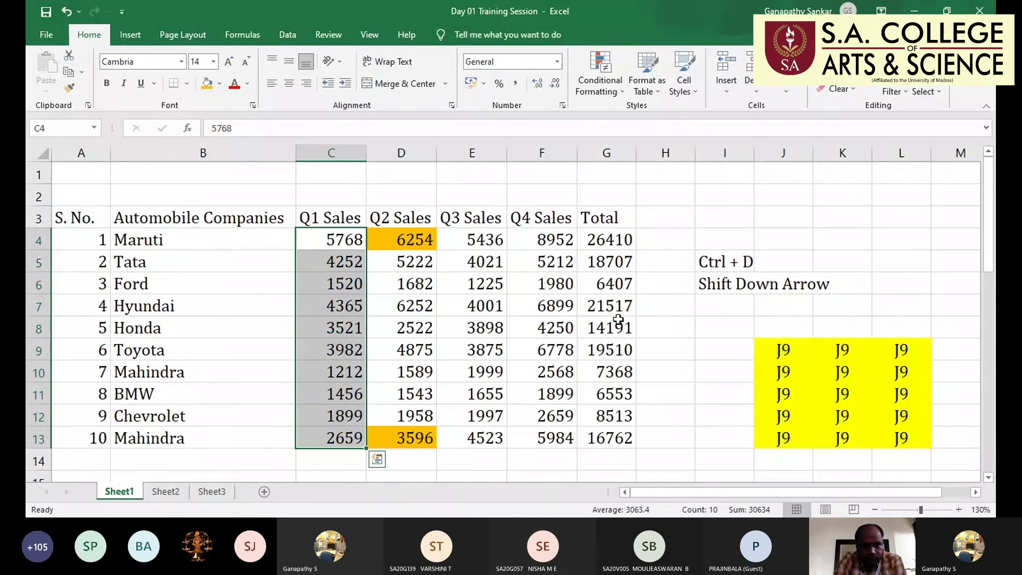
pyautogui.press('Down')
pyautogui.press('Up')
pyautogui.hotkey('shift', 'Down')
pyautogui.hotkey('shift', 'Down')
pyautogui.hotkey('shift', 'Down')
pyautogui.hotkey('shift', 'Down')
pyautogui.hotkey('shift', 'Down')
pyautogui.hotkey('shift', 'Down')
pyautogui.hotkey('shift', 'Down')
pyautogui.hotkey('shift', 'Down')
pyautogui.hotkey('shift', 'Down')
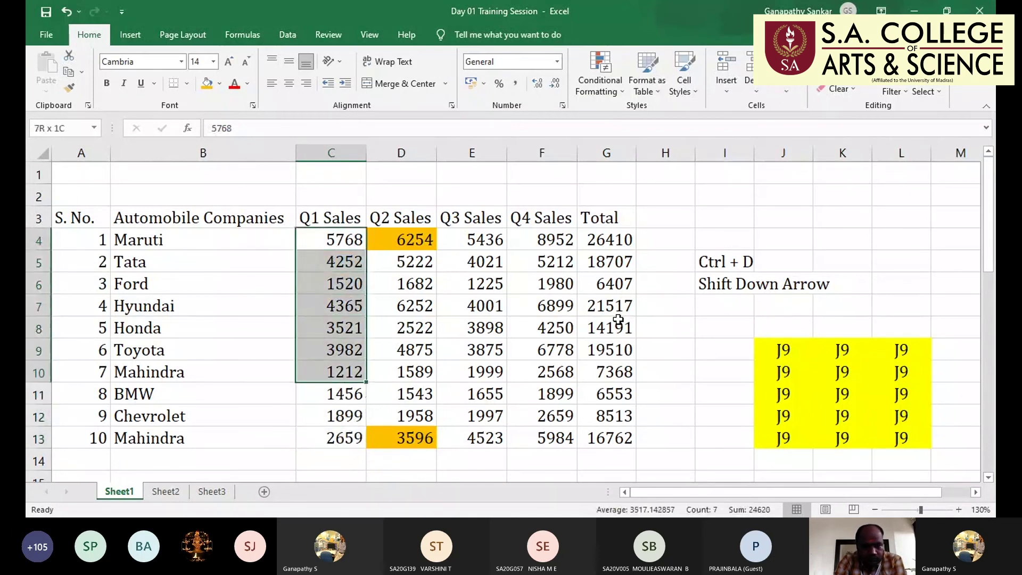
# Select the Q1 sales from C4 to the end of the data in a single jump, and repeat it once
pyautogui.press('Up')
pyautogui.press('Down')
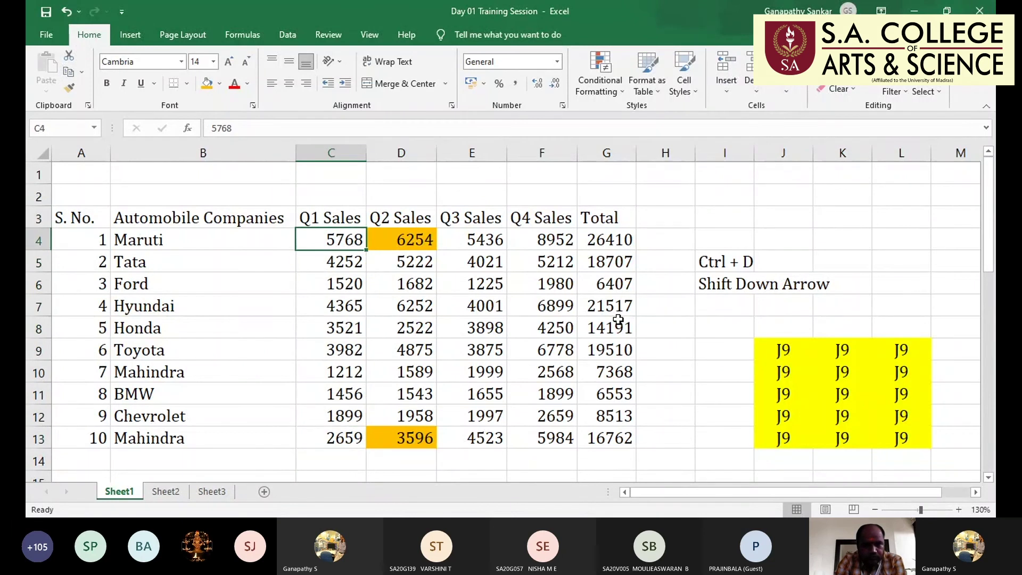
pyautogui.hotkey('ctrl', 'shift', 'Down')
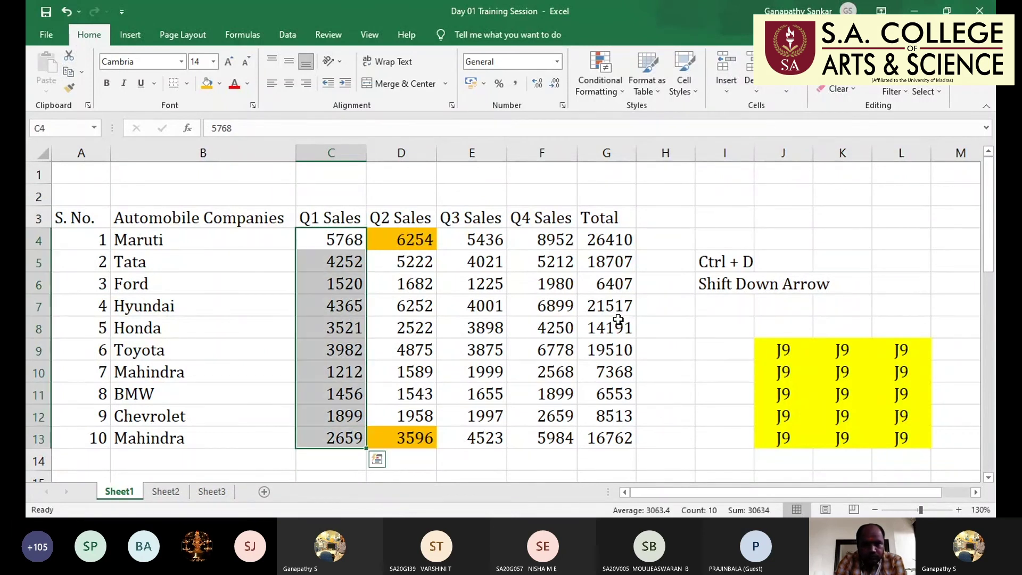
pyautogui.press('Up')
pyautogui.press('Down')
pyautogui.hotkey('ctrl', 'shift', 'Down')
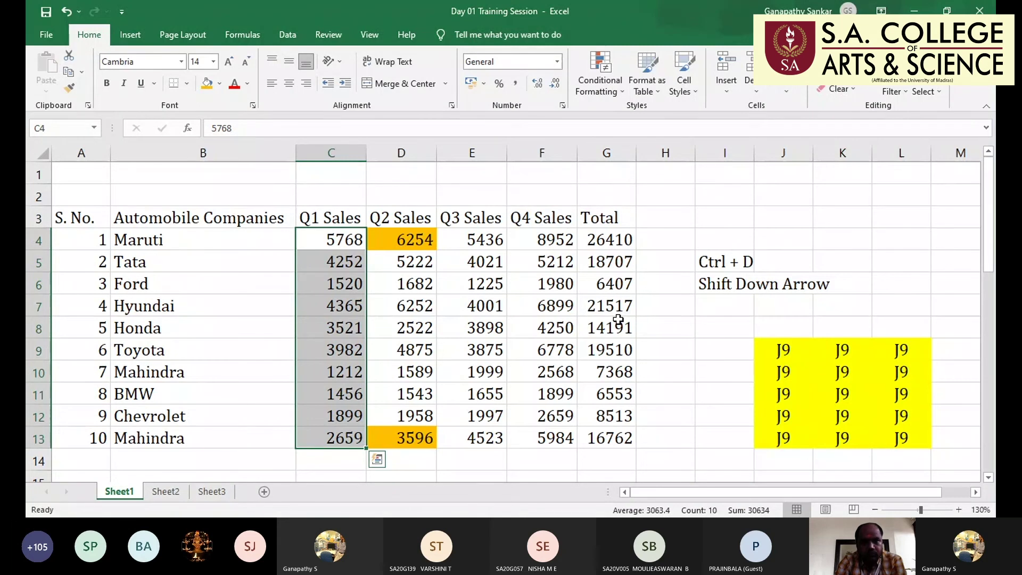
# Switch to Sheet3 and extend a selection from E3 down the long number column cell by cell
pyautogui.scroll(-1, 617, 319)
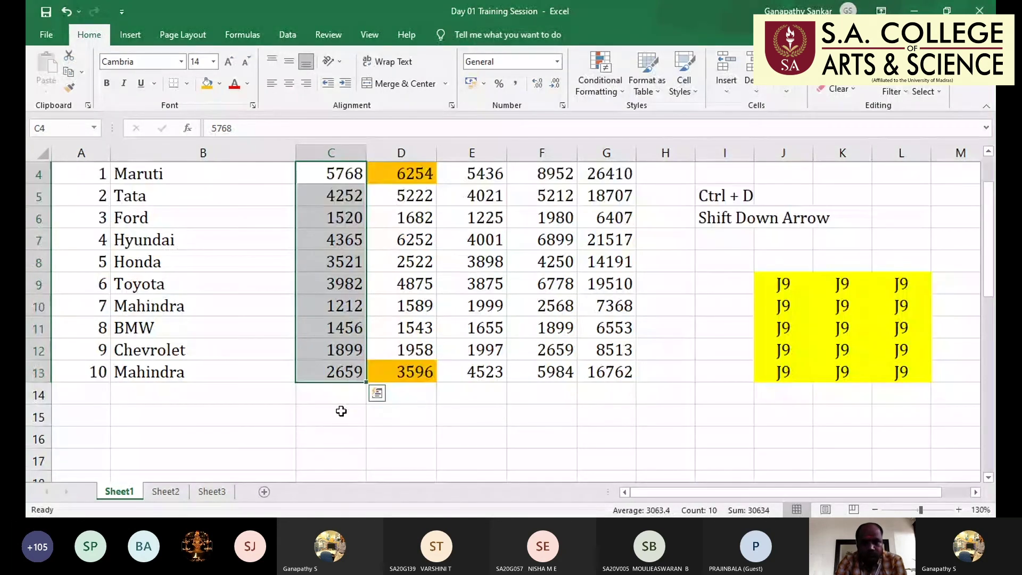
pyautogui.hotkey('ctrl', 'pagedown')
pyautogui.hotkey('ctrl', 'pagedown')
pyautogui.click(394, 221)
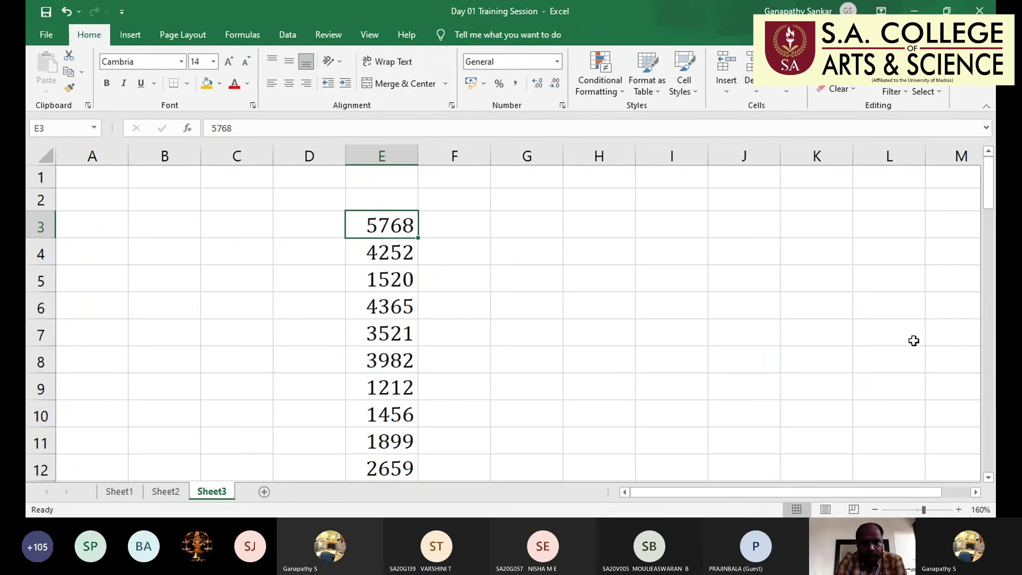
pyautogui.hotkey('shift', 'Down')
pyautogui.hotkey('ctrl', 'shift', 'Down')
pyautogui.hotkey('shift', 'Down')
pyautogui.hotkey('shift', 'Down')
pyautogui.hotkey('shift', 'Down')
pyautogui.hotkey('shift', 'Down')
pyautogui.hotkey('shift', 'Down')
pyautogui.hotkey('shift', 'Down')
pyautogui.hotkey('shift', 'Down')
pyautogui.hotkey('shift', 'Down')
pyautogui.hotkey('shift', 'Down')
pyautogui.hotkey('shift', 'Down')
pyautogui.hotkey('shift', 'Down')
pyautogui.hotkey('shift', 'Down')
pyautogui.hotkey('shift', 'Down')
pyautogui.hotkey('shift', 'Down')
pyautogui.hotkey('shift', 'Down')
pyautogui.hotkey('shift', 'Down')
pyautogui.hotkey('shift', 'Down')
pyautogui.hotkey('shift', 'Down')
pyautogui.hotkey('shift', 'Down')
pyautogui.hotkey('shift', 'Down')
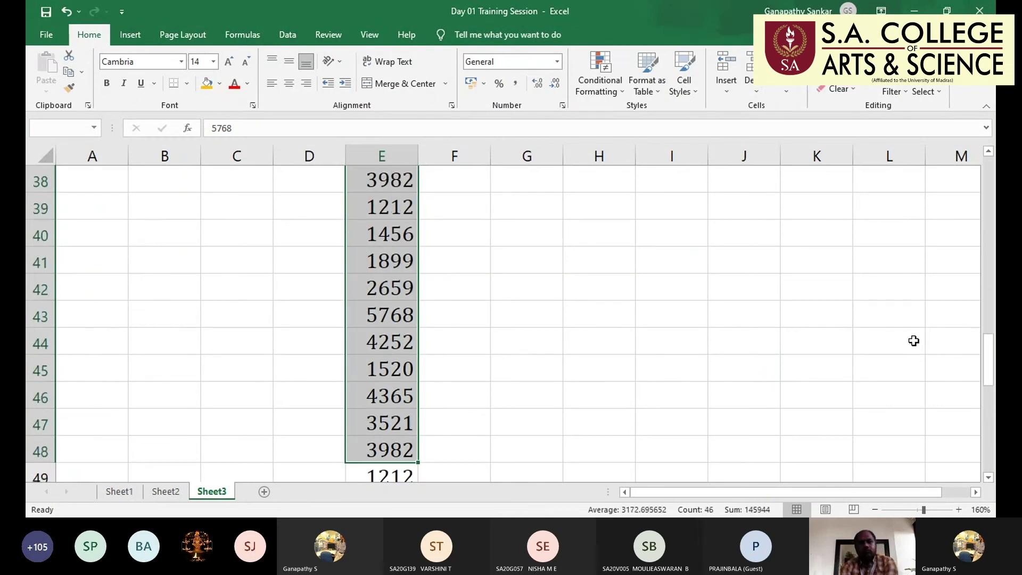
pyautogui.hotkey('shift', 'Up')
pyautogui.hotkey('shift', 'Up')
pyautogui.hotkey('shift', 'Up')
pyautogui.hotkey('shift', 'Up')
pyautogui.hotkey('shift', 'Up')
pyautogui.hotkey('shift', 'Up')
pyautogui.hotkey('shift', 'Up')
pyautogui.hotkey('shift', 'Up')
pyautogui.hotkey('shift', 'Up')
pyautogui.hotkey('shift', 'Up')
pyautogui.hotkey('shift', 'Up')
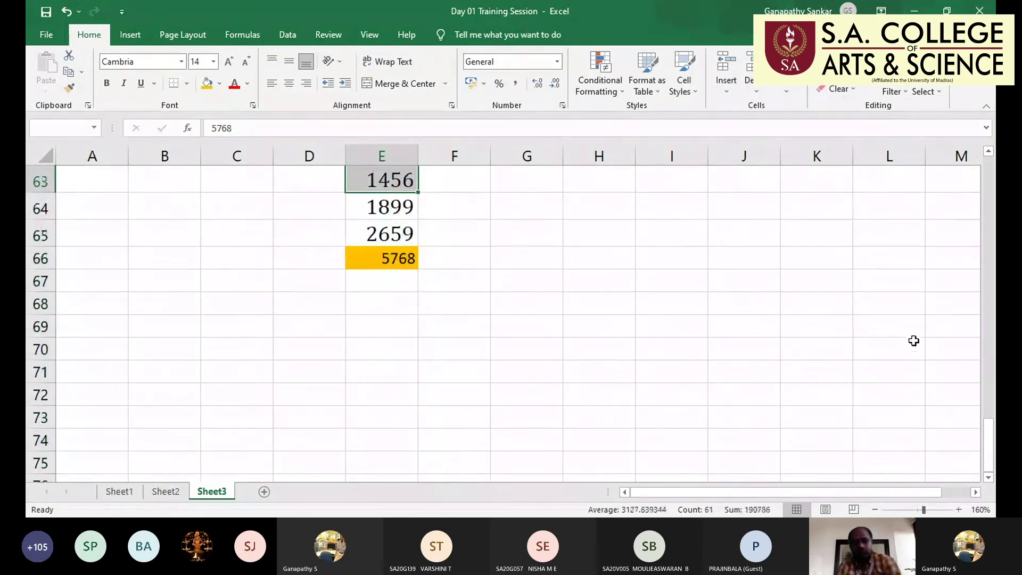
# Enter the shortcut note "Crtl+shift+Down Arrow" in F3, beside the first number of the column
pyautogui.press('Up')
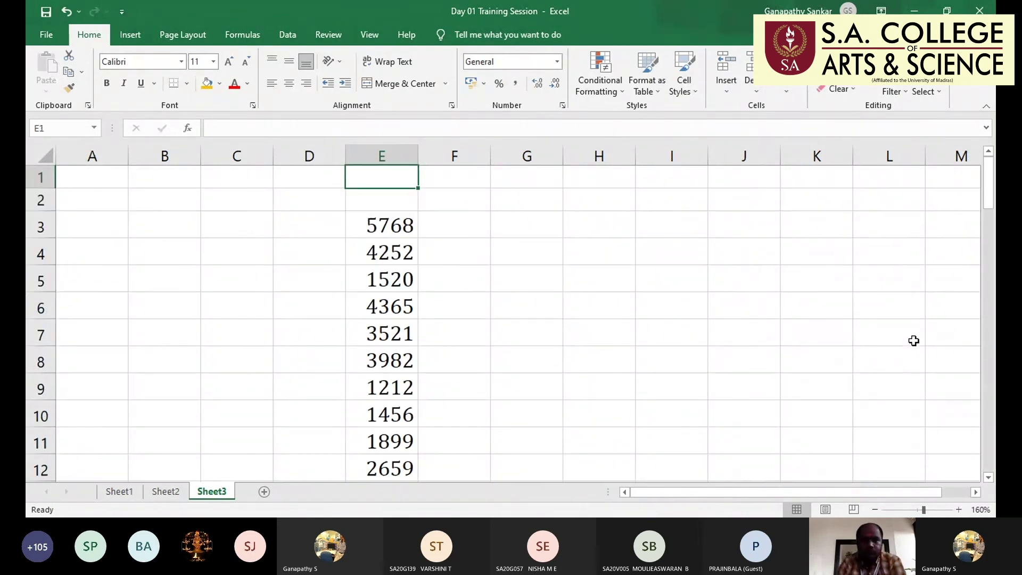
pyautogui.press('Down')
pyautogui.press('Right')
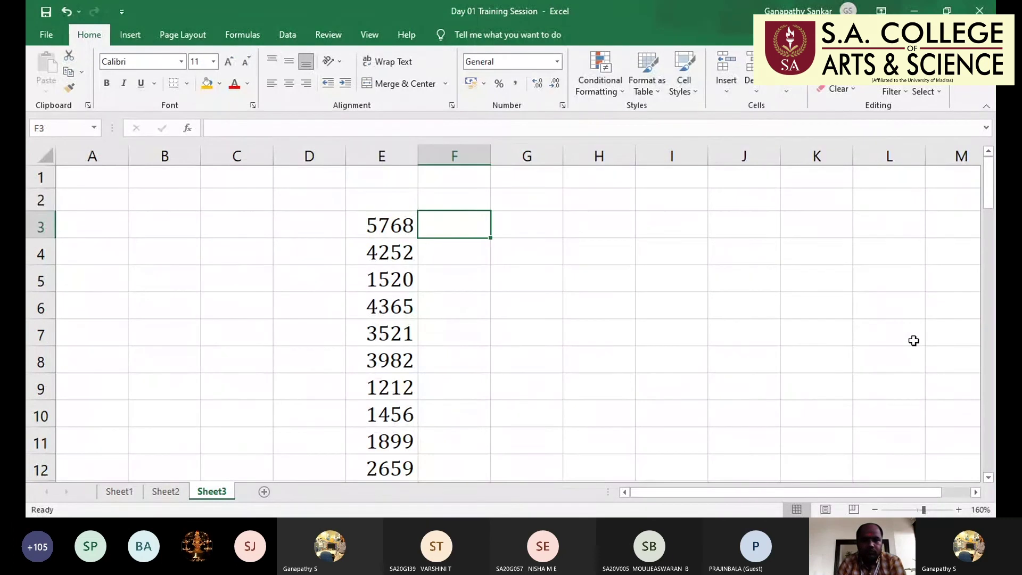
pyautogui.write('Crtl+shuft')
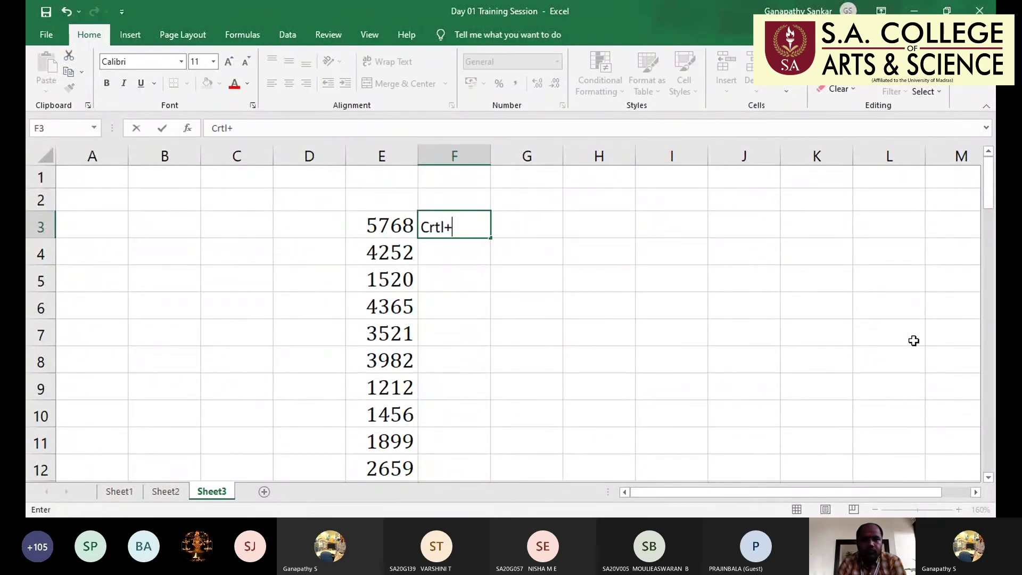
pyautogui.press('BackSpace')
pyautogui.press('BackSpace')
pyautogui.press('BackSpace')
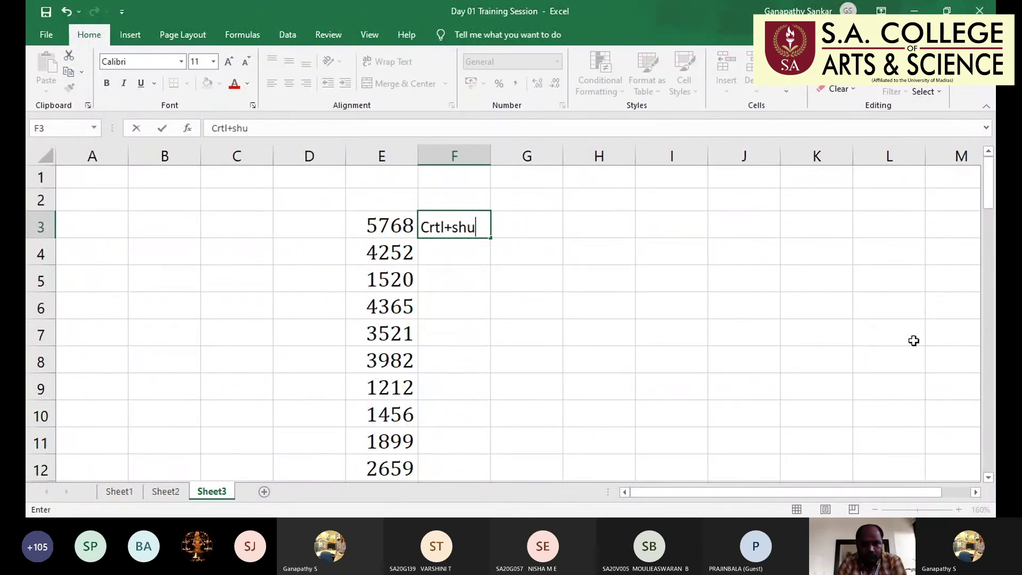
pyautogui.write('ift')
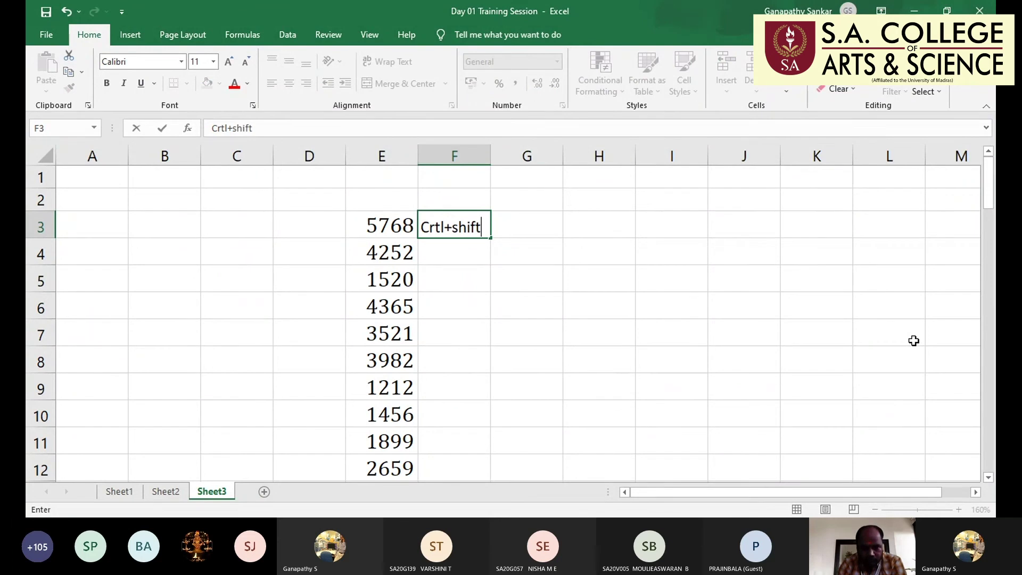
pyautogui.write('+Do')
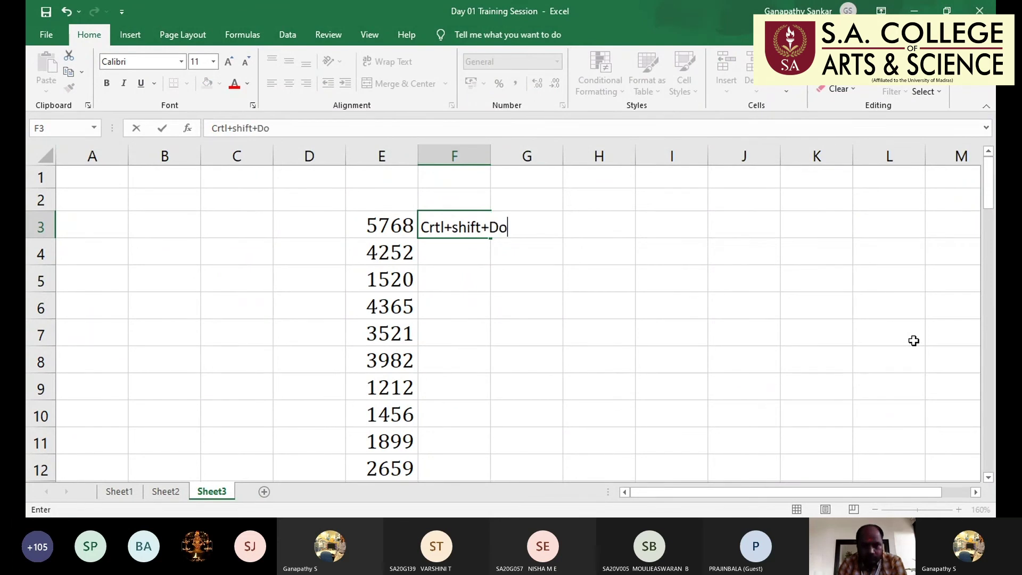
pyautogui.write('wn Art')
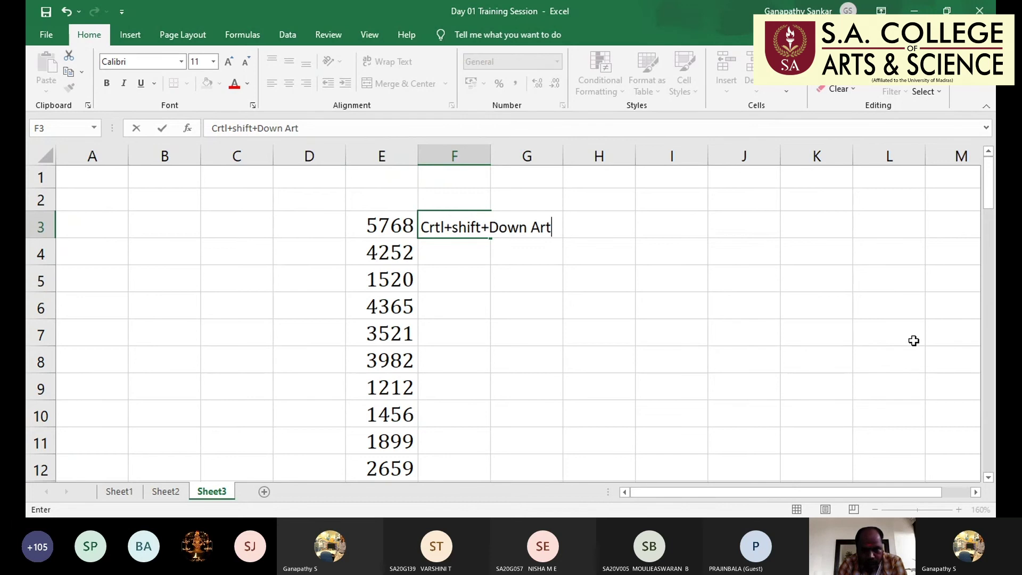
pyautogui.press('BackSpace')
pyautogui.write('row')
pyautogui.press('Left')
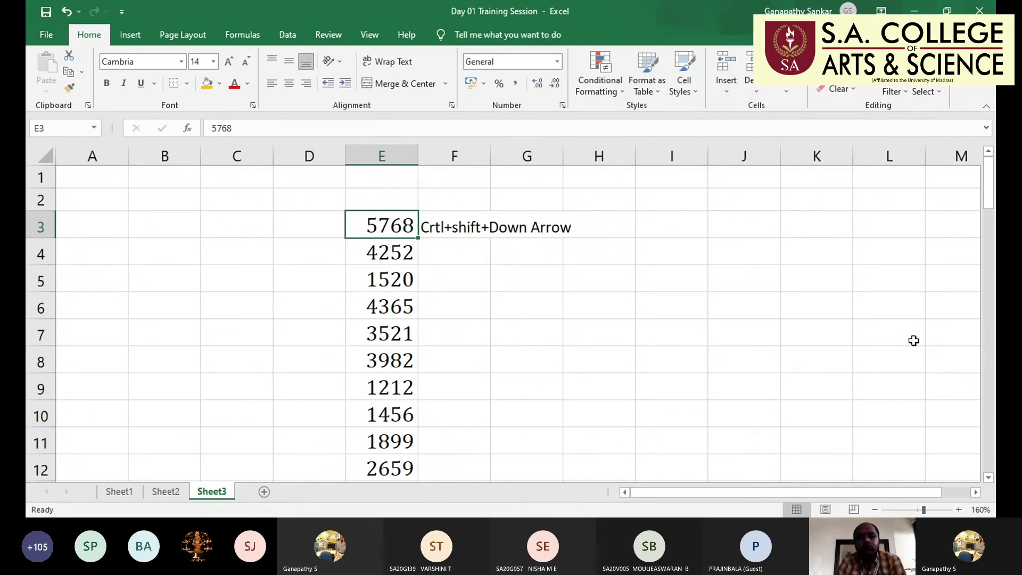
# Select the entire number column E3:E66 in one jump, return to E3 and select the whole range again
pyautogui.hotkey('ctrl', 'shift', 'Down')
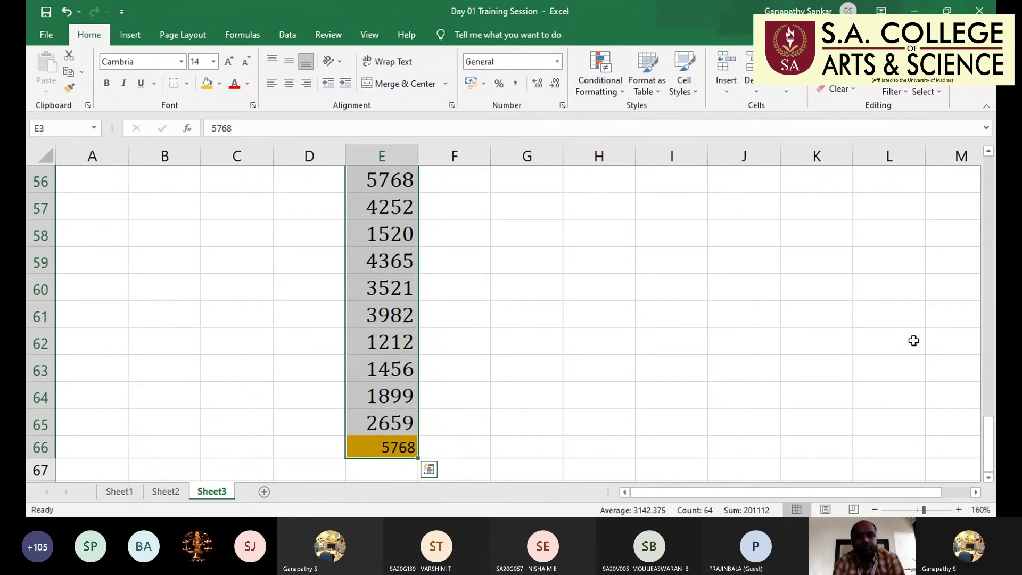
pyautogui.hotkey('ctrl', 'Up')
pyautogui.hotkey('ctrl', 'Up')
pyautogui.press('Down')
pyautogui.press('Down')
pyautogui.press('Up')
pyautogui.press('Down')
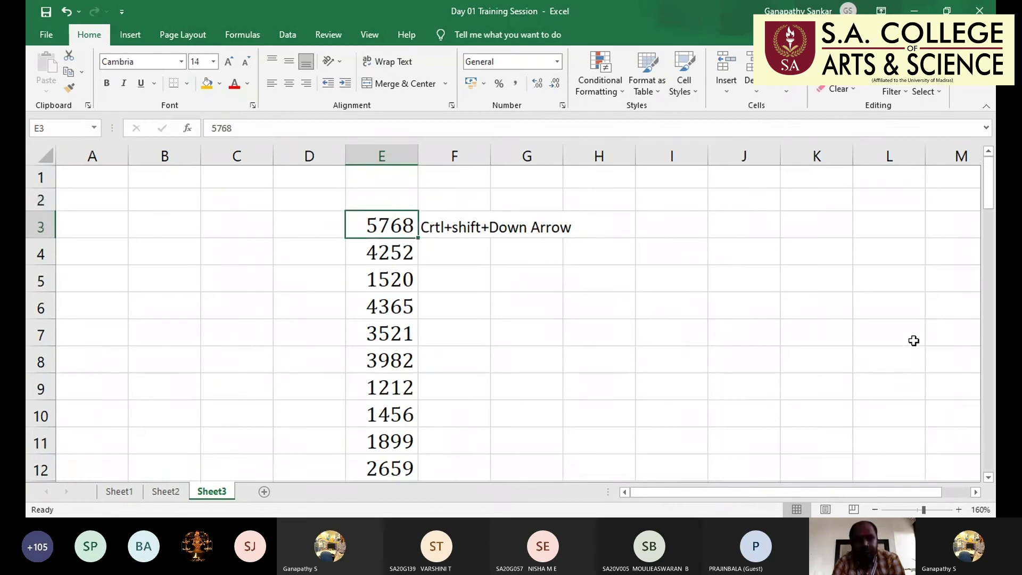
pyautogui.hotkey('shift', 'Down')
pyautogui.hotkey('ctrl', 'shift', 'Down')
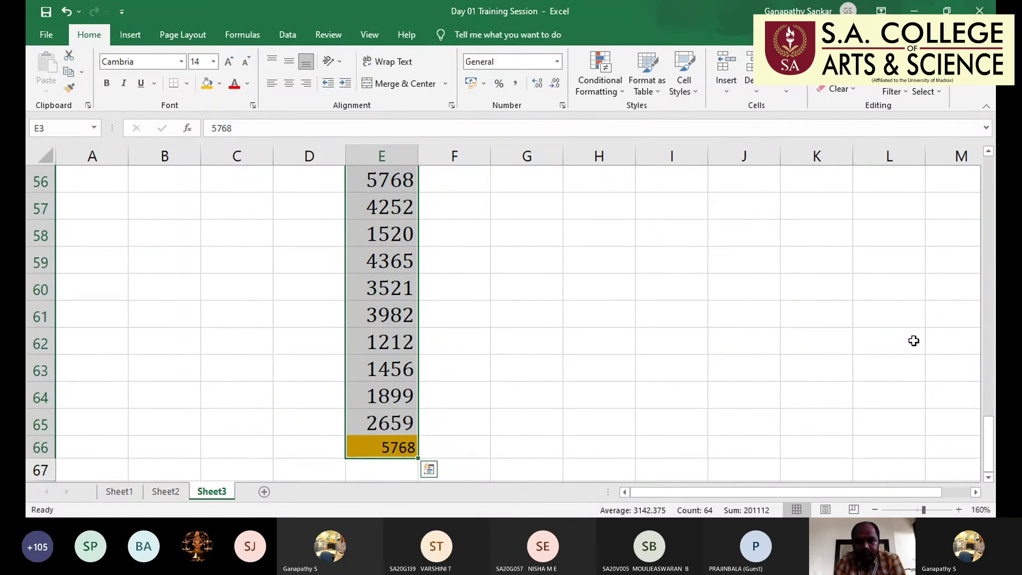
# Delete the number in E60 to leave a gap in the column
pyautogui.click(382, 288)
pyautogui.press('Delete')
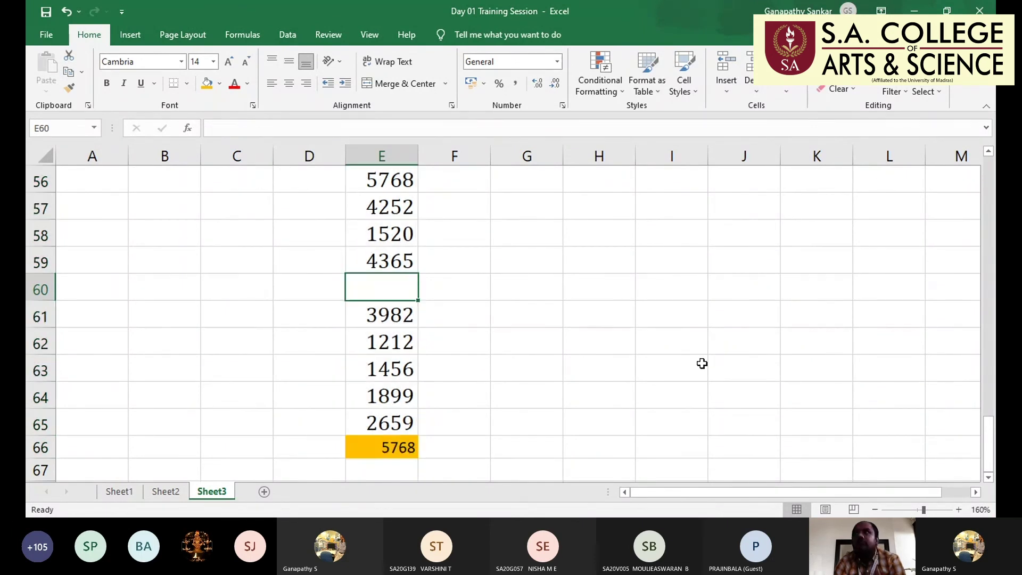
pyautogui.press('Up')
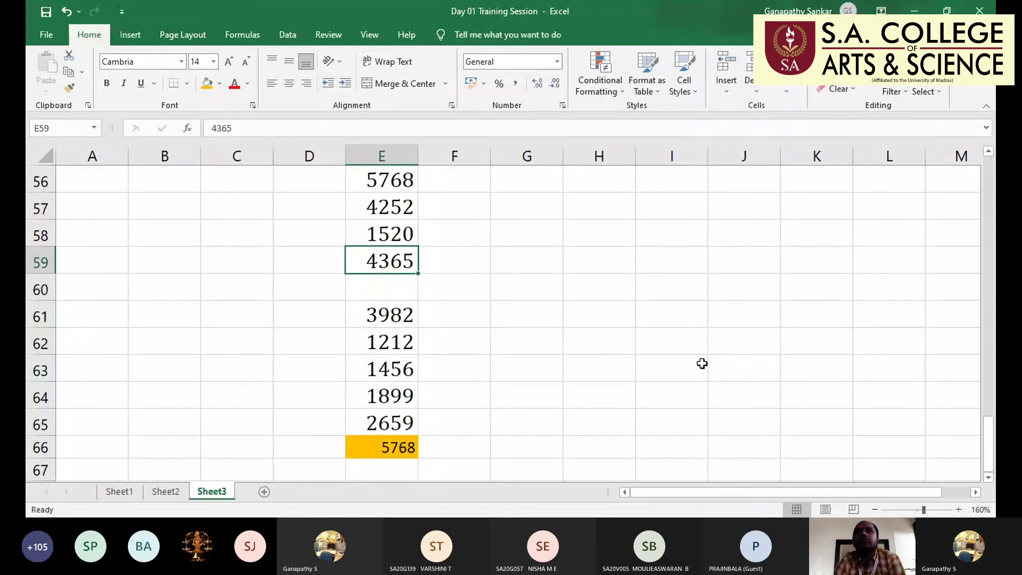
pyautogui.press('Down')
pyautogui.press('Left')
pyautogui.press('Left')
pyautogui.press('Left')
pyautogui.press('Up')
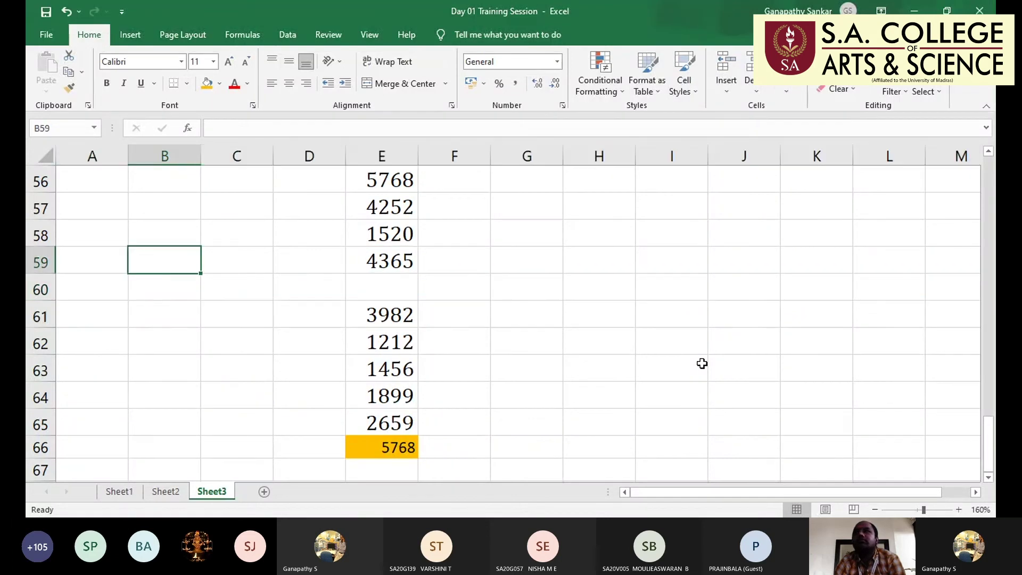
# Select the continuous numbers from E3 down to the gap in one jump, repeat it, and return to A1
pyautogui.press('Up')
pyautogui.press('Right')
pyautogui.press('Right')
pyautogui.press('Right')
pyautogui.hotkey('ctrl', 'Up')
pyautogui.press('Up')
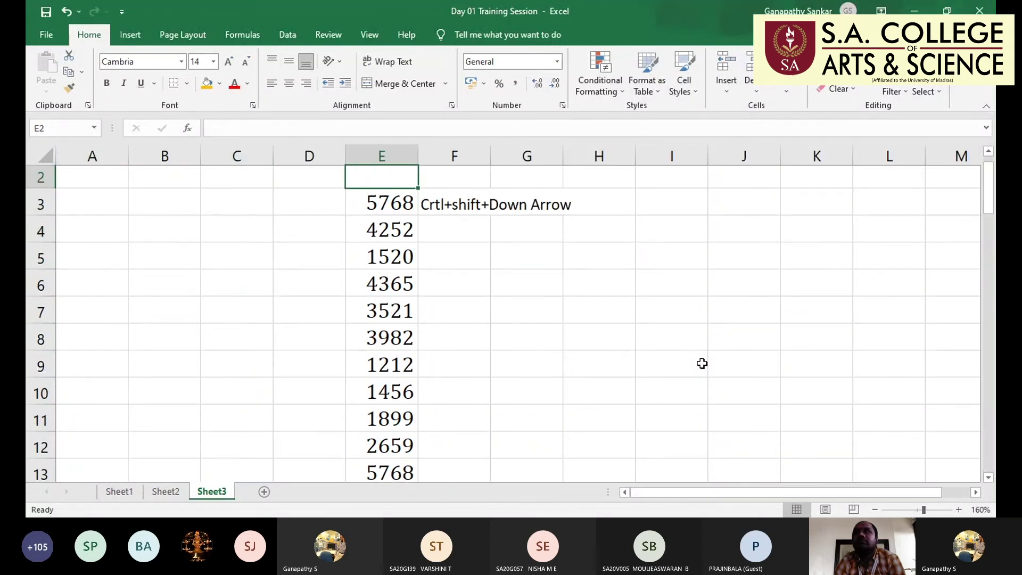
pyautogui.press('Down')
pyautogui.hotkey('ctrl', 'shift', 'Down')
pyautogui.scroll(-3, 702, 363)
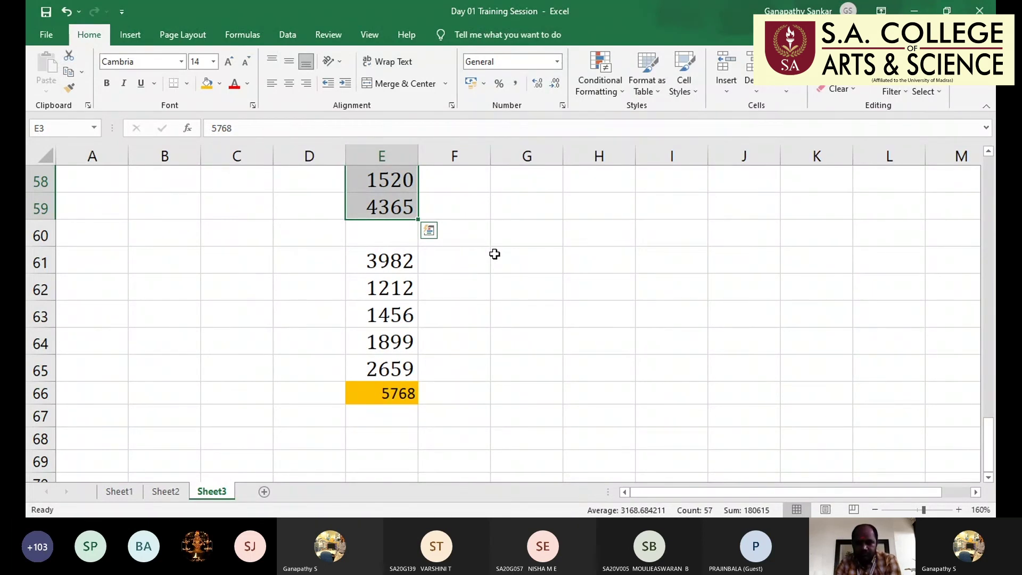
pyautogui.hotkey('ctrl', 'shift', 'Up')
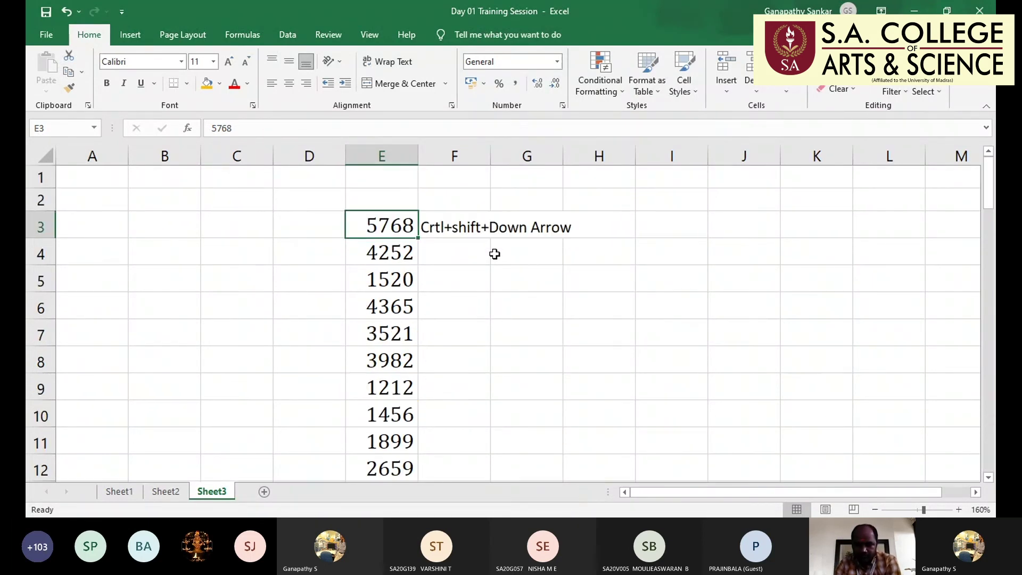
pyautogui.hotkey('ctrl', 'shift', 'Down')
pyautogui.hotkey('ctrl', 'Home')
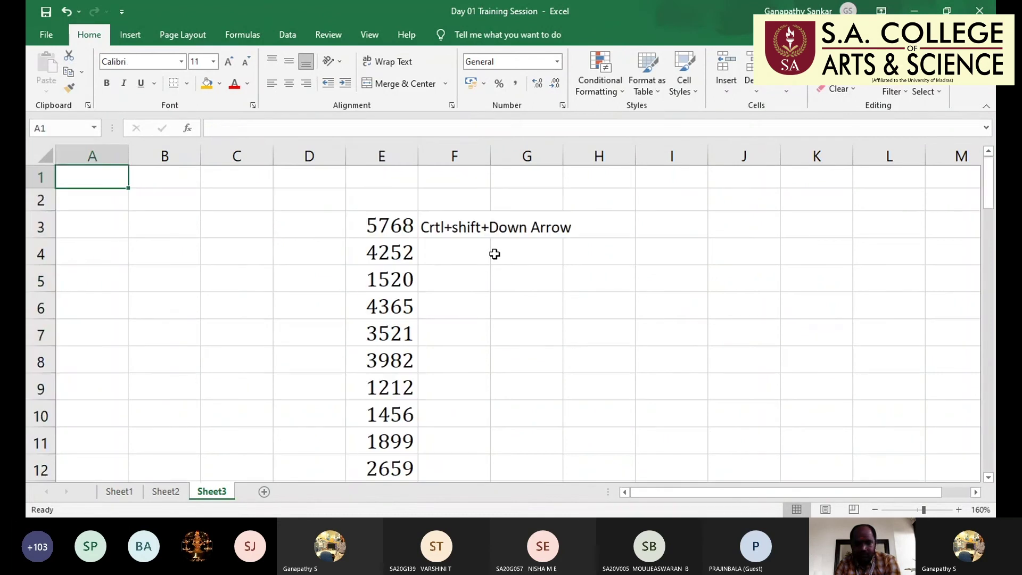
# On Sheet1, name the Q1 Sales figures in C4:C13 as q1_sales
pyautogui.hotkey('ctrl', 'pageup')
pyautogui.hotkey('ctrl', 'pageup')
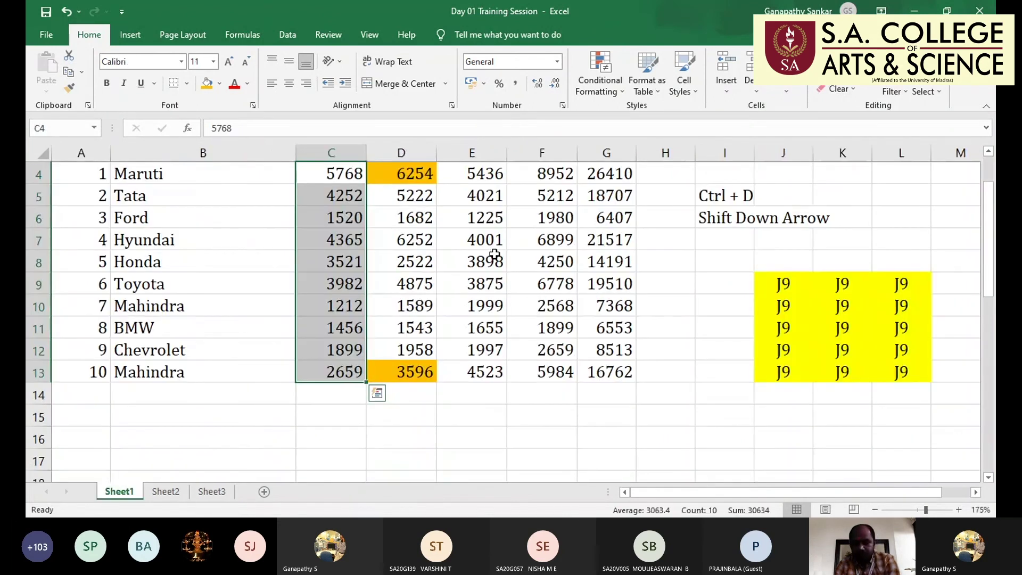
pyautogui.scroll(1, 394, 255)
pyautogui.moveTo(335, 239); pyautogui.dragTo(347, 438)
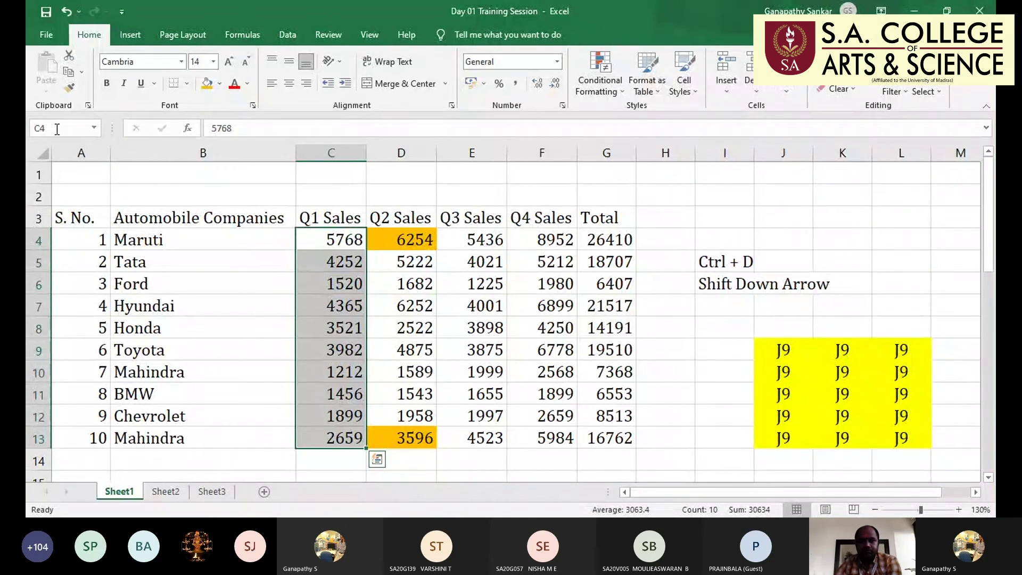
pyautogui.click(93, 129)
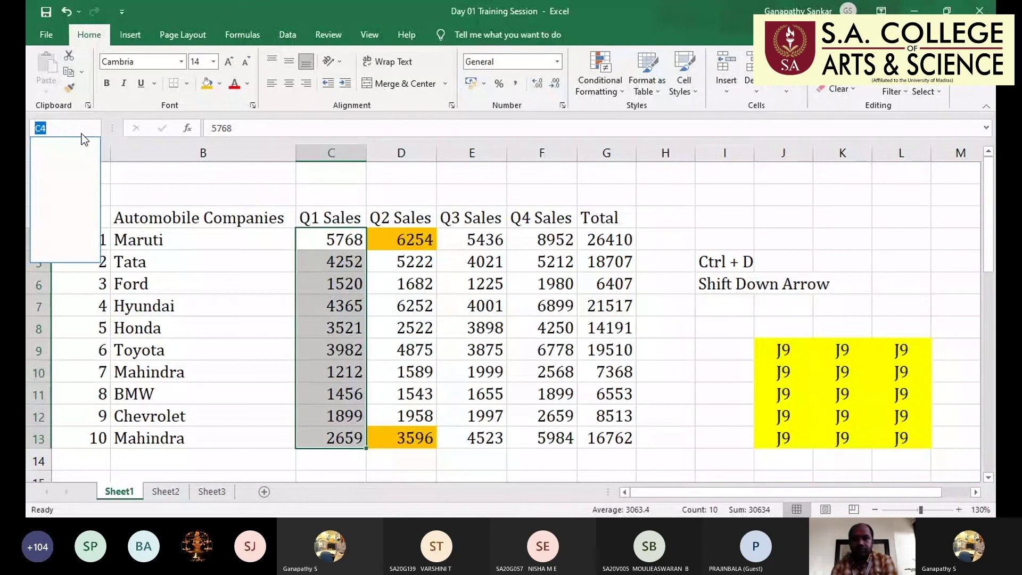
pyautogui.click(74, 120)
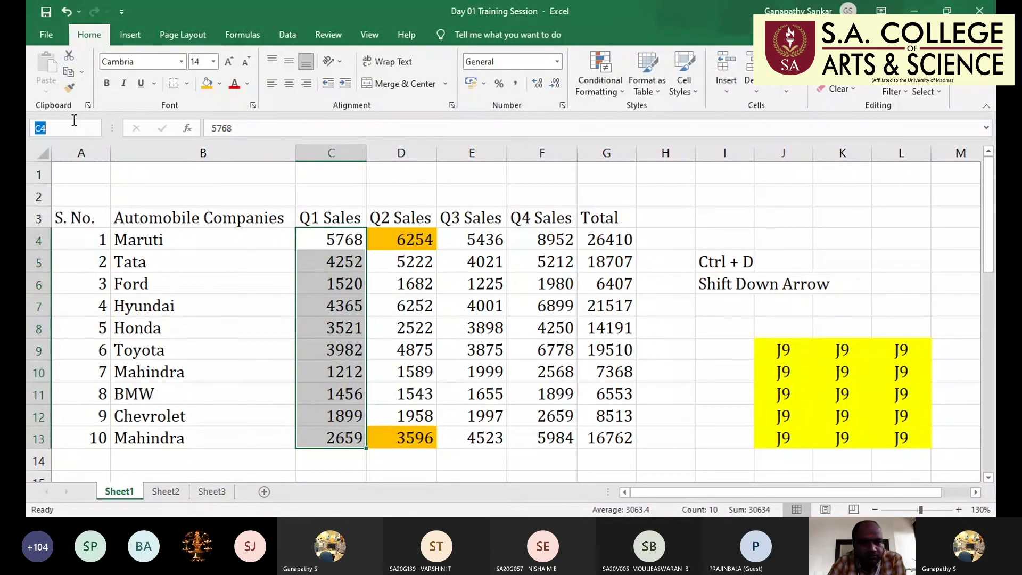
pyautogui.write('q1_')
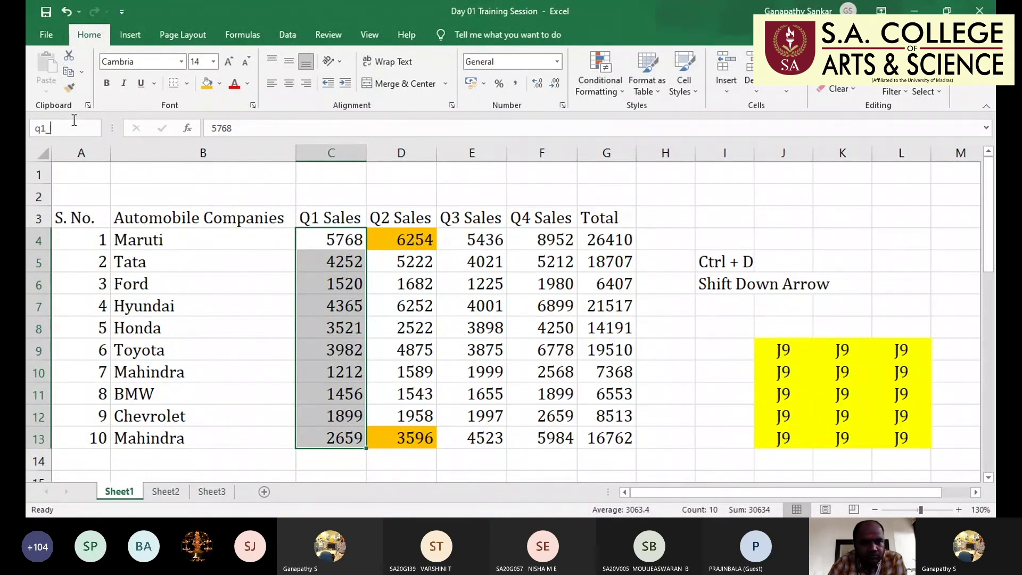
pyautogui.write('sales')
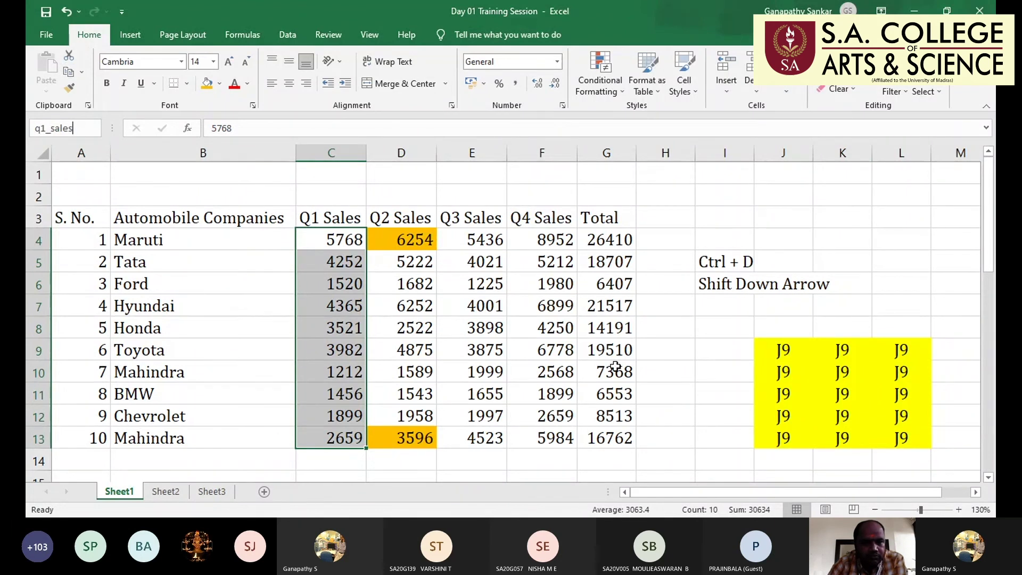
pyautogui.press('Return')
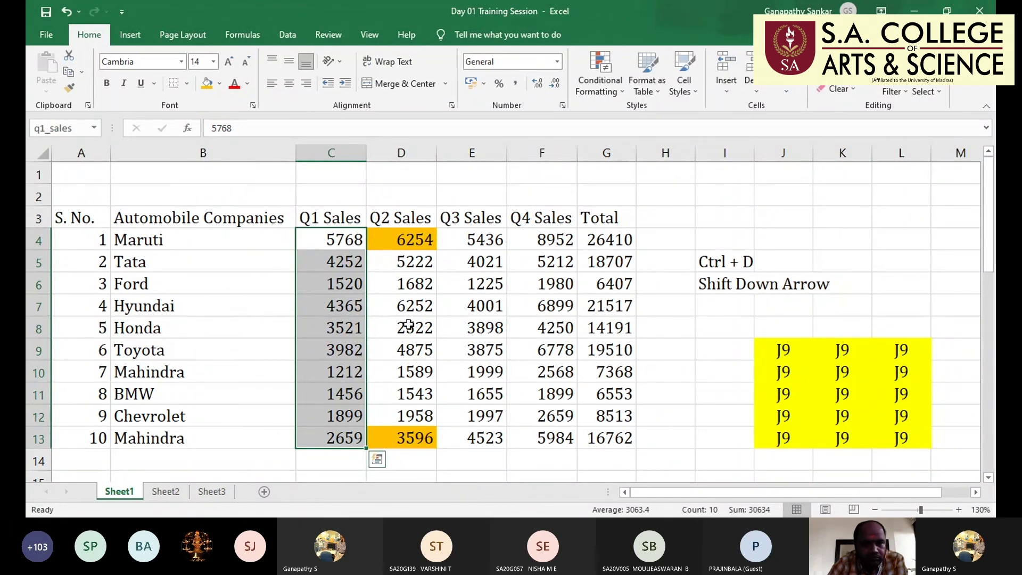
# Name the Q2 Sales figures in D4:D13 as q2_sales
pyautogui.moveTo(407, 241); pyautogui.dragTo(405, 437)
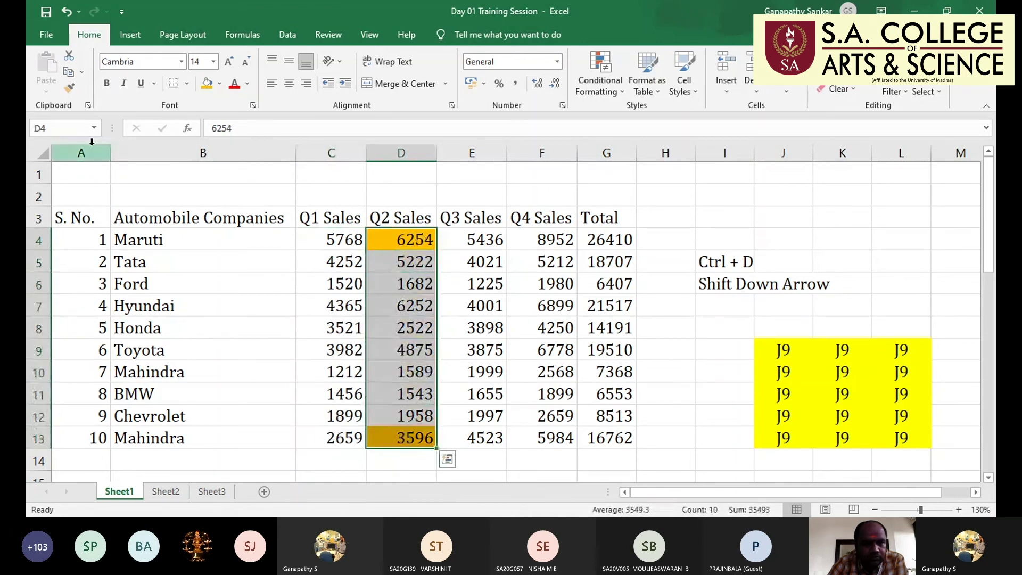
pyautogui.click(64, 127)
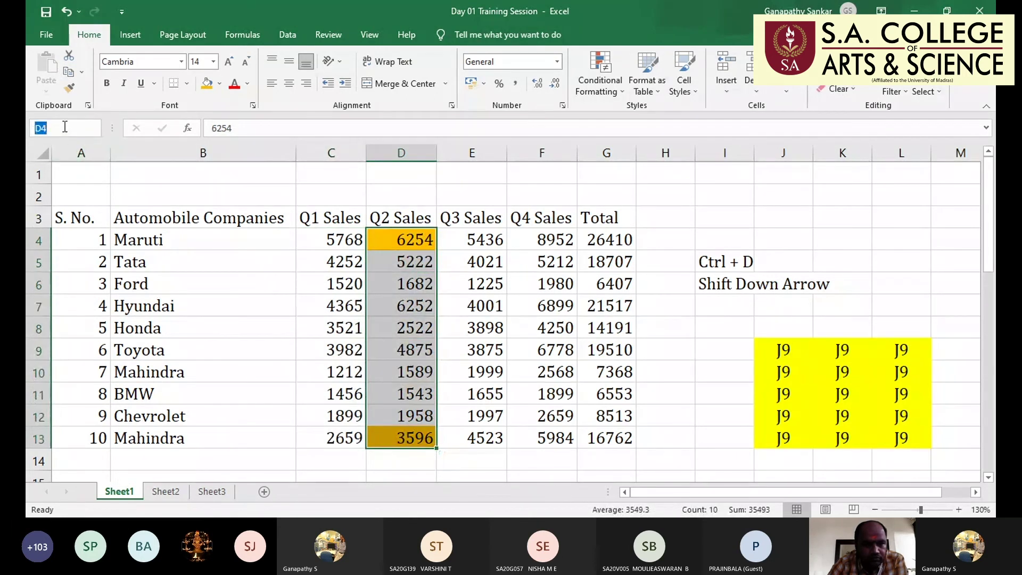
pyautogui.write('q2_sales')
pyautogui.press('Return')
# Select the Q3 Sales figures in E4:E13 and name the range q3_sales
pyautogui.press('Right')
pyautogui.hotkey('shift', 'Down')
pyautogui.hotkey('shift', 'Down')
pyautogui.hotkey('shift', 'Down')
pyautogui.hotkey('shift', 'Down')
pyautogui.hotkey('shift', 'Down')
pyautogui.hotkey('shift', 'Down')
pyautogui.hotkey('shift', 'Down')
pyautogui.hotkey('shift', 'Down')
pyautogui.hotkey('shift', 'Down')
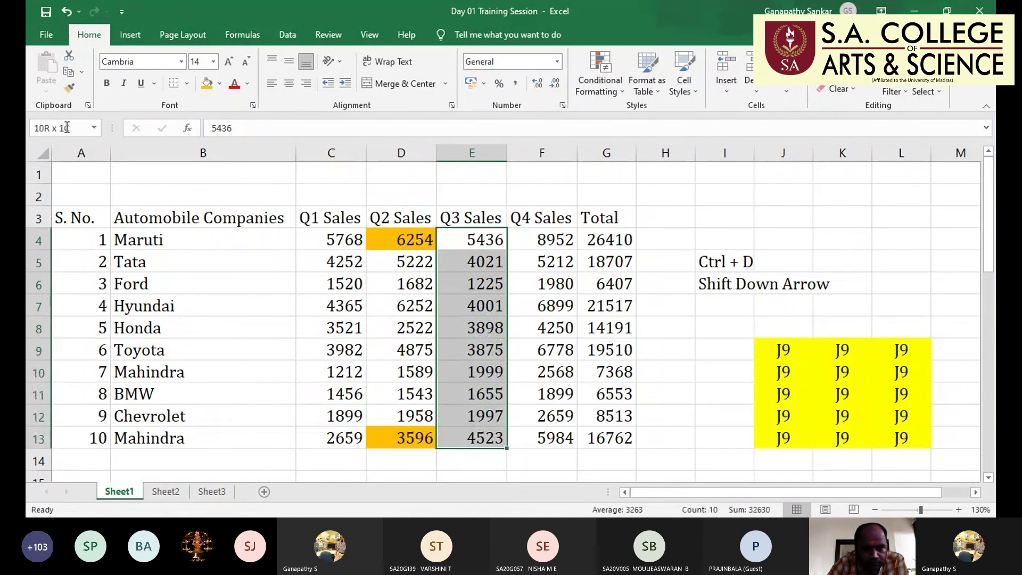
pyautogui.click(64, 131)
pyautogui.write('q3_sales')
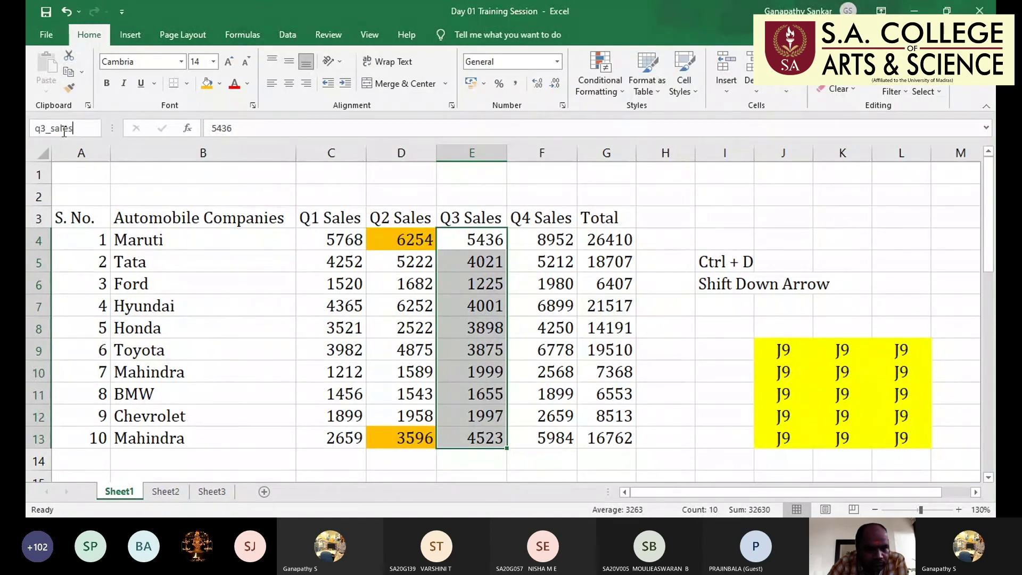
pyautogui.press('Return')
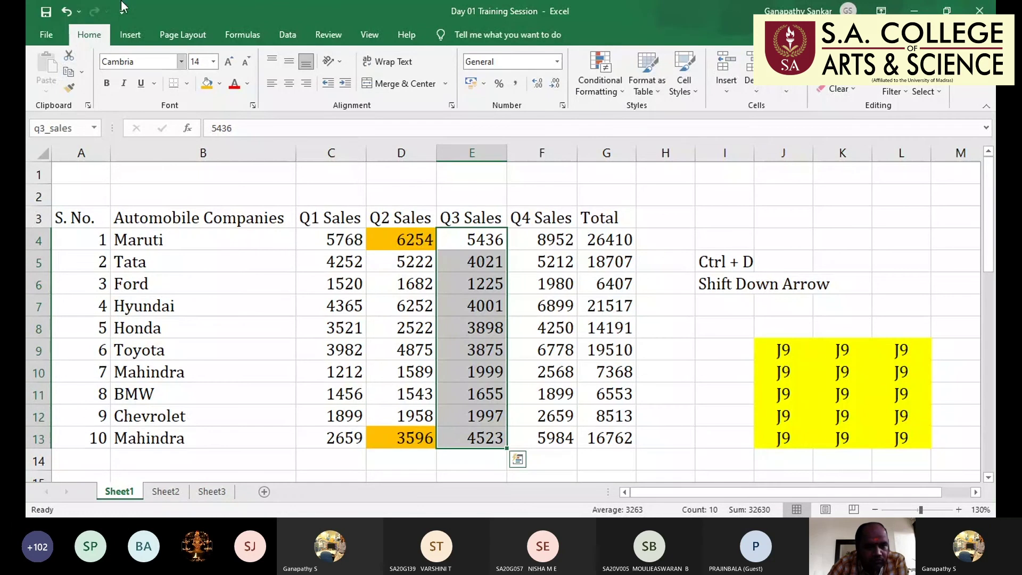
# Select the Q4 Sales figures in F4:F13 in one jump and name the range q4_sales
pyautogui.press('Right')
pyautogui.hotkey('ctrl', 'shift', 'Down')
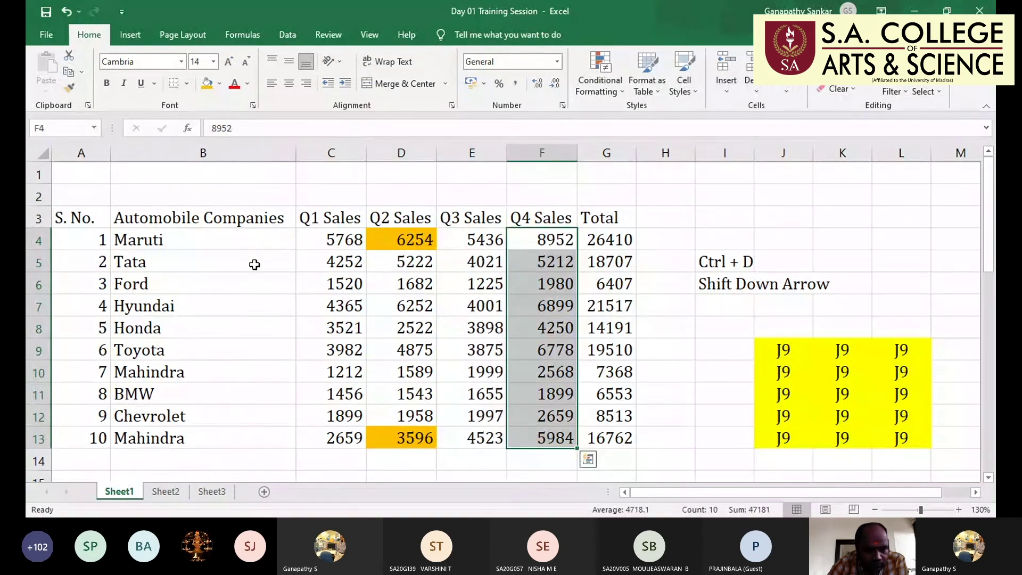
pyautogui.click(61, 130)
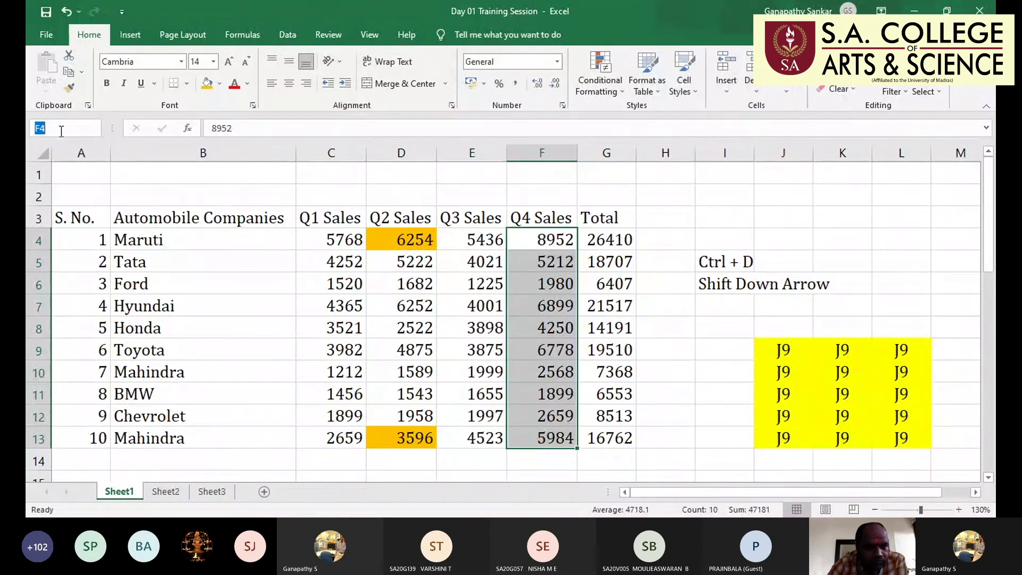
pyautogui.write('q4_sales')
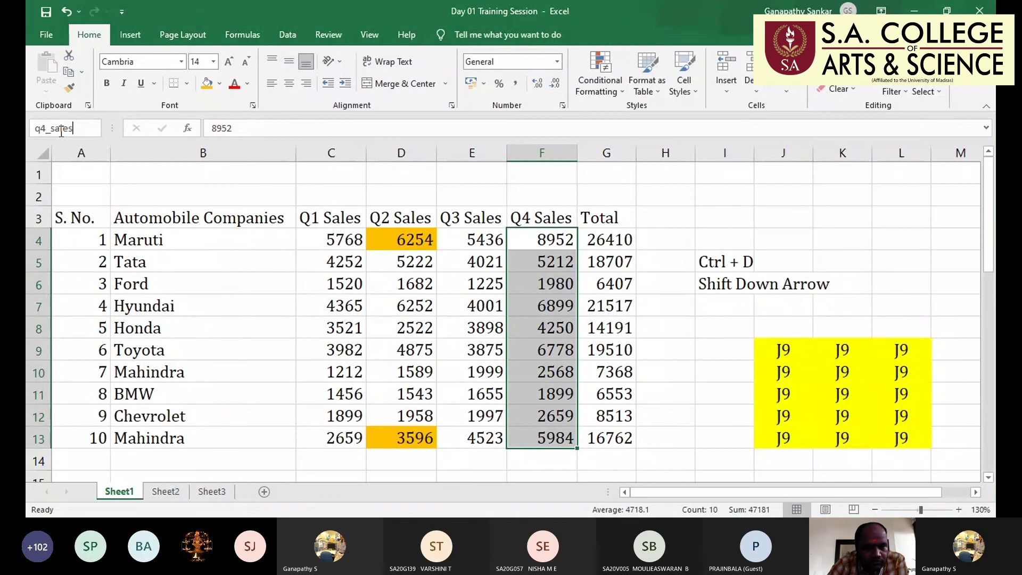
pyautogui.press('Return')
# Reselect the Q1, Q2, Q3 and Q4 sales figures one column at a time to check their range names
pyautogui.click(556, 278)
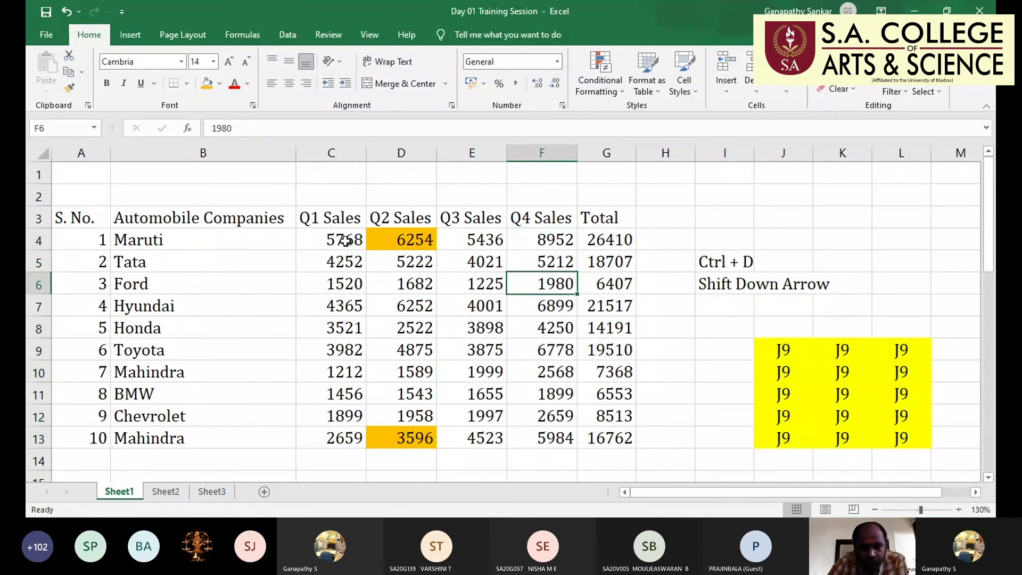
pyautogui.moveTo(345, 239); pyautogui.dragTo(354, 433)
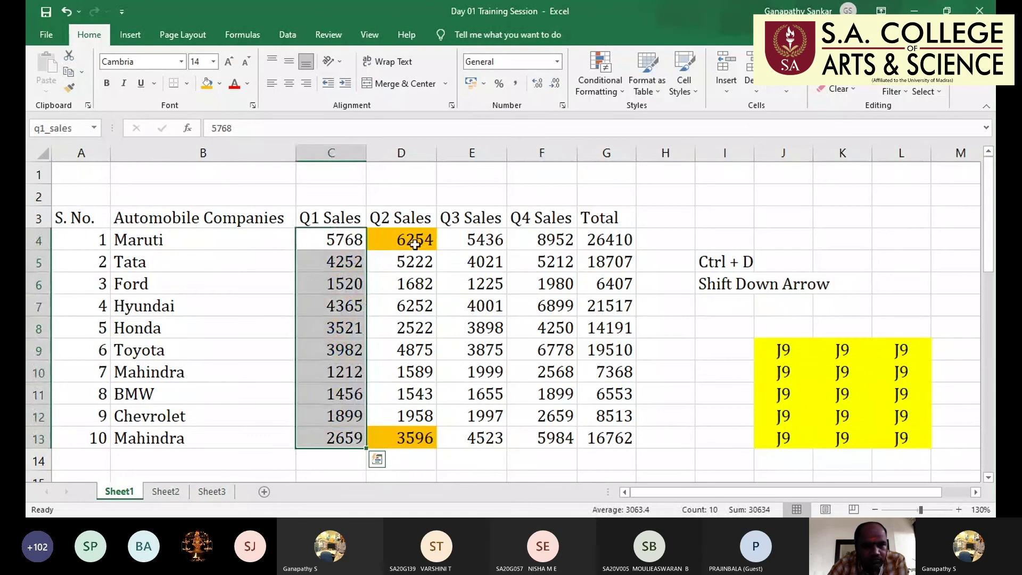
pyautogui.moveTo(417, 239); pyautogui.dragTo(417, 458)
pyautogui.moveTo(479, 240); pyautogui.dragTo(482, 434)
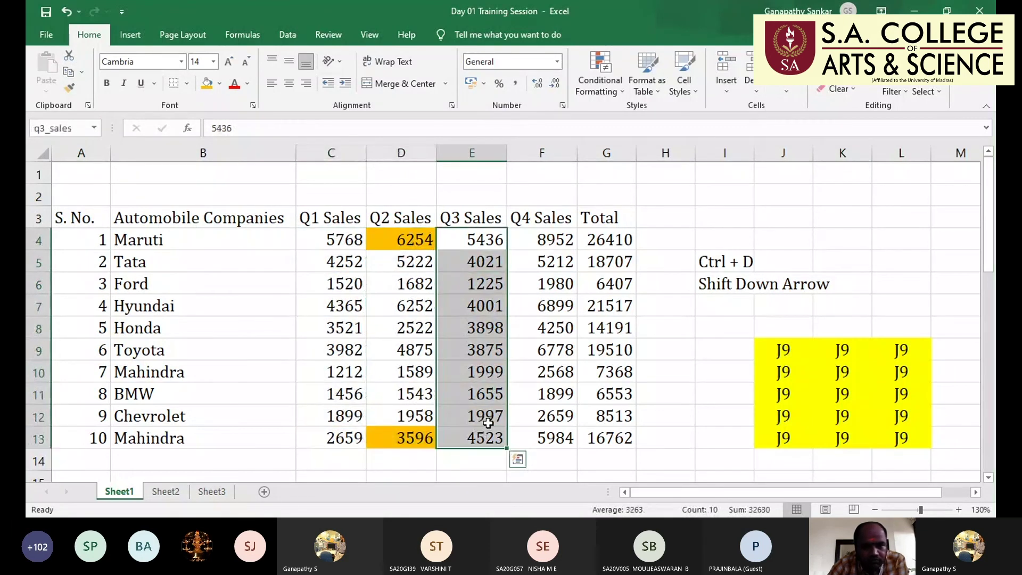
pyautogui.moveTo(540, 240); pyautogui.dragTo(531, 434)
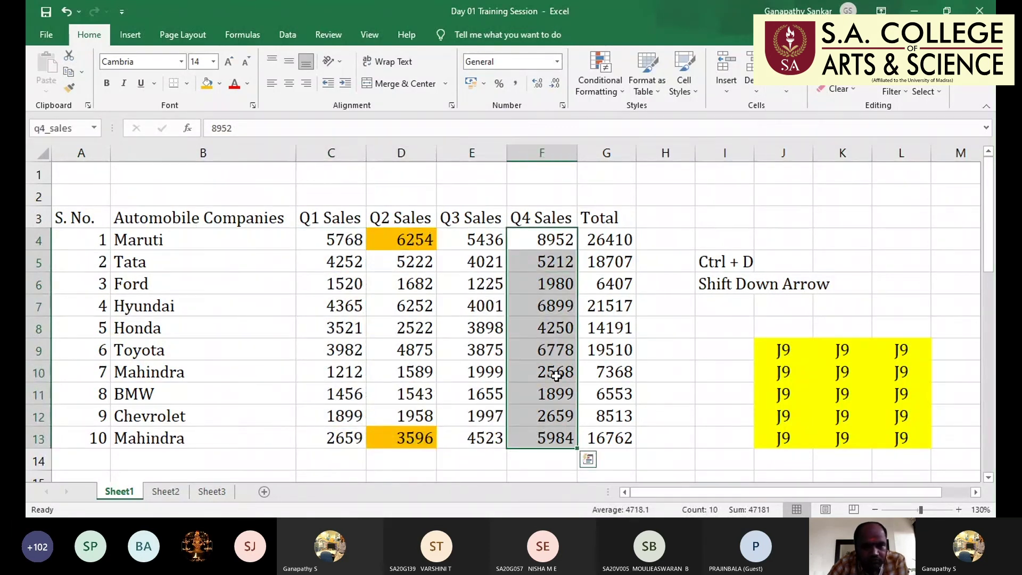
# Total the Q1 sales in C16 with the formula =sum(q1_sales), using the named range
pyautogui.scroll(-1, 556, 375)
pyautogui.scroll(1, 556, 376)
pyautogui.scroll(-1, 532, 393)
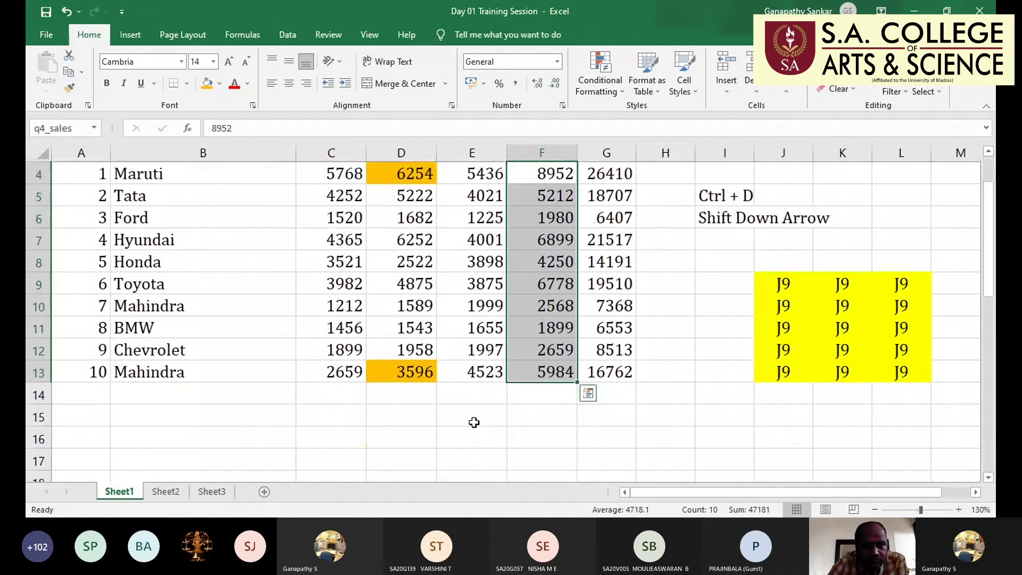
pyautogui.click(316, 434)
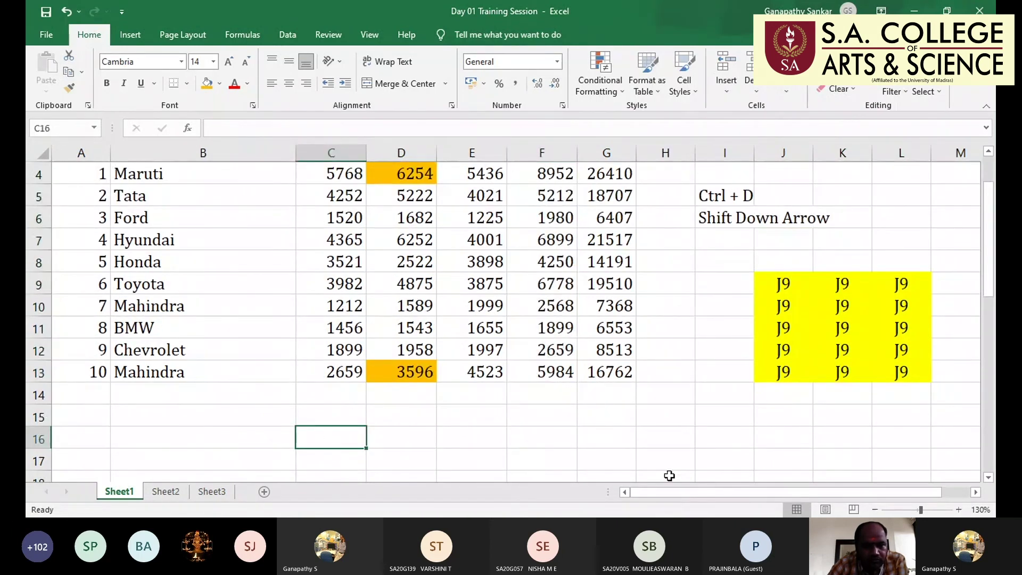
pyautogui.write('=')
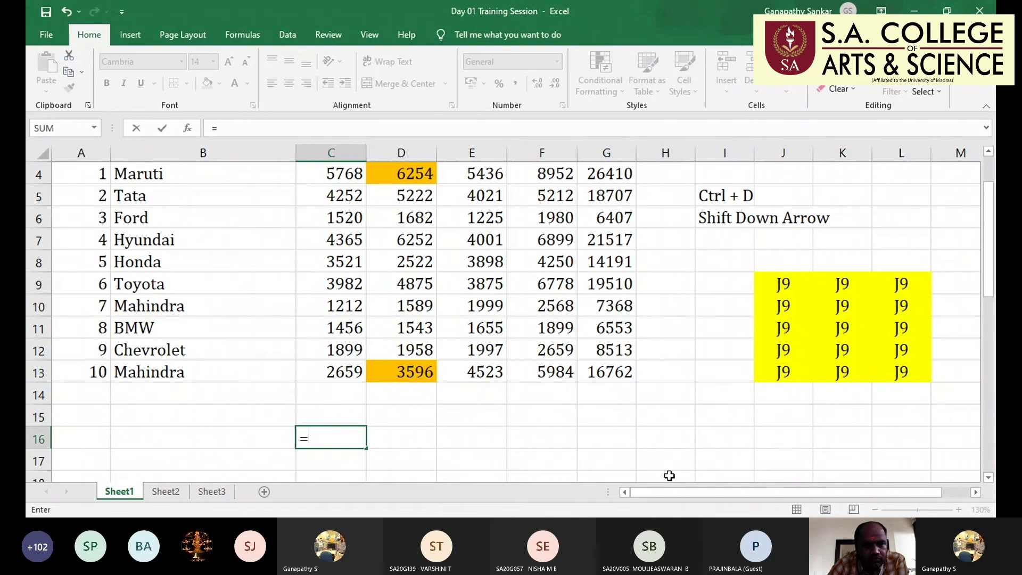
pyautogui.write('sum')
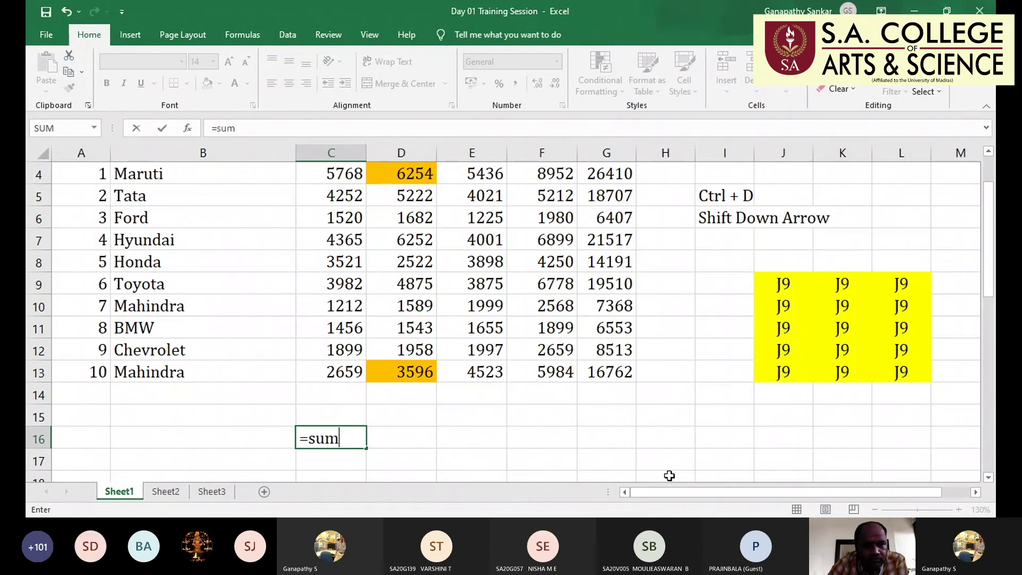
pyautogui.write('(q1_sales')
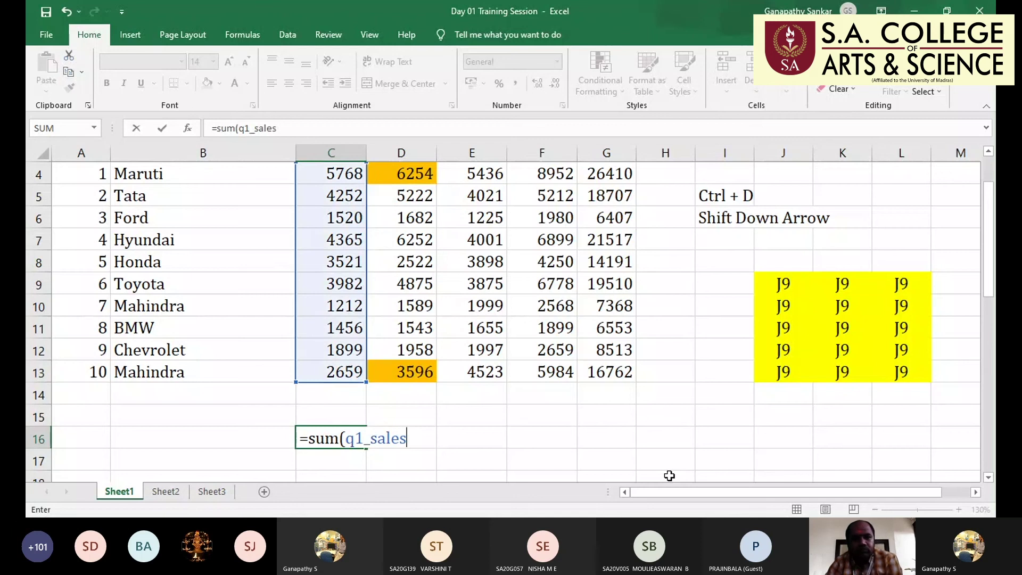
pyautogui.write(')')
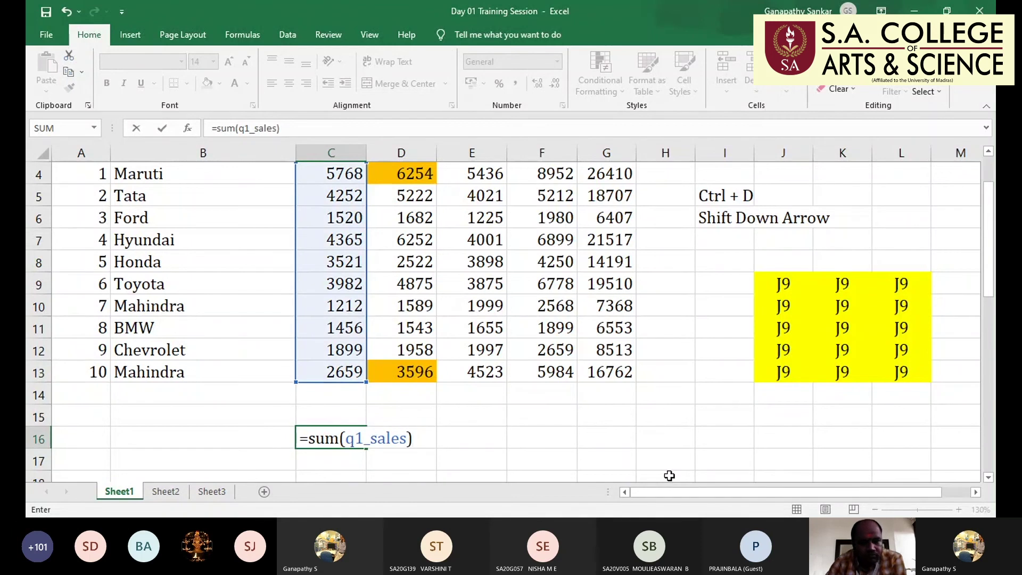
pyautogui.press('Return')
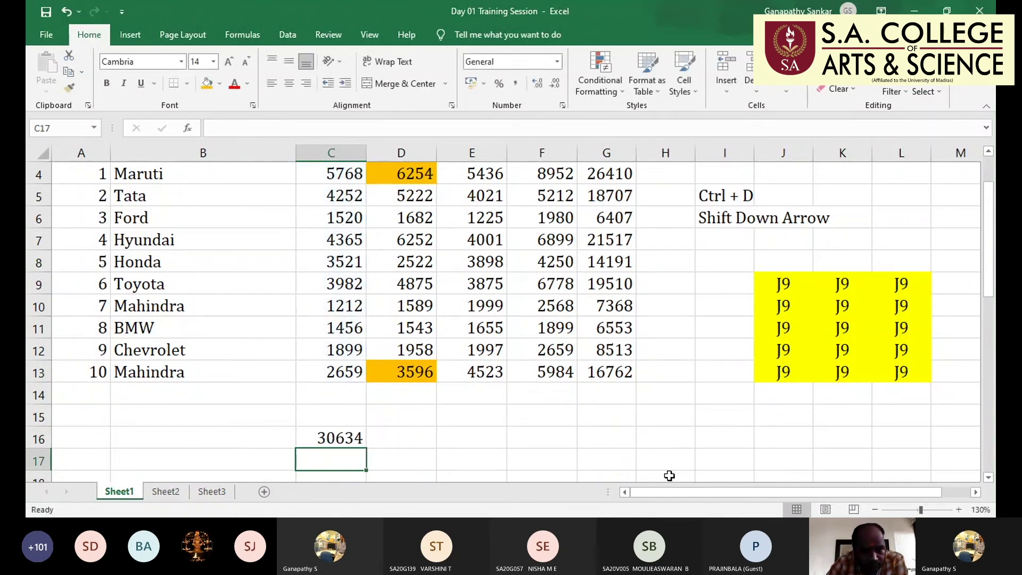
# Insert an AutoSum total of the Q1 sales in C14, directly below the column
pyautogui.press('Up')
pyautogui.press('Up')
pyautogui.press('Up')
pyautogui.hotkey('alt', '=')
pyautogui.press('Return')
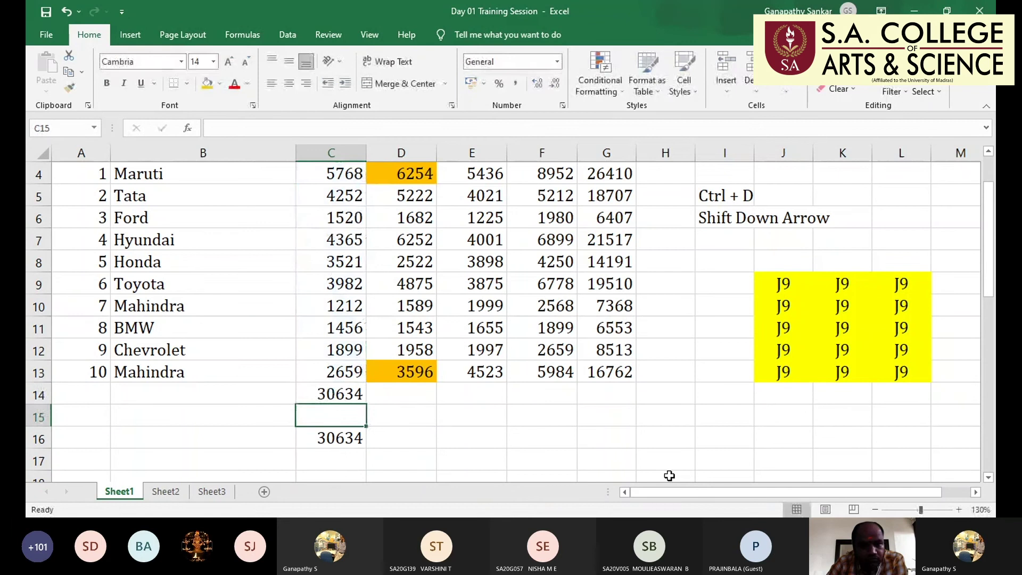
# Compare the AutoSum total in C14 with the named-range formula in C16
pyautogui.press('Up')
pyautogui.press('Down')
pyautogui.press('Down')
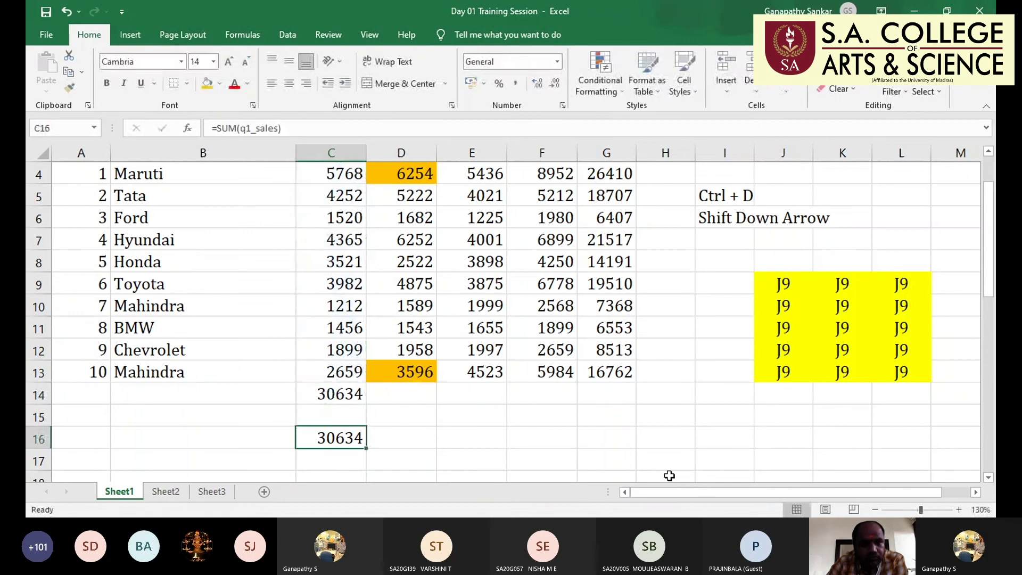
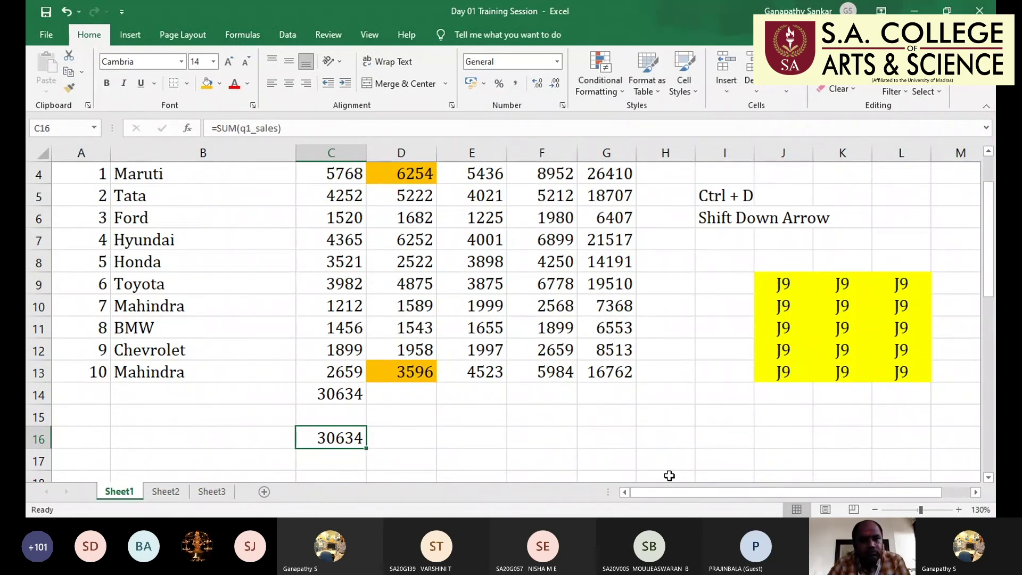
pyautogui.hotkey('alt', 'Tab')
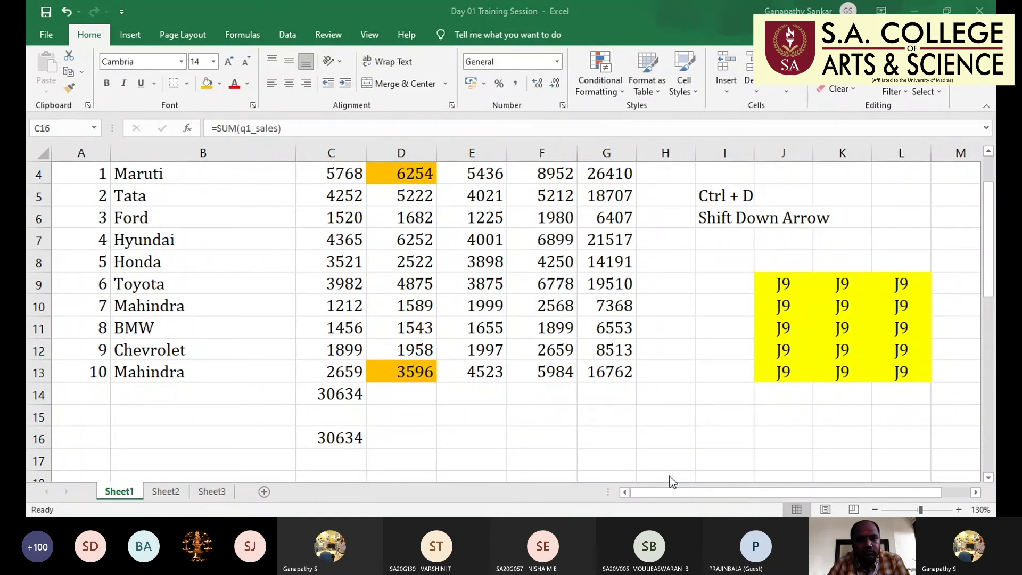
pyautogui.hotkey('alt', 'Tab')
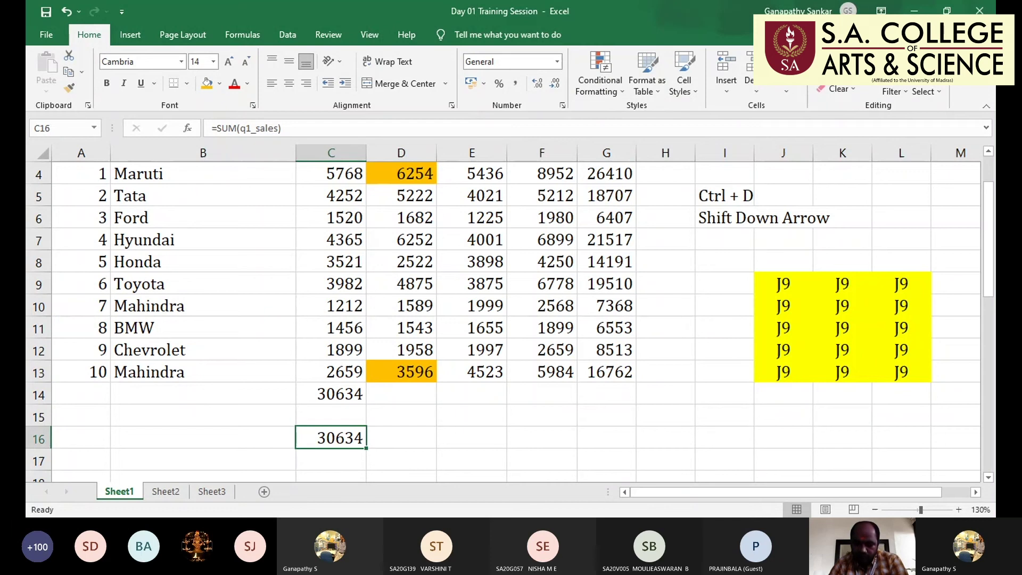
pyautogui.click(374, 436)
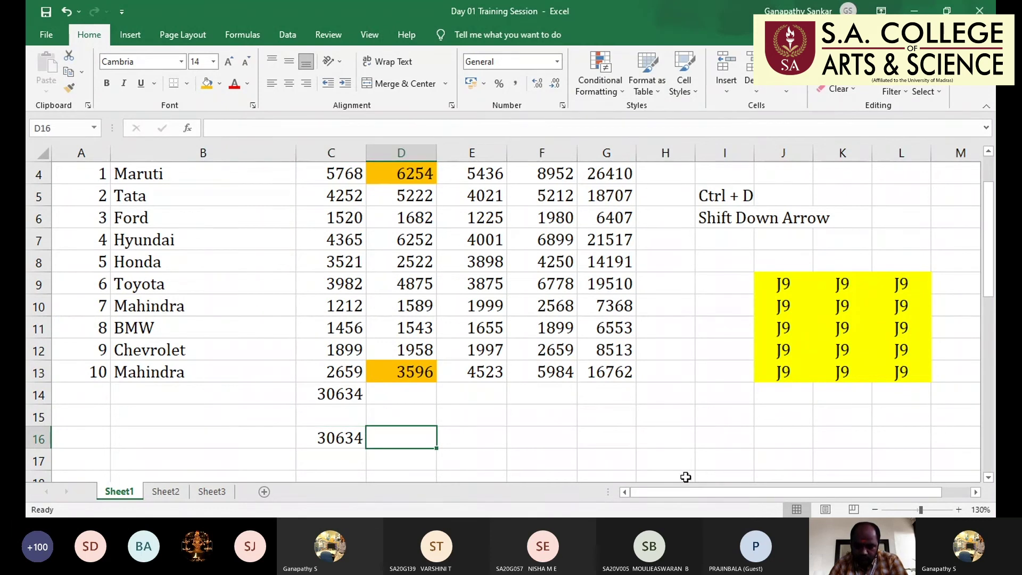
pyautogui.write('=sum')
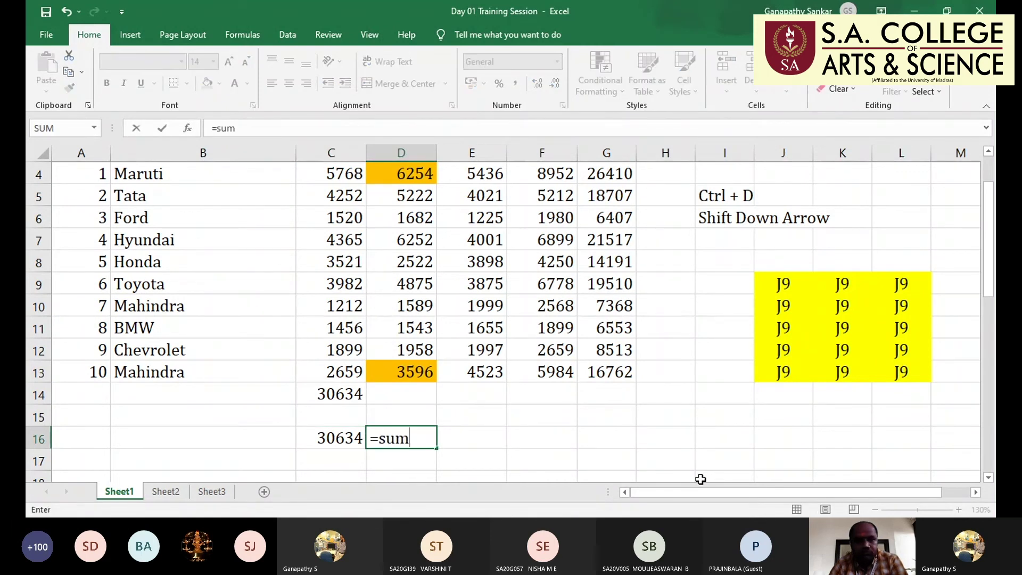
pyautogui.write('(')
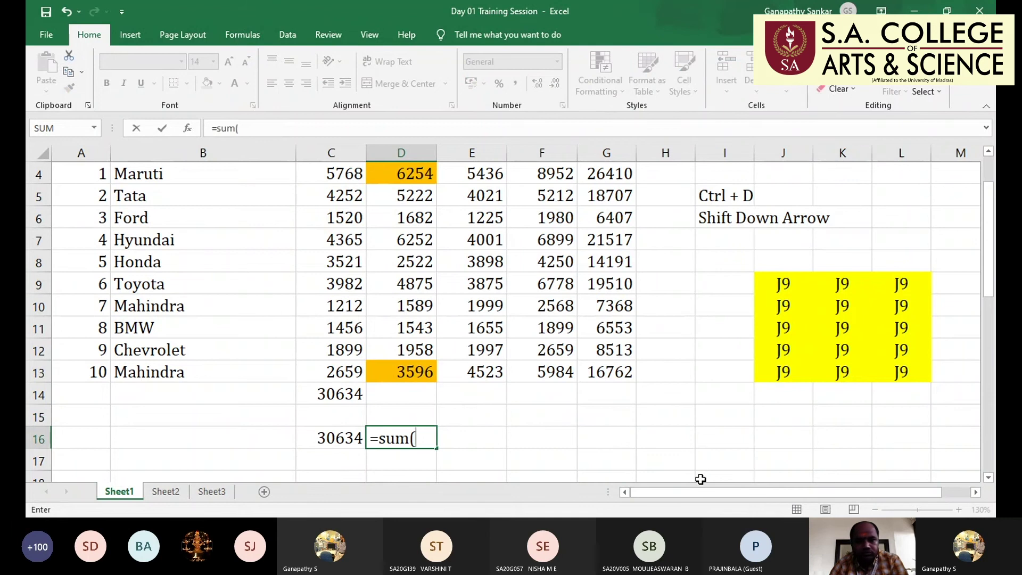
pyautogui.press('Up')
pyautogui.press('Up')
pyautogui.press('Up')
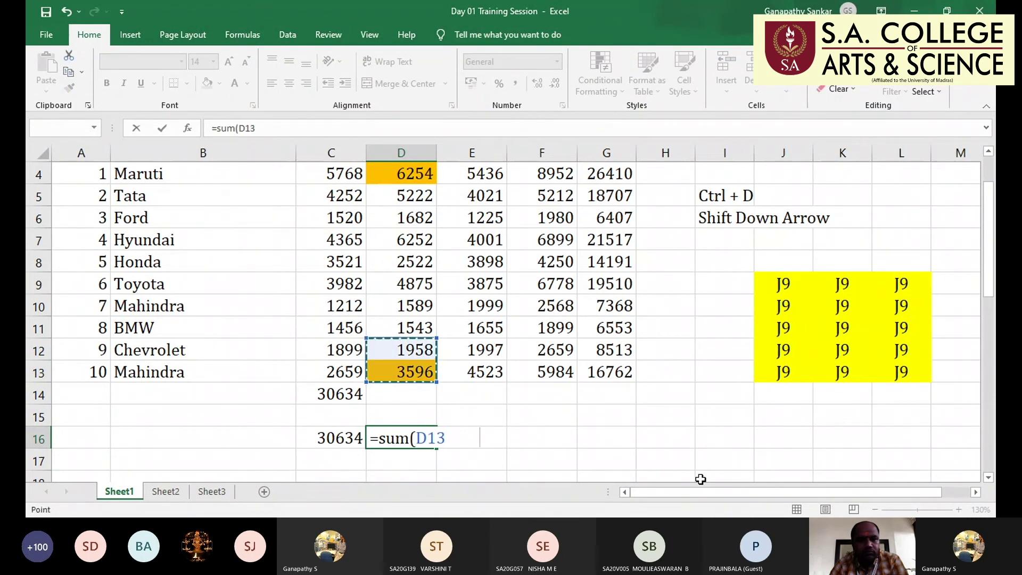
pyautogui.hotkey('shift', 'Up')
pyautogui.hotkey('shift', 'Up')
pyautogui.hotkey('shift', 'Up')
pyautogui.hotkey('shift', 'Up')
pyautogui.hotkey('shift', 'Up')
pyautogui.hotkey('shift', 'Up')
pyautogui.hotkey('shift', 'Up')
pyautogui.hotkey('shift', 'Up')
pyautogui.hotkey('shift', 'Up')
pyautogui.hotkey('shift', 'Up')
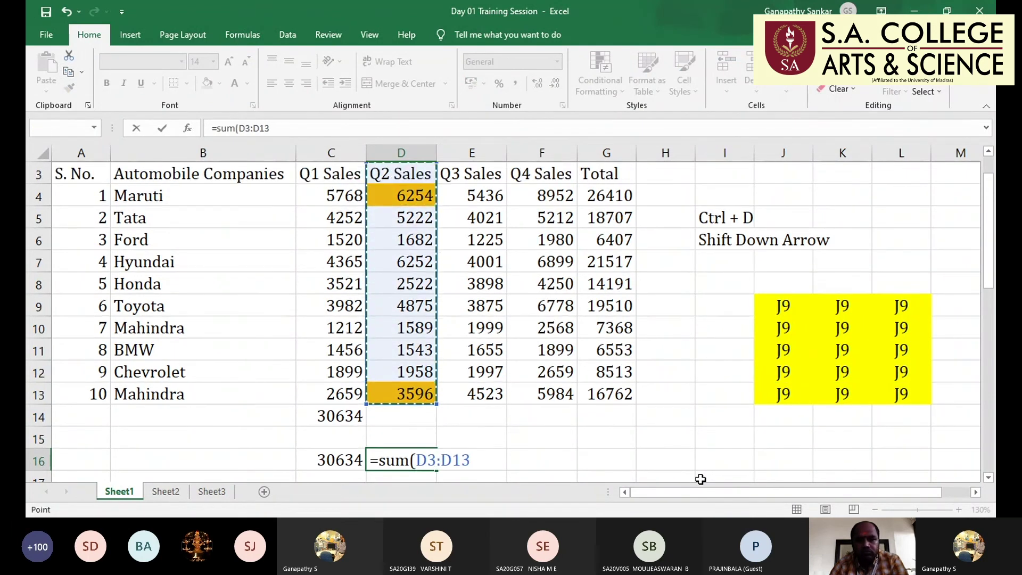
pyautogui.press('Escape')
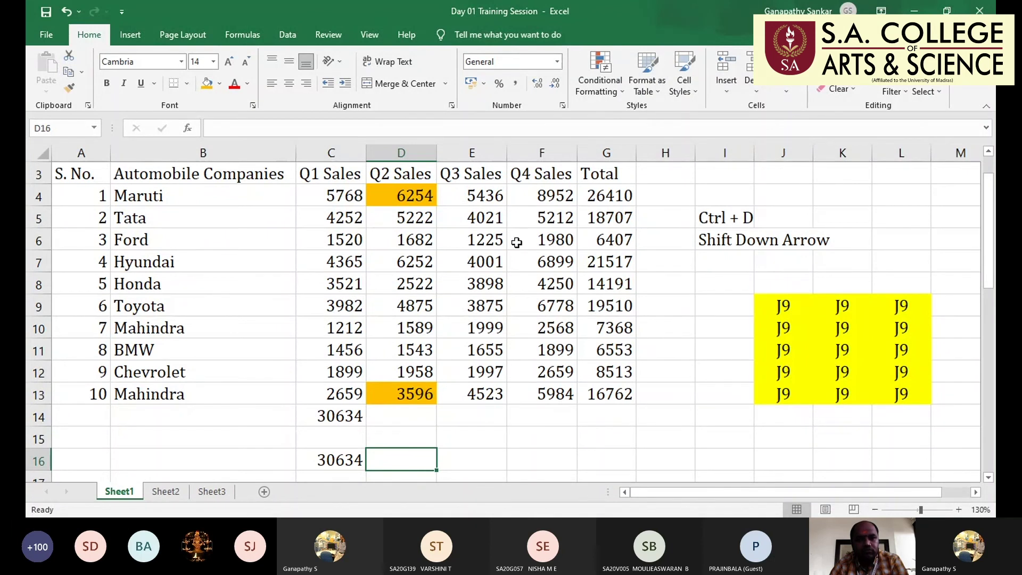
# Select the Q3 sales figures in E4:E13 to check their range name
pyautogui.click(486, 194)
pyautogui.hotkey('shift', 'Down')
pyautogui.hotkey('shift', 'Down')
pyautogui.hotkey('shift', 'Down')
pyautogui.hotkey('shift', 'Down')
pyautogui.hotkey('shift', 'Down')
pyautogui.hotkey('shift', 'Down')
pyautogui.hotkey('shift', 'Down')
pyautogui.hotkey('shift', 'Down')
pyautogui.hotkey('shift', 'Down')
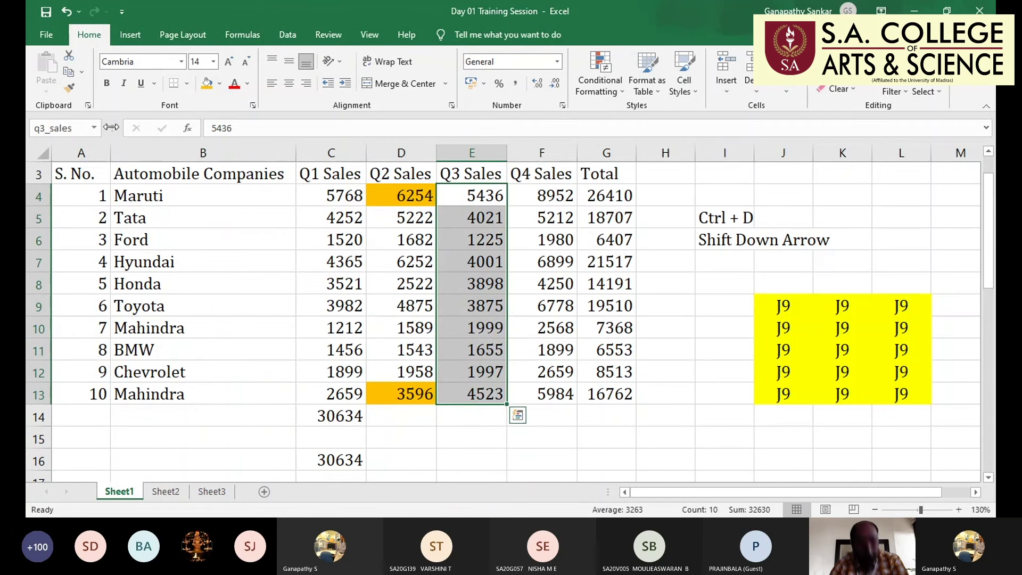
# Select the named ranges q1_sales, q2_sales, q3_sales and q4_sales by name, one after another
pyautogui.click(94, 127)
pyautogui.click(58, 144)
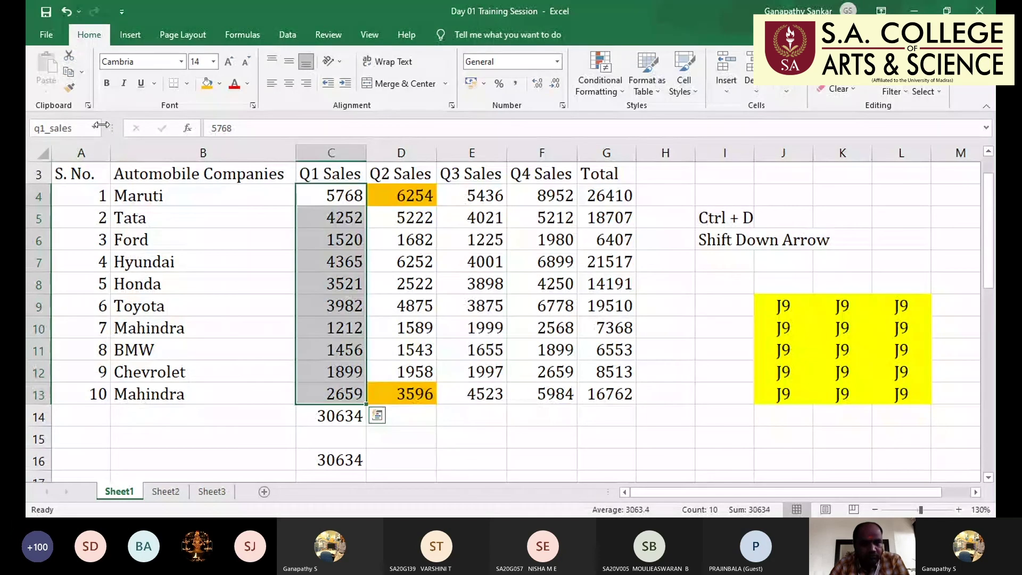
pyautogui.click(100, 126)
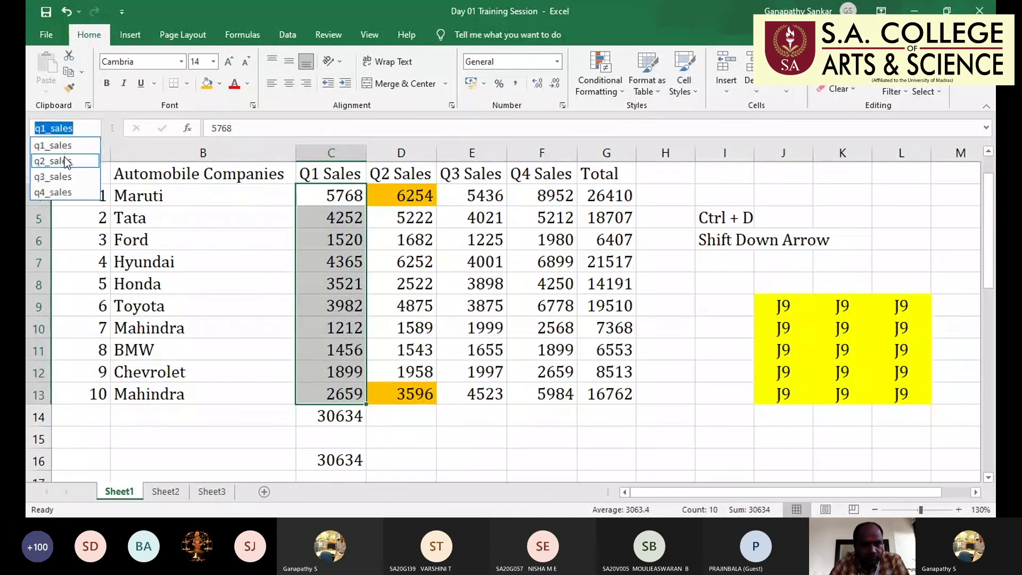
pyautogui.click(66, 162)
pyautogui.click(98, 129)
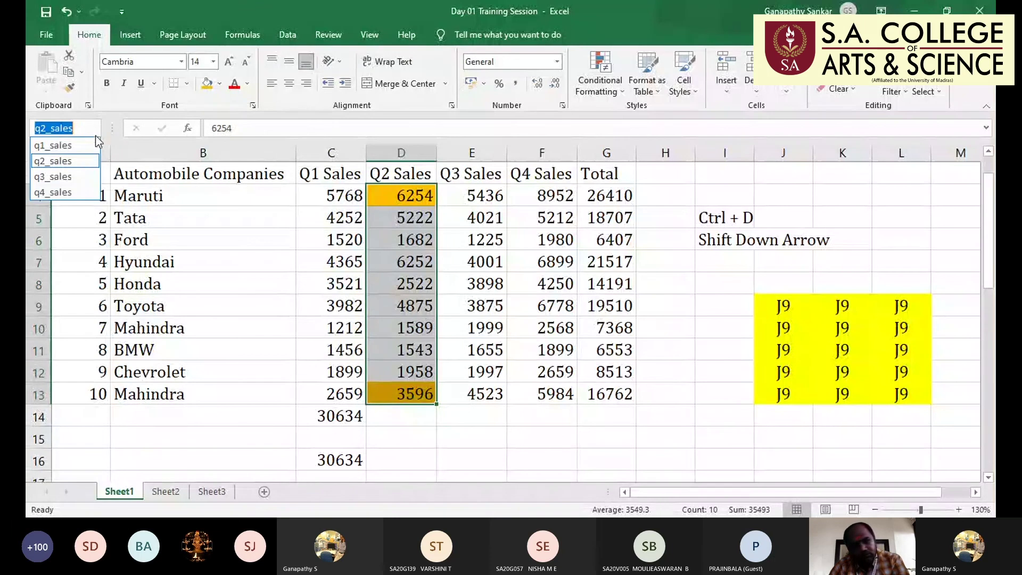
pyautogui.click(64, 176)
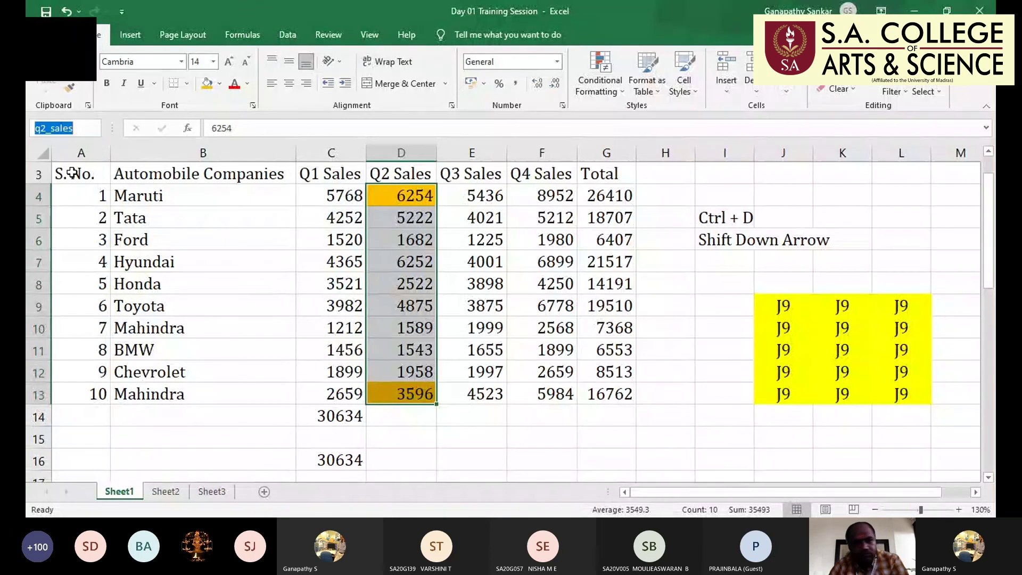
pyautogui.click(95, 127)
pyautogui.click(73, 189)
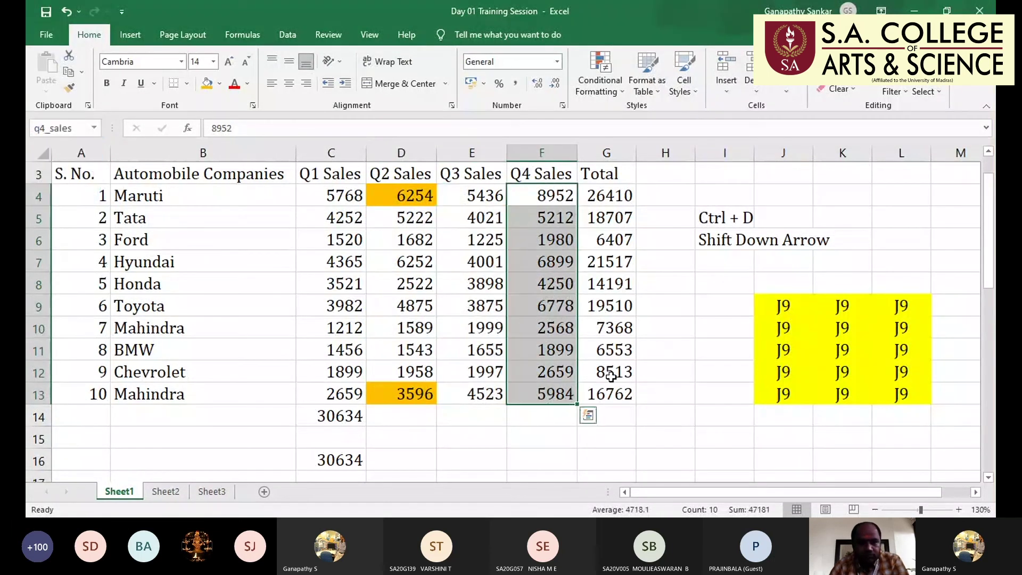
# Total the Q4 sales in C58 with the formula =sum(q4_sales) and fill the cell orange
pyautogui.click(501, 462)
pyautogui.scroll(-7, 585, 458)
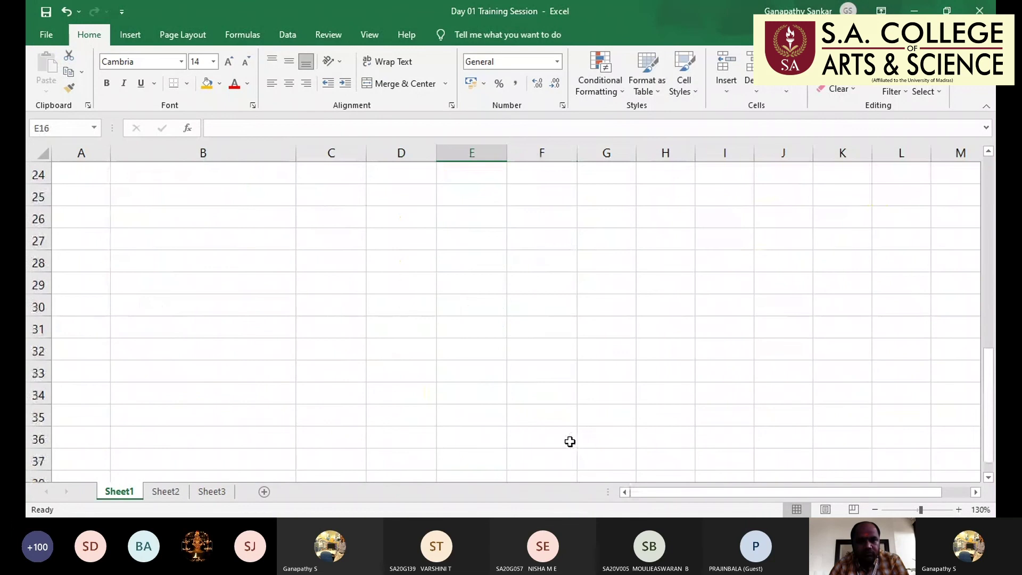
pyautogui.scroll(-9, 569, 441)
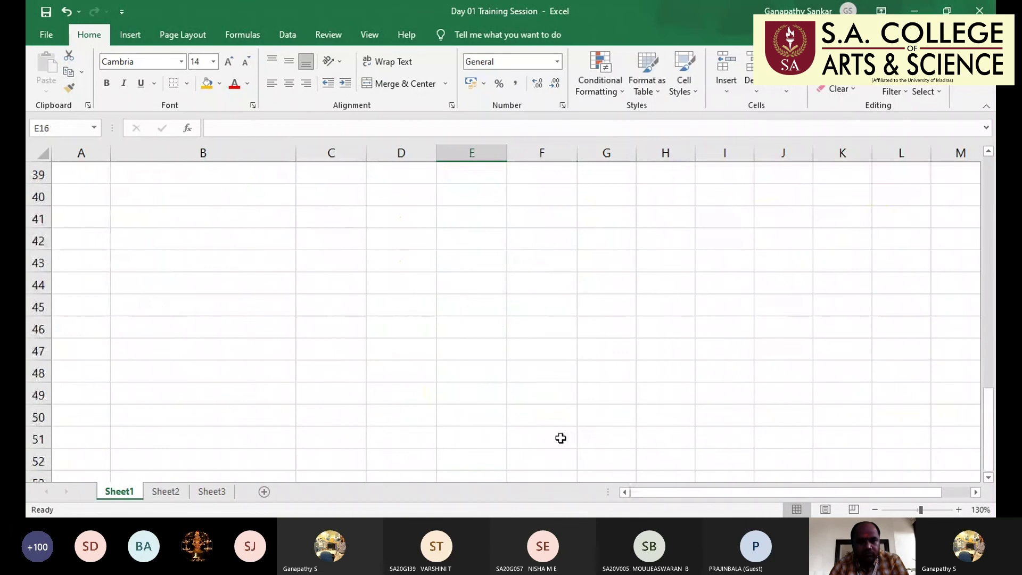
pyautogui.click(316, 334)
pyautogui.write('=sum')
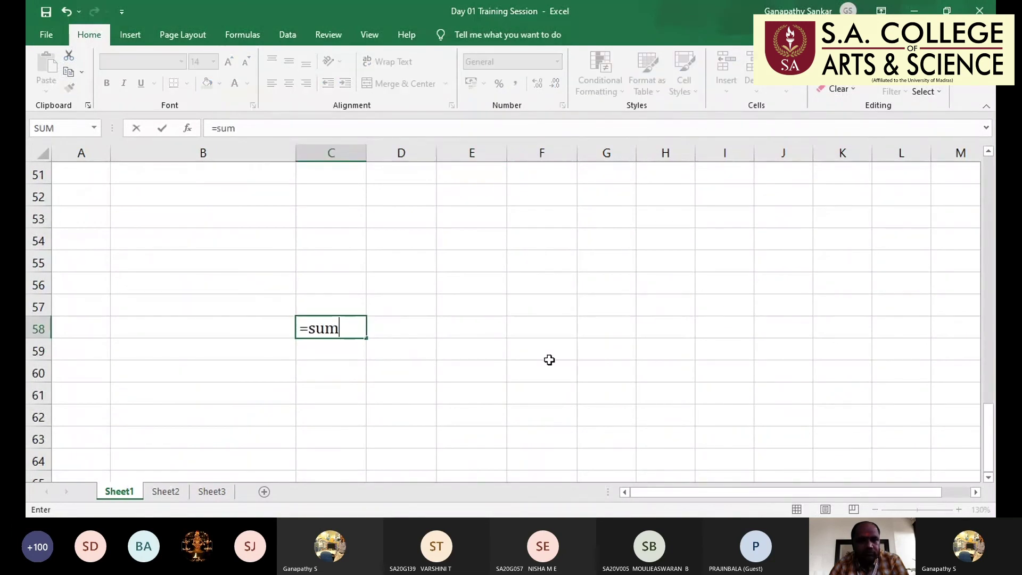
pyautogui.write('(')
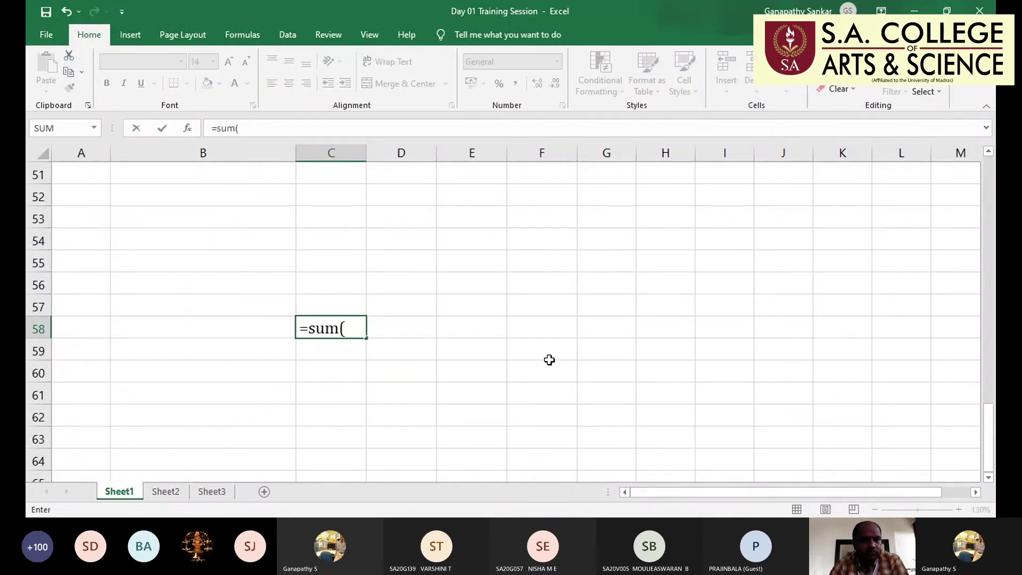
pyautogui.write('q4_sales)')
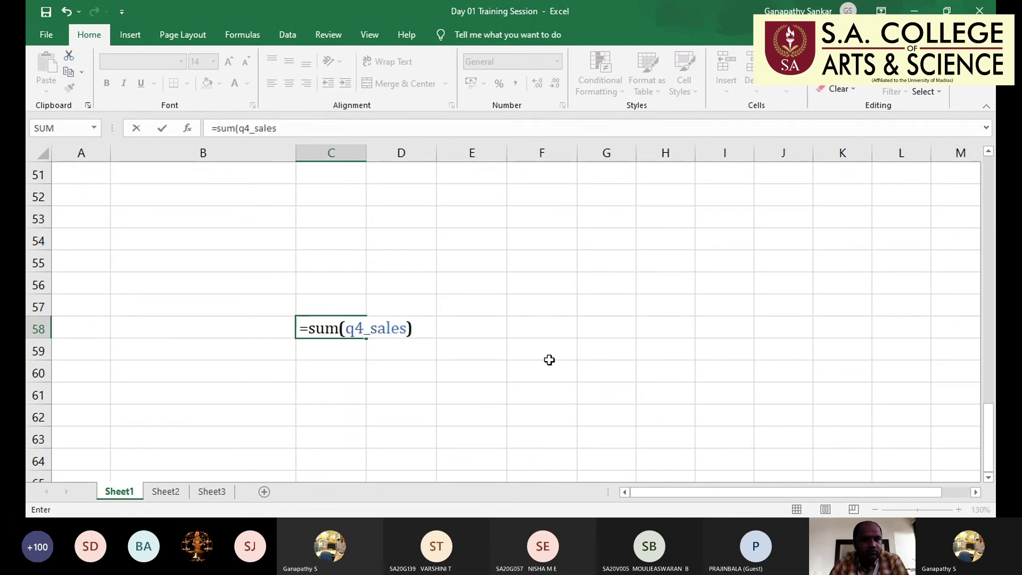
pyautogui.press('Return')
pyautogui.press('Up')
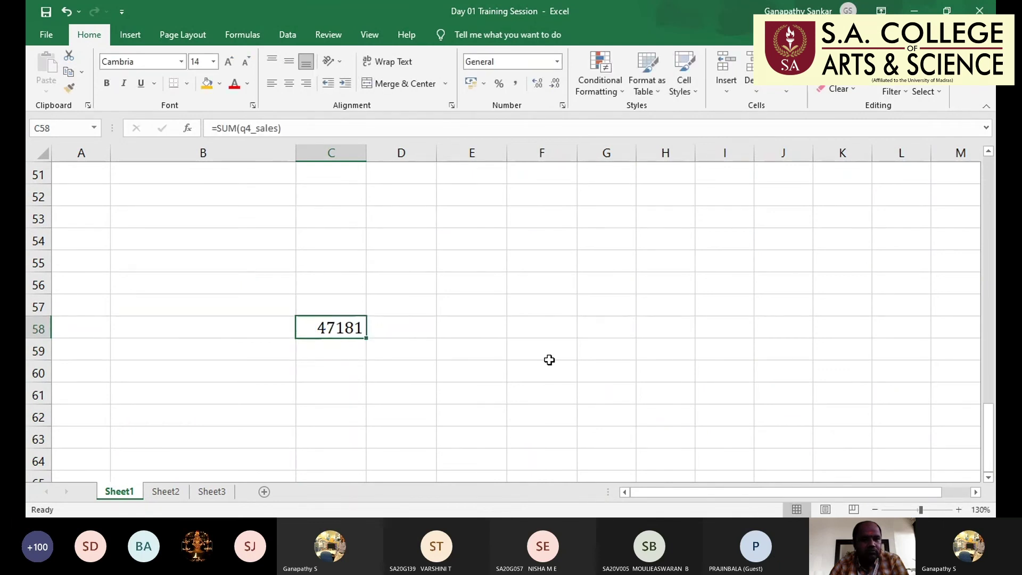
pyautogui.click(207, 83)
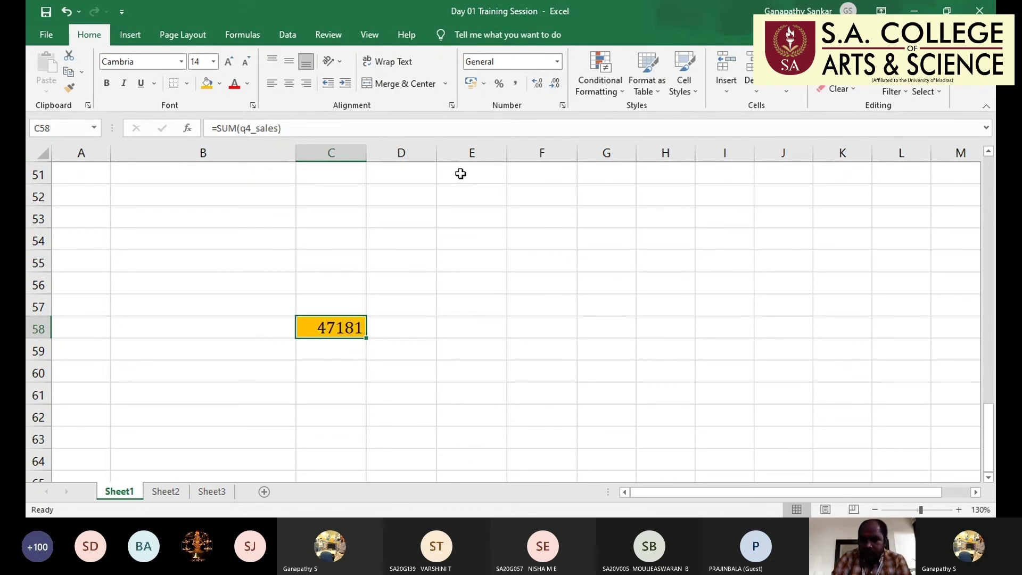
# Total the Q1 sales in the distant cell G217 with the formula =sum(q1_sales)
pyautogui.scroll(-20, 460, 173)
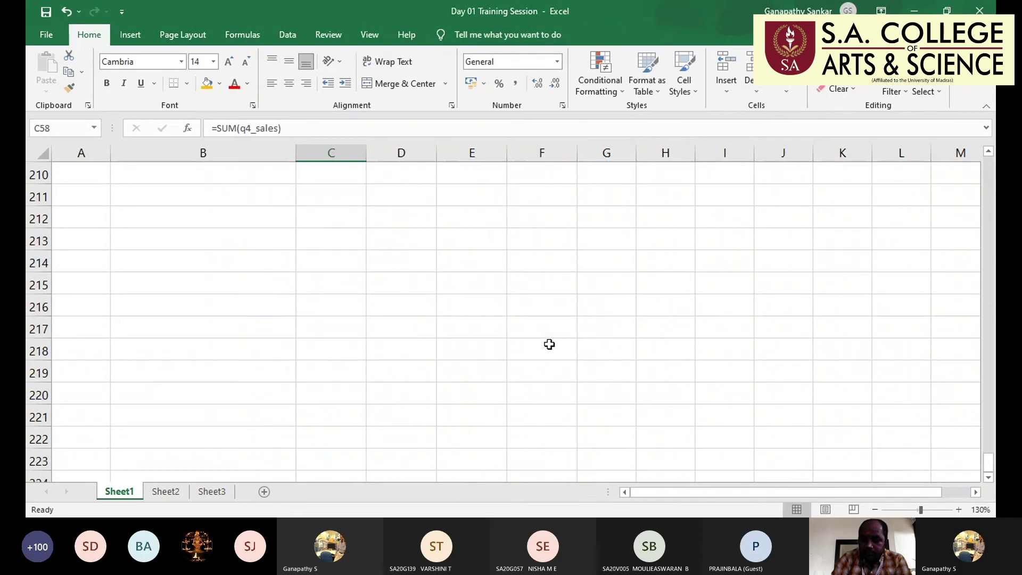
pyautogui.click(598, 329)
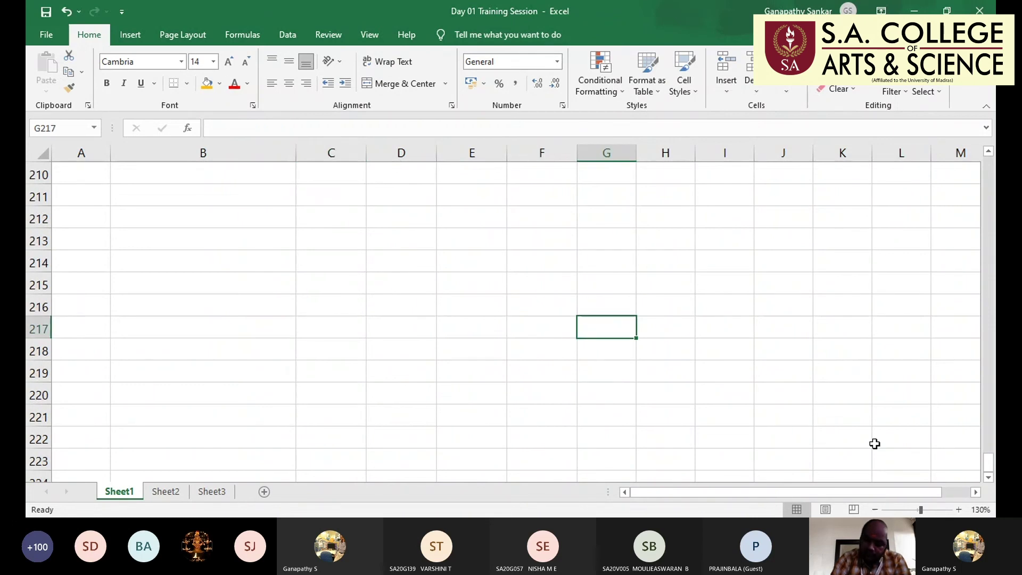
pyautogui.write('=sum(q')
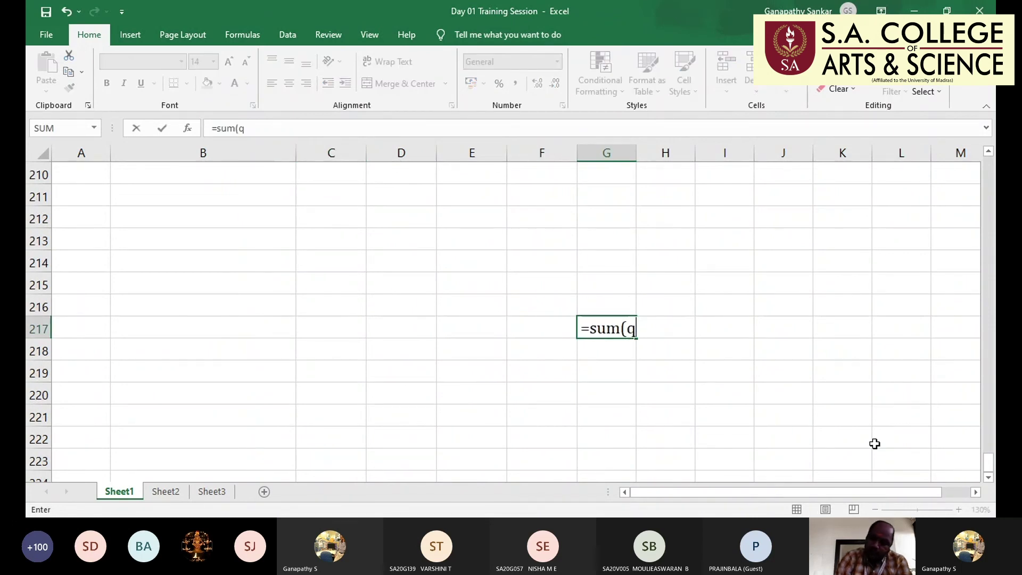
pyautogui.write('1_sa;es')
pyautogui.press('BackSpace')
pyautogui.press('BackSpace')
pyautogui.press('BackSpace')
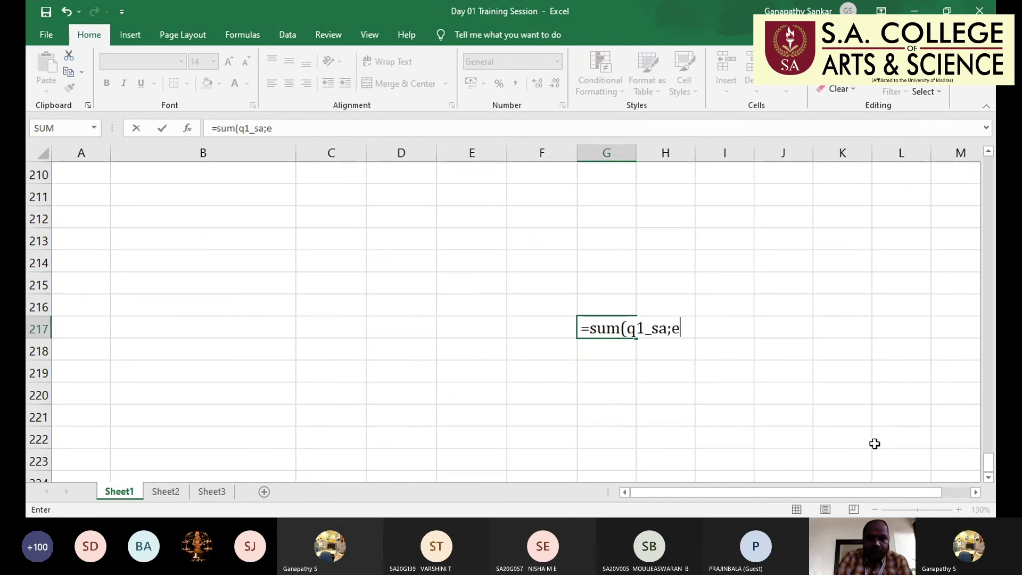
pyautogui.write(';es')
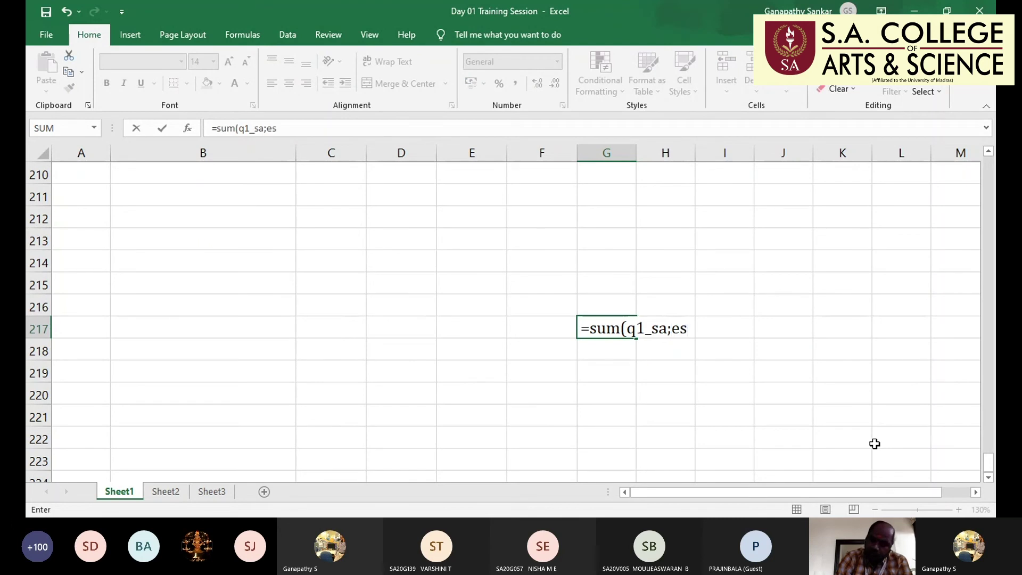
pyautogui.press('BackSpace')
pyautogui.press('BackSpace')
pyautogui.press('BackSpace')
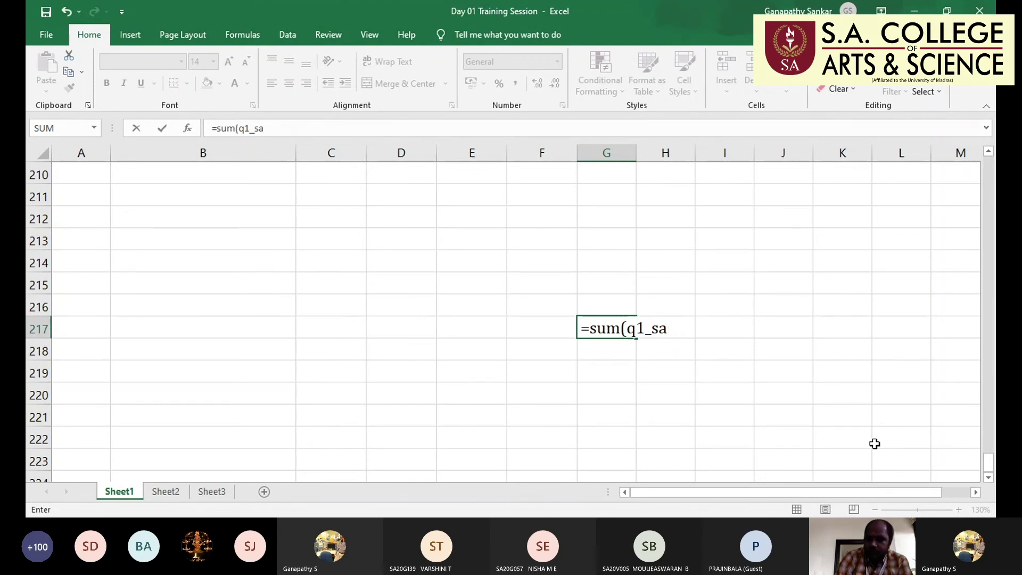
pyautogui.write('les)')
pyautogui.press('Return')
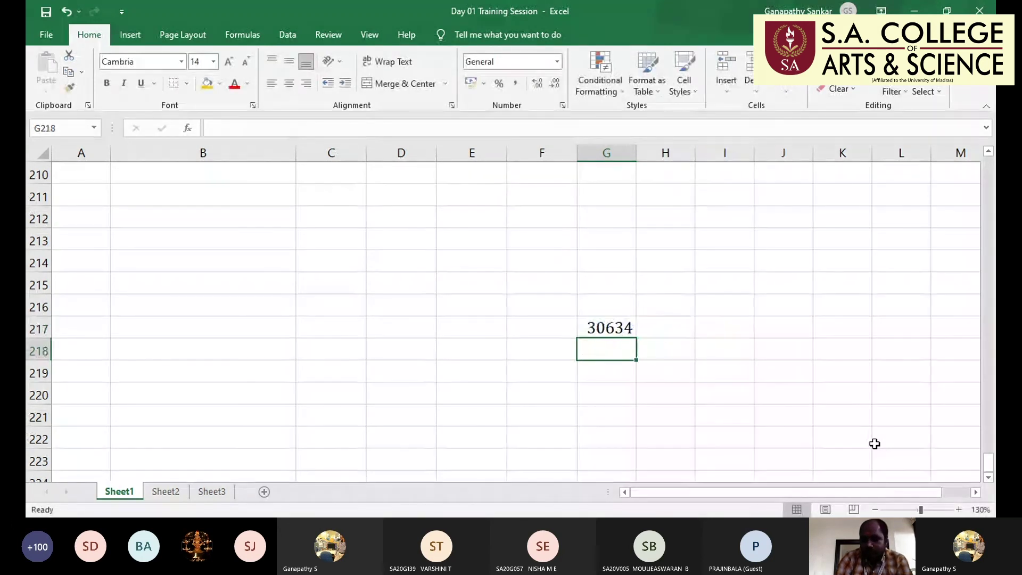
pyautogui.press('Up')
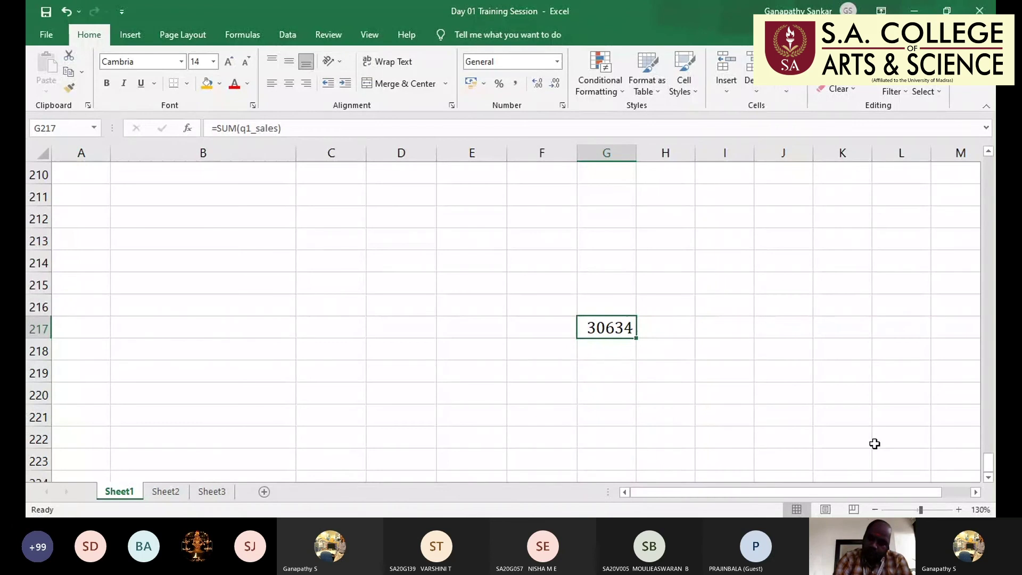
# Undo the Q1 total entered in G217
pyautogui.scroll(9, 875, 444)
pyautogui.scroll(9, 874, 443)
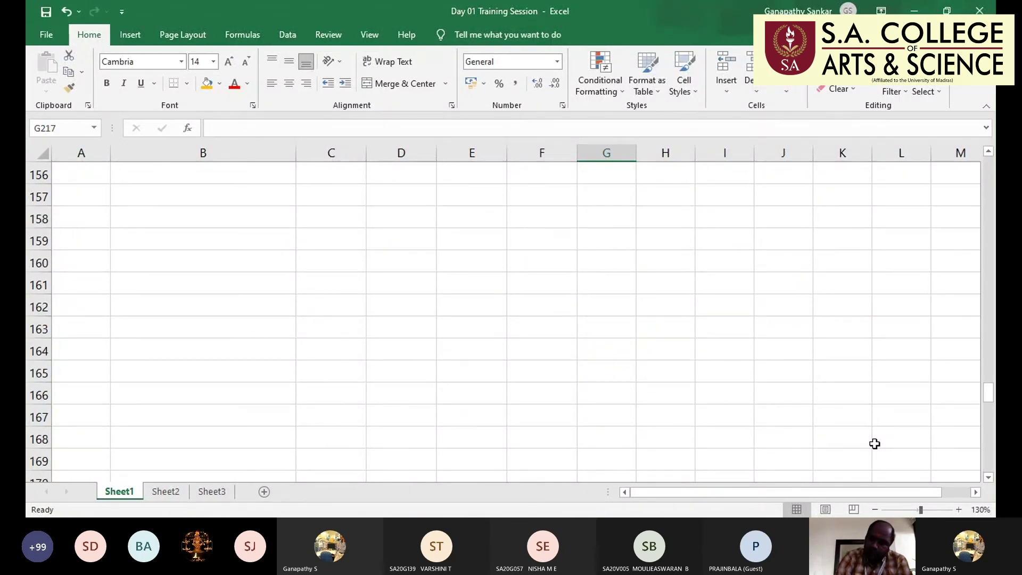
pyautogui.hotkey('ctrl', 'z')
# Replace SUM with AVERAGE in the C16 formula so that it averages the named range q1_sales
pyautogui.click(238, 128)
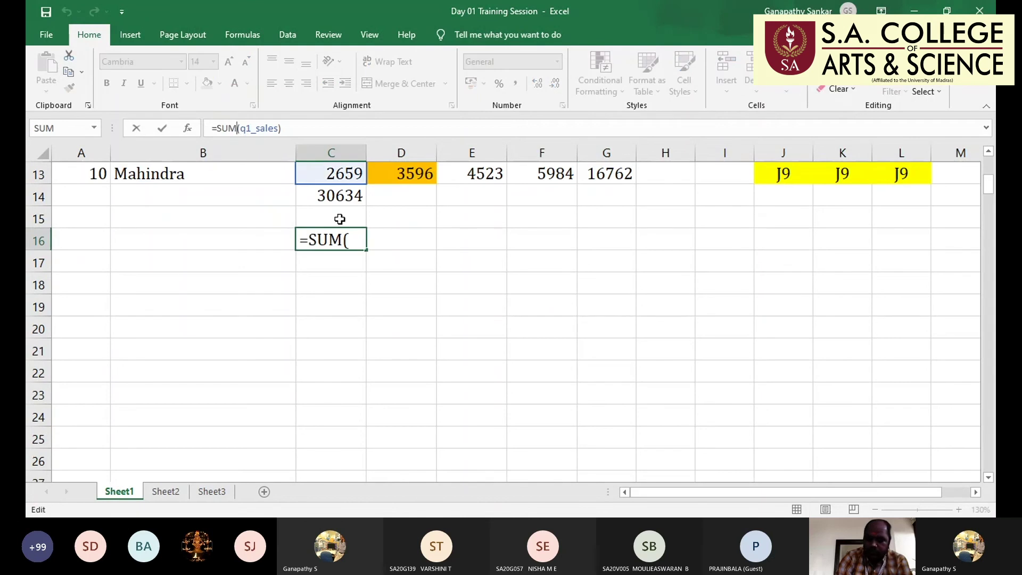
pyautogui.press('BackSpace')
pyautogui.press('BackSpace')
pyautogui.press('BackSpace')
pyautogui.write('a')
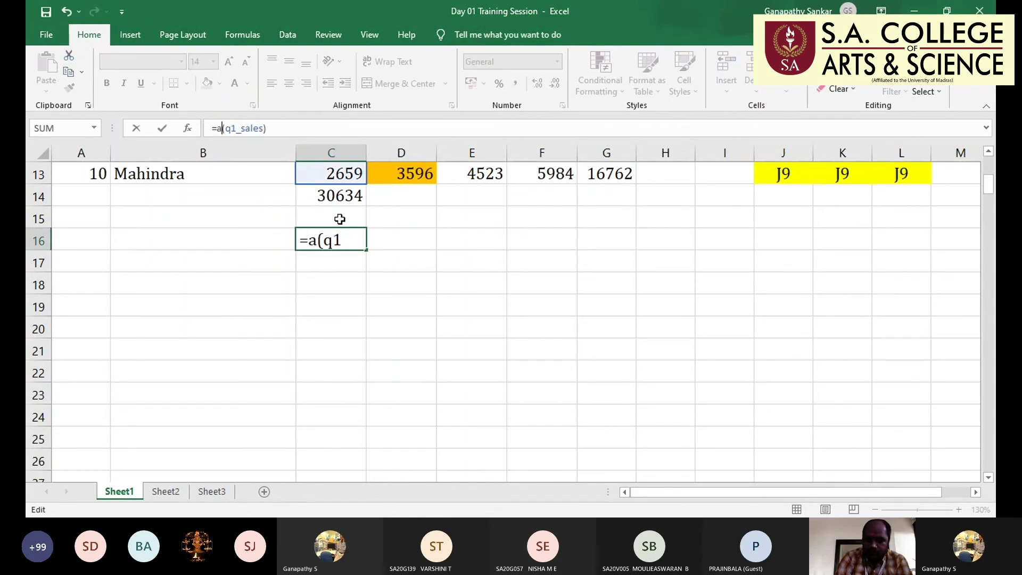
pyautogui.write('vg')
pyautogui.press('Return')
pyautogui.press('Return')
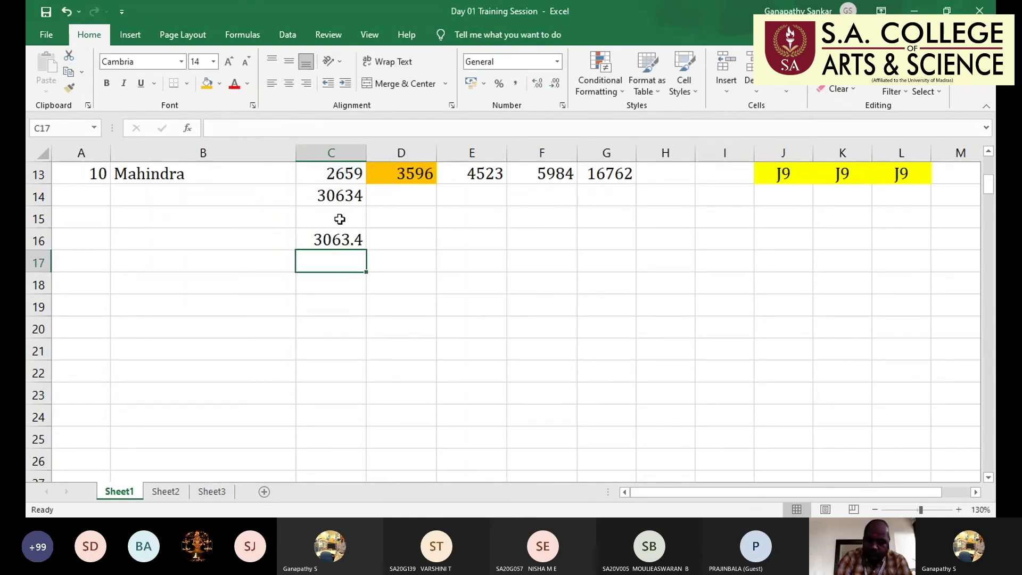
pyautogui.press('Up')
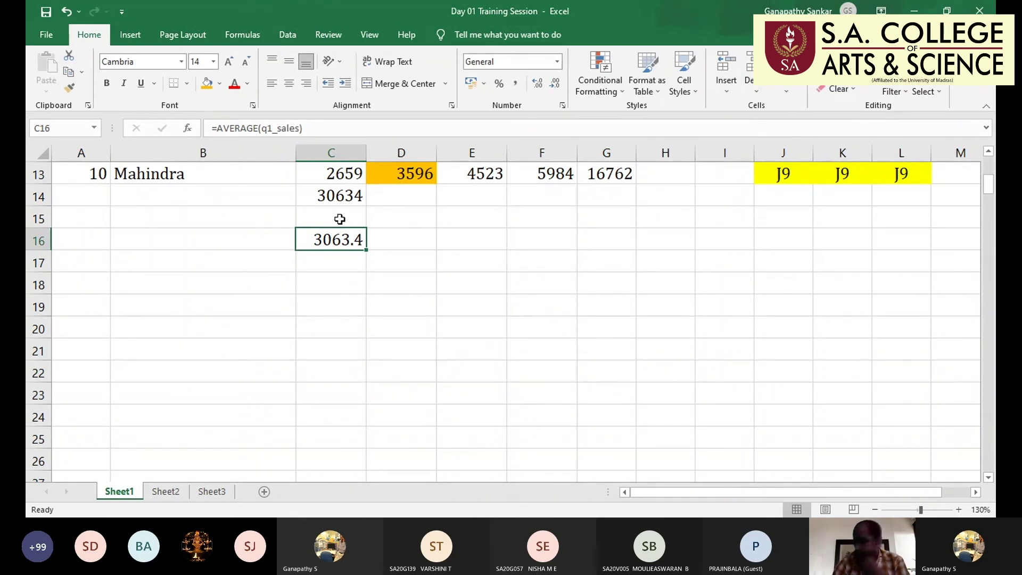
# Delete the q1_sales formula from C16 and return to cell A1
pyautogui.press('Delete')
pyautogui.hotkey('ctrl', 'Home')
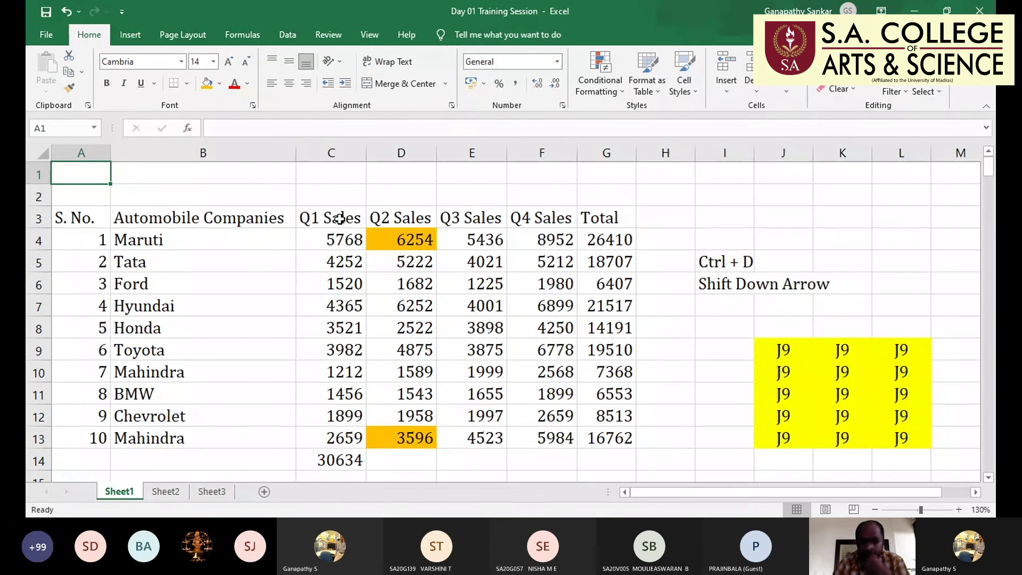
pyautogui.hotkey('alt', 'Tab')
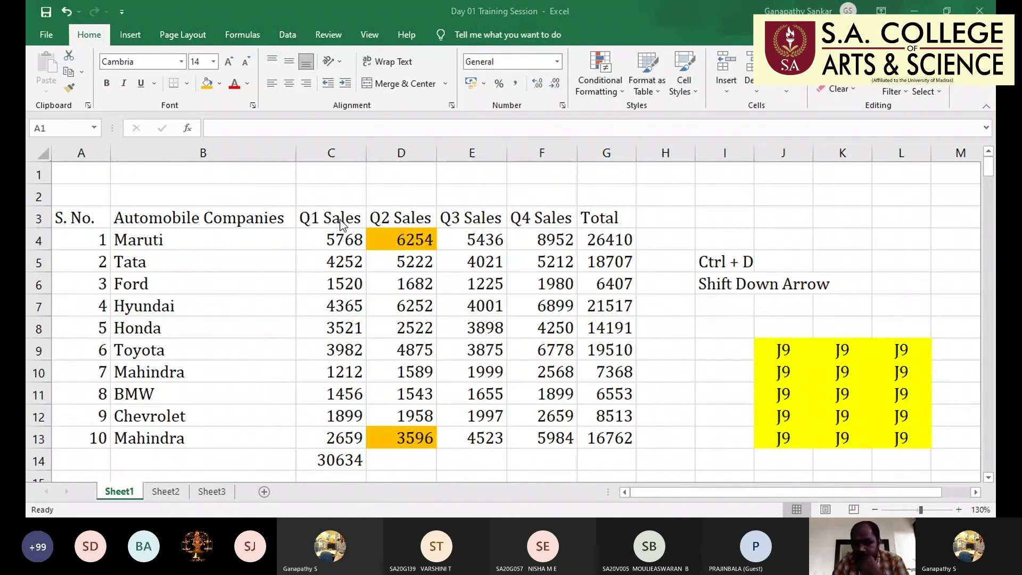
pyautogui.hotkey('alt', 'Tab')
pyautogui.scroll(-1, 331, 451)
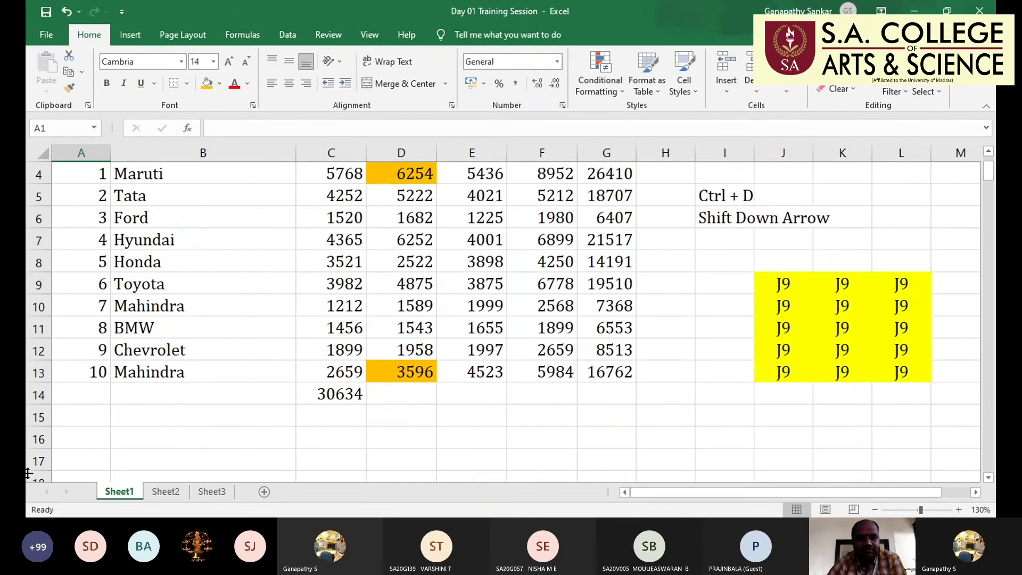
# Delete the Q1 sales total formula from cell C14
pyautogui.scroll(1, 210, 353)
pyautogui.click(359, 460)
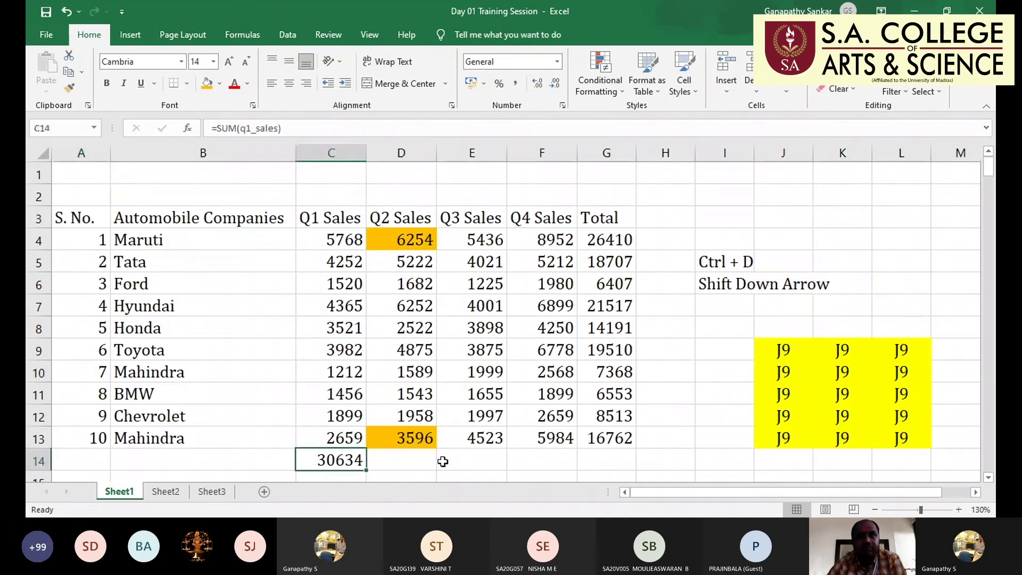
pyautogui.press('Delete')
# Remove the orange fill from the Q2 Sales cells D4 and D13
pyautogui.click(401, 240)
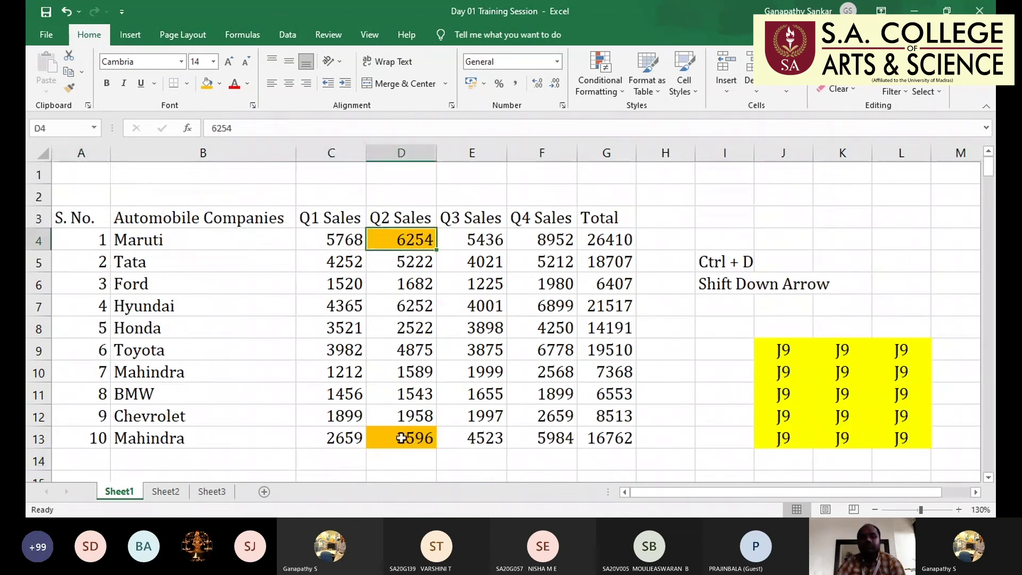
pyautogui.keyDown('ctrl'); pyautogui.click(406, 439); pyautogui.keyUp('ctrl')
pyautogui.click(219, 83)
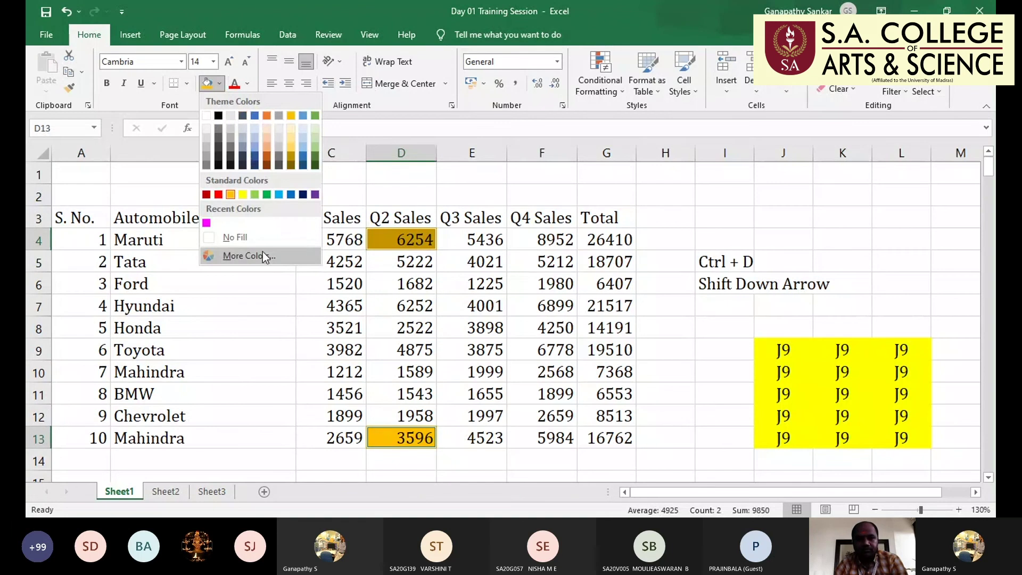
pyautogui.click(260, 242)
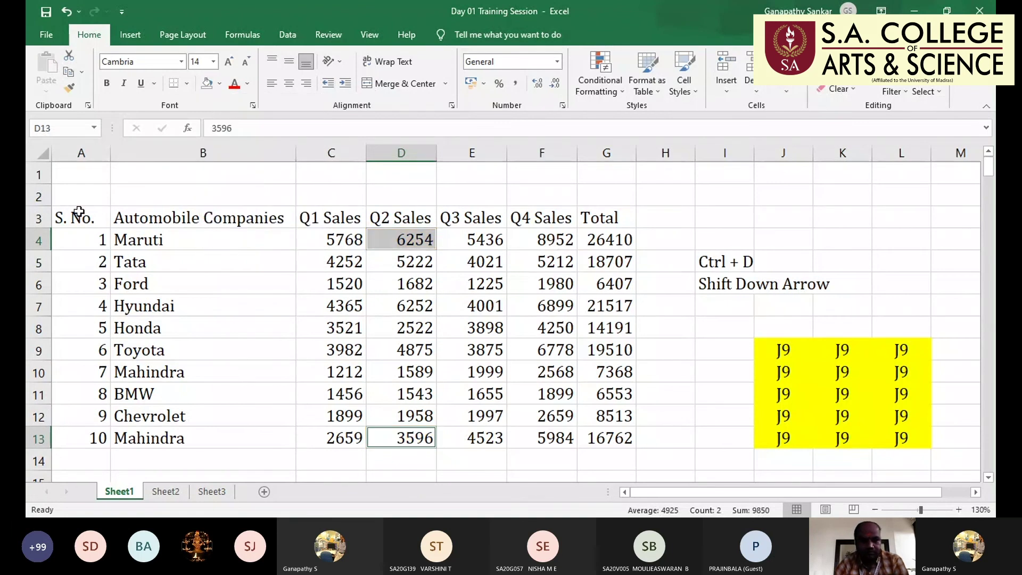
# Select the entire sales data range A3:G13, starting from the S. No. header
pyautogui.click(80, 215)
pyautogui.hotkey('ctrl', 'shift', 'Down')
pyautogui.hotkey('ctrl', 'shift', 'Right')
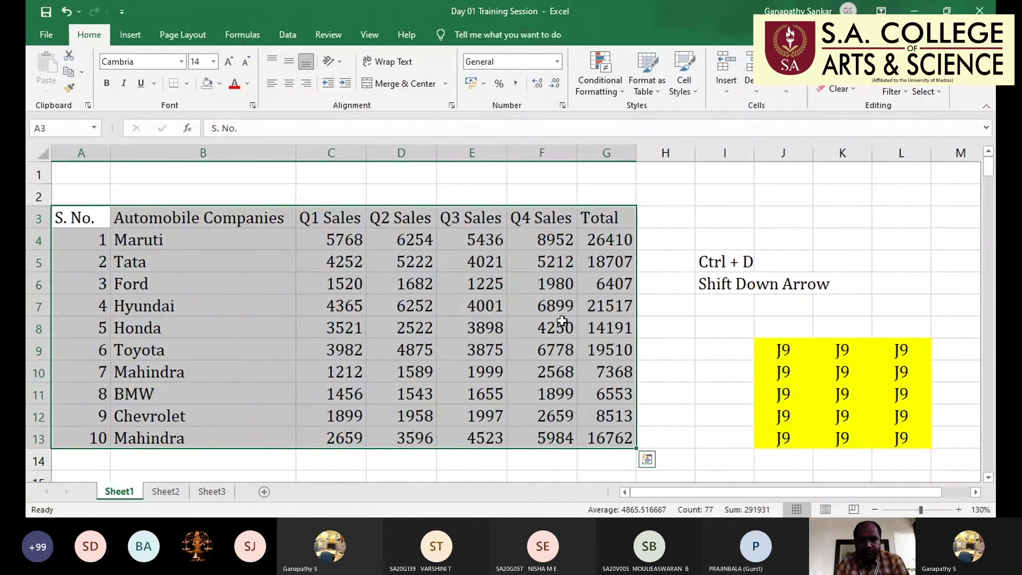
# Select the header row A3:G3 from S. No. to Total, collapsing and re-extending it, and extend the selection down to row 13
pyautogui.click(105, 222)
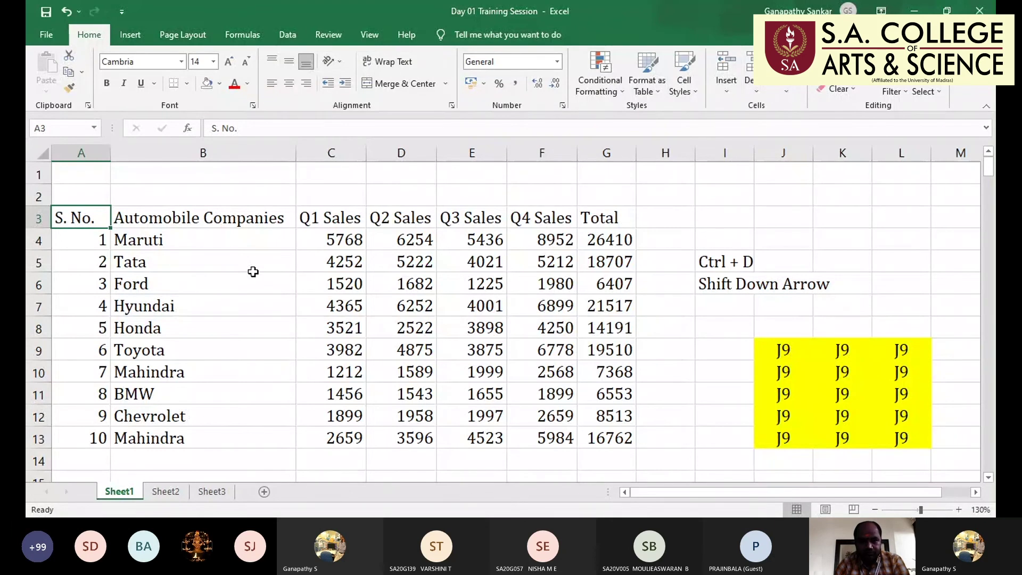
pyautogui.hotkey('ctrl', 'shift', 'Right')
pyautogui.hotkey('ctrl', 'shift', 'Left')
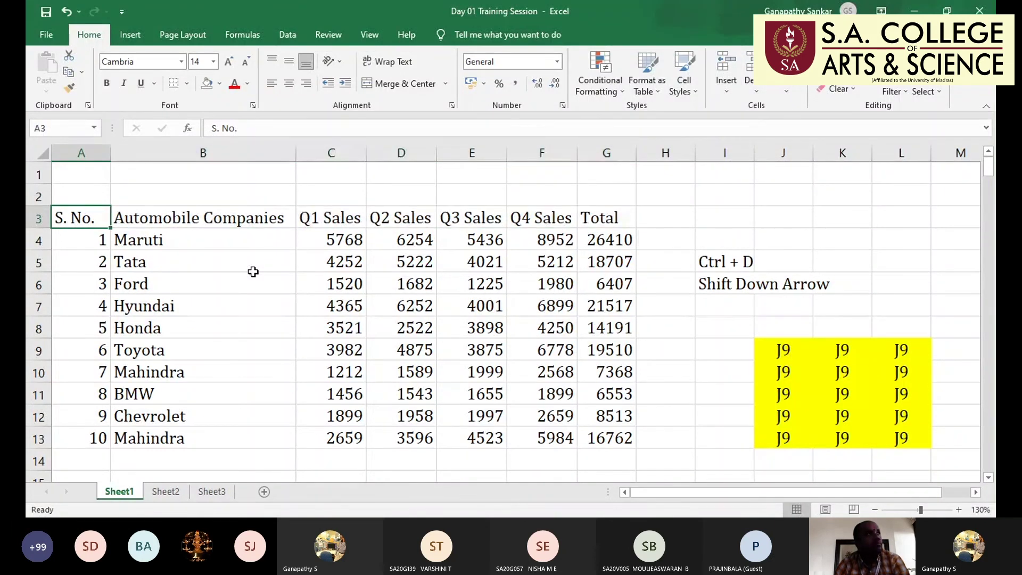
pyautogui.hotkey('ctrl', 'shift', 'Right')
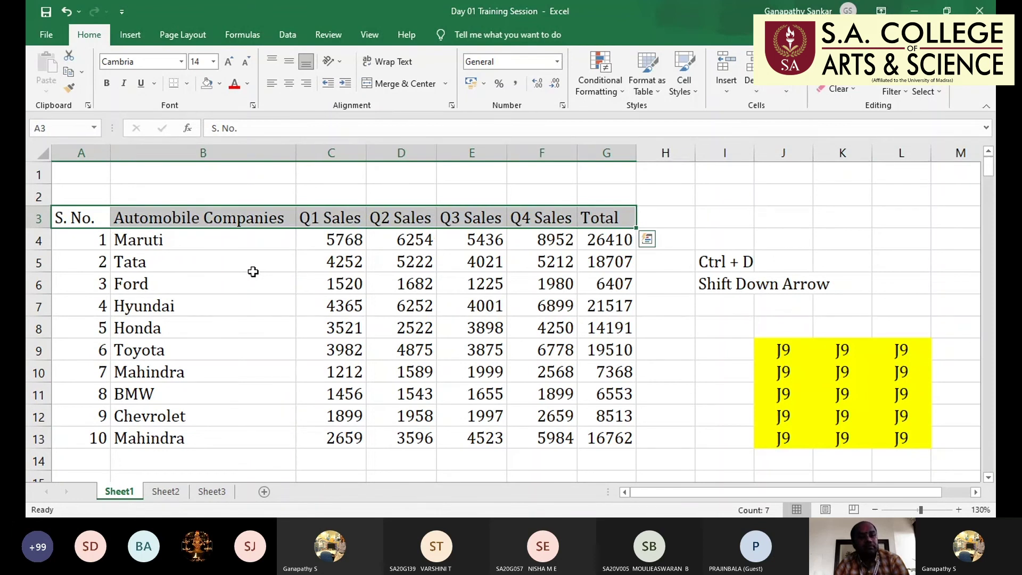
pyautogui.hotkey('ctrl', 'shift', 'Left')
pyautogui.hotkey('ctrl', 'shift', 'Right')
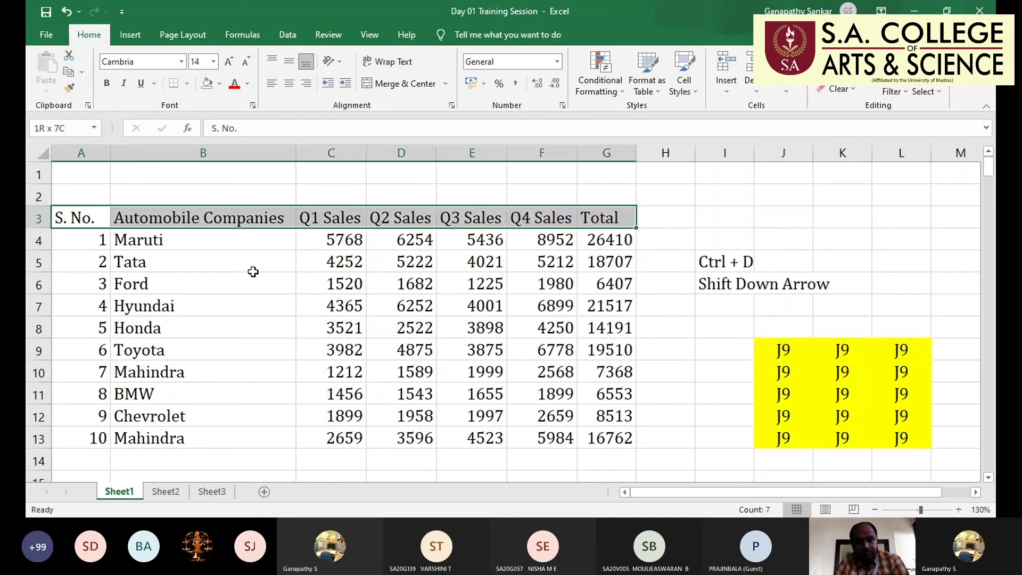
pyautogui.hotkey('ctrl', 'shift', 'Left')
pyautogui.hotkey('ctrl', 'shift', 'Right')
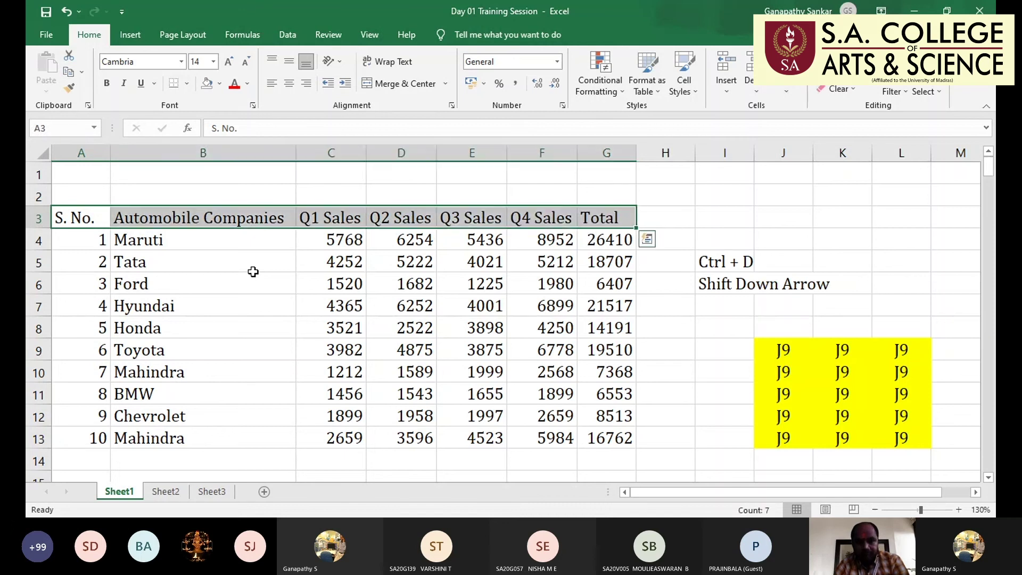
pyautogui.hotkey('ctrl', 'shift', 'Down')
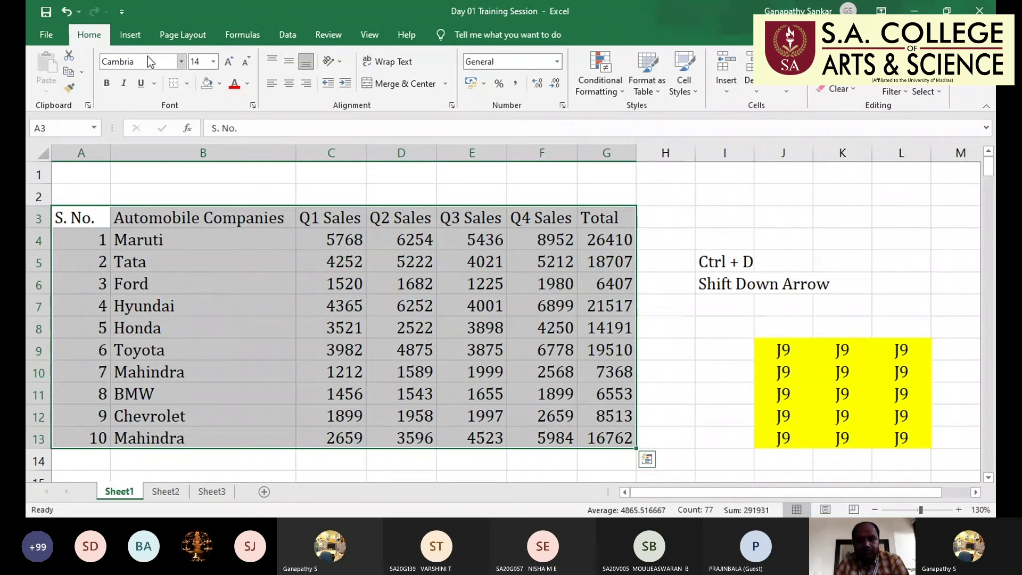
# View the Quick Analysis options for the selected sales data and dismiss them
pyautogui.click(130, 35)
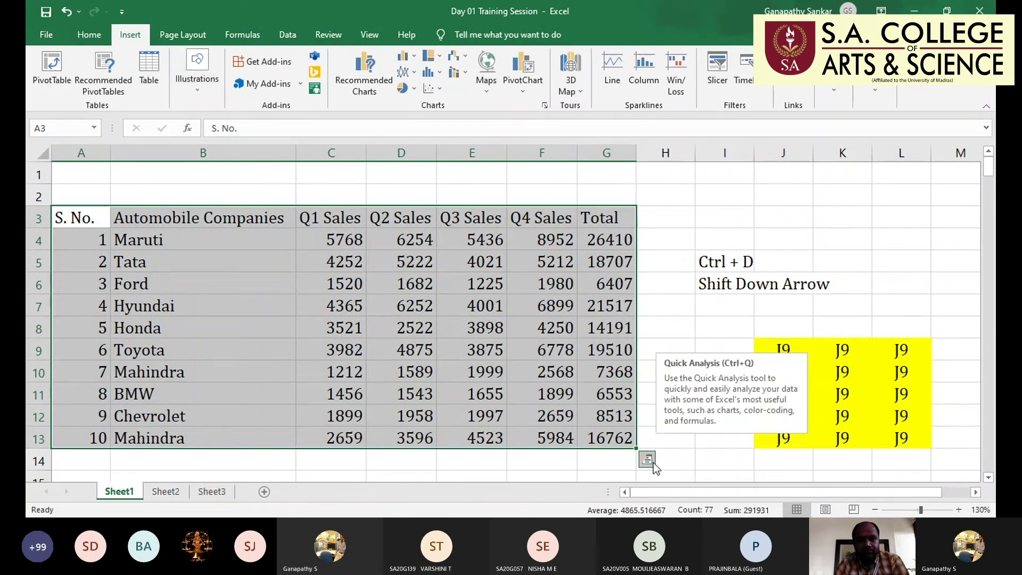
pyautogui.click(648, 461)
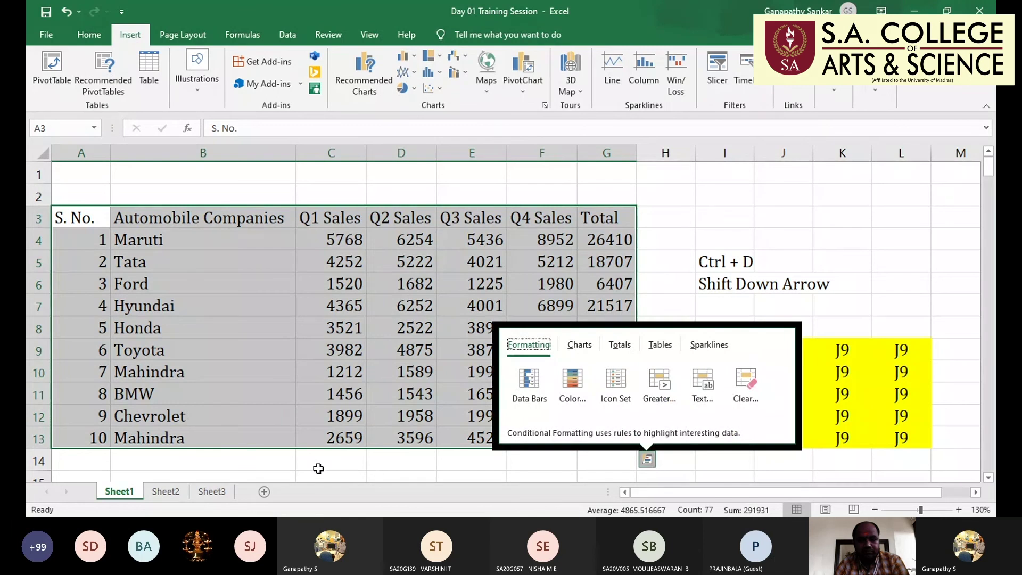
pyautogui.press('Escape')
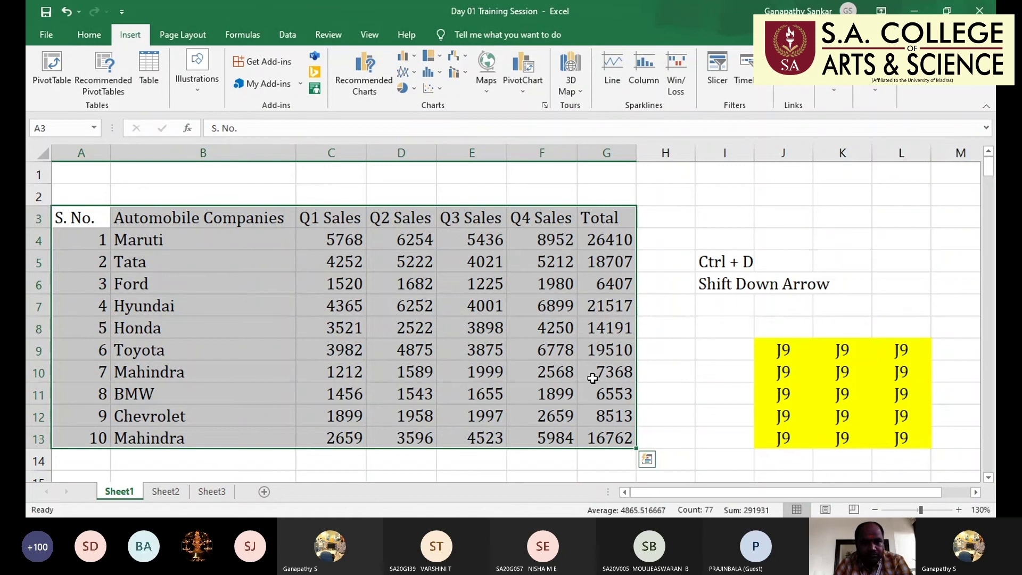
# Clear the shortcut notes in I5:I6 and the J9 entries in J9:L13, and remove the yellow fill from that block
pyautogui.moveTo(726, 261); pyautogui.dragTo(944, 440)
pyautogui.press('Delete')
pyautogui.press('Delete')
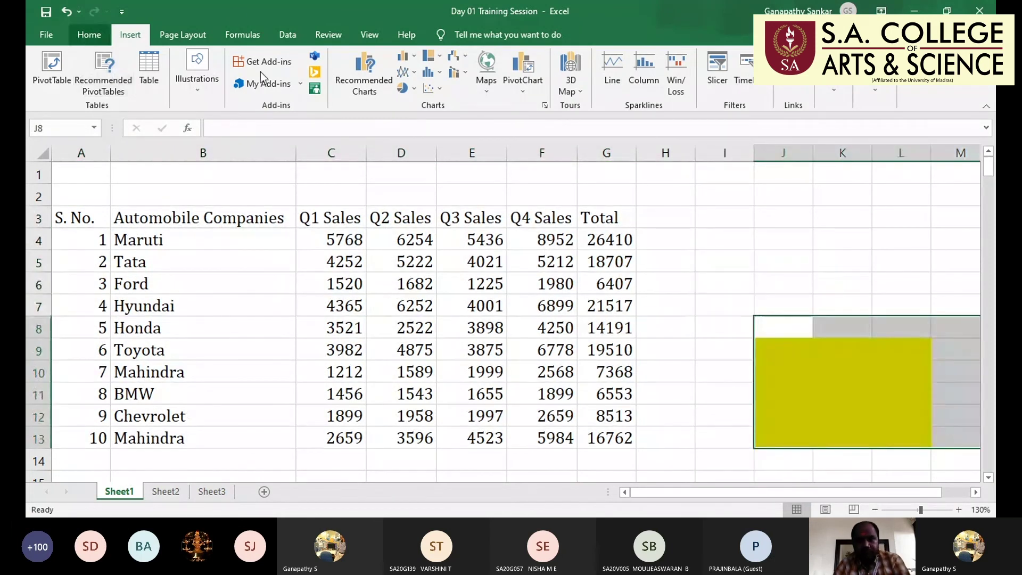
pyautogui.click(89, 35)
pyautogui.click(206, 84)
# Convert the sales data range A3:G13 into a table with its first row as headers
pyautogui.moveTo(79, 218); pyautogui.dragTo(609, 434)
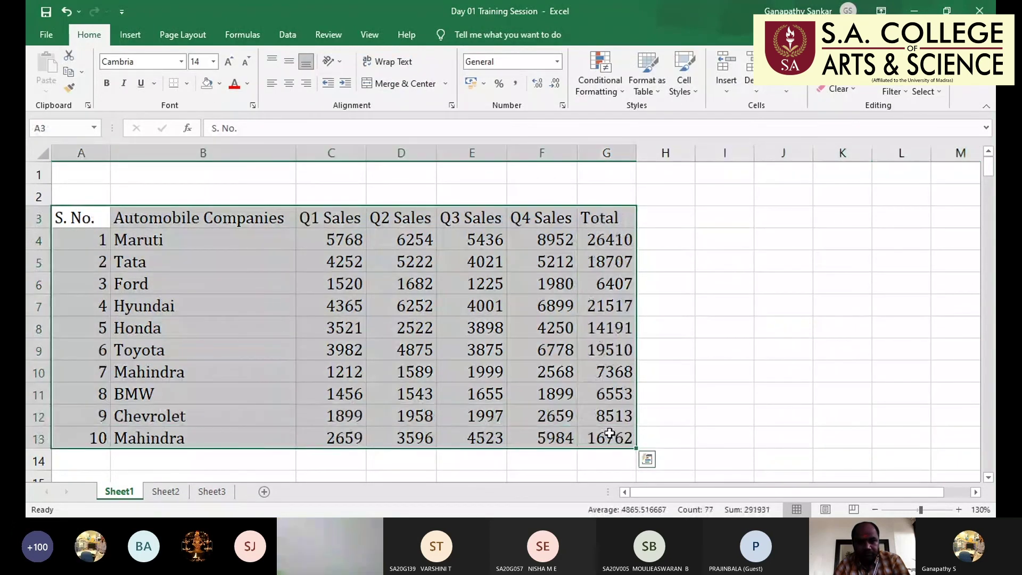
pyautogui.hotkey('ctrl', 't')
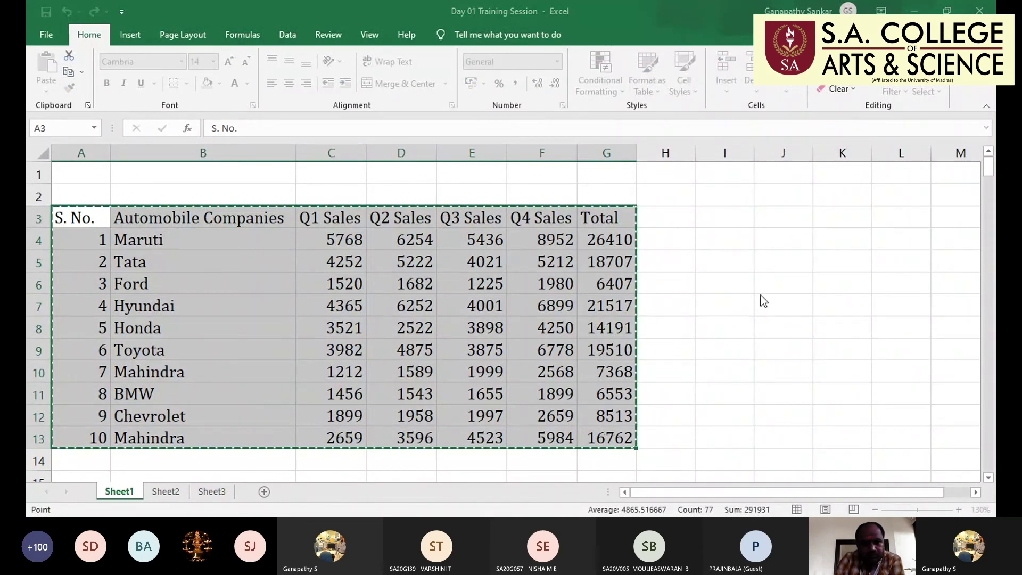
pyautogui.hotkey('ctrl', 'v')
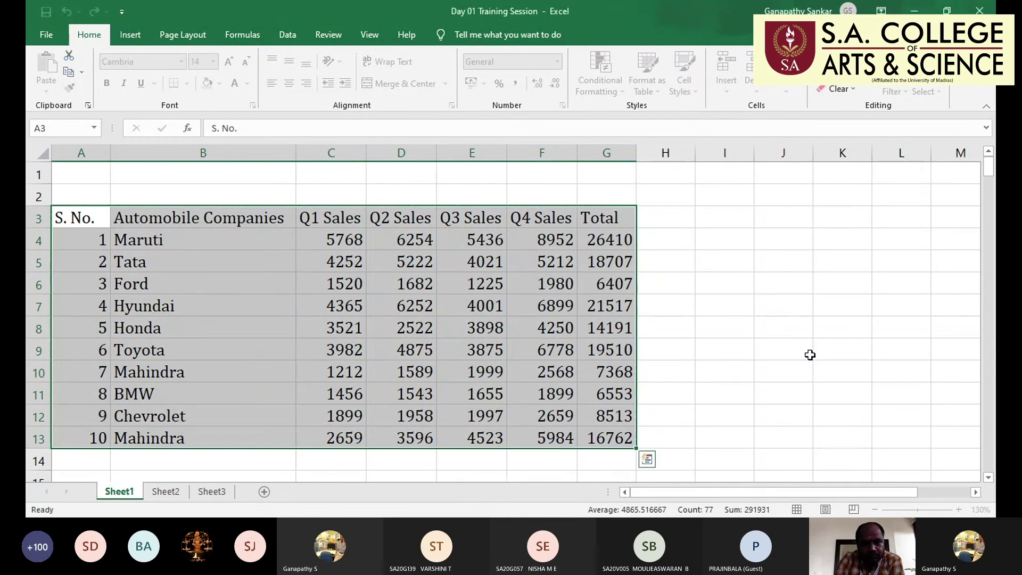
pyautogui.hotkey('ctrl', 't')
pyautogui.press('Return')
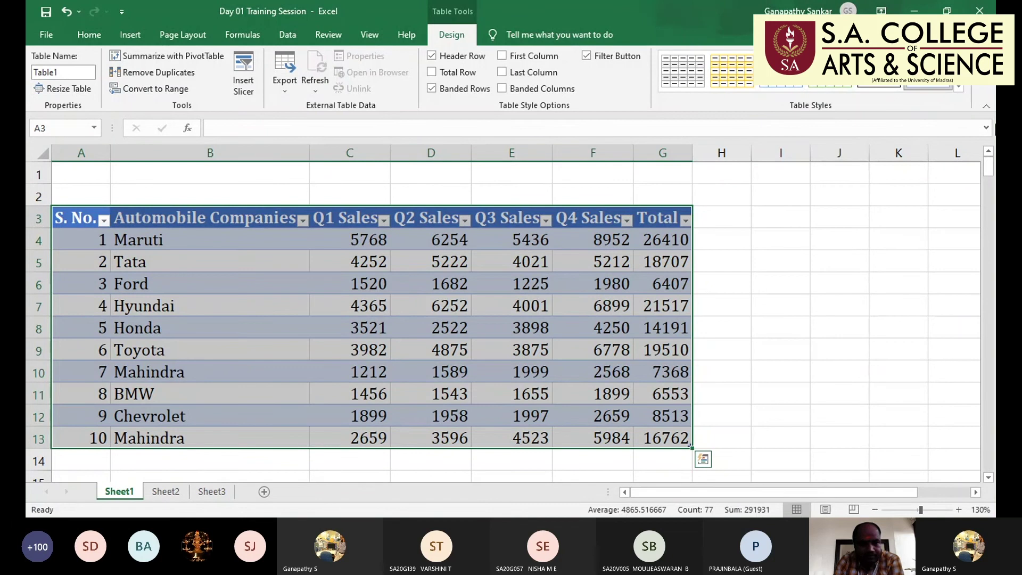
# Preview the Light, Medium and Dark table styles on the sales table
pyautogui.click(959, 89)
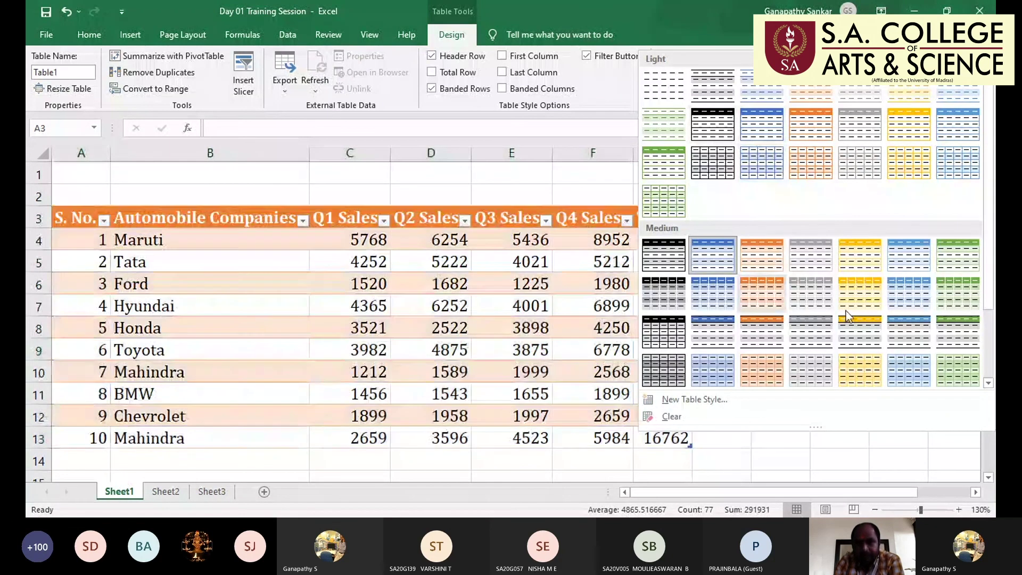
pyautogui.scroll(-2, 854, 325)
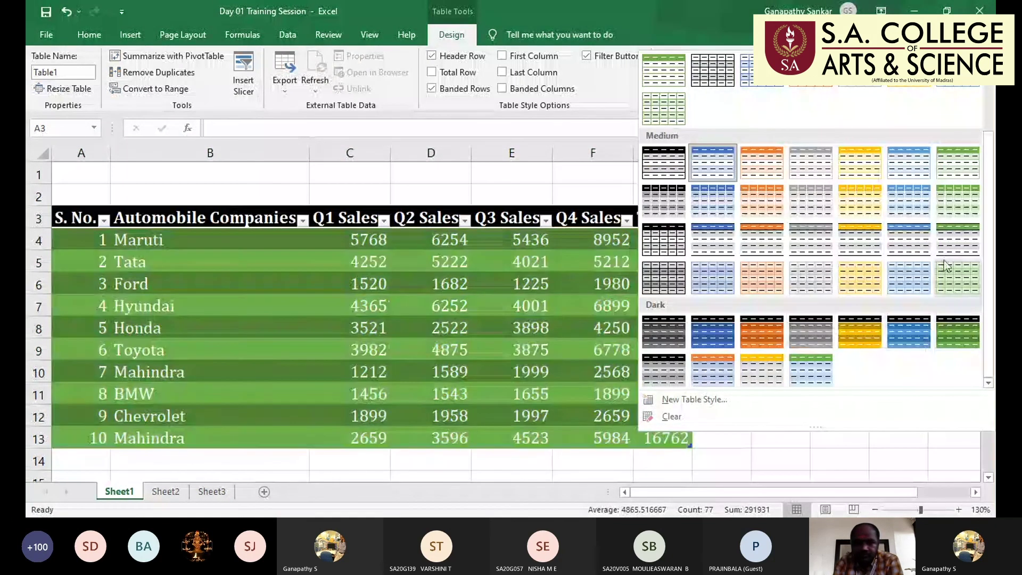
pyautogui.scroll(2, 914, 229)
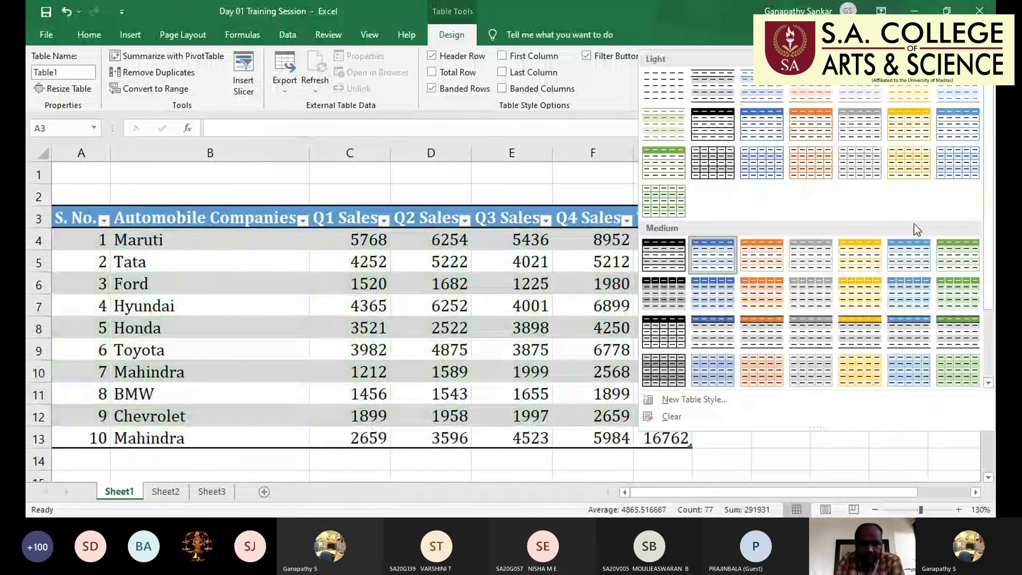
pyautogui.click(717, 93)
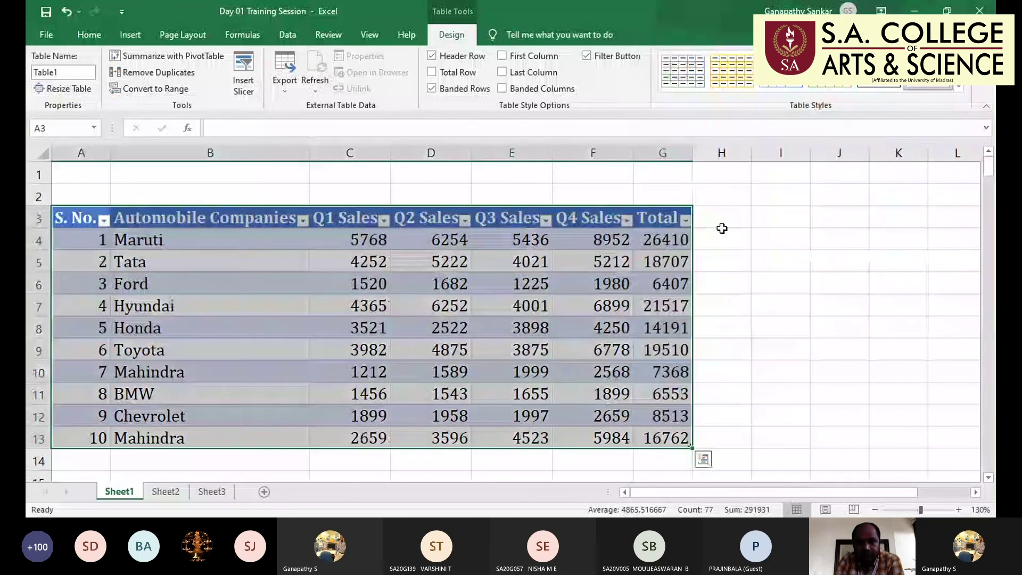
# Insert a slicer for the Automobile Companies field, place it over columns H to K beside the table, and lengthen it to fit every company
pyautogui.click(298, 225)
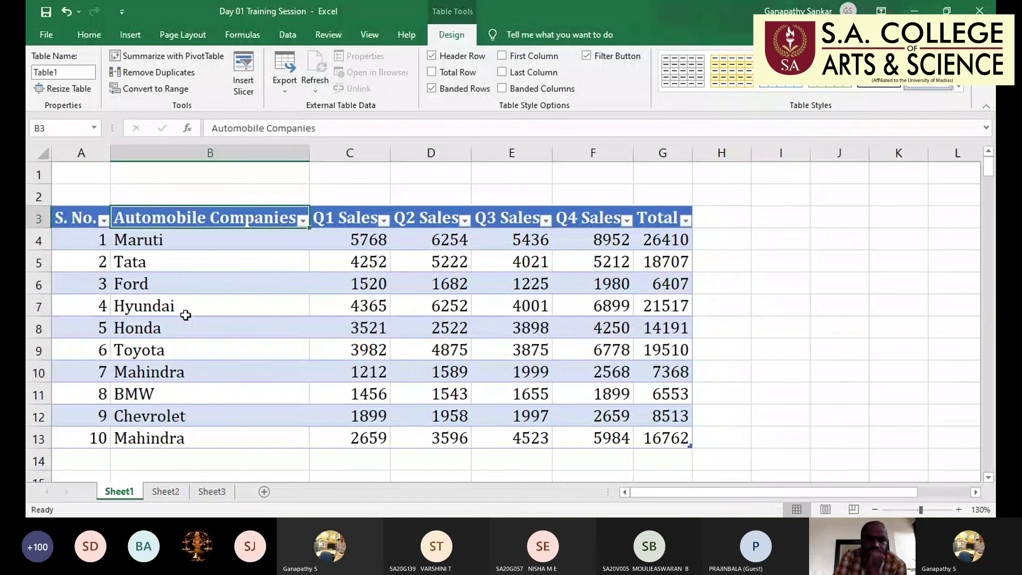
pyautogui.click(242, 88)
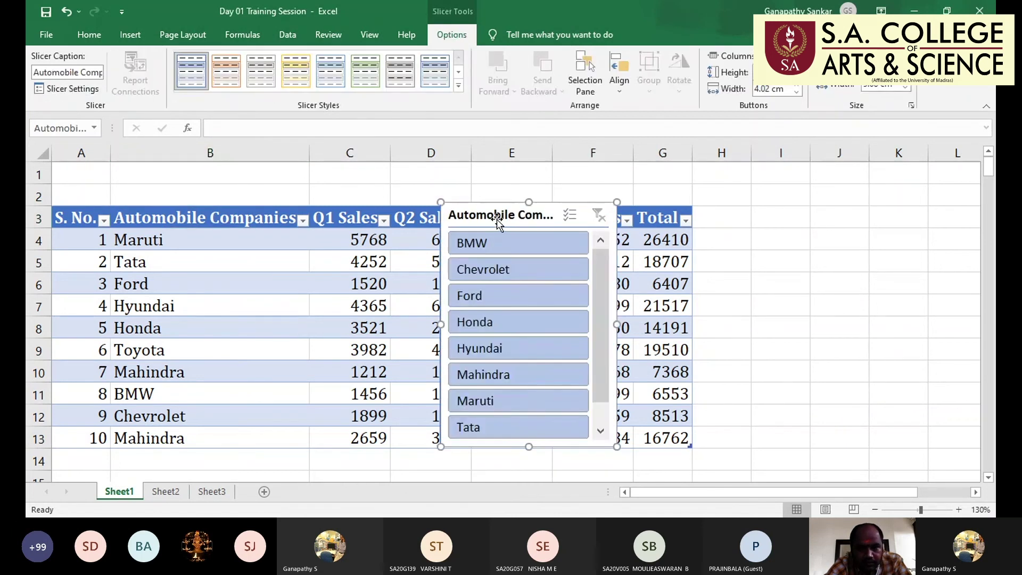
pyautogui.moveTo(561, 216); pyautogui.dragTo(828, 203)
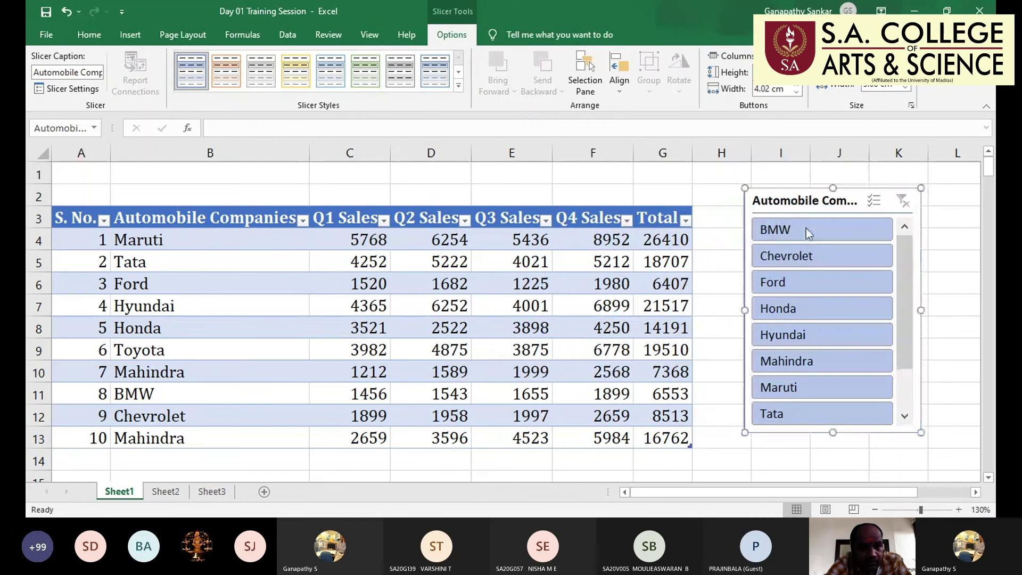
pyautogui.moveTo(832, 432); pyautogui.dragTo(851, 469)
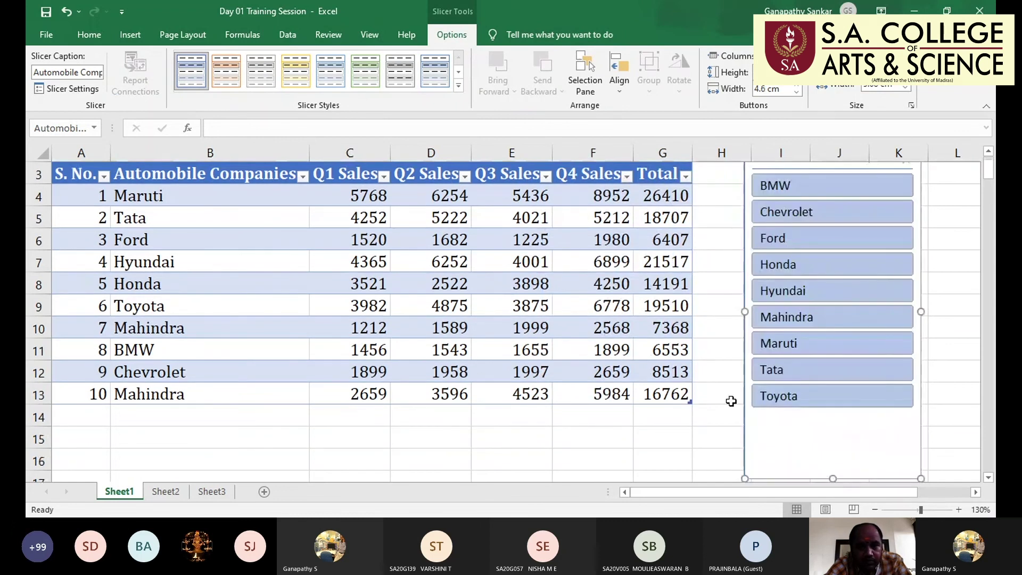
pyautogui.click(993, 290)
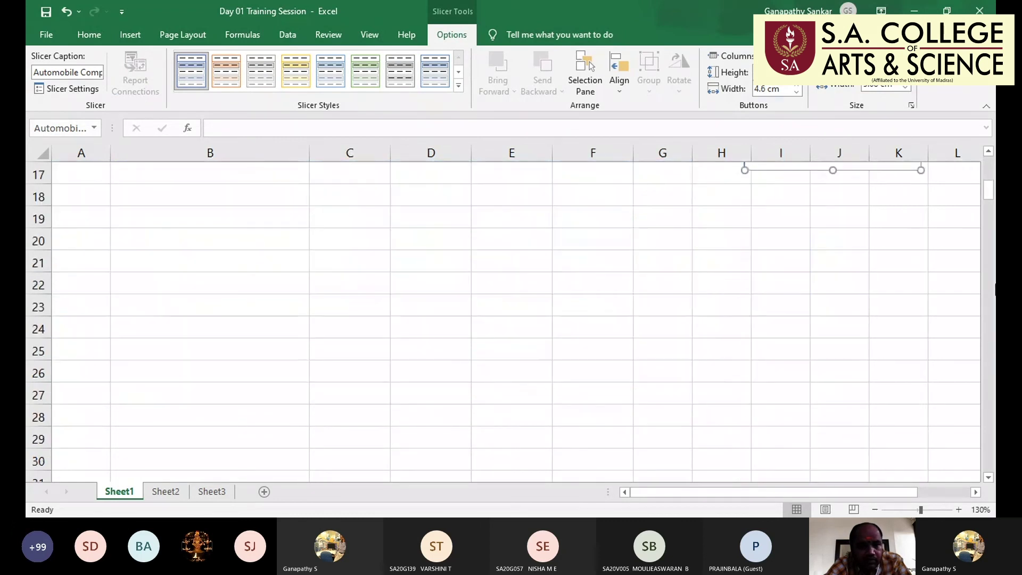
pyautogui.scroll(5, 915, 263)
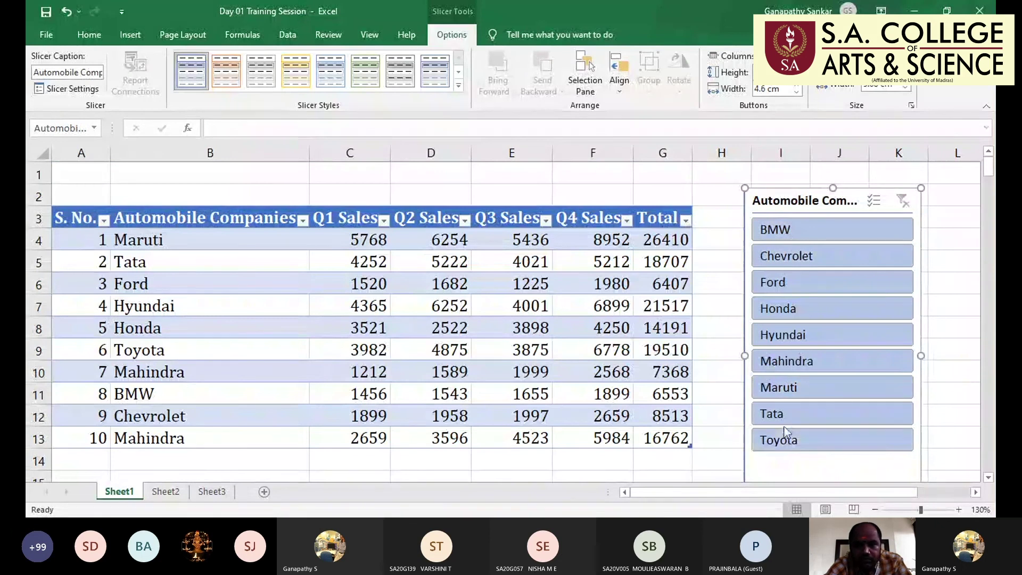
# Filter the table with the slicer by Ford, Maruti and Toyota in turn, and clear the filter
pyautogui.click(800, 282)
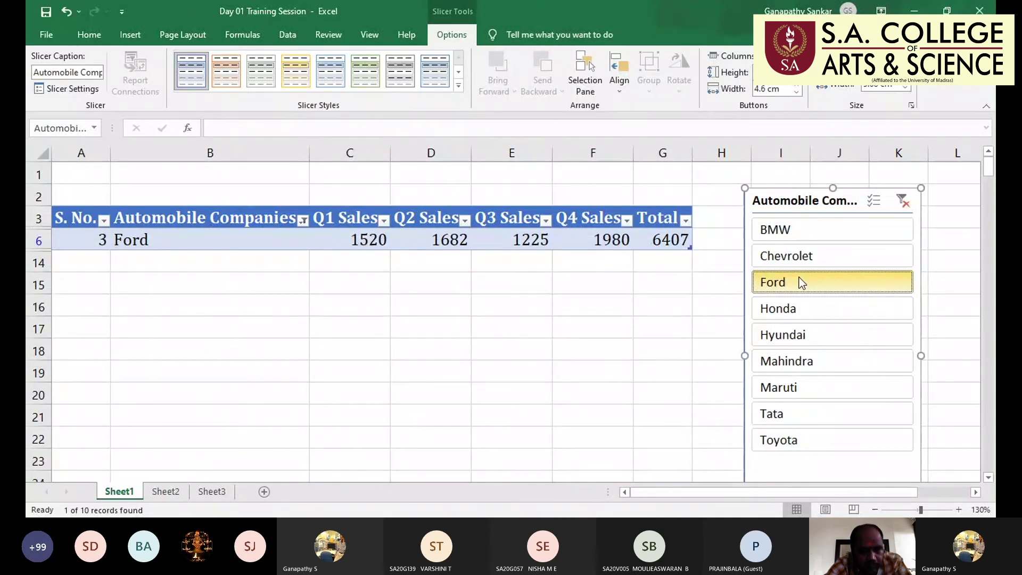
pyautogui.click(782, 386)
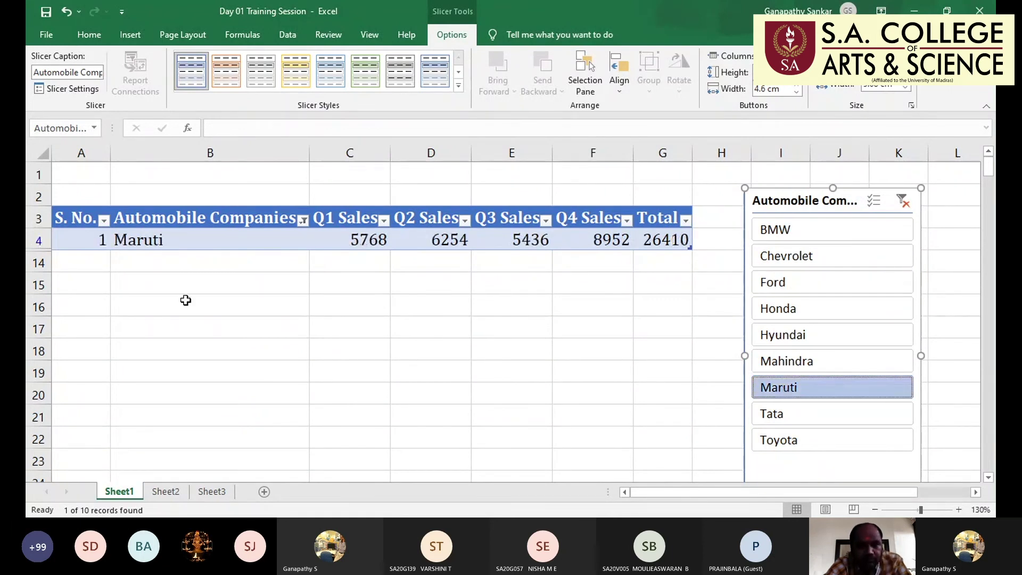
pyautogui.click(799, 439)
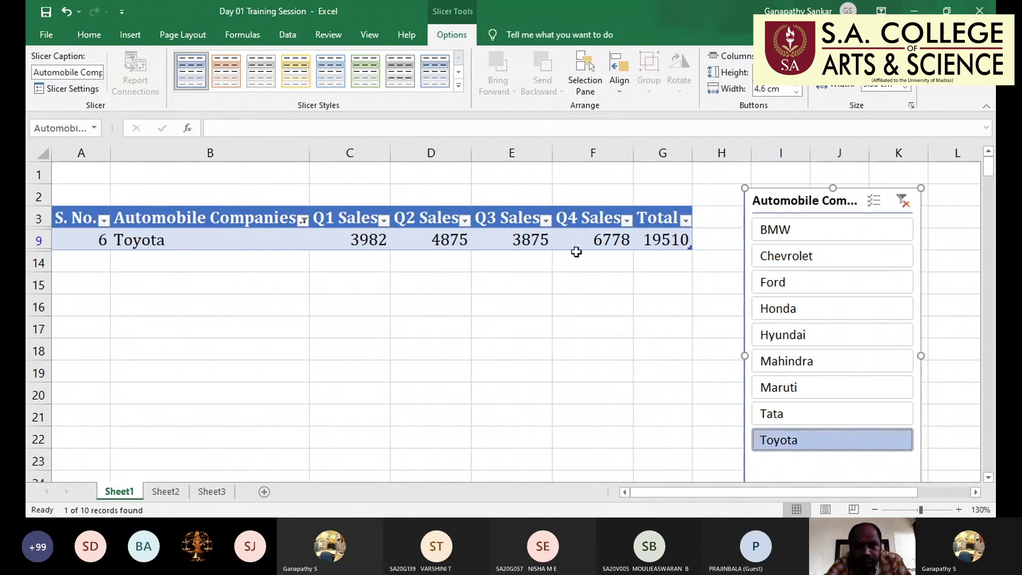
pyautogui.click(903, 201)
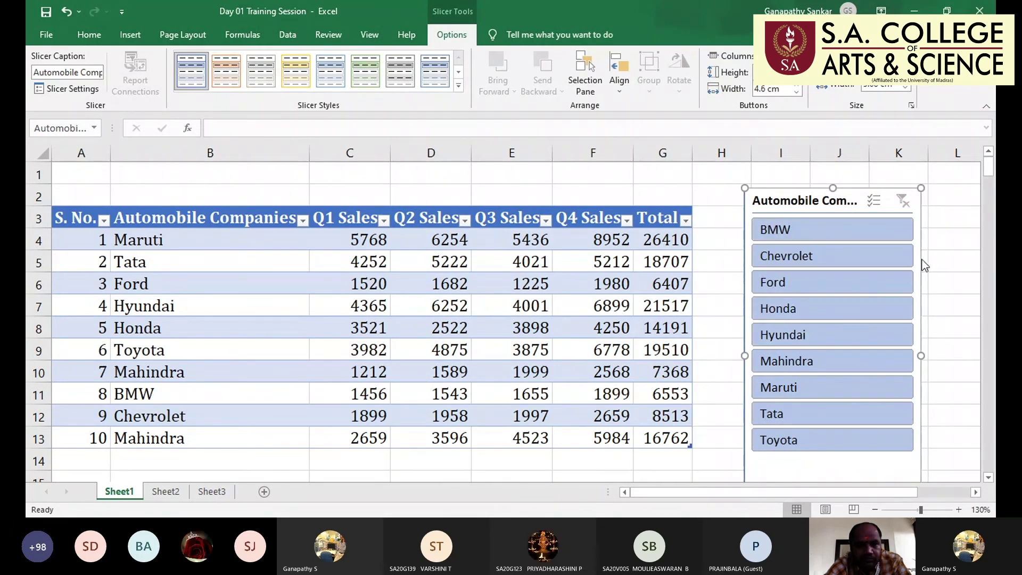
# Delete the Automobile Companies slicer and select cell D9 in the table
pyautogui.press('Delete')
pyautogui.click(132, 36)
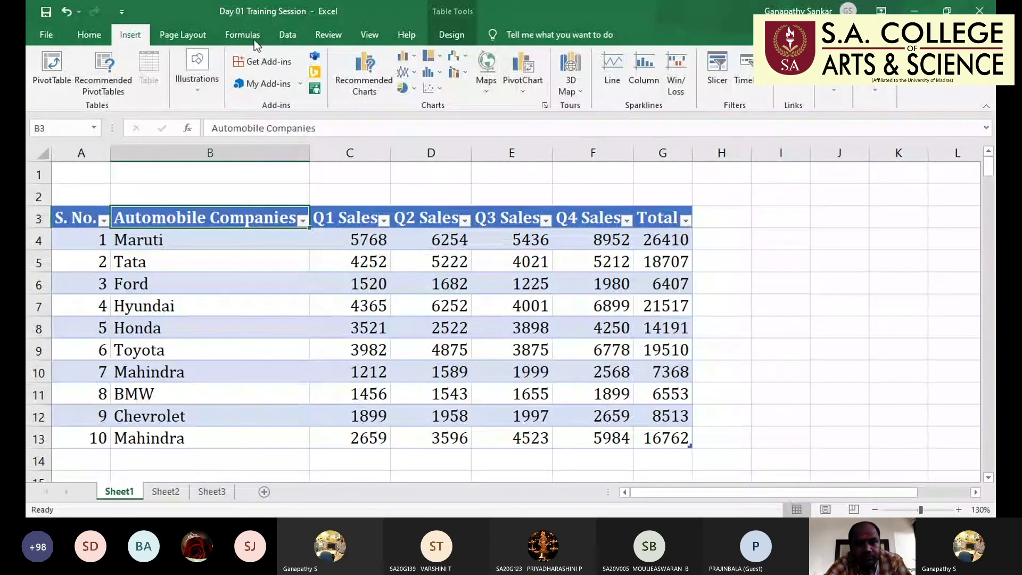
pyautogui.click(396, 346)
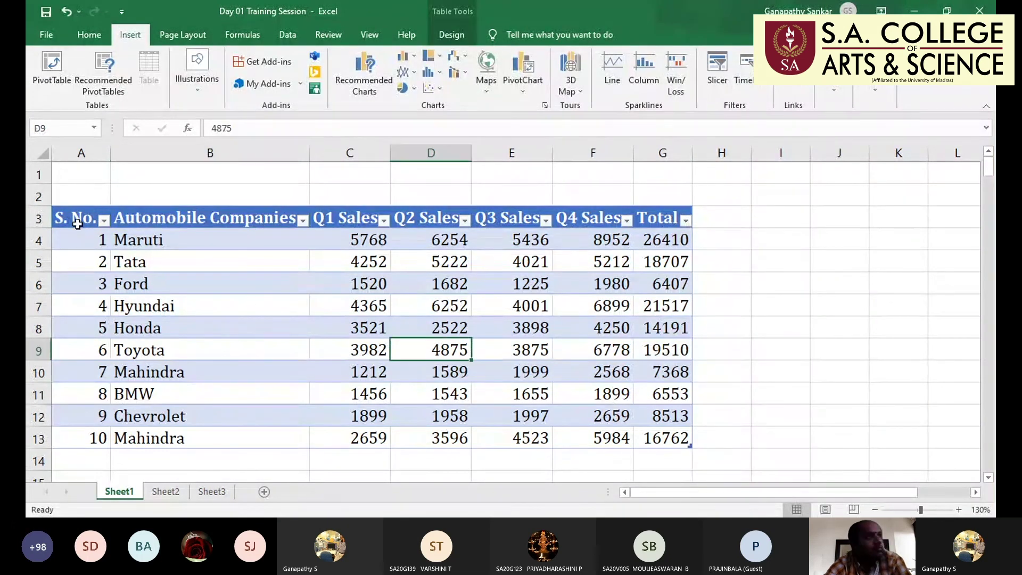
# Select the whole sales table range A3:G13, and deselect it by selecting an empty cell beside the table
pyautogui.moveTo(84, 222); pyautogui.dragTo(81, 242)
pyautogui.keyDown('shift'); pyautogui.click(665, 440); pyautogui.keyUp('shift')
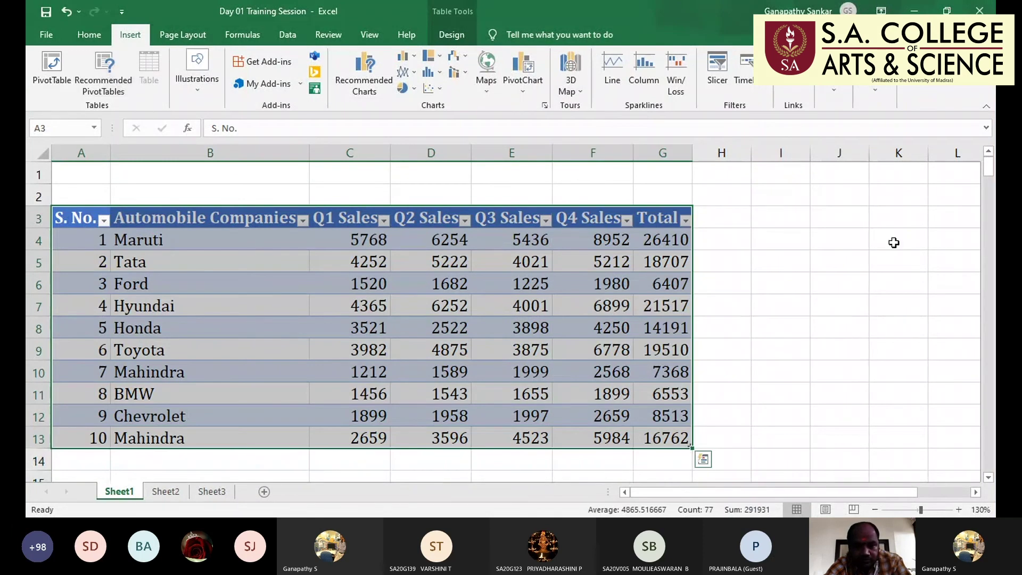
pyautogui.click(850, 298)
# Insert a slicer for the Total field of the sales table and move it over to columns K and L
pyautogui.click(540, 287)
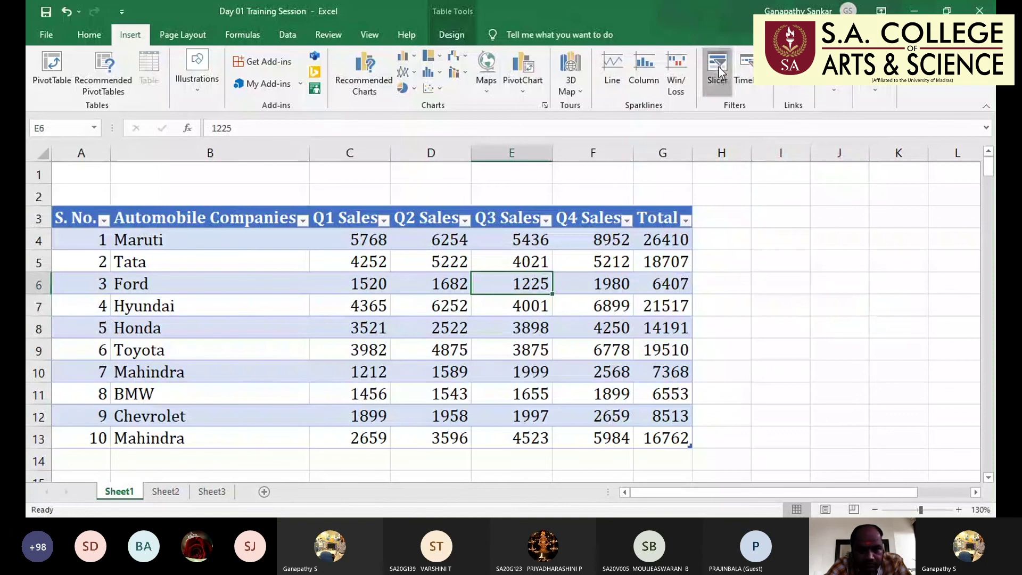
pyautogui.click(718, 72)
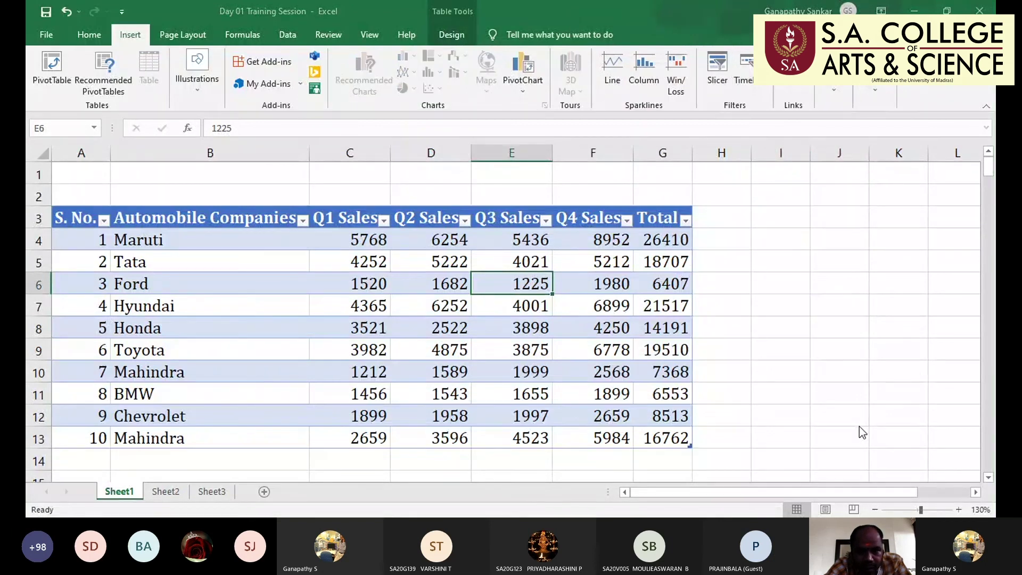
pyautogui.moveTo(497, 218); pyautogui.dragTo(917, 199)
pyautogui.scroll(-2, 910, 356)
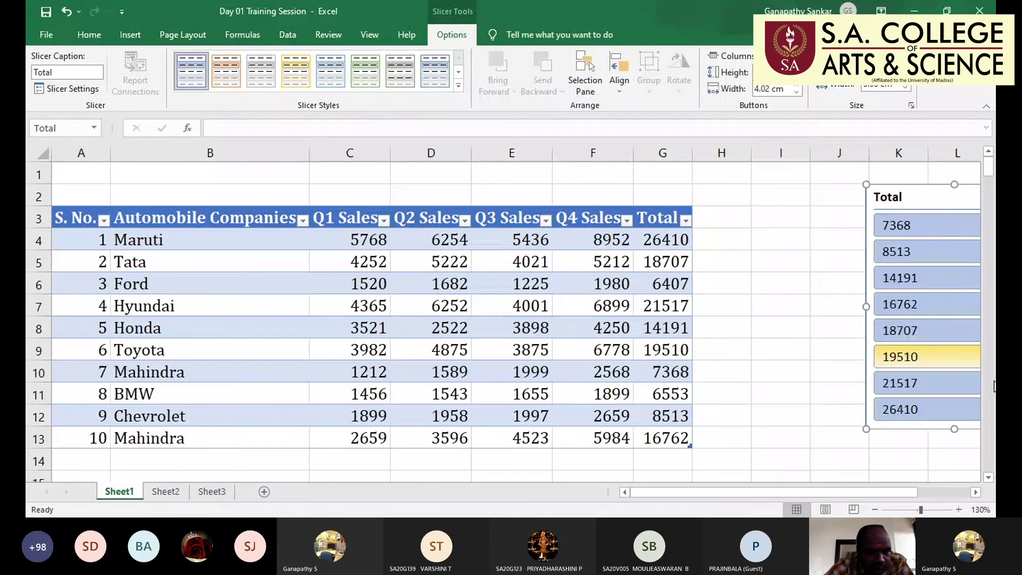
# Filter the table by the total 21517, select that total in G7, and move the slicer to columns I to K
pyautogui.click(911, 385)
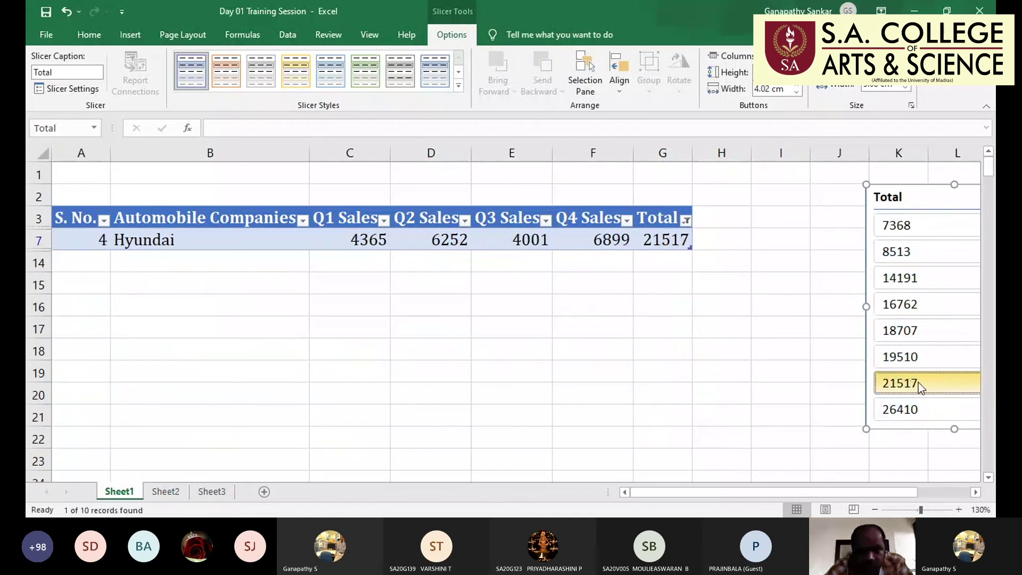
pyautogui.click(679, 239)
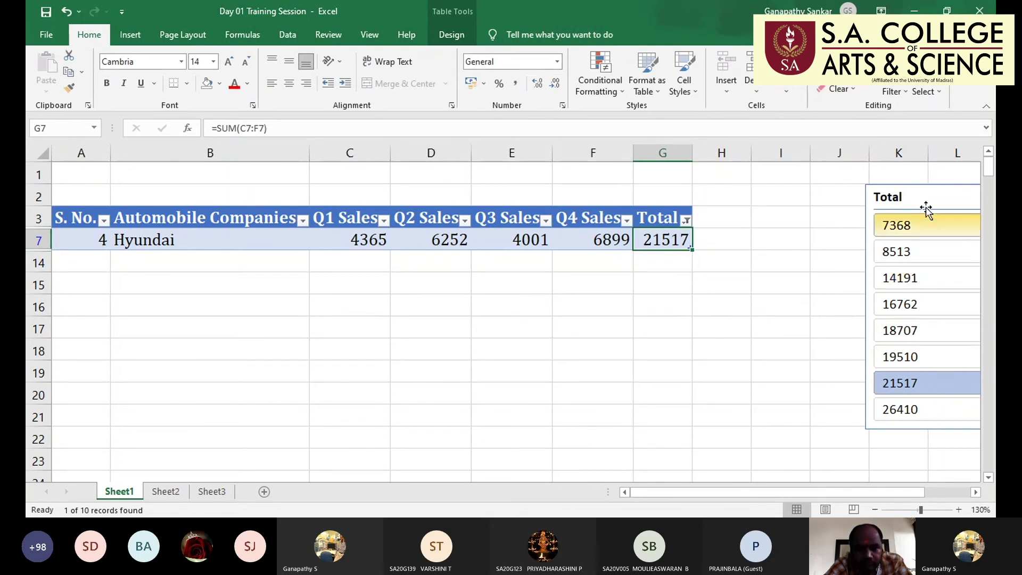
pyautogui.moveTo(926, 209); pyautogui.dragTo(833, 212)
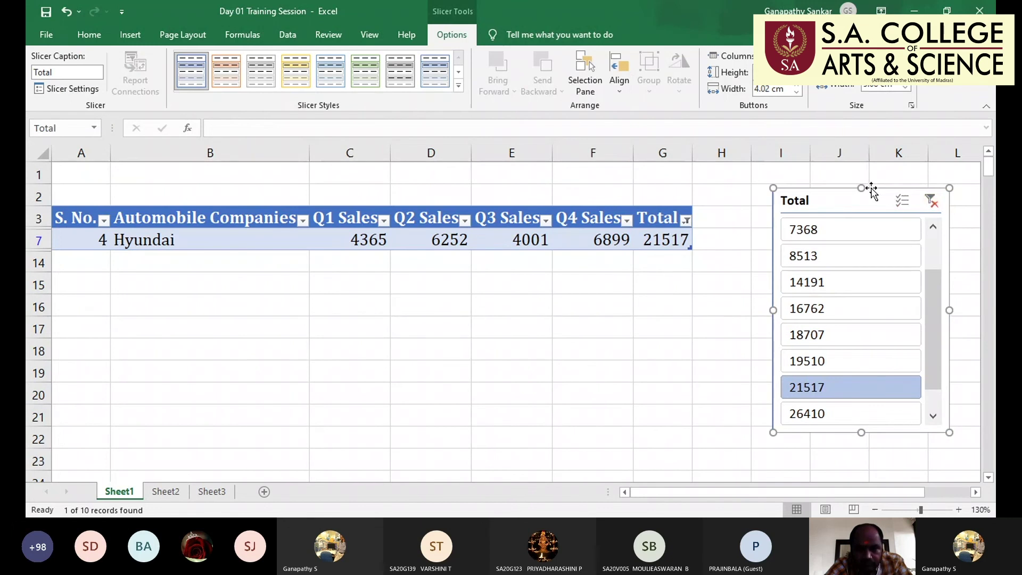
# Delete the Total slicer and clear the filter it left on the sales table
pyautogui.press('Delete')
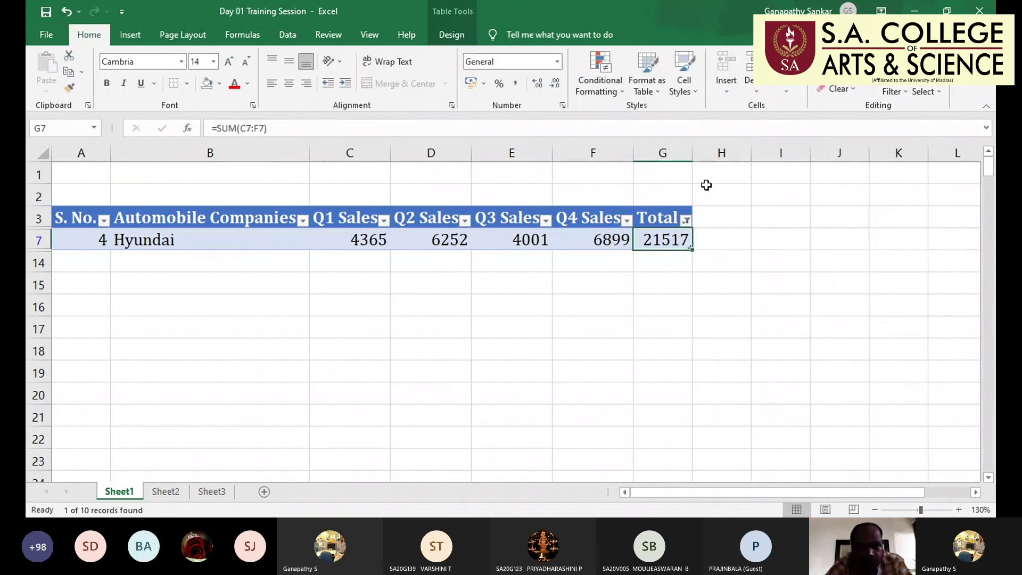
pyautogui.click(886, 93)
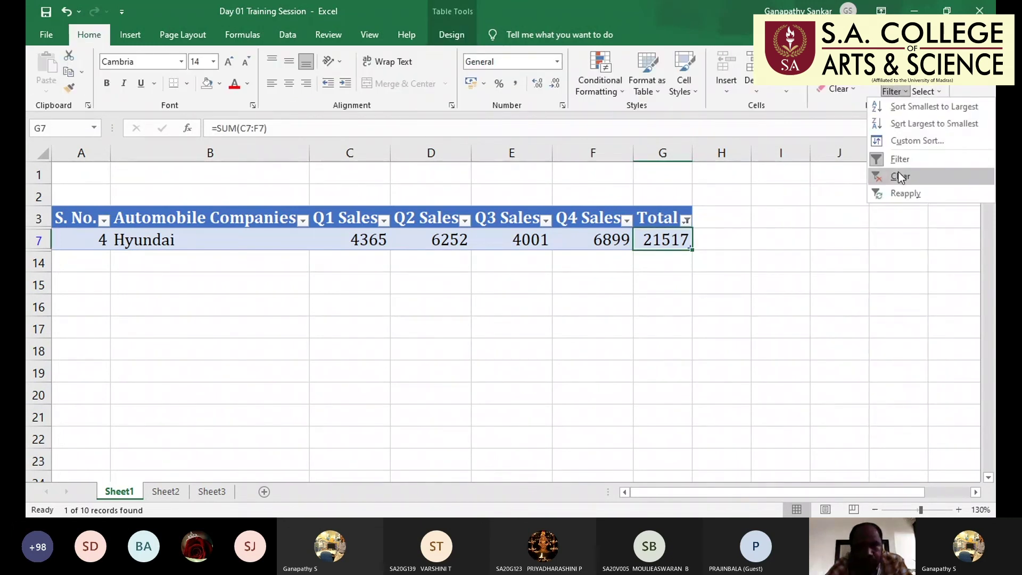
pyautogui.click(899, 174)
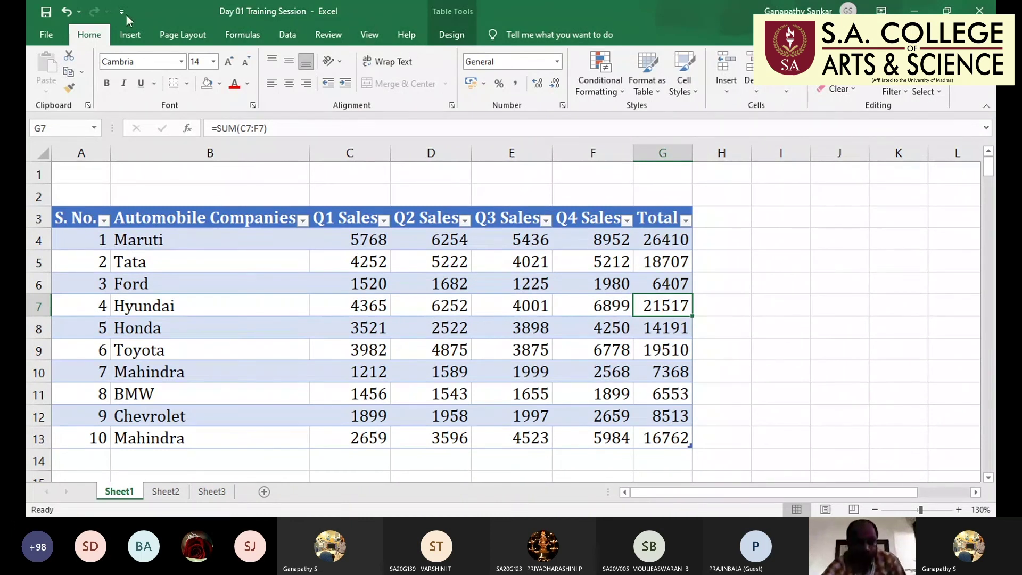
pyautogui.click(136, 38)
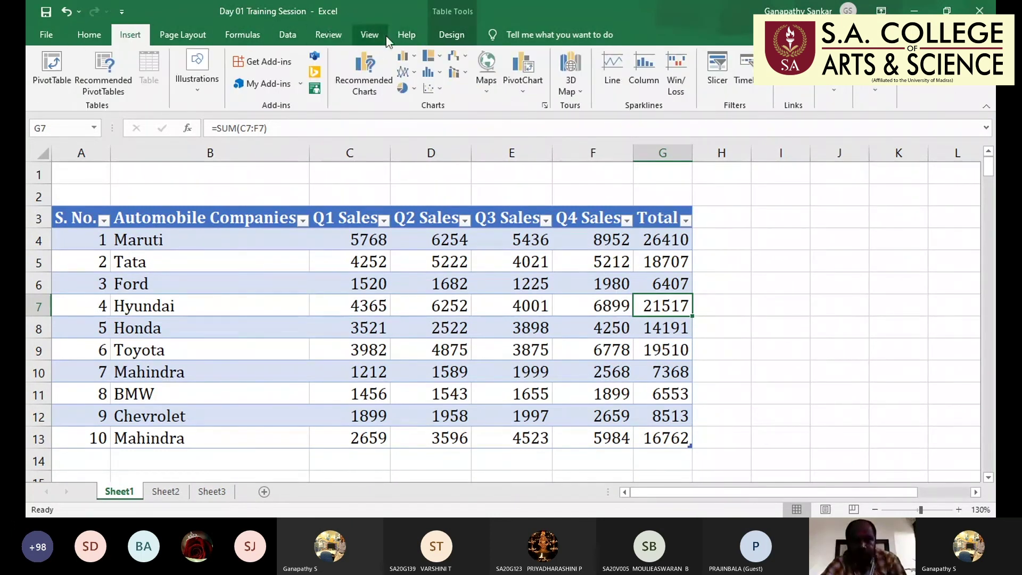
pyautogui.click(441, 32)
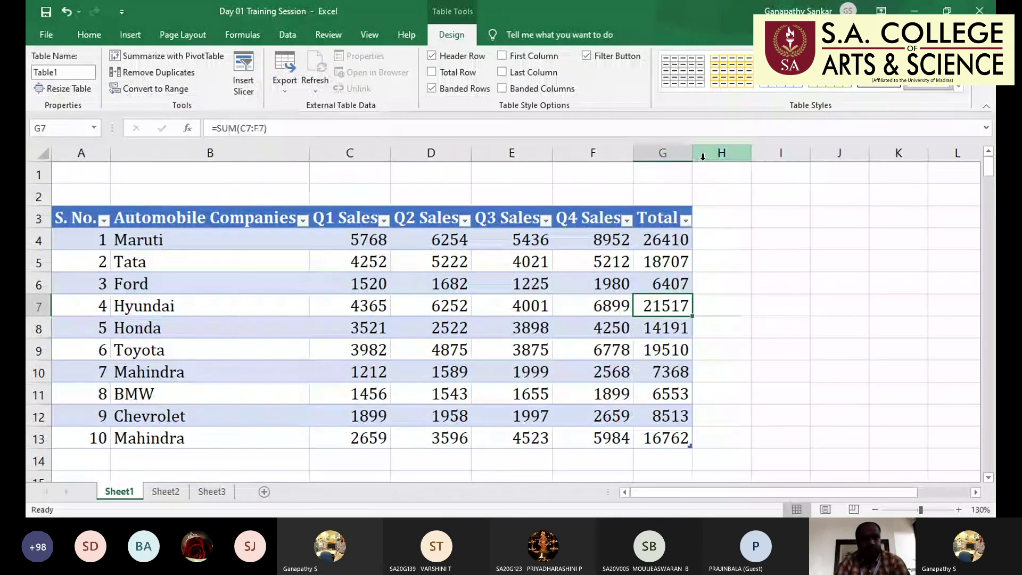
pyautogui.click(716, 217)
pyautogui.click(380, 461)
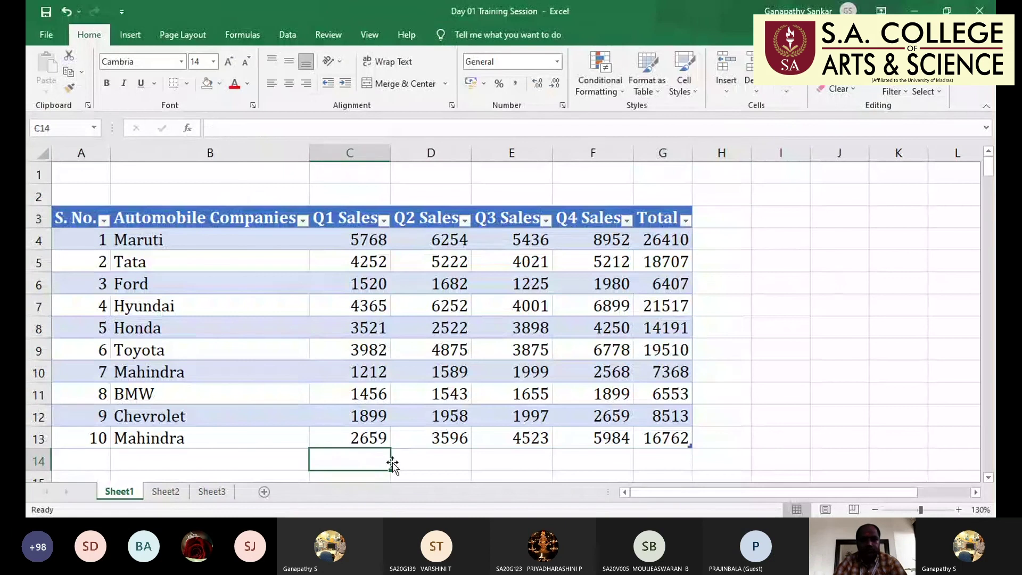
# Delete column G with the existing totals from the sheet
pyautogui.moveTo(659, 235); pyautogui.dragTo(667, 354)
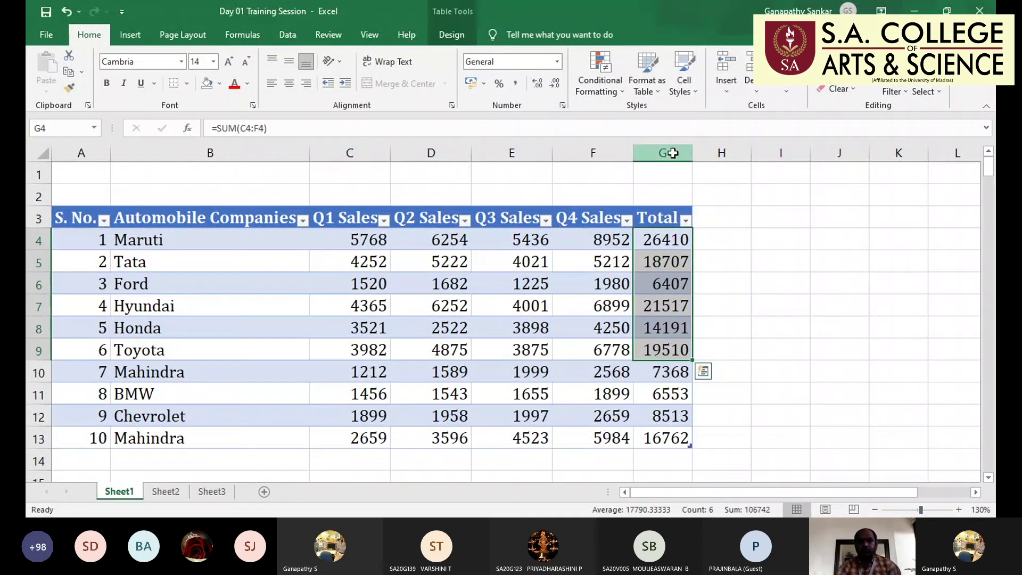
pyautogui.click(673, 153)
pyautogui.hotkey('ctrl', '-')
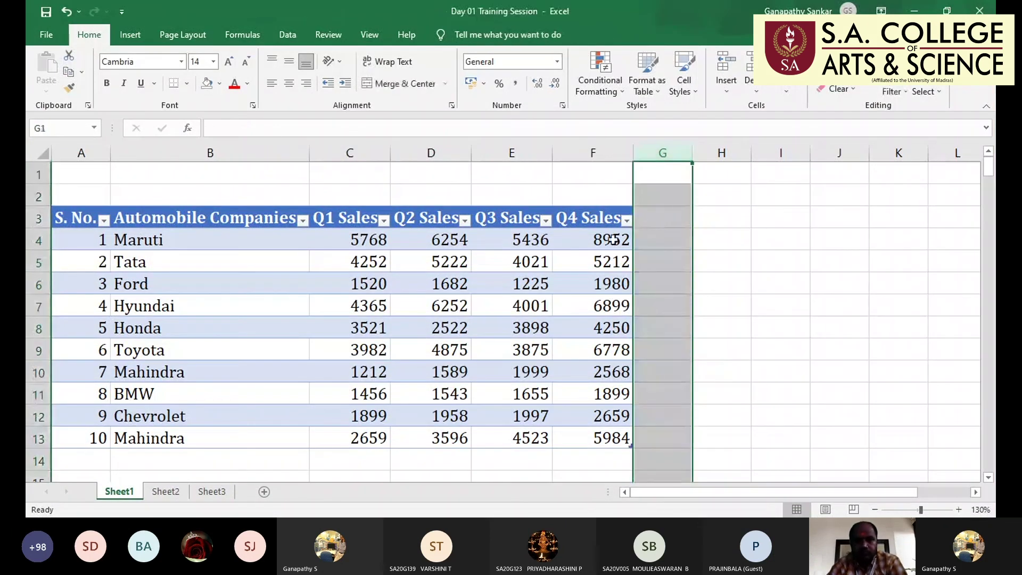
# Extend the table with a new column by entering the header Total in cell G3
pyautogui.click(648, 224)
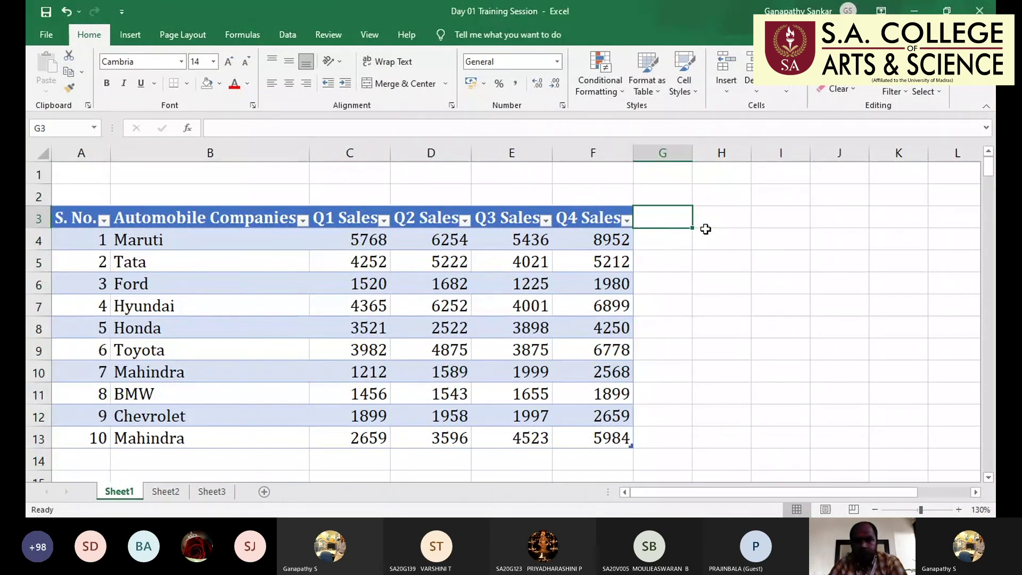
pyautogui.write('Total')
pyautogui.hotkey('ctrl', 'Return')
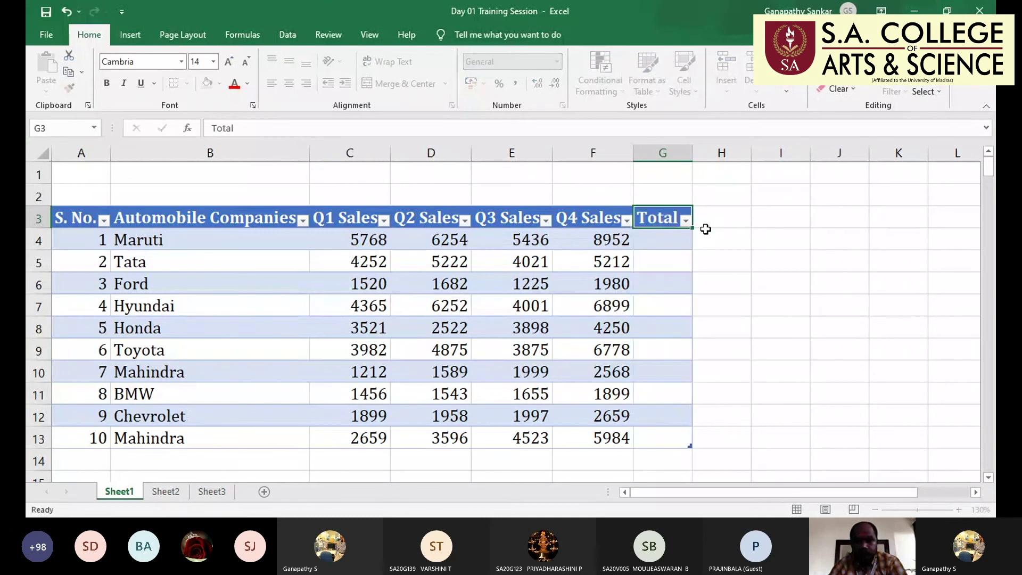
pyautogui.press('Return')
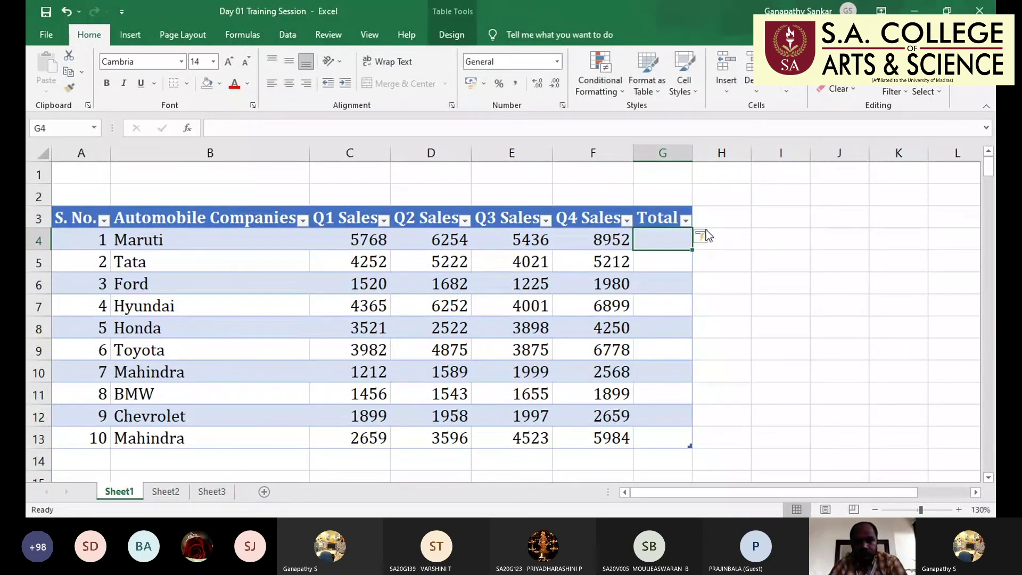
# Sum Q1 to Q4 Sales in G4 with AutoSum, undo the automatic column fill, and clear G4
pyautogui.hotkey('alt', '=')
pyautogui.press('Return')
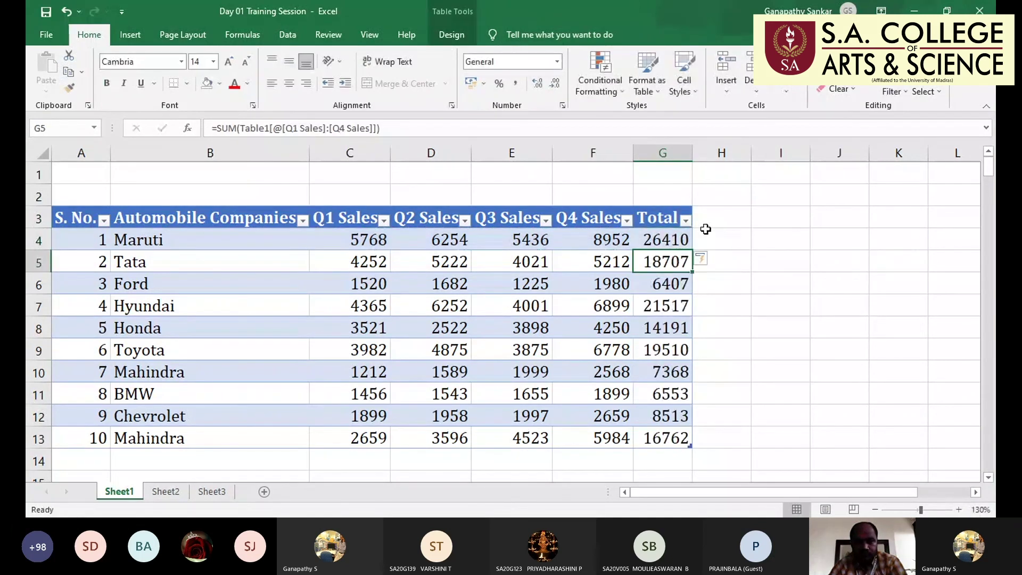
pyautogui.hotkey('ctrl', 'z')
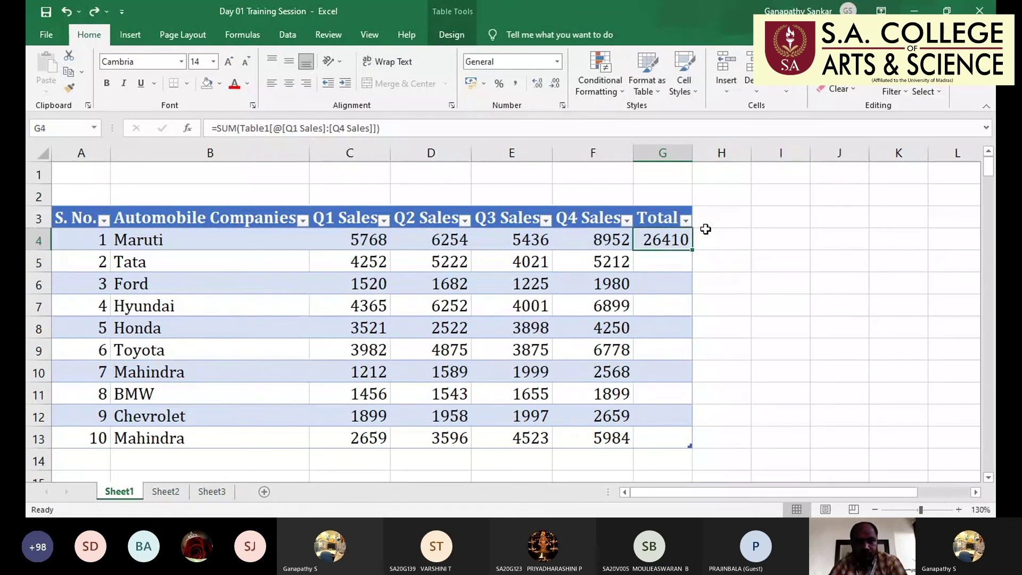
pyautogui.press('Down')
pyautogui.press('Up')
pyautogui.press('Delete')
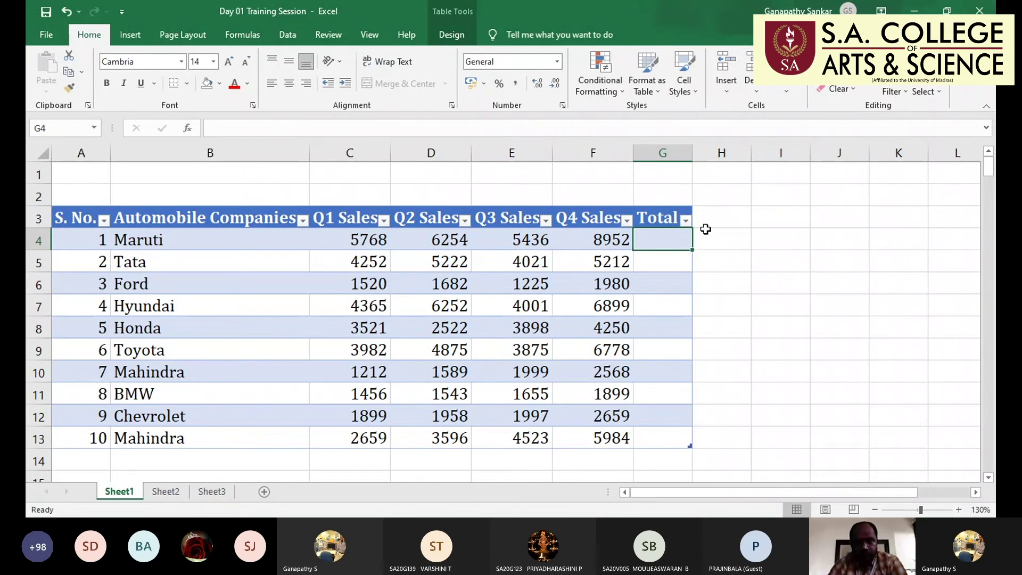
# Enter the AutoSum of Q1 to Q4 Sales in G4 again and undo the automatic fill down the Total column
pyautogui.hotkey('alt', '=')
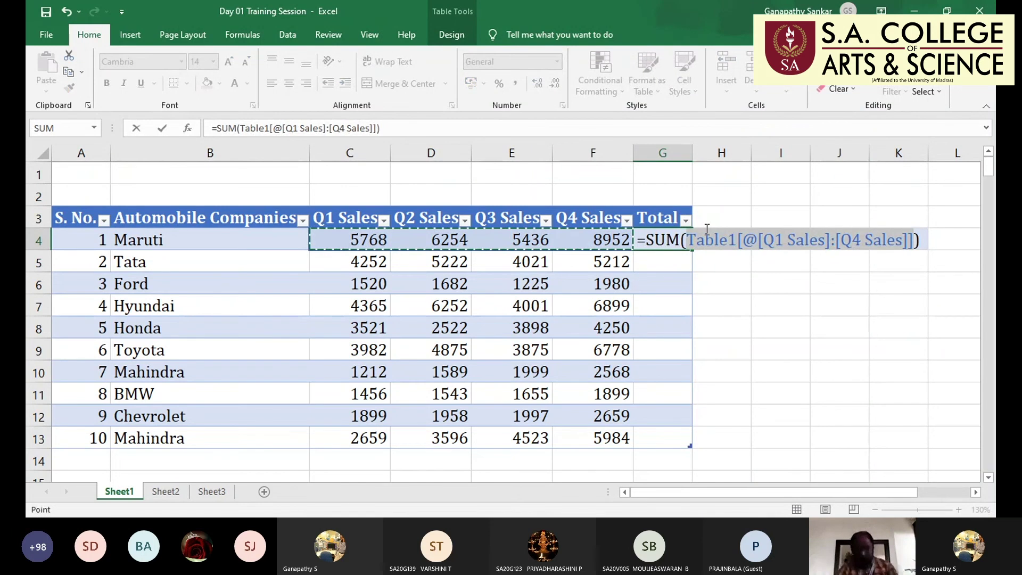
pyautogui.press('Return')
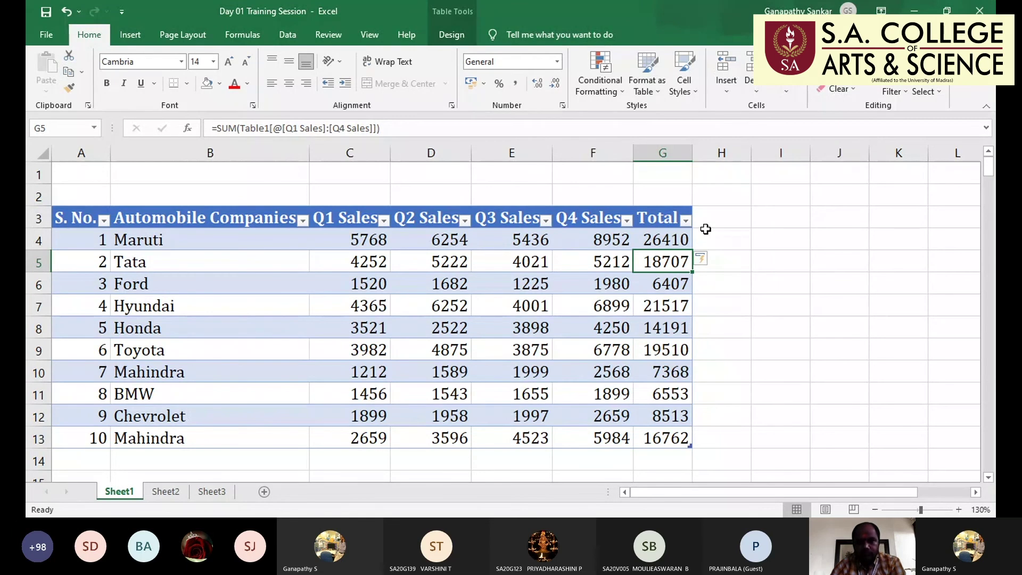
pyautogui.hotkey('ctrl', 'z')
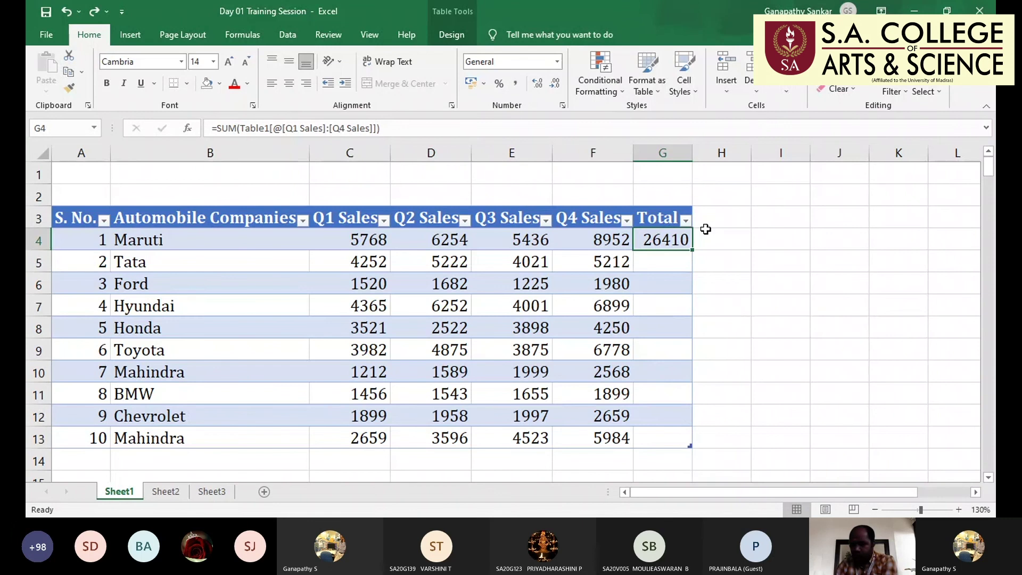
# Fill the Total column by entering =SUM(Table1[@[Q1 Sales]:[Q4 Sales]]) in cell G4
pyautogui.press('F2')
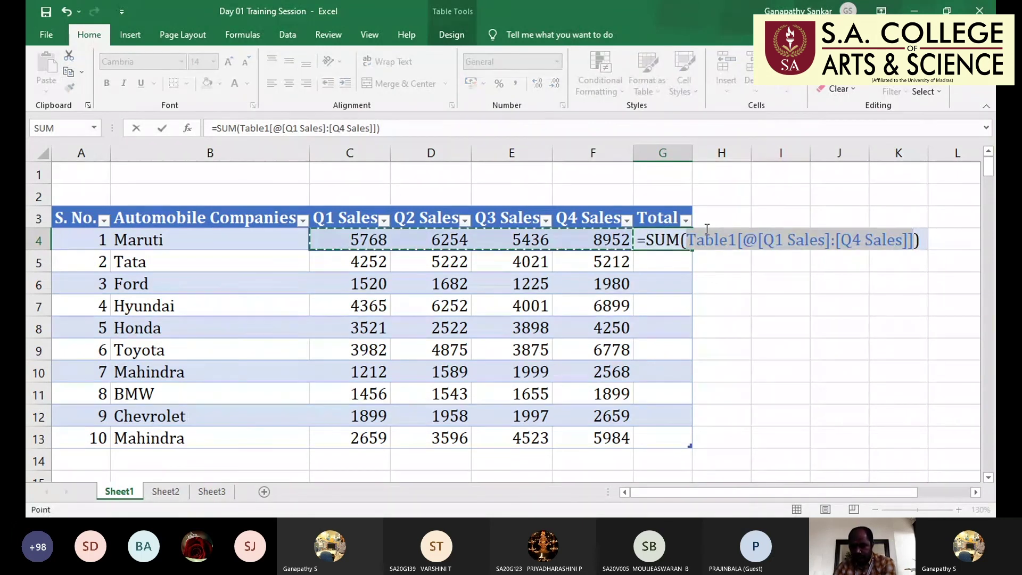
pyautogui.hotkey('ctrl', 'Return')
pyautogui.press('Return')
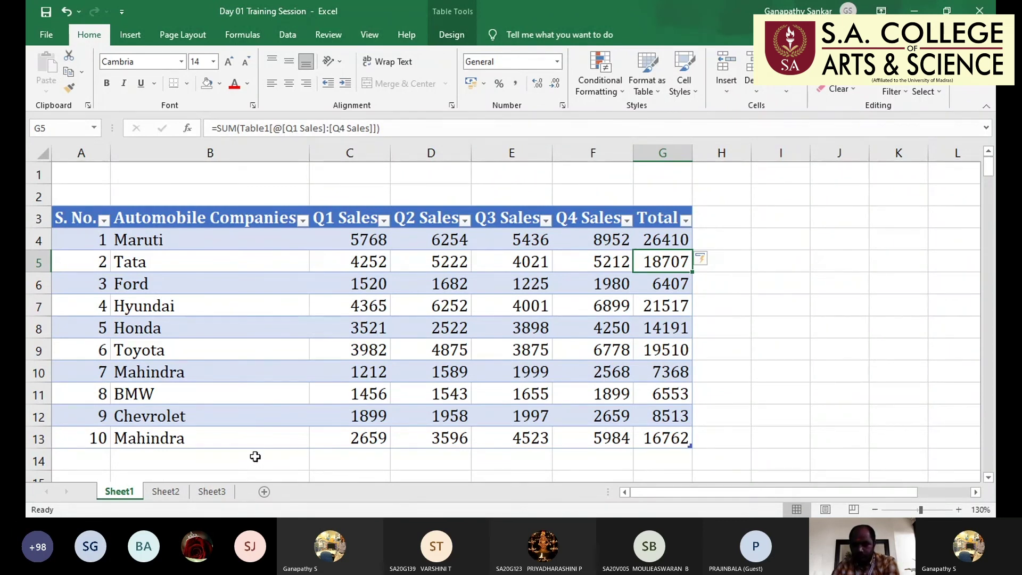
# Add a row labelled Total in B14 and total the Q1 Sales in C14 with AutoSum, giving =SUBTOTAL(109,C4:C13)
pyautogui.click(291, 462)
pyautogui.write('Total')
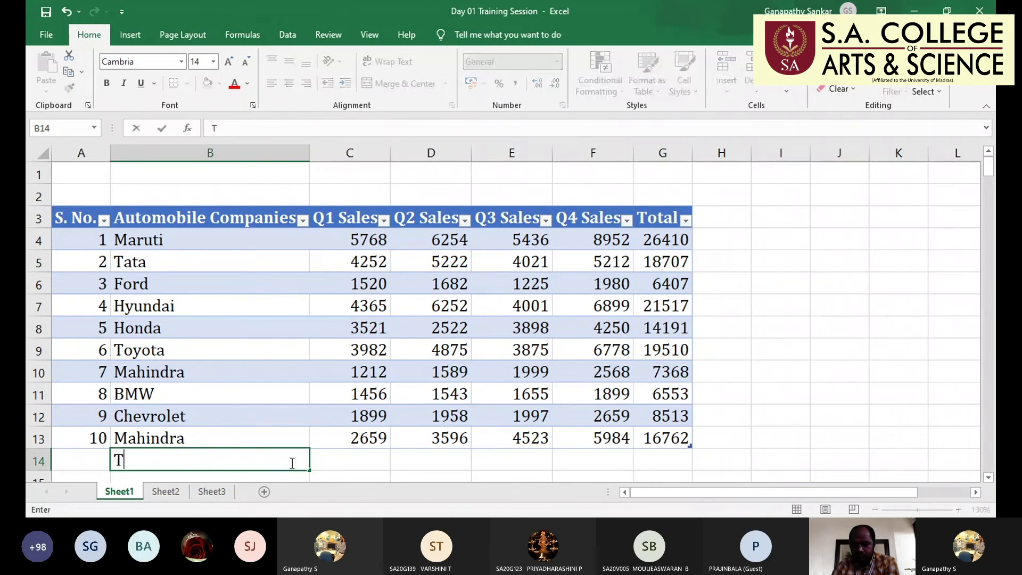
pyautogui.press('Return')
pyautogui.press('Tab')
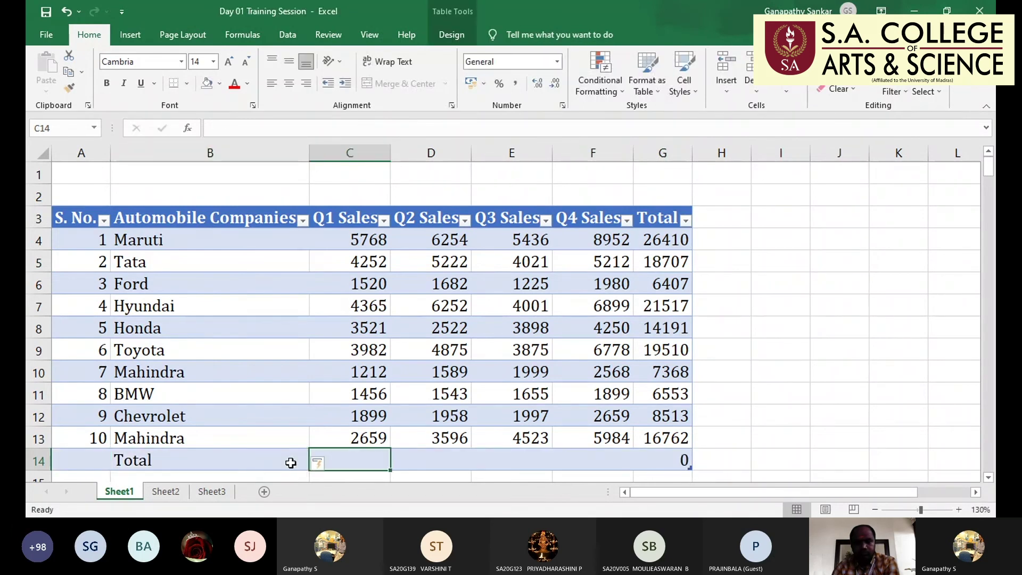
pyautogui.hotkey('alt', '=')
pyautogui.hotkey('ctrl', 'Return')
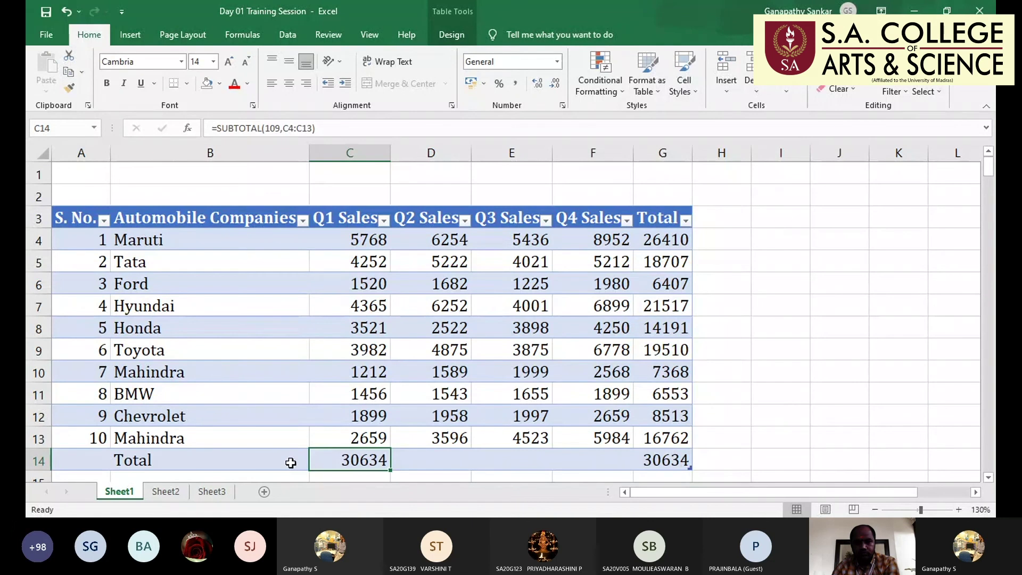
# Clear the Q1 Sales total in C14 and undo the deletion, two times over
pyautogui.press('Delete')
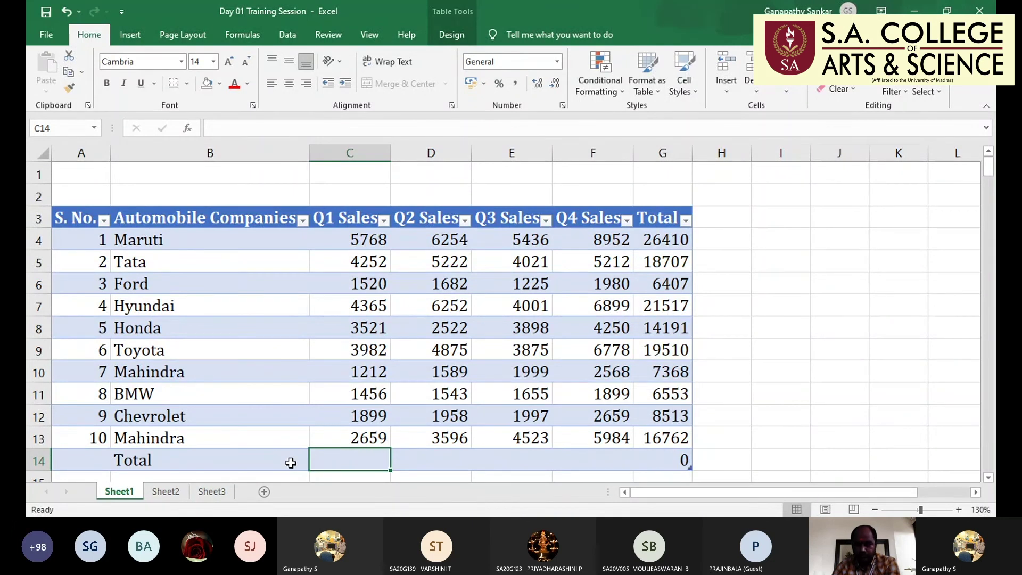
pyautogui.hotkey('ctrl', 'z')
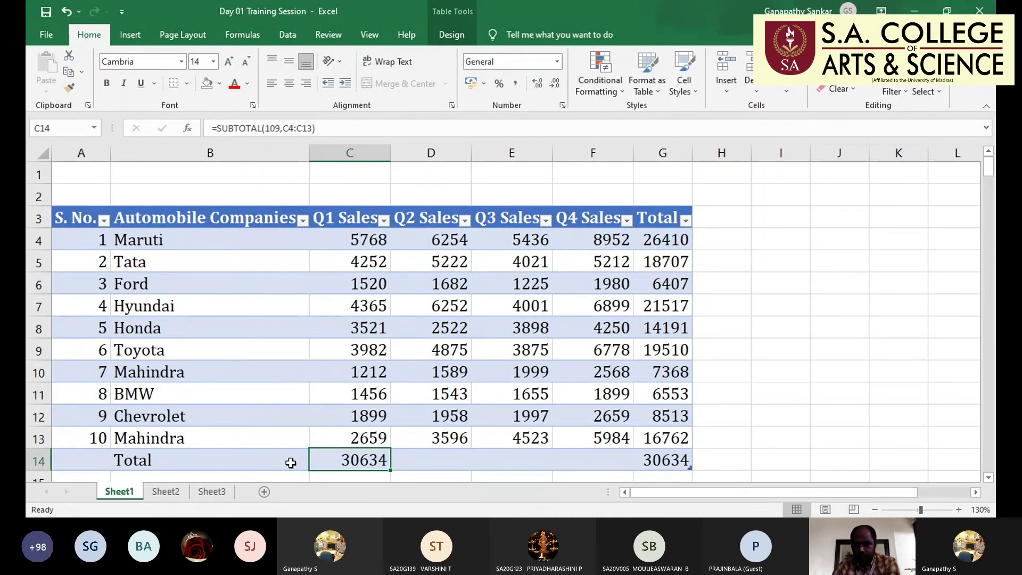
pyautogui.scroll(-1, 291, 462)
pyautogui.press('Delete')
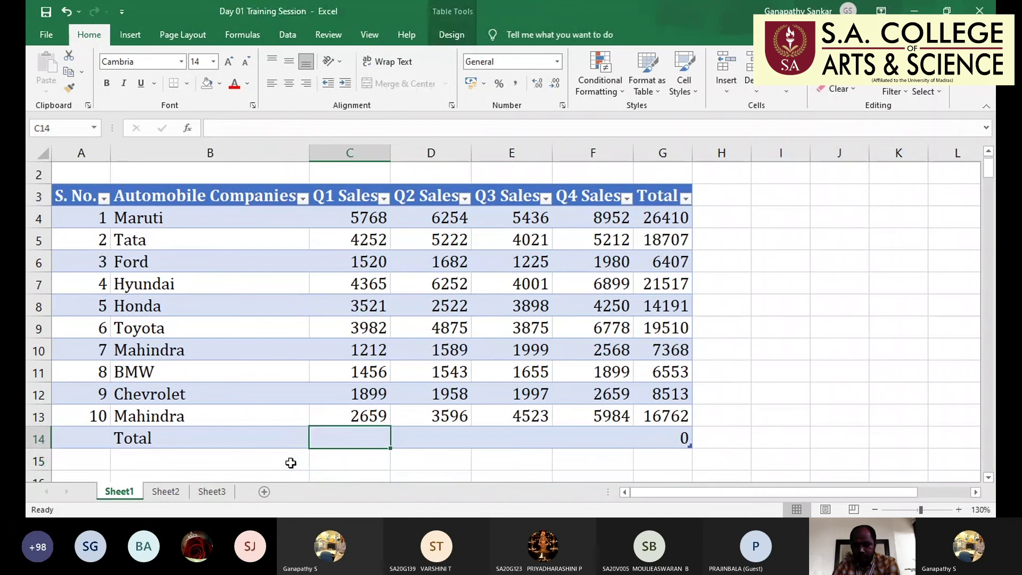
pyautogui.hotkey('ctrl', 'z')
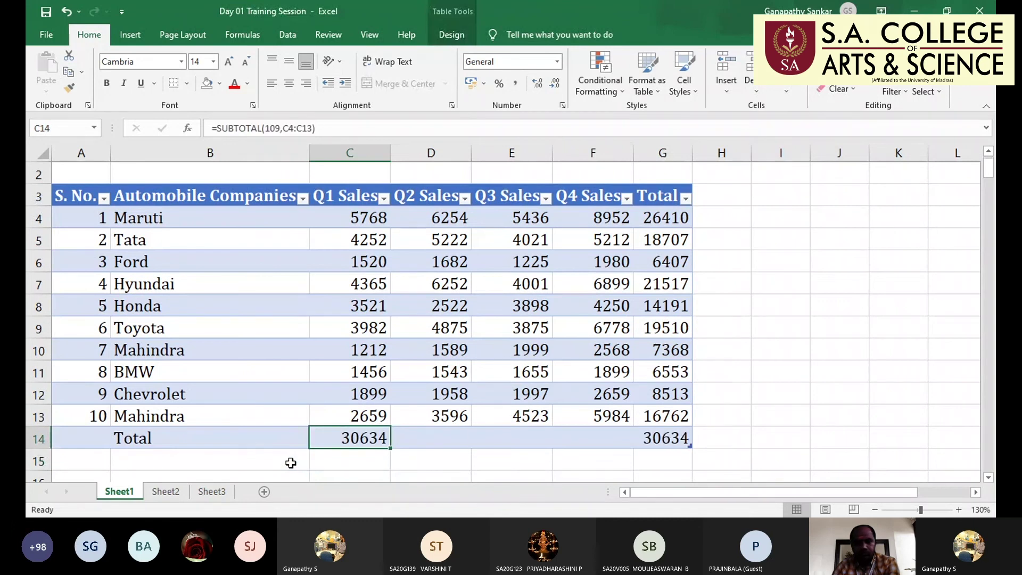
# Copy the Q1 Sales total formula across the Total row into D14, E14 and F14
pyautogui.press('Right')
pyautogui.hotkey('ctrl', 'r')
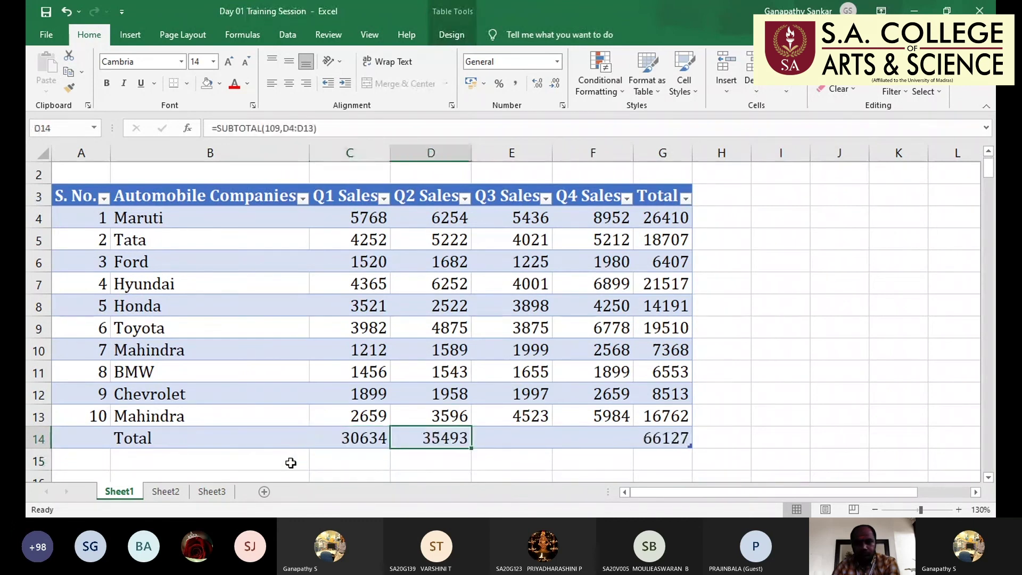
pyautogui.press('Right')
pyautogui.hotkey('ctrl', 'r')
pyautogui.press('Right')
pyautogui.hotkey('ctrl', 'r')
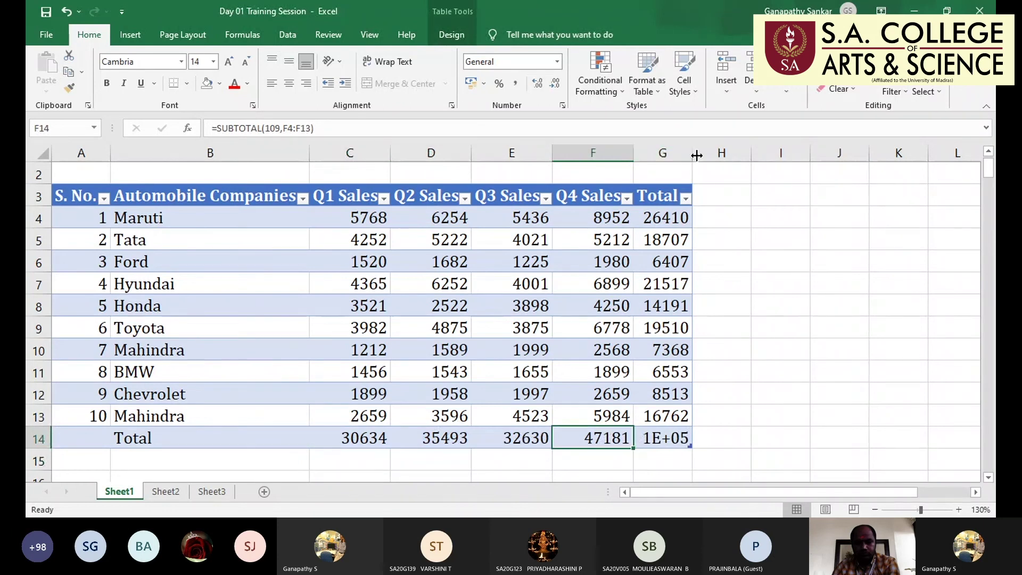
# Widen the table's Total column G and inspect the total formulas in cells C14 and G4
pyautogui.moveTo(692, 153); pyautogui.dragTo(742, 151)
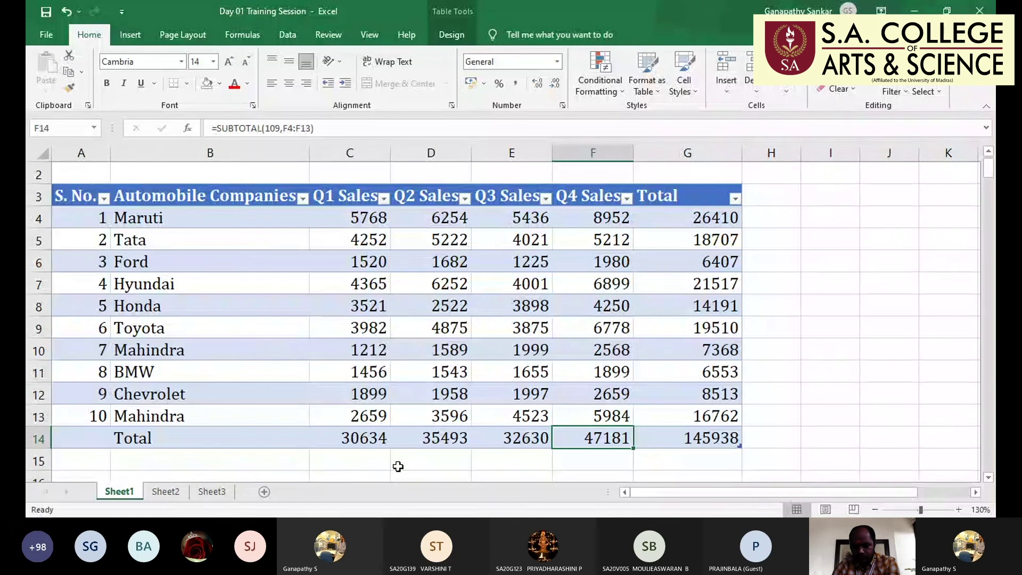
pyautogui.press('Left')
pyautogui.press('Left')
pyautogui.press('Left')
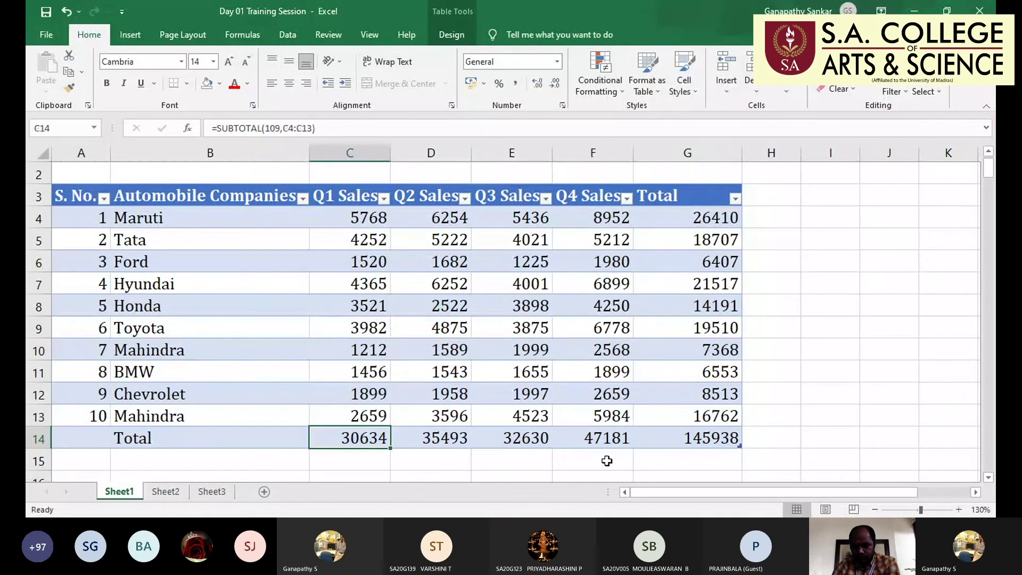
pyautogui.click(712, 214)
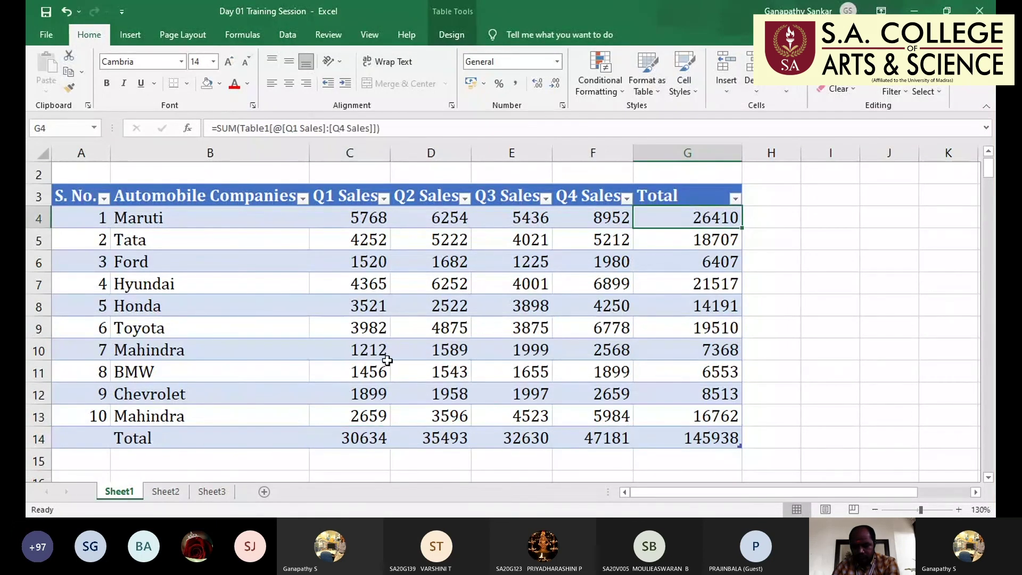
pyautogui.click(53, 183)
pyautogui.click(352, 261)
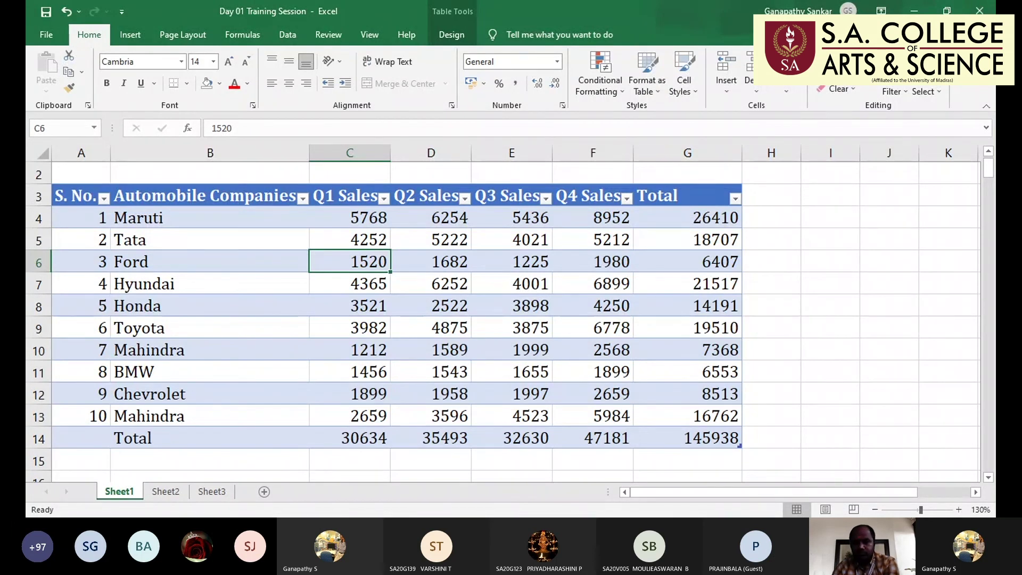
# Insert a slicer for the Automobile Companies column and place it over columns I to K beside the table
pyautogui.click(130, 37)
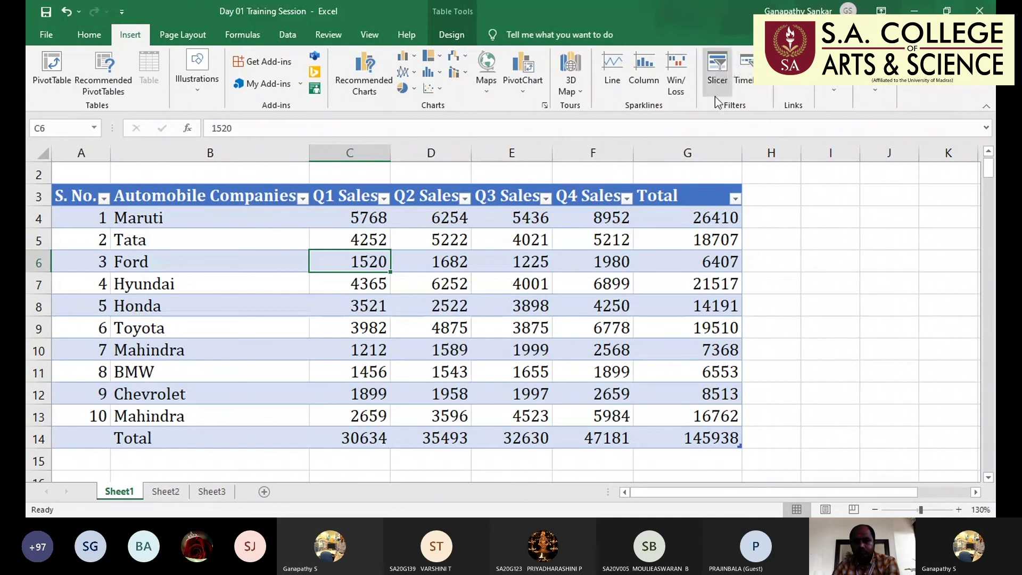
pyautogui.click(727, 80)
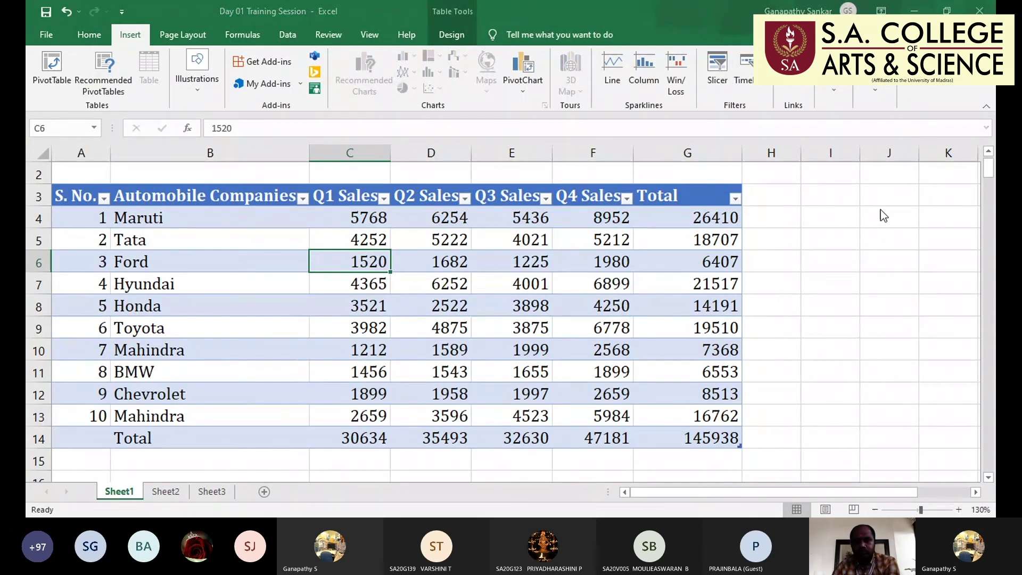
pyautogui.moveTo(498, 213); pyautogui.dragTo(854, 210)
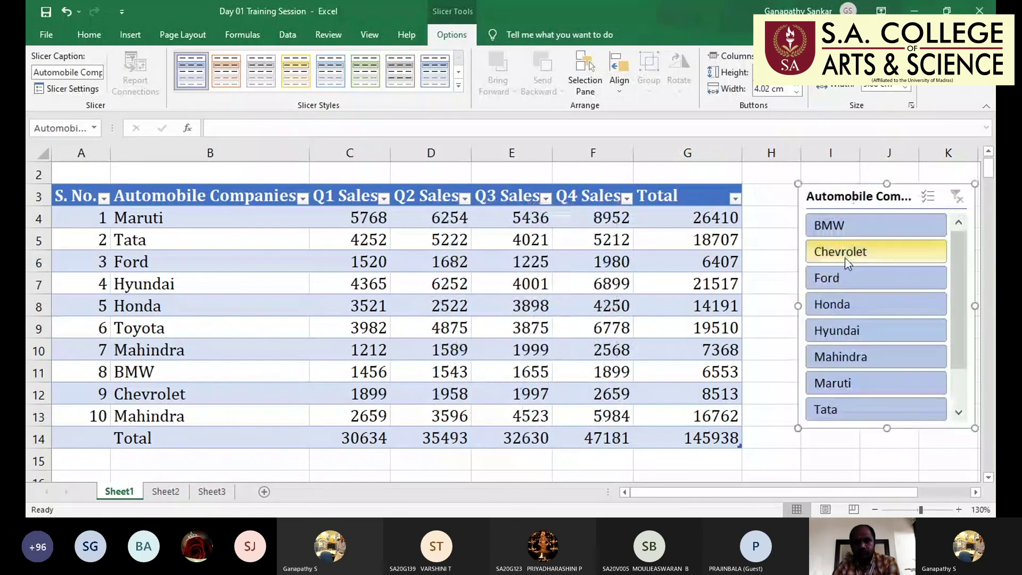
# Filter the table by Chevrolet and by BMW with the slicer, and remove both the filter and the slicer
pyautogui.click(847, 259)
pyautogui.click(857, 232)
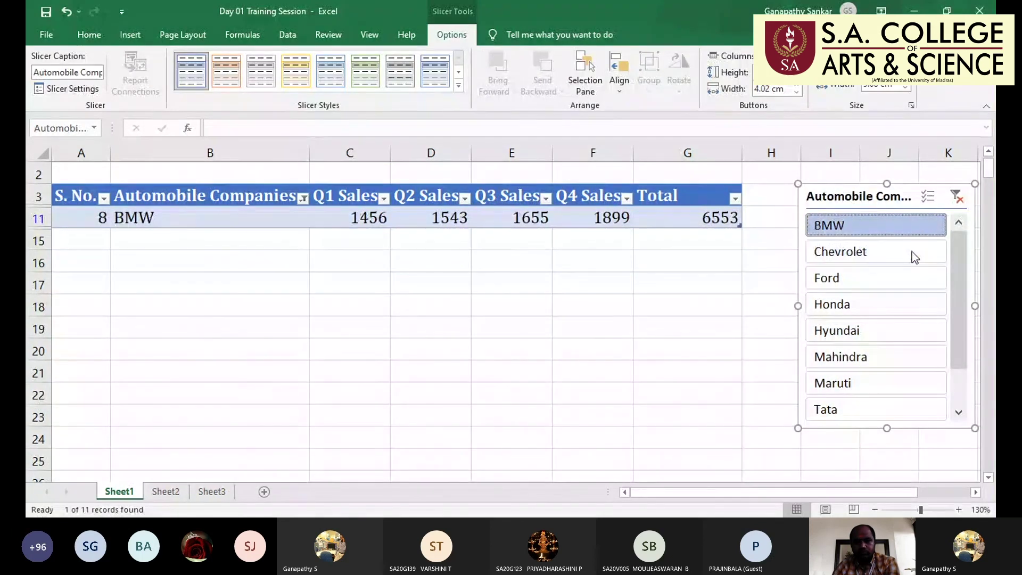
pyautogui.click(956, 197)
pyautogui.press('Delete')
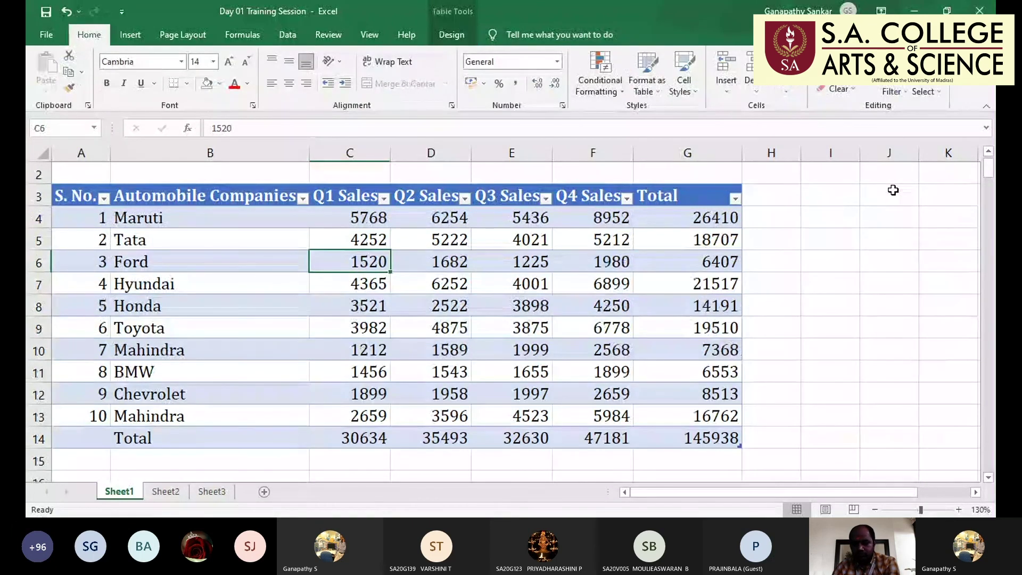
# Delete the S. No. column from the table, working from cell A14
pyautogui.press('Up')
pyautogui.press('Up')
pyautogui.press('Up')
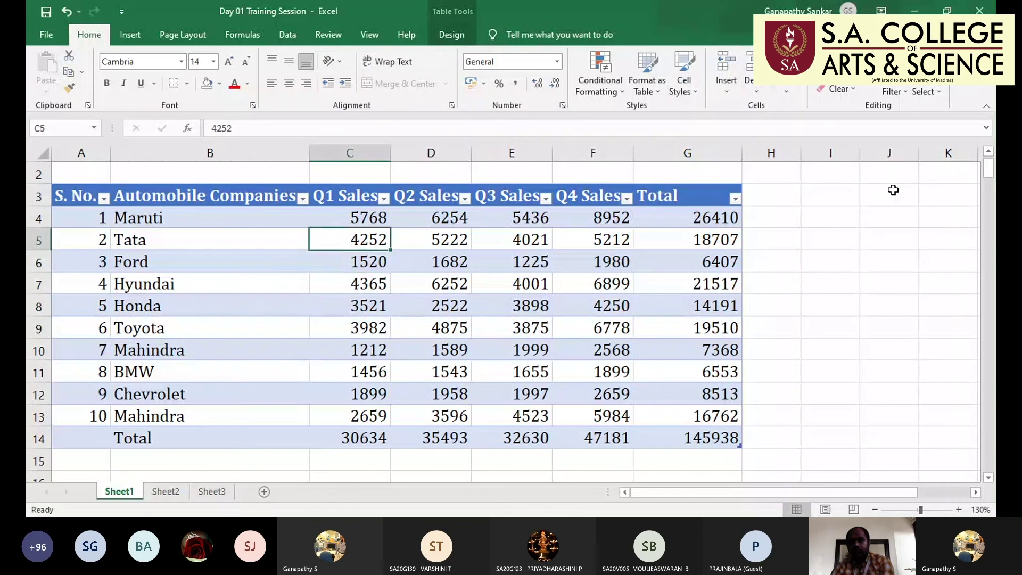
pyautogui.press('Left')
pyautogui.press('Left')
pyautogui.press('Down')
pyautogui.press('Down')
pyautogui.press('Down')
pyautogui.press('Down')
pyautogui.press('Down')
pyautogui.press('Down')
pyautogui.press('Down')
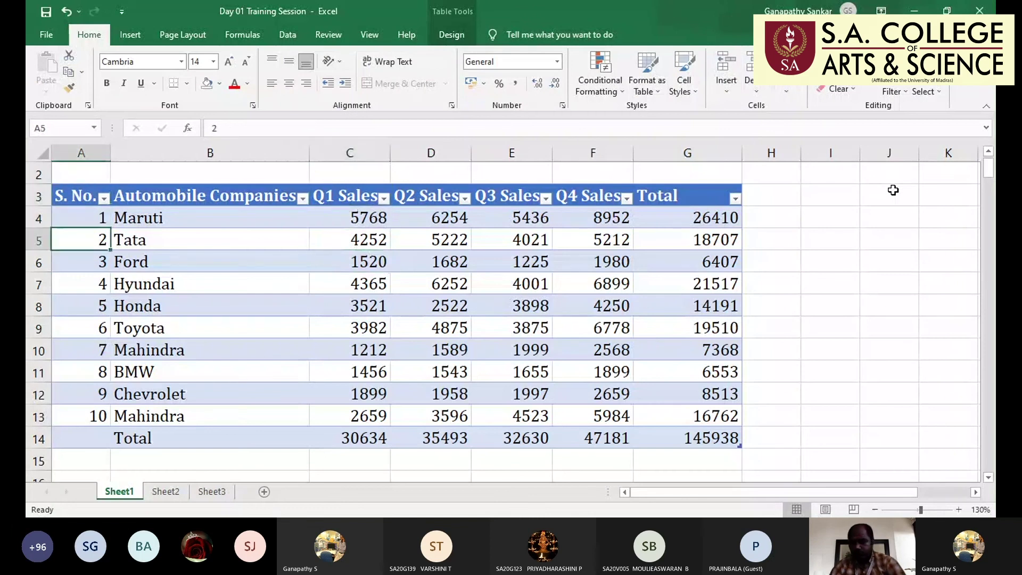
pyautogui.press('Down')
pyautogui.press('Down')
pyautogui.press('Down')
pyautogui.press('Down')
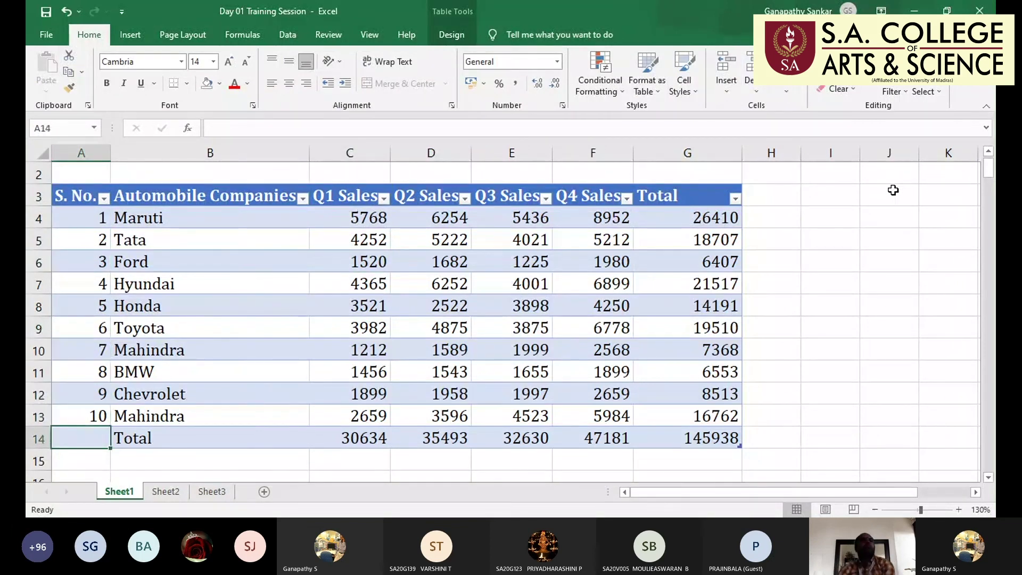
pyautogui.hotkey('ctrl', '-')
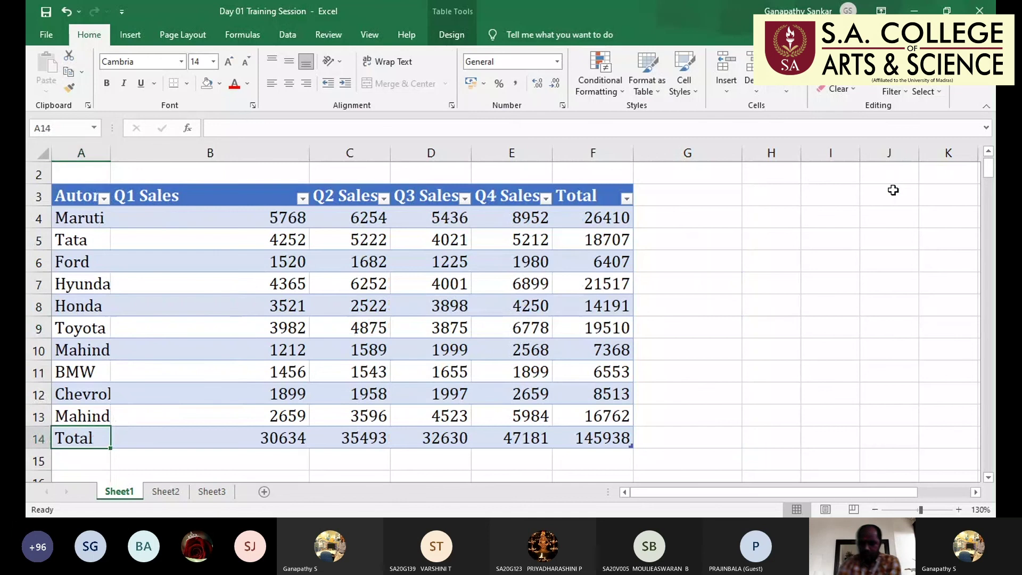
# Undo the edits back past the table conversion to the =AVERAGE(q1_sales) entry in C16, and redo forward to the =SUM(q1_sales) entry in G217
pyautogui.hotkey('ctrl', 'z')
pyautogui.hotkey('ctrl', 'z')
pyautogui.hotkey('ctrl', 'z')
pyautogui.hotkey('ctrl', 'z')
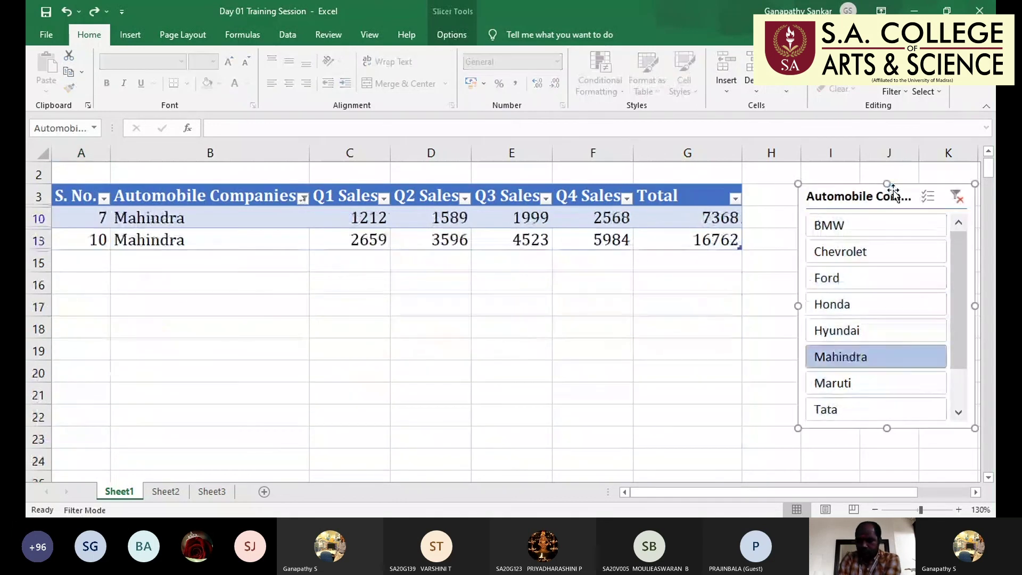
pyautogui.hotkey('ctrl', 'z')
pyautogui.hotkey('ctrl', 'z')
pyautogui.hotkey('ctrl', 'z')
pyautogui.hotkey('ctrl', 'z')
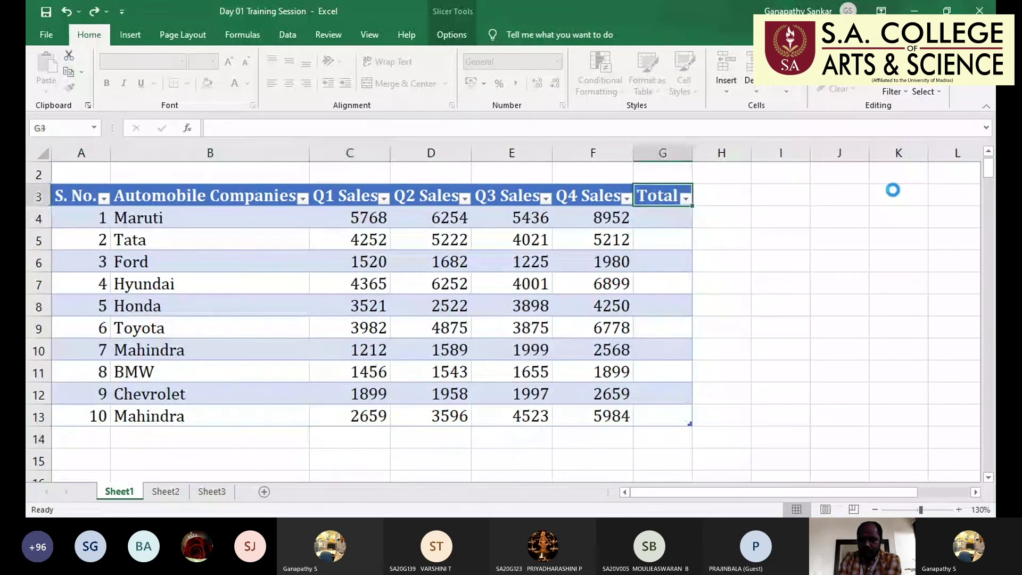
pyautogui.hotkey('ctrl', 'z')
pyautogui.hotkey('ctrl', 'z')
pyautogui.hotkey('ctrl', 'z')
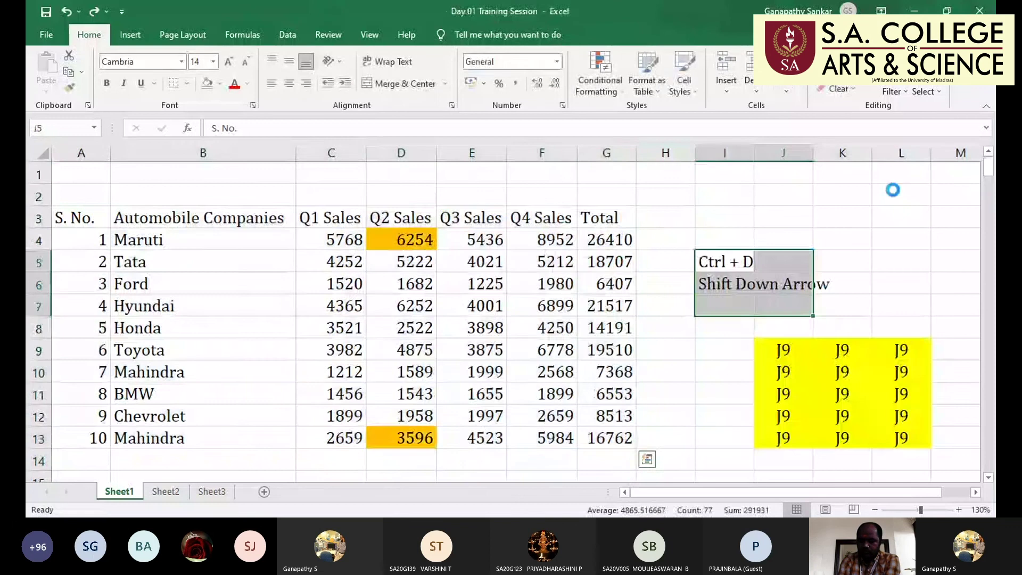
pyautogui.hotkey('ctrl', 'z')
pyautogui.hotkey('ctrl', 'z')
pyautogui.hotkey('ctrl', 'z')
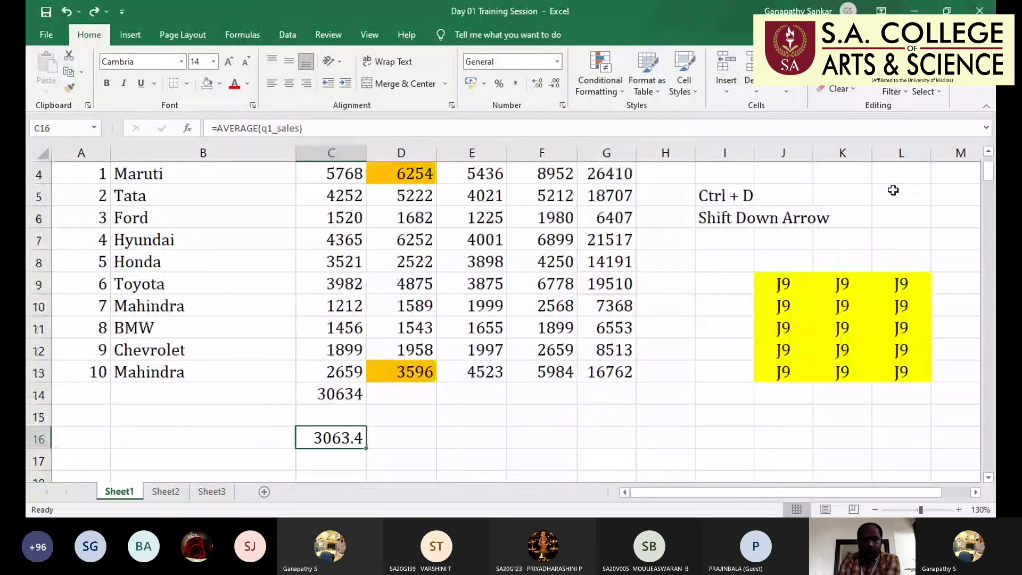
pyautogui.hotkey('ctrl', 'y')
pyautogui.hotkey('ctrl', 'y')
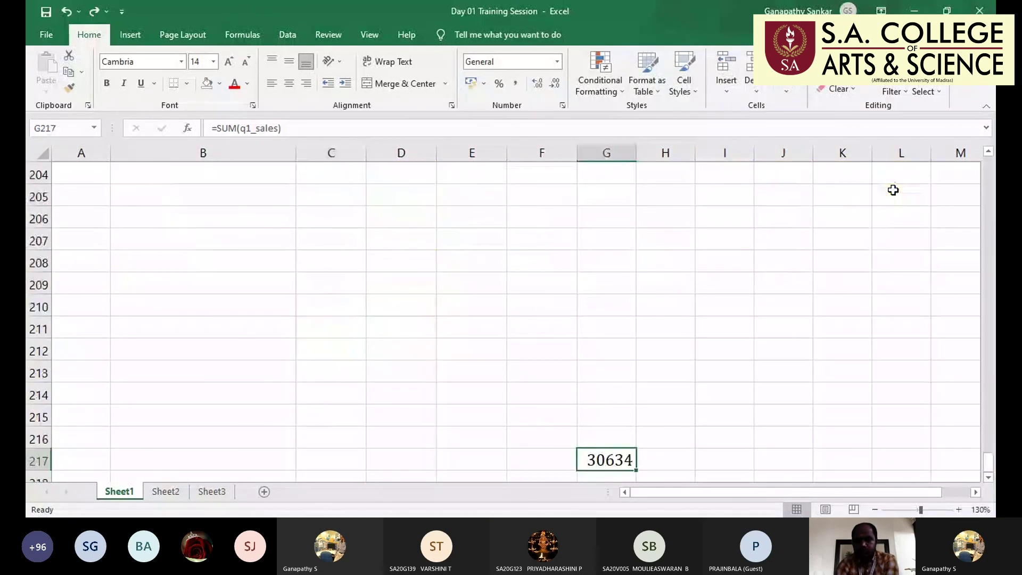
# Return to the sales data at the beginning of the sheet and clear the Q1 Sales sum in C14
pyautogui.scroll(13, 873, 180)
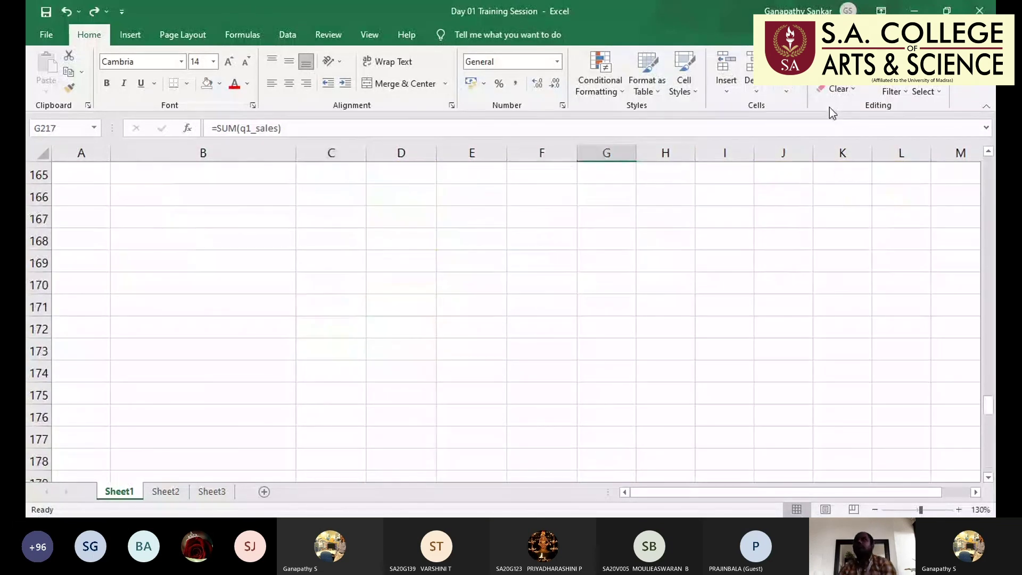
pyautogui.hotkey('ctrl', 'Home')
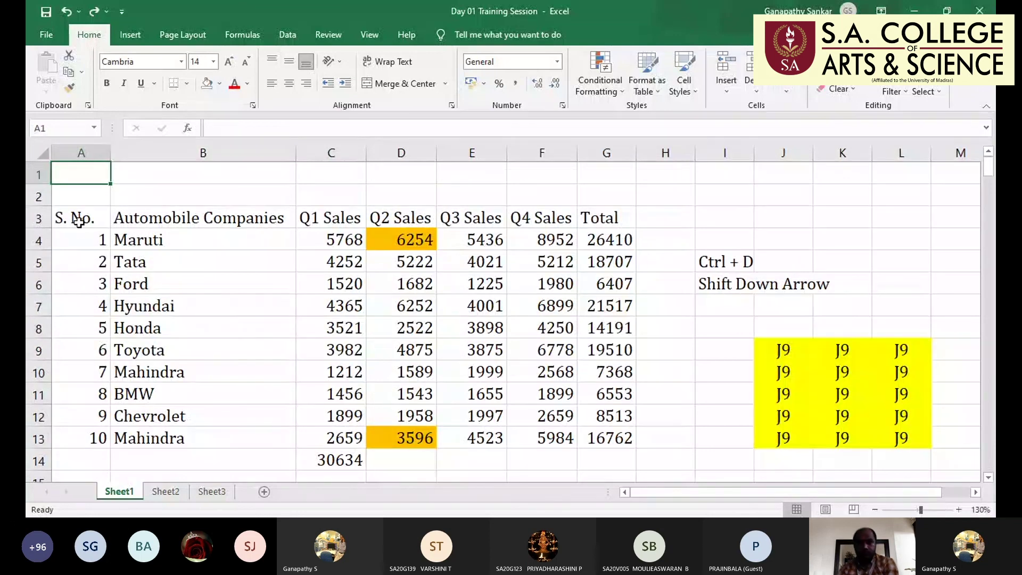
pyautogui.click(361, 465)
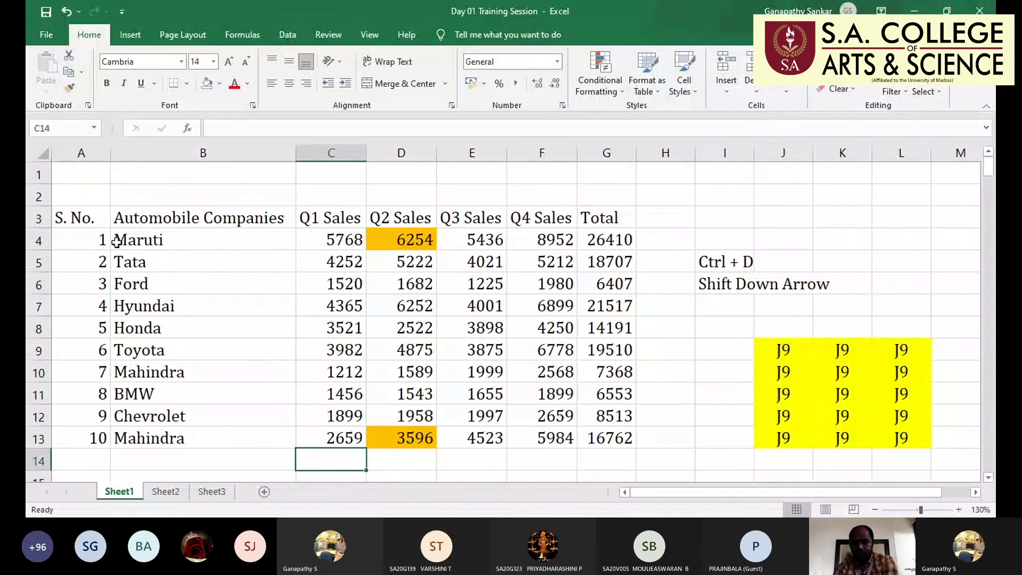
pyautogui.moveTo(84, 218); pyautogui.dragTo(593, 434)
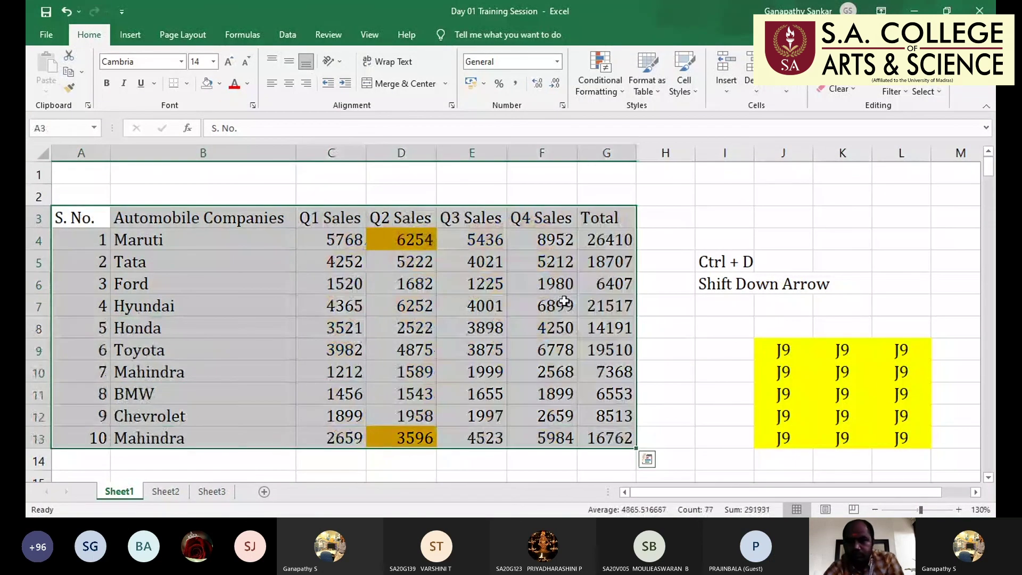
pyautogui.click(894, 91)
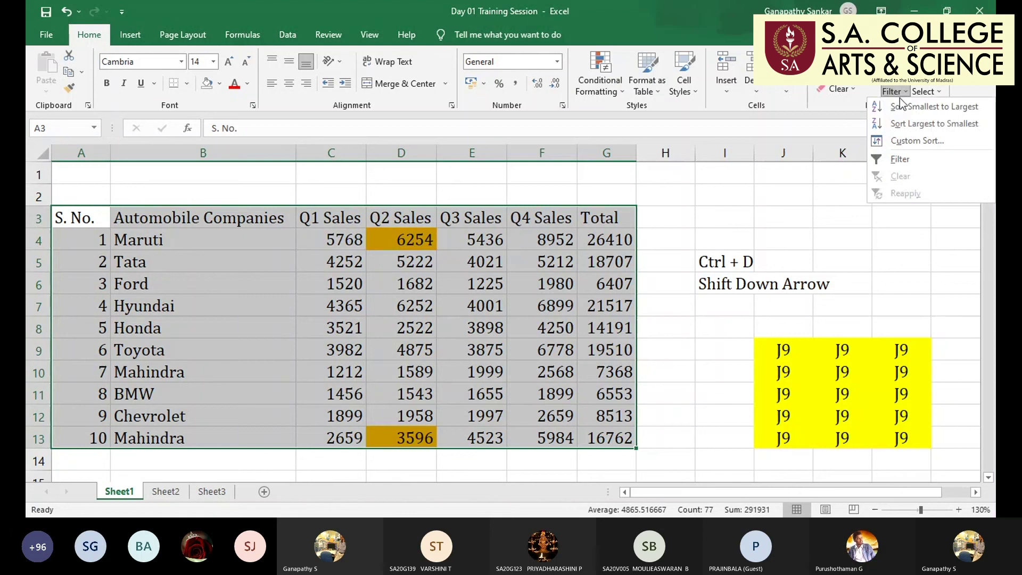
pyautogui.click(903, 141)
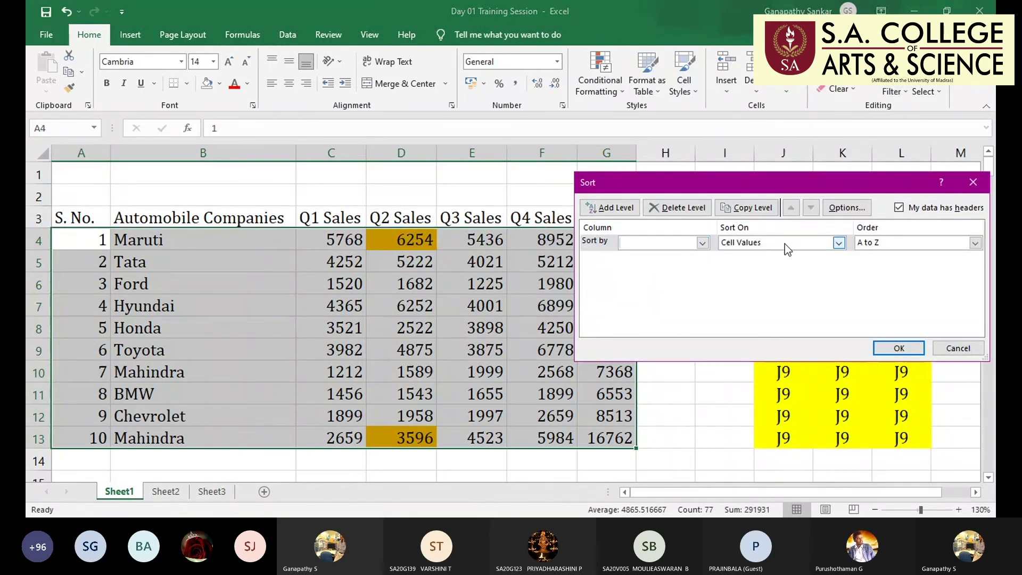
pyautogui.press('Escape')
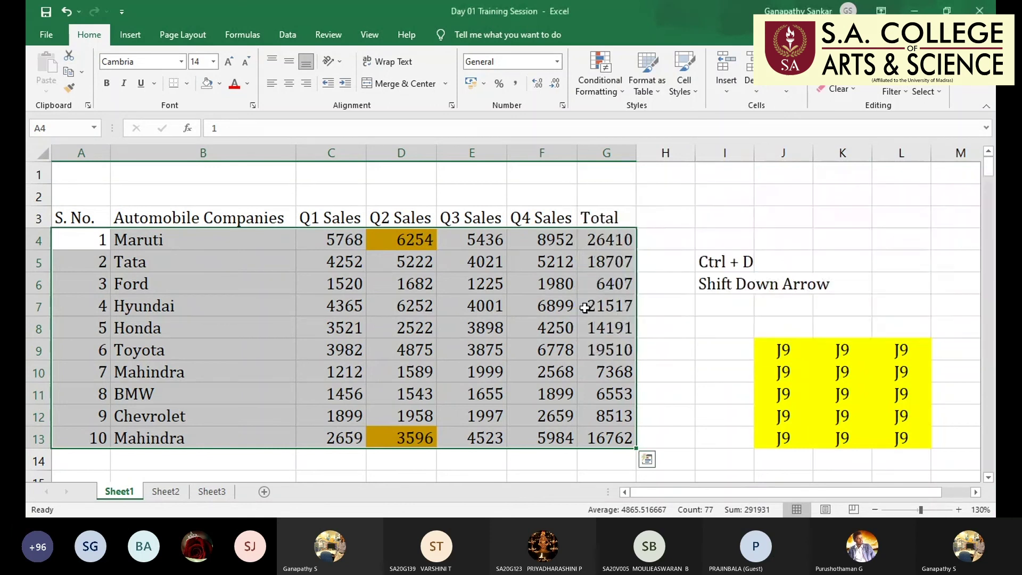
# Sort the automobile sales data by the Q1 Sales column in ascending order
pyautogui.click(370, 283)
pyautogui.moveTo(327, 218); pyautogui.dragTo(327, 417)
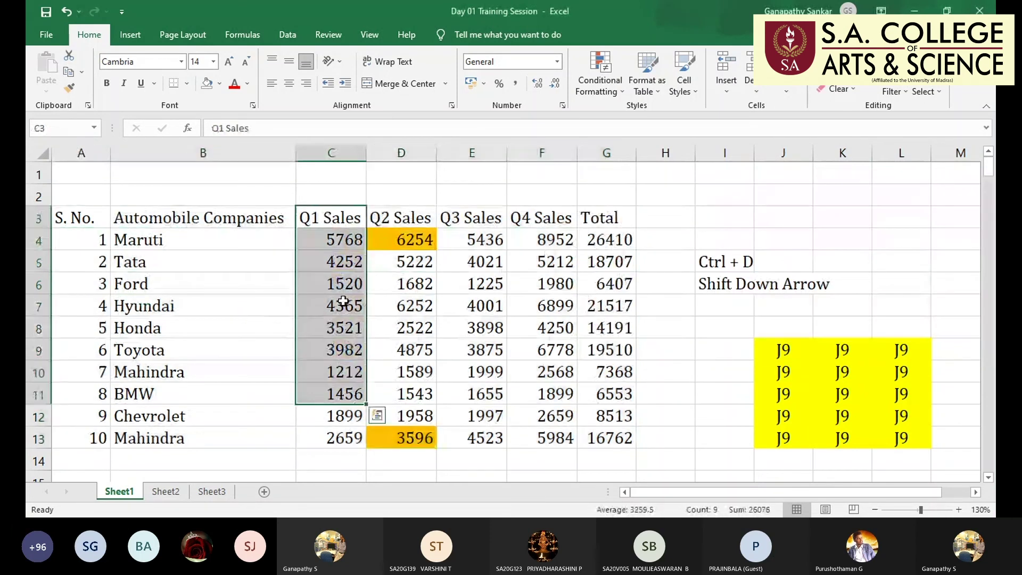
pyautogui.click(343, 301)
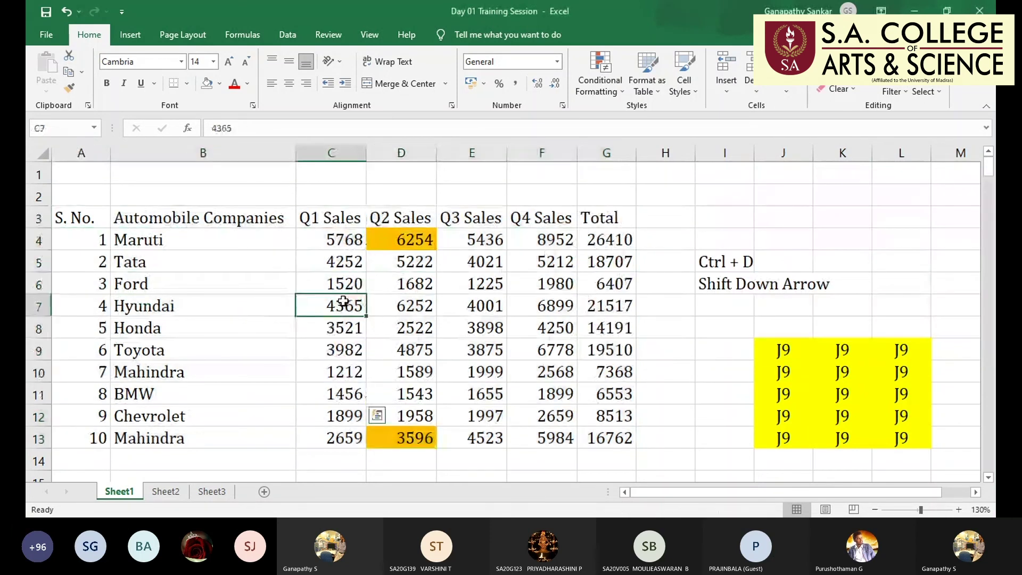
pyautogui.rightClick(329, 223)
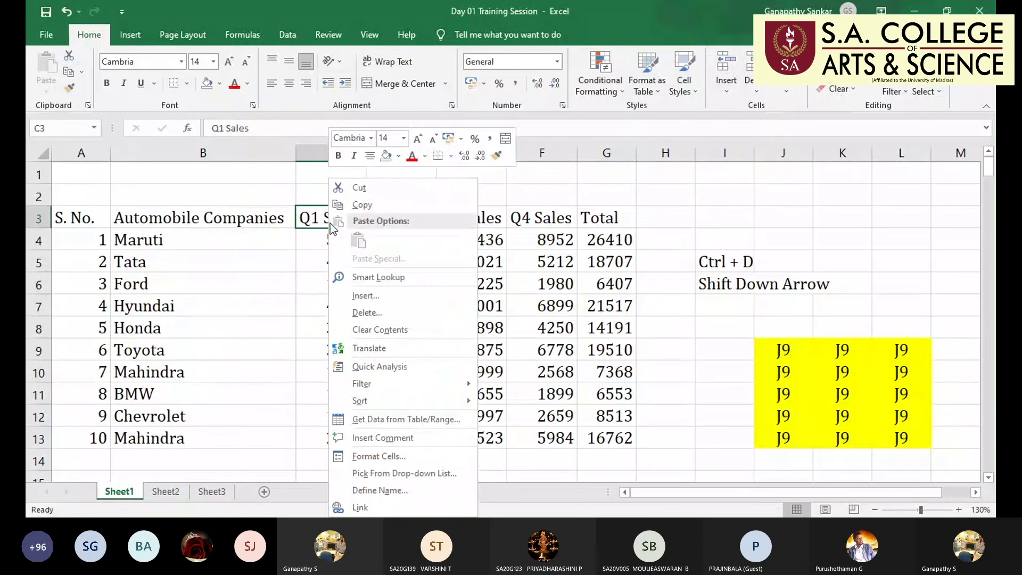
pyautogui.press('Escape')
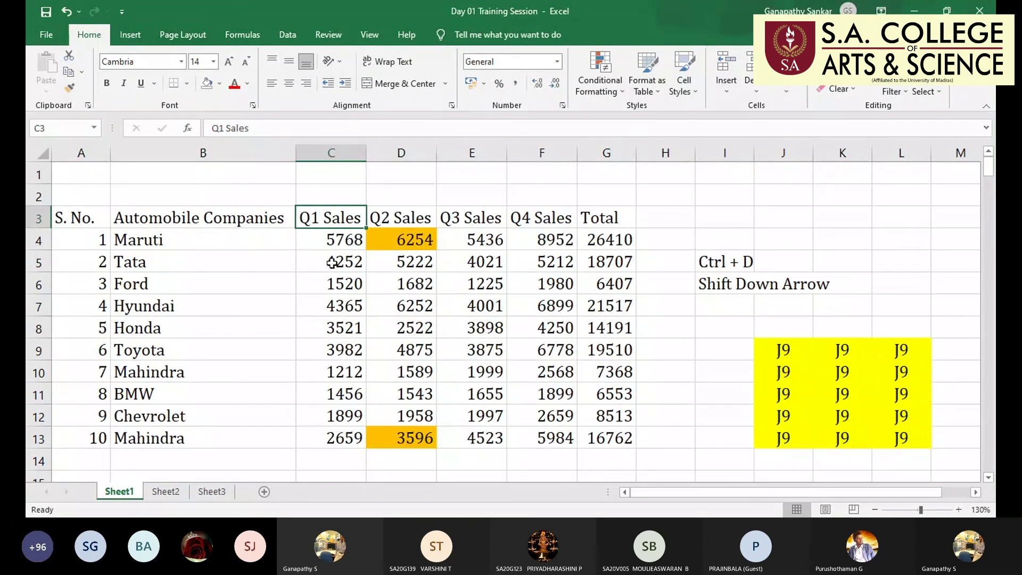
pyautogui.rightClick(328, 216)
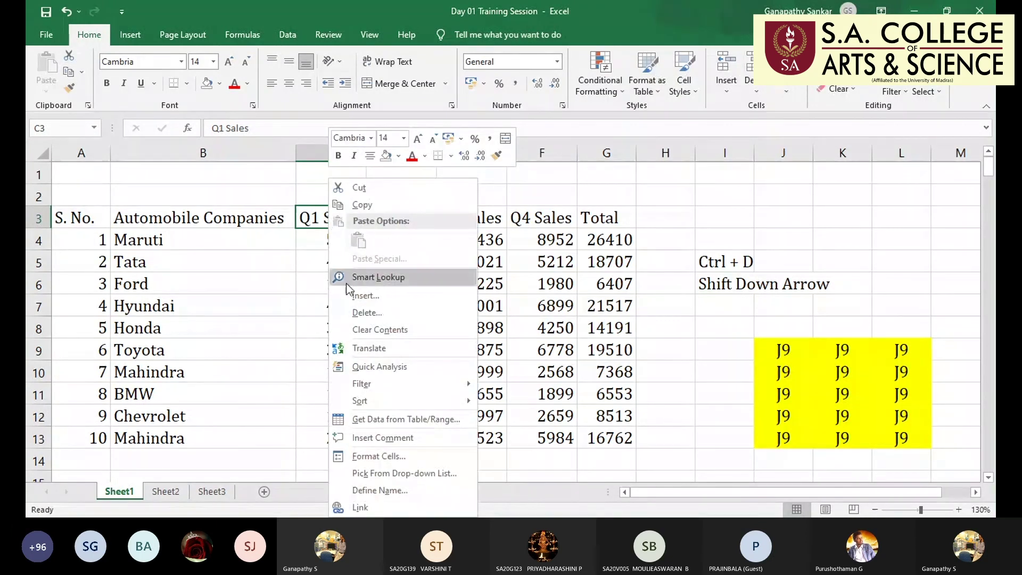
pyautogui.moveTo(381, 406)
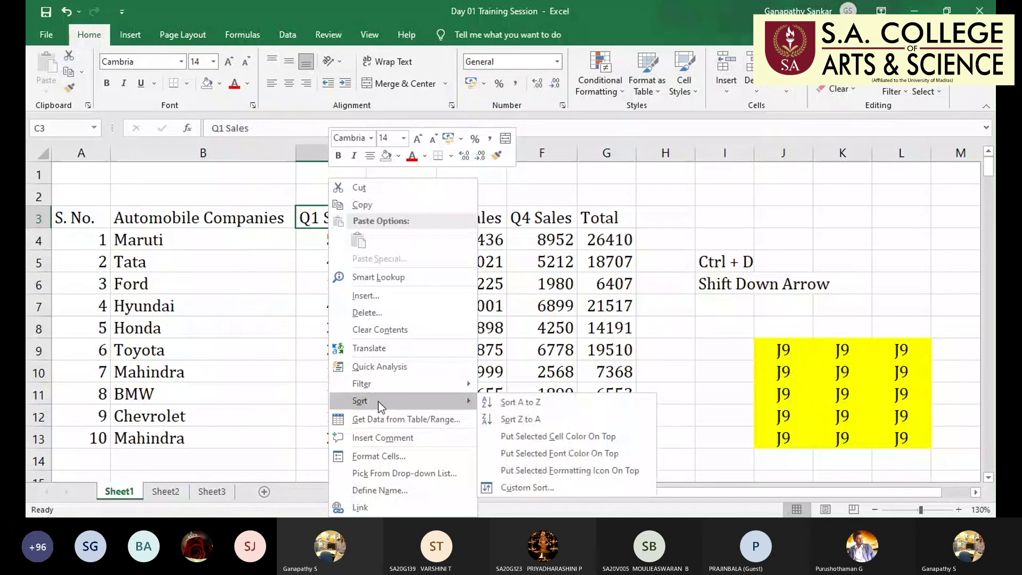
pyautogui.click(534, 404)
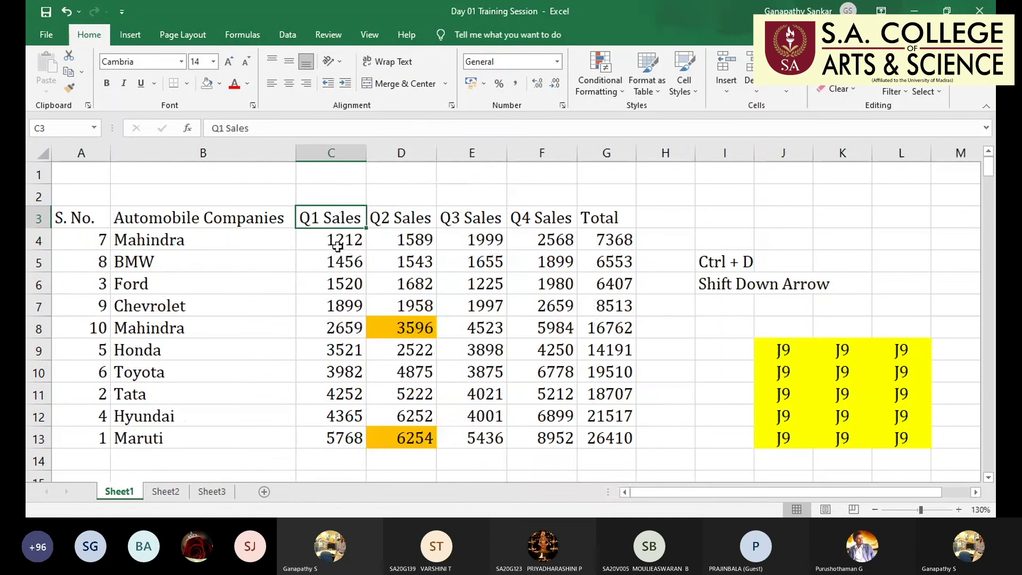
# Examine the order of the sorted Q1 Sales values in C4:C13 and the Q2 Sales value beside them in D4
pyautogui.moveTo(337, 242); pyautogui.dragTo(343, 337)
pyautogui.moveTo(345, 426); pyautogui.dragTo(341, 438)
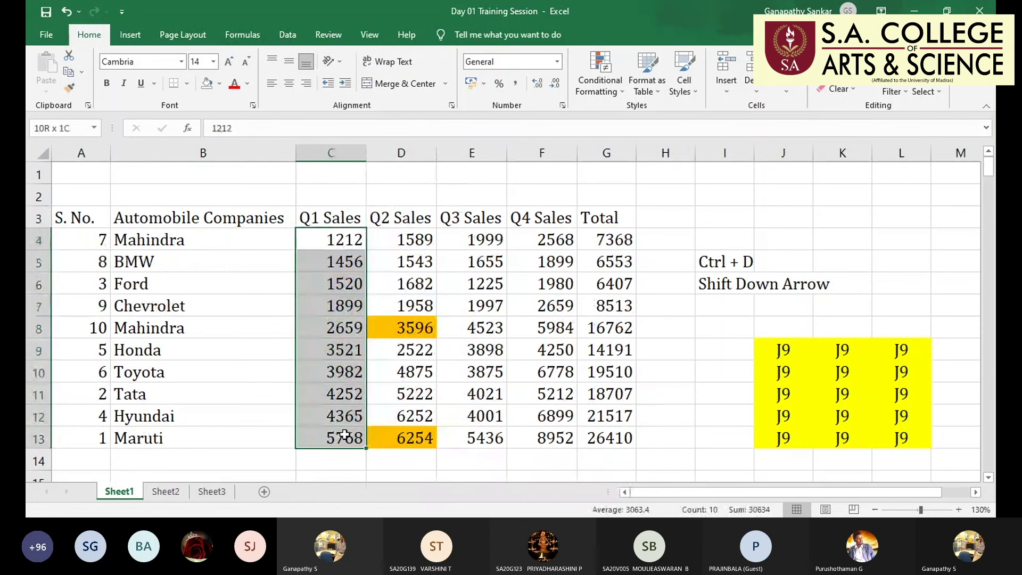
pyautogui.click(319, 217)
pyautogui.moveTo(336, 239); pyautogui.dragTo(312, 434)
pyautogui.click(325, 238)
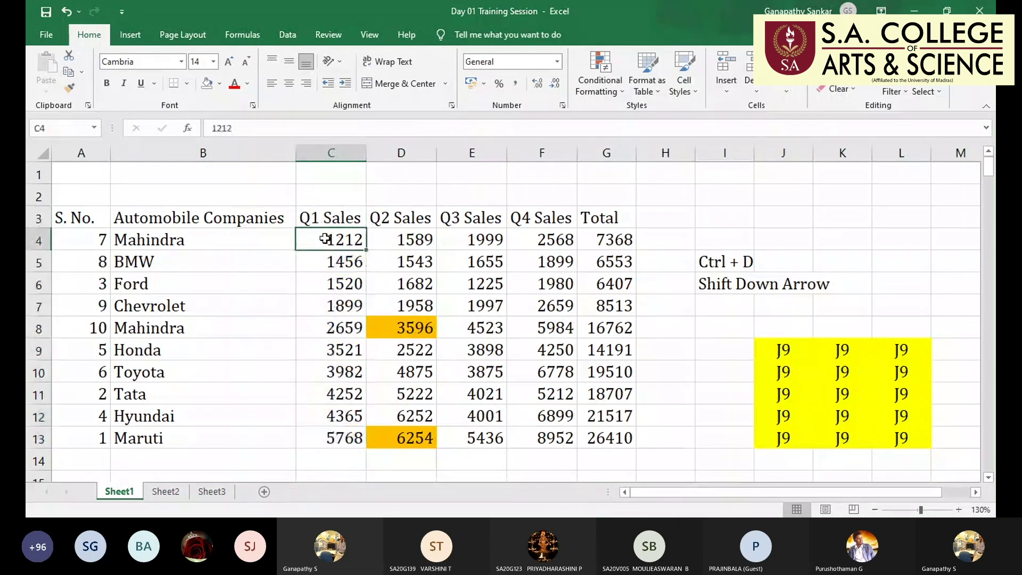
pyautogui.click(404, 237)
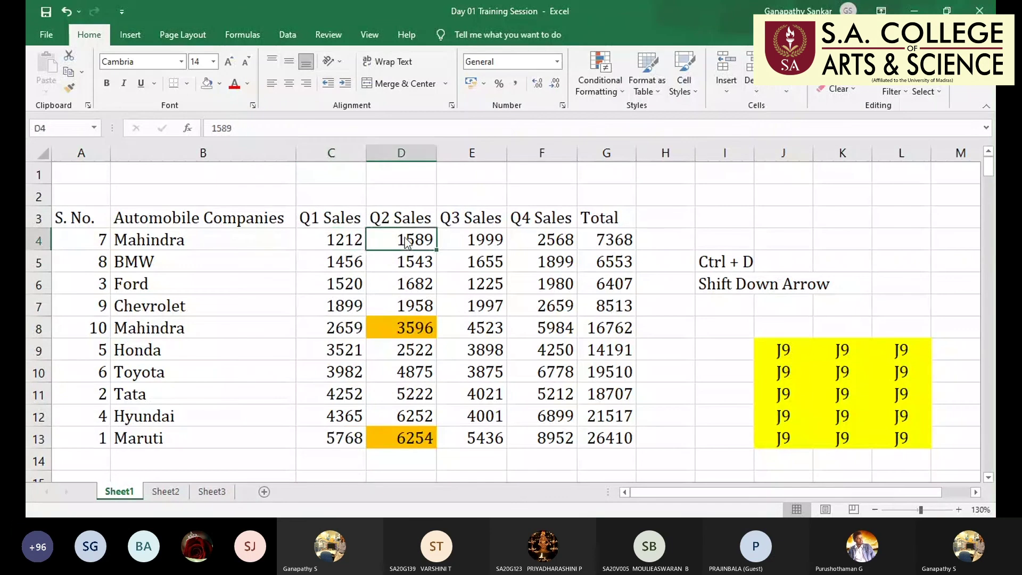
# Sort the automobile sales data by the Q2 Sales column from largest to smallest
pyautogui.rightClick(404, 237)
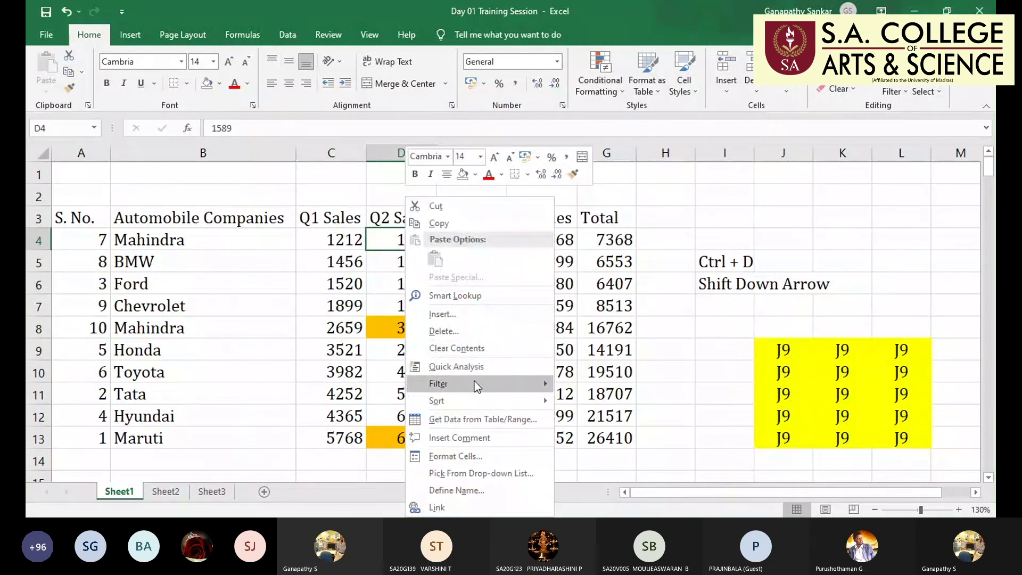
pyautogui.moveTo(470, 398)
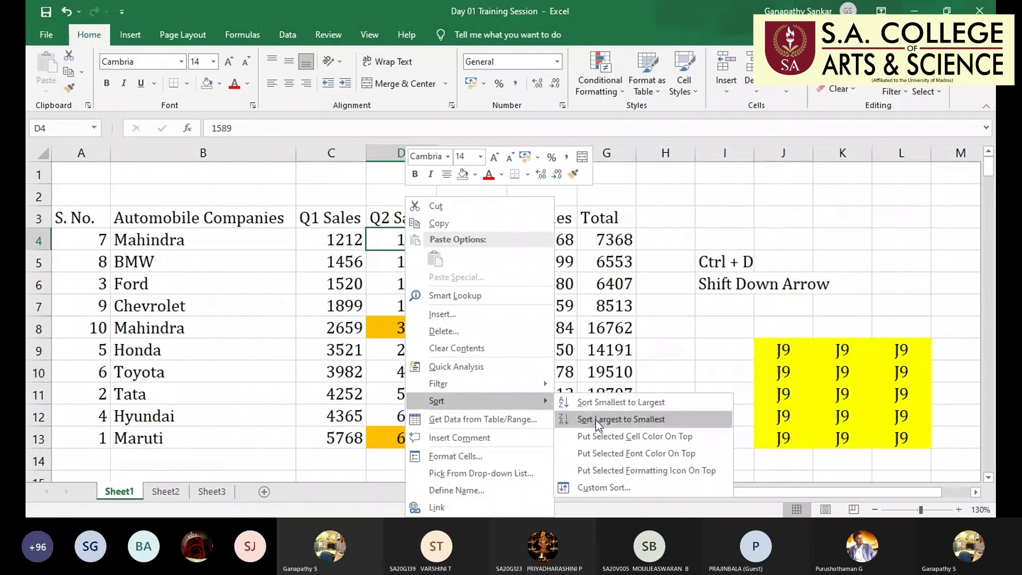
pyautogui.click(595, 420)
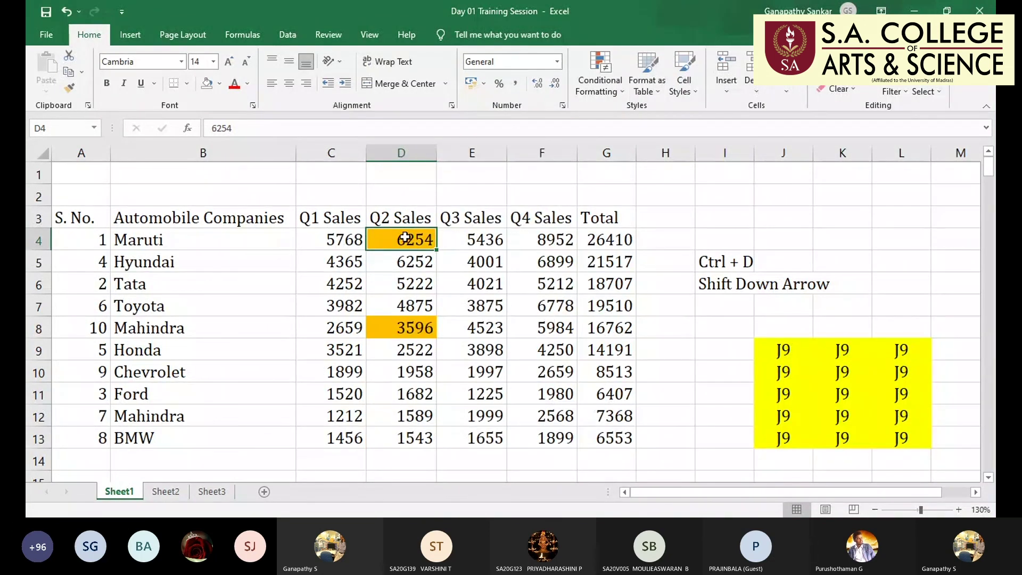
# Highlight the Q1 and Q3 Sales columns for comparison and clear the Total column in G3:G13
pyautogui.moveTo(335, 213); pyautogui.dragTo(341, 437)
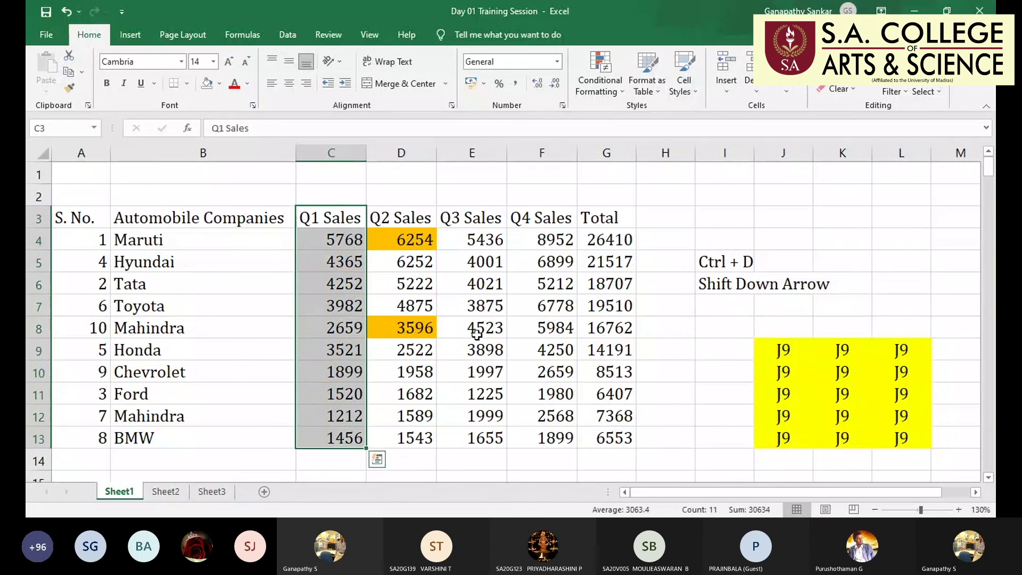
pyautogui.moveTo(482, 215); pyautogui.dragTo(487, 424)
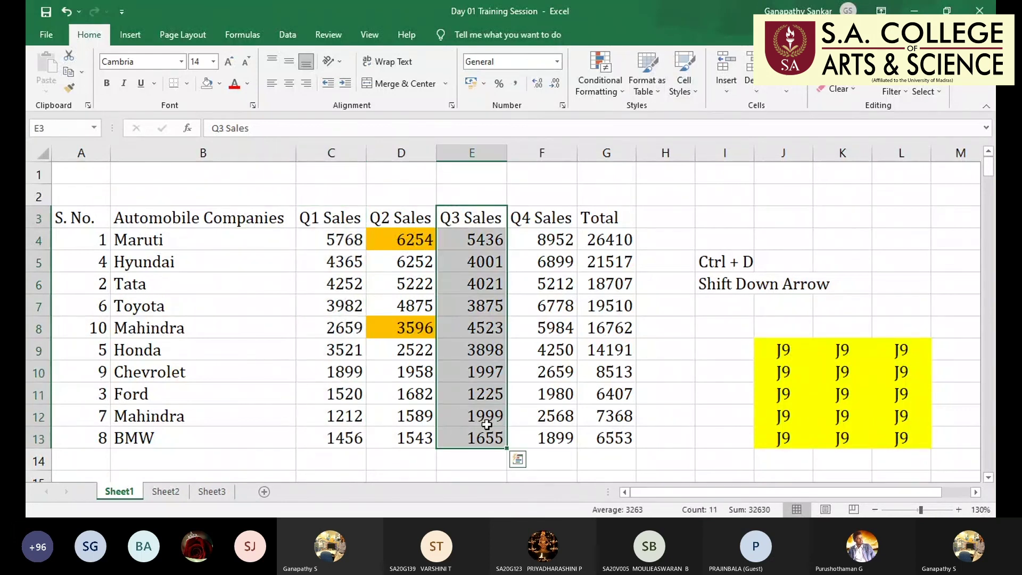
pyautogui.click(540, 218)
pyautogui.moveTo(604, 216); pyautogui.dragTo(616, 432)
pyautogui.press('Delete')
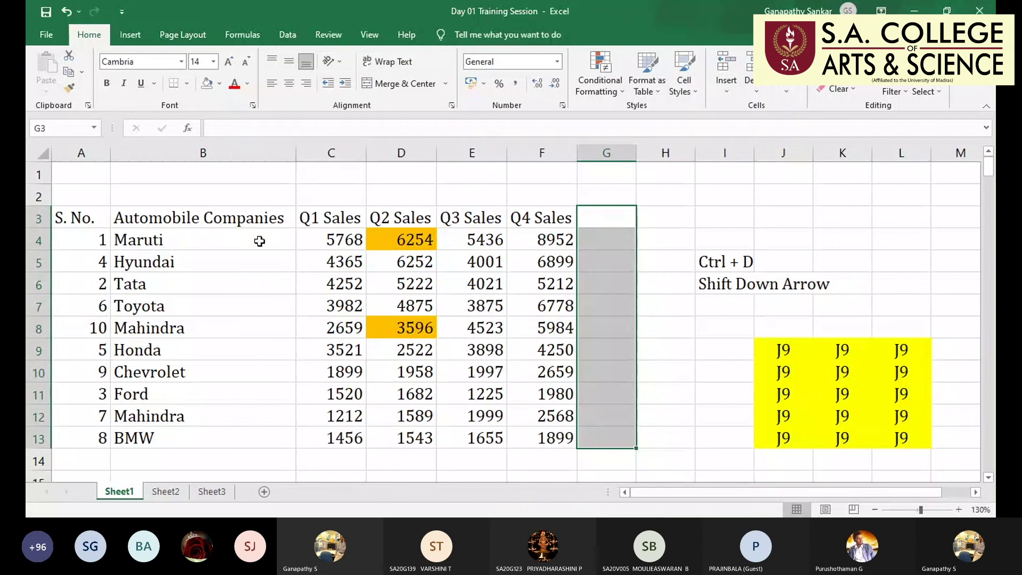
# Select the remaining sales data, and undo the Total column deletion and the Q2 Sales and Q1 Sales sorts
pyautogui.click(73, 228)
pyautogui.hotkey('ctrl', 'a')
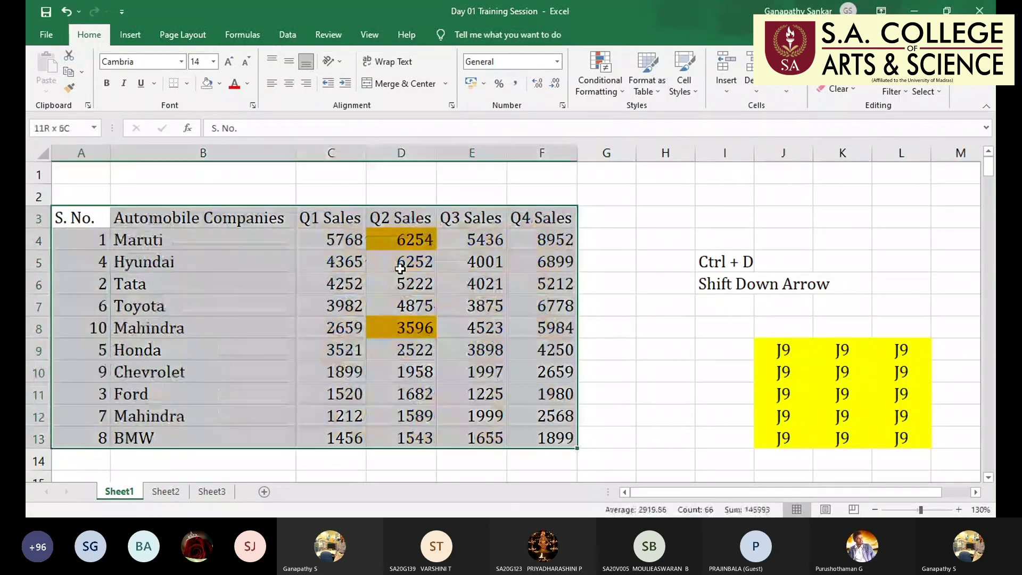
pyautogui.hotkey('ctrl', 'z')
pyautogui.hotkey('ctrl', 'z')
pyautogui.hotkey('ctrl', 'z')
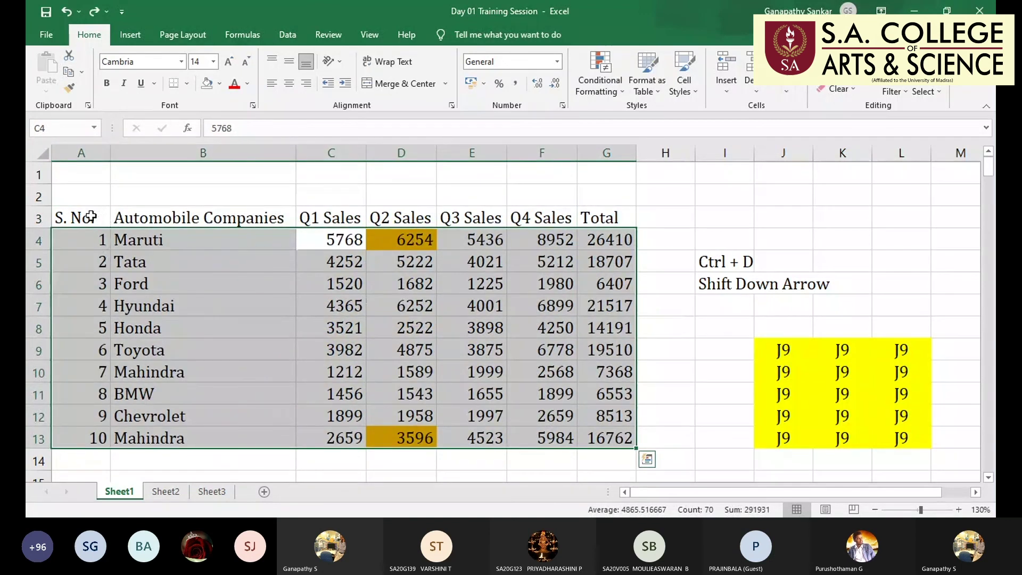
# Make the header row A3:G3 of the sales data bold, from S. No. to Total
pyautogui.moveTo(74, 217); pyautogui.dragTo(583, 429)
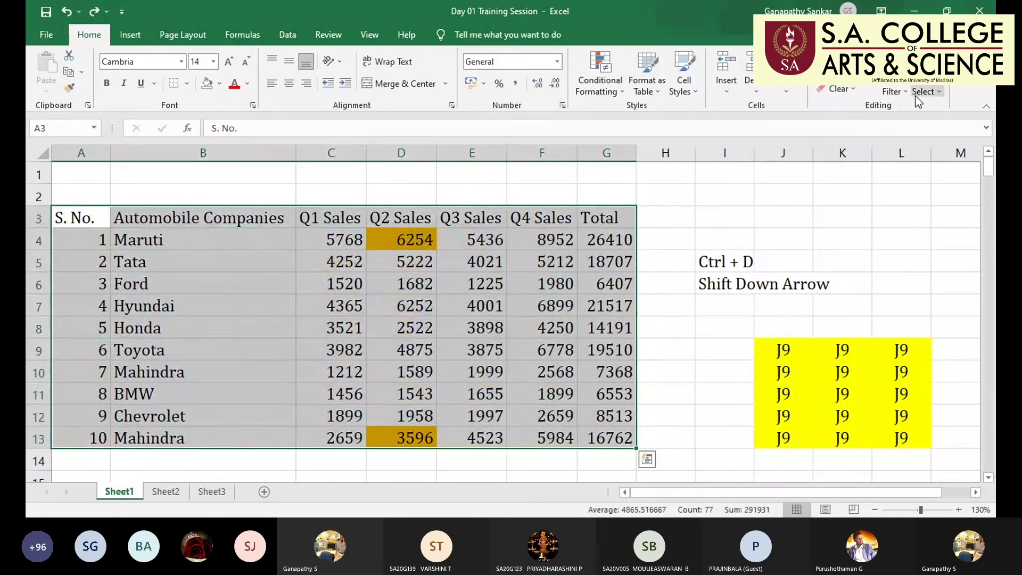
pyautogui.click(75, 217)
pyautogui.hotkey('shift', 'Right')
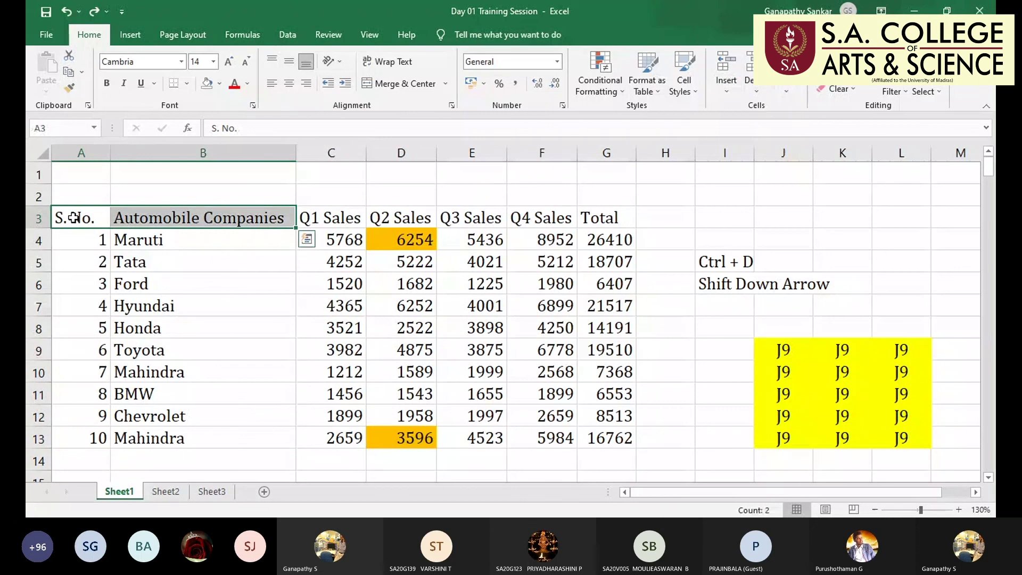
pyautogui.hotkey('shift', 'Right')
pyautogui.hotkey('shift', 'Right')
pyautogui.hotkey('shift', 'Right')
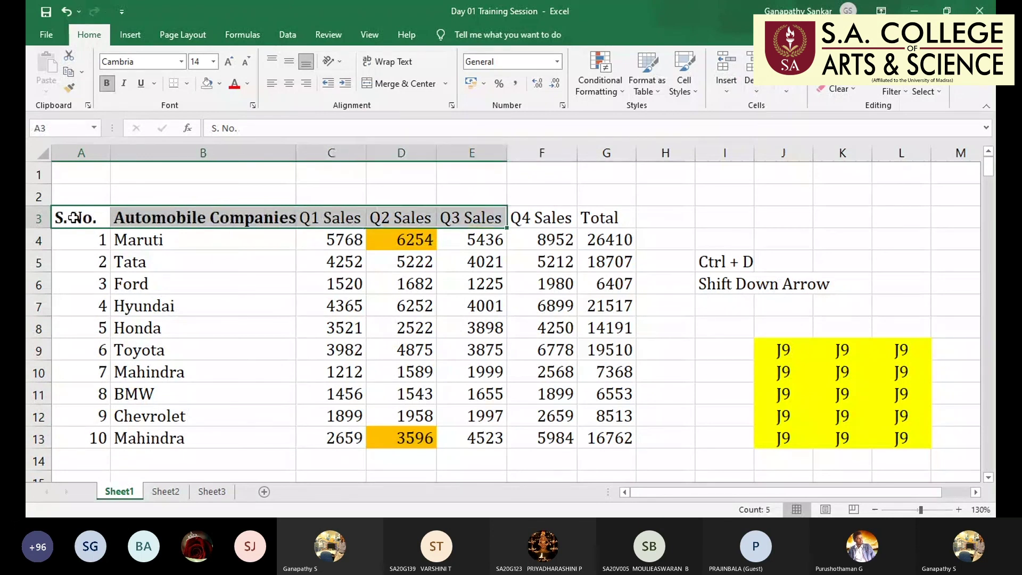
pyautogui.hotkey('shift', 'Right')
pyautogui.hotkey('shift', 'Right')
pyautogui.hotkey('ctrl', 'b')
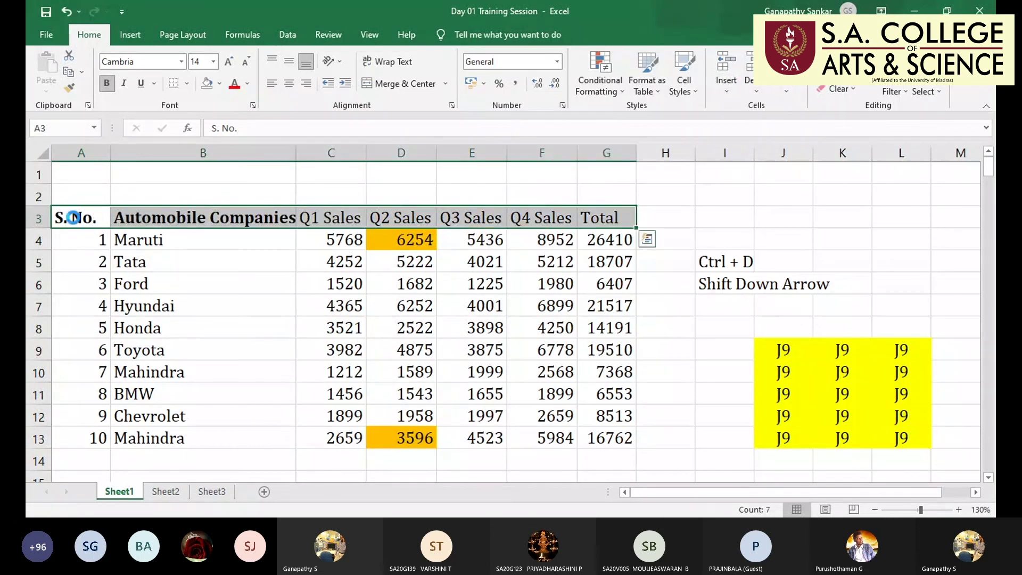
# Start a custom sort on A3:G13, choose S. No. as the sort column, and view the case and orientation options
pyautogui.click(73, 217)
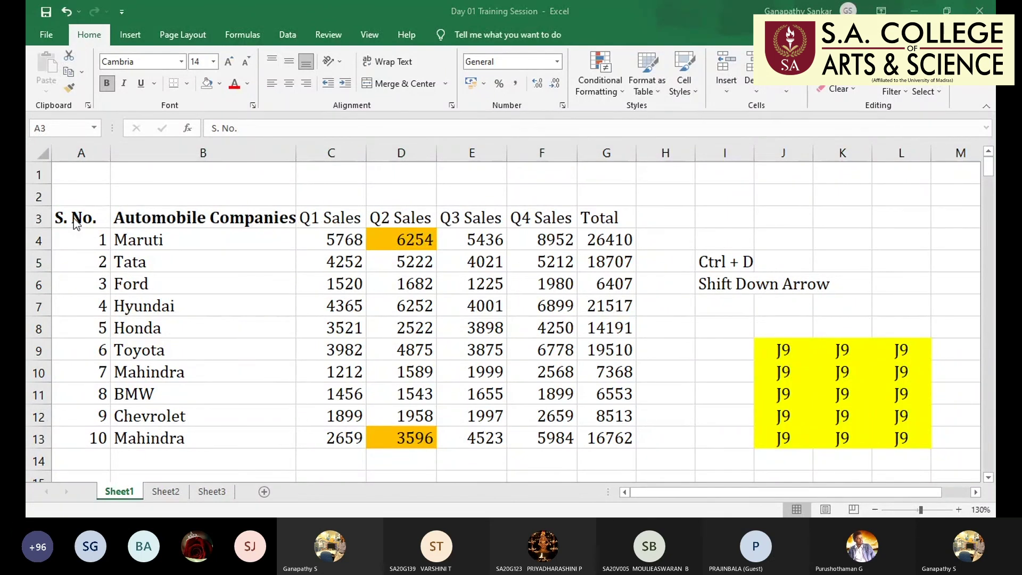
pyautogui.hotkey('ctrl', 'shift', 'Right')
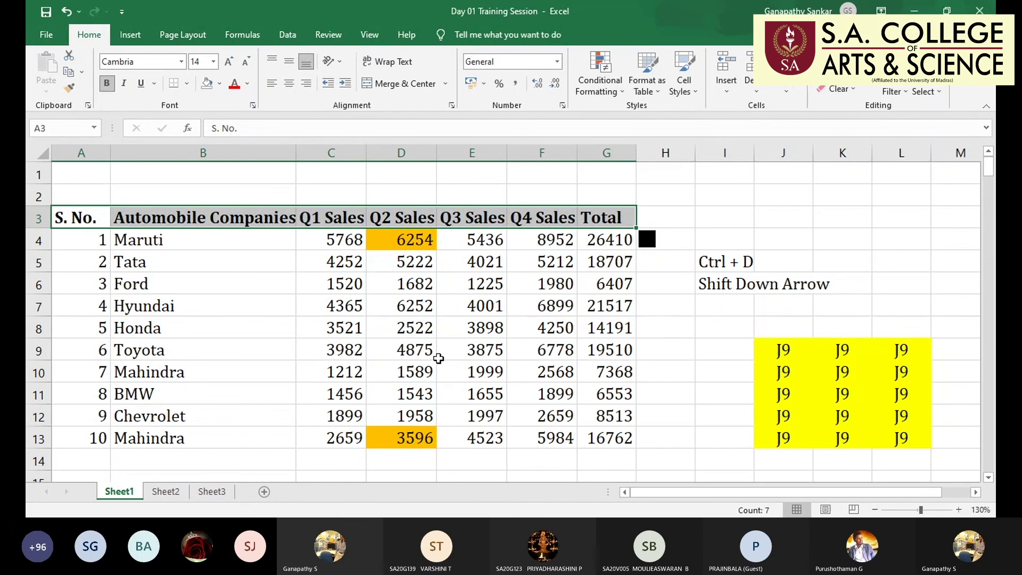
pyautogui.hotkey('ctrl', 'shift', 'Down')
pyautogui.click(894, 91)
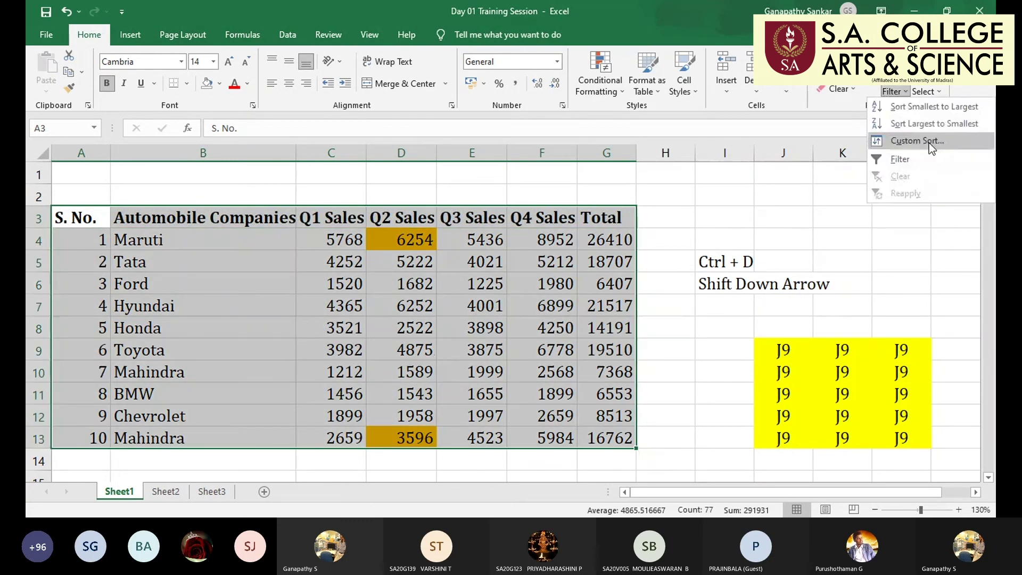
pyautogui.click(928, 143)
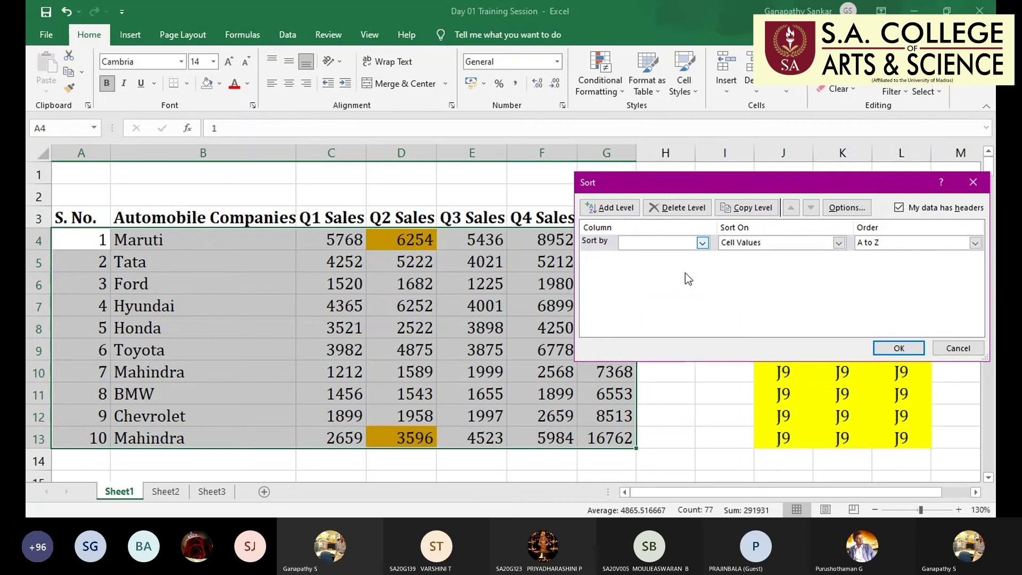
pyautogui.press('Down')
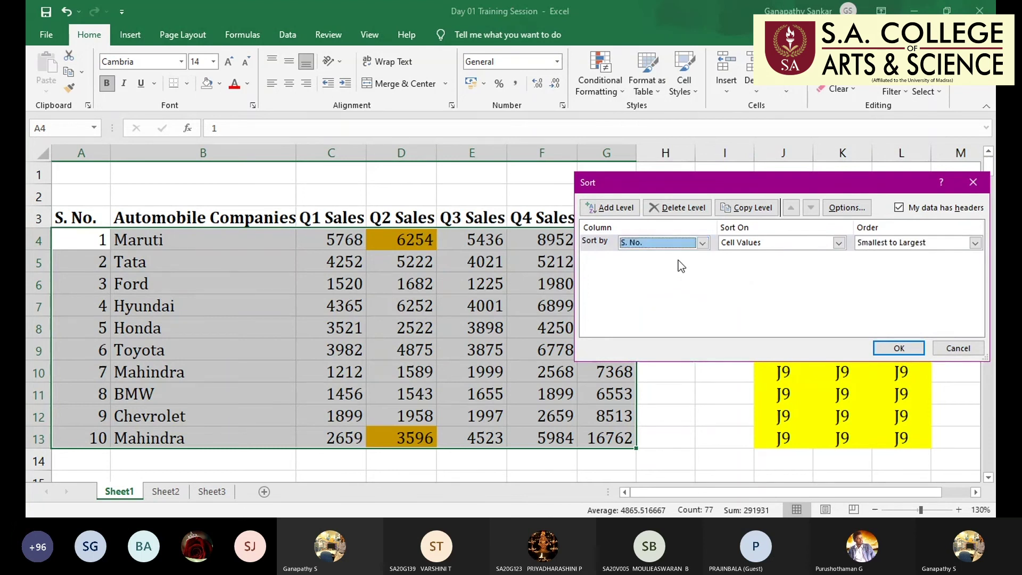
pyautogui.click(846, 208)
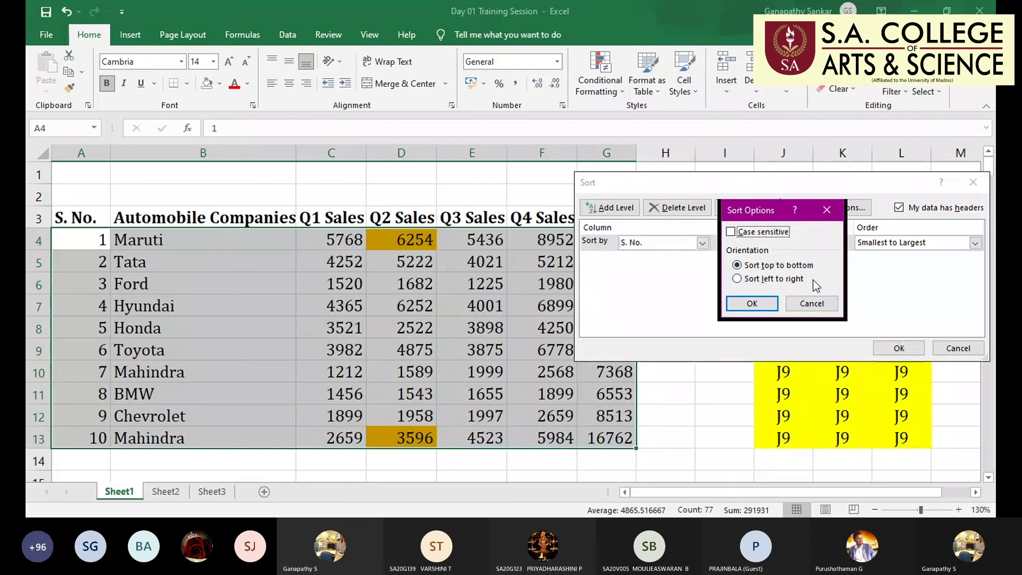
pyautogui.press('Escape')
# Toggle the option that the data has headers off and on to compare column letters with header names, leave it enabled, and close the sort settings
pyautogui.click(900, 209)
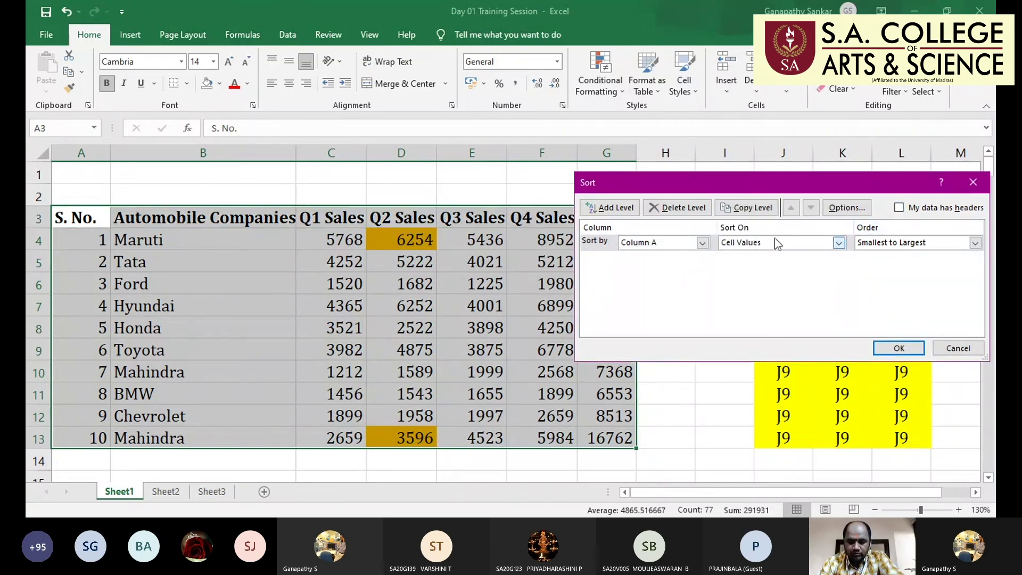
pyautogui.click(899, 208)
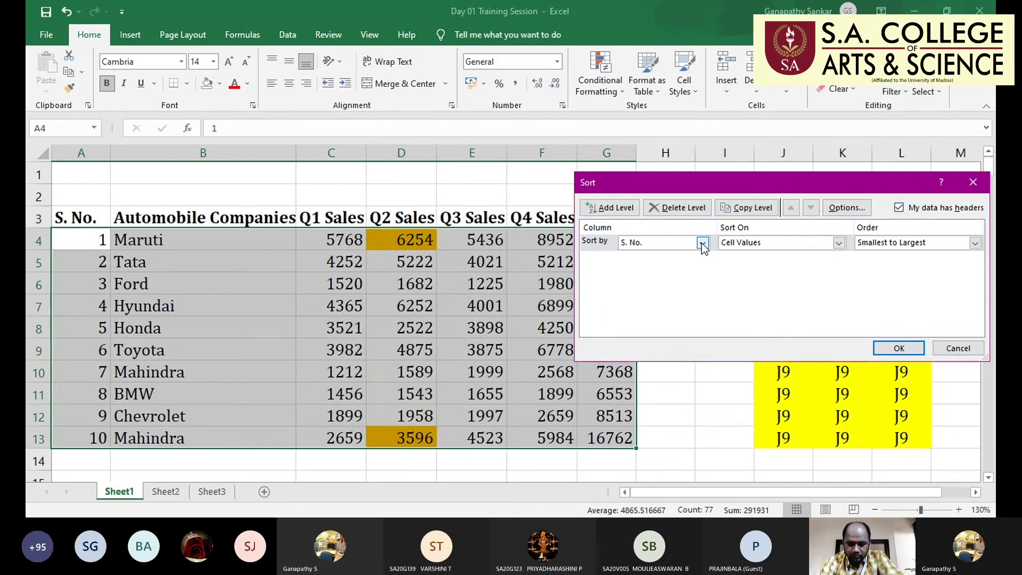
pyautogui.click(899, 208)
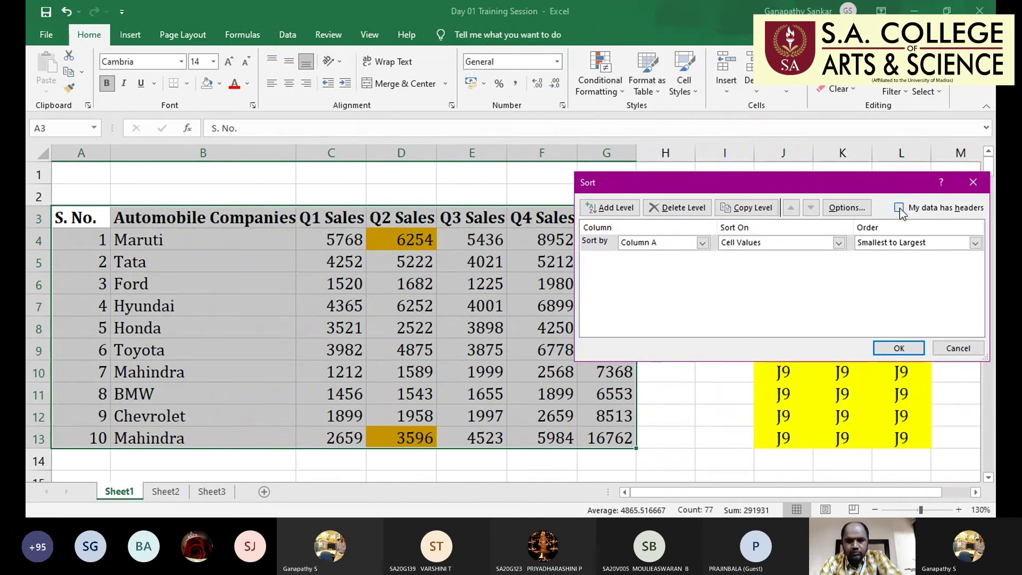
pyautogui.click(899, 208)
pyautogui.click(899, 208)
pyautogui.click(899, 208)
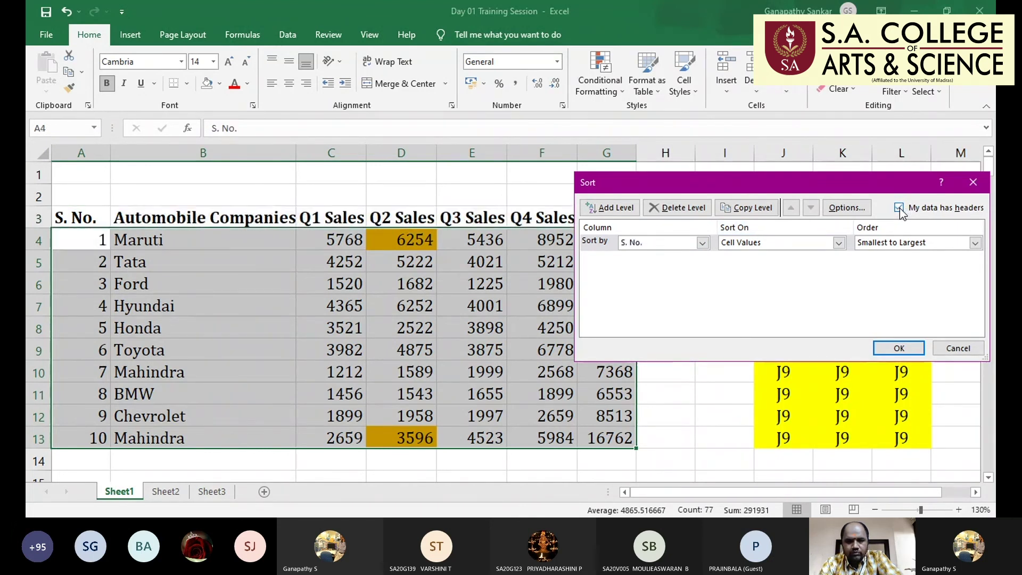
pyautogui.click(898, 208)
pyautogui.click(899, 208)
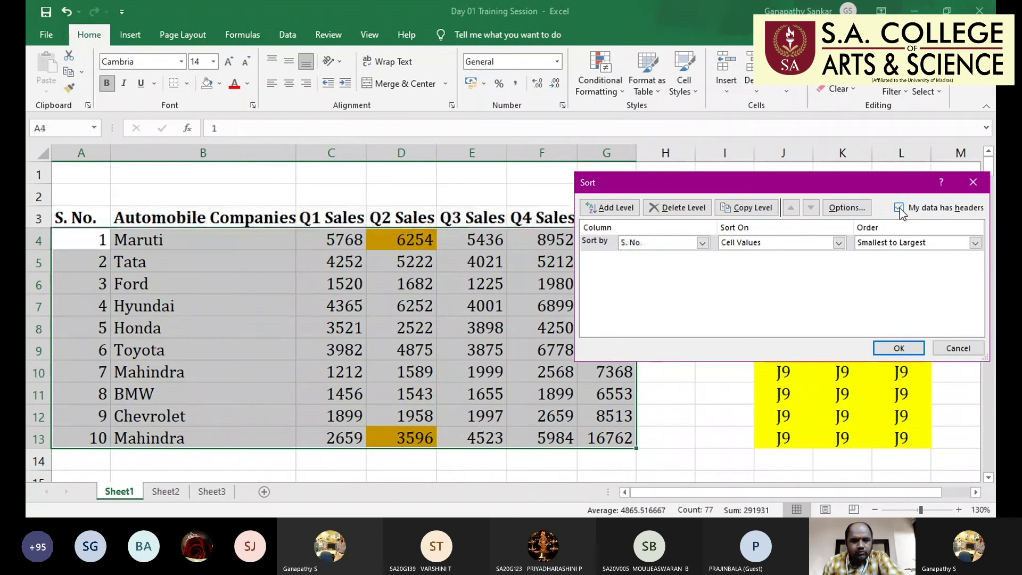
pyautogui.click(899, 208)
pyautogui.click(899, 208)
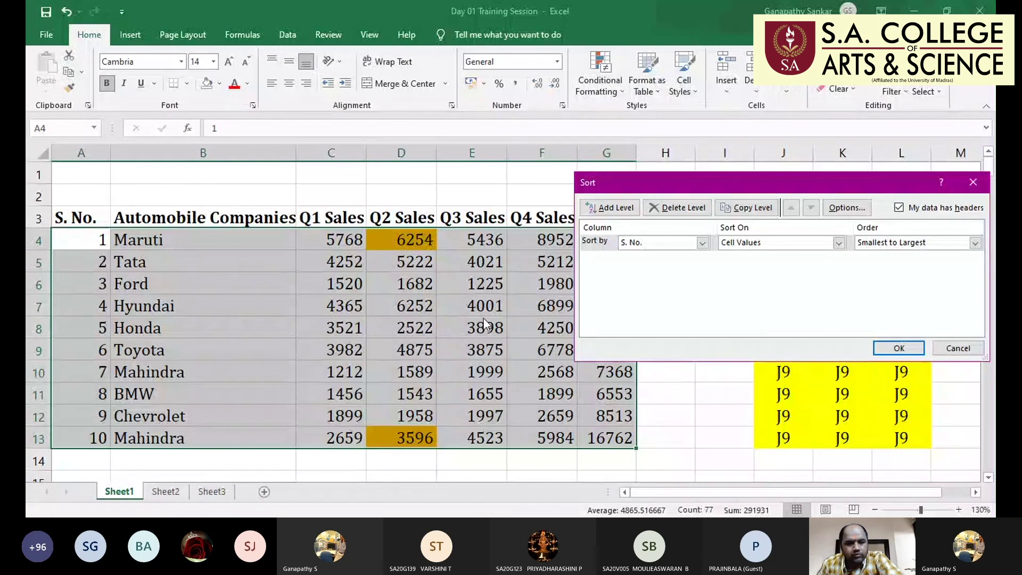
pyautogui.press('Return')
# Clear the header row A3:G3 and undo the deletion
pyautogui.doubleClick(80, 218)
pyautogui.press('Escape')
pyautogui.moveTo(80, 217); pyautogui.dragTo(585, 216)
pyautogui.press('Delete')
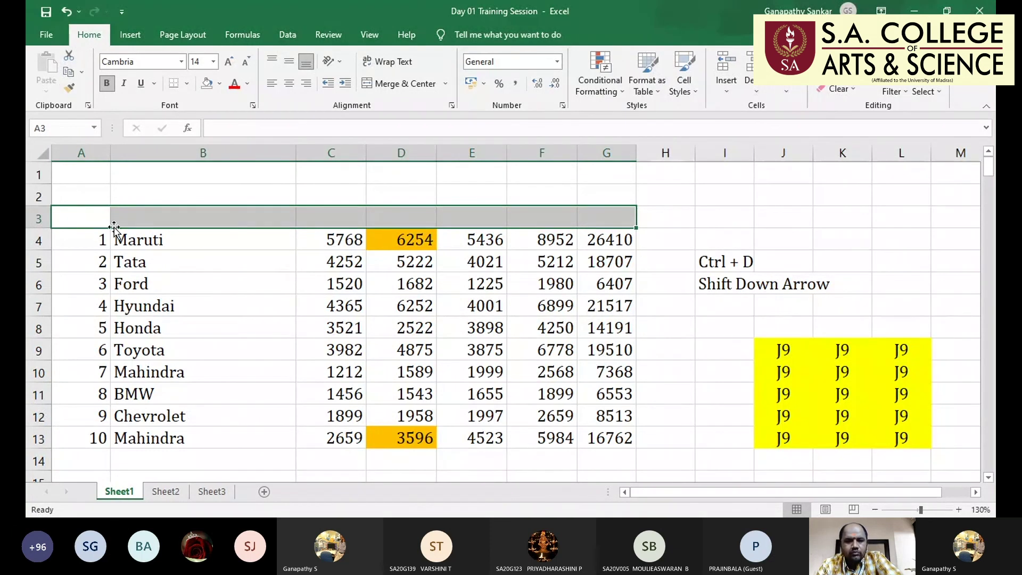
pyautogui.hotkey('ctrl', 'z')
# Sort A3:G13 by Automobile Companies on cell values from A to Z, treating row 3 as headers, and review the company names
pyautogui.moveTo(85, 218); pyautogui.dragTo(607, 438)
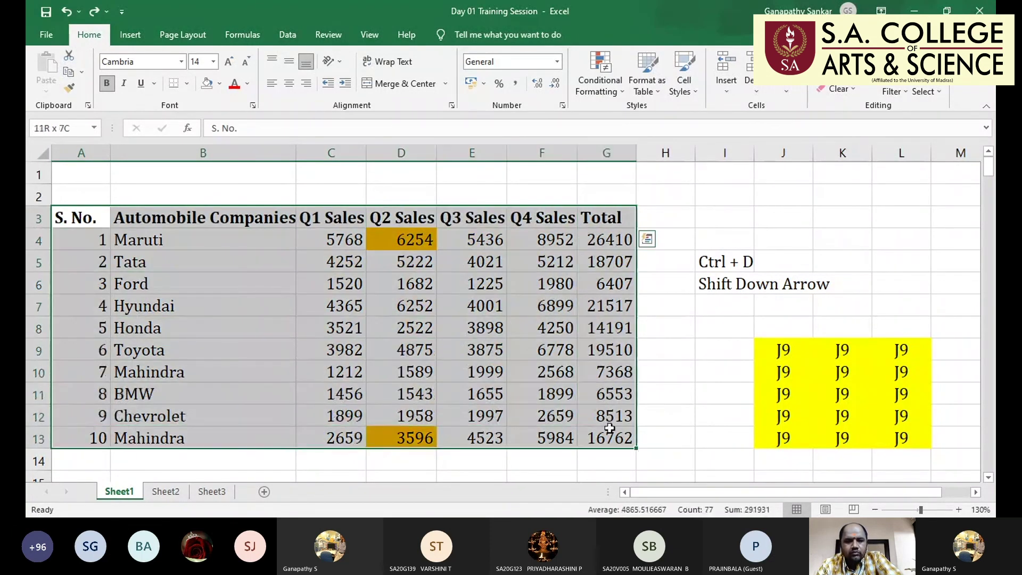
pyautogui.click(895, 90)
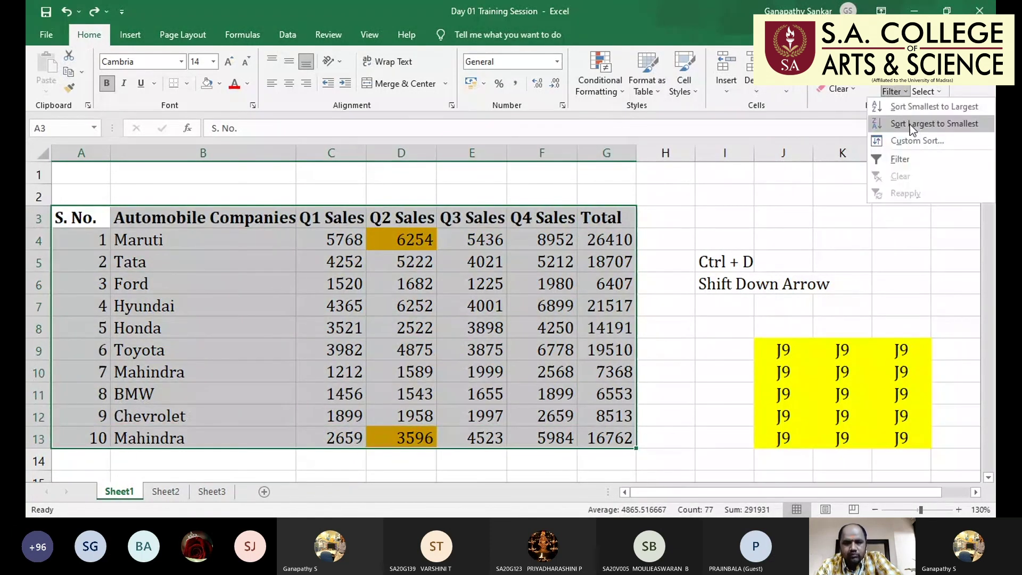
pyautogui.click(909, 125)
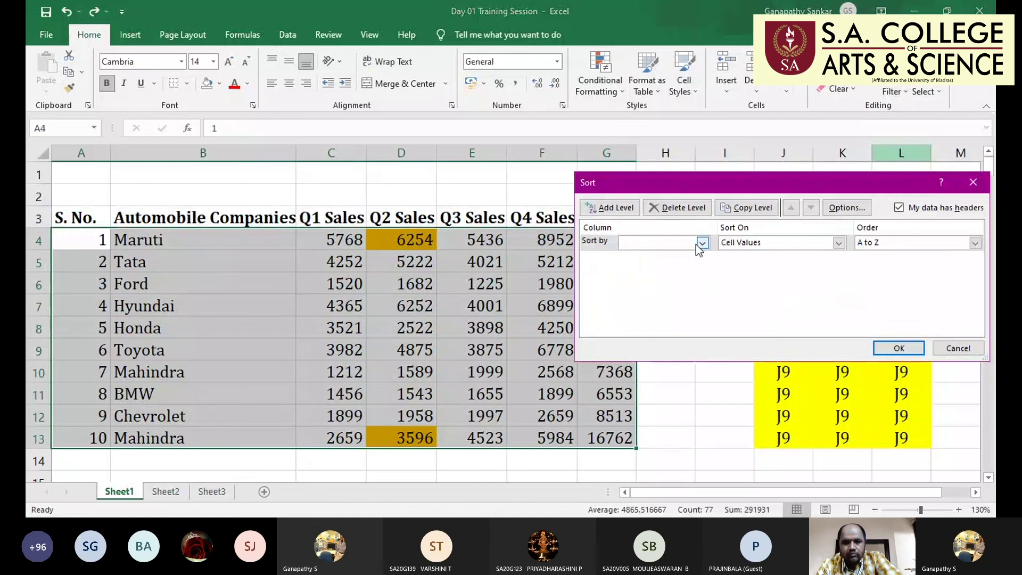
pyautogui.click(700, 244)
pyautogui.click(685, 264)
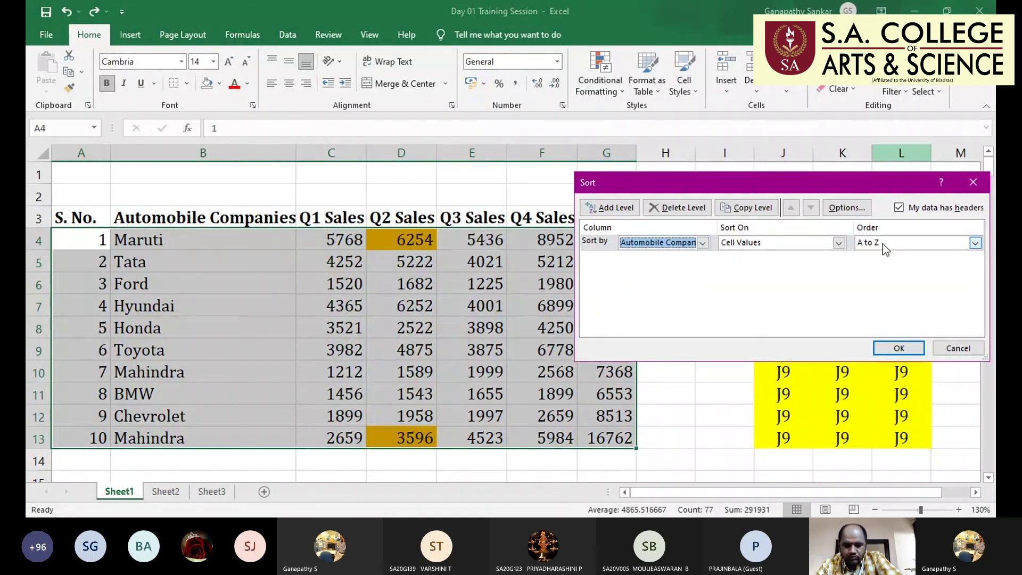
pyautogui.click(898, 348)
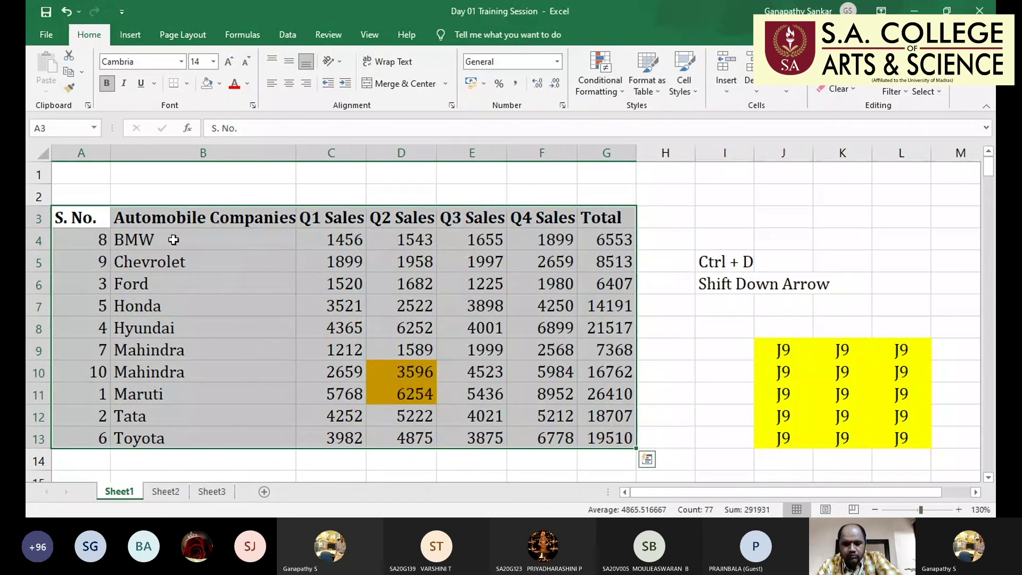
pyautogui.click(135, 240)
pyautogui.moveTo(134, 241); pyautogui.dragTo(153, 436)
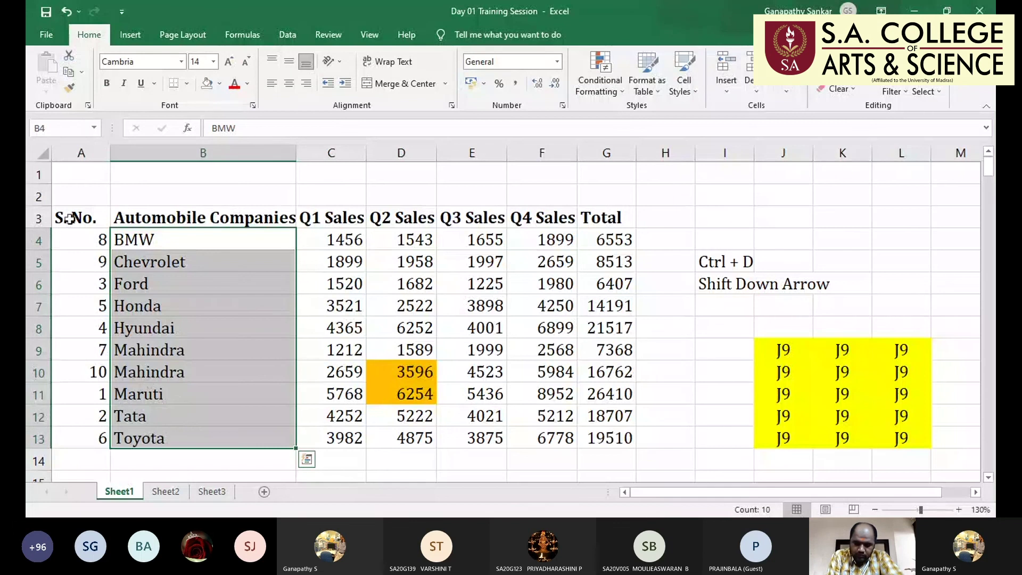
# Sort A3:G13 by Automobile Companies A to Z, then by Q1 Sales from smallest to largest, and review the Q1 values
pyautogui.moveTo(69, 219); pyautogui.dragTo(602, 433)
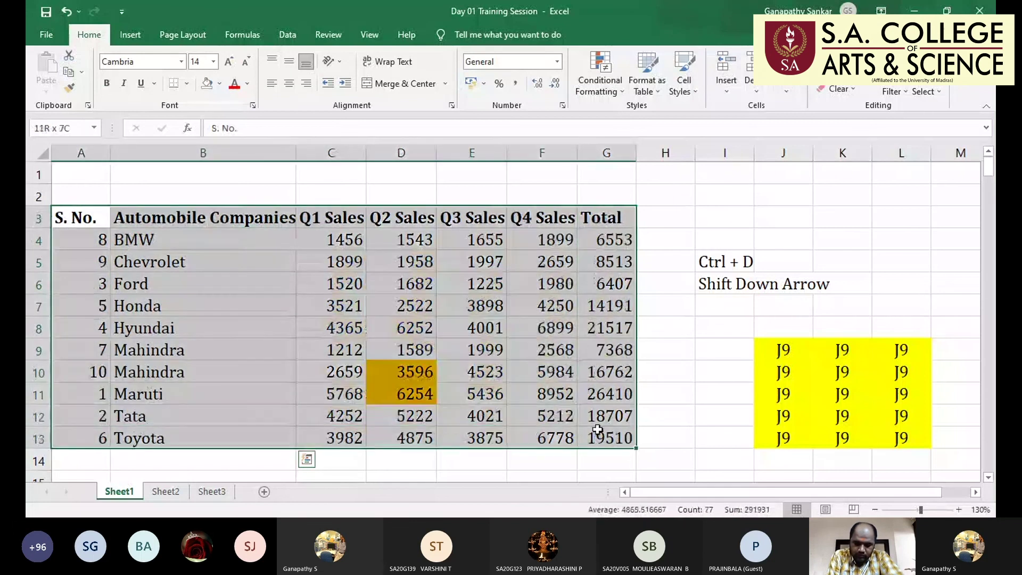
pyautogui.click(894, 92)
pyautogui.click(852, 139)
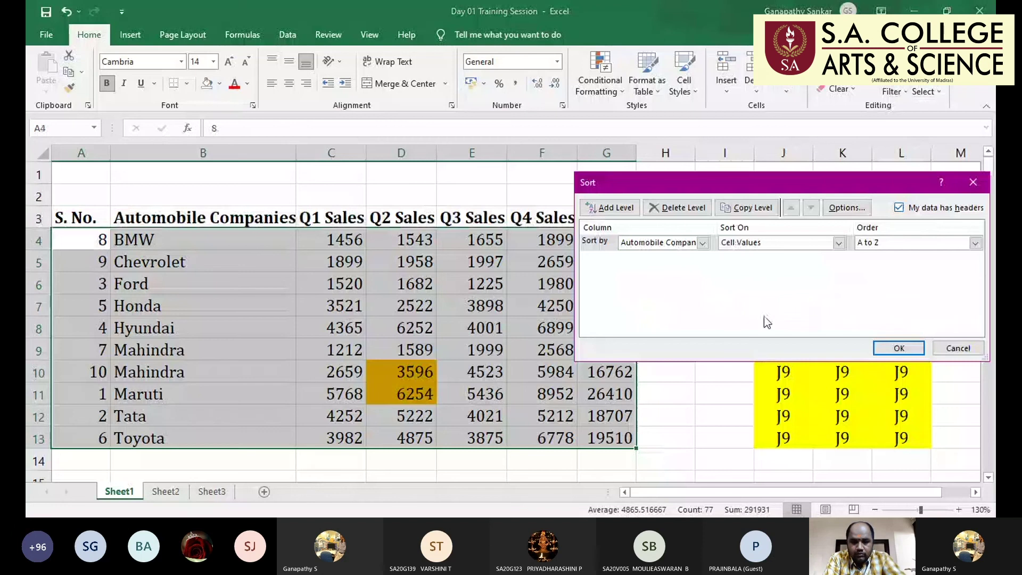
pyautogui.click(611, 208)
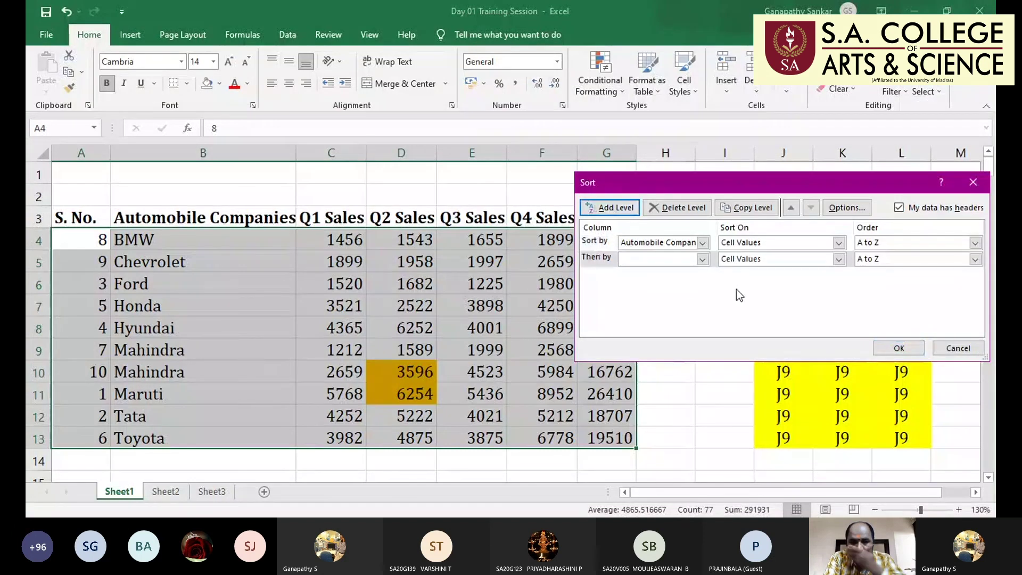
pyautogui.click(702, 259)
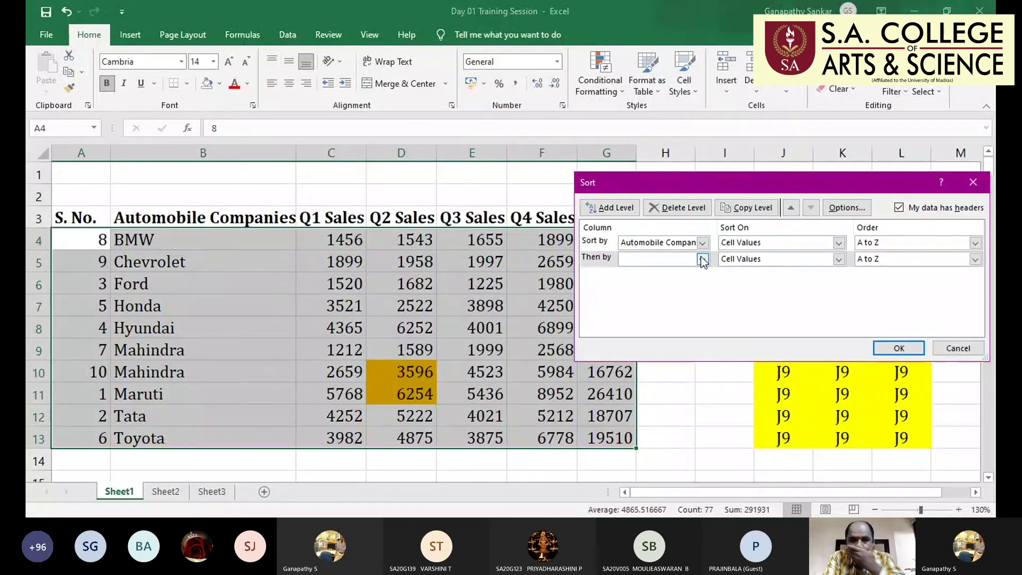
pyautogui.click(685, 291)
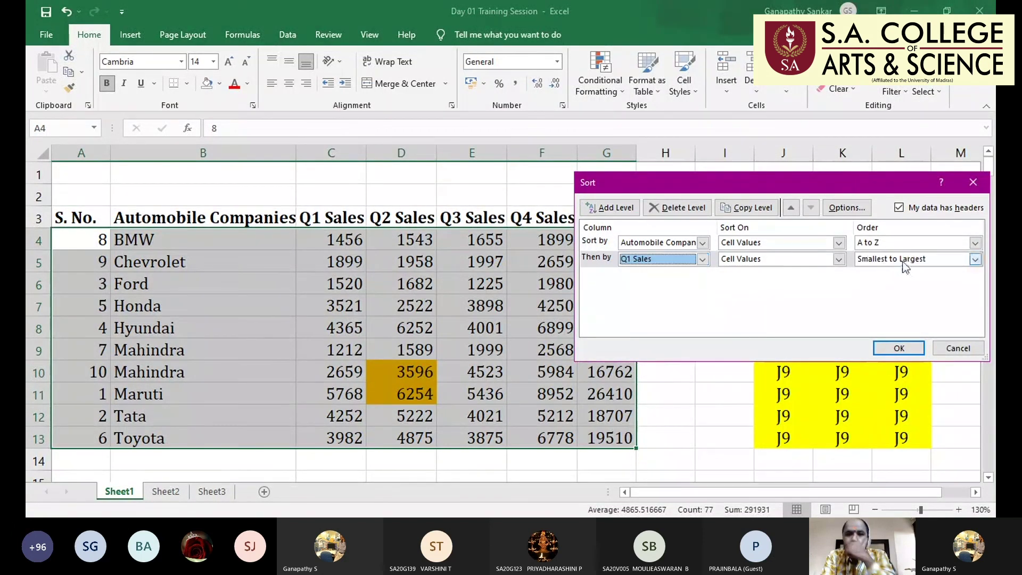
pyautogui.click(898, 349)
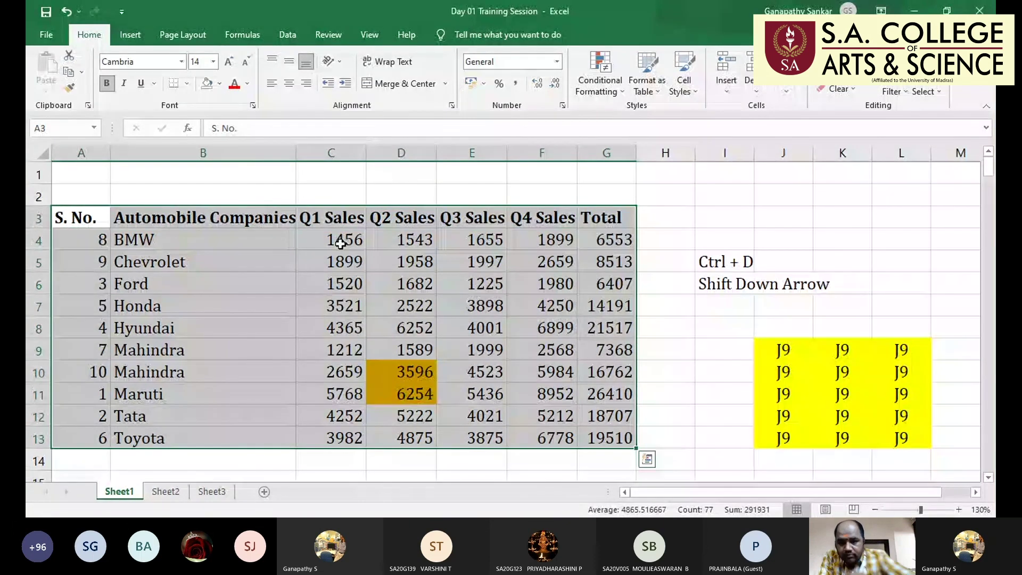
pyautogui.moveTo(340, 243); pyautogui.dragTo(352, 433)
pyautogui.click(334, 220)
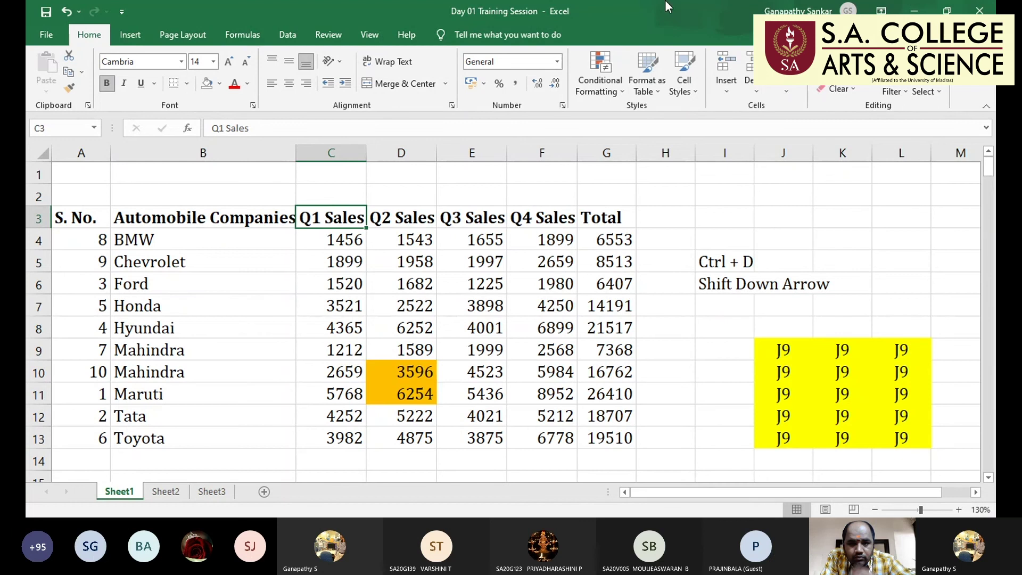
pyautogui.click(893, 91)
pyautogui.click(929, 162)
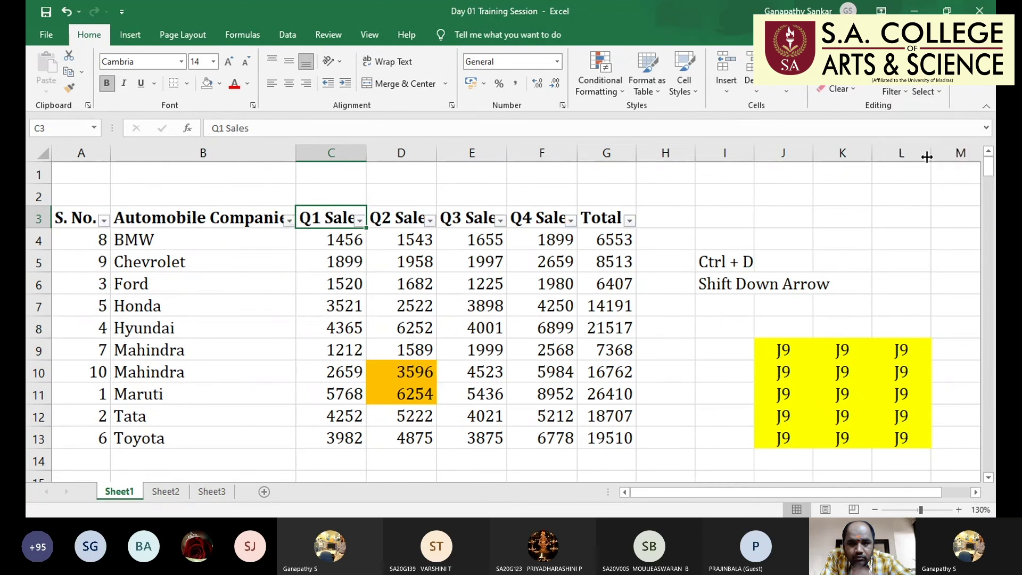
pyautogui.click(894, 91)
pyautogui.click(914, 146)
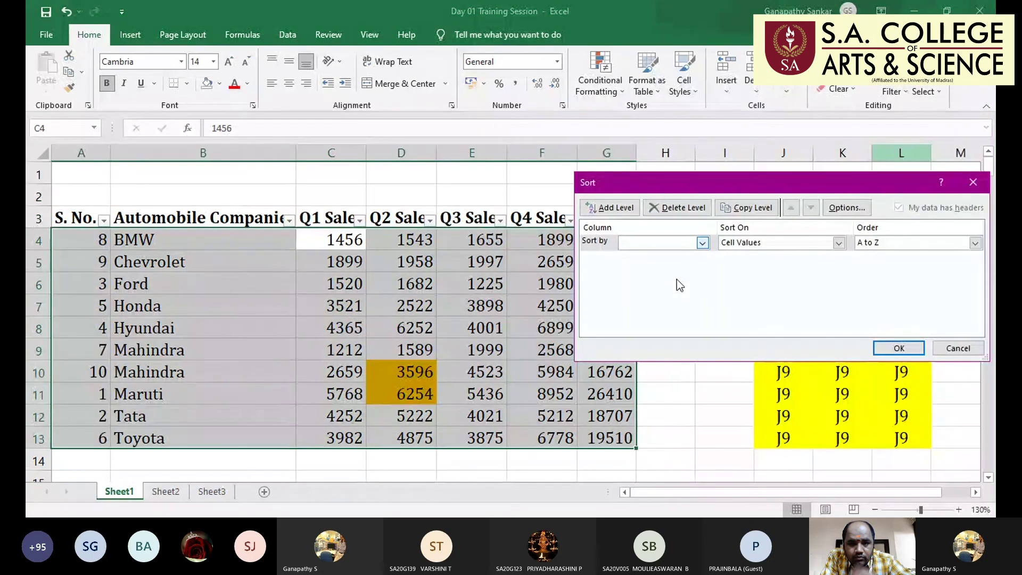
pyautogui.press('a')
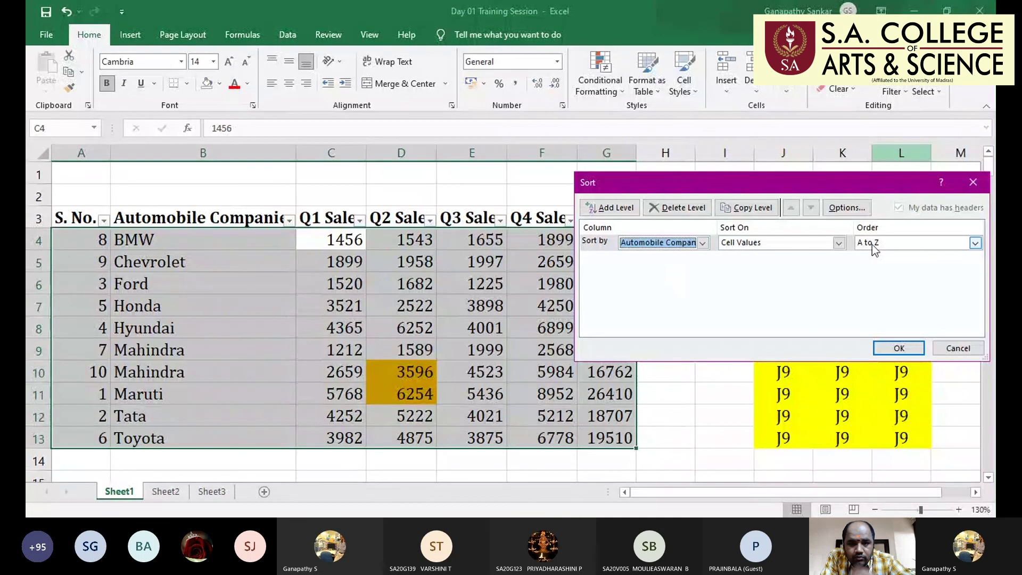
pyautogui.hotkey('alt', 'a')
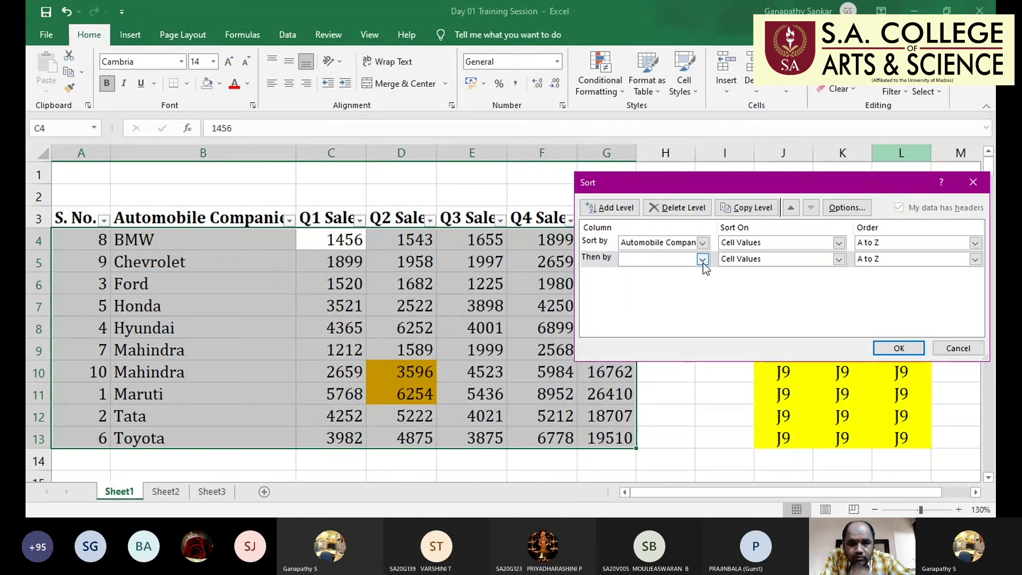
pyautogui.press('Escape')
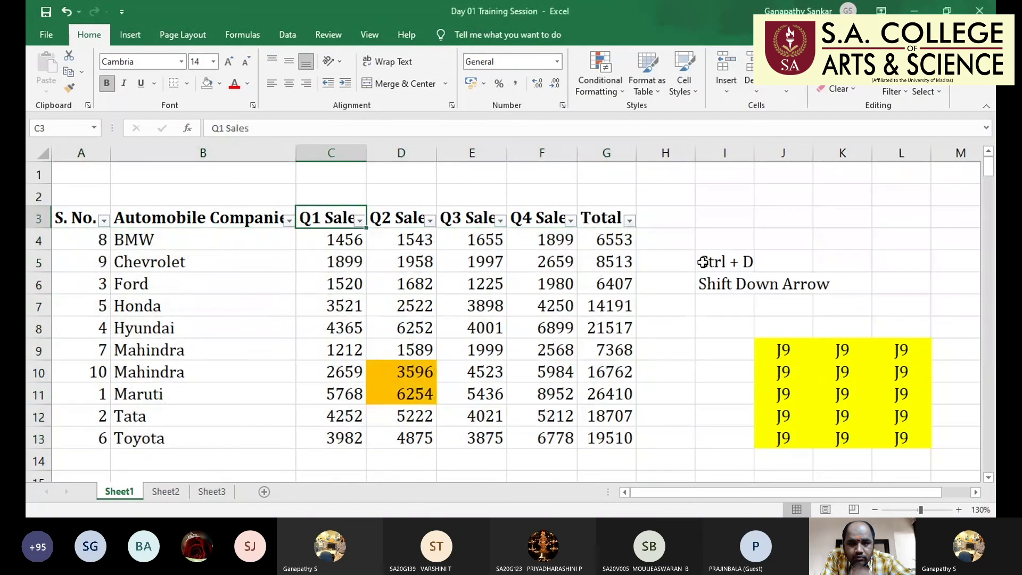
# Undo the header filters and the company-name sorting of the sales data
pyautogui.hotkey('ctrl', 'z')
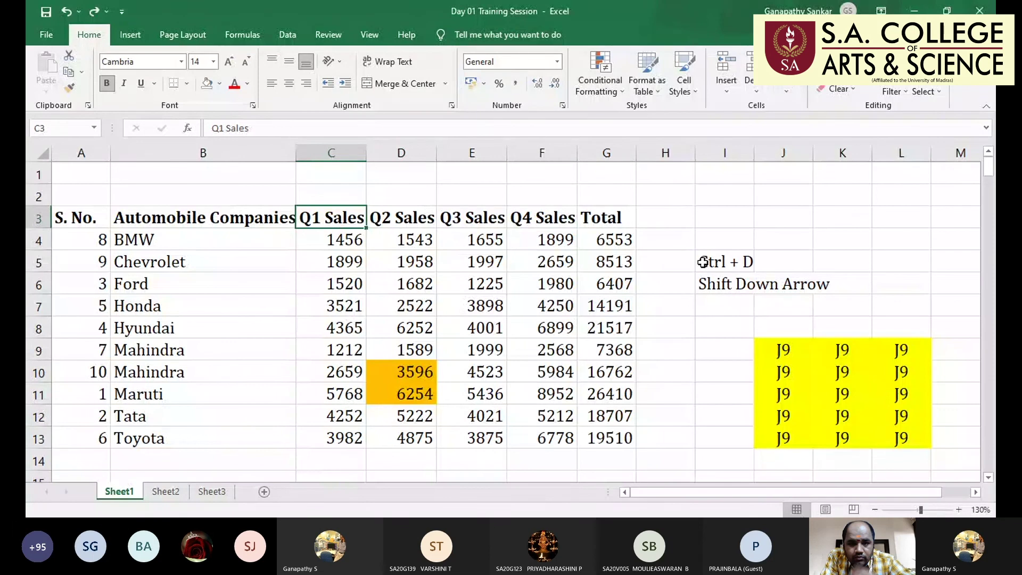
pyautogui.hotkey('ctrl', 'z')
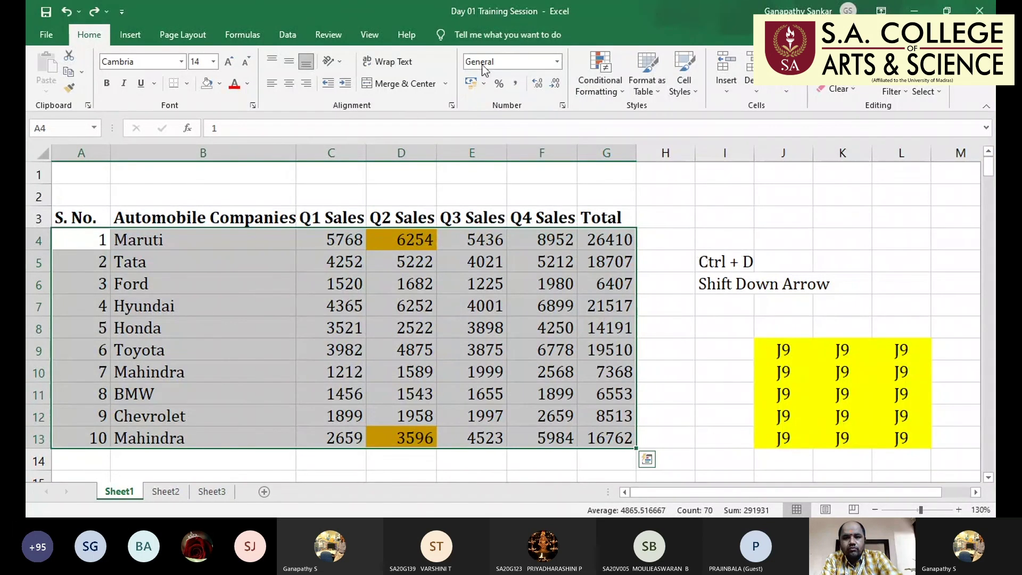
pyautogui.click(351, 260)
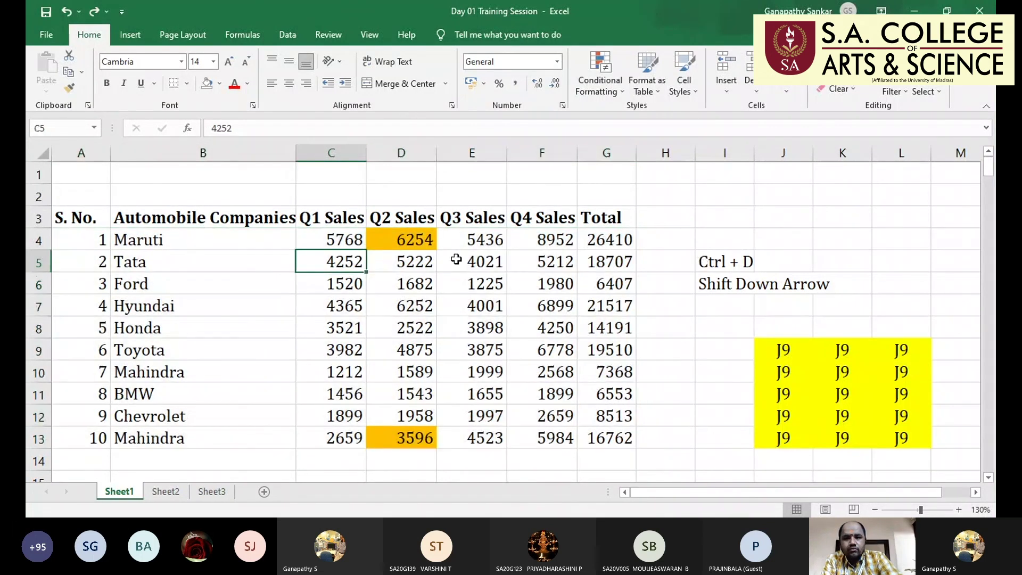
# Select the header row A3:G3 and turn on filters for the sales data
pyautogui.press('Up')
pyautogui.press('Up')
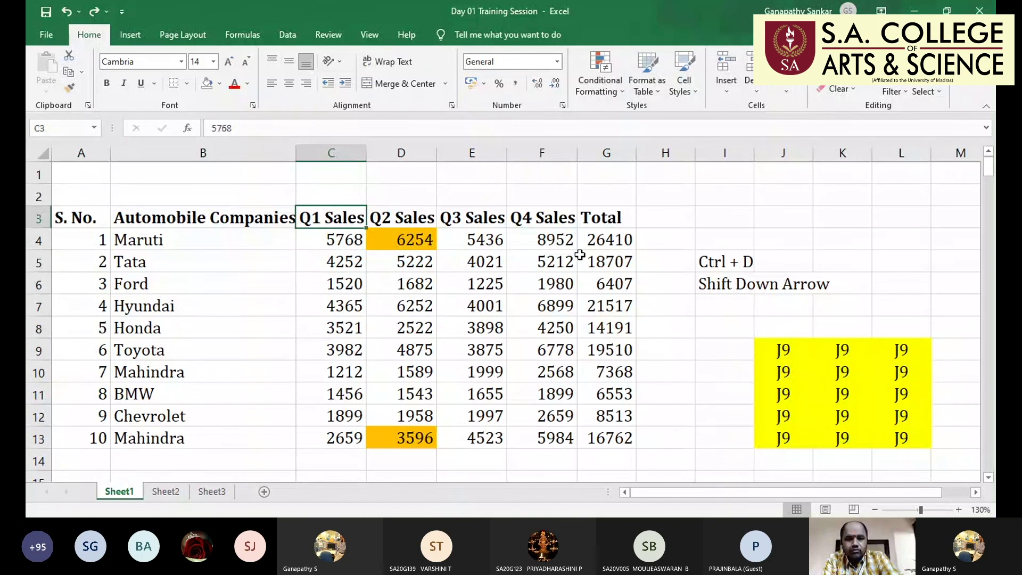
pyautogui.hotkey('ctrl', 'Left')
pyautogui.hotkey('ctrl', 'shift', 'Right')
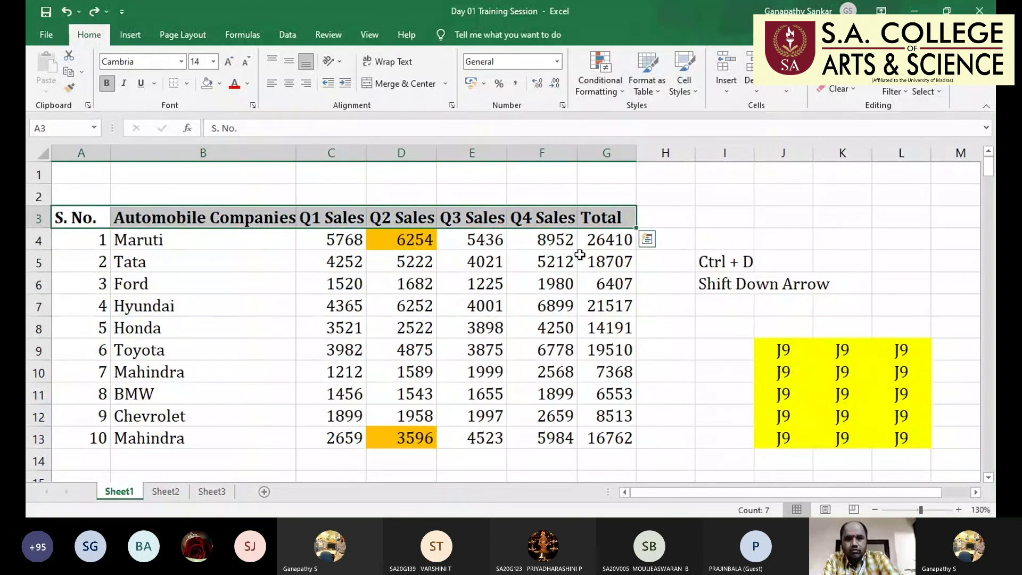
pyautogui.hotkey('ctrl', 'shift', 'Down')
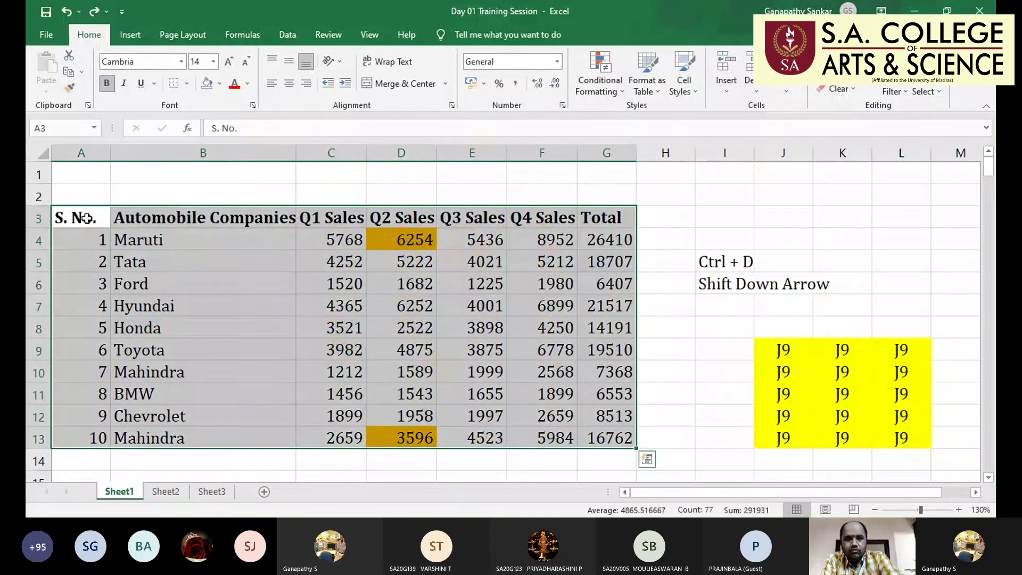
pyautogui.moveTo(86, 217); pyautogui.dragTo(615, 216)
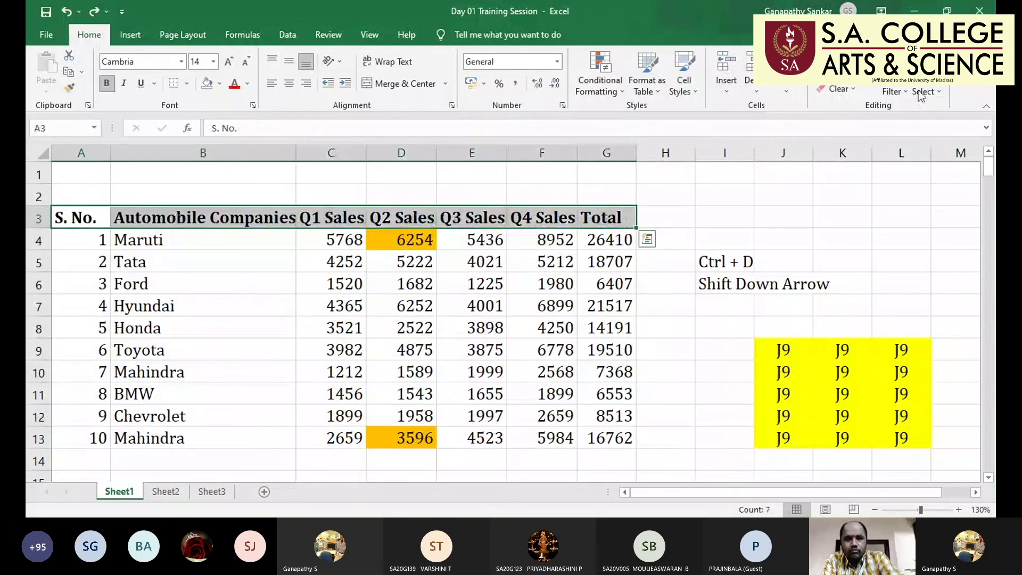
pyautogui.click(892, 91)
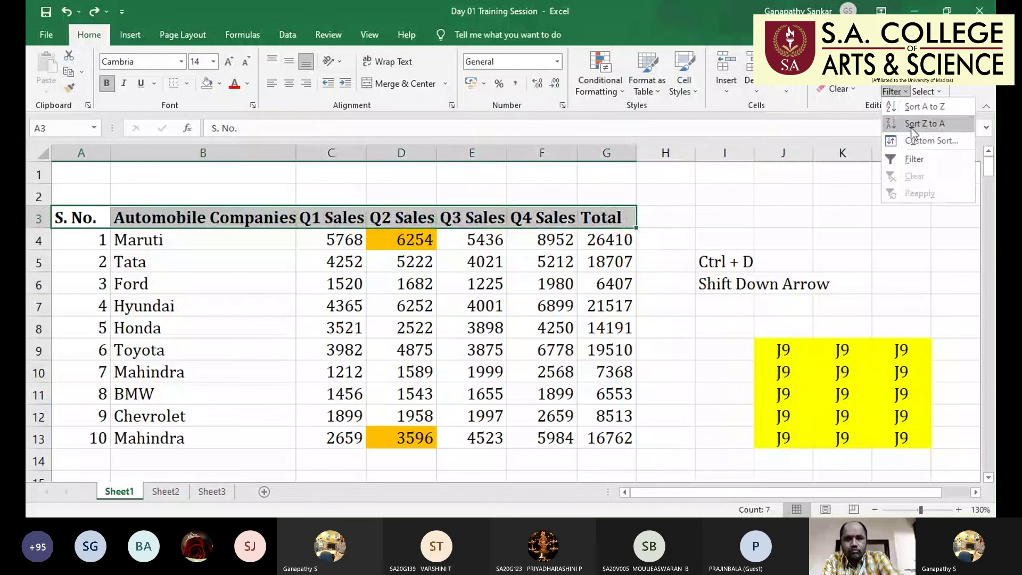
pyautogui.click(916, 160)
pyautogui.click(335, 221)
pyautogui.click(261, 216)
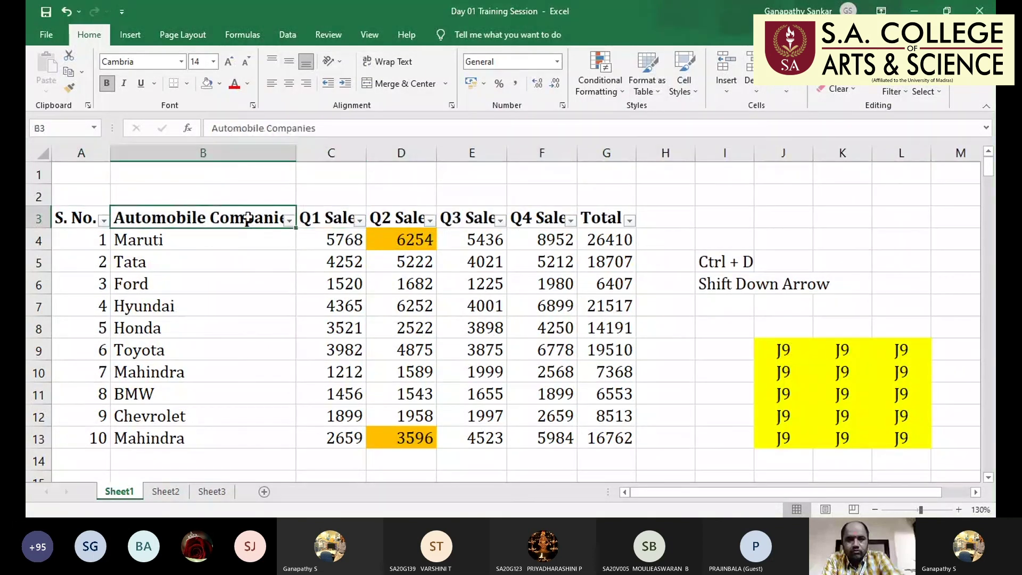
# Filter the Automobile Companies column to show only BMW and select the filtered record across columns A to G
pyautogui.click(289, 220)
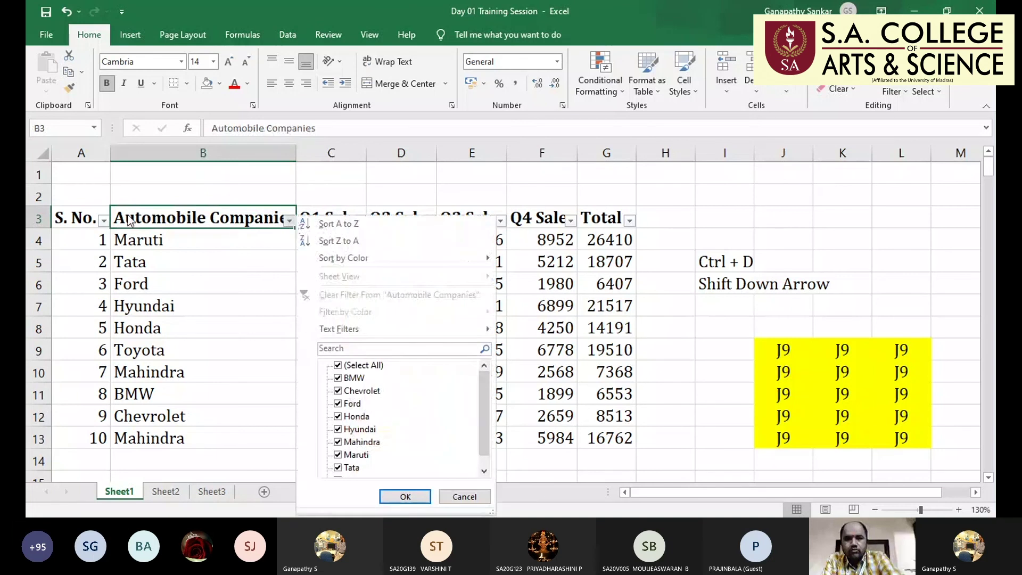
pyautogui.click(107, 220)
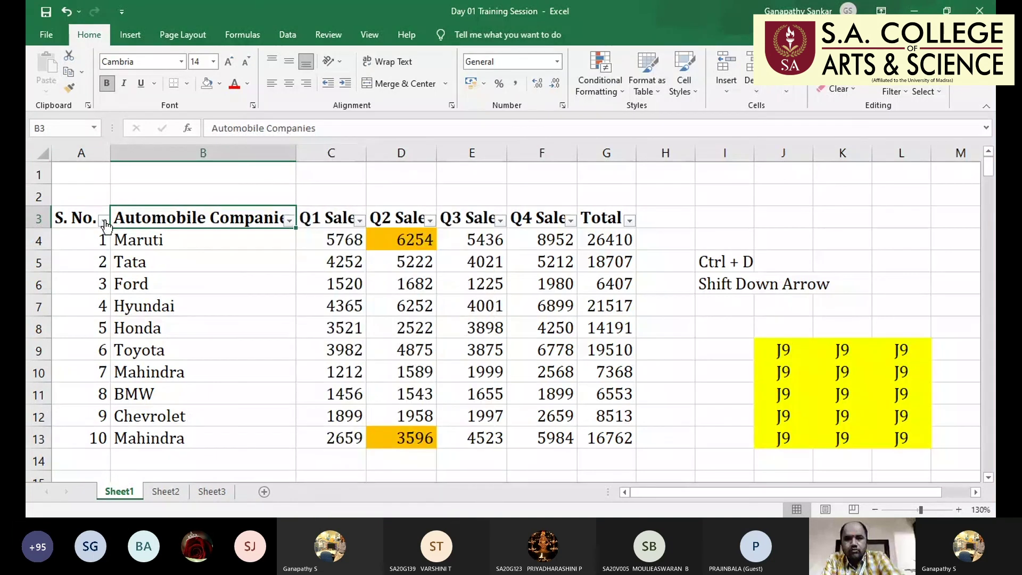
pyautogui.click(289, 221)
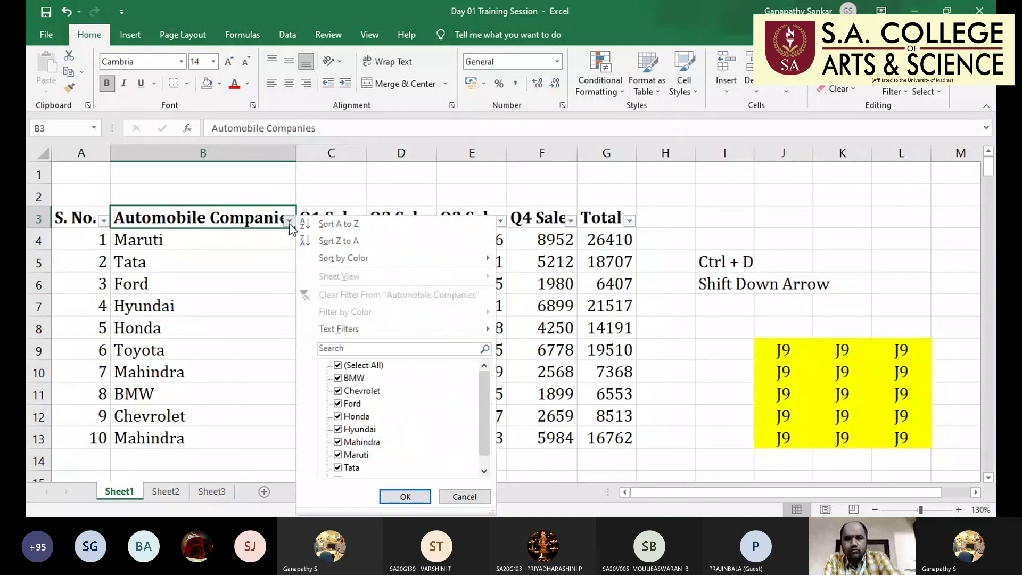
pyautogui.click(362, 365)
pyautogui.click(357, 377)
pyautogui.click(399, 496)
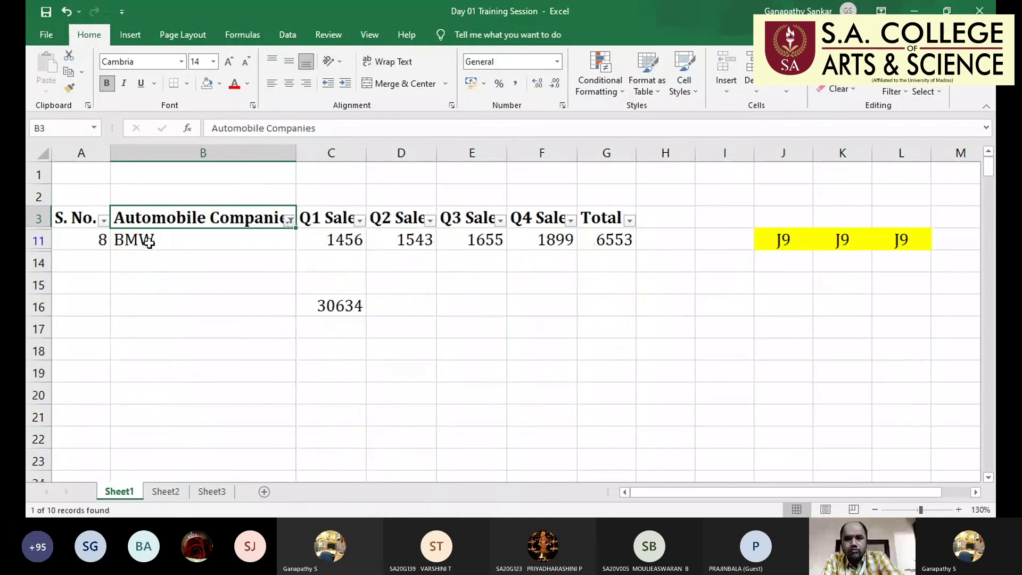
pyautogui.moveTo(75, 241); pyautogui.dragTo(604, 245)
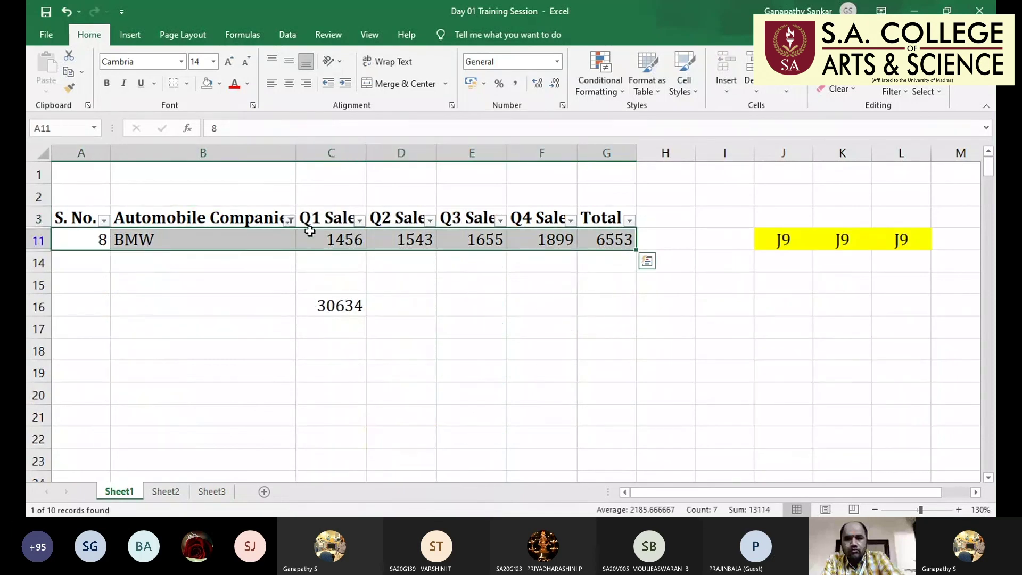
# Apply a text filter to Automobile Companies for names that begin with BMW
pyautogui.click(289, 220)
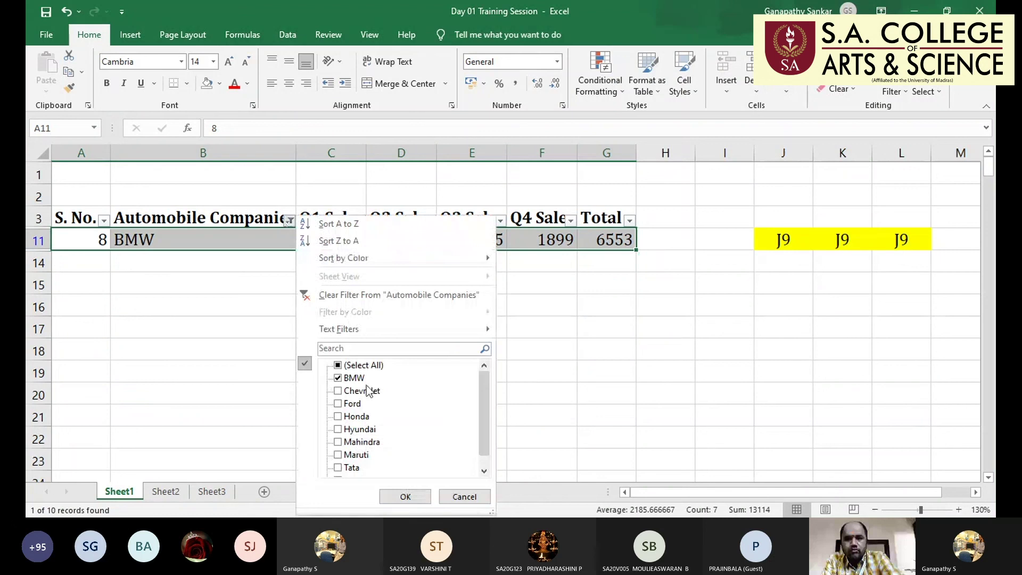
pyautogui.click(362, 365)
pyautogui.moveTo(373, 329)
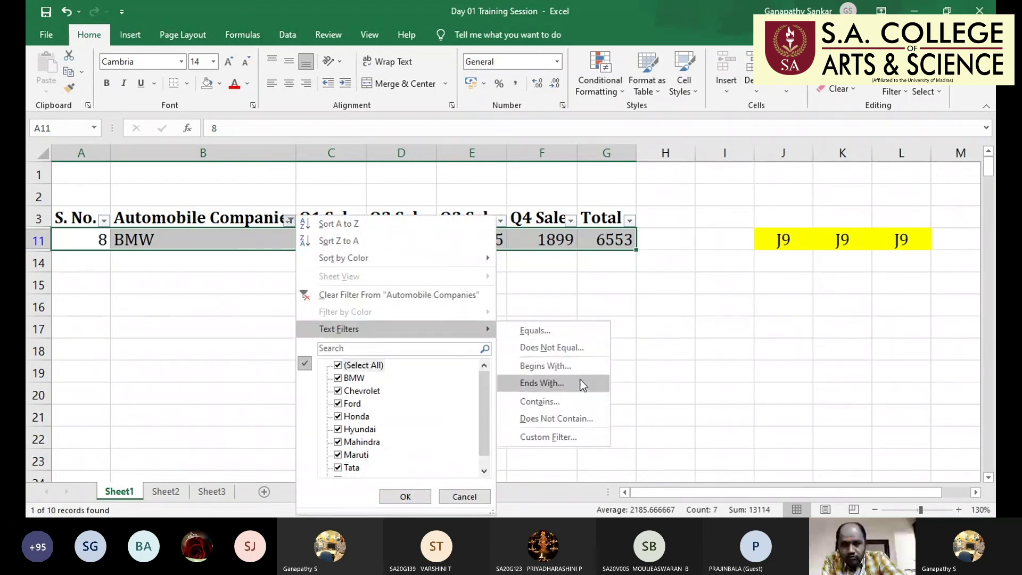
pyautogui.click(543, 367)
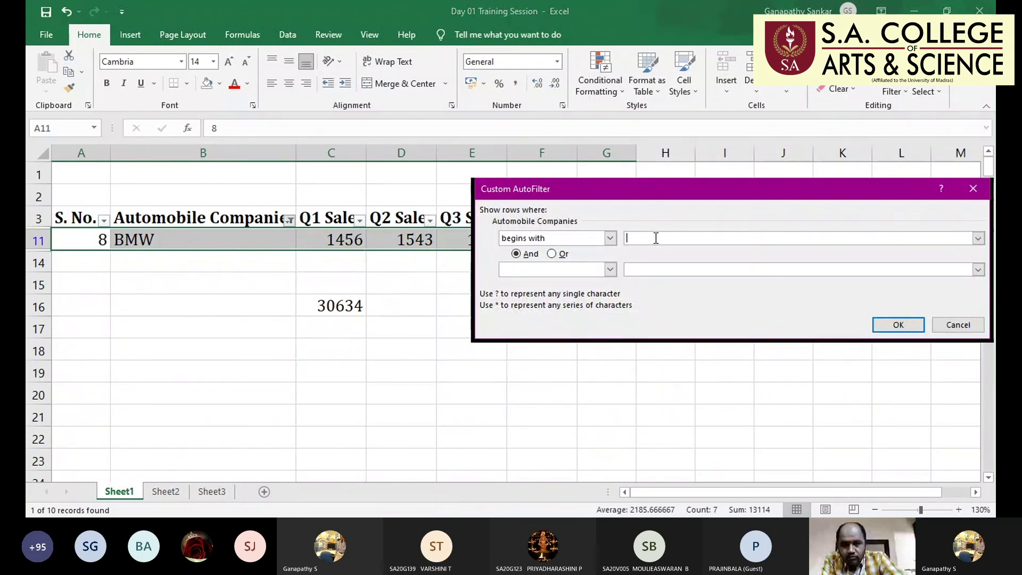
pyautogui.write('BMW')
pyautogui.click(899, 324)
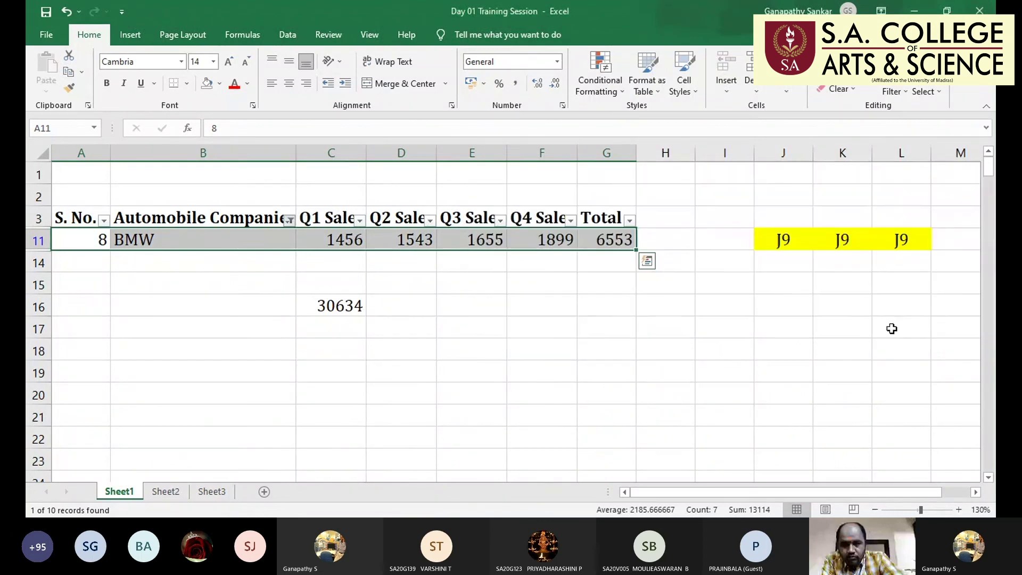
# Show all entries in Automobile Companies again and turn off the header filters
pyautogui.click(290, 220)
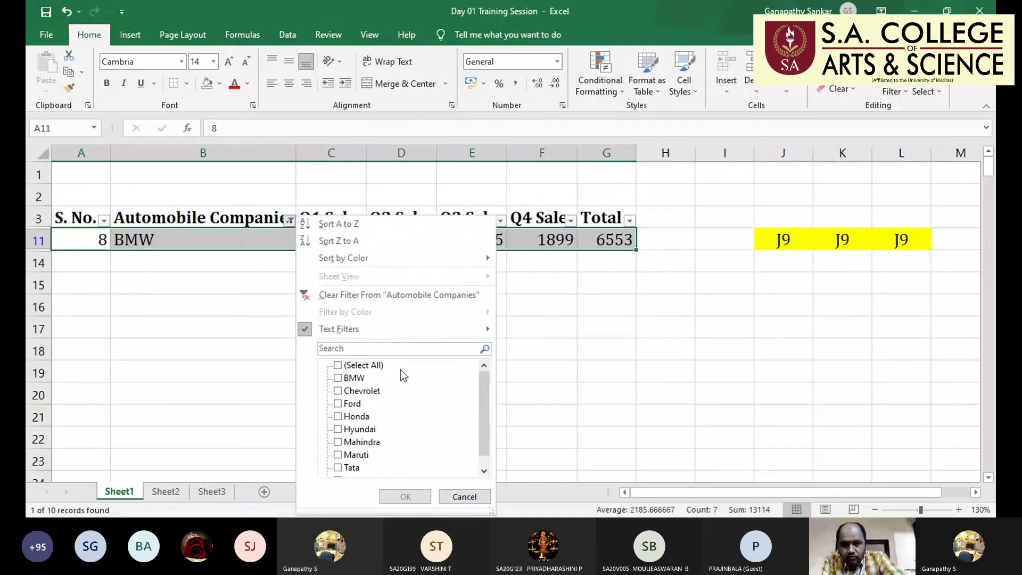
pyautogui.click(338, 365)
pyautogui.click(405, 497)
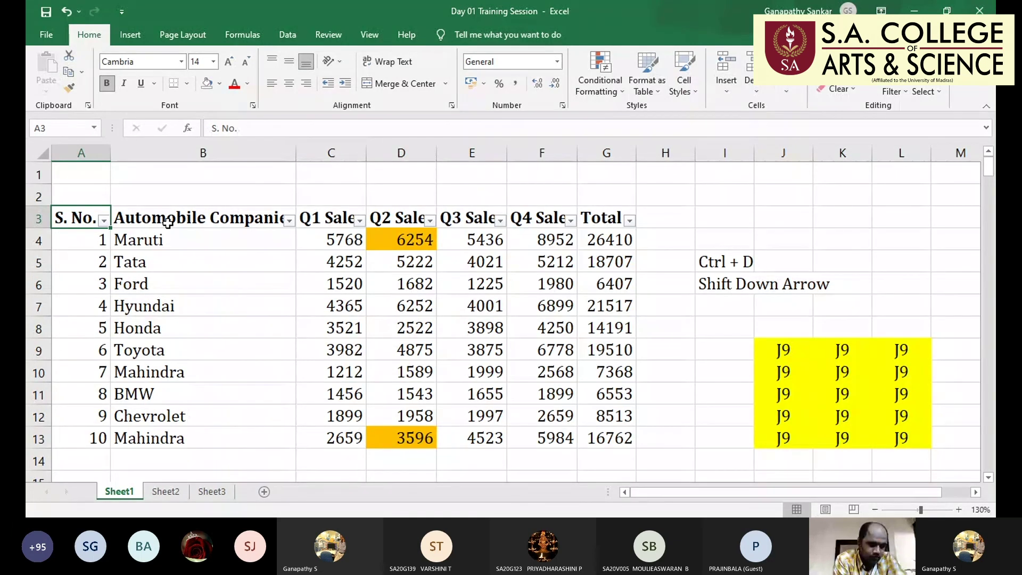
pyautogui.click(894, 92)
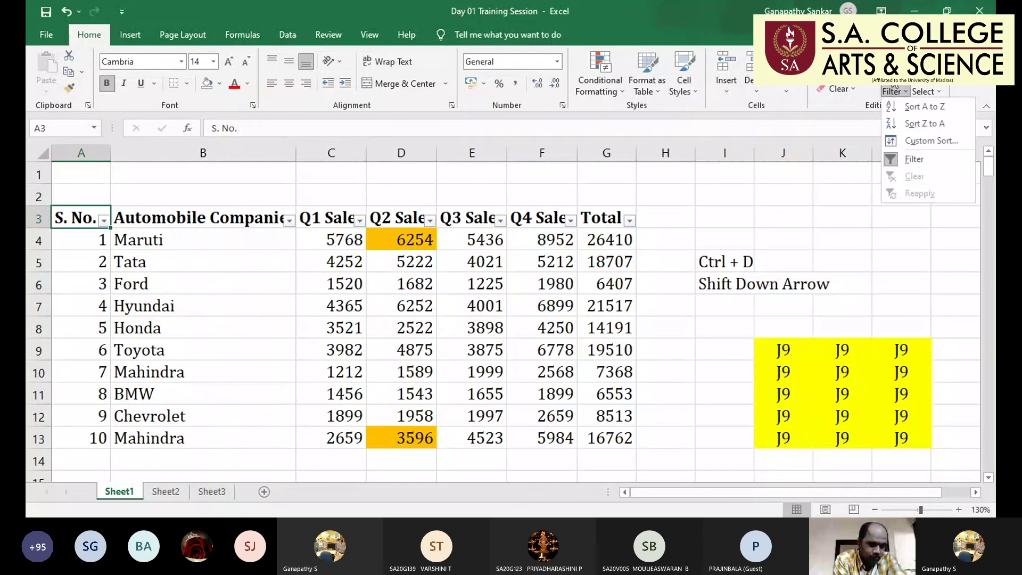
pyautogui.click(923, 166)
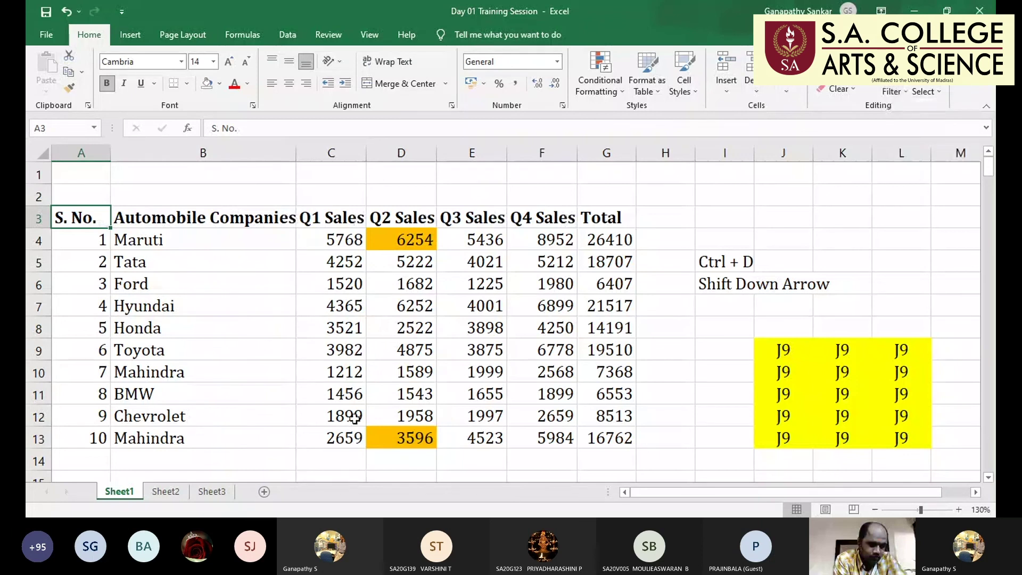
pyautogui.scroll(-2, 322, 399)
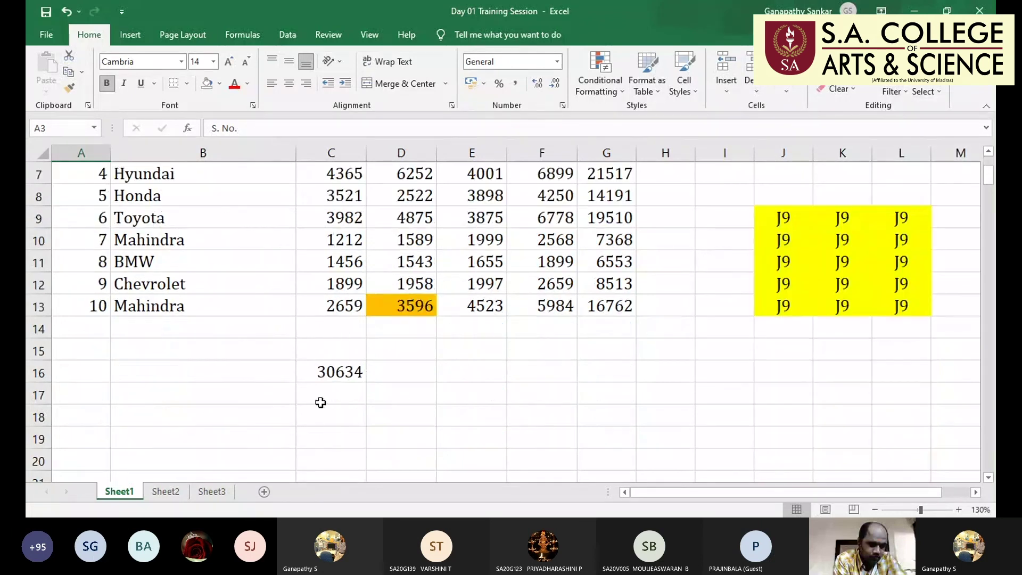
# Enter serial number 11 in cell A14, directly below the last record of the sales data
pyautogui.click(109, 324)
pyautogui.click(357, 373)
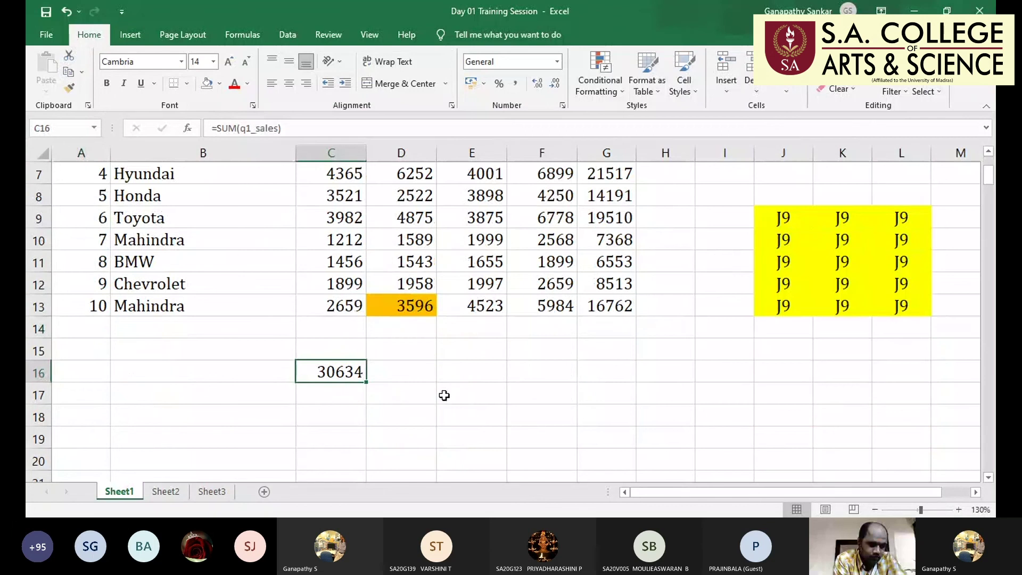
pyautogui.press('Left')
pyautogui.press('Left')
pyautogui.press('Up')
pyautogui.press('Up')
pyautogui.scroll(2, 444, 394)
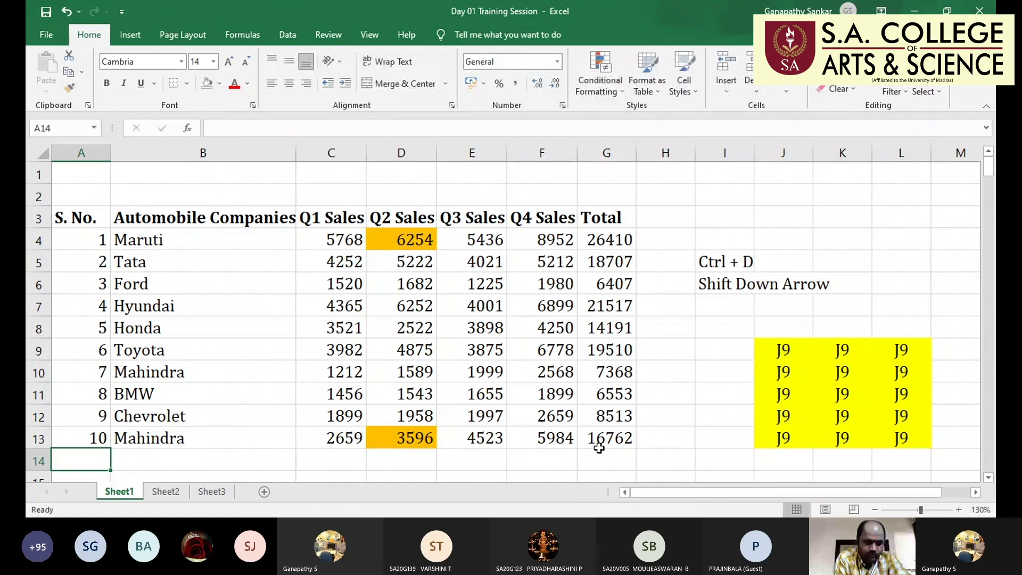
pyautogui.write('11')
pyautogui.press('Tab')
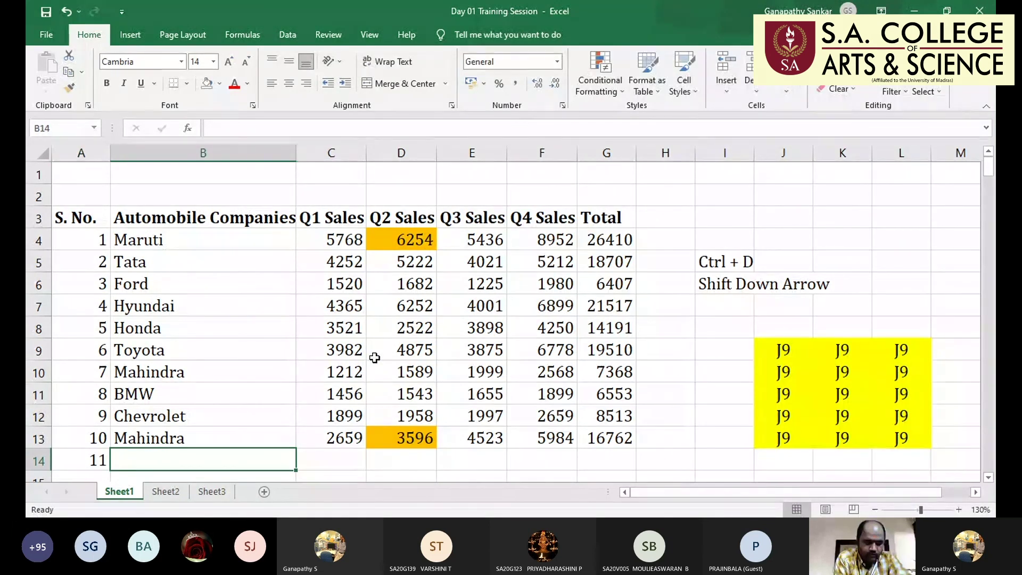
# Enter the number 698596 as the company name in cell B14, and clear that entry
pyautogui.write('6985')
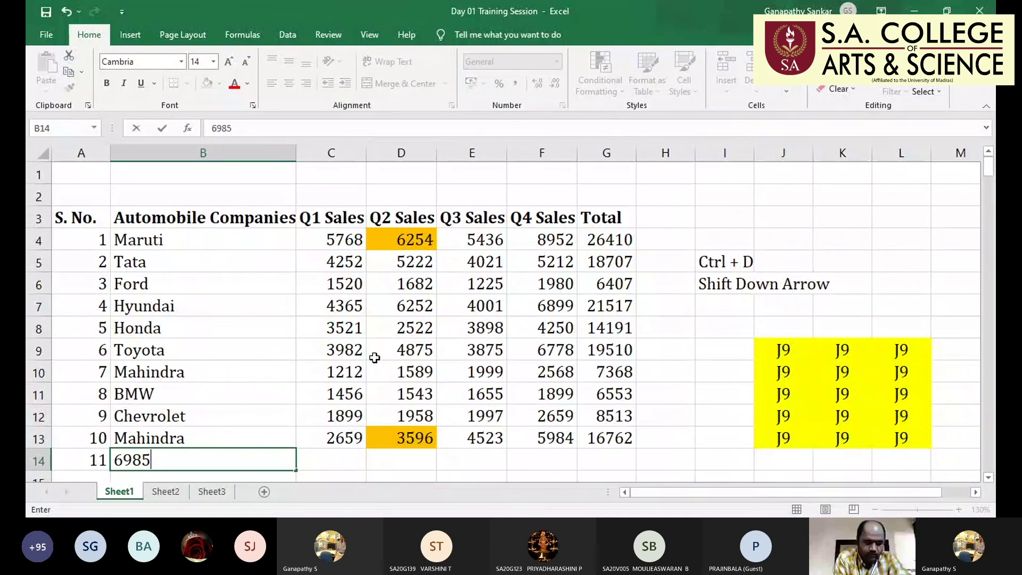
pyautogui.write('96')
pyautogui.press('Return')
pyautogui.press('Up')
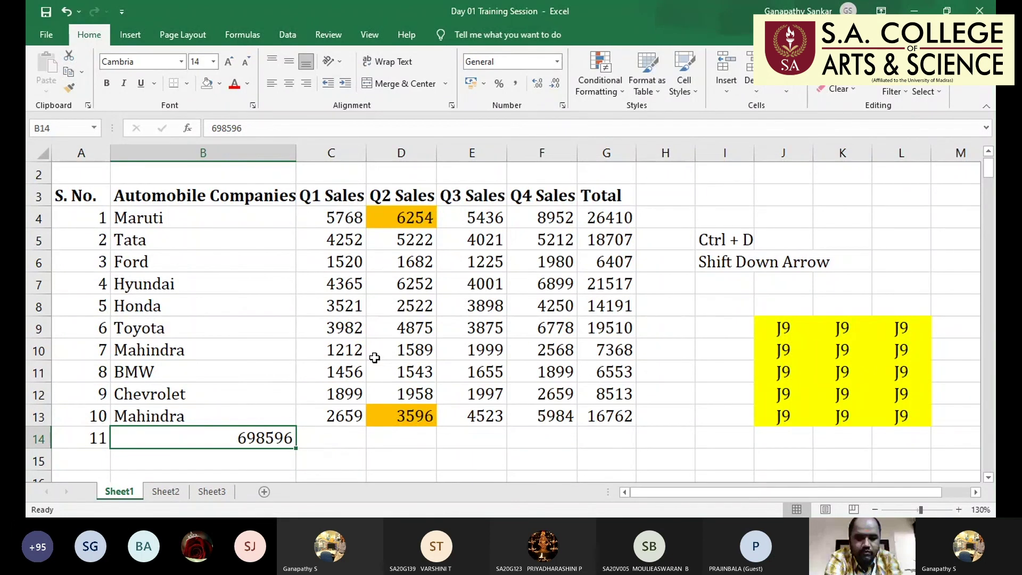
pyautogui.press('Delete')
# Try 5898 and the text Ford as entries in the Q1 Sales cell C14, and undo the text entry
pyautogui.press('Right')
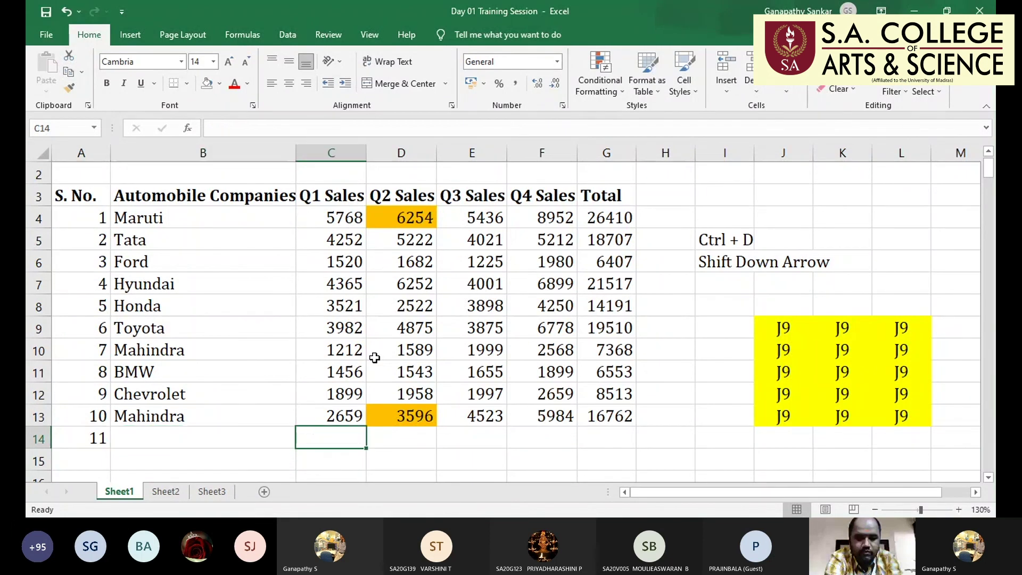
pyautogui.write('5898')
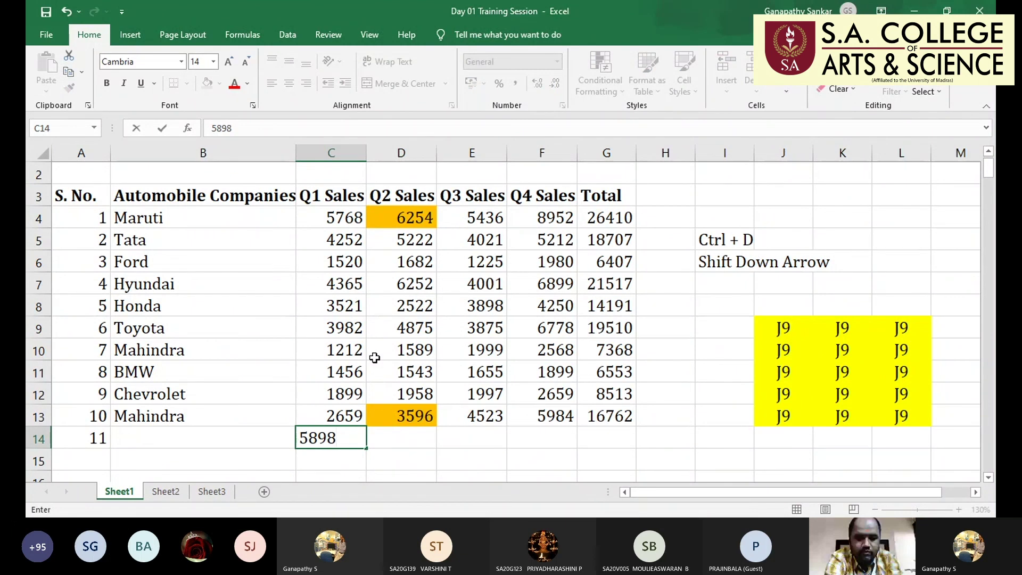
pyautogui.press('Escape')
pyautogui.write('Ford')
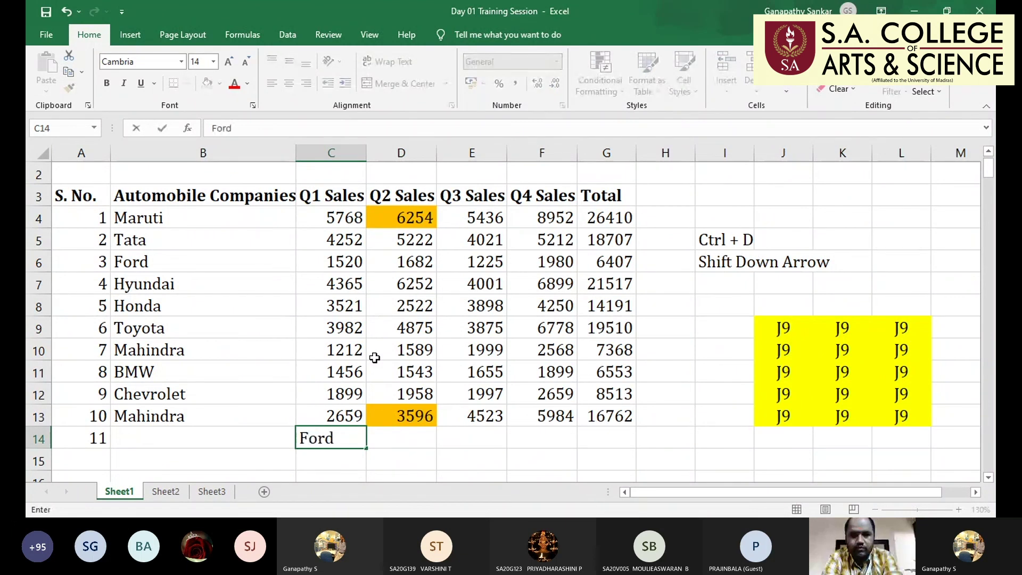
pyautogui.press('Return')
pyautogui.hotkey('ctrl', 'z')
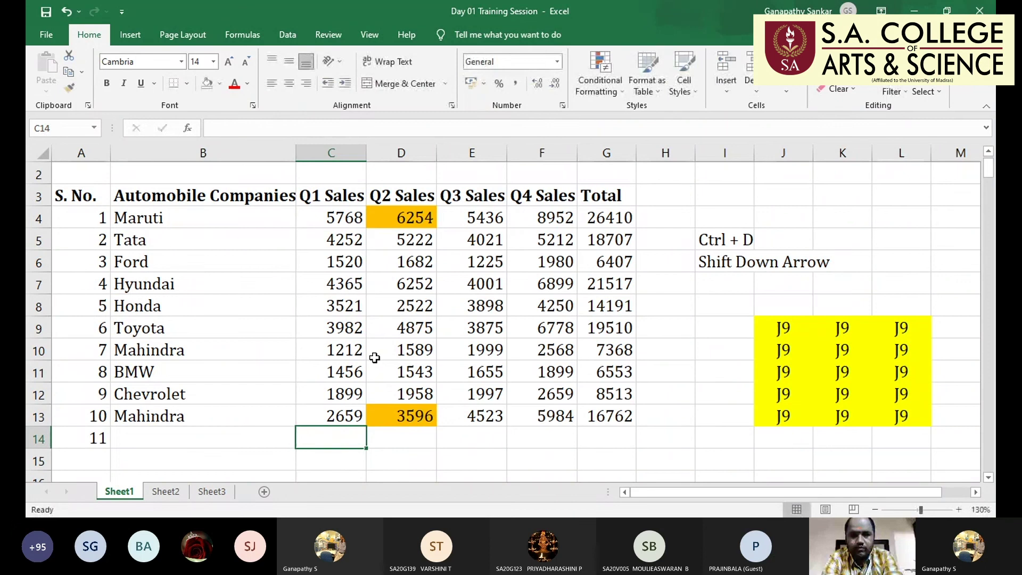
# Apply data validation to cell B14 that limits the company name's text length to between 2 and 10 characters
pyautogui.press('Left')
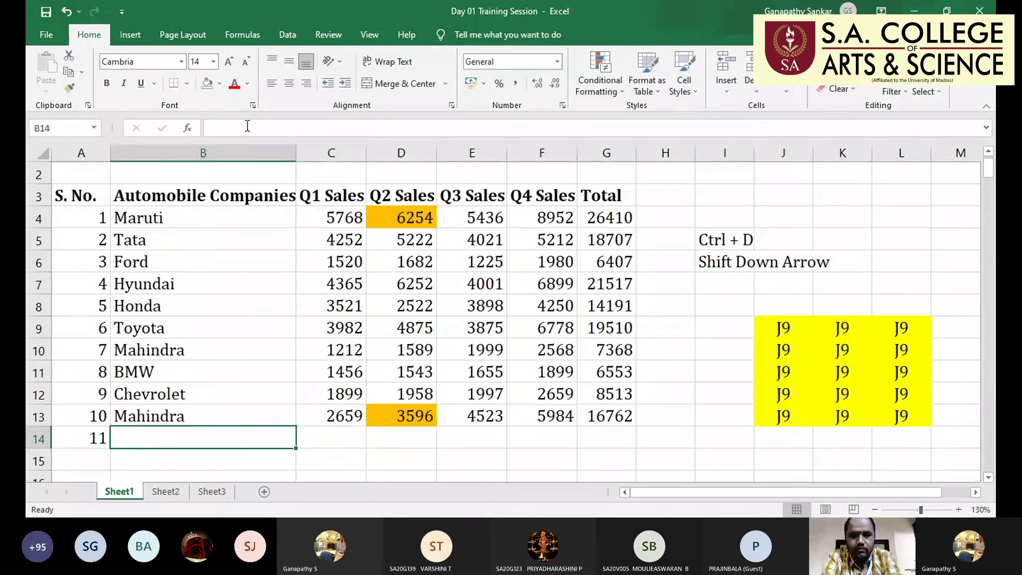
pyautogui.click(203, 152)
pyautogui.click(175, 446)
pyautogui.click(287, 35)
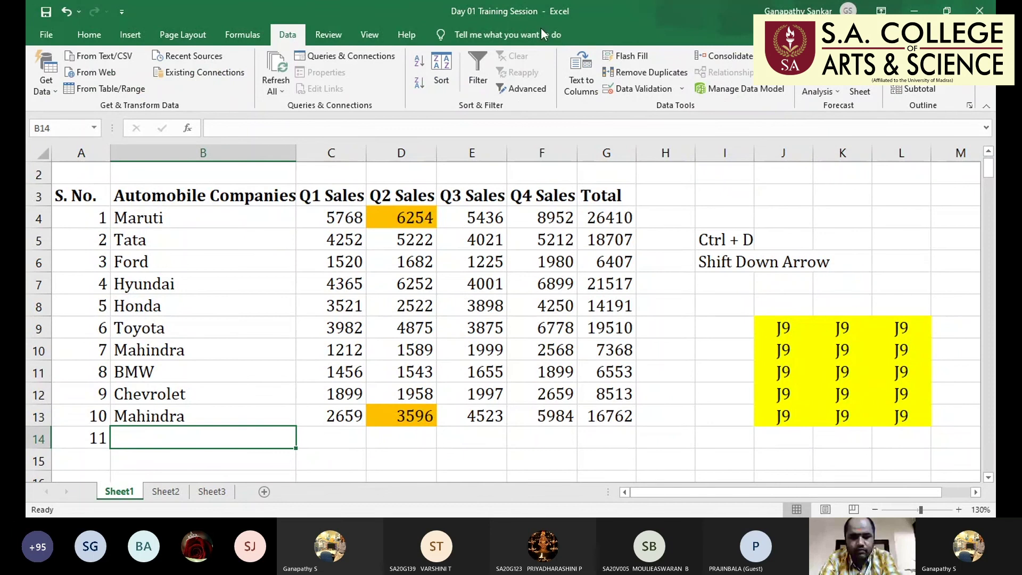
pyautogui.click(683, 88)
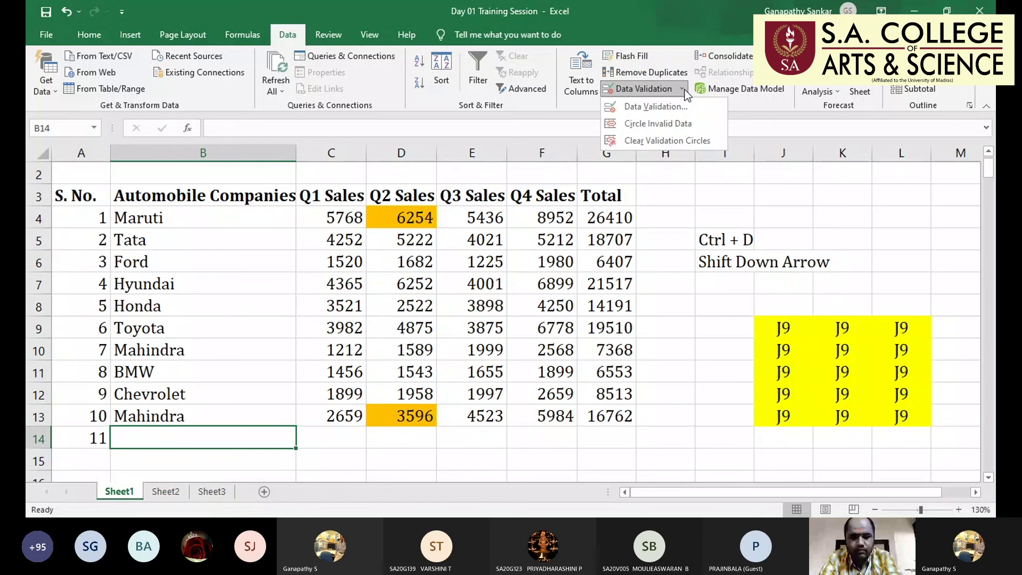
pyautogui.click(663, 106)
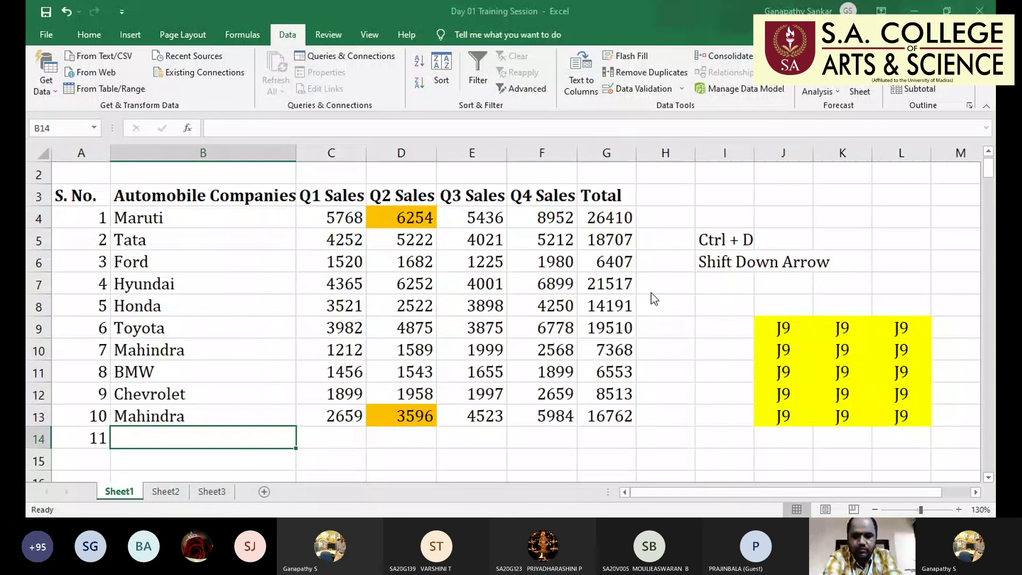
pyautogui.click(772, 287)
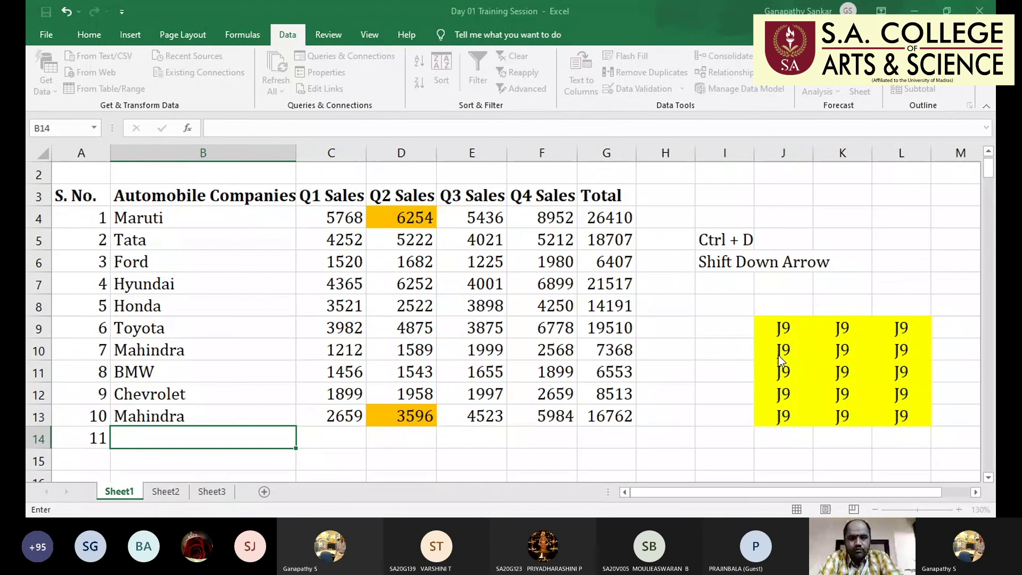
pyautogui.press('Escape')
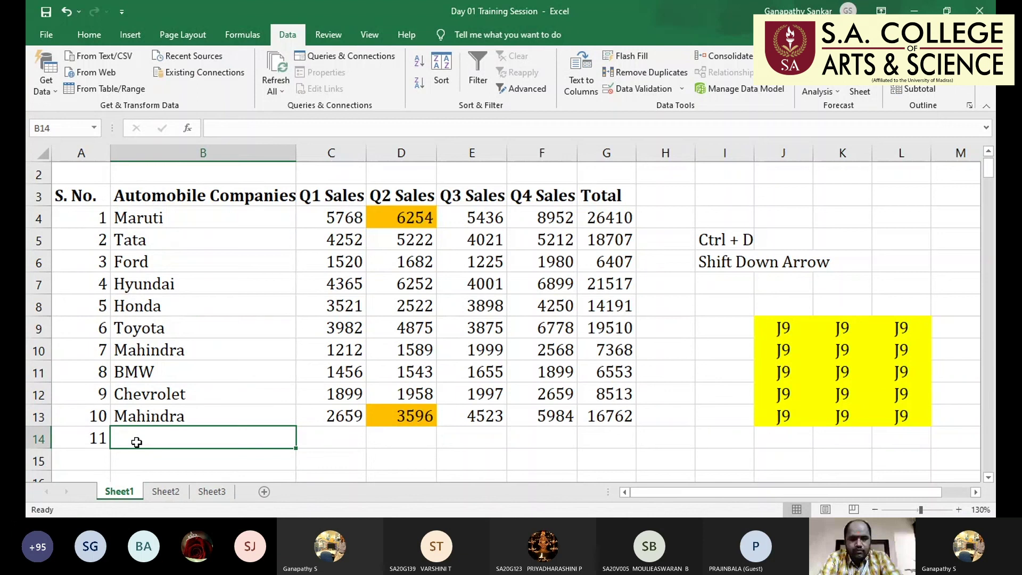
# Test the validation rule in cell B14 with the single letter a and with 256, leaving the cell empty
pyautogui.write('a')
pyautogui.press('Return')
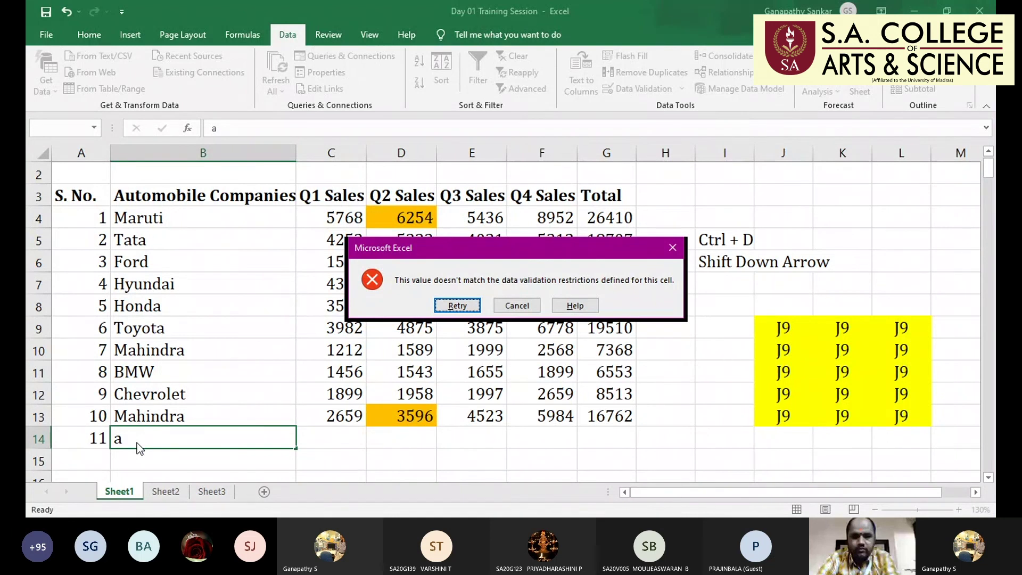
pyautogui.press('Escape')
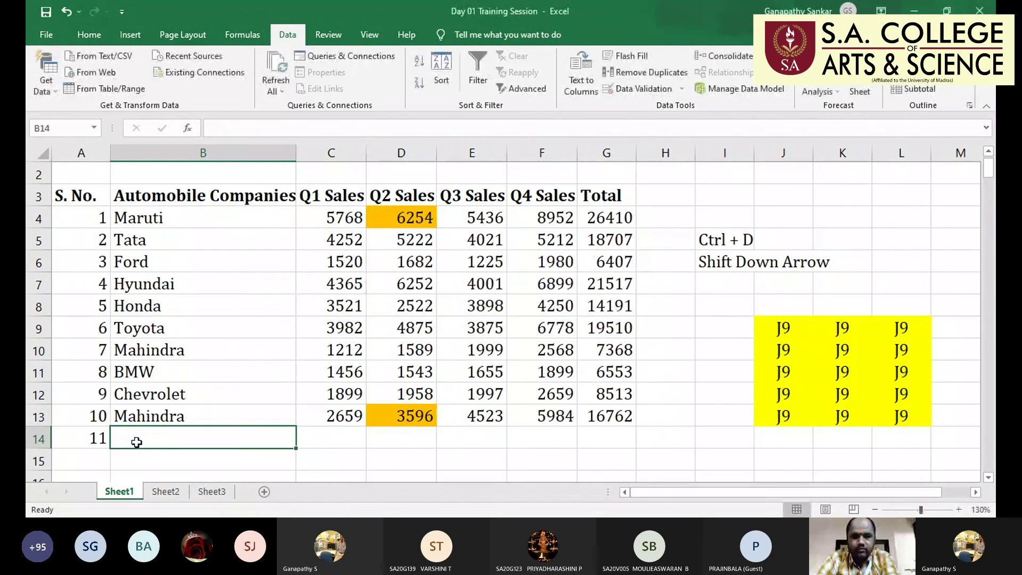
pyautogui.write('256')
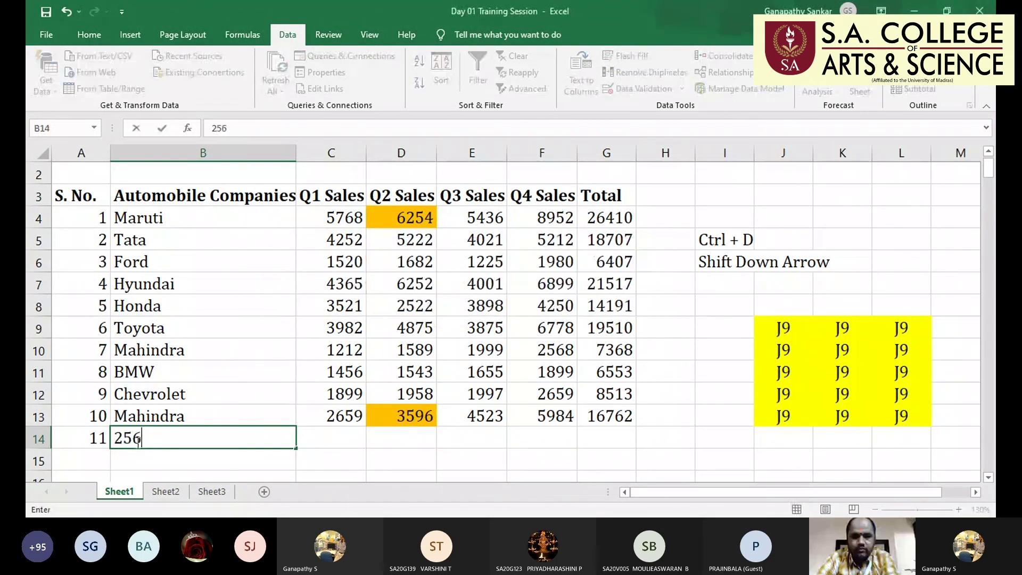
pyautogui.press('Return')
pyautogui.click(137, 442)
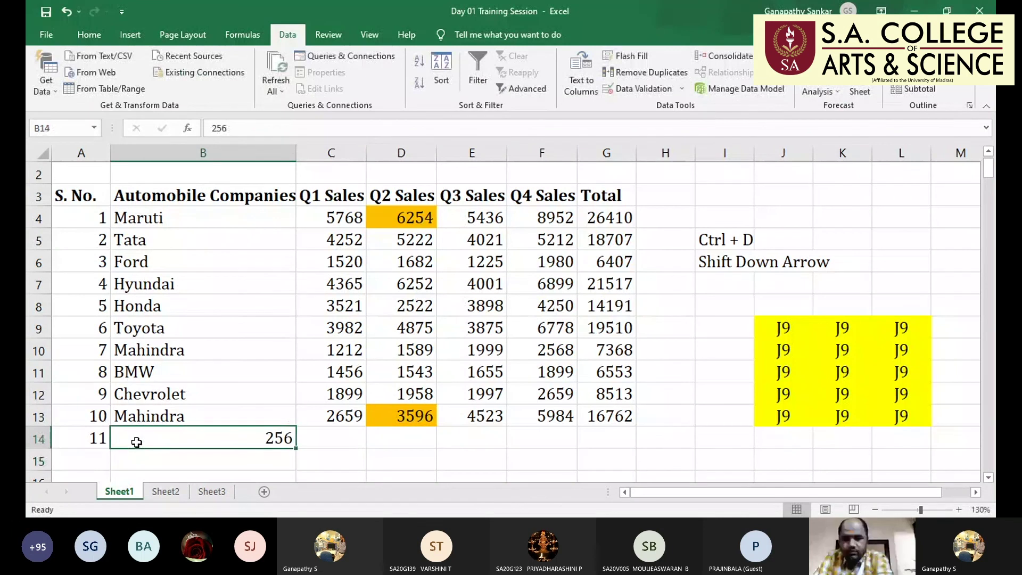
pyautogui.press('Delete')
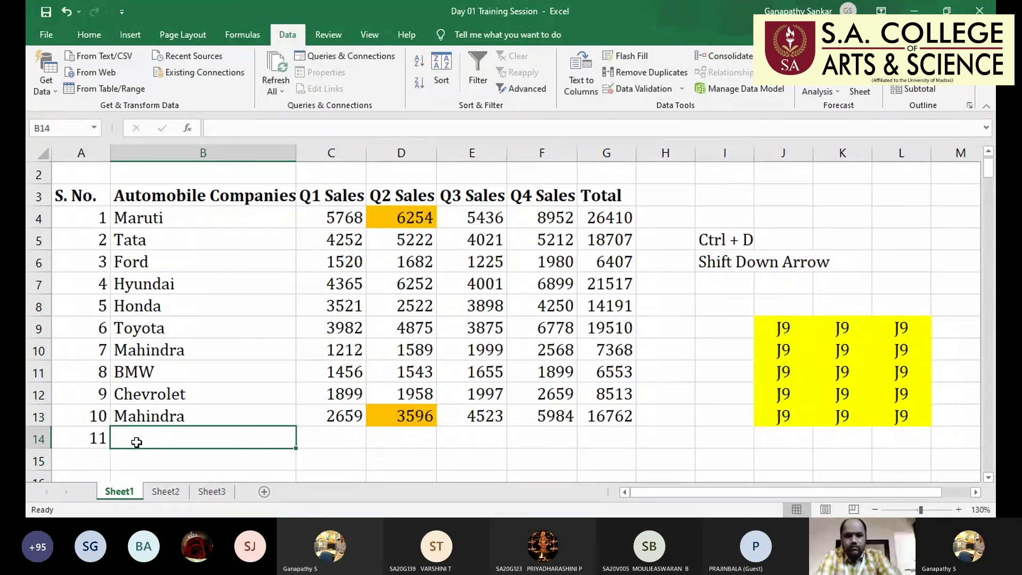
# Test the text length limit in cell B14 with a long string of the letter a, and discard the entry
pyautogui.write('aaaaaaaaaaaaaaaa')
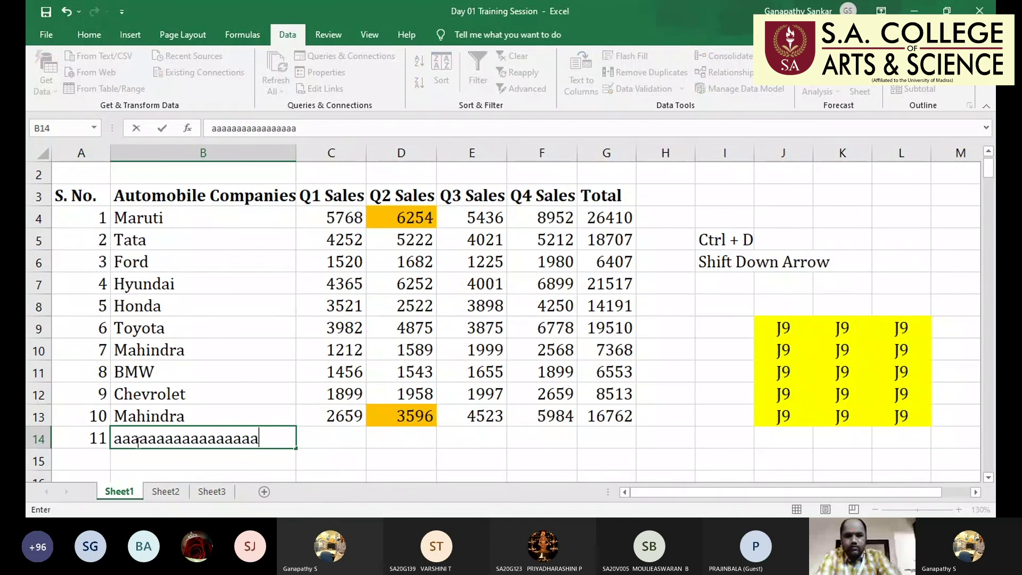
pyautogui.click(136, 441)
pyautogui.press('Return')
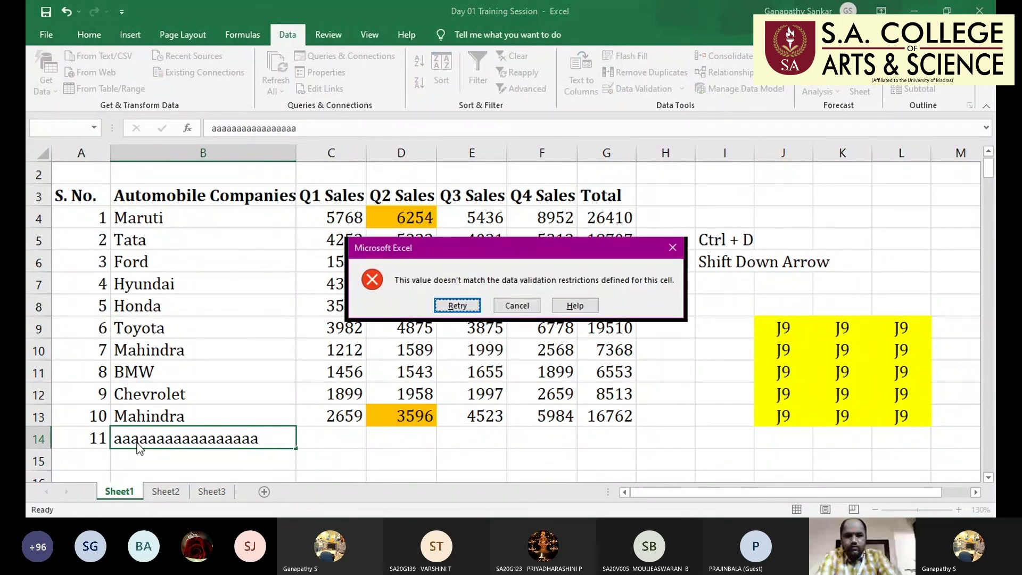
pyautogui.press('Return')
pyautogui.press('Escape')
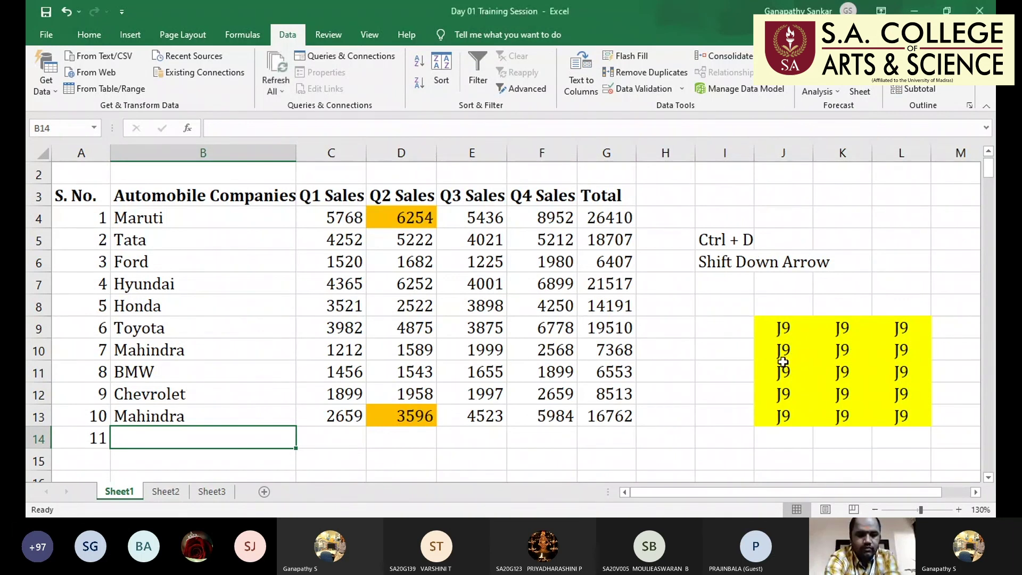
# Try the single letter a in cell B14 to trigger the validation alert, and retry with Renault as the company name
pyautogui.write('a')
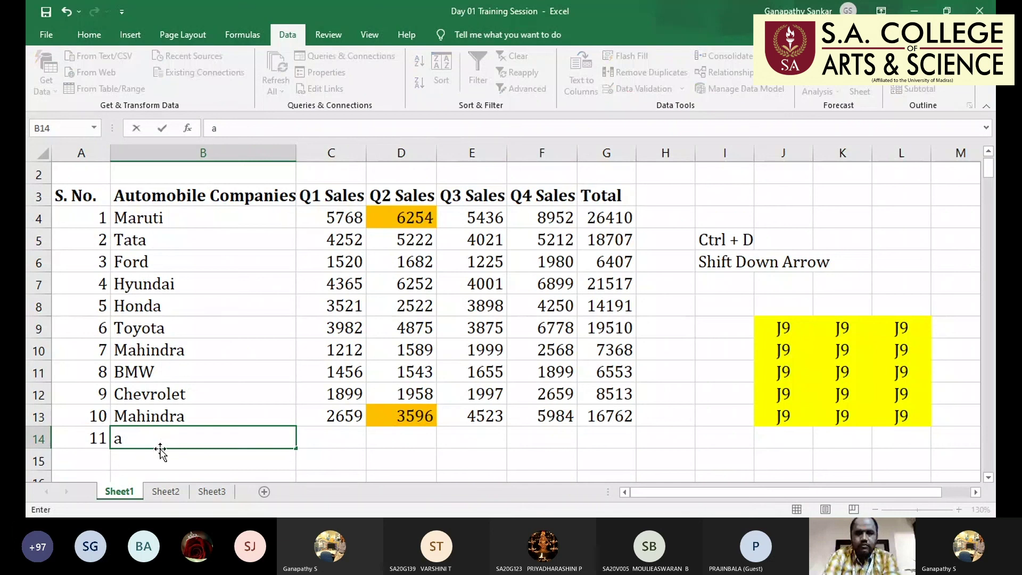
pyautogui.press('Return')
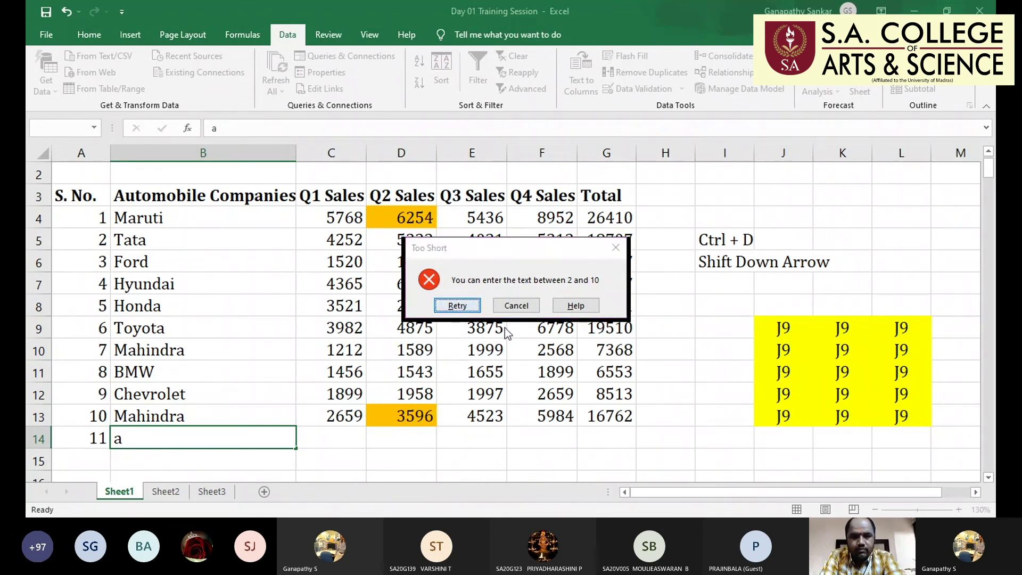
pyautogui.click(457, 305)
pyautogui.press('BackSpace')
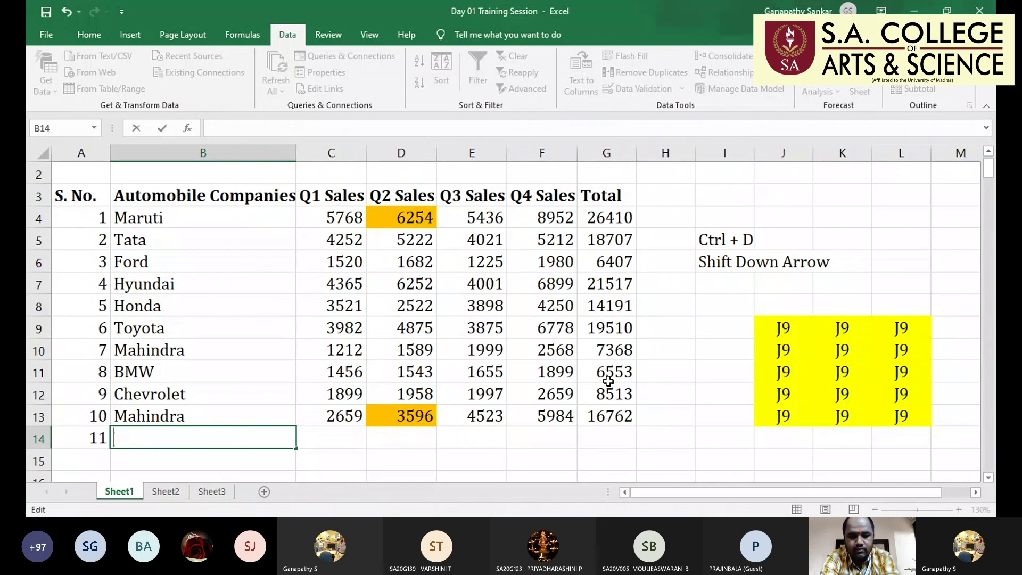
pyautogui.write('Renault')
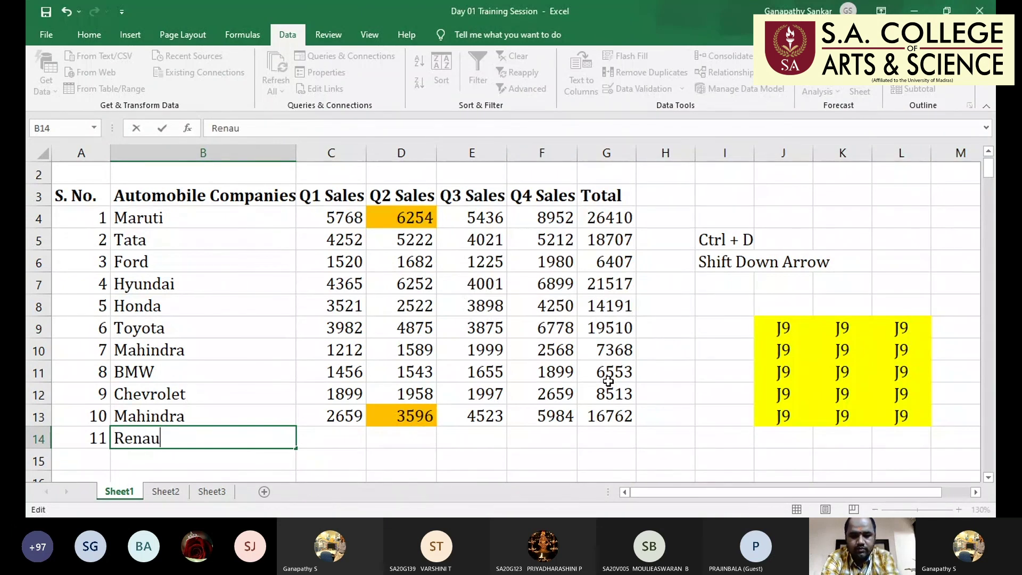
pyautogui.press('Return')
pyautogui.press('Up')
pyautogui.press('Right')
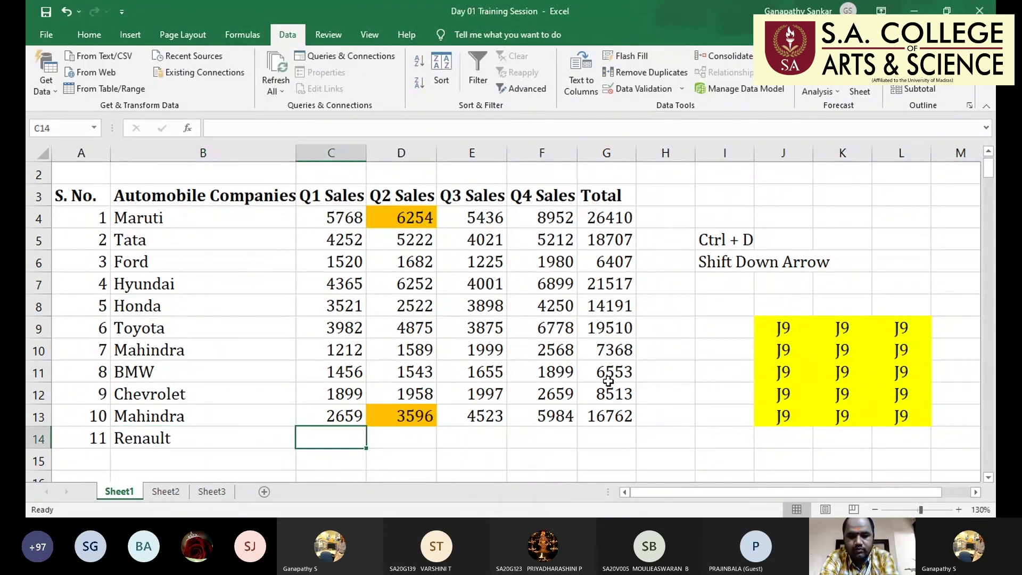
# Select the empty sales cells C14:G14 in the Renault row and open their data validation settings
pyautogui.hotkey('shift', 'Right')
pyautogui.hotkey('shift', 'Right')
pyautogui.hotkey('shift', 'Right')
pyautogui.hotkey('shift', 'Right')
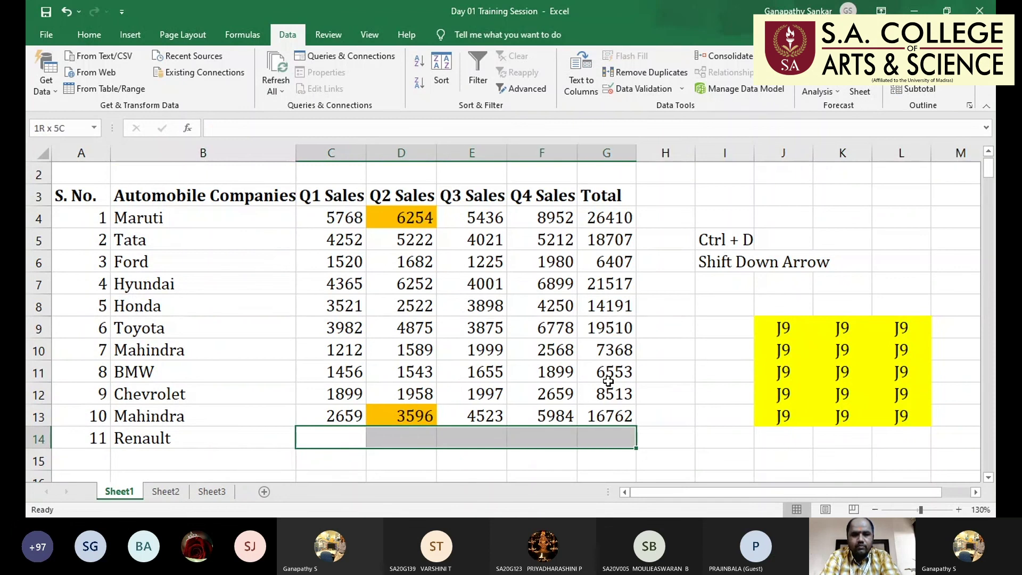
pyautogui.click(682, 89)
pyautogui.click(679, 107)
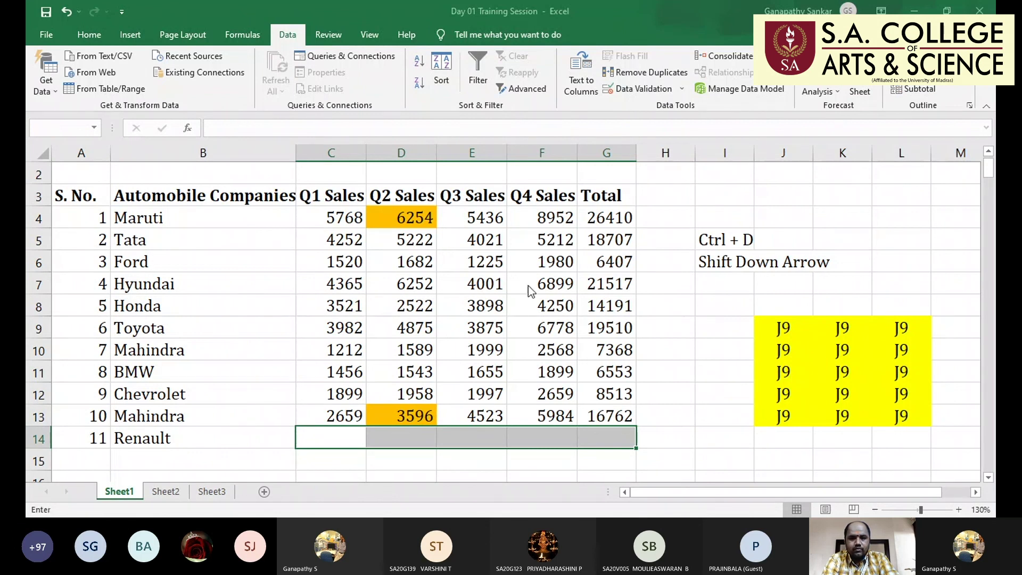
pyautogui.press('Escape')
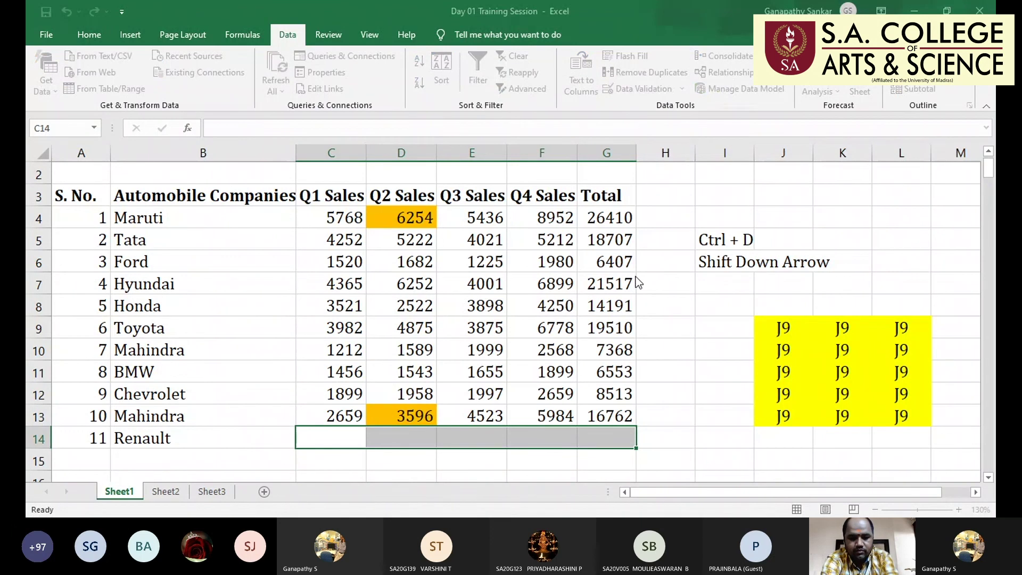
pyautogui.press('space')
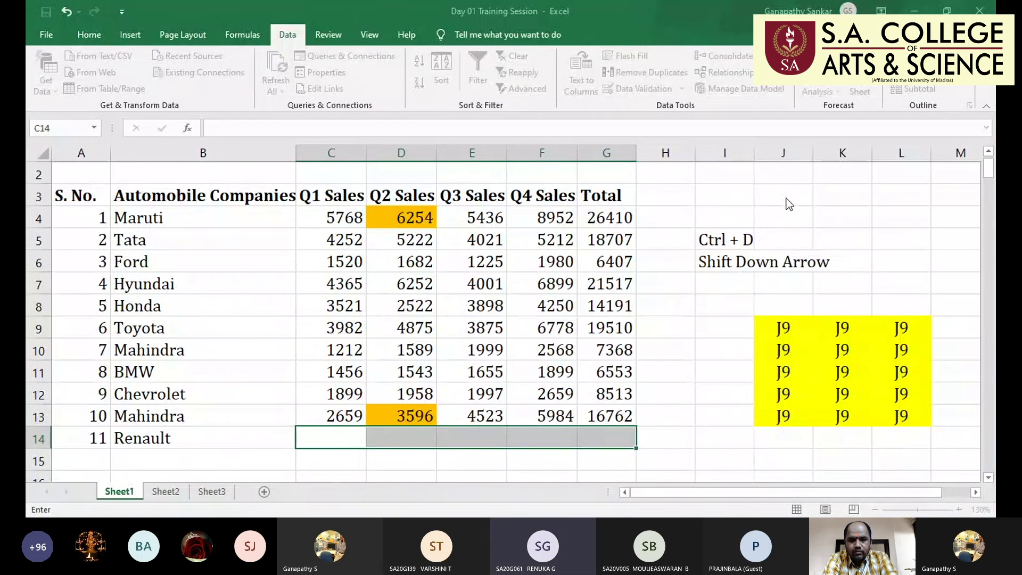
pyautogui.press('Escape')
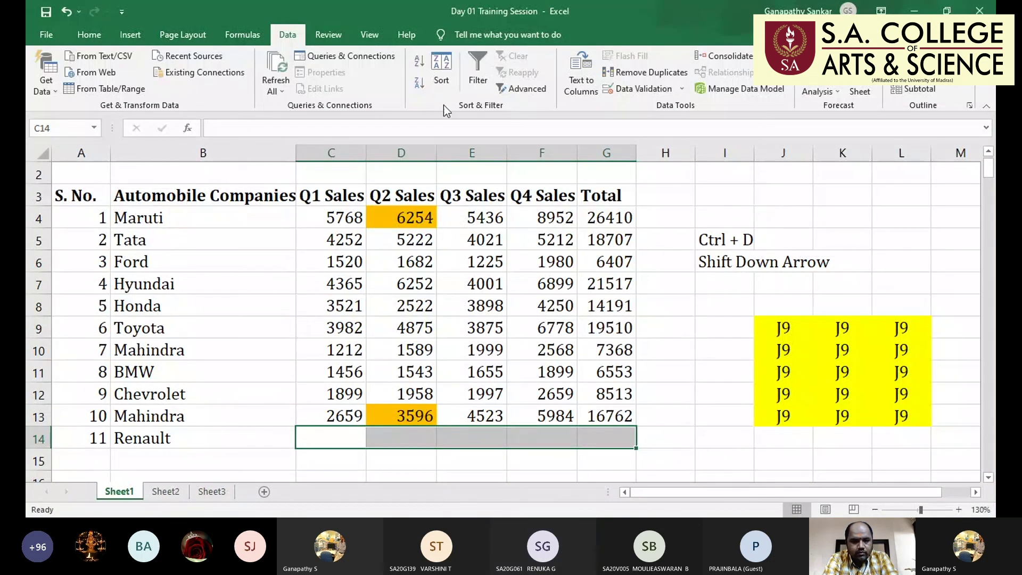
# Try the single letter r in cell B14 to trigger the validation alert, and discard the entry
pyautogui.click(329, 437)
pyautogui.click(205, 436)
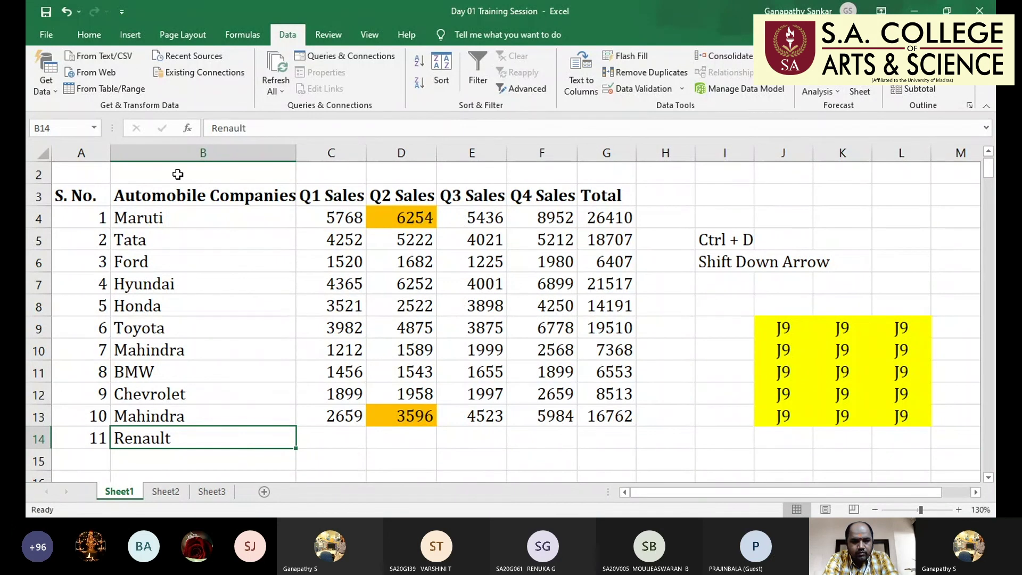
pyautogui.write('r')
pyautogui.press('Return')
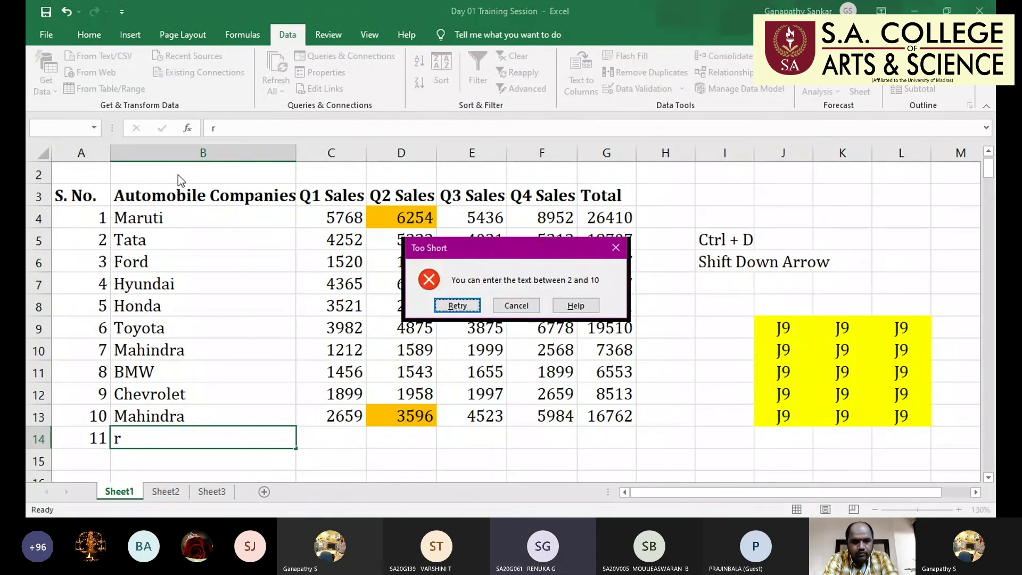
pyautogui.press('Escape')
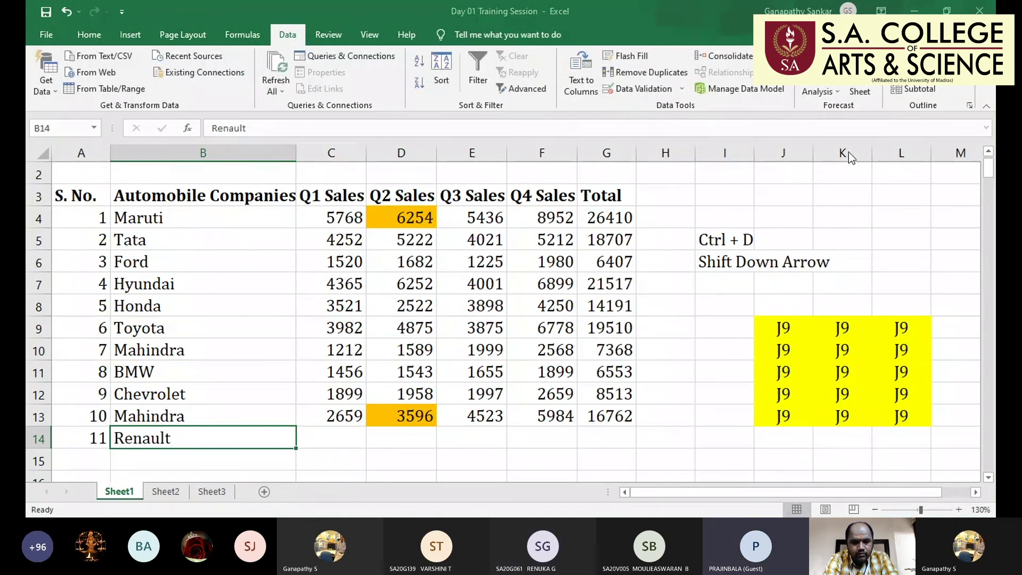
# Capture cell B14's text length validation settings as a screenshot and paste it into Sheet2
pyautogui.click(668, 91)
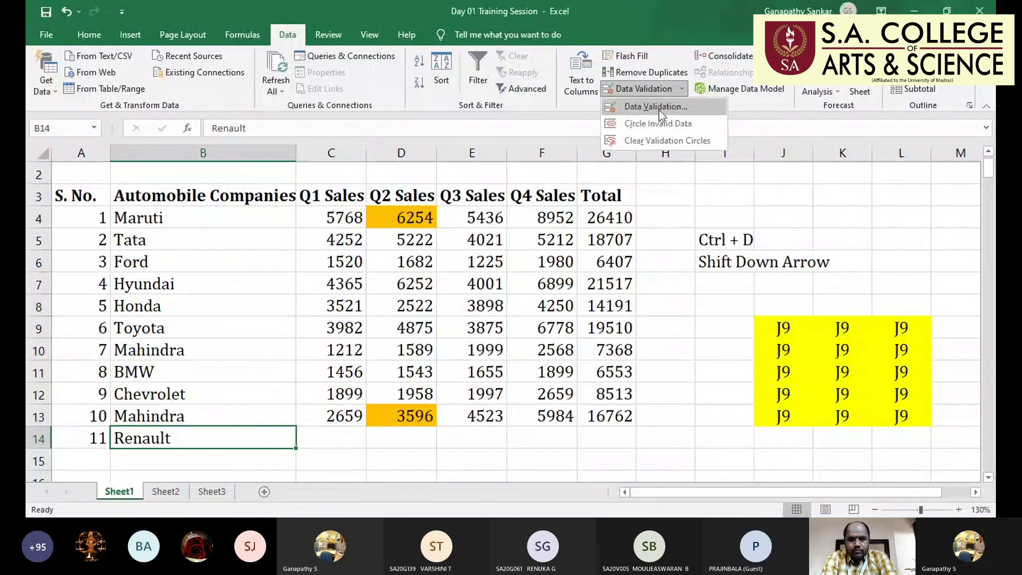
pyautogui.press('Escape')
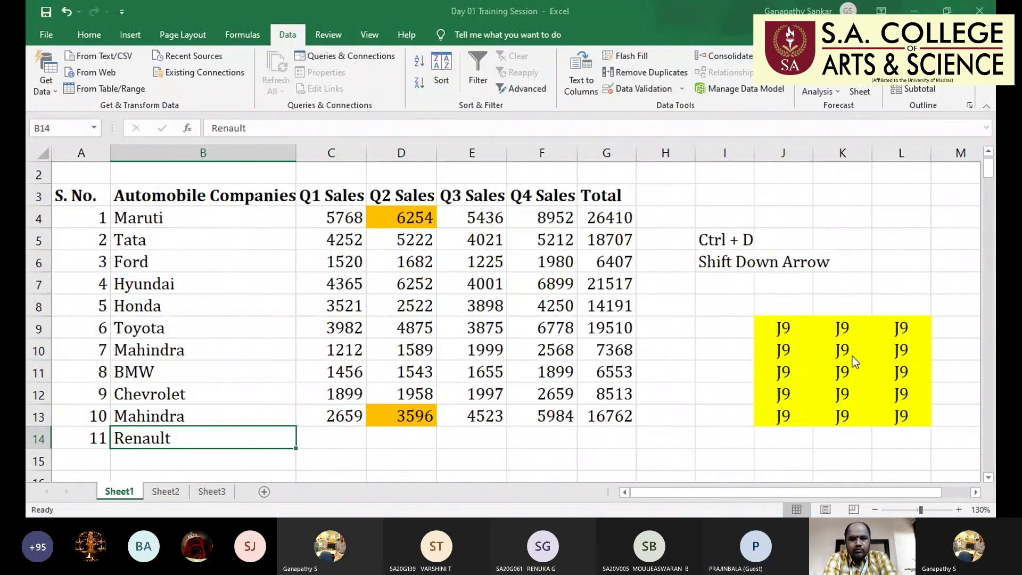
pyautogui.scroll(-6, 176, 436)
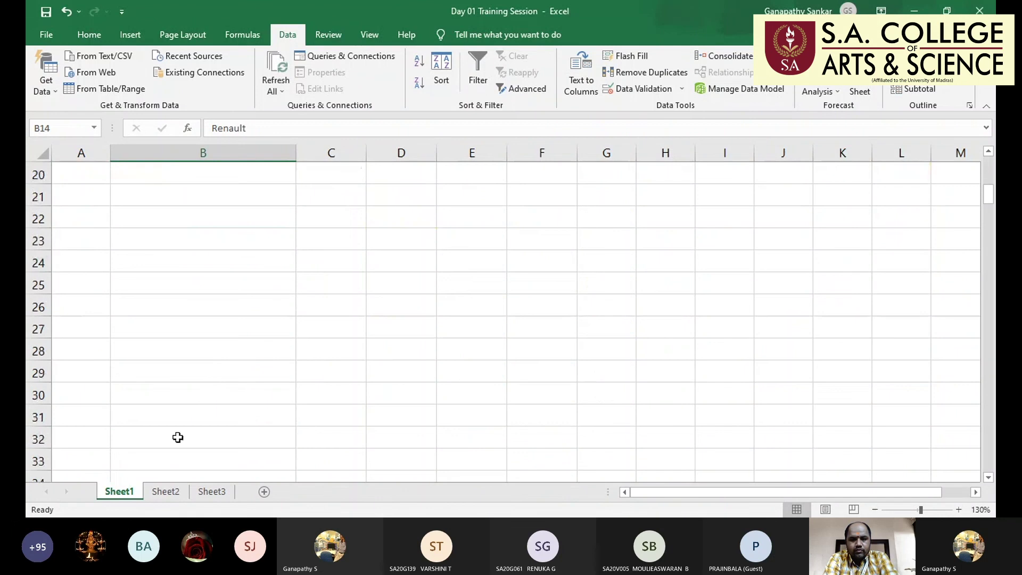
pyautogui.click(163, 488)
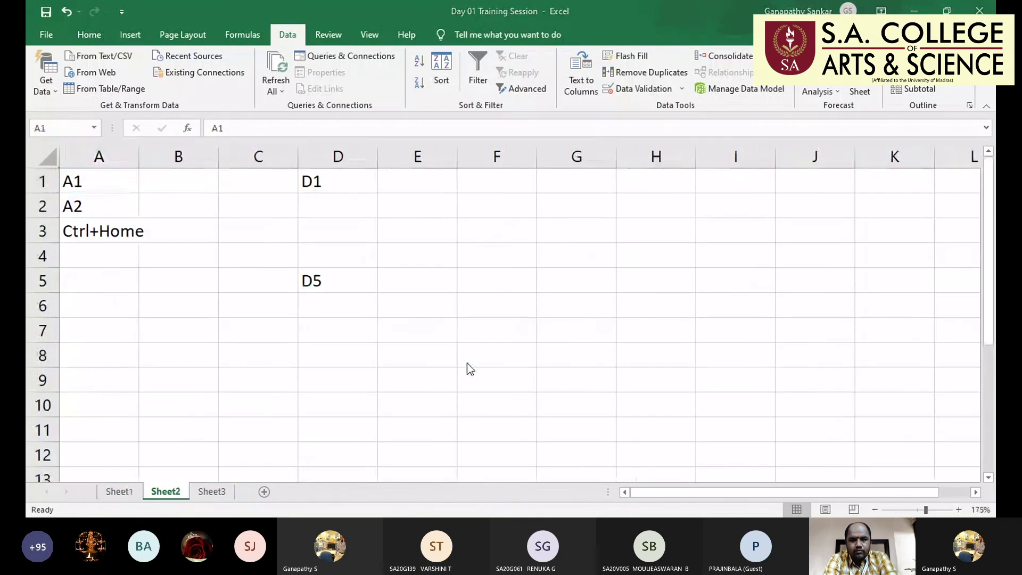
pyautogui.click(503, 307)
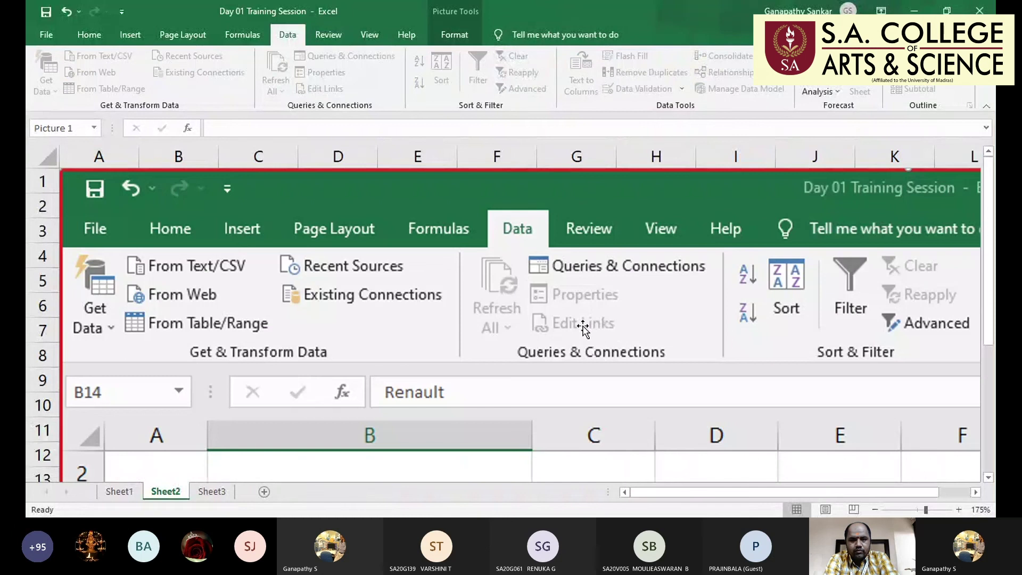
# Examine the text length criteria and the sales data in the pasted screenshot on Sheet2 at 115% zoom
pyautogui.keyDown('ctrl'); pyautogui.scroll(-3, 583, 326); pyautogui.keyUp('ctrl')
pyautogui.scroll(-4, 583, 325)
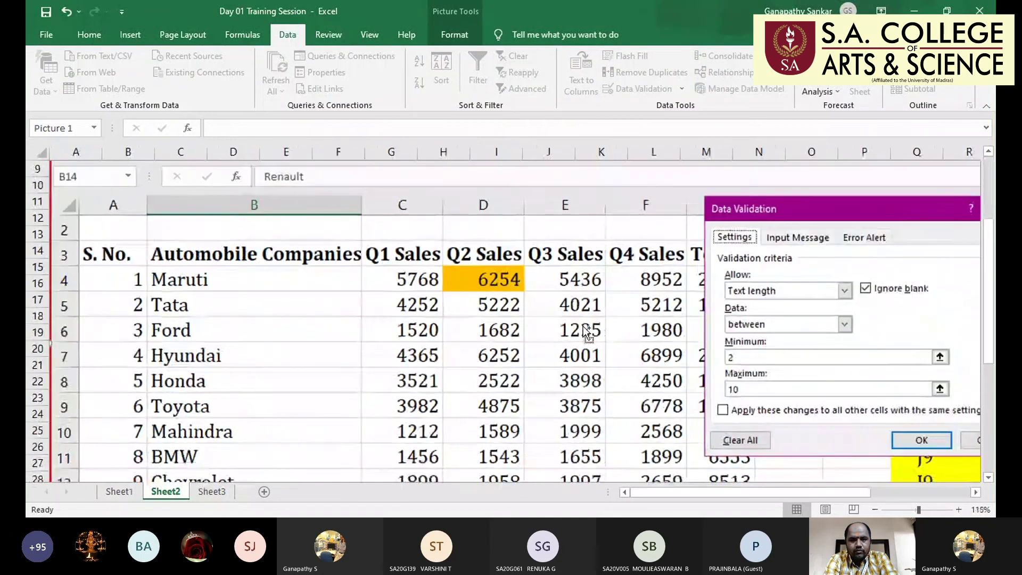
pyautogui.keyDown('ctrl'); pyautogui.scroll(-1, 582, 325); pyautogui.keyUp('ctrl')
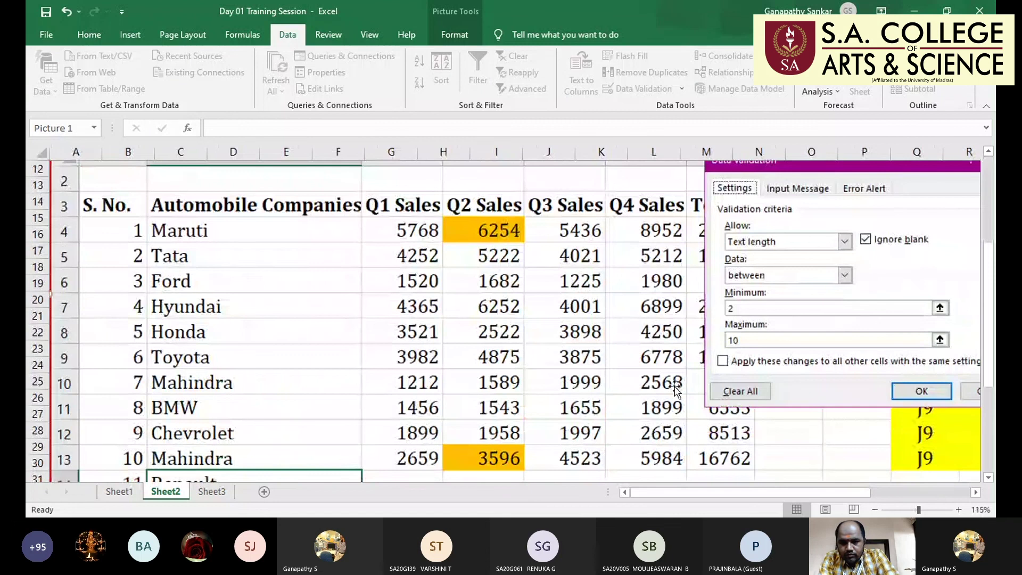
pyautogui.moveTo(680, 495)
pyautogui.mouseDown()
pyautogui.moveTo(707, 494)
pyautogui.moveTo(699, 494)
pyautogui.mouseUp()
pyautogui.scroll(-1, 596, 403)
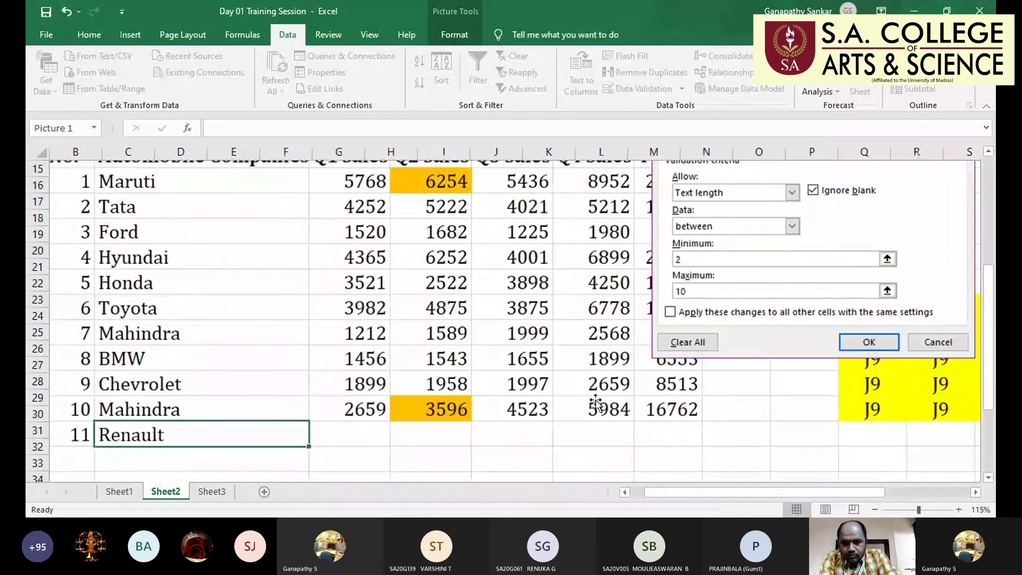
pyautogui.scroll(1, 596, 404)
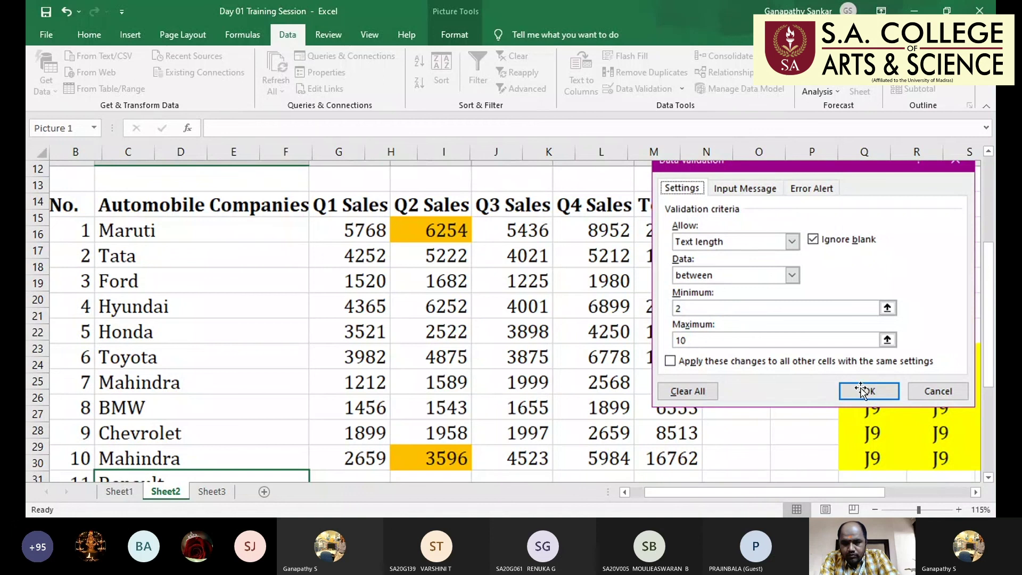
pyautogui.scroll(-1, 383, 420)
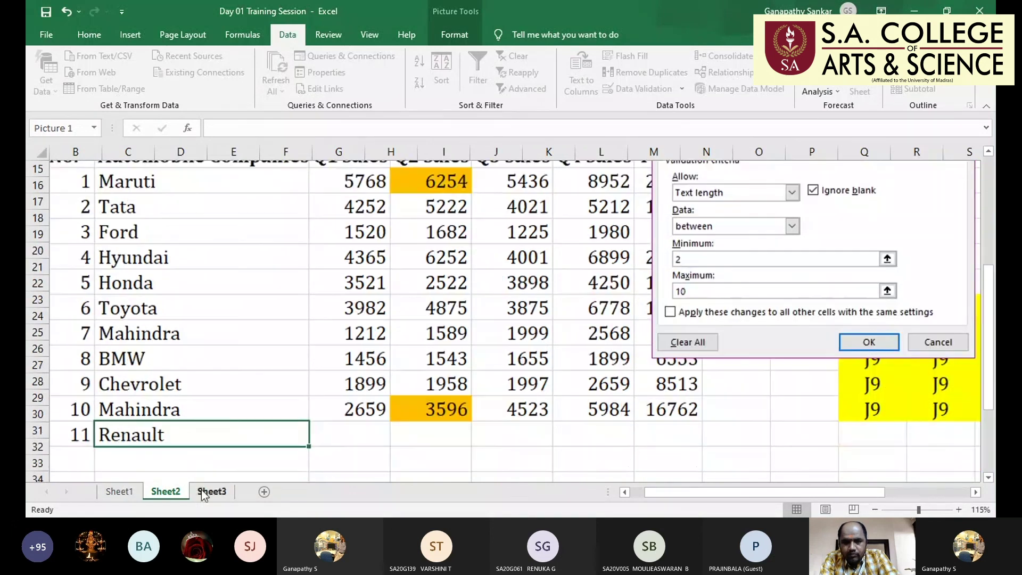
# Paste a screenshot of cell B14's Error Alert validation settings into Sheet2 and review its title and message
pyautogui.click(114, 492)
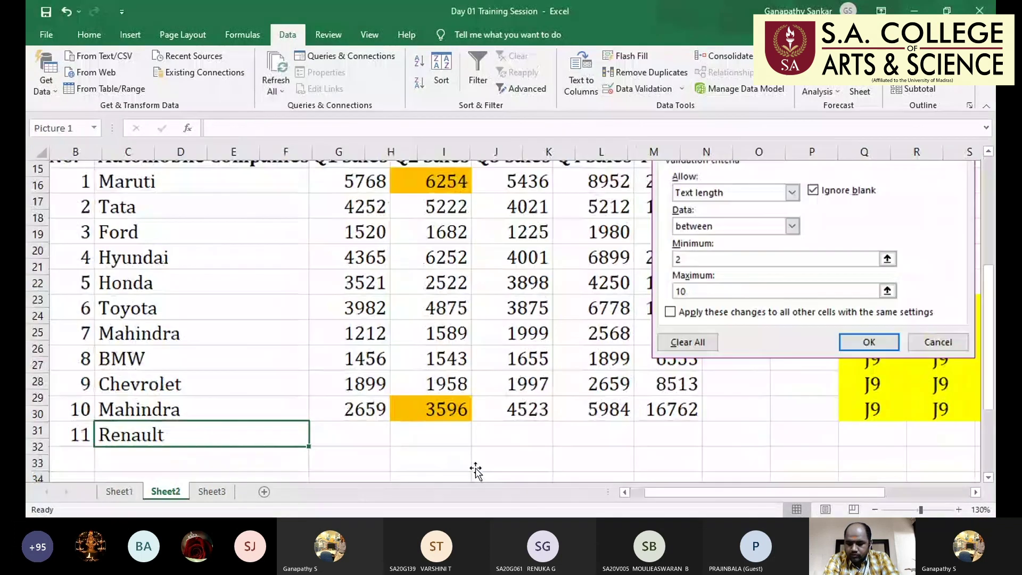
pyautogui.click(634, 434)
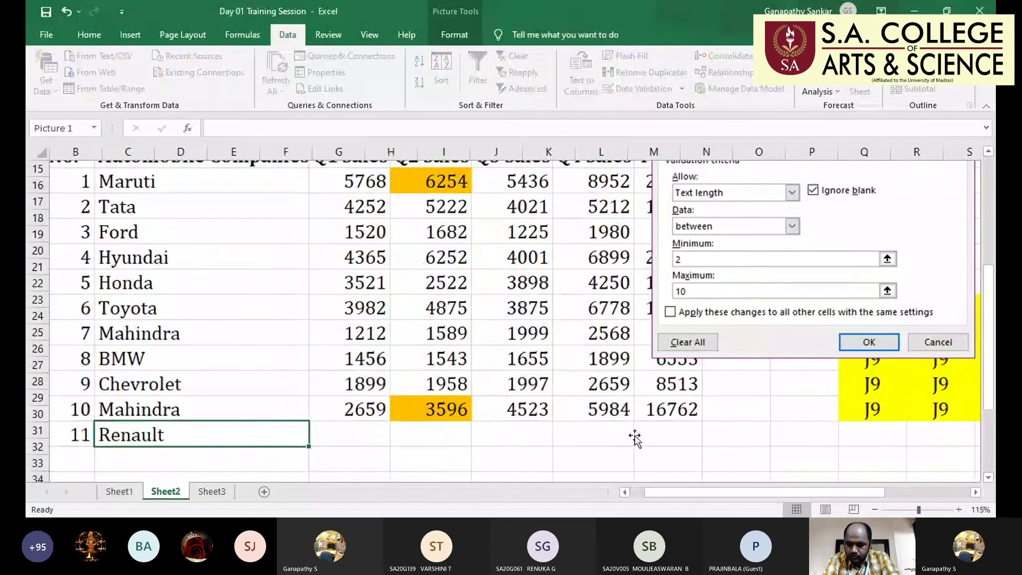
pyautogui.scroll(-5, 634, 434)
pyautogui.scroll(-3, 585, 404)
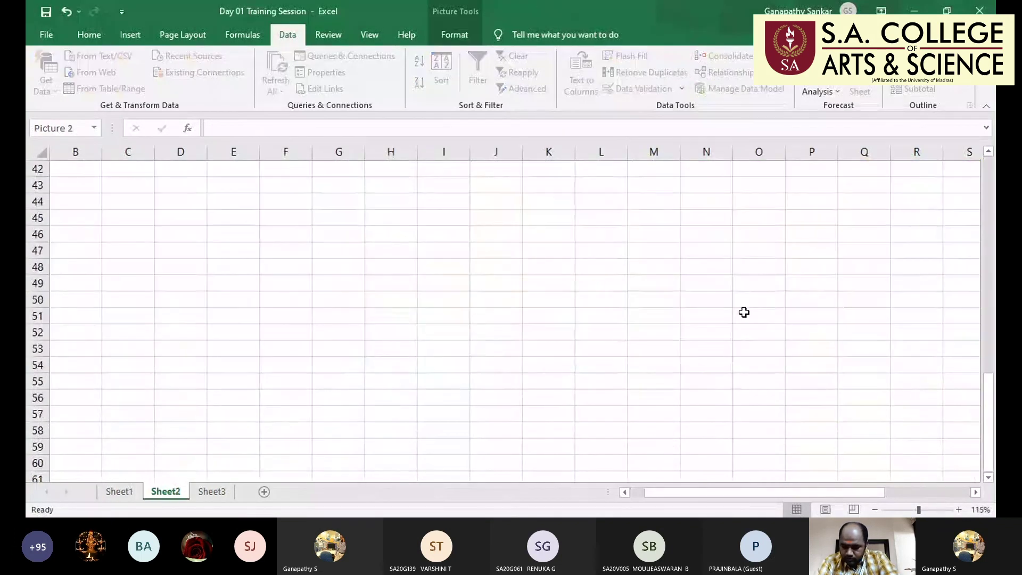
pyautogui.scroll(10, 401, 280)
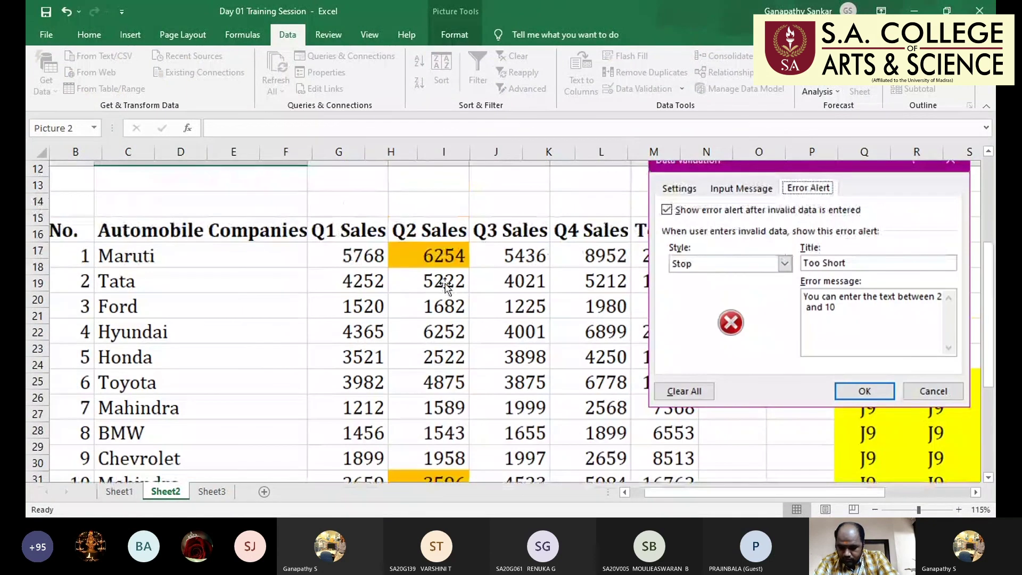
pyautogui.scroll(1, 675, 237)
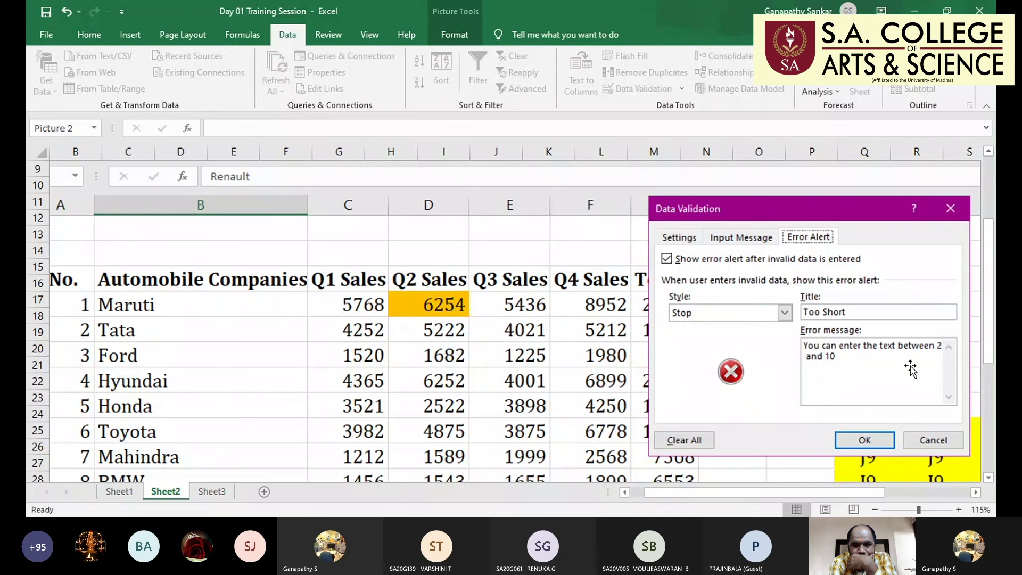
# Replace the Error Alert screenshot on Sheet2 with one of cell B14's Input Message validation settings
pyautogui.click(120, 491)
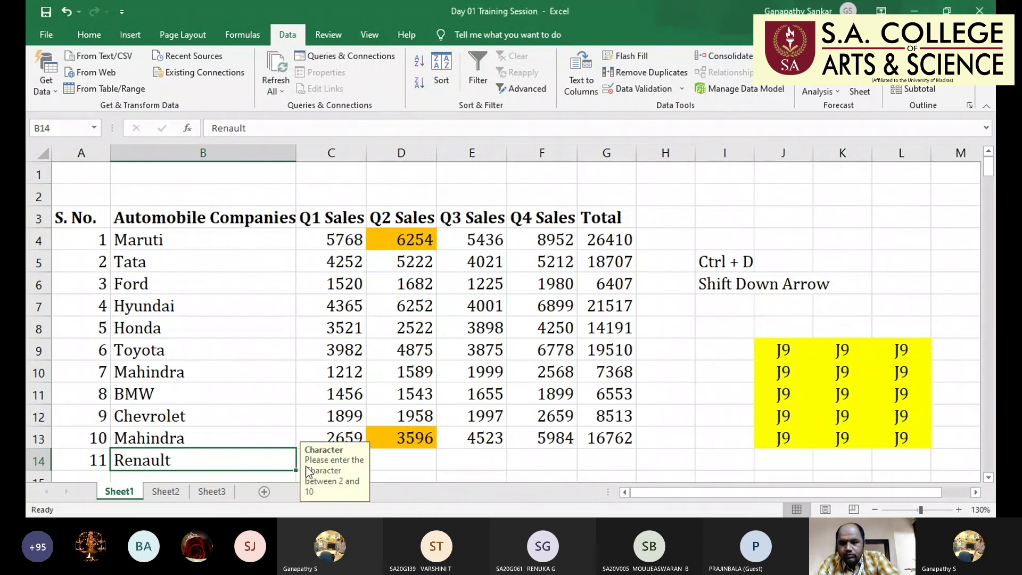
pyautogui.click(173, 495)
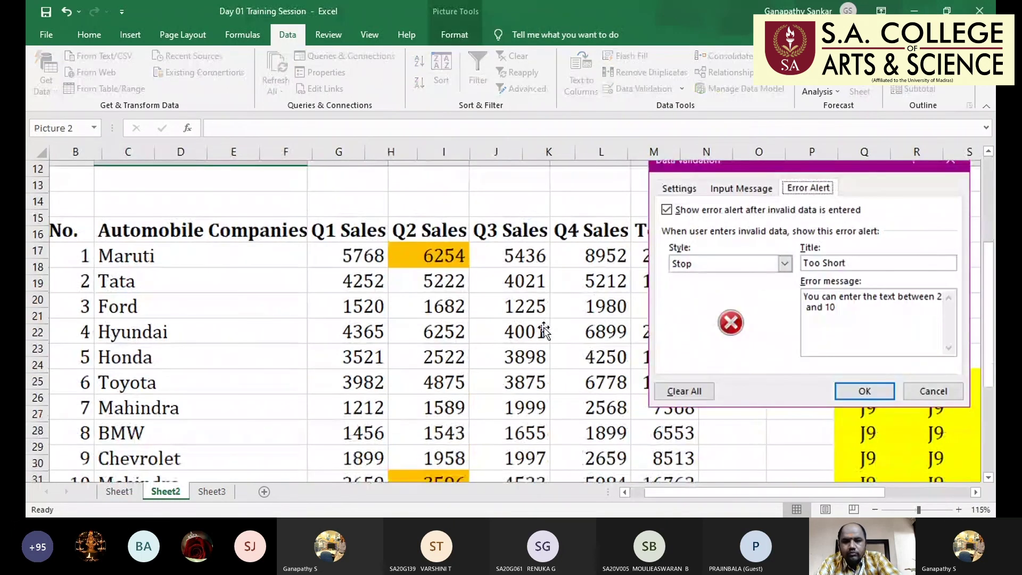
pyautogui.press('Delete')
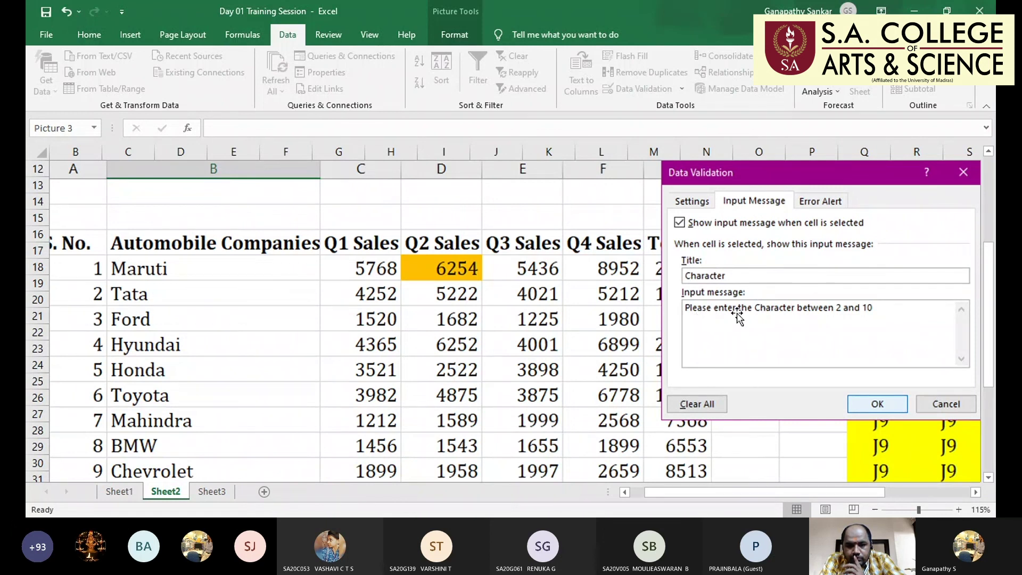
# Return to Sheet1 and clear the company name Renault from cell B14
pyautogui.click(120, 491)
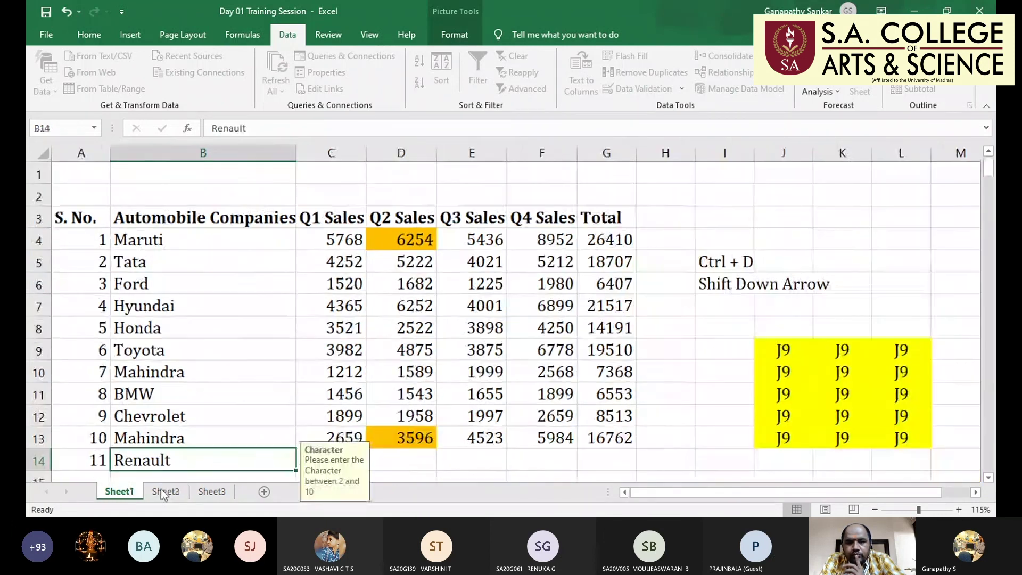
pyautogui.scroll(-1, 385, 447)
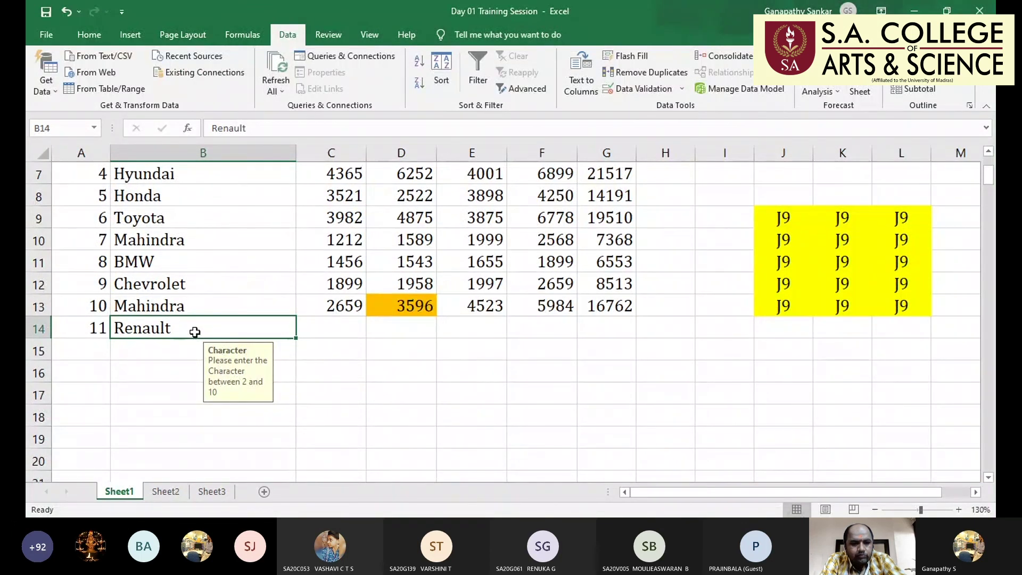
pyautogui.press('Delete')
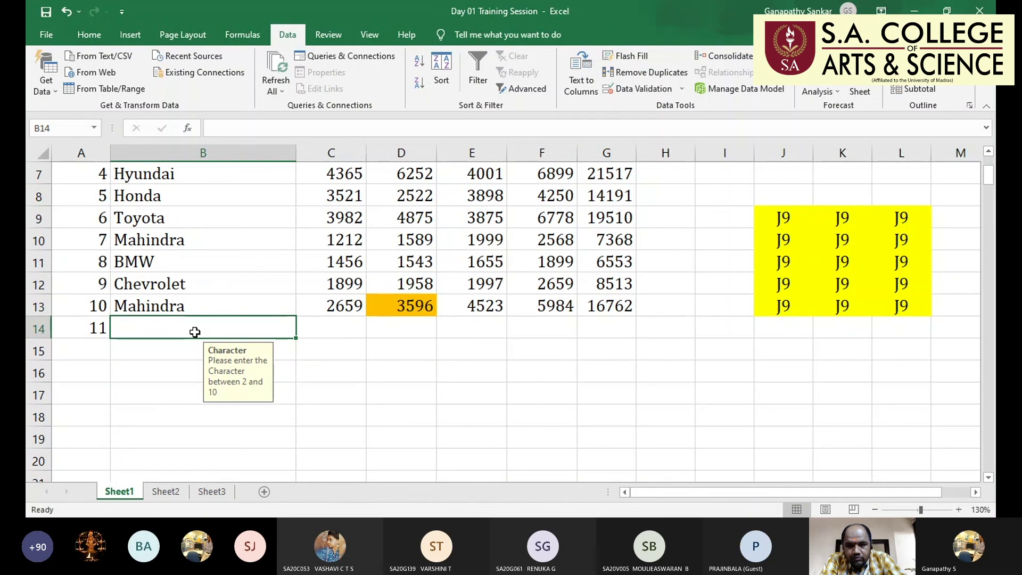
pyautogui.click(181, 353)
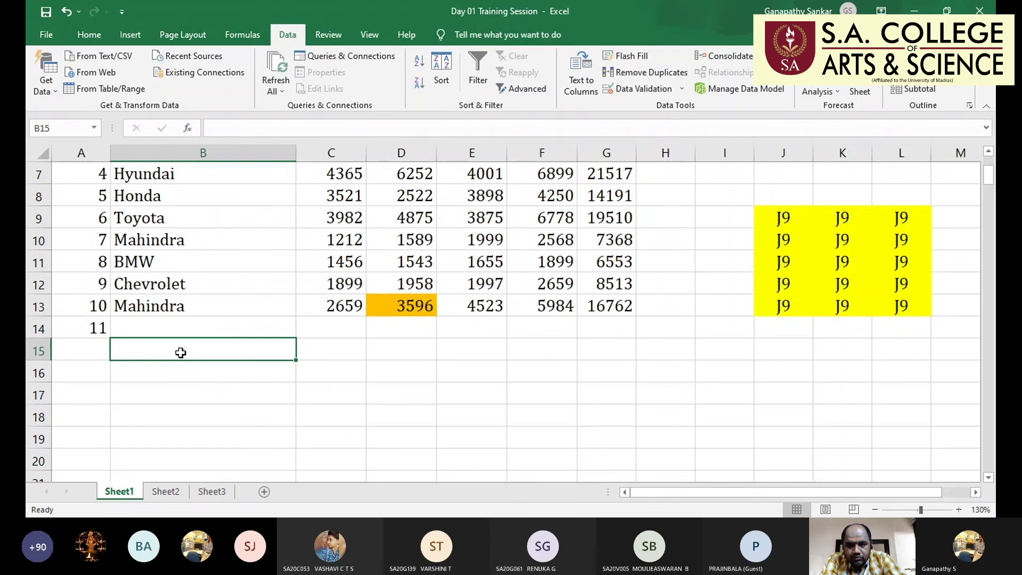
# Test cell B14's validation rule with the single letter a, and discard the entry
pyautogui.click(167, 324)
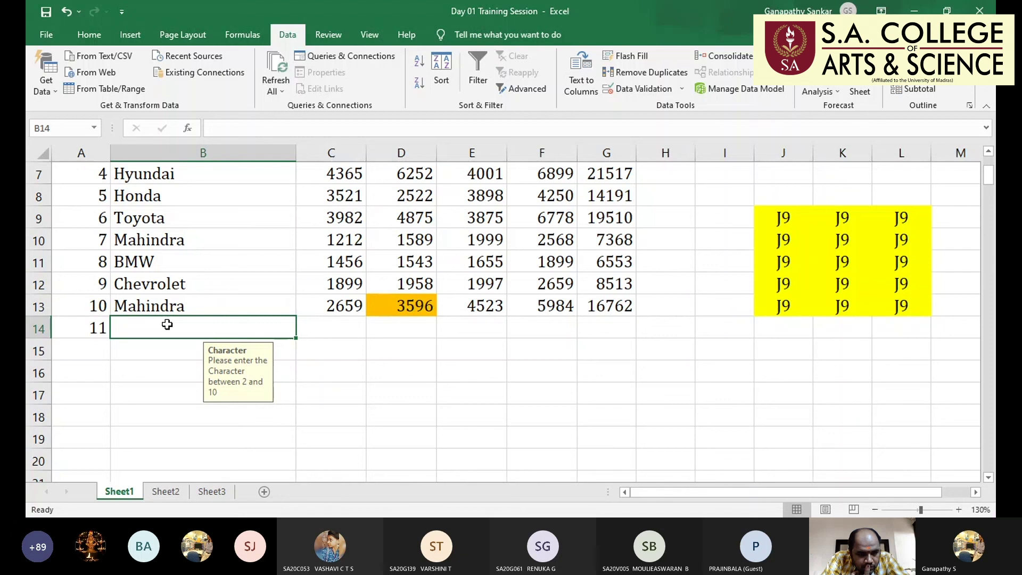
pyautogui.write('a')
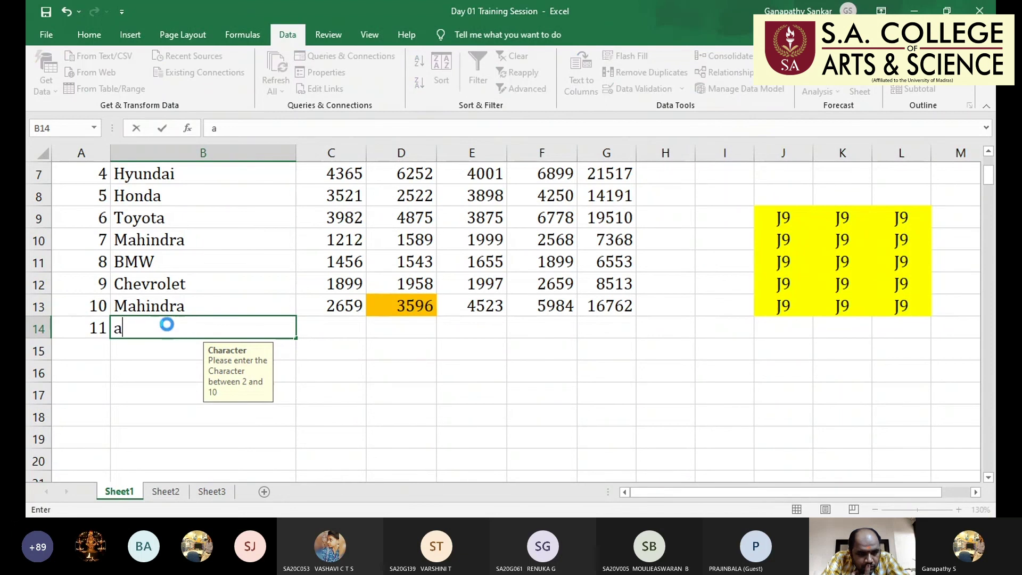
pyautogui.press('Return')
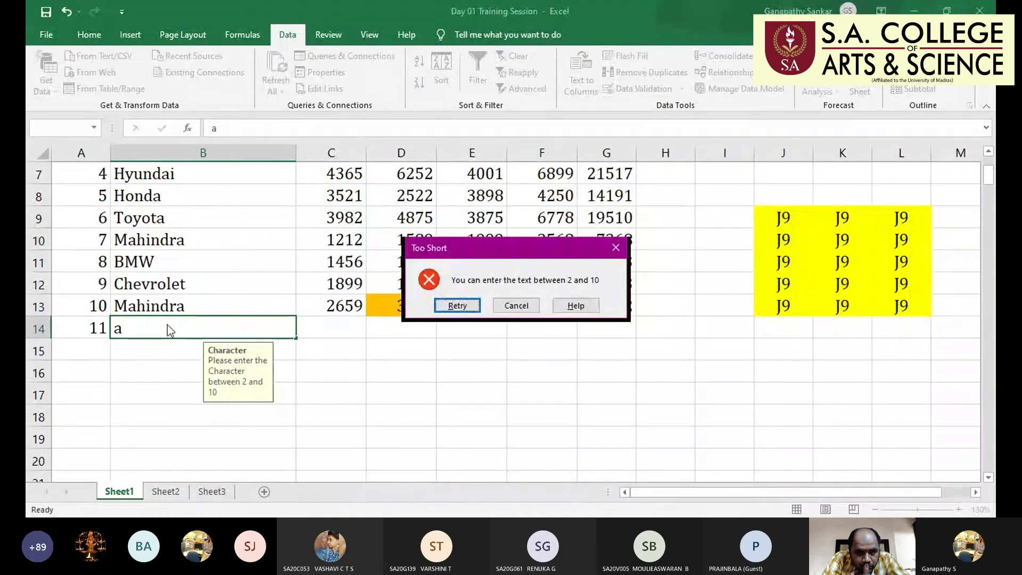
pyautogui.press('Escape')
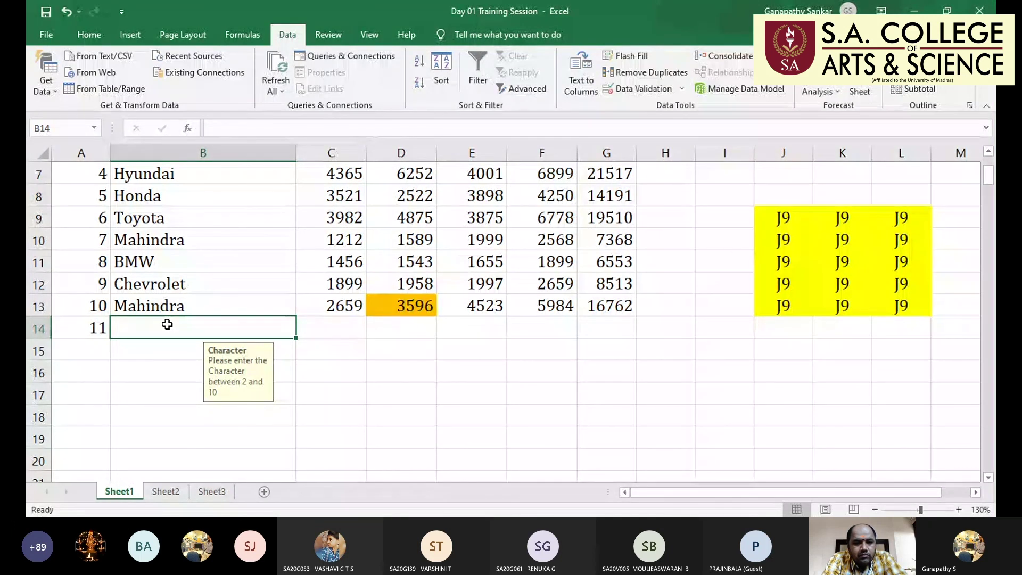
# Recheck cell B14's data validation settings, review the Input Message screenshot on Sheet2, and return to Sheet1
pyautogui.scroll(2, 167, 324)
pyautogui.click(684, 87)
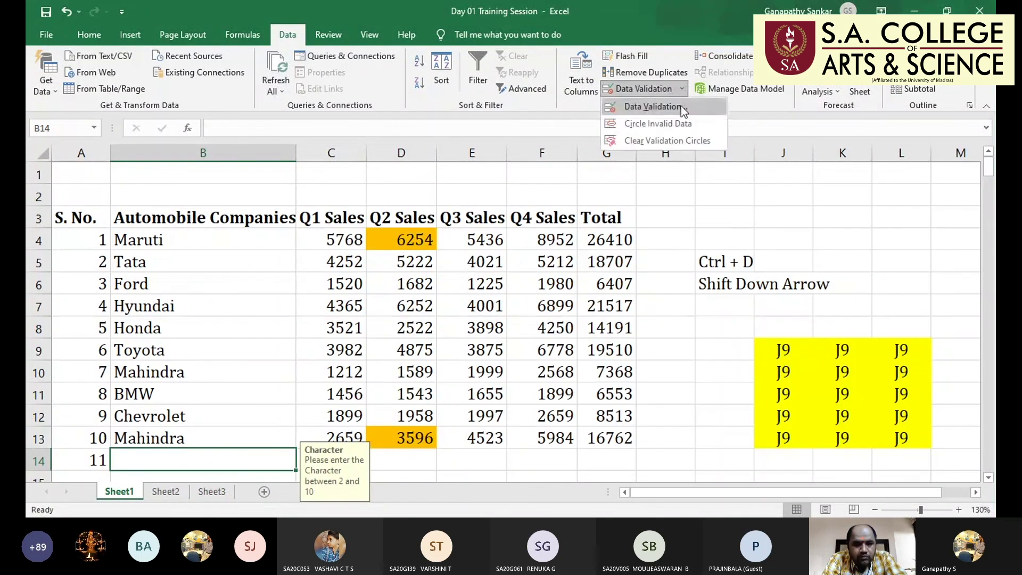
pyautogui.click(681, 105)
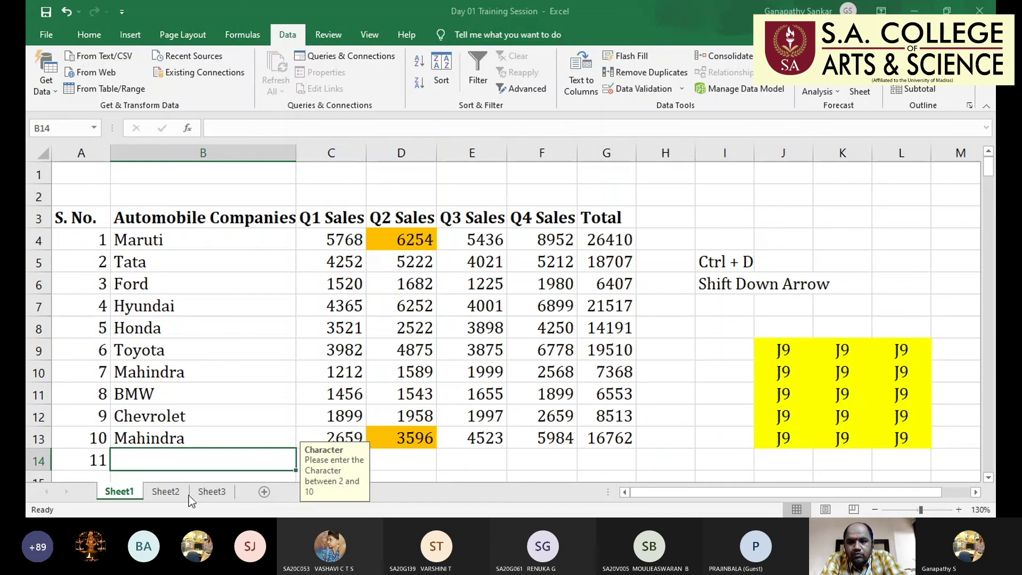
pyautogui.click(158, 495)
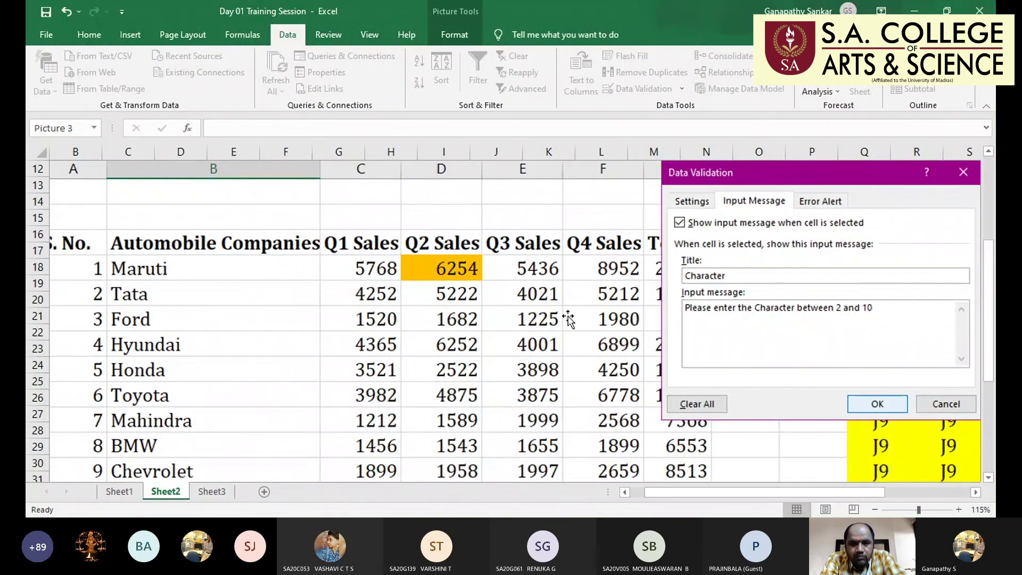
pyautogui.click(104, 491)
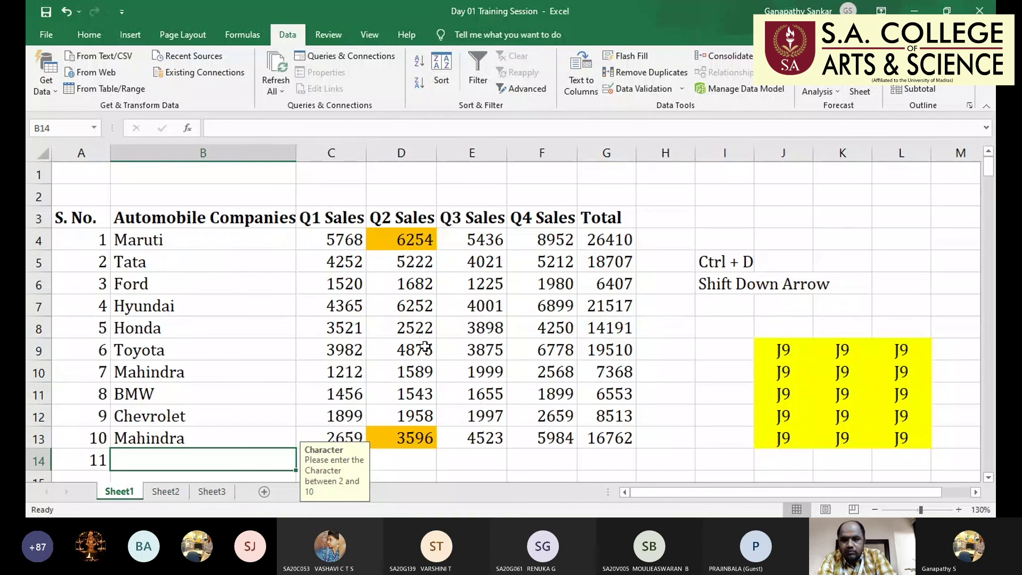
pyautogui.hotkey('alt', 'Tab')
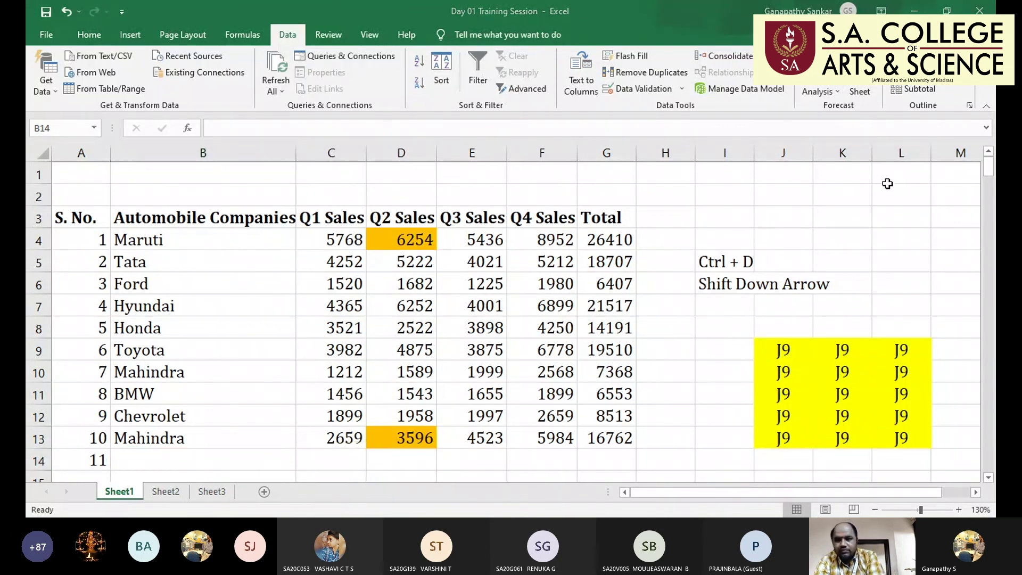